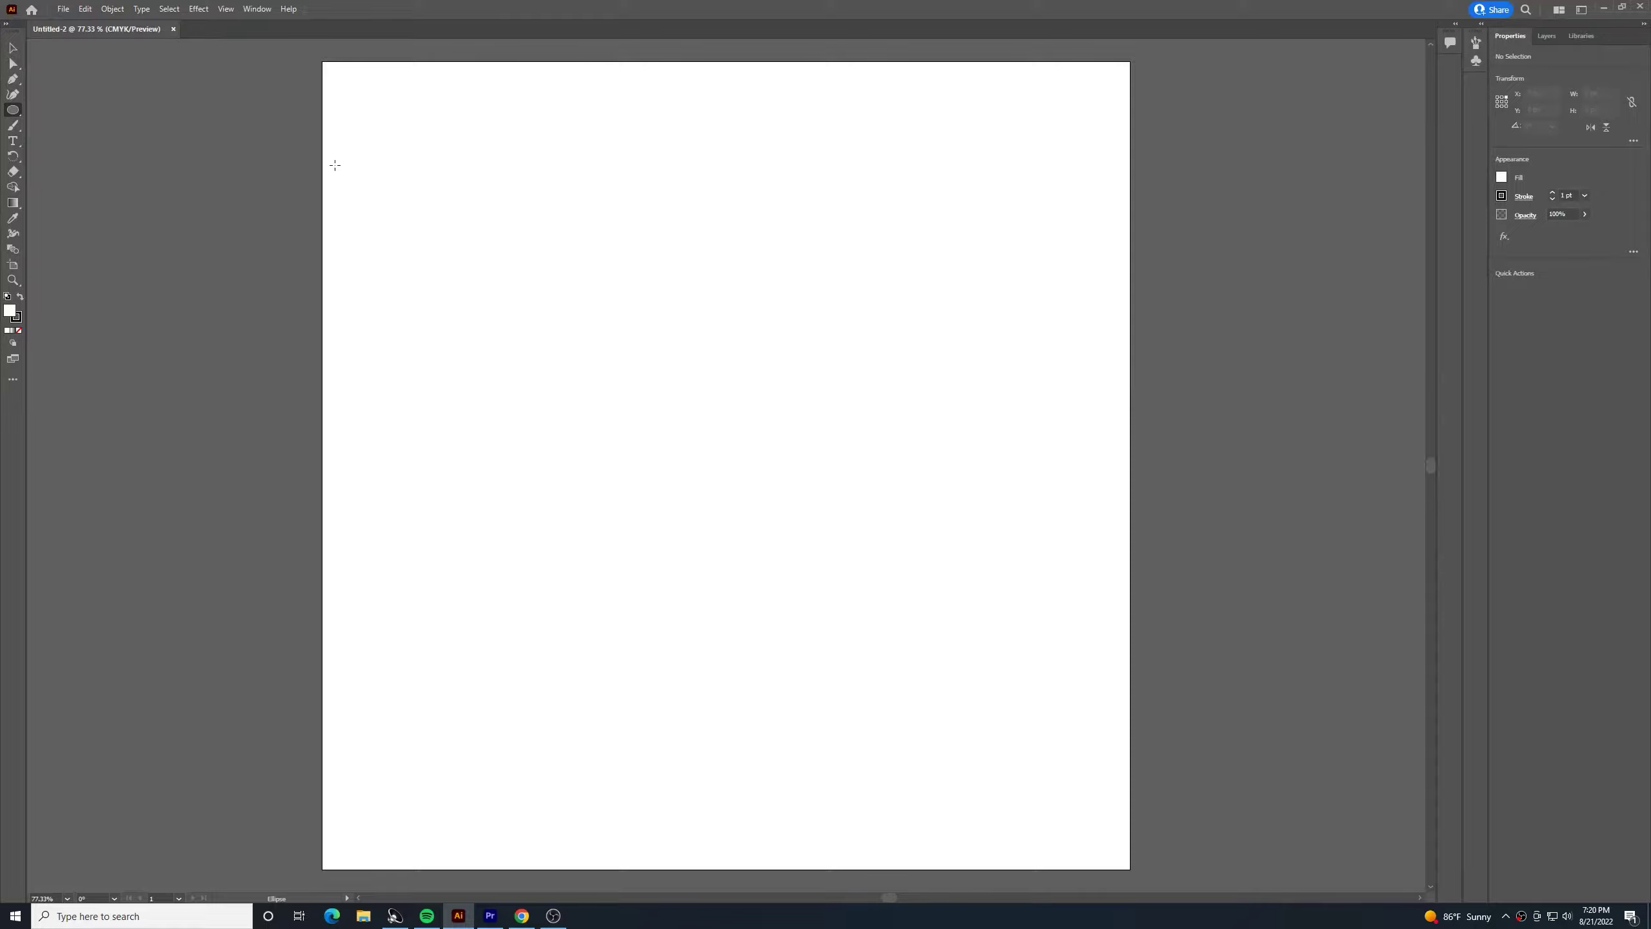
Choose the Ellipse tool and set its fill to a golden orange swatch
left_click(13, 110)
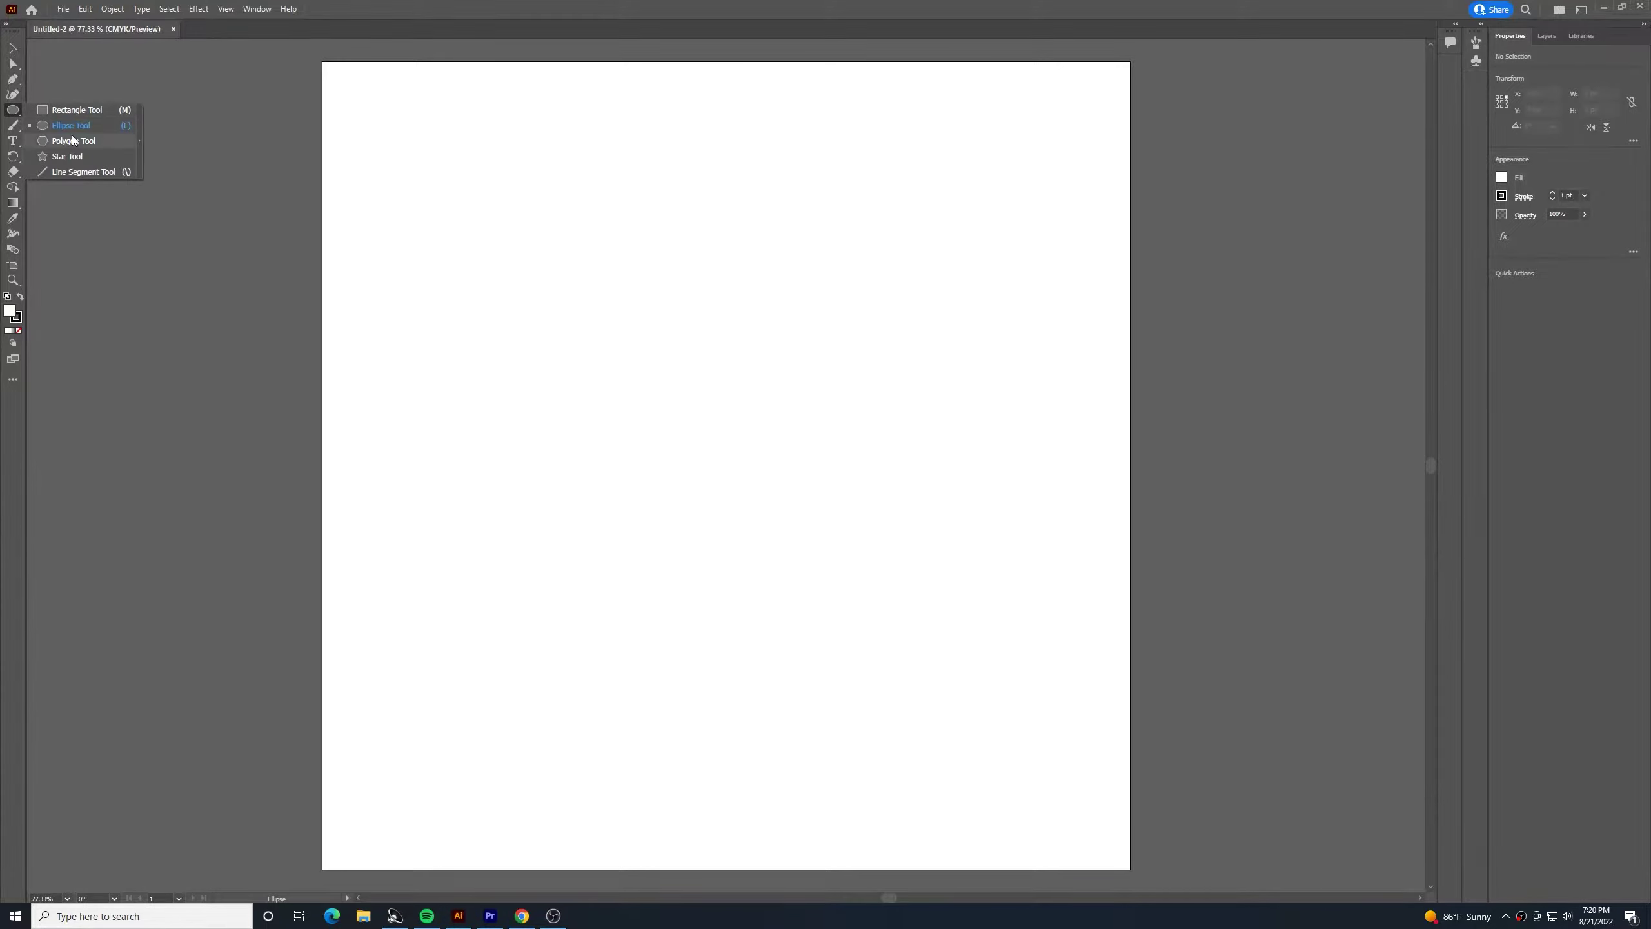
left_click(81, 127)
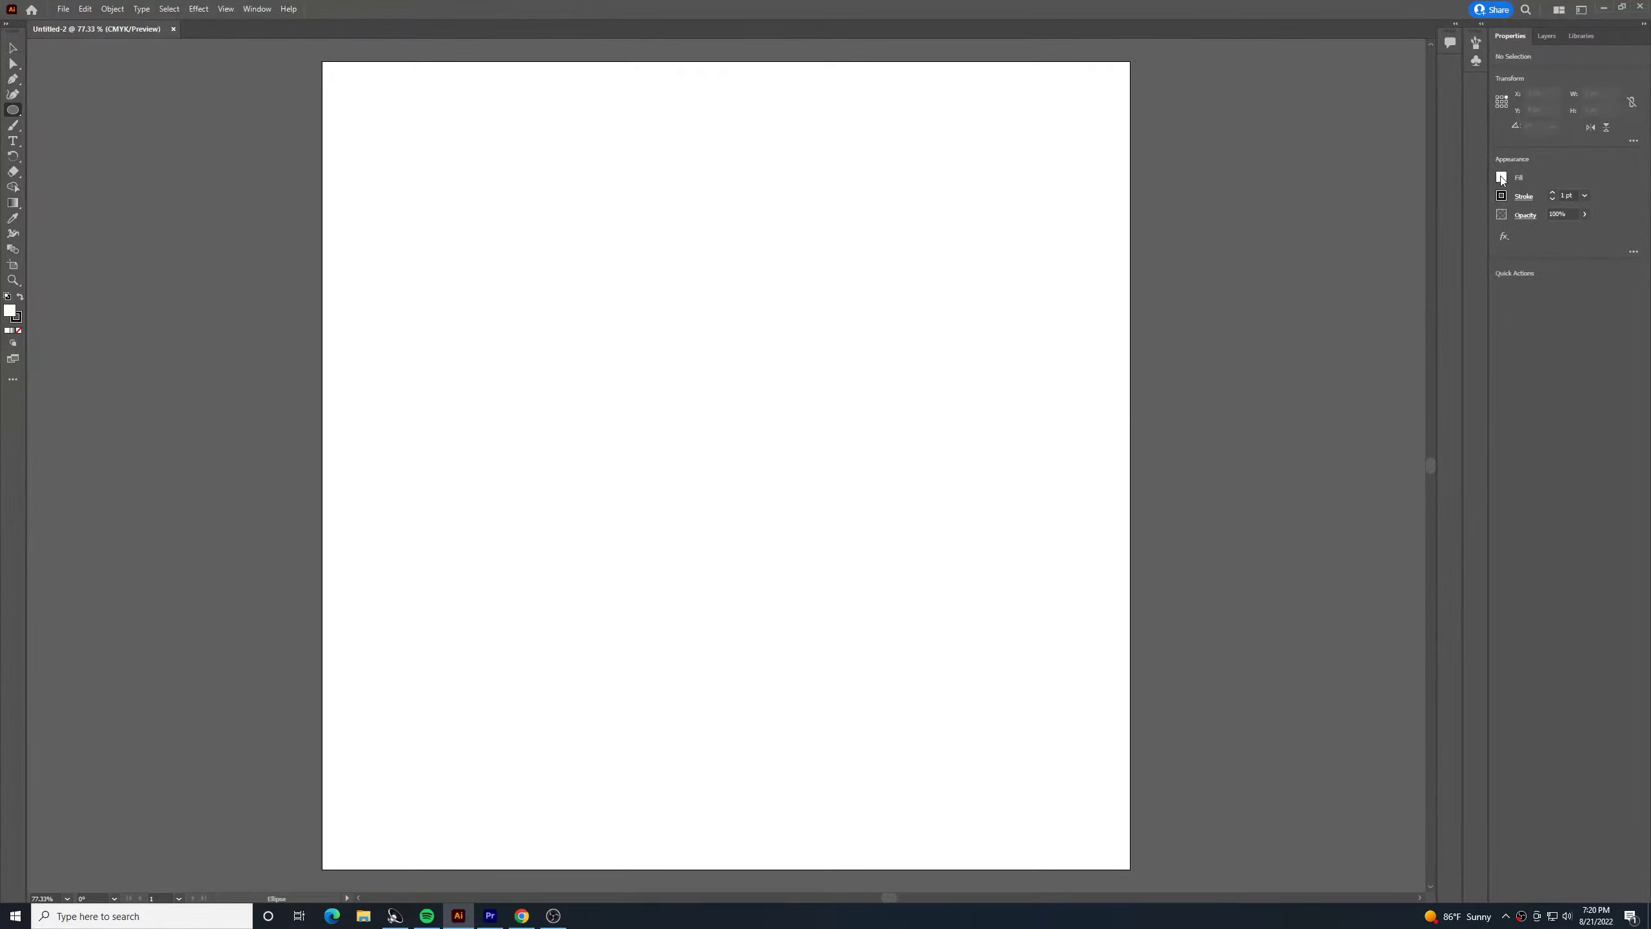
left_click(1500, 176)
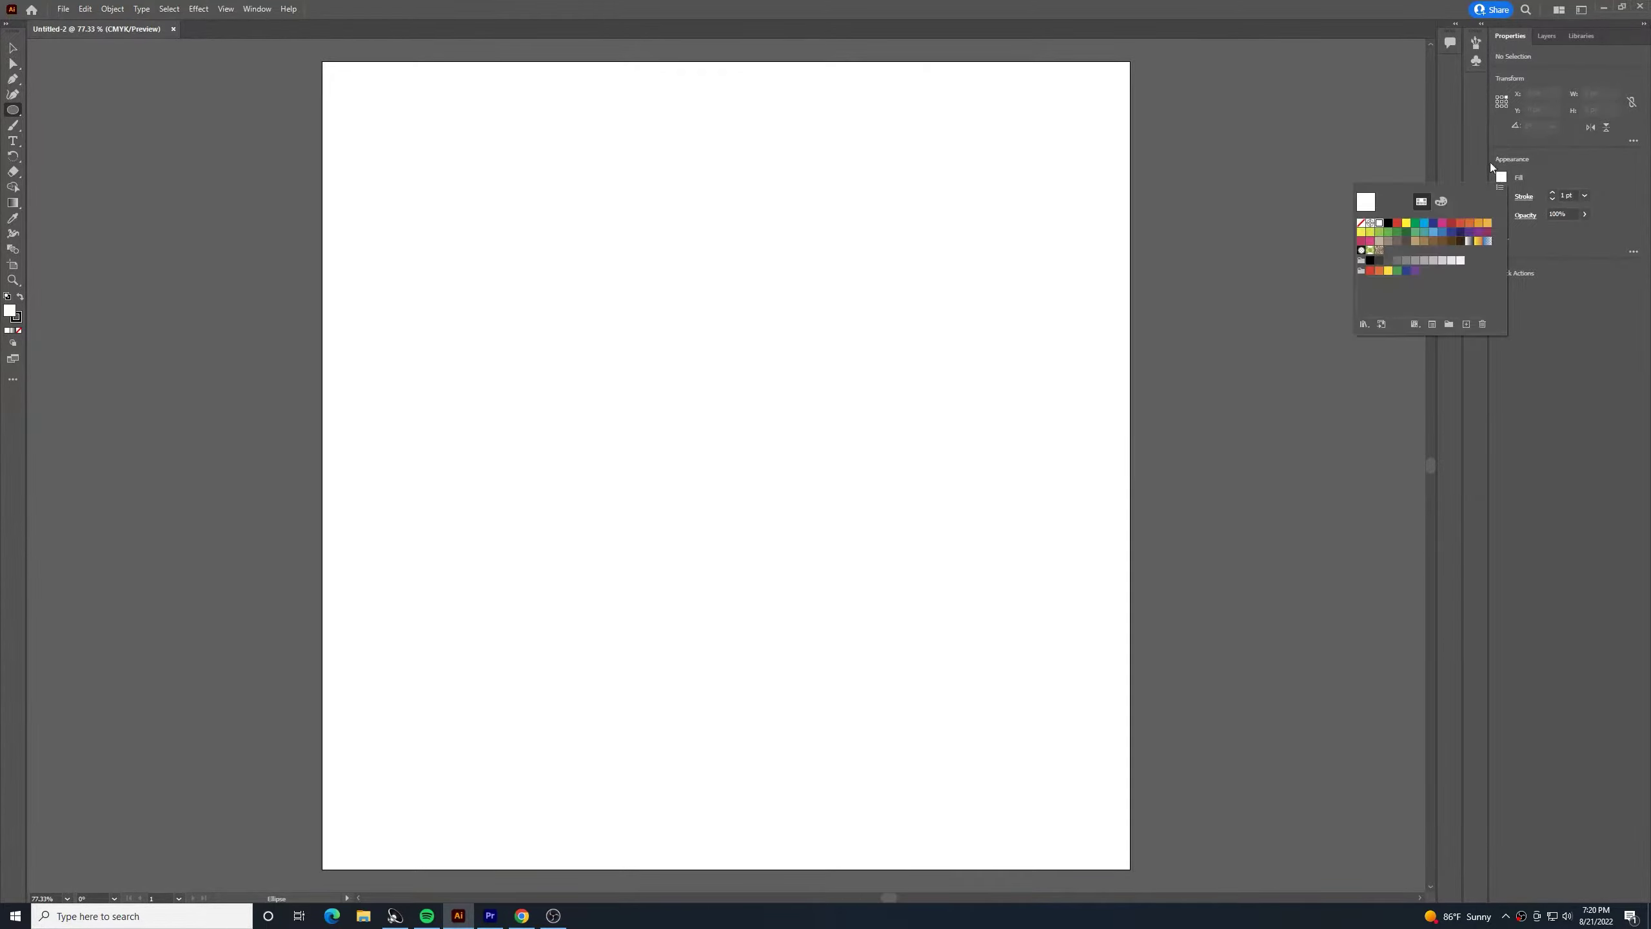
left_click(1487, 224)
left_click(1559, 167)
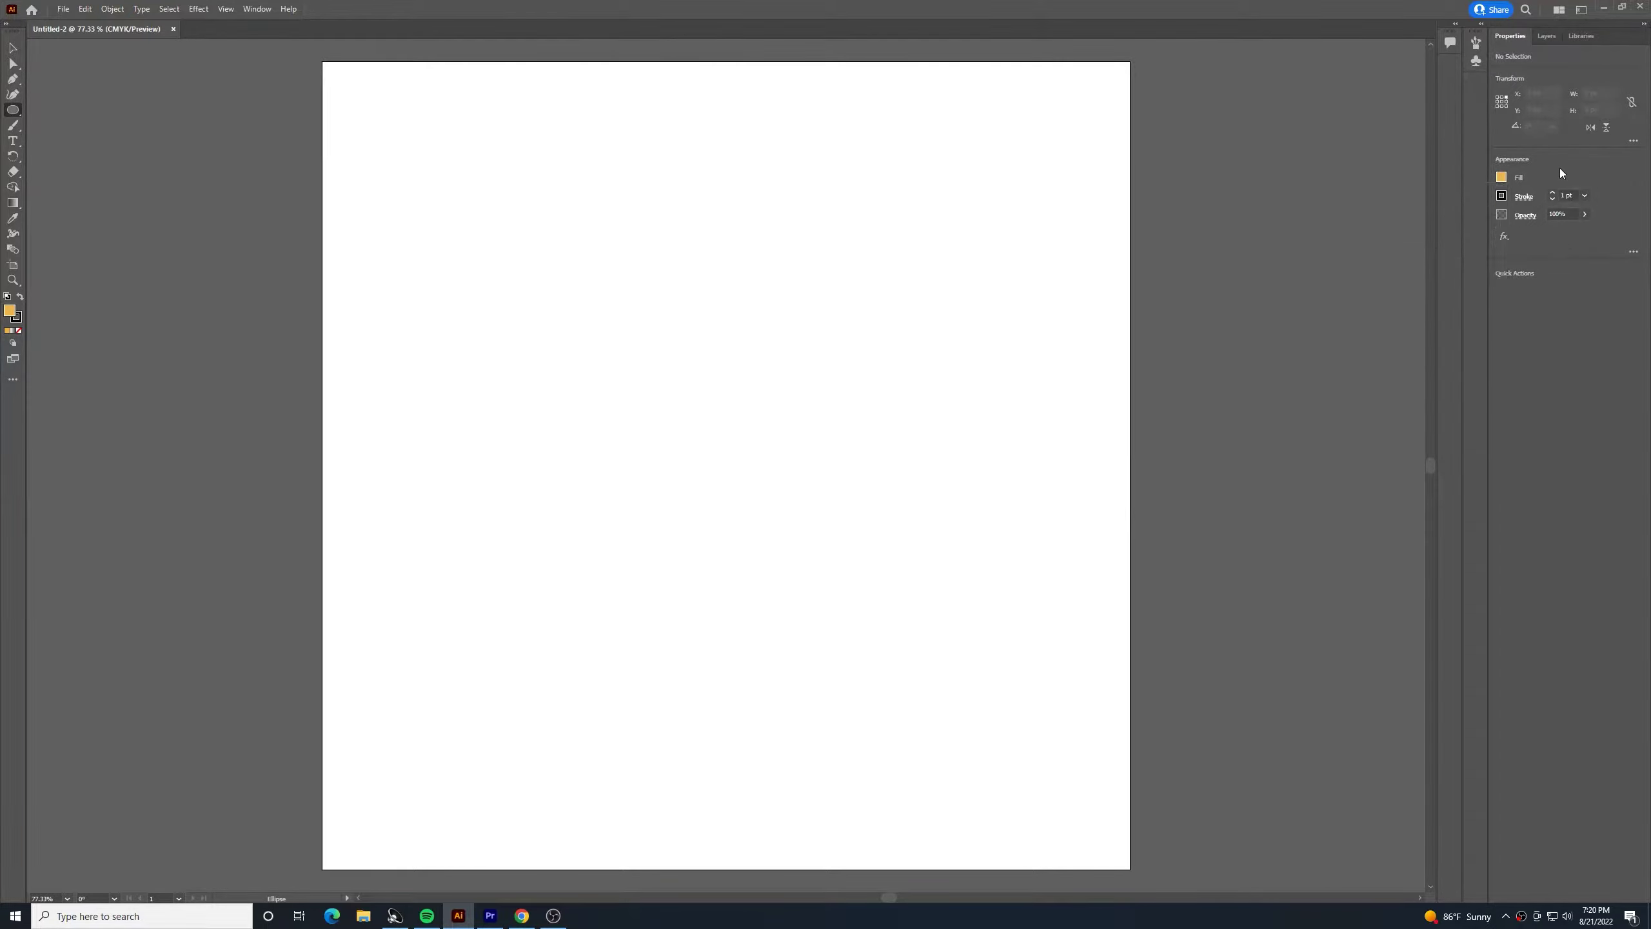
Set the stroke to a dark brownish-grey swatch with a weight of 5 pt
left_click(1500, 196)
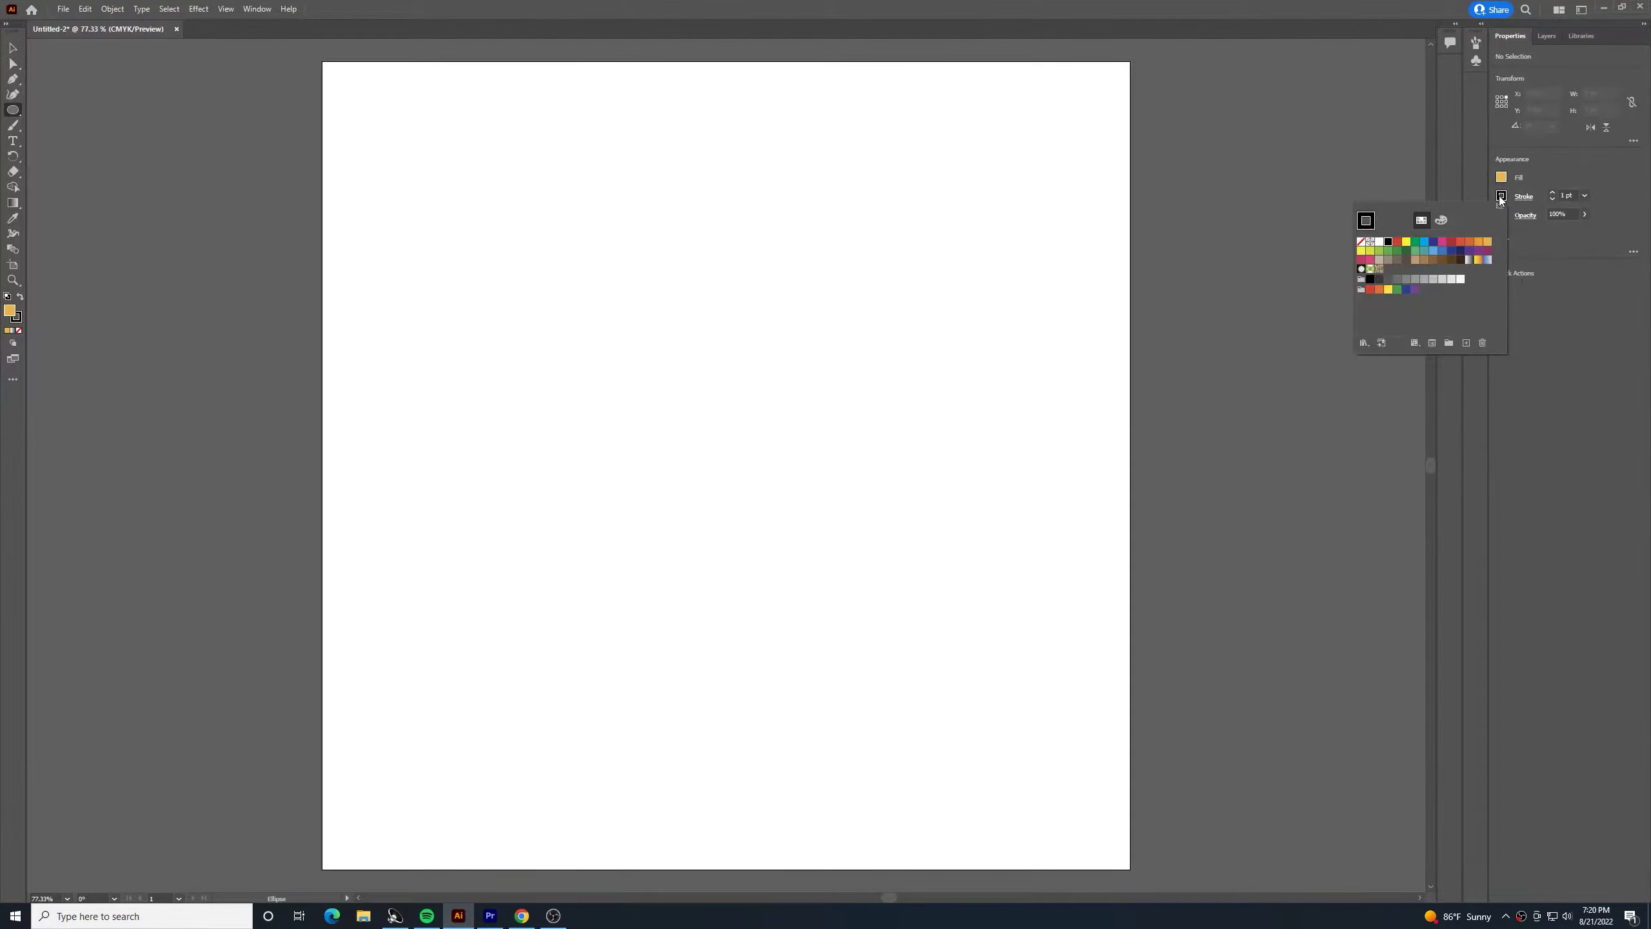
left_click(1408, 262)
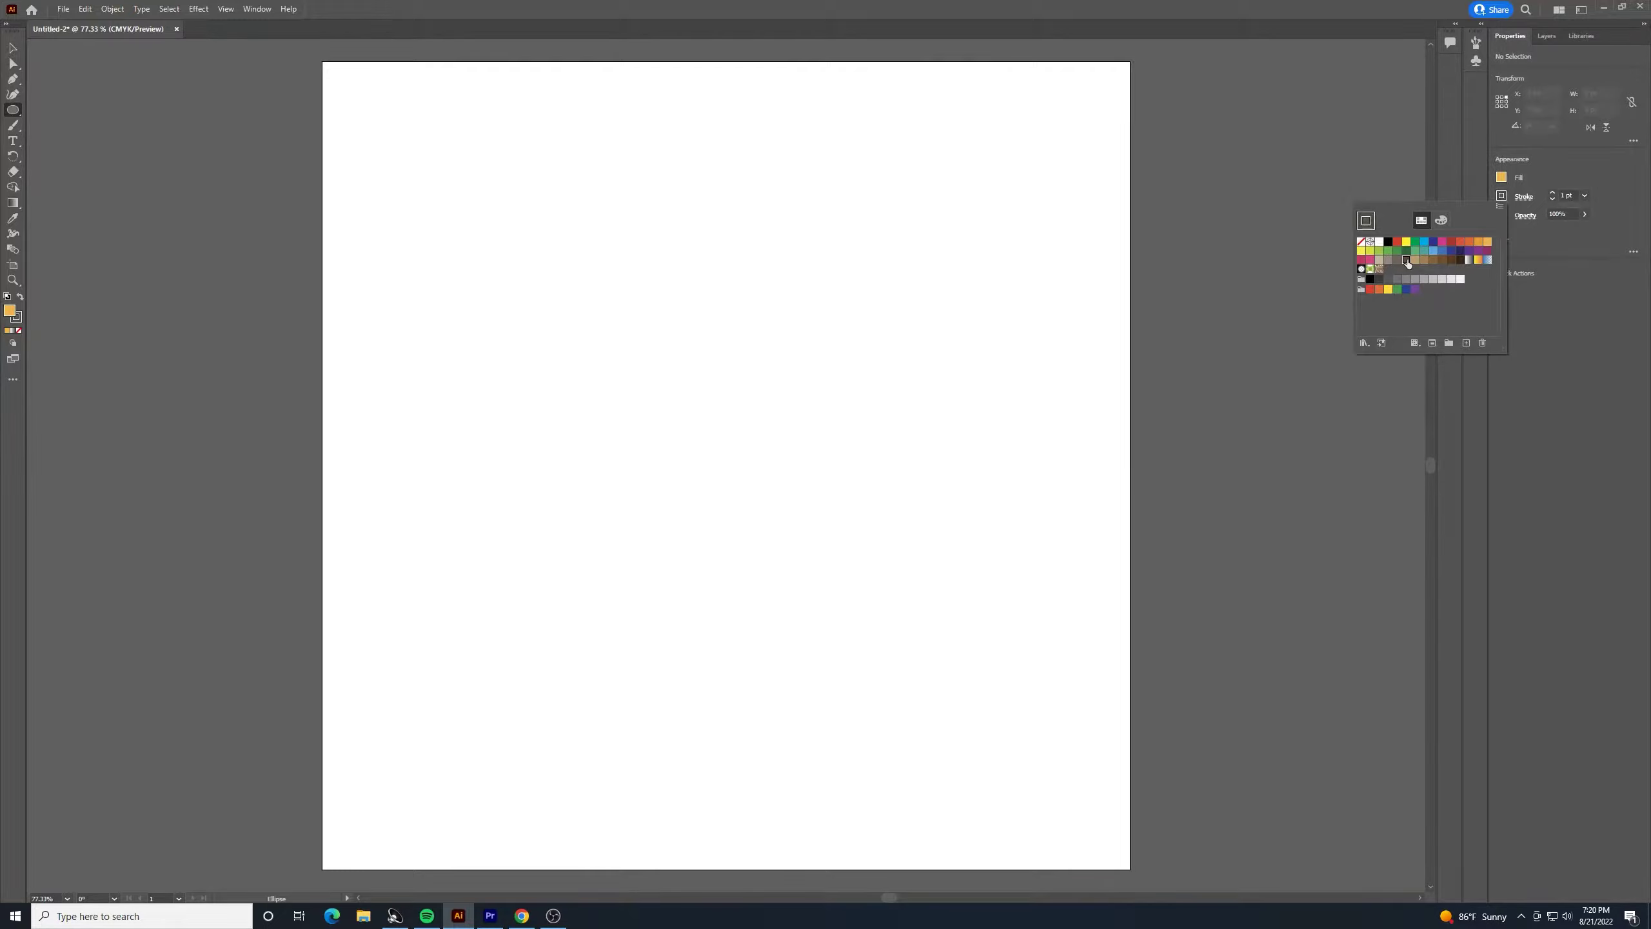
left_click(1551, 193)
left_click(1551, 193)
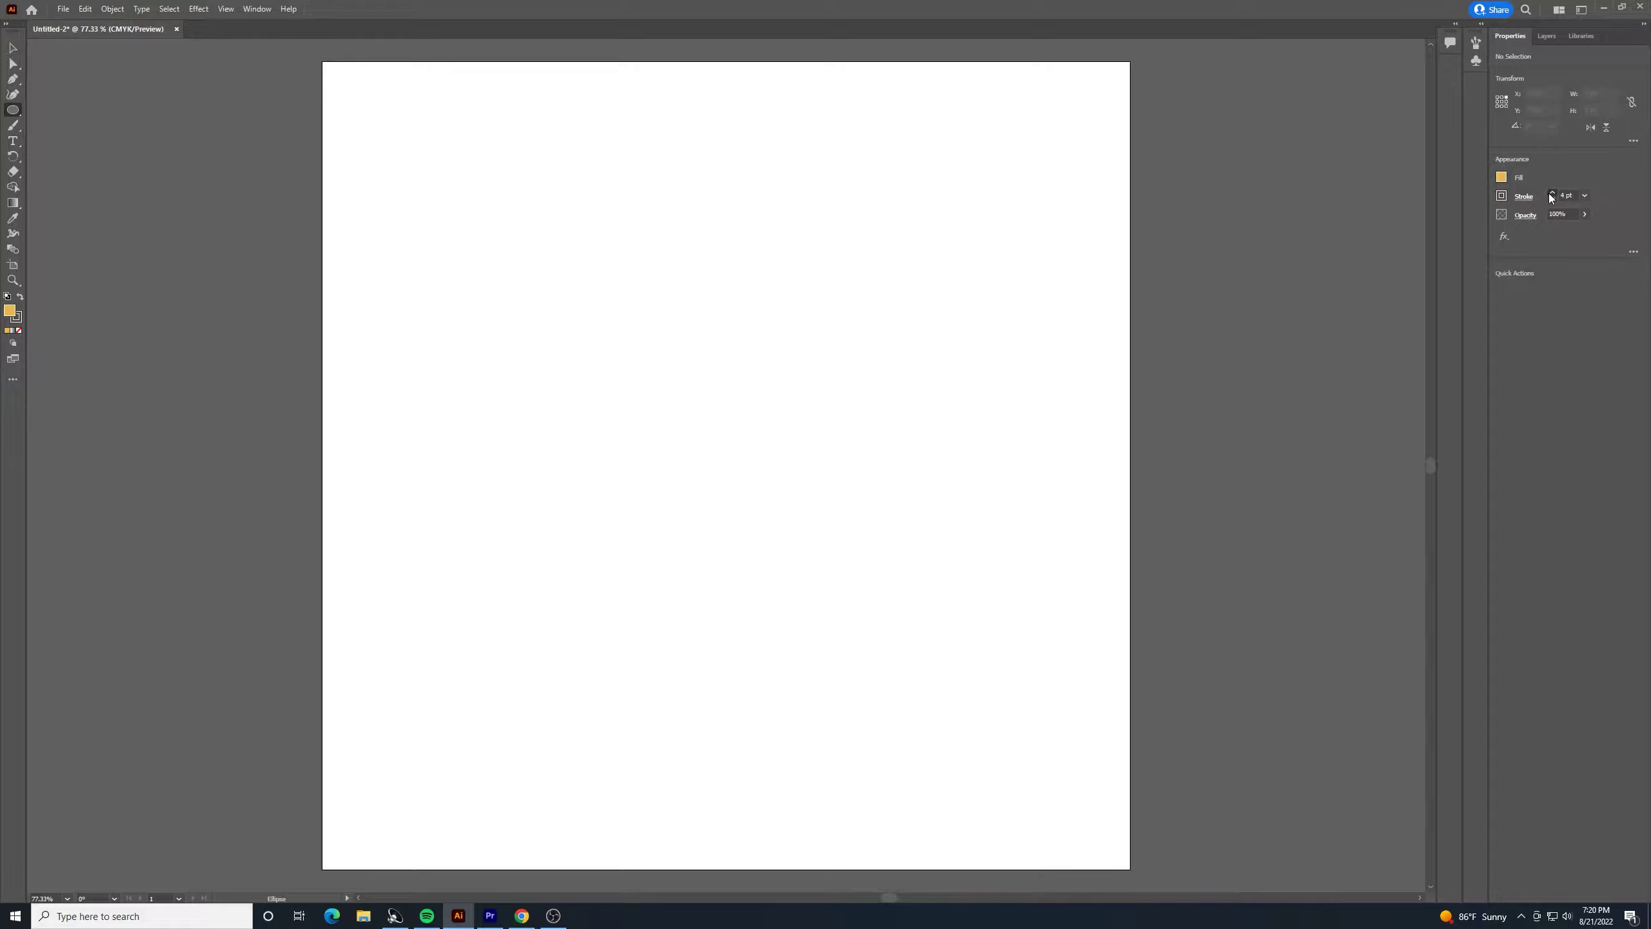
Draw a tall ellipse about 402 px high, narrow it to about 209 px and place it near the artboard's centre
left_click(6, 113)
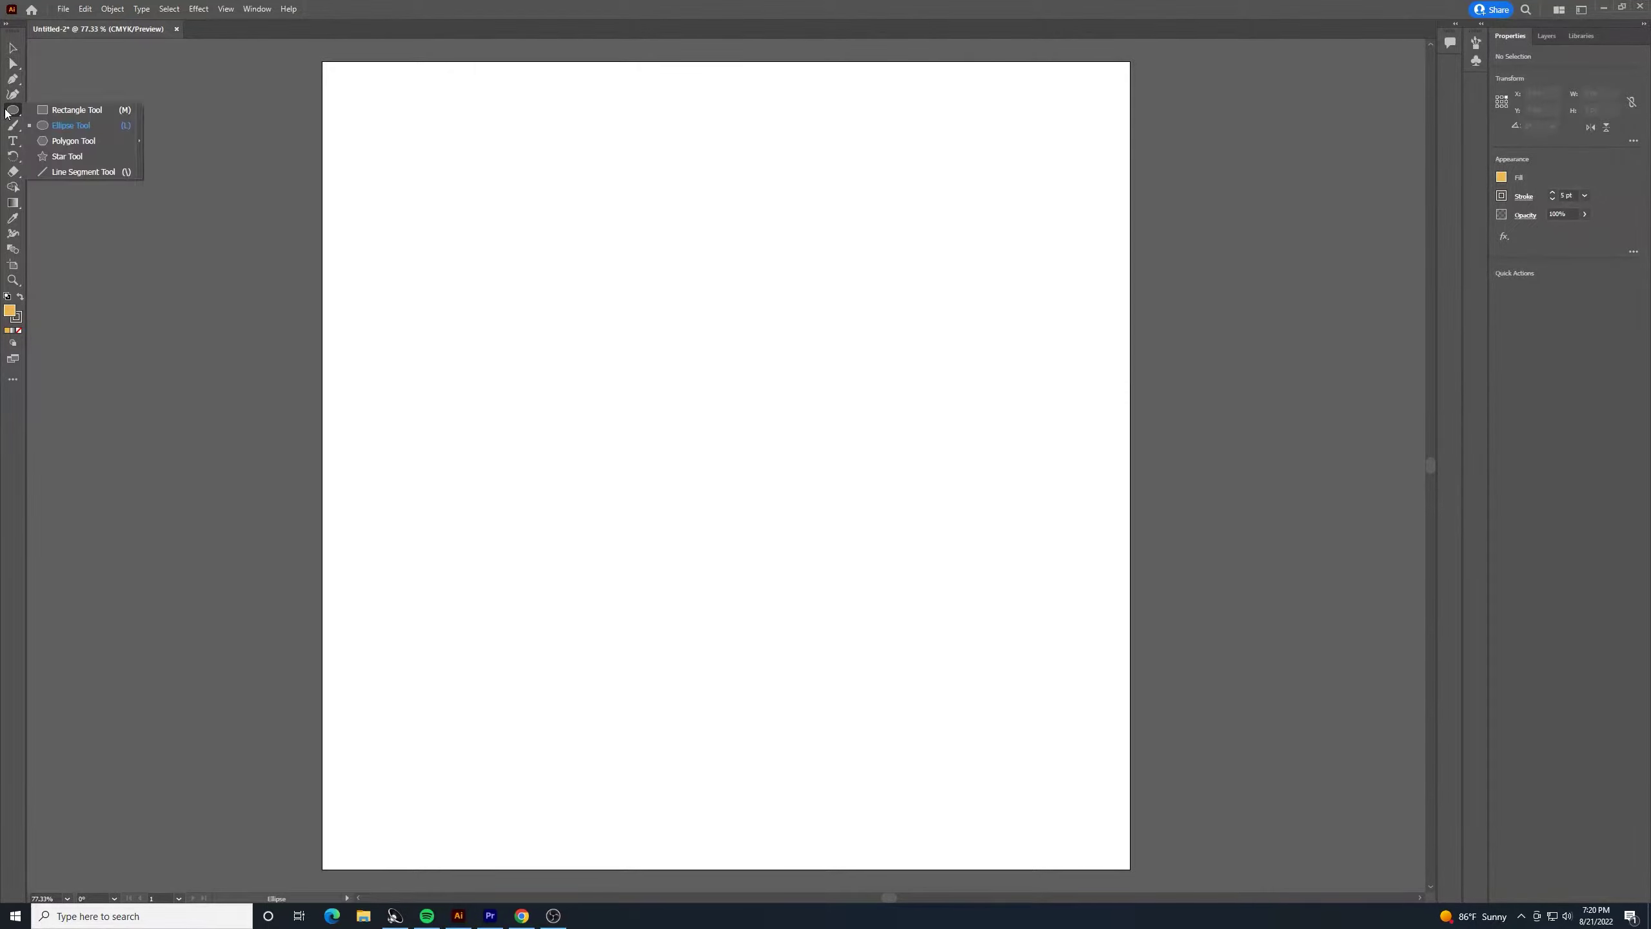
left_click(68, 126)
mouse_move(540, 284)
left_mouse_down()
mouse_move(667, 517)
mouse_move(734, 584)
left_mouse_up()
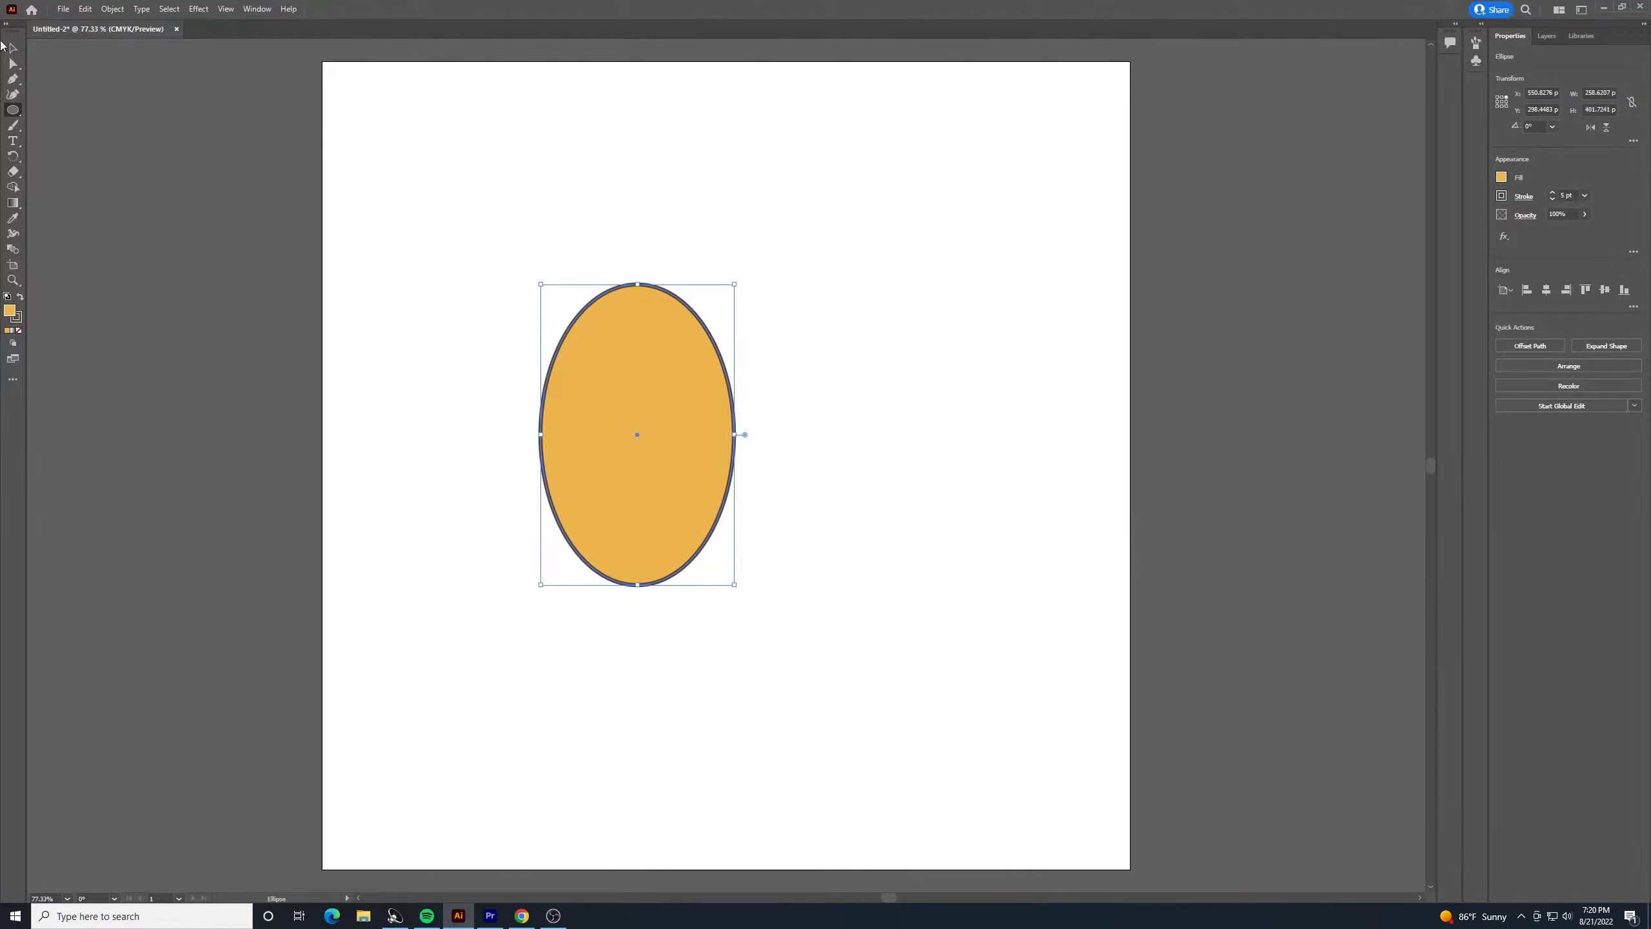
left_click(12, 49)
left_click_drag(734, 434, 801, 434)
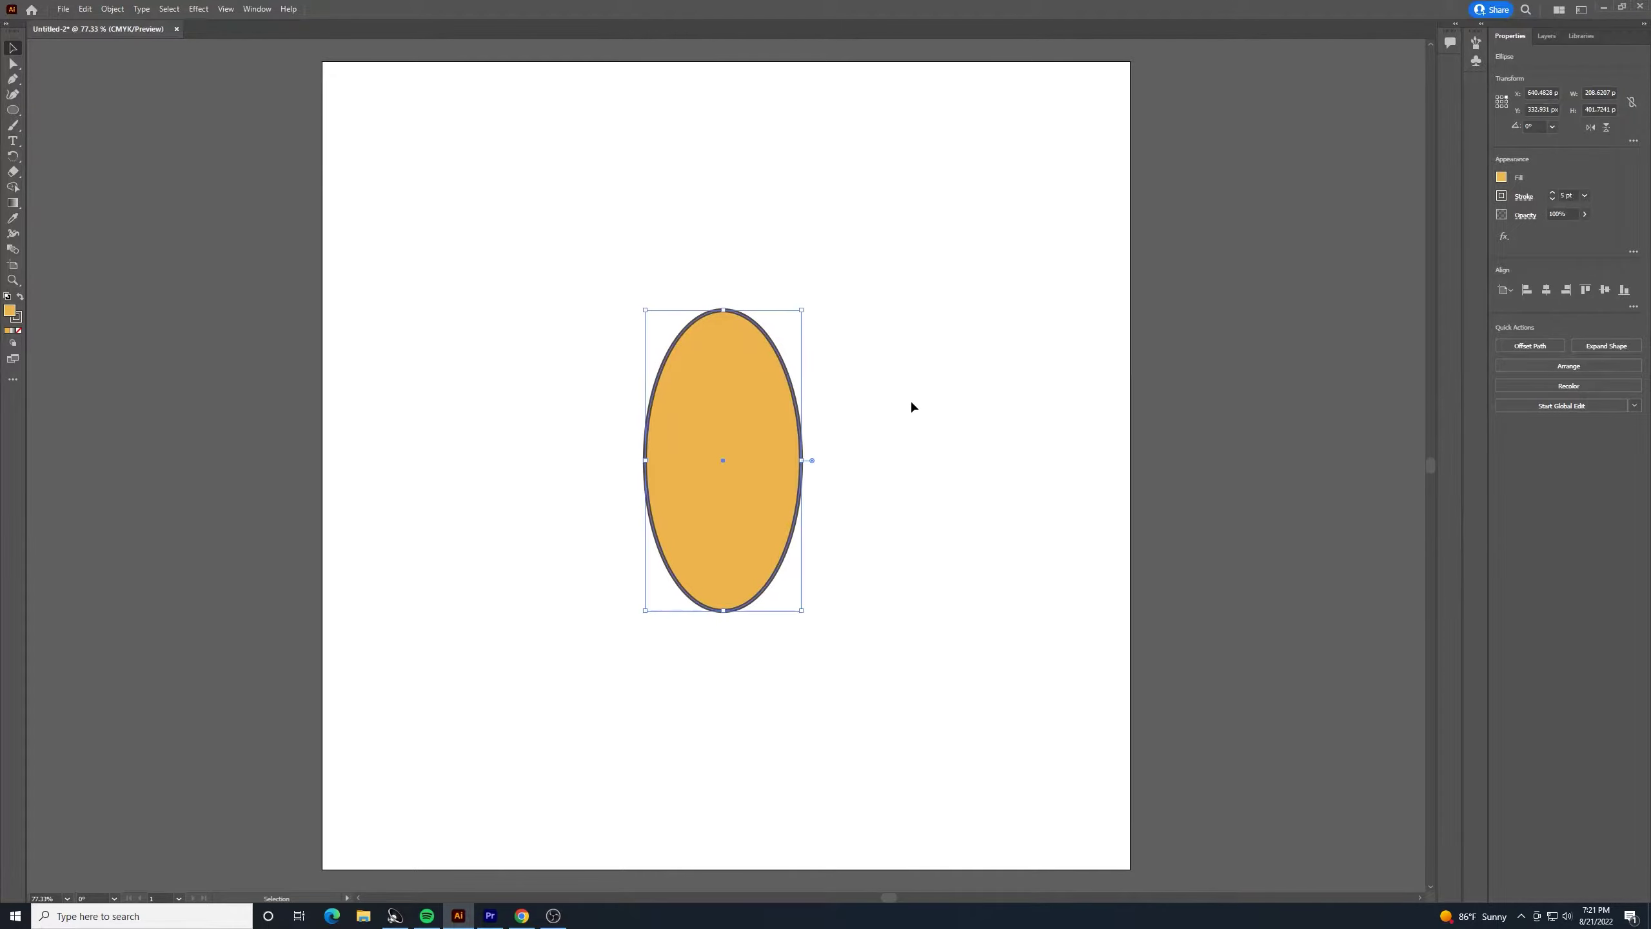
left_click(928, 341)
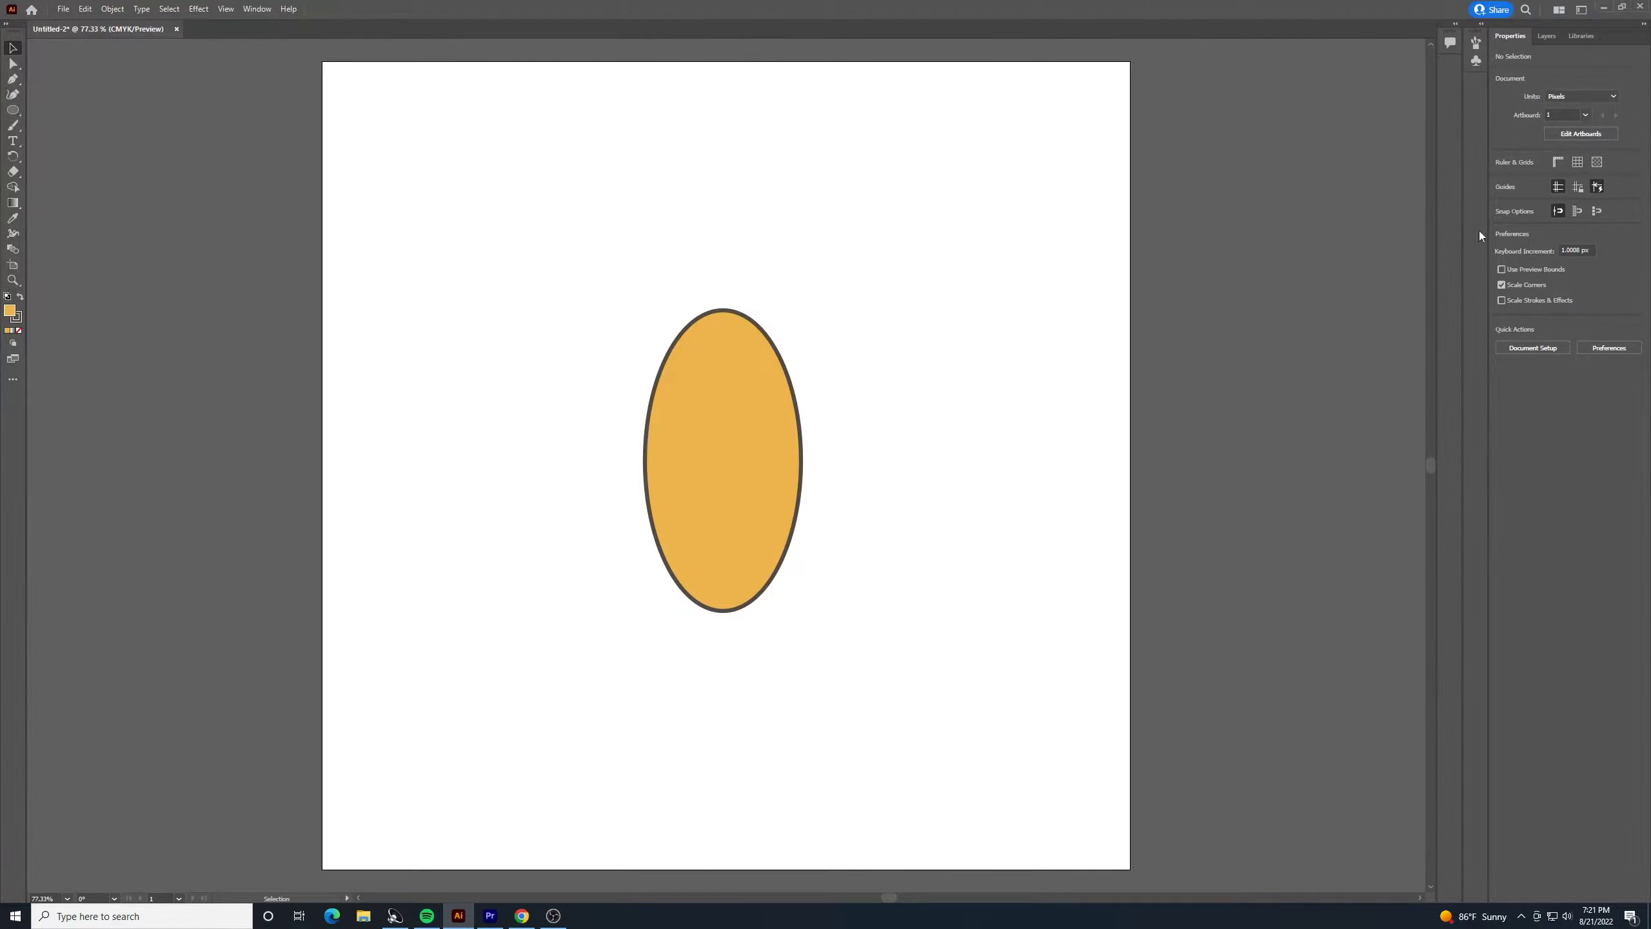
Apply the variable width profile with two bulges and a pinched middle to the ellipse's stroke
left_click(764, 439)
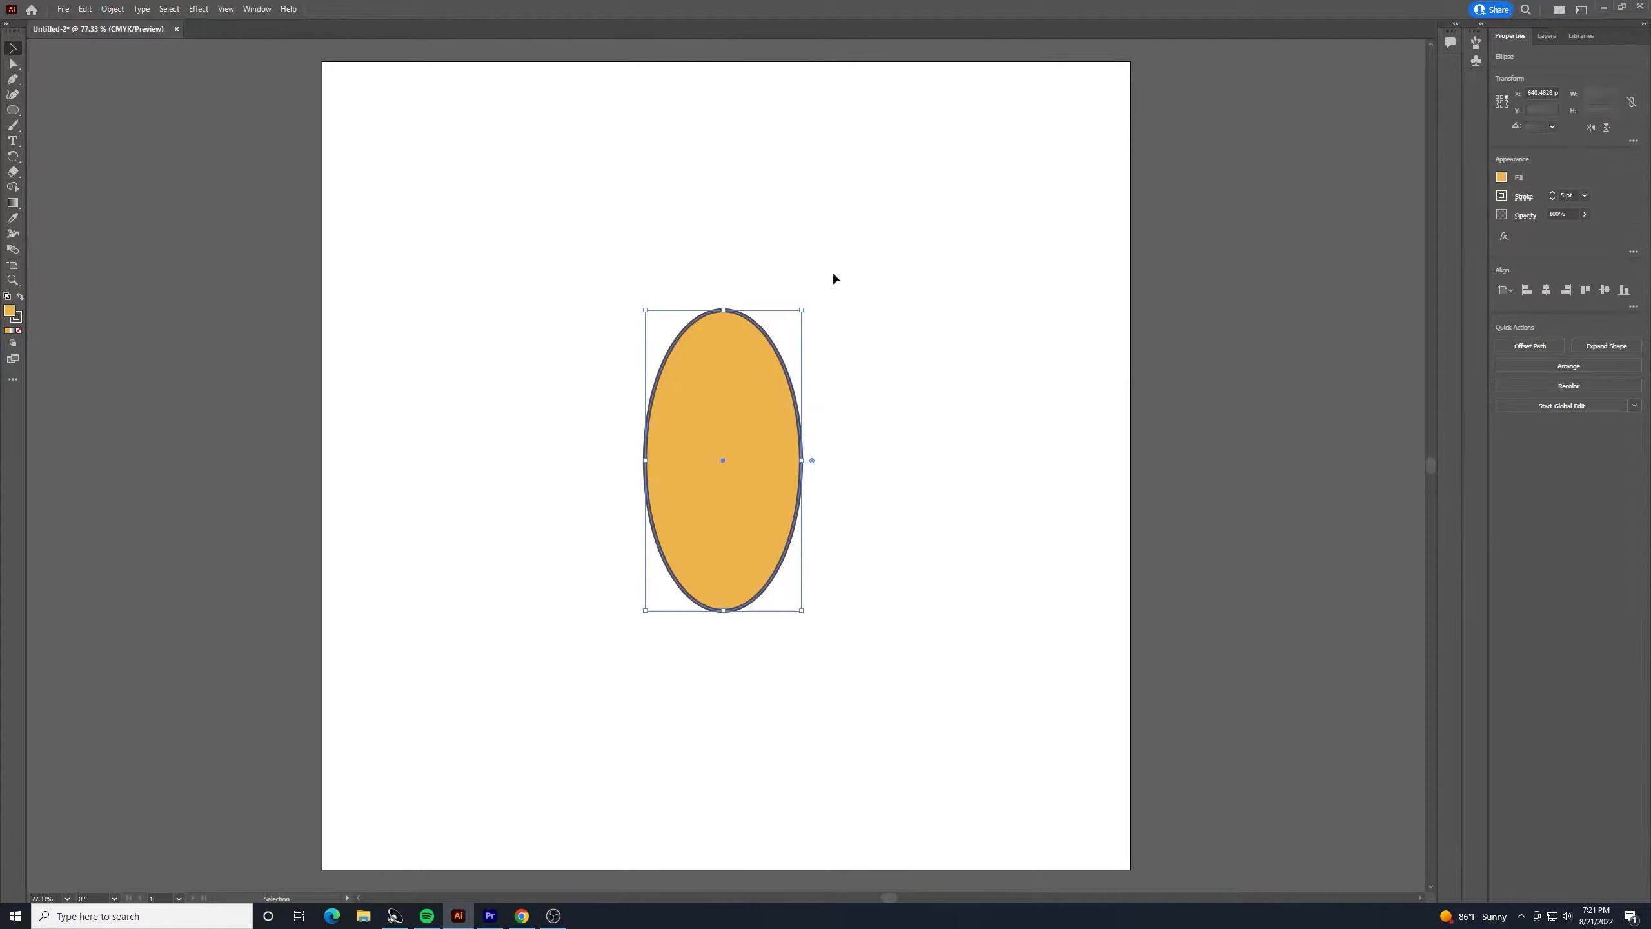
left_click(1524, 198)
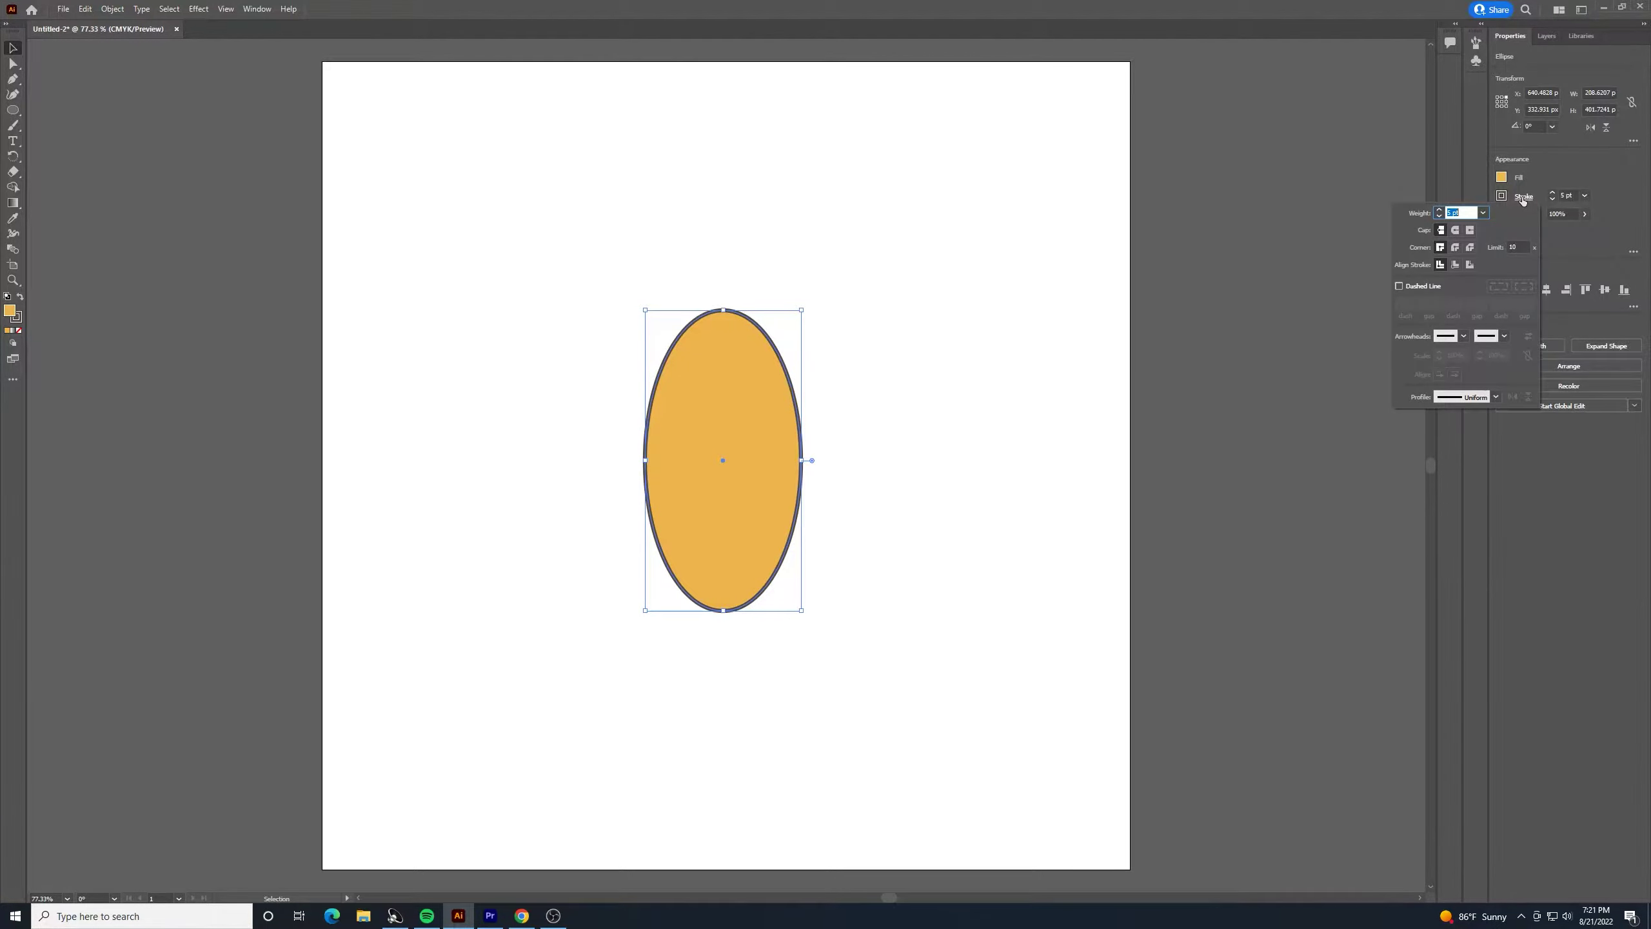
left_click(1495, 397)
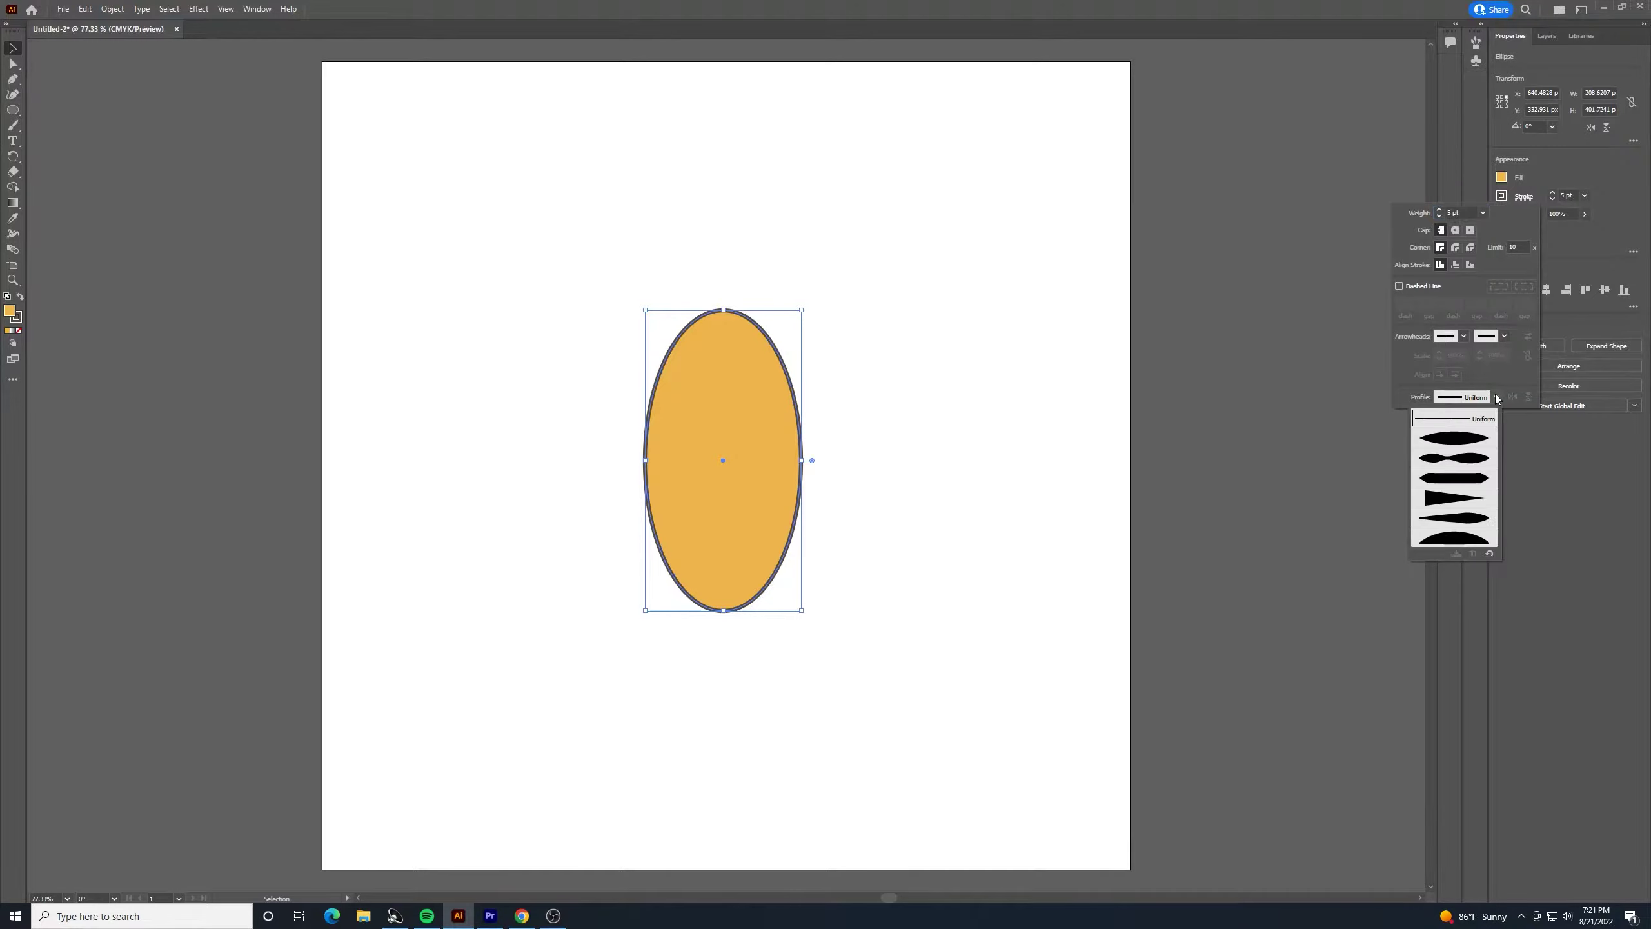
left_click(1456, 460)
left_click(911, 423)
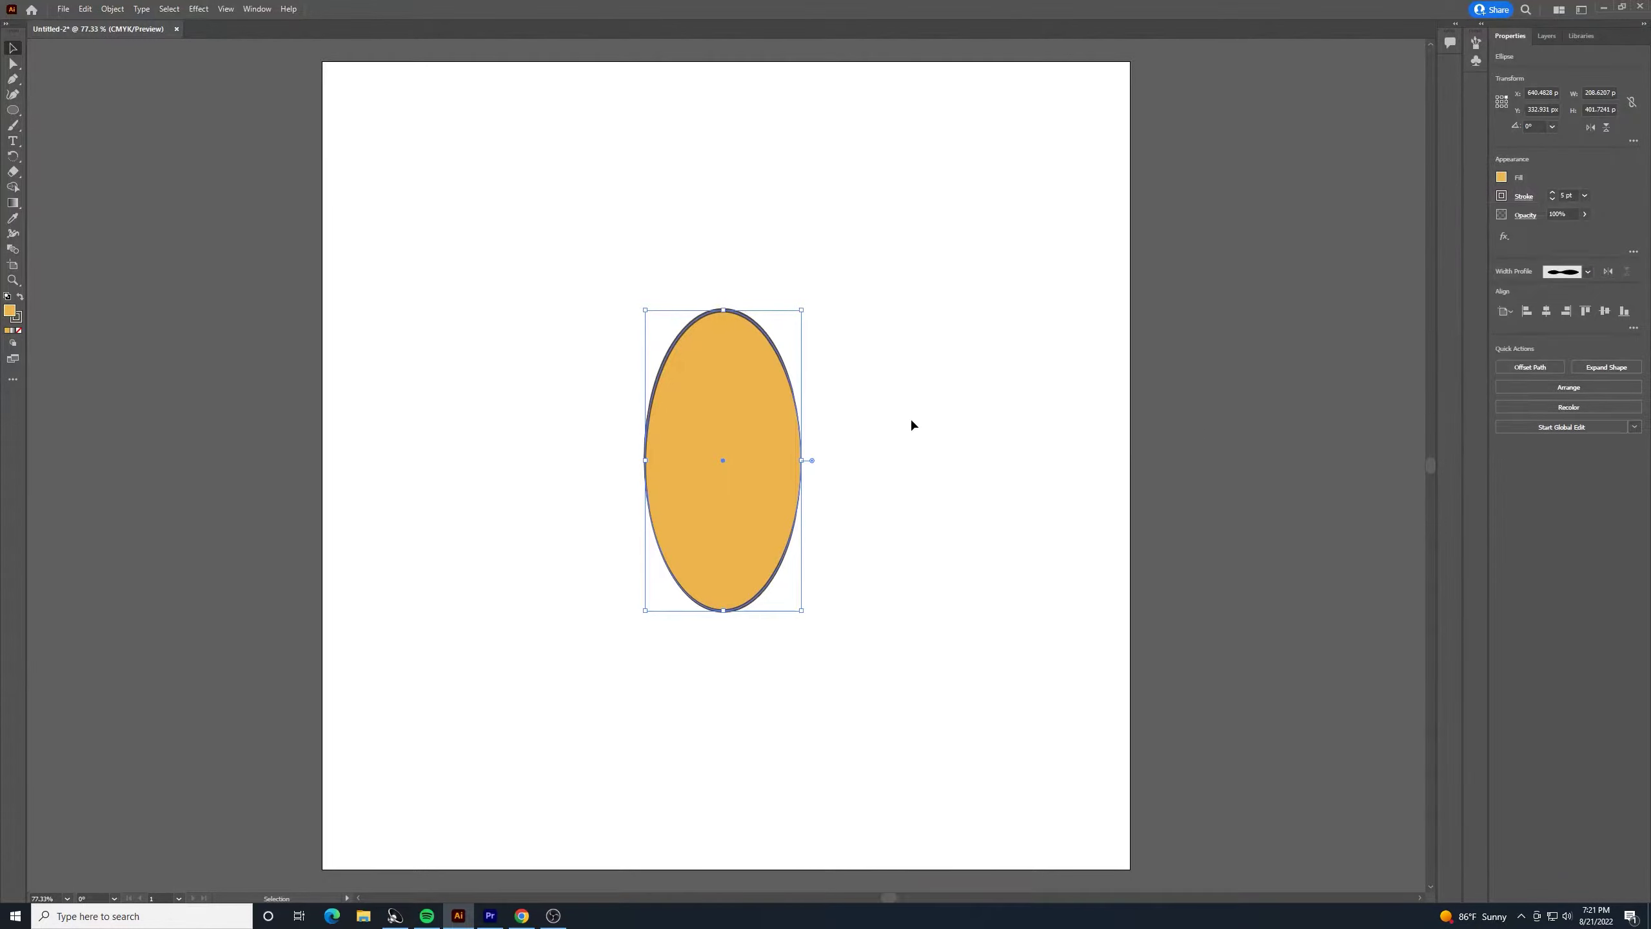
left_click(905, 413)
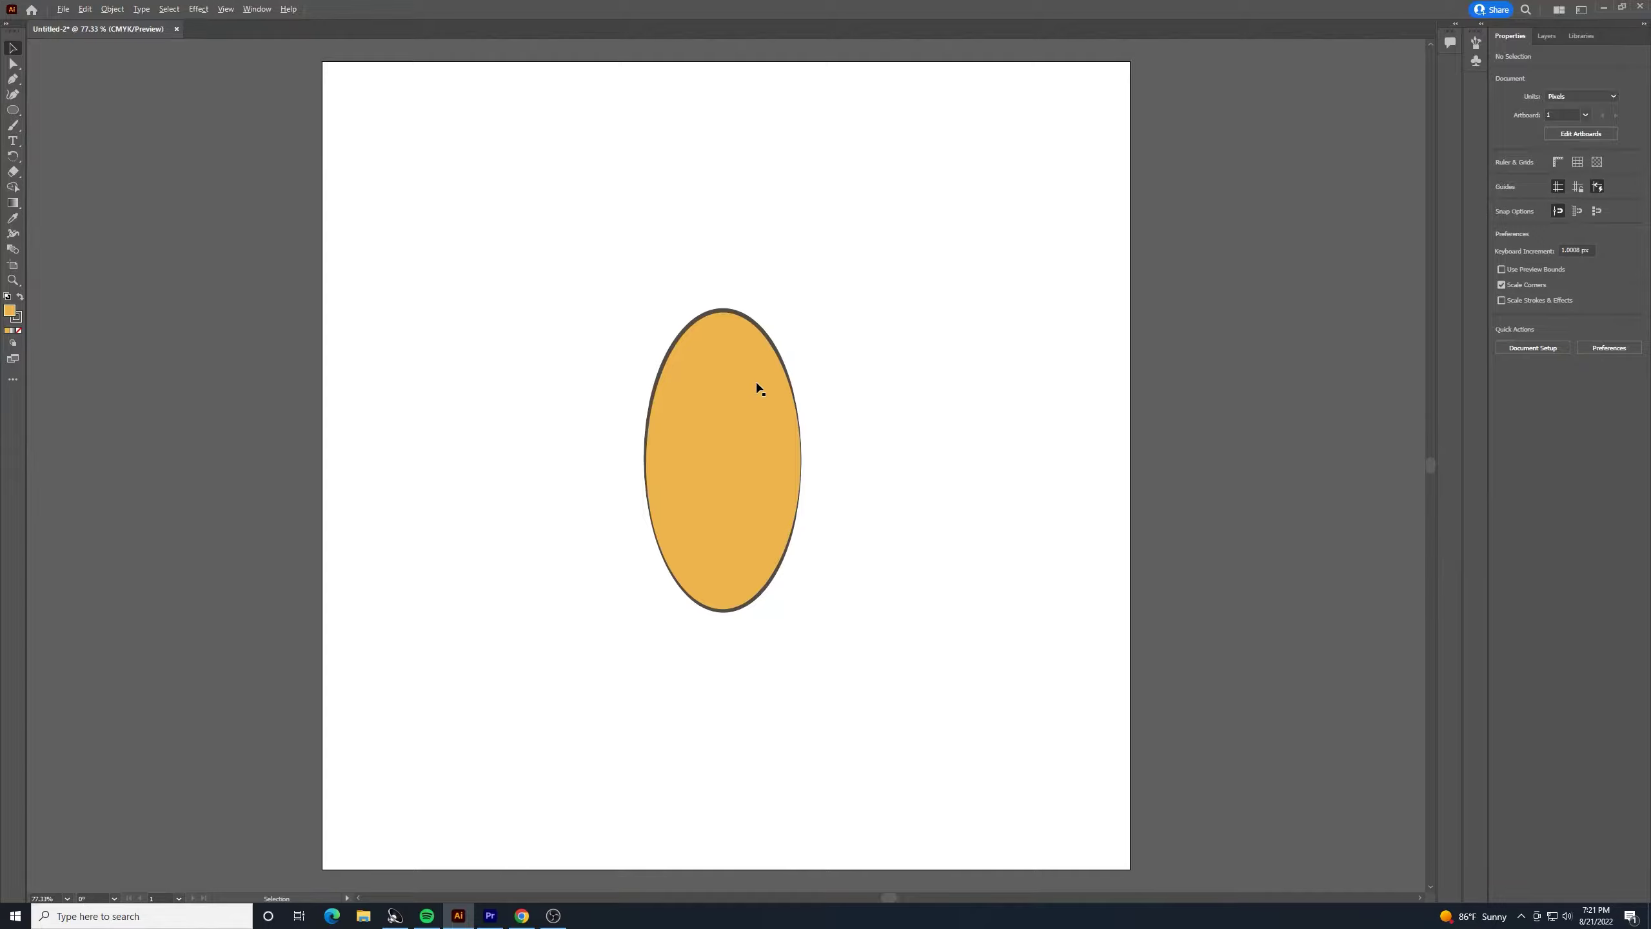
Duplicate the ellipse to both sides of the original at the same height, with the two copies just overlapping at the centre
left_click_drag(684, 376, 649, 409)
left_click(831, 435)
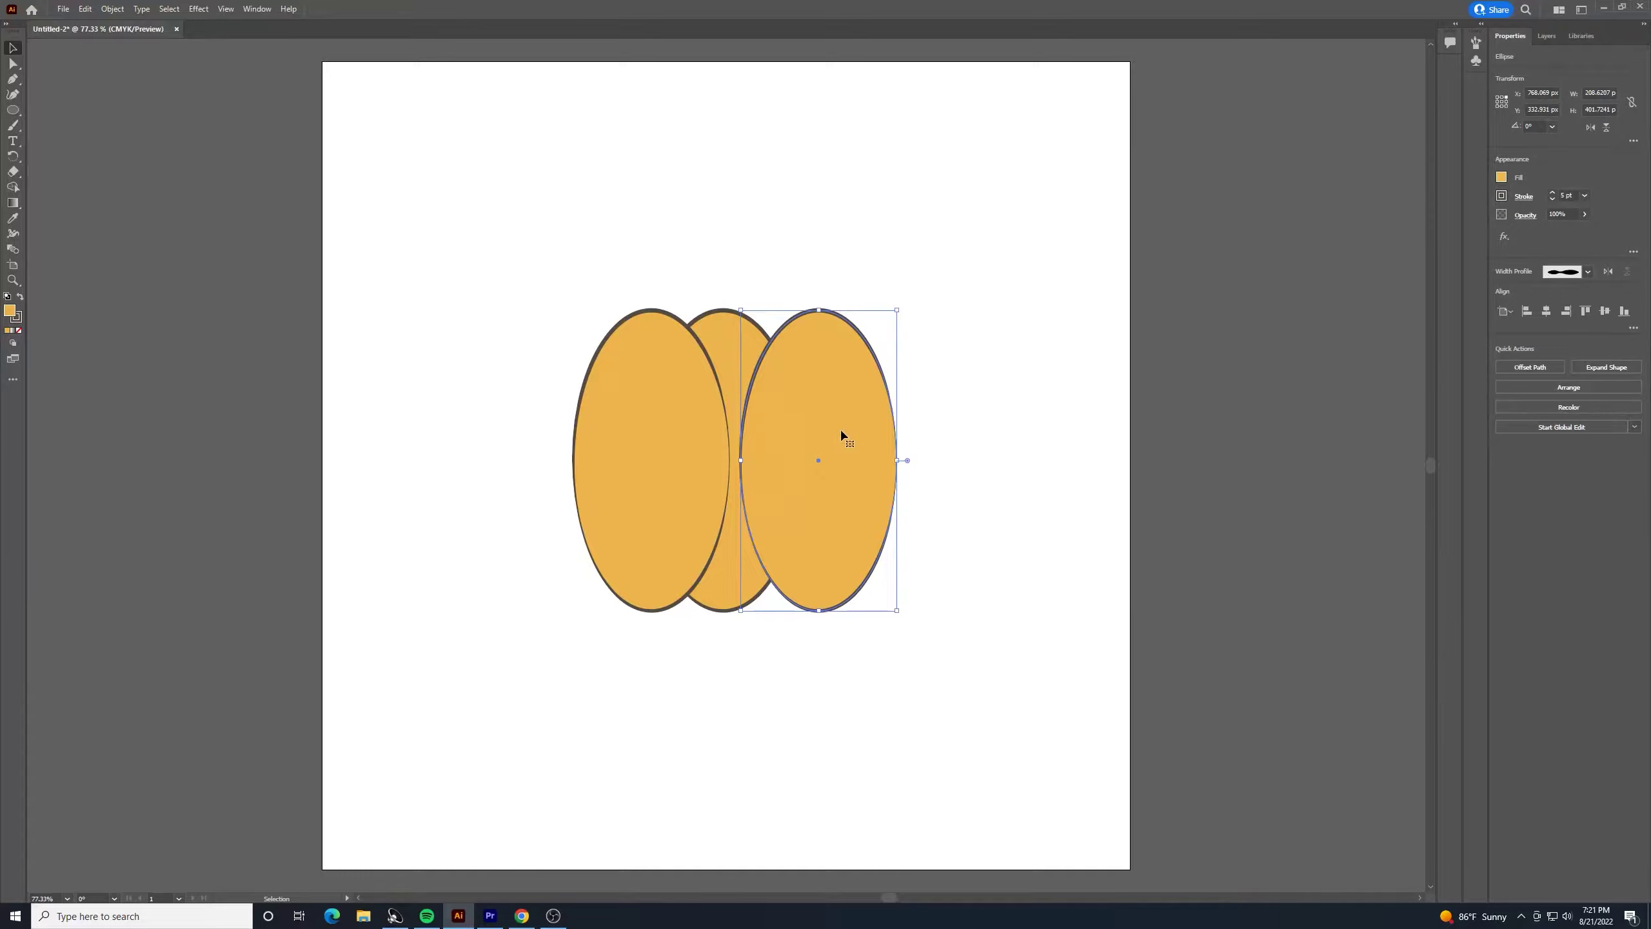
key("shift+Left")
key("shift+Left")
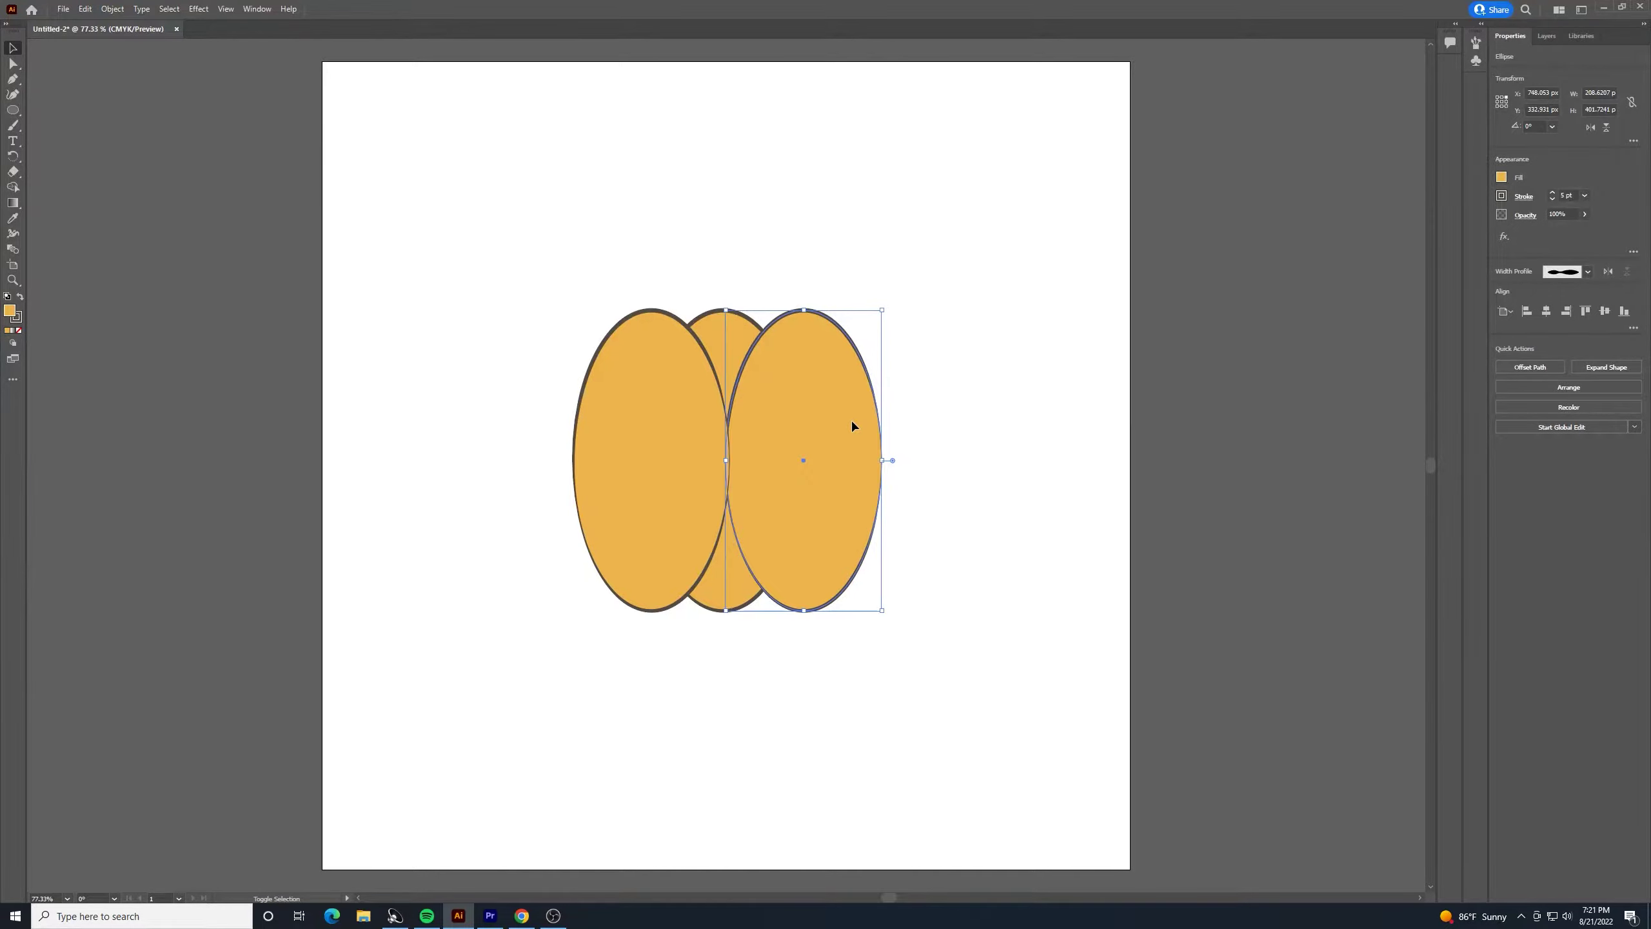
left_click(914, 260)
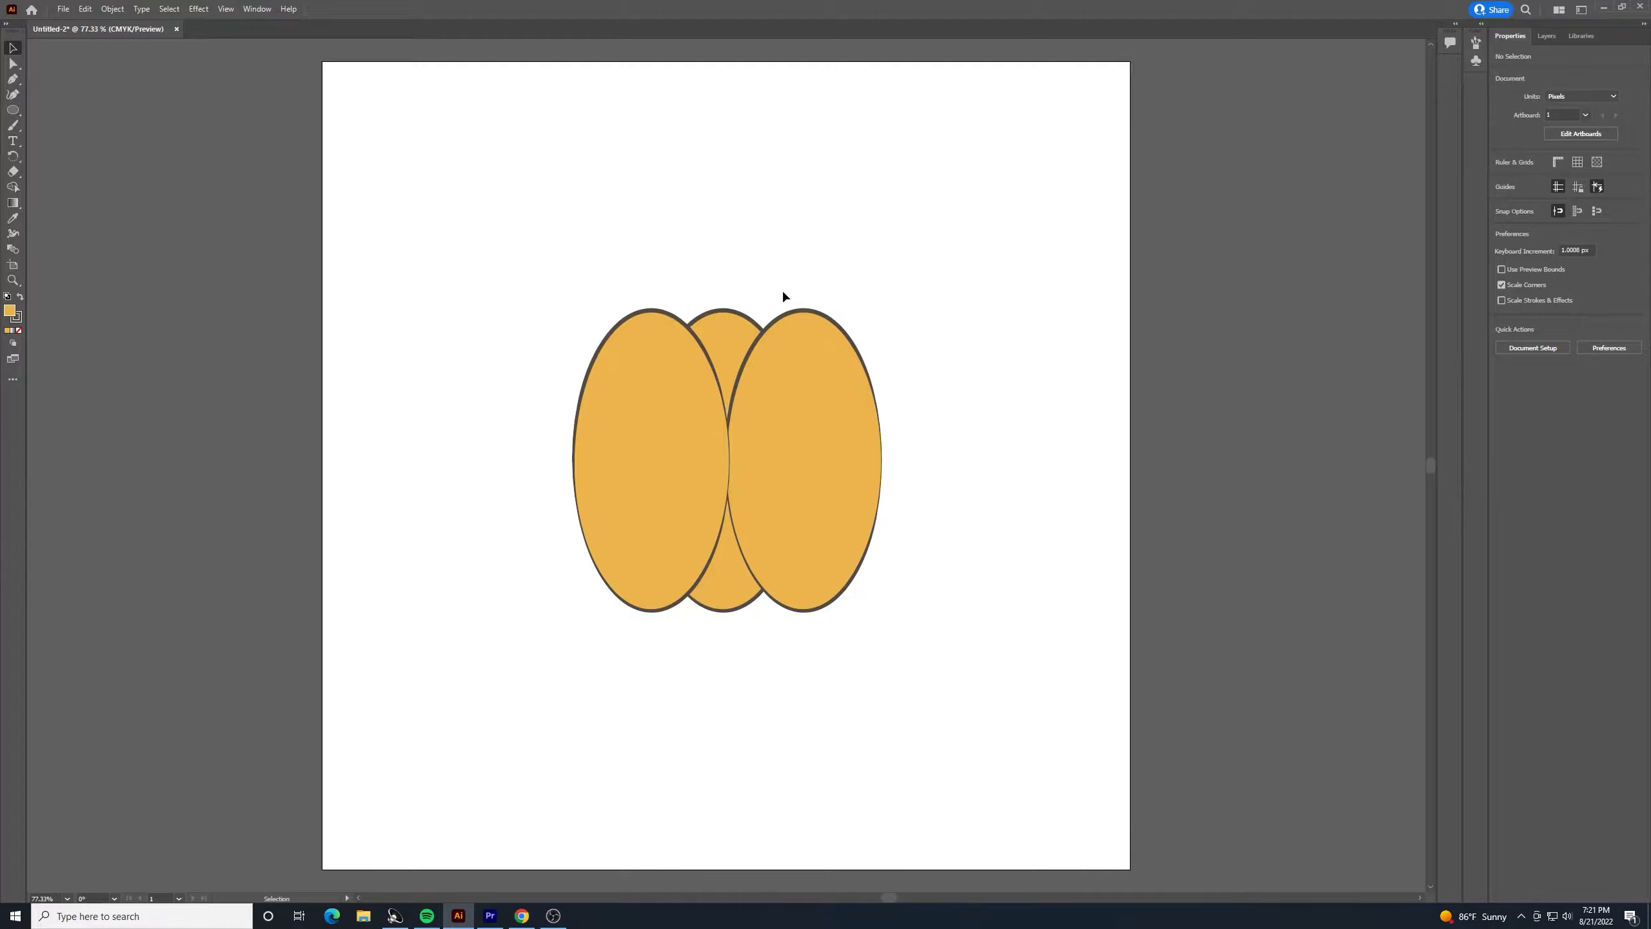
Stretch the two side ellipses upward together to a height of about 409 px, keeping their bases in place
left_click(800, 457)
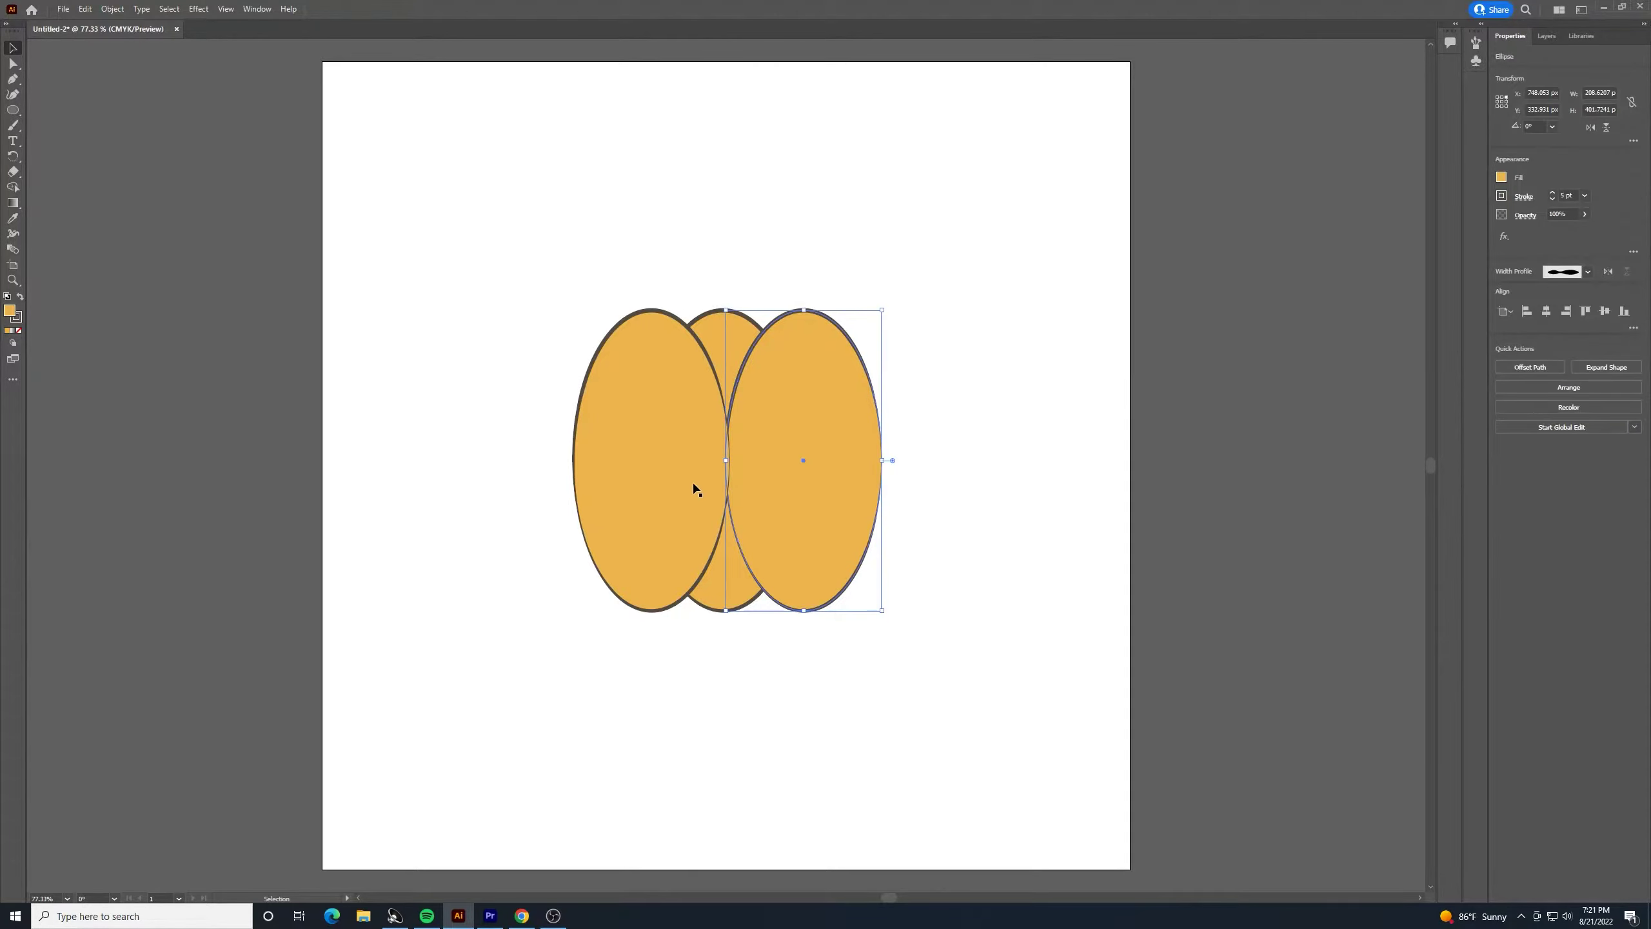
left_click(630, 472, "shift")
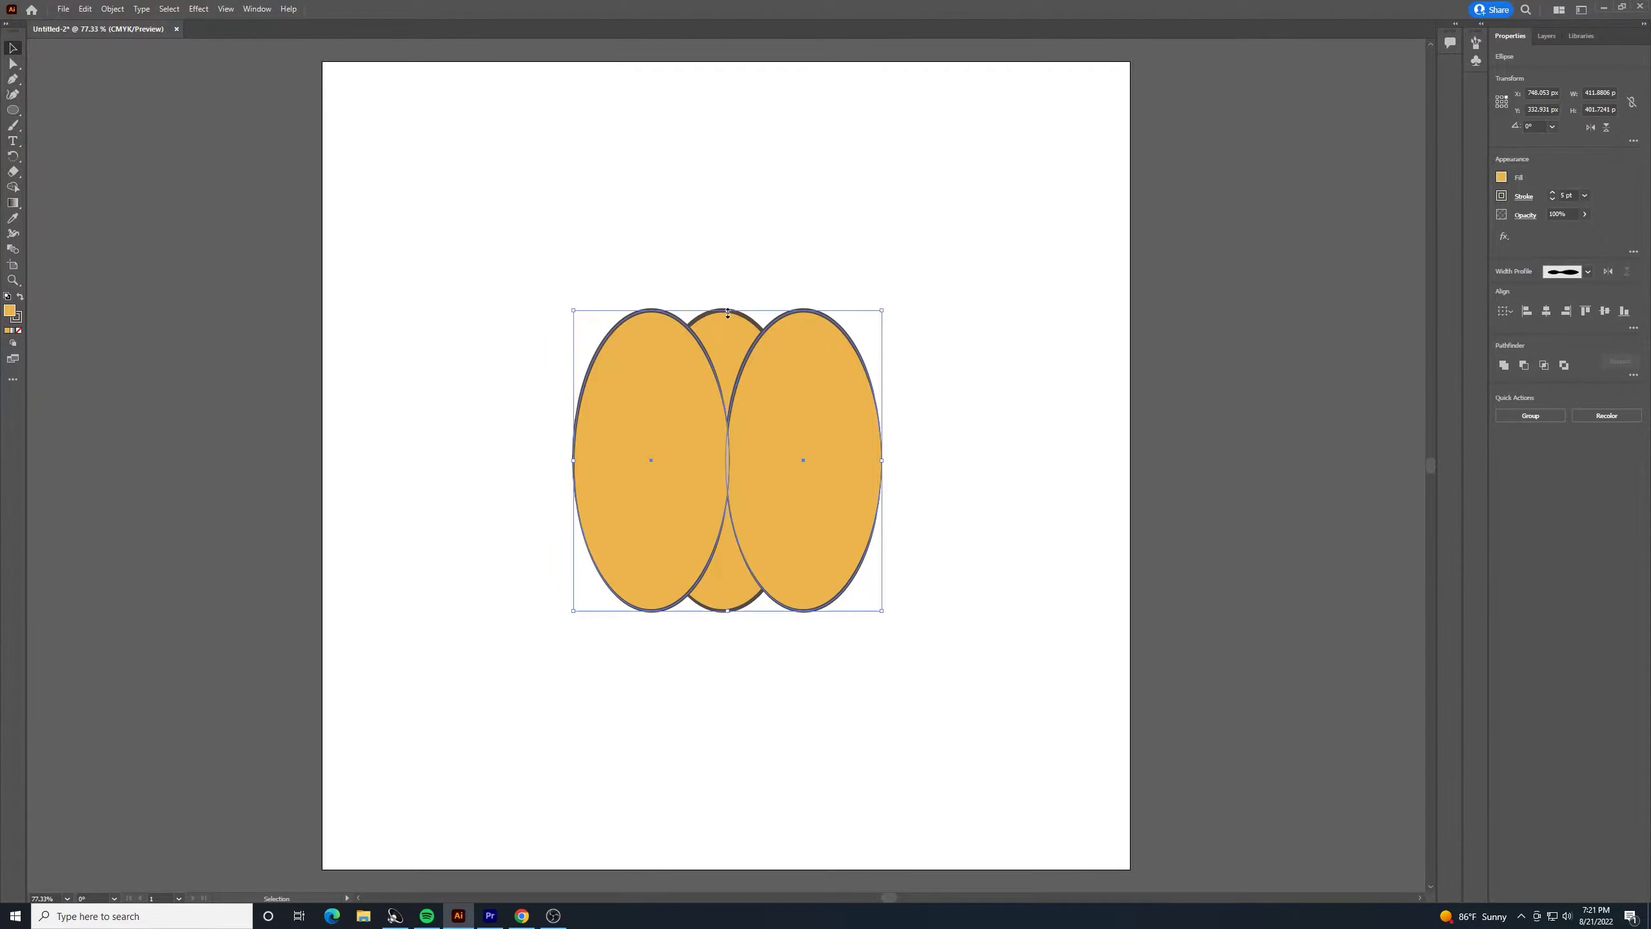
left_click_drag(728, 313, 726, 303)
left_click(843, 306)
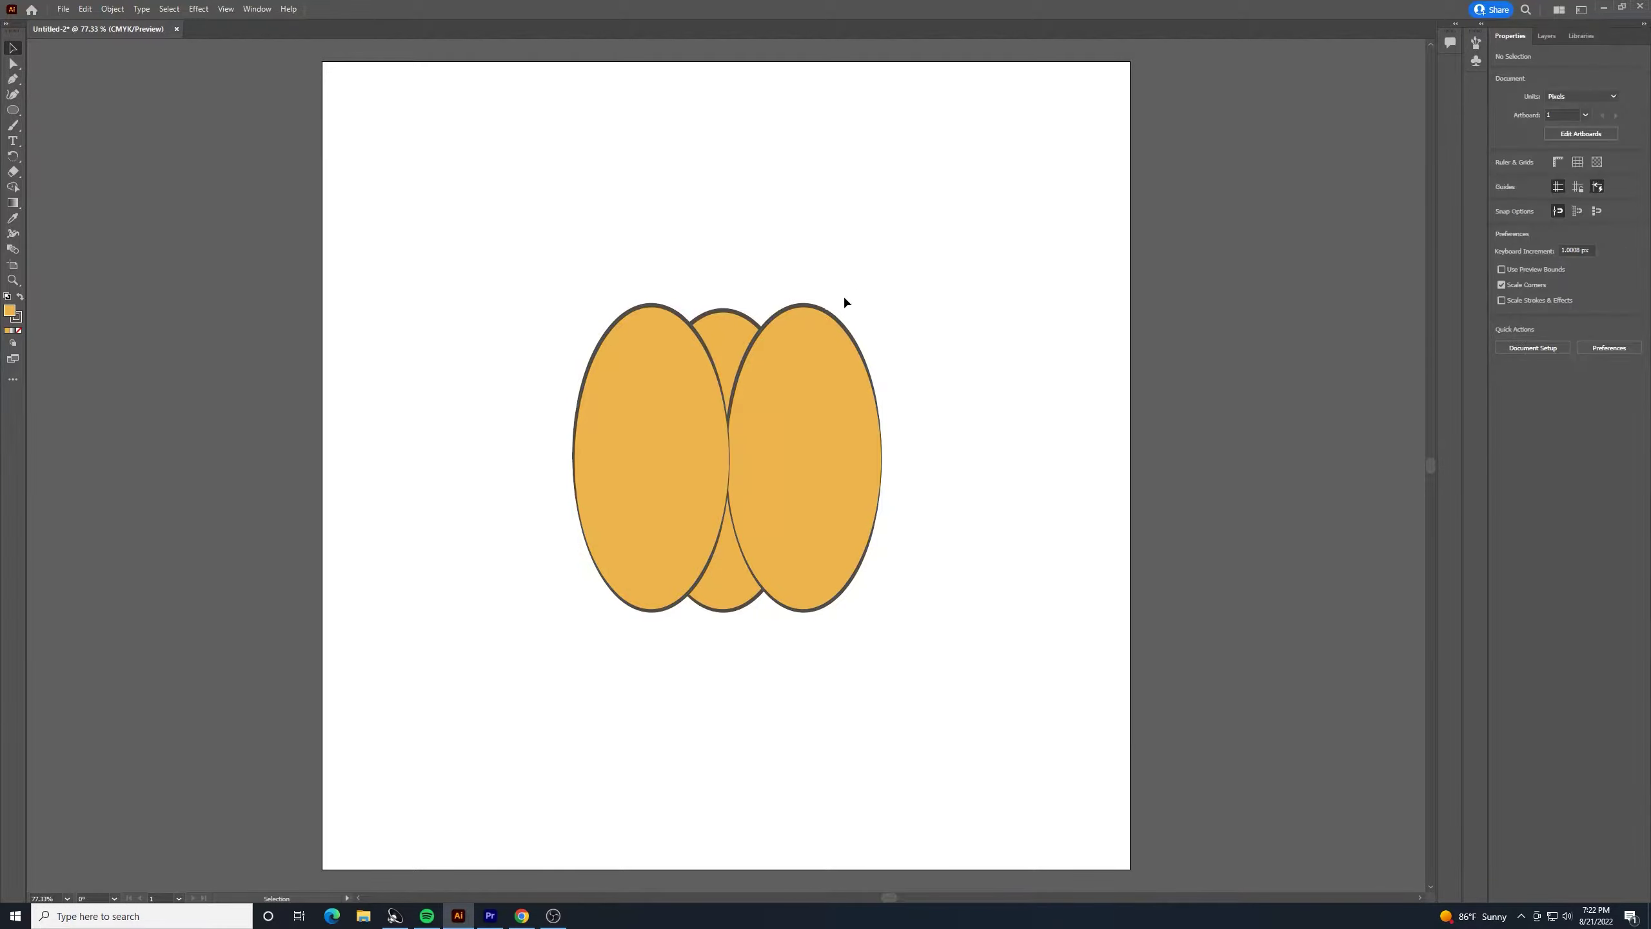
Nudge the left ellipse 3 px outward to the left
left_click(634, 417)
key("Left")
key("Left")
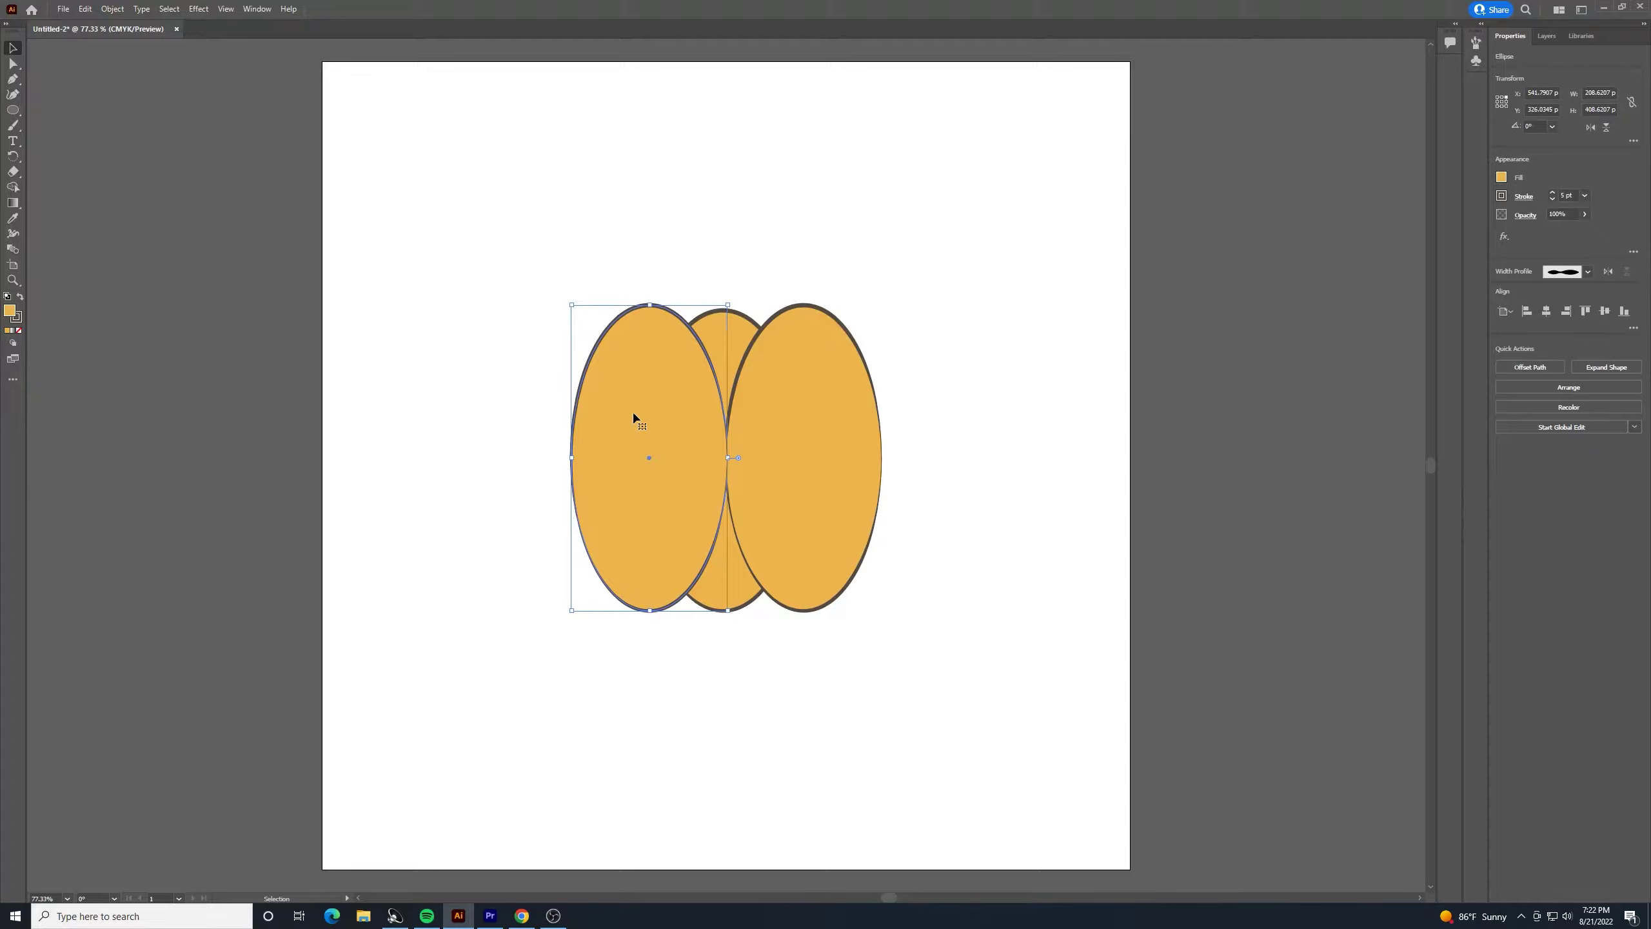
key("Left")
left_click(861, 323)
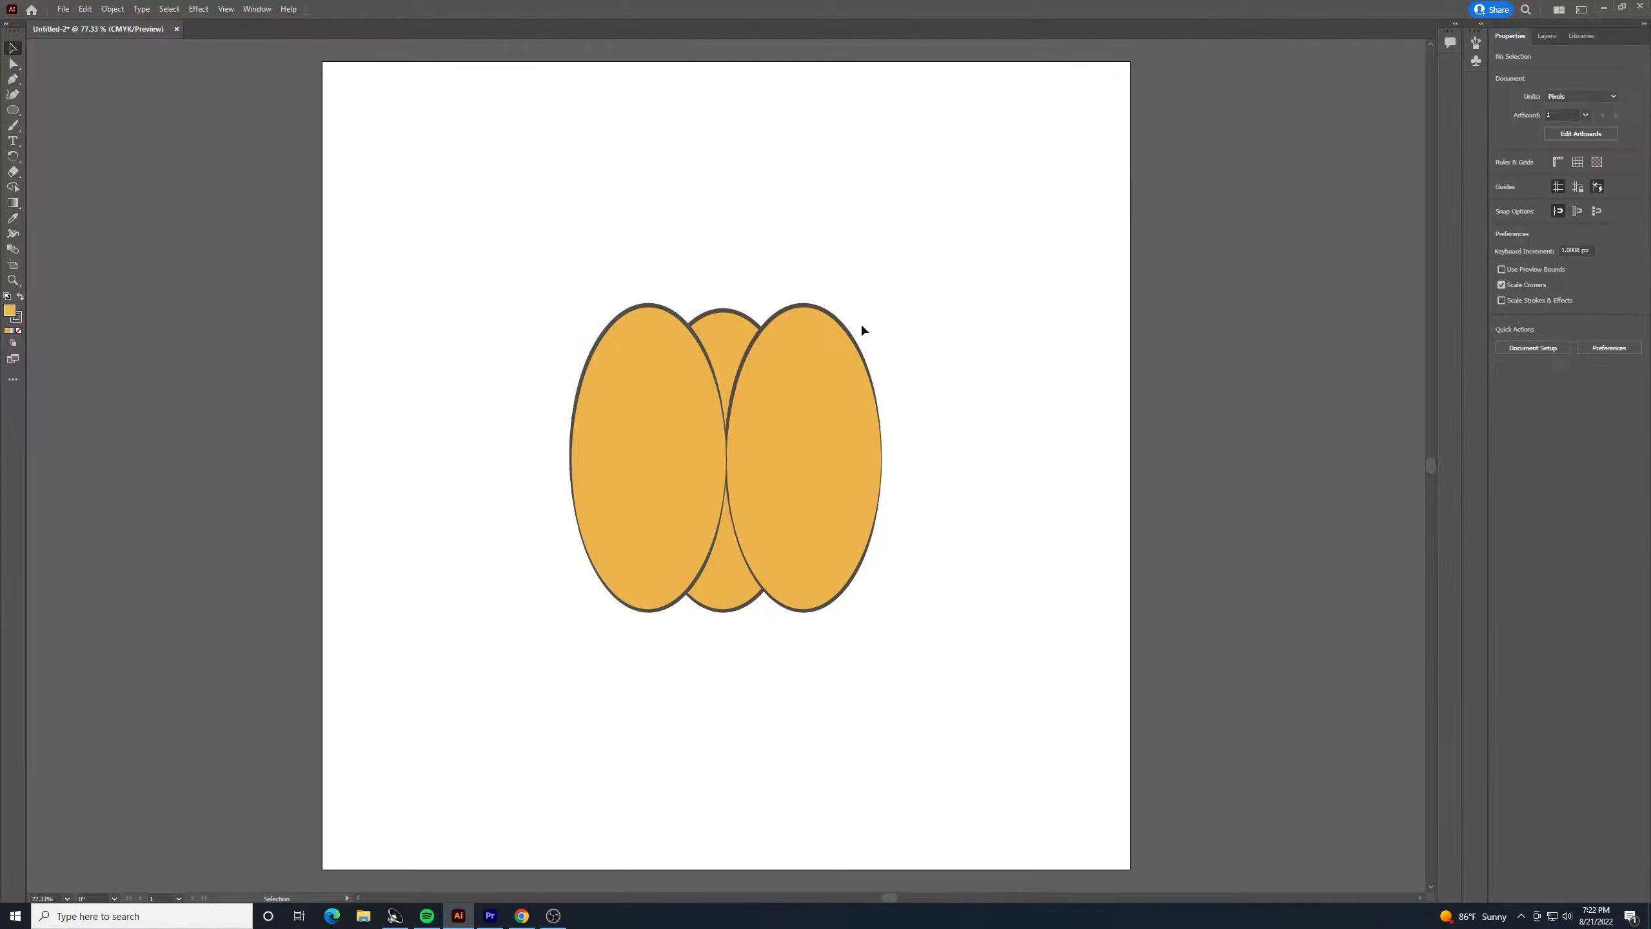
Bring the middle ellipse in front of the two side ellipses
left_click(728, 345)
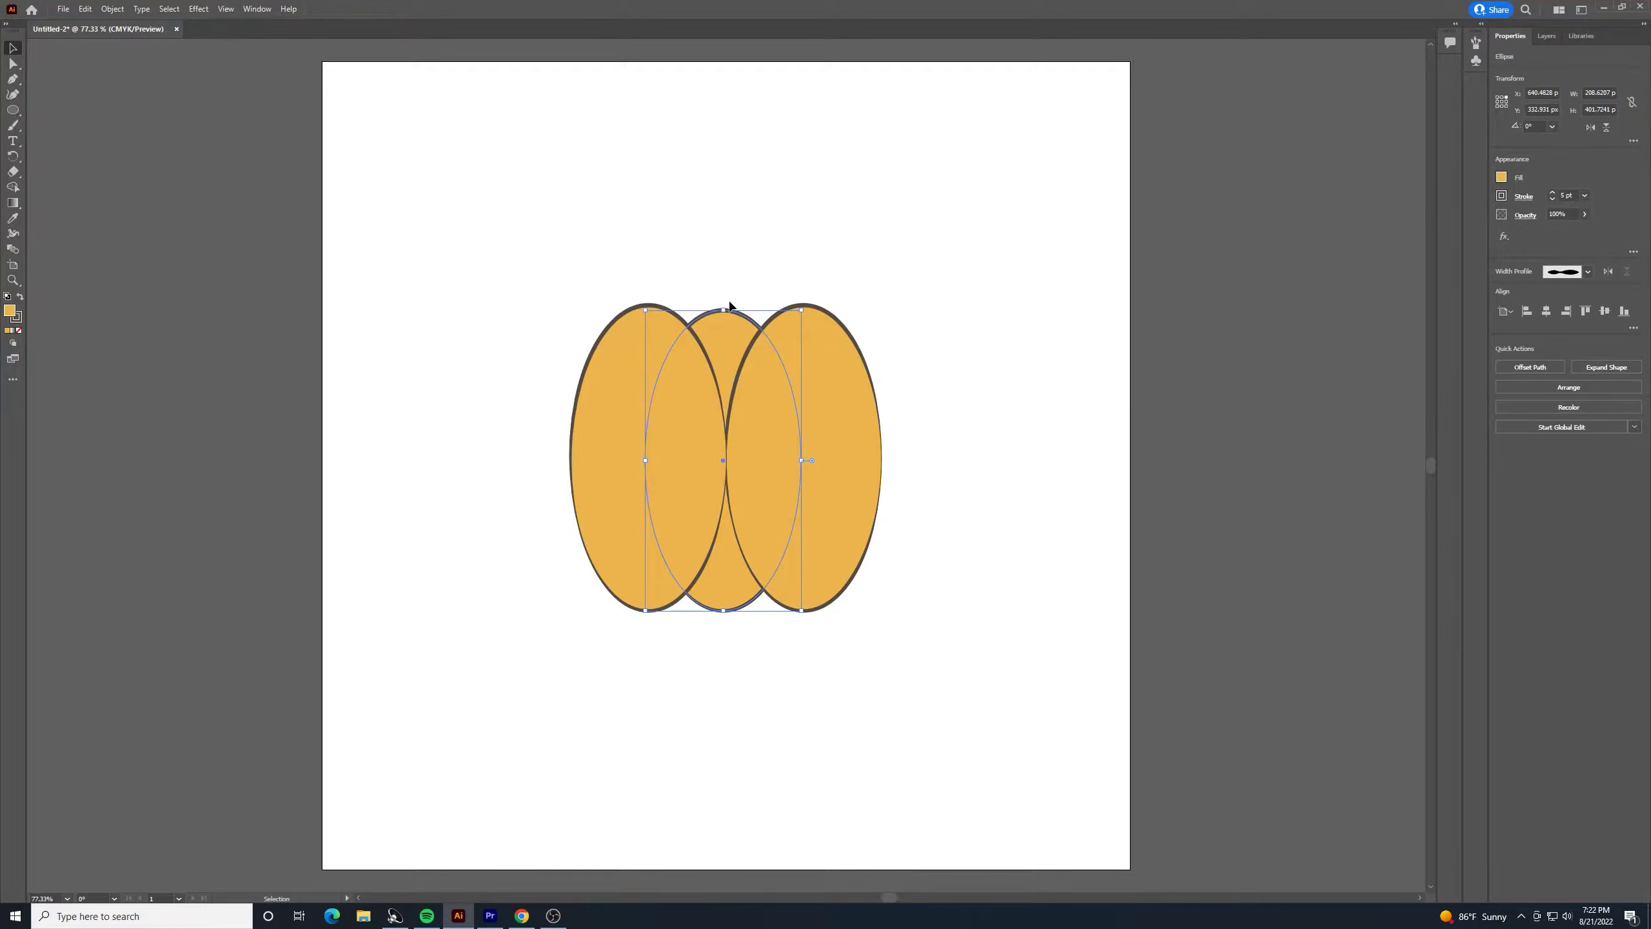
key("a")
key("ctrl+bracketright")
key("ctrl+bracketright")
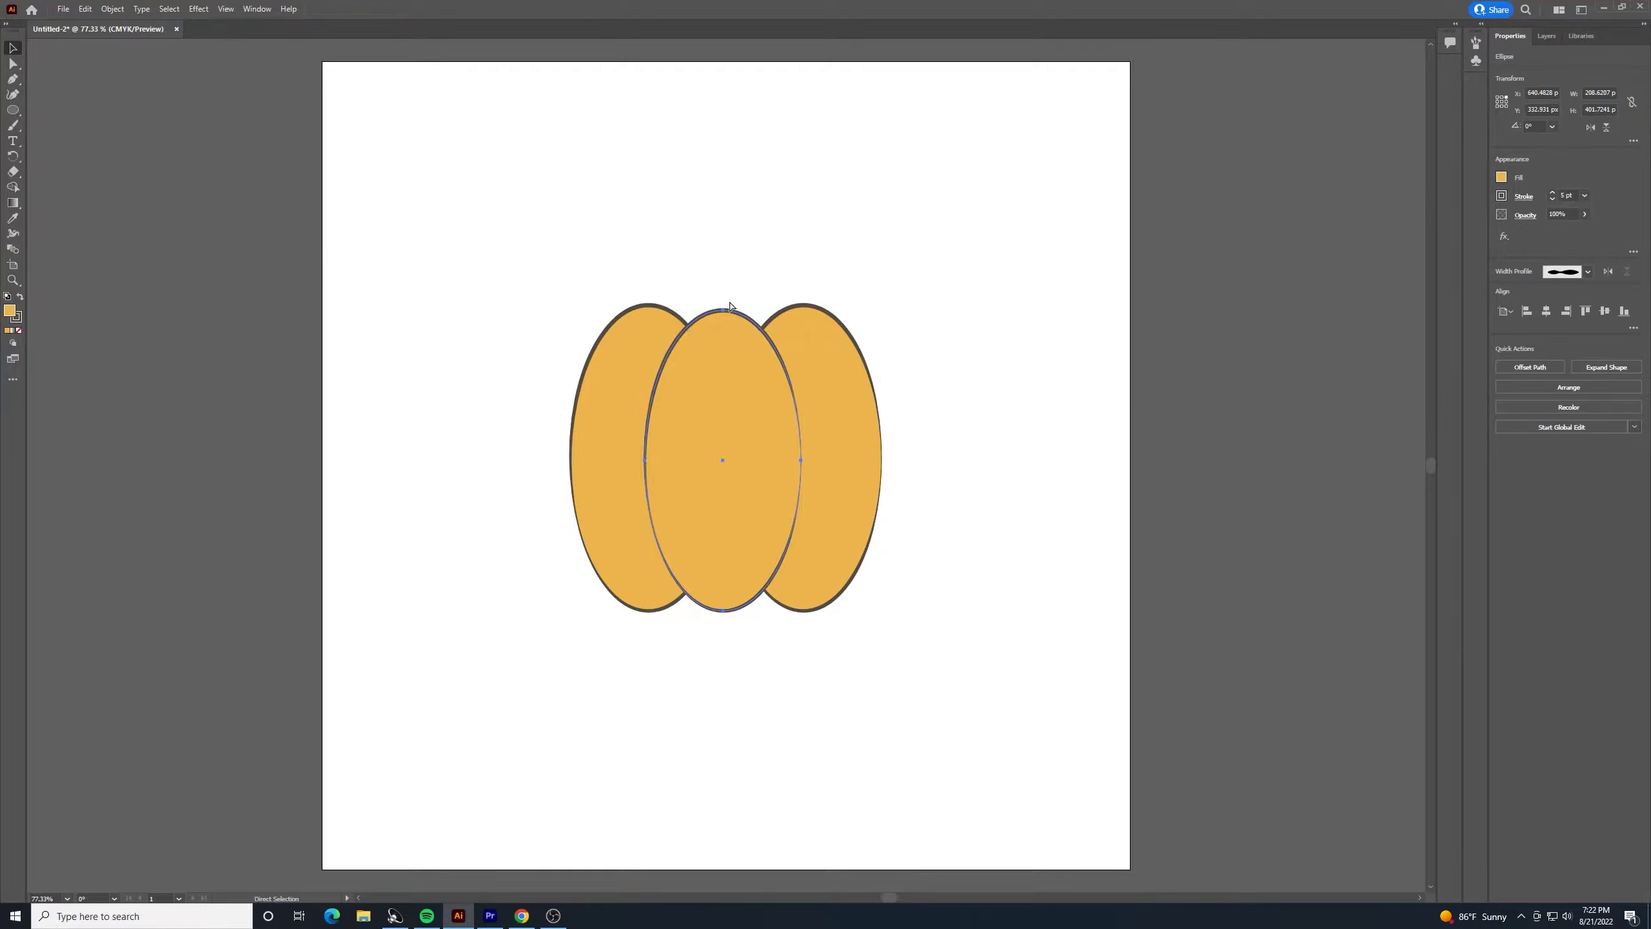
key("v")
left_click(970, 302)
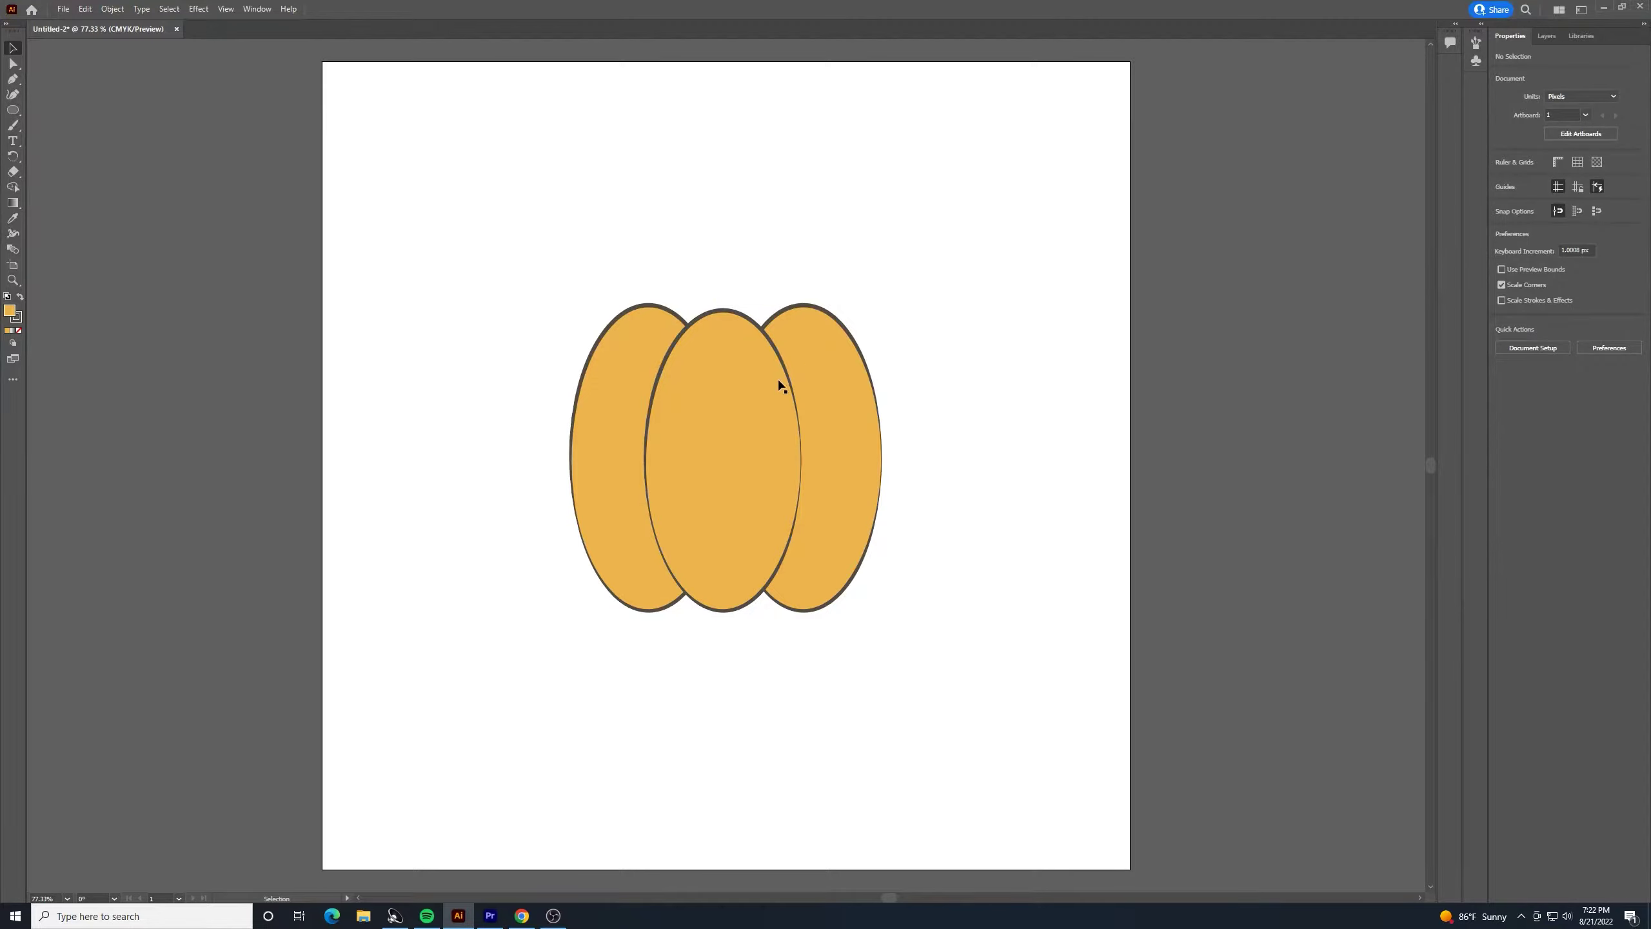
Duplicate the right ellipse farther to the right and stretch the copy upward to about 416 px tall
left_click(839, 424)
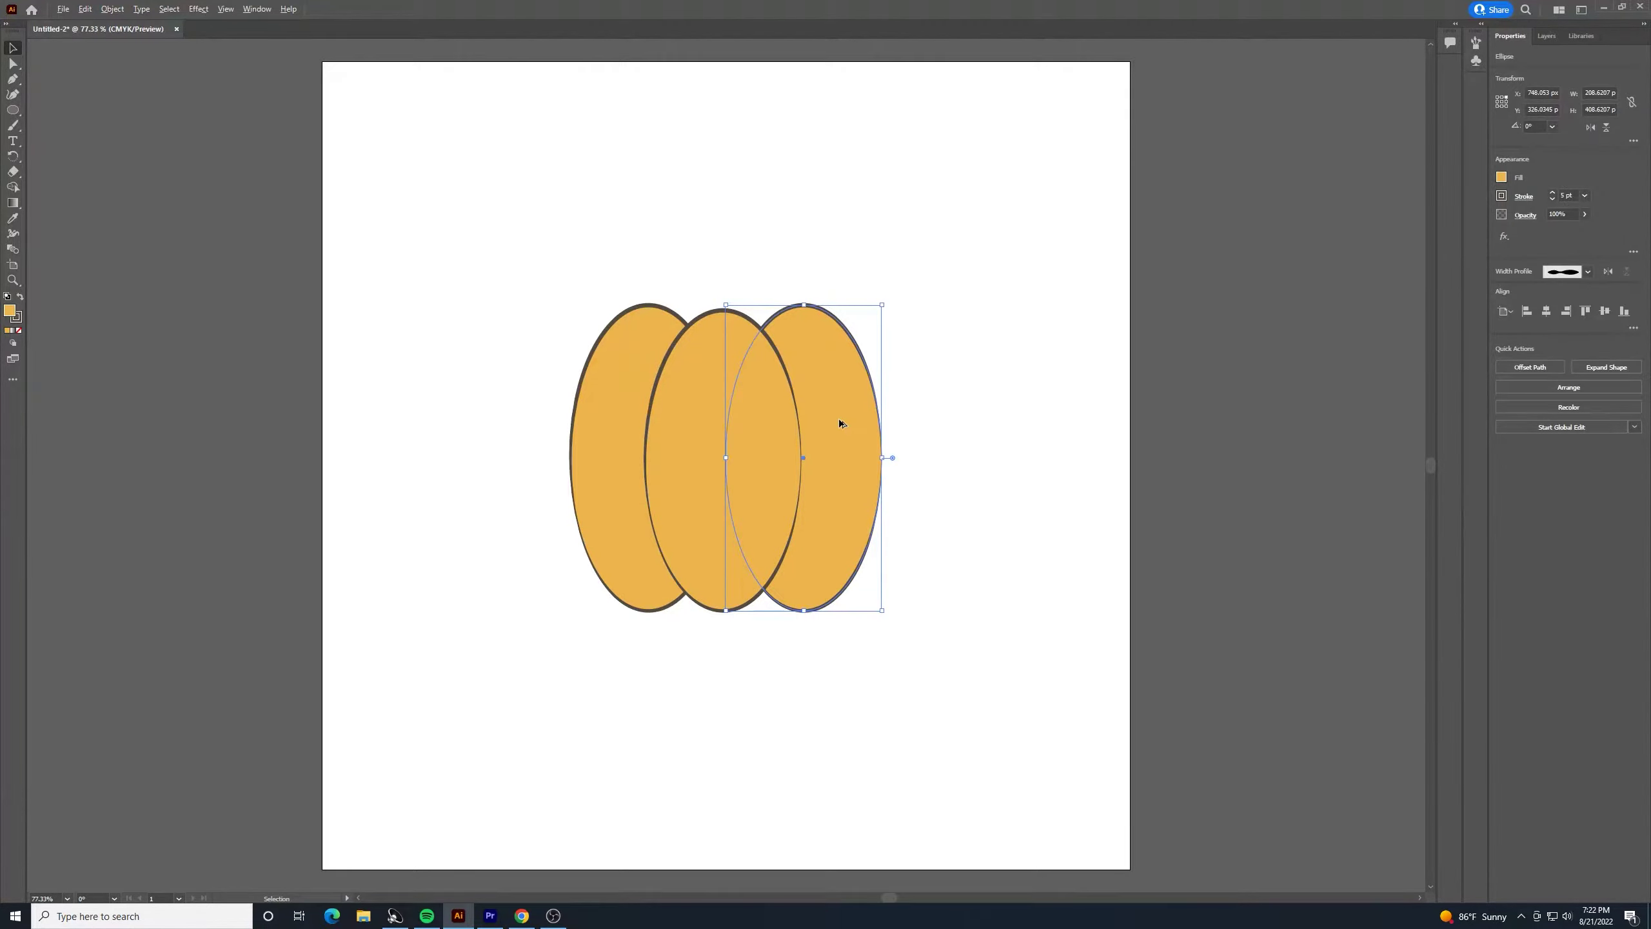
left_click_drag(840, 423, 891, 421)
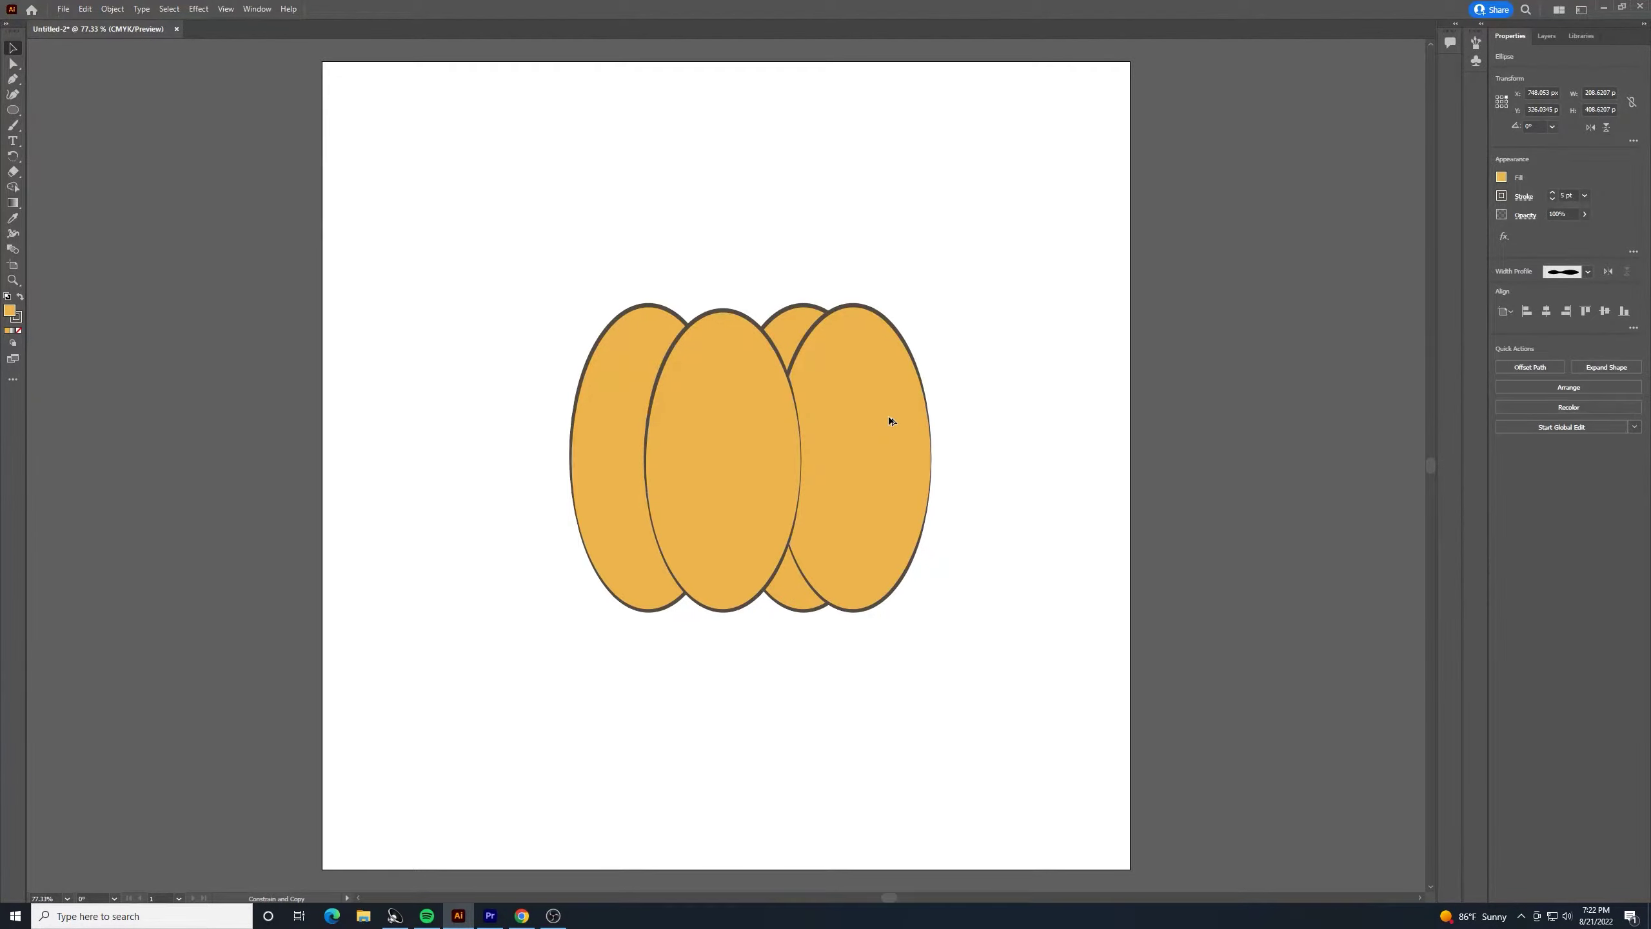
left_click_drag(891, 421, 895, 419)
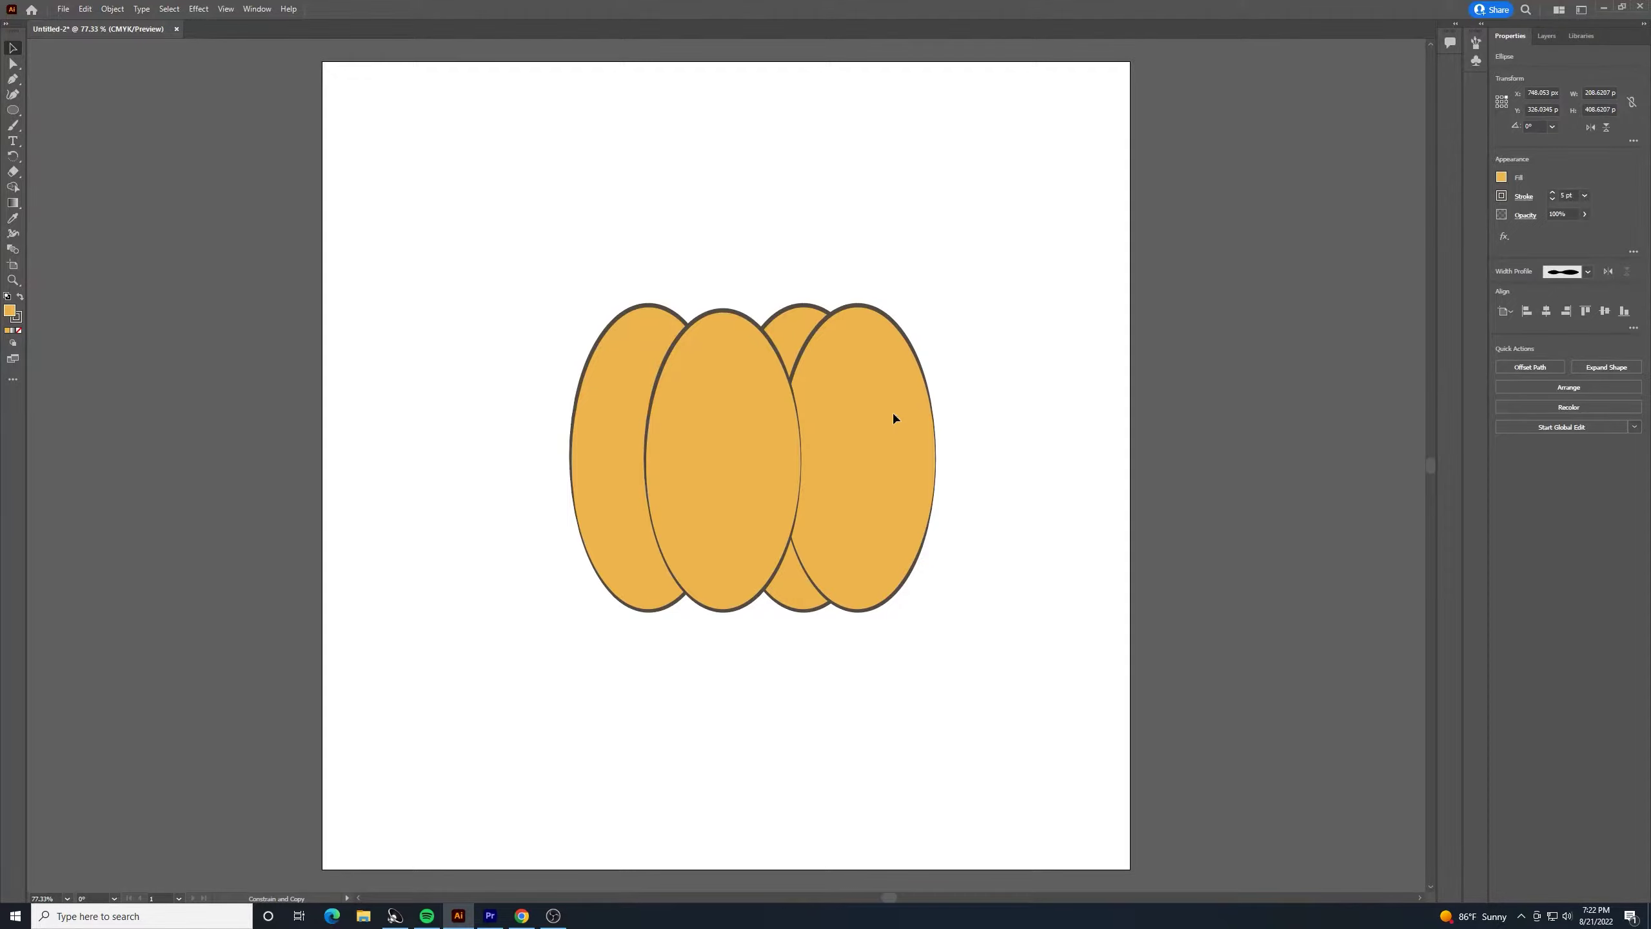
left_click_drag(894, 418, 894, 418)
left_click_drag(858, 304, 852, 302)
left_click(1011, 390)
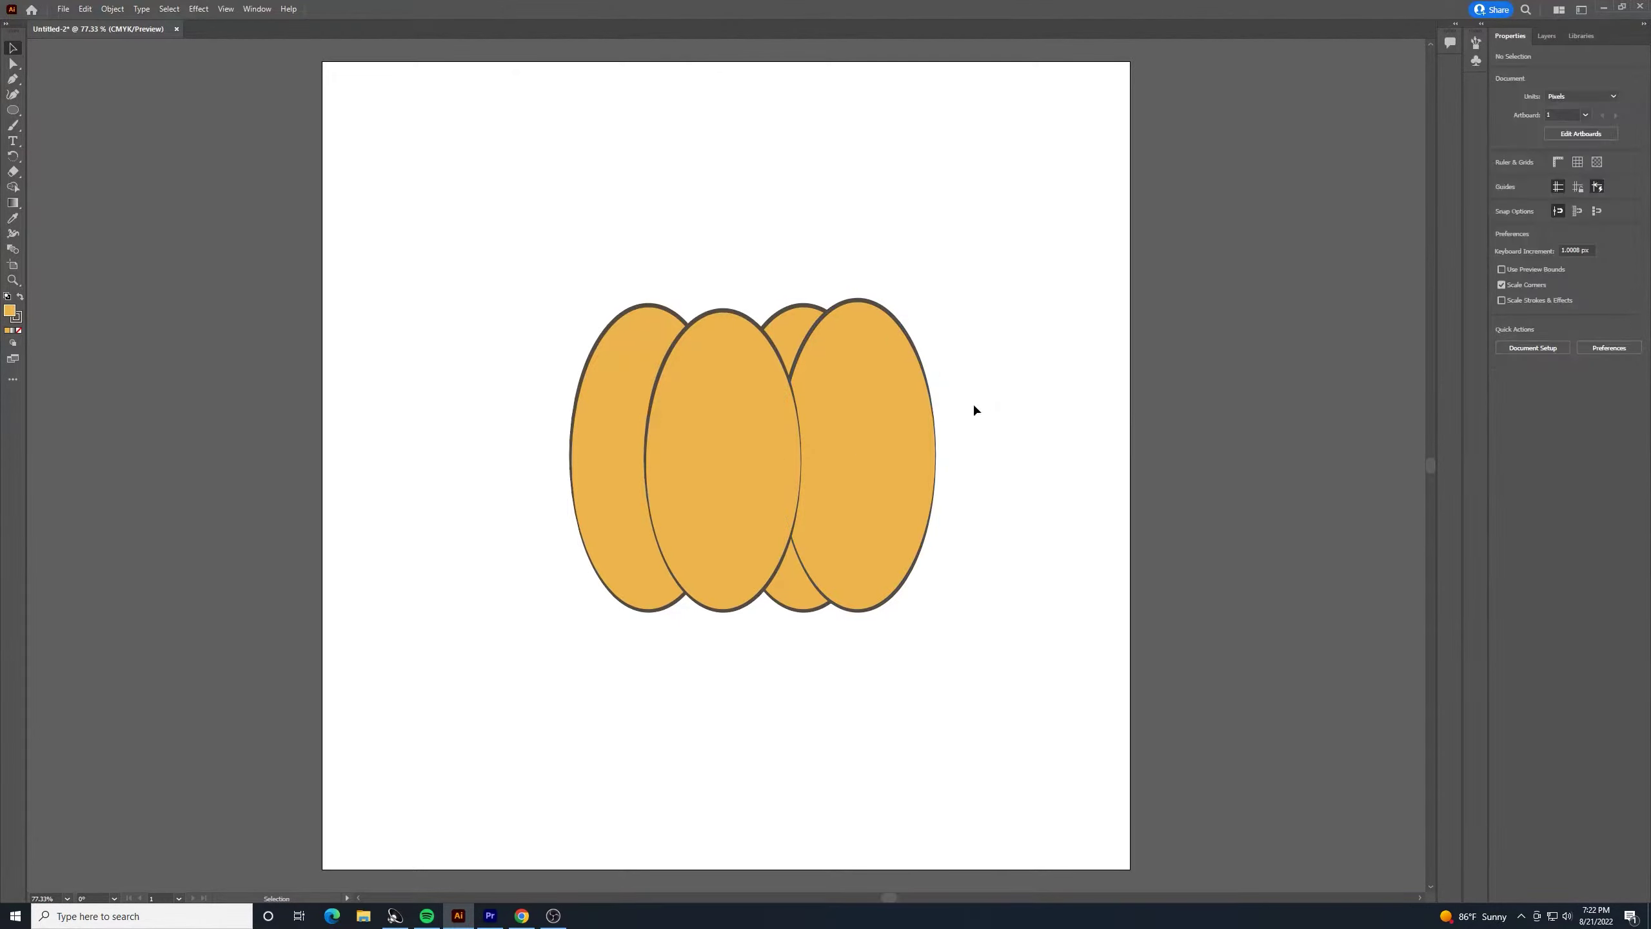
Duplicate the outermost right ellipse to the far left of the row and place the copy behind the other ellipses
left_click(884, 457)
left_click_drag(884, 453, 641, 451)
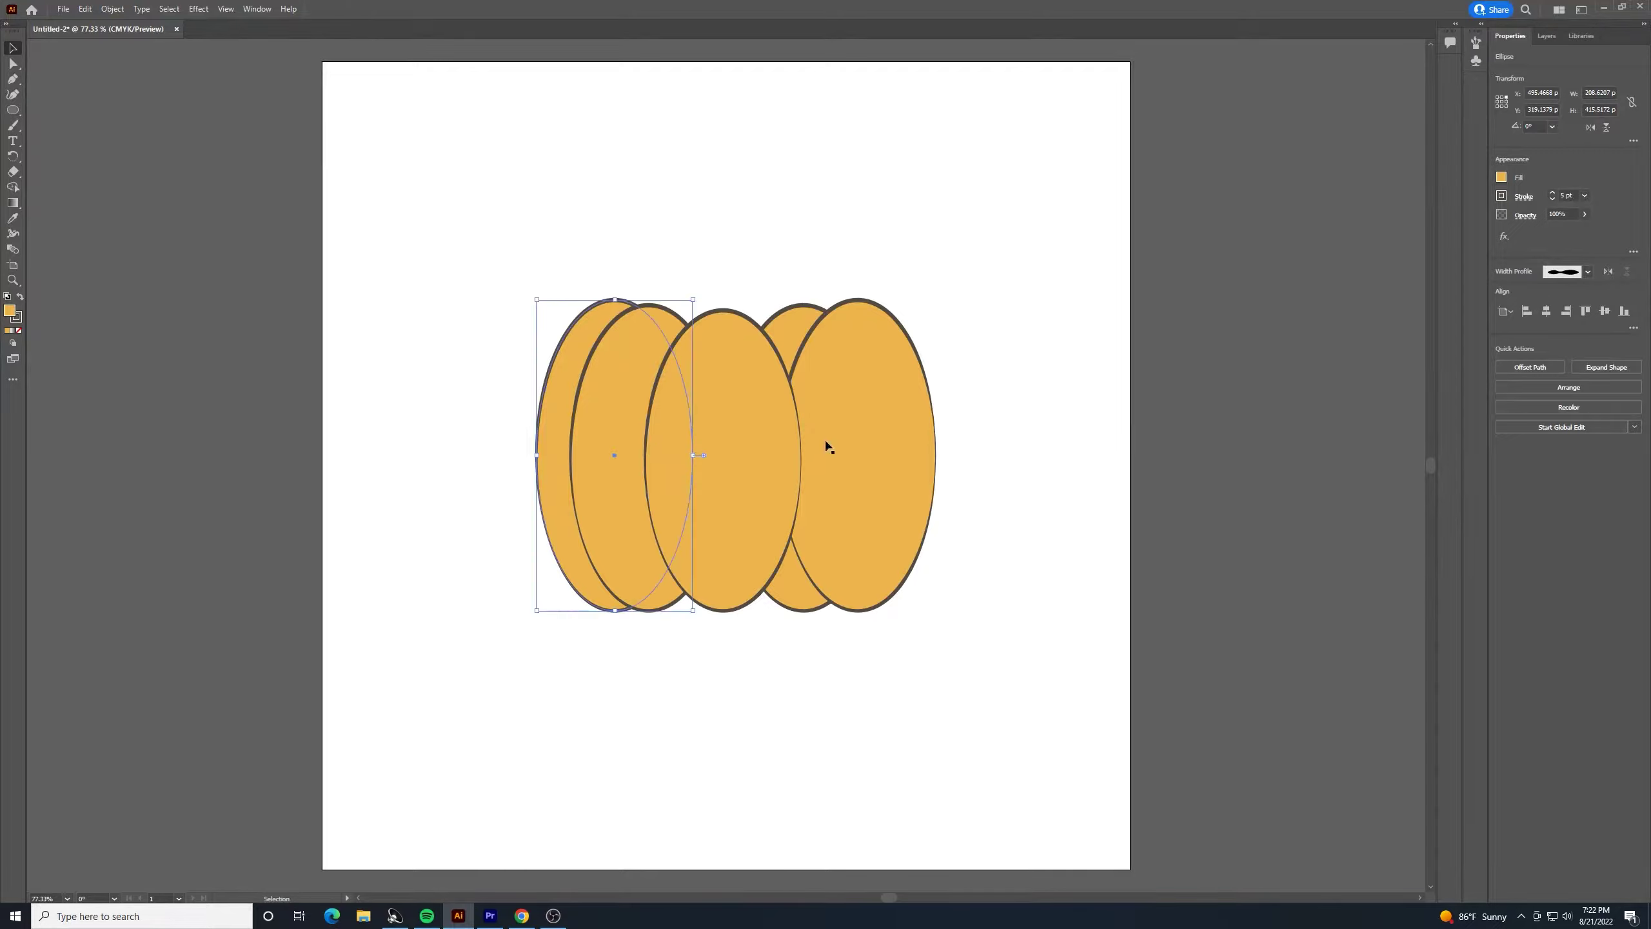
left_click(990, 425)
Send the outermost right ellipse behind its neighbouring ellipse
left_click(917, 427)
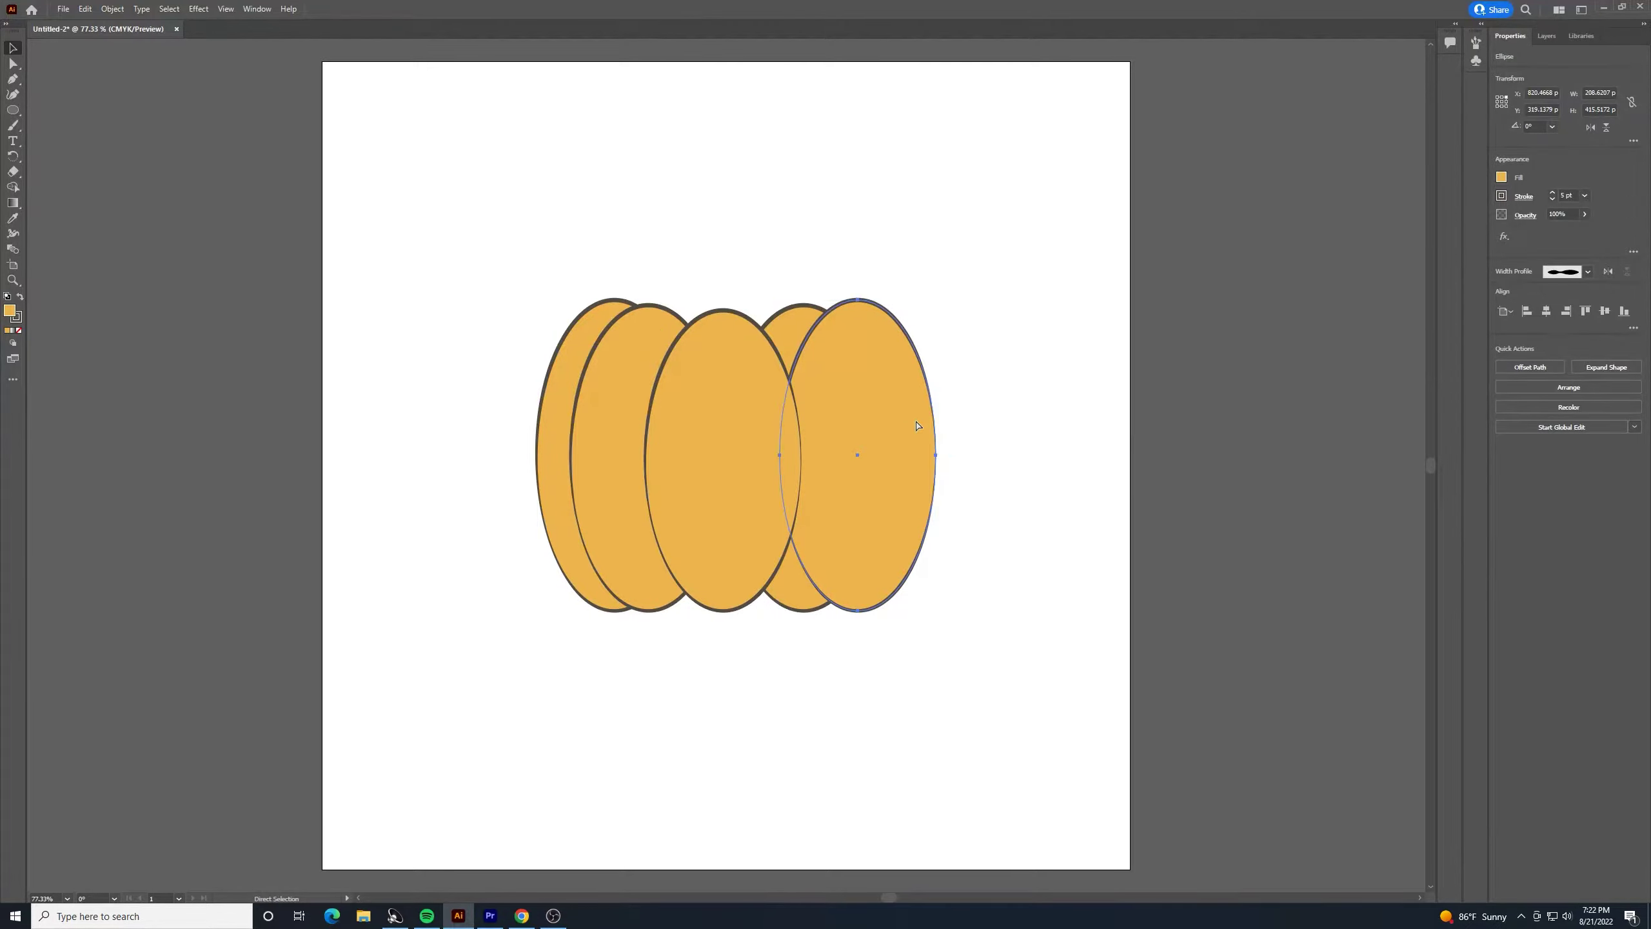
key("ctrl+bracketleft")
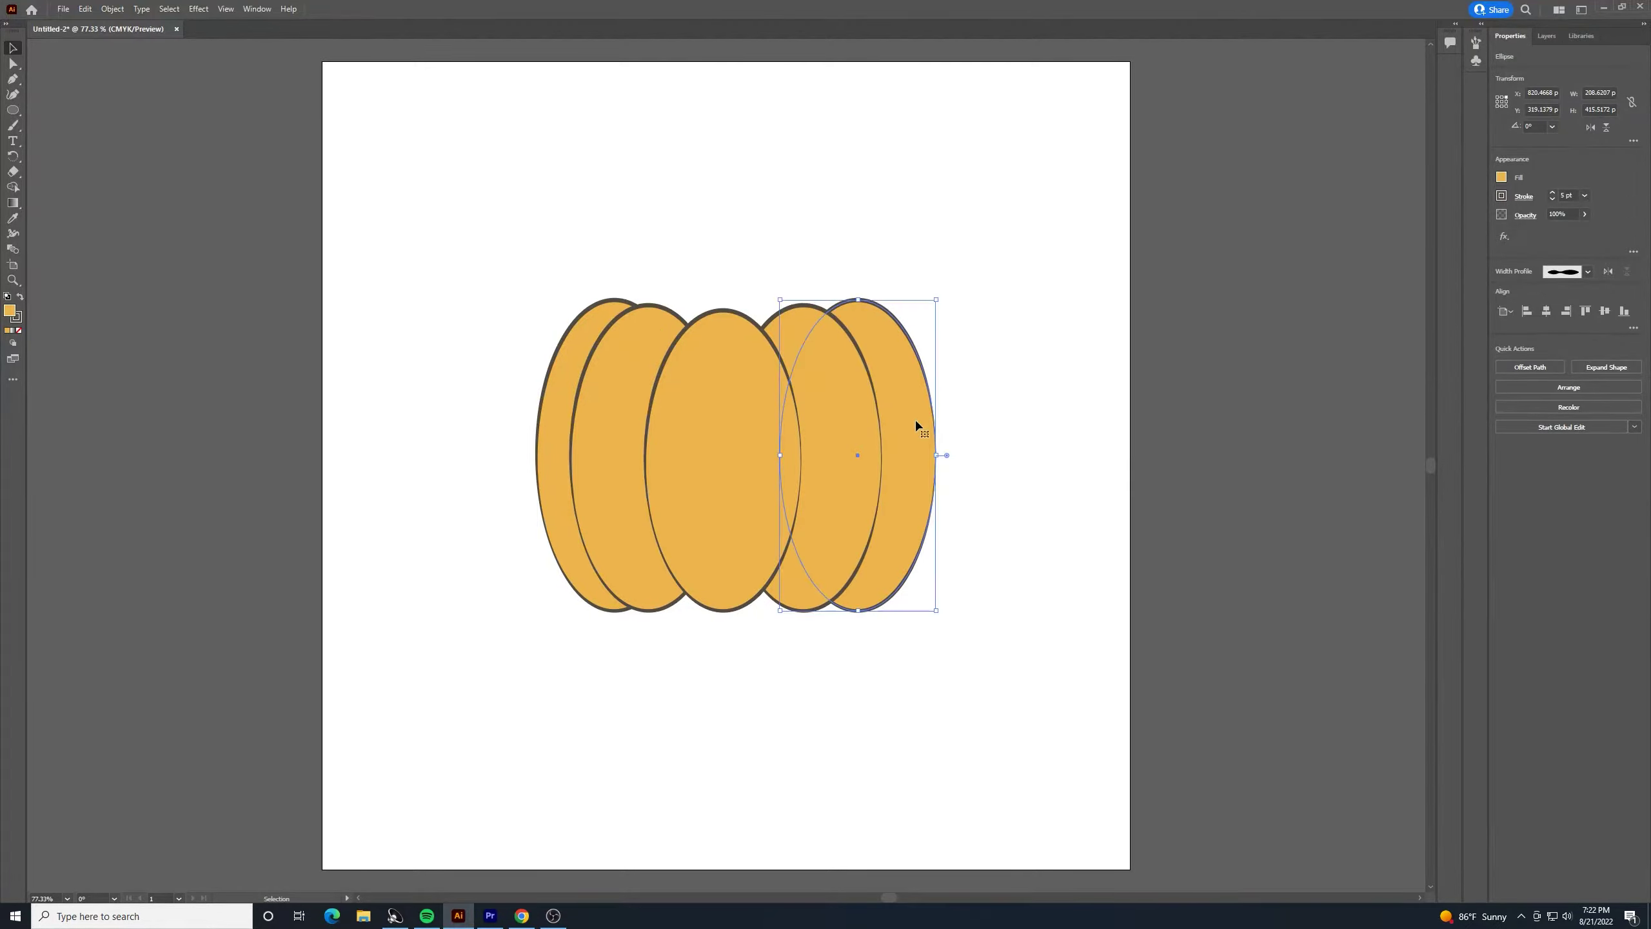
left_click(1029, 460)
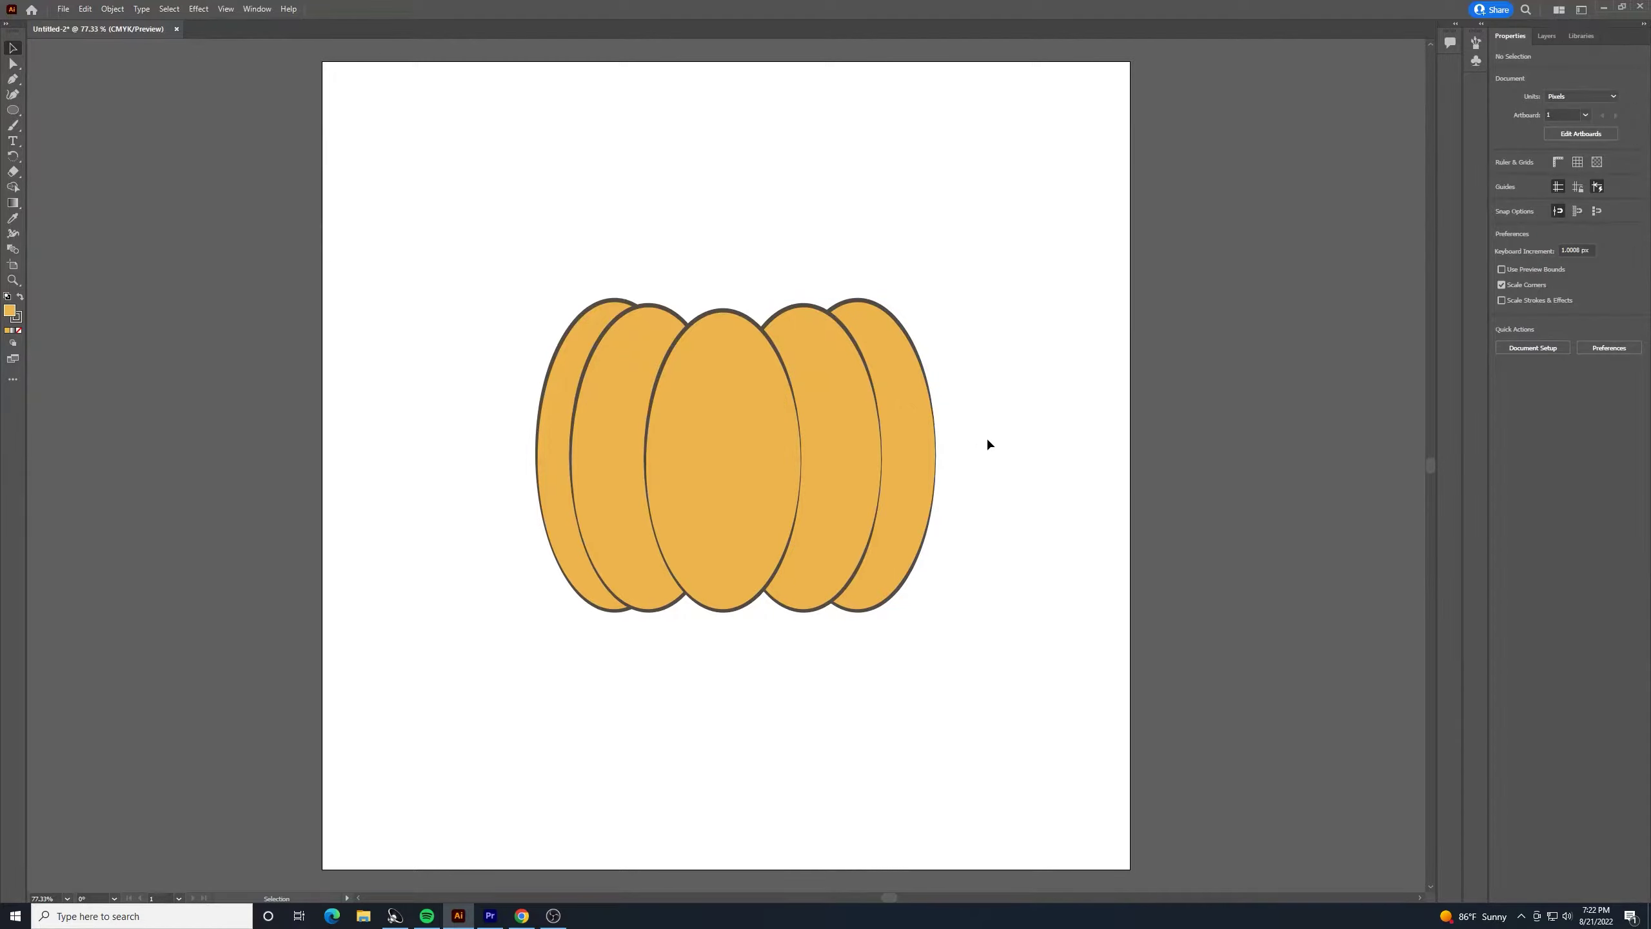
Nudge the outermost right ellipse inward to an X position of about 793 px so it overlaps its neighbour more
left_click(931, 429)
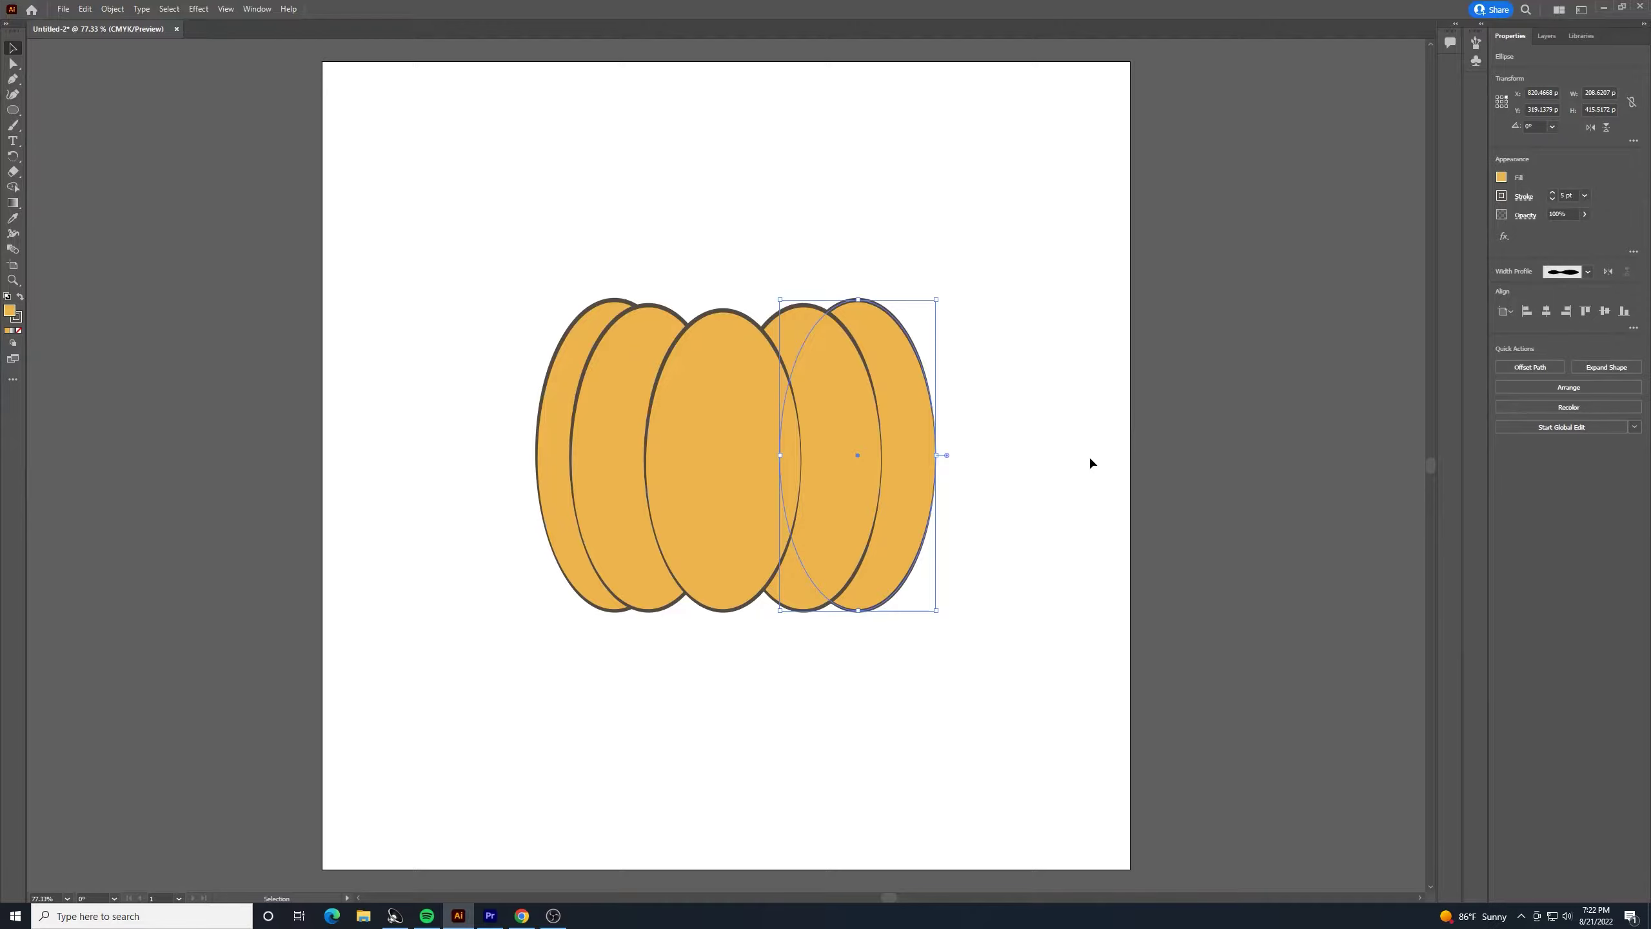
key("Left")
key("Left")
key("Left")
key("Left")
key("Left")
key("Left")
key("Left")
key("Left")
key("Left")
key("Left")
key("Left")
key("Left")
key("Left")
key("Left")
key("Left")
key("Left")
key("Left")
key("Left")
key("Left")
key("Left")
key("Left")
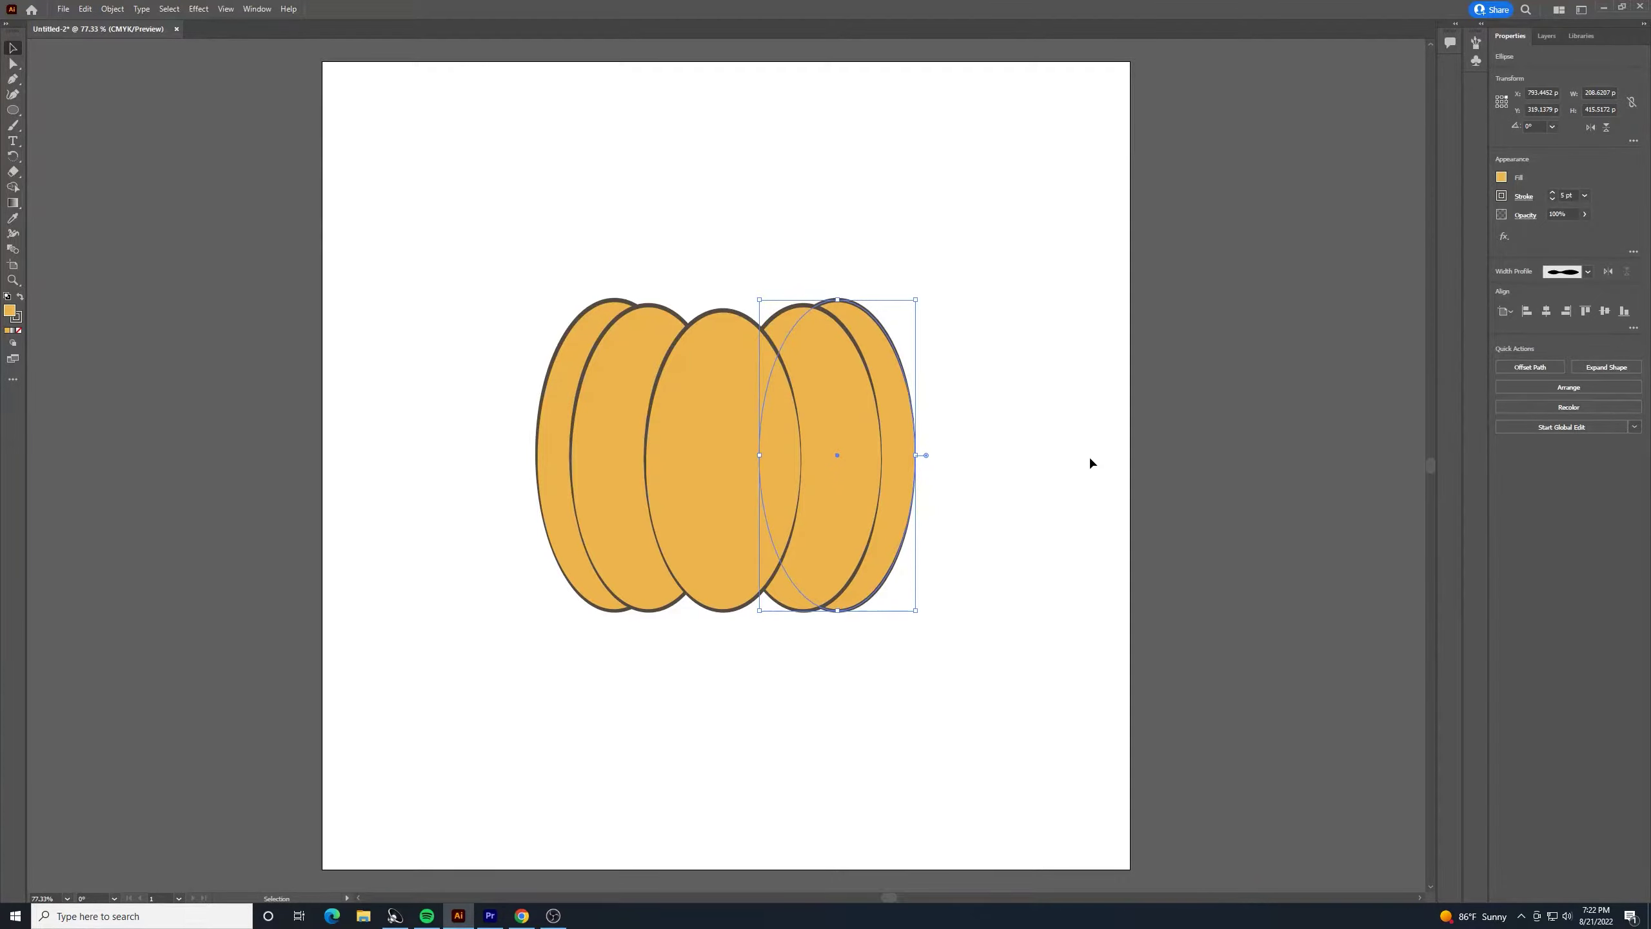
left_click(1047, 415)
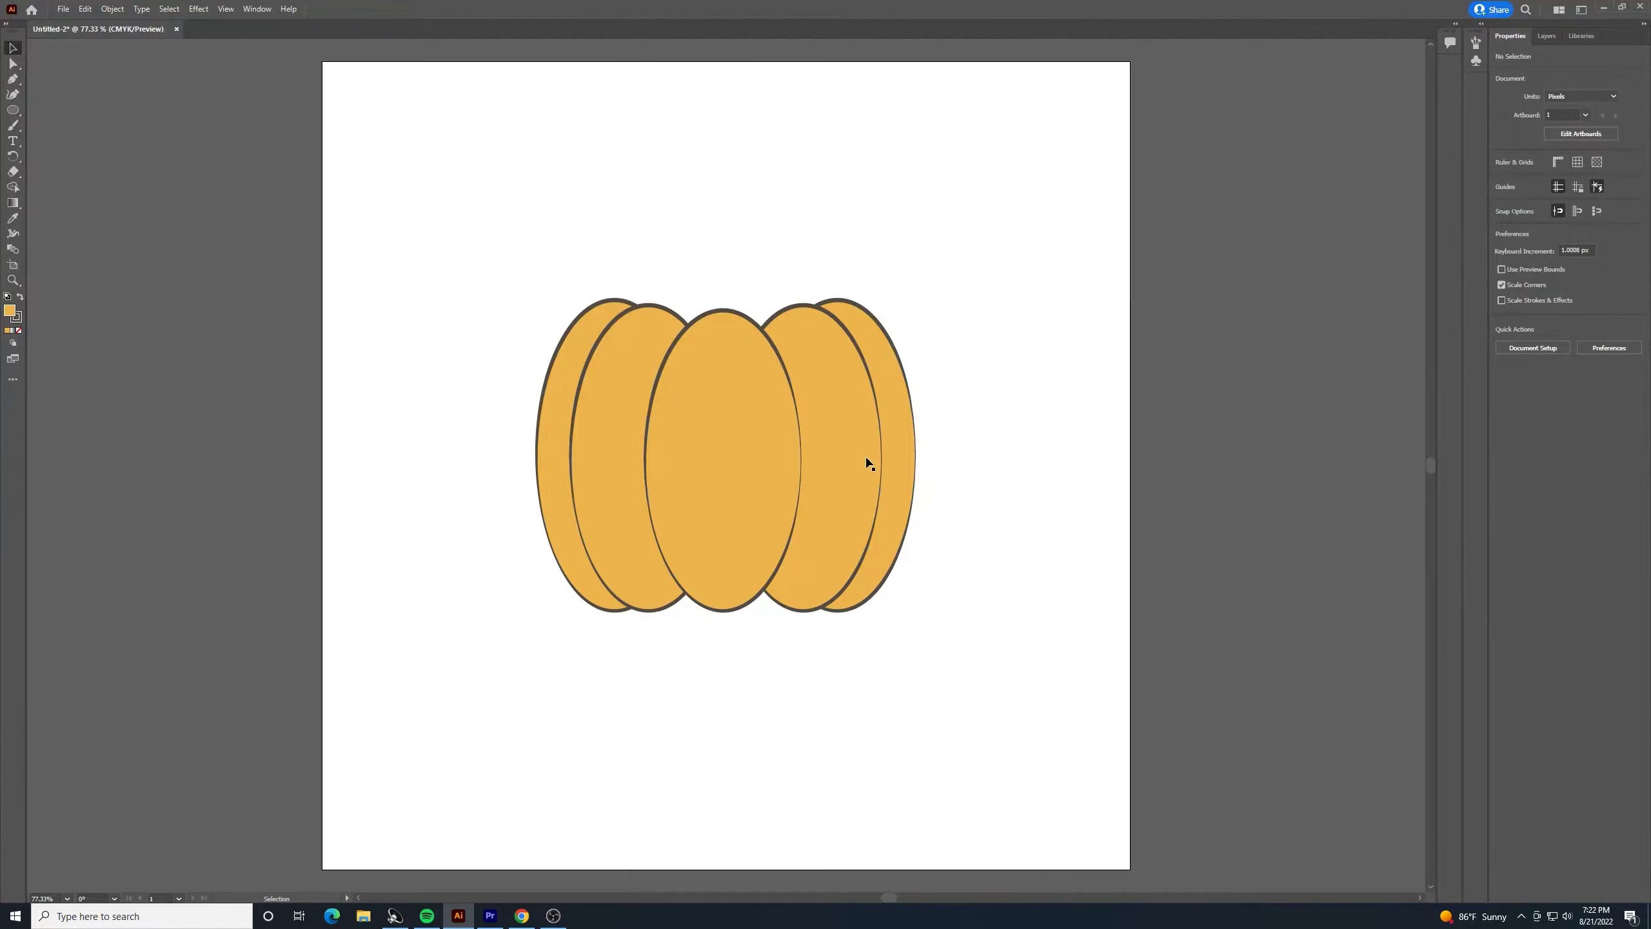
Stretch the middle ellipse slightly downward so its bottom extends just below the neighbouring ellipses
left_click(847, 450)
left_click(1009, 362)
left_click(767, 516)
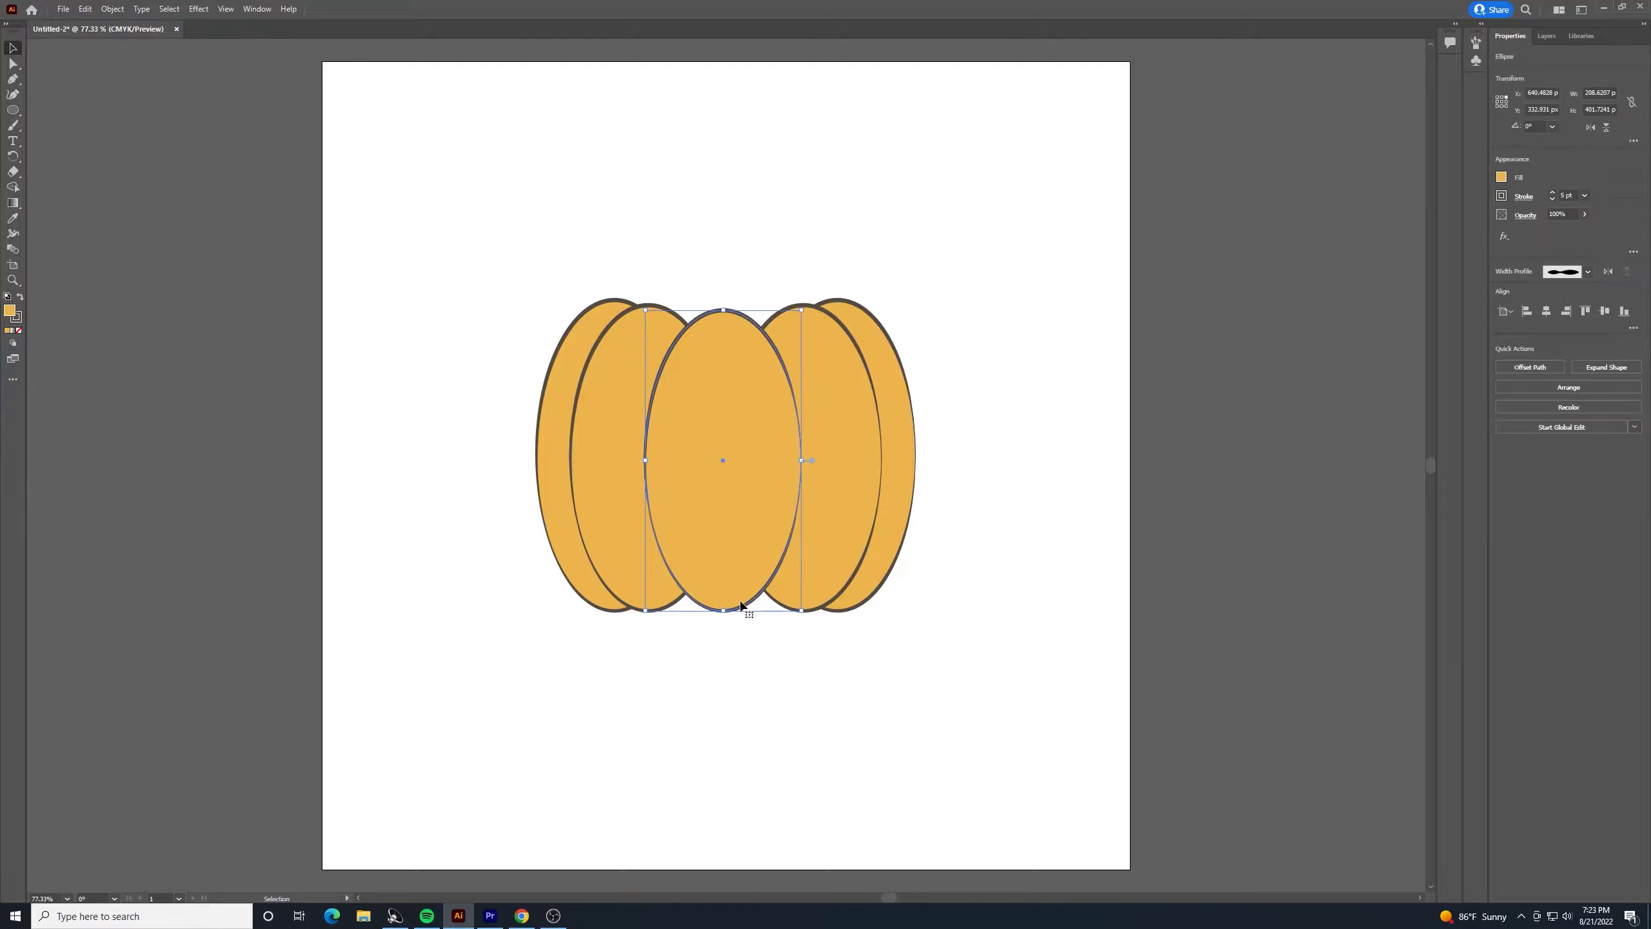
left_click_drag(723, 612, 724, 615)
left_click(762, 661)
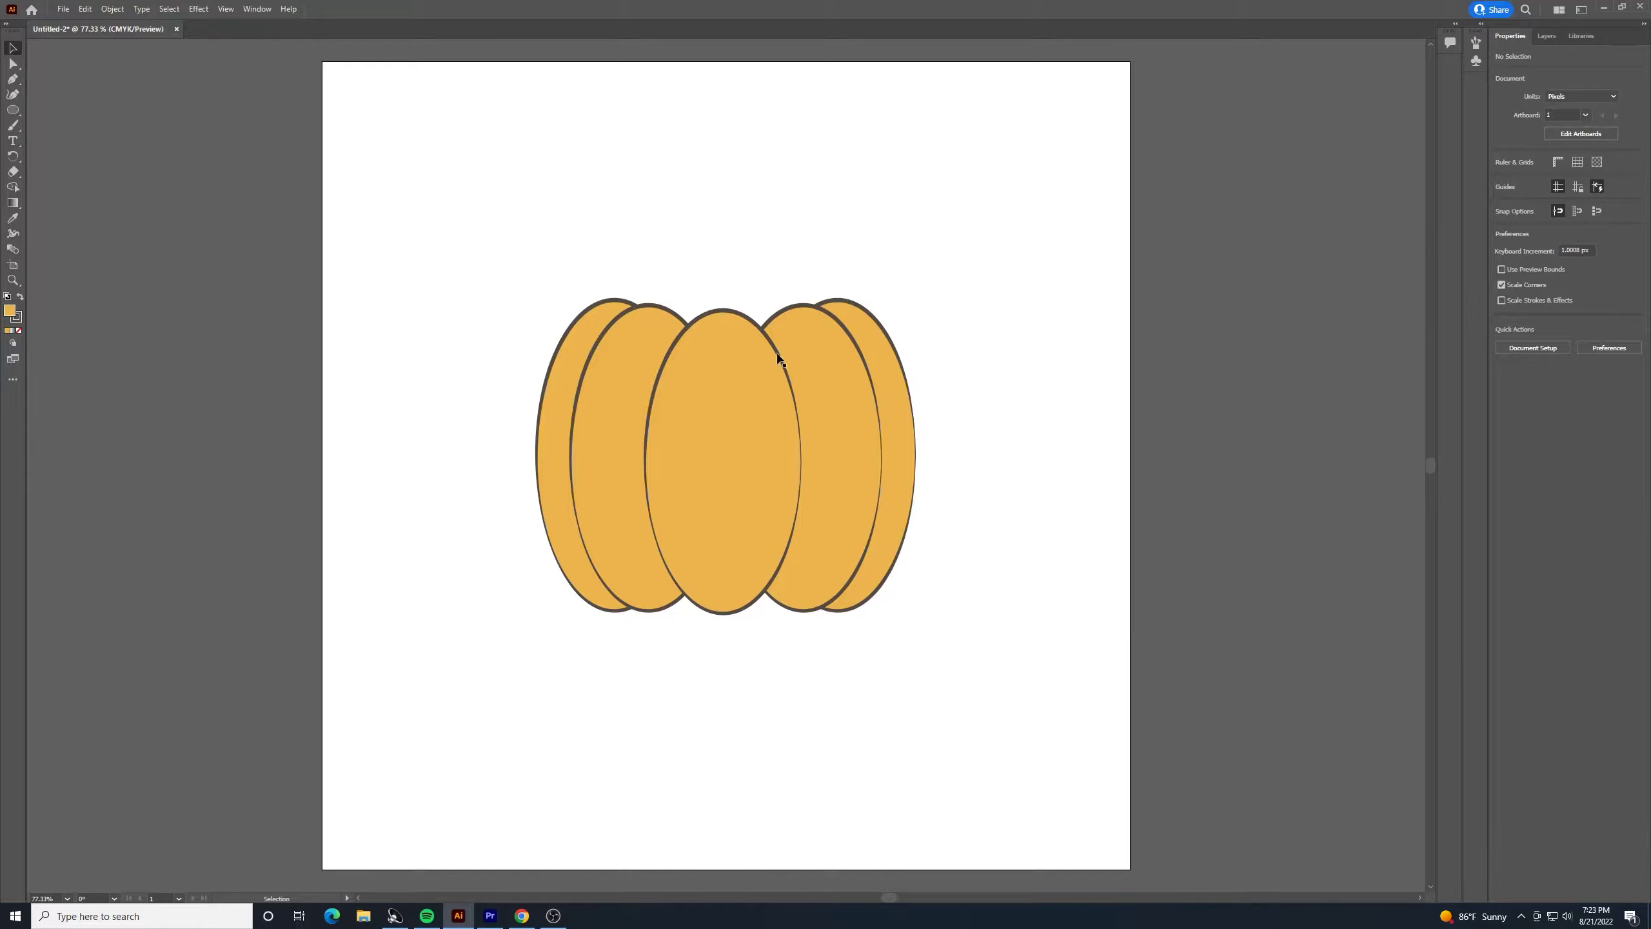
Widen the outermost right and outermost left ellipses slightly outward, making the right one about 212 px wide
left_click(897, 366)
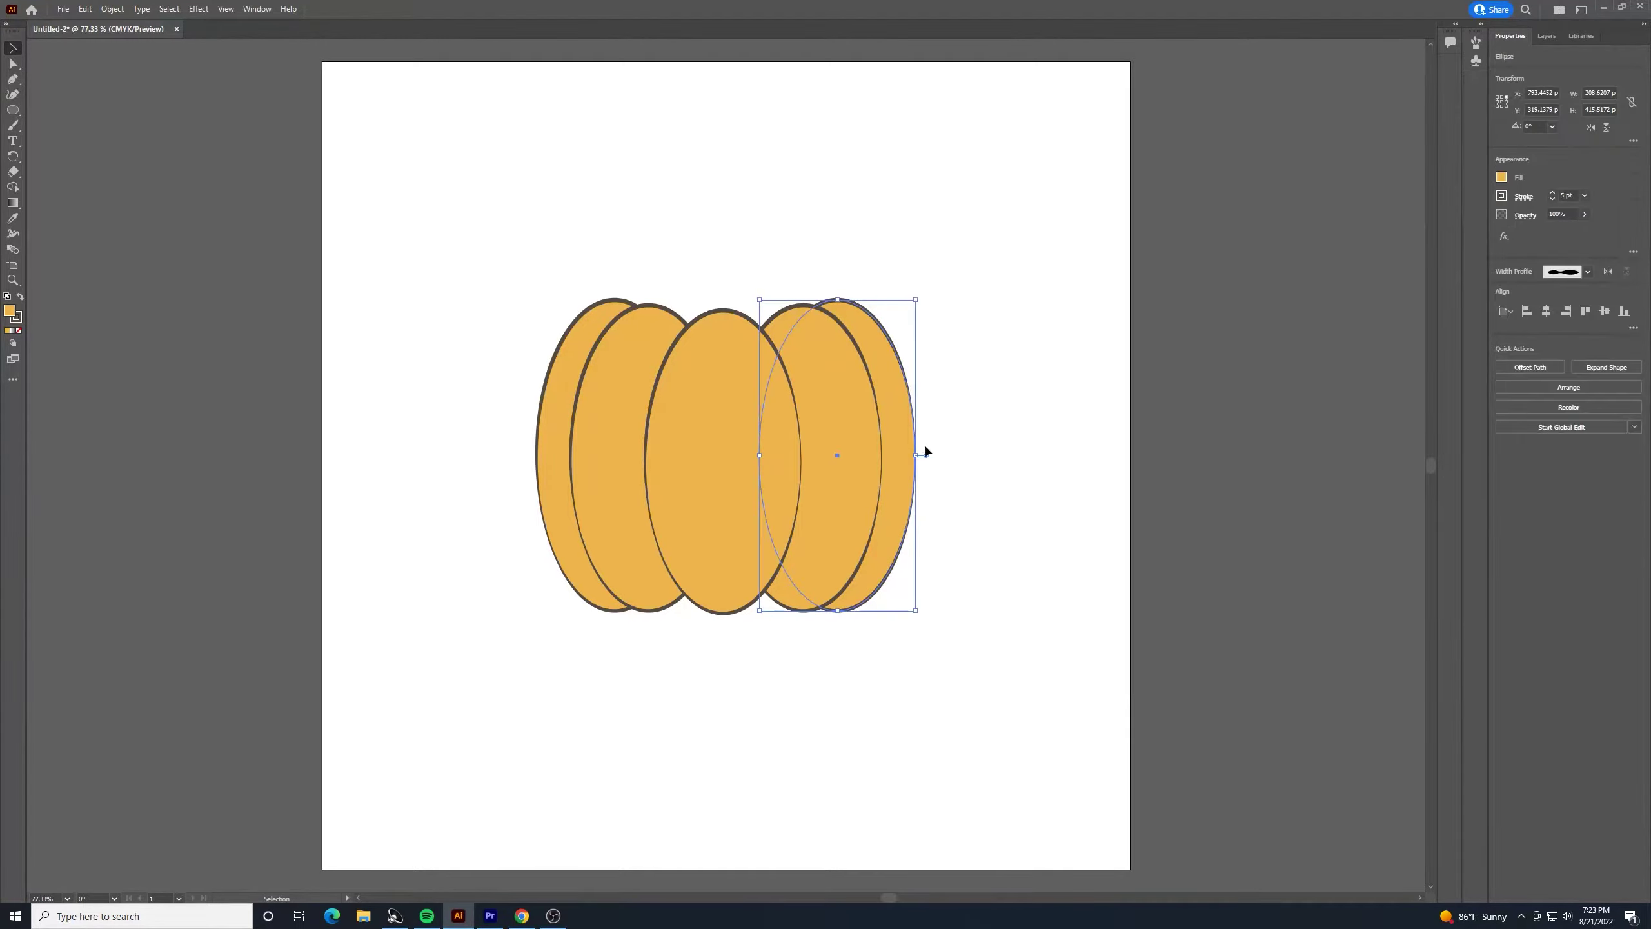
left_click_drag(918, 454, 920, 454)
left_click(993, 421)
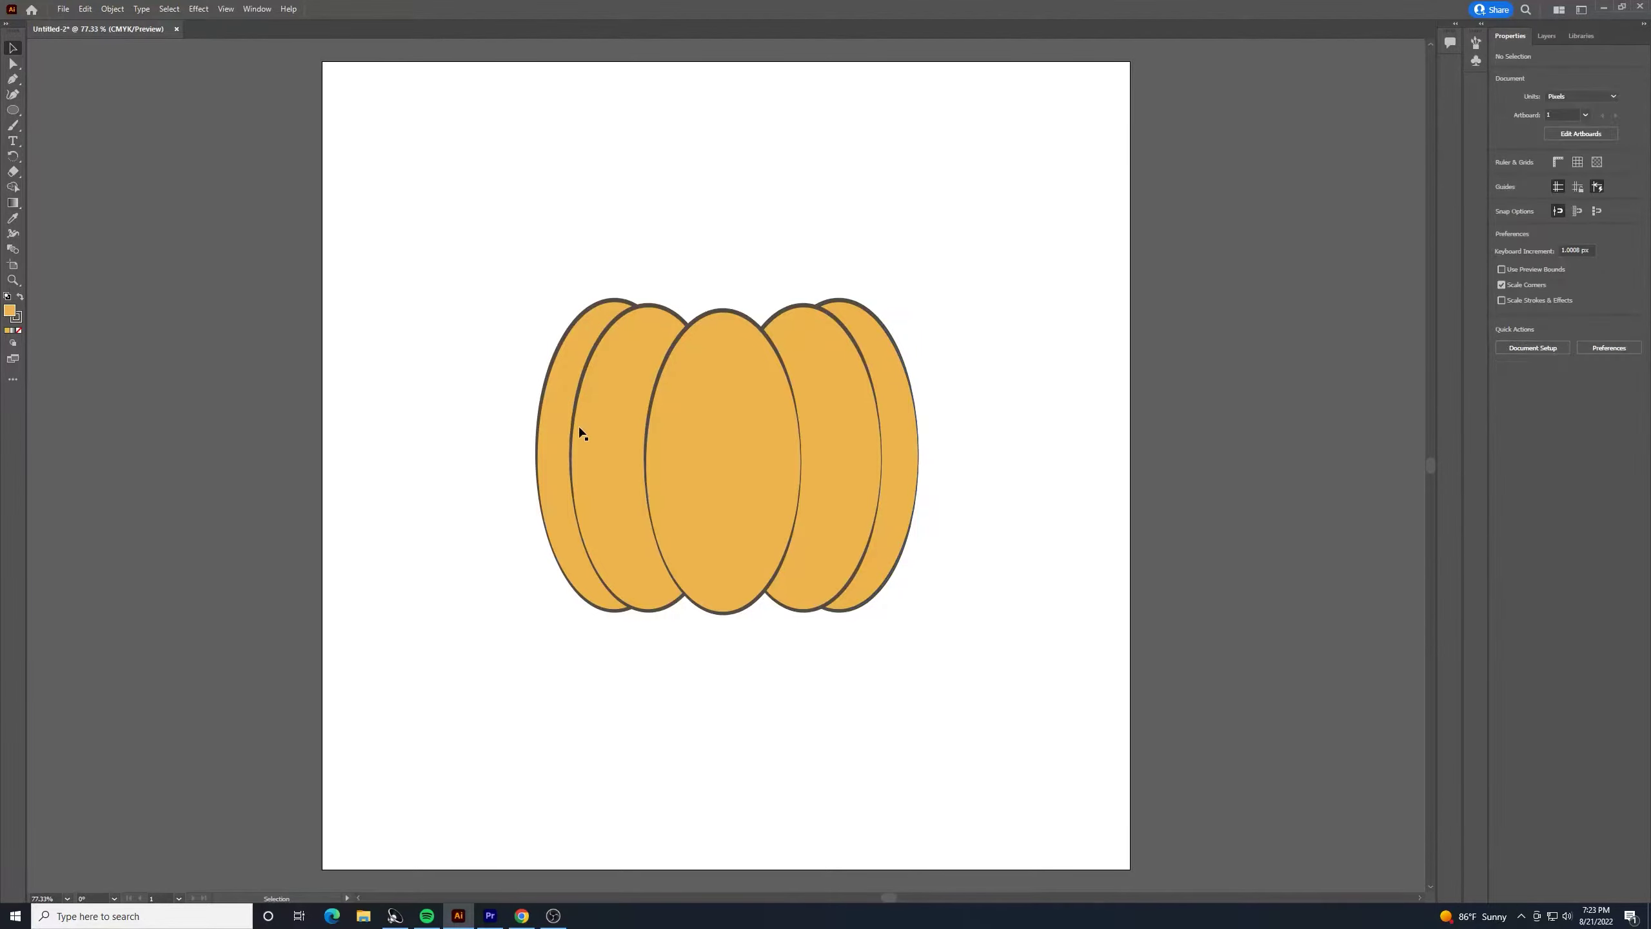
left_click(539, 449)
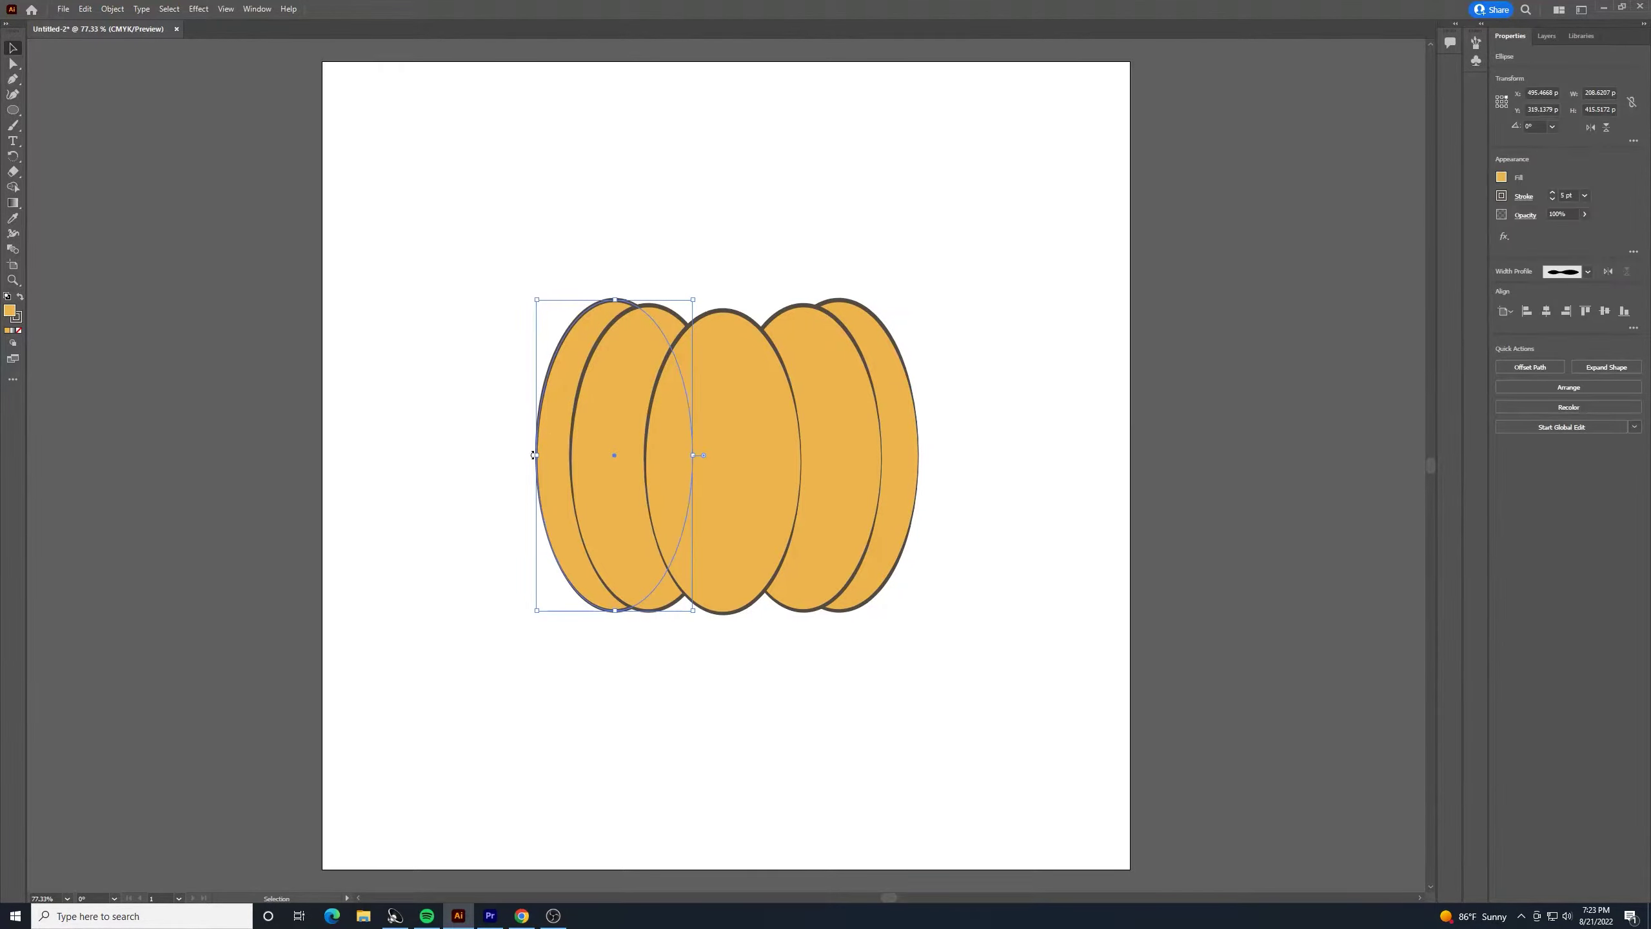
left_click_drag(539, 457, 533, 459)
left_click(1163, 432)
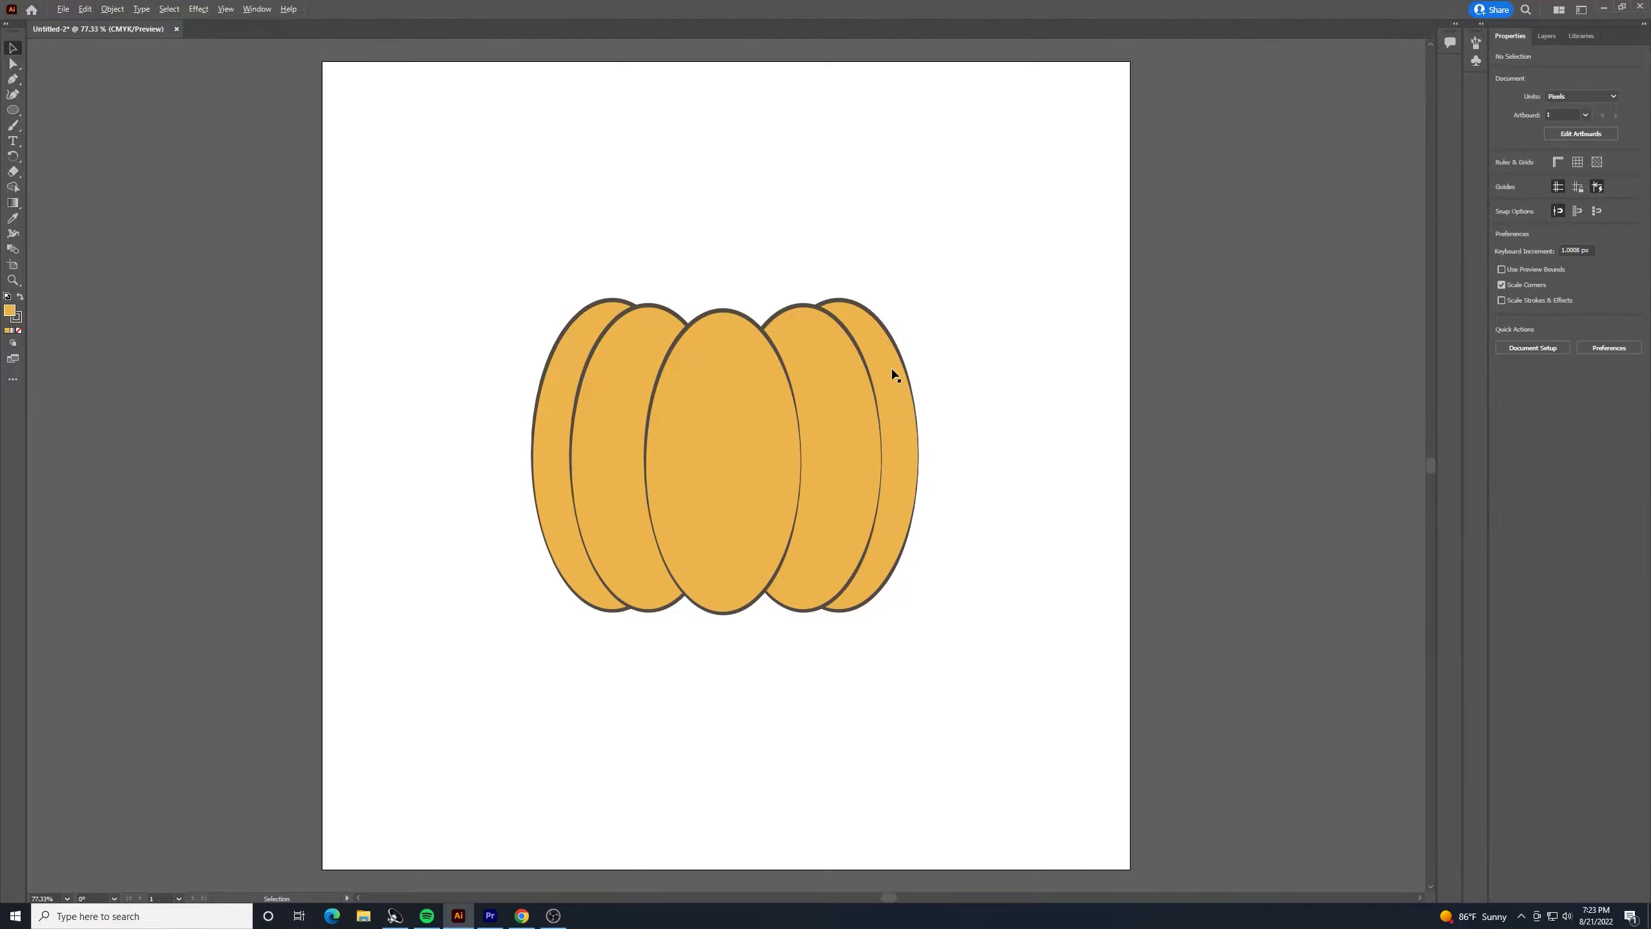
Duplicate the outermost right ellipse inward, stretch the copy upward to about 429 px tall, and shift it 20 px right
left_click_drag(895, 374, 834, 364)
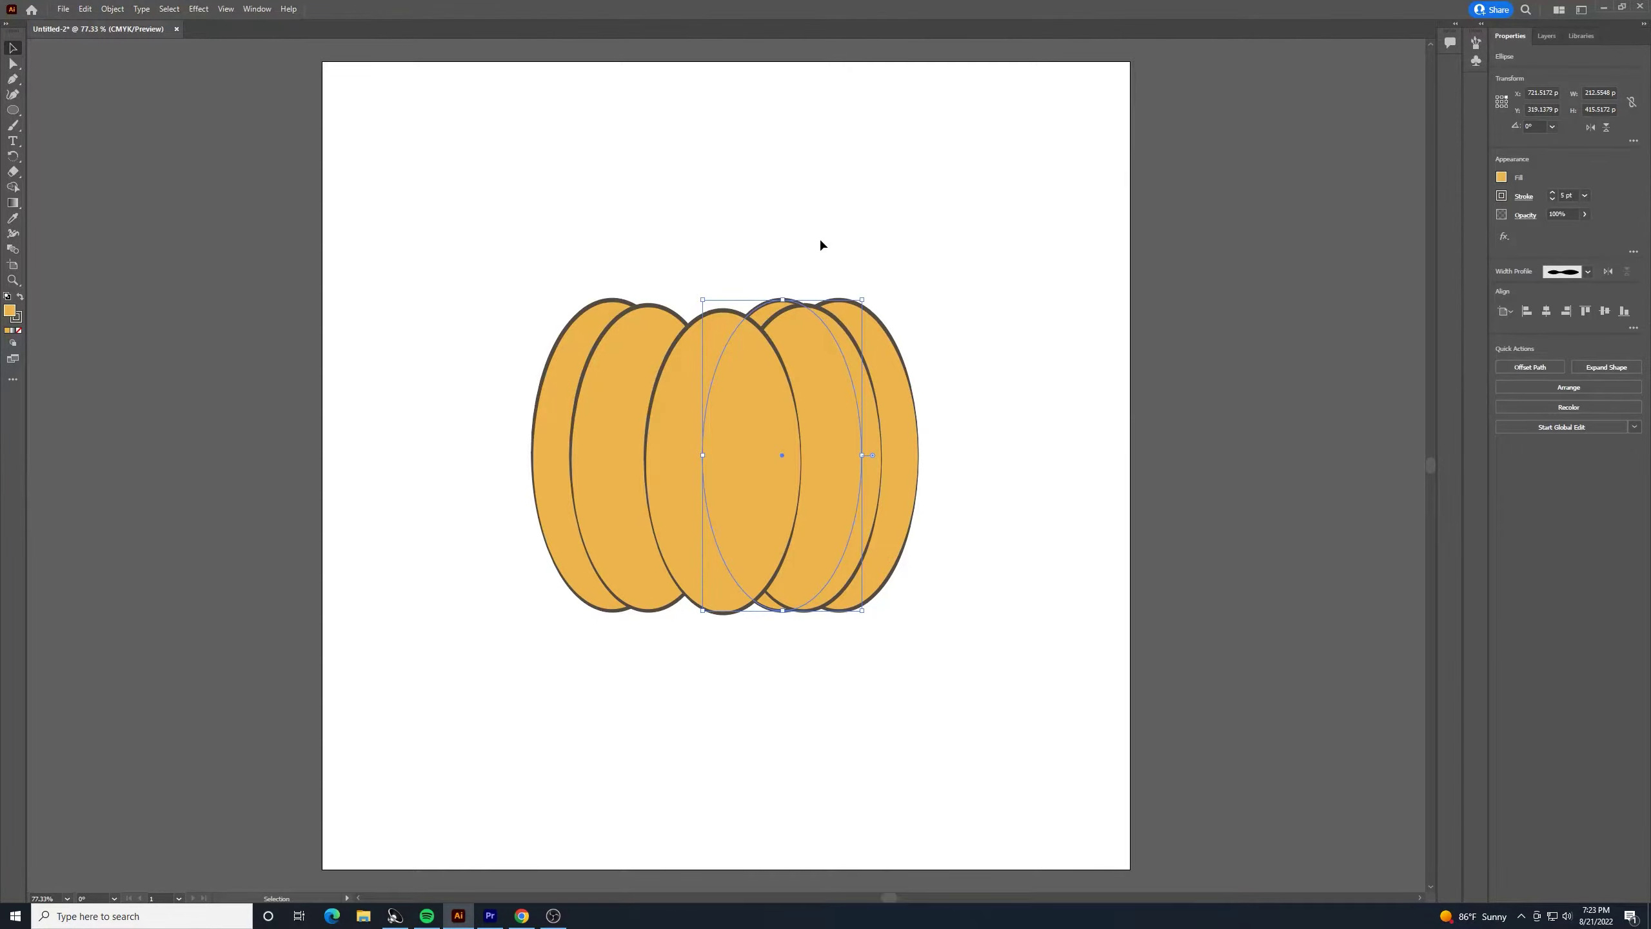
left_click_drag(782, 300, 783, 289)
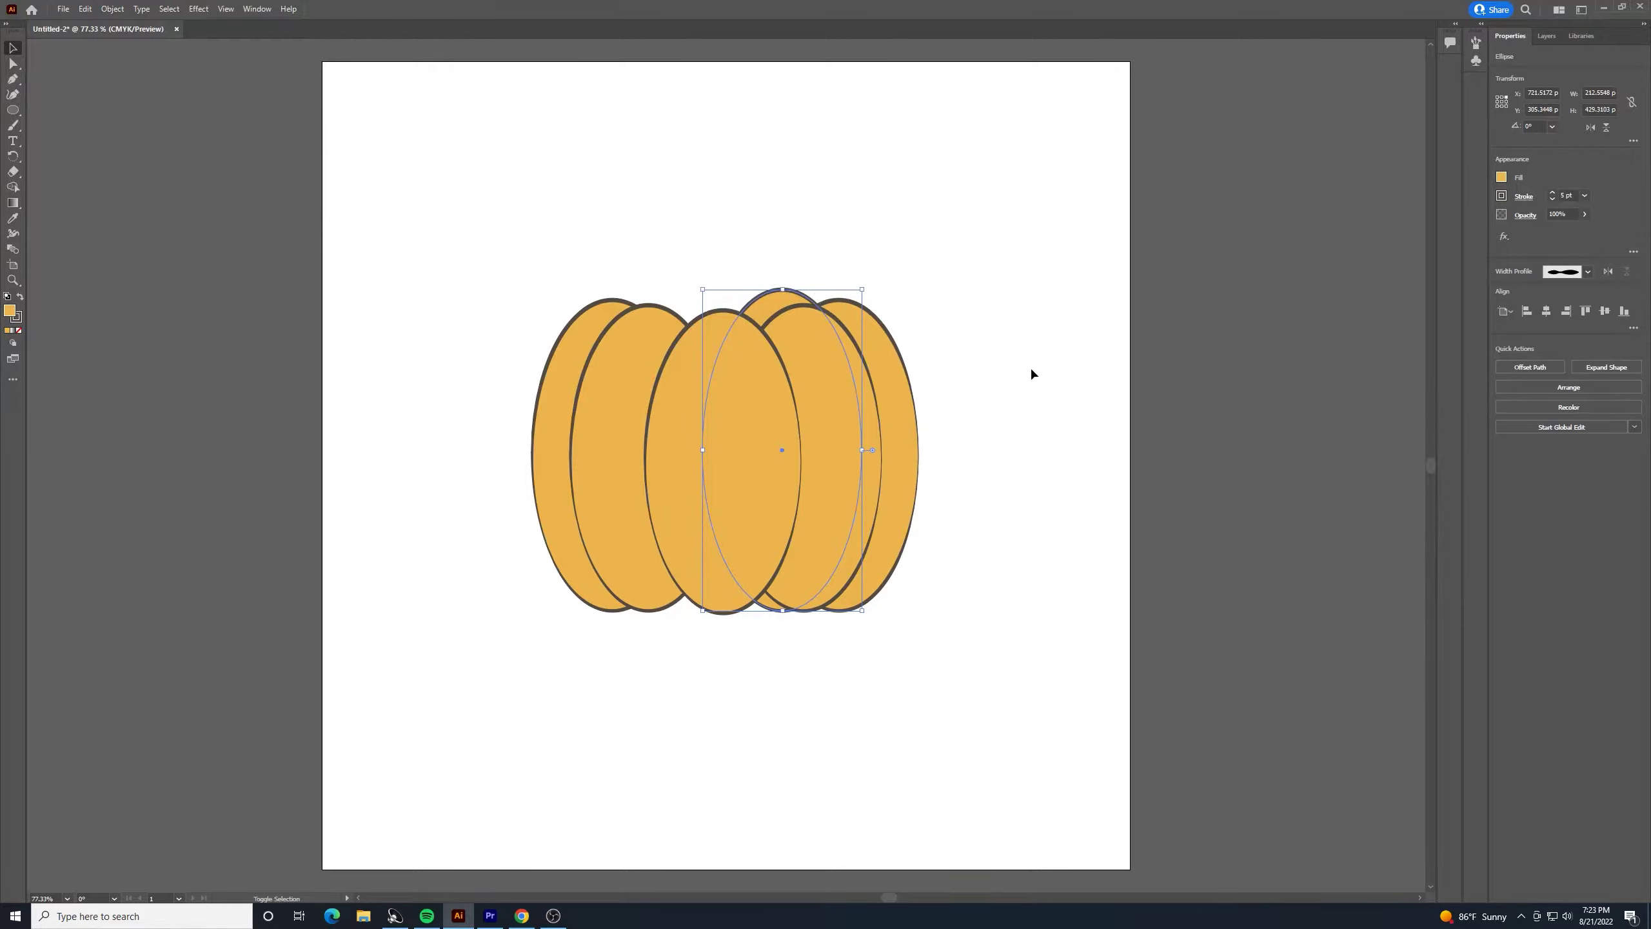
key("shift+Right")
key("shift+Right")
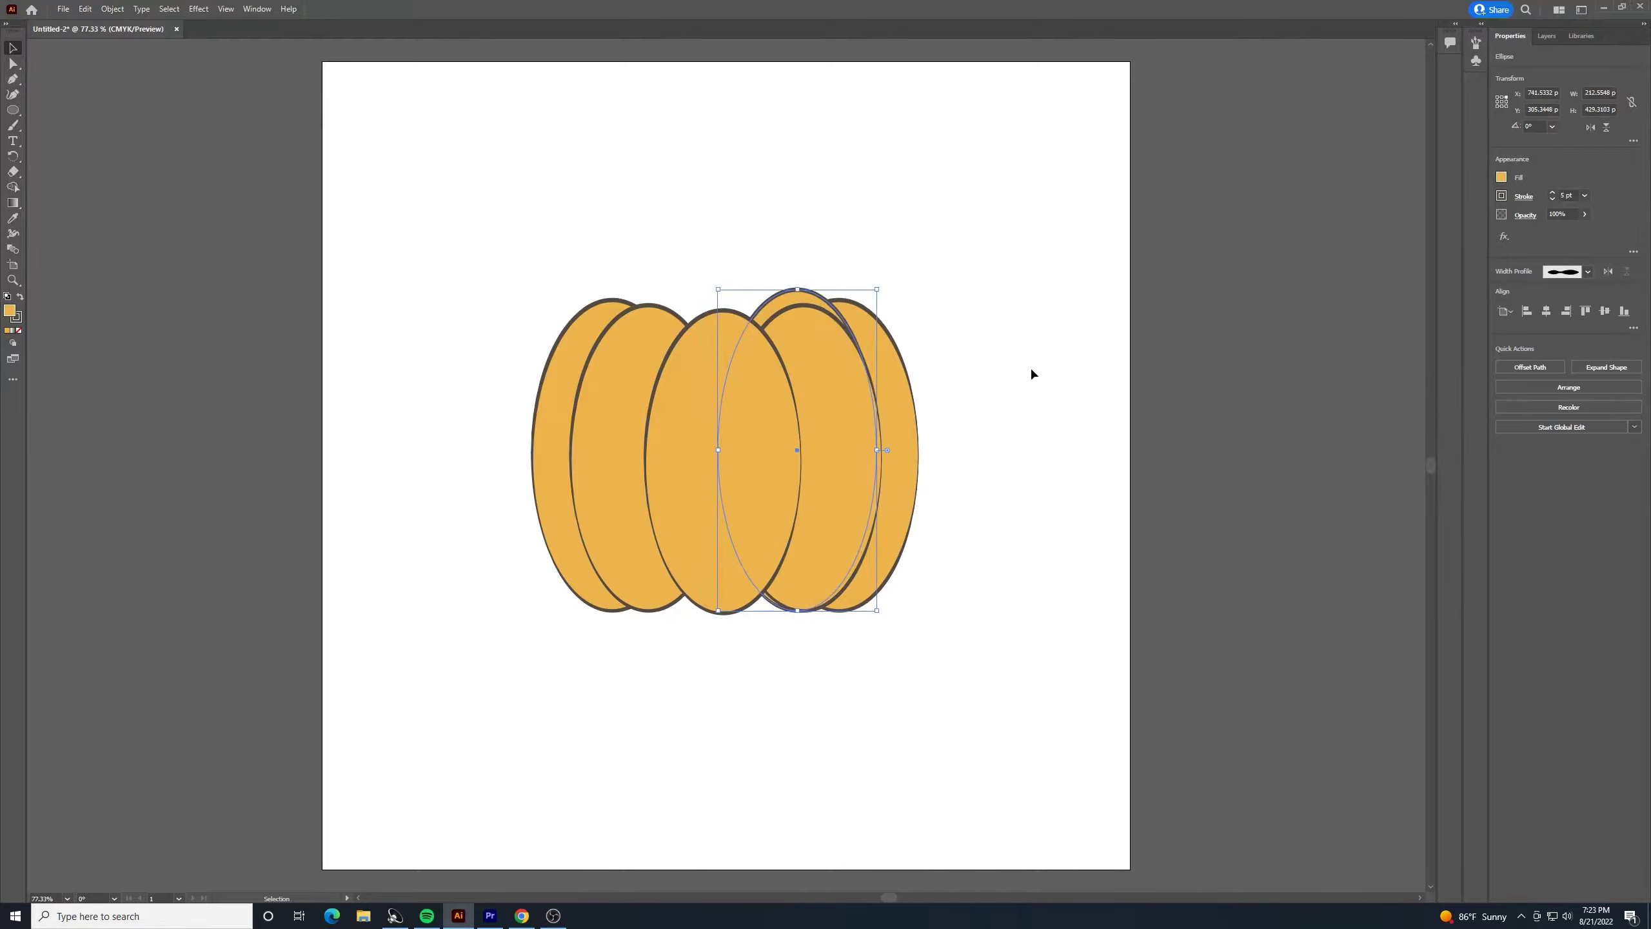
key("a")
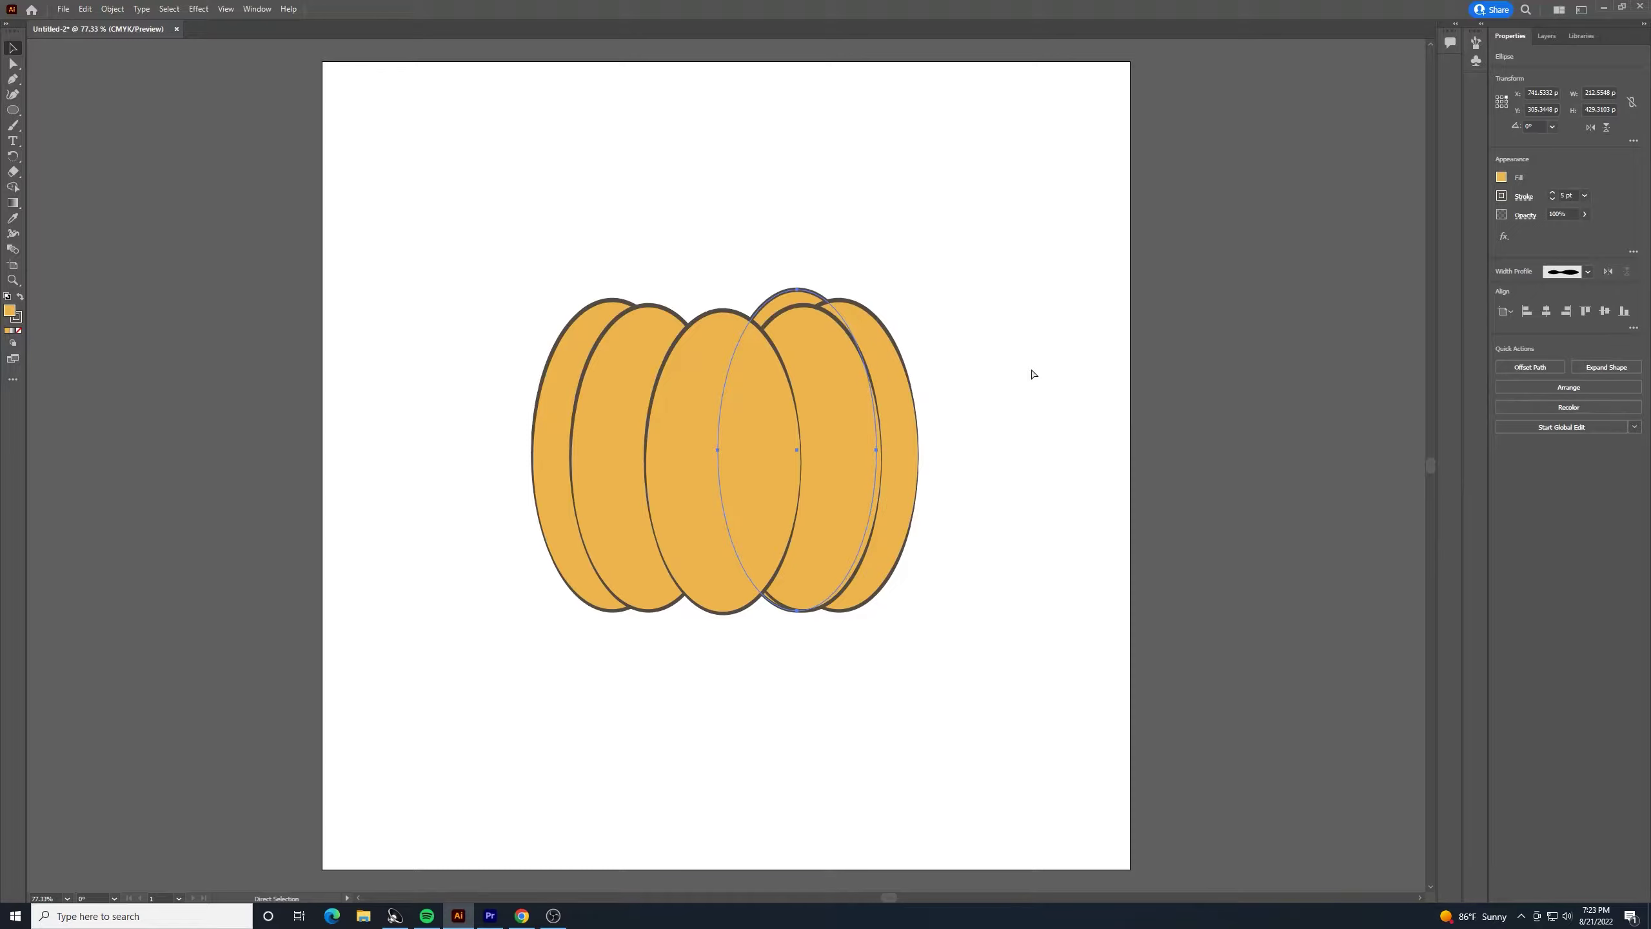
key("v")
left_click(981, 202)
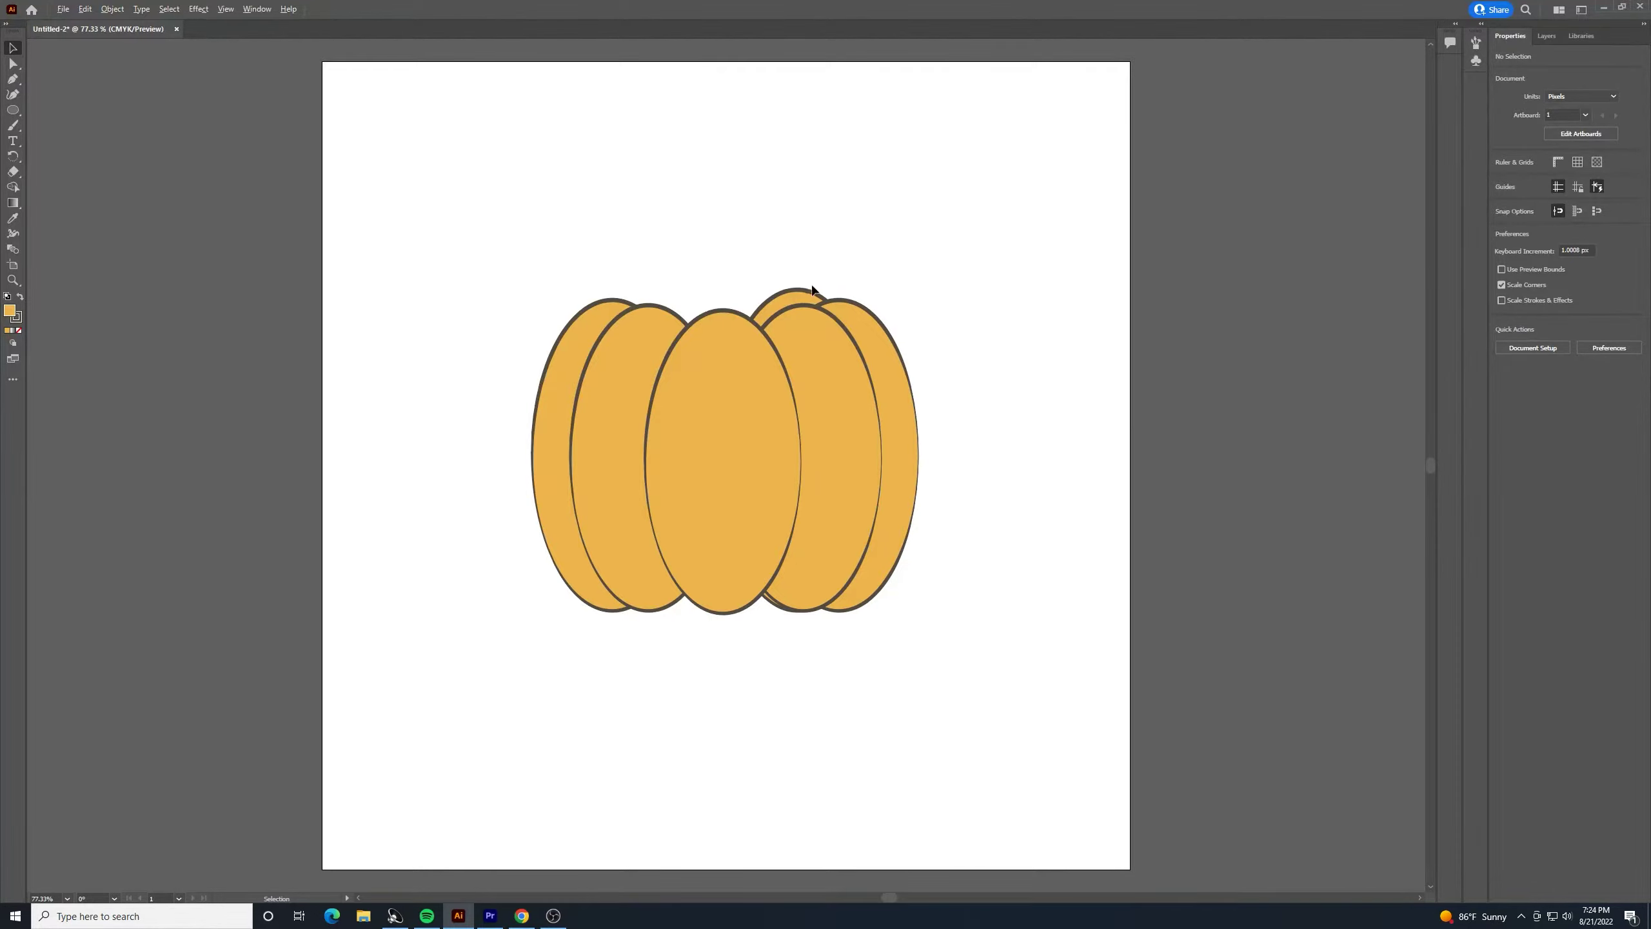
Duplicate the tall back ellipse to the left side, and add further copies nearer the centre on both sides
left_click_drag(799, 306, 644, 297)
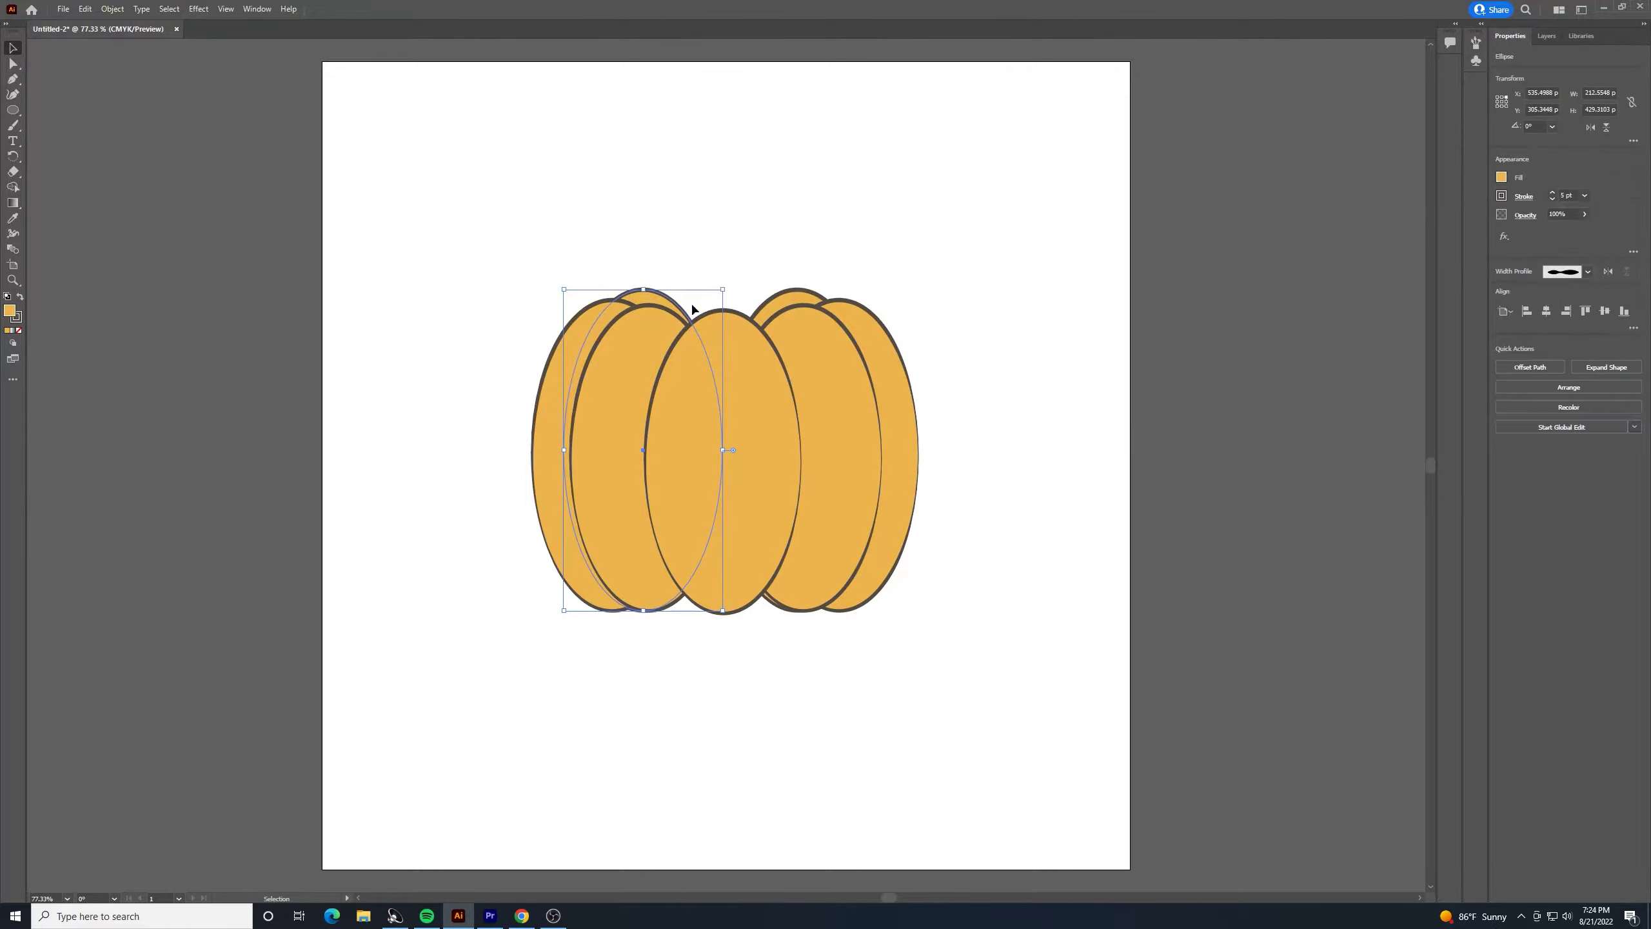
left_click(748, 265)
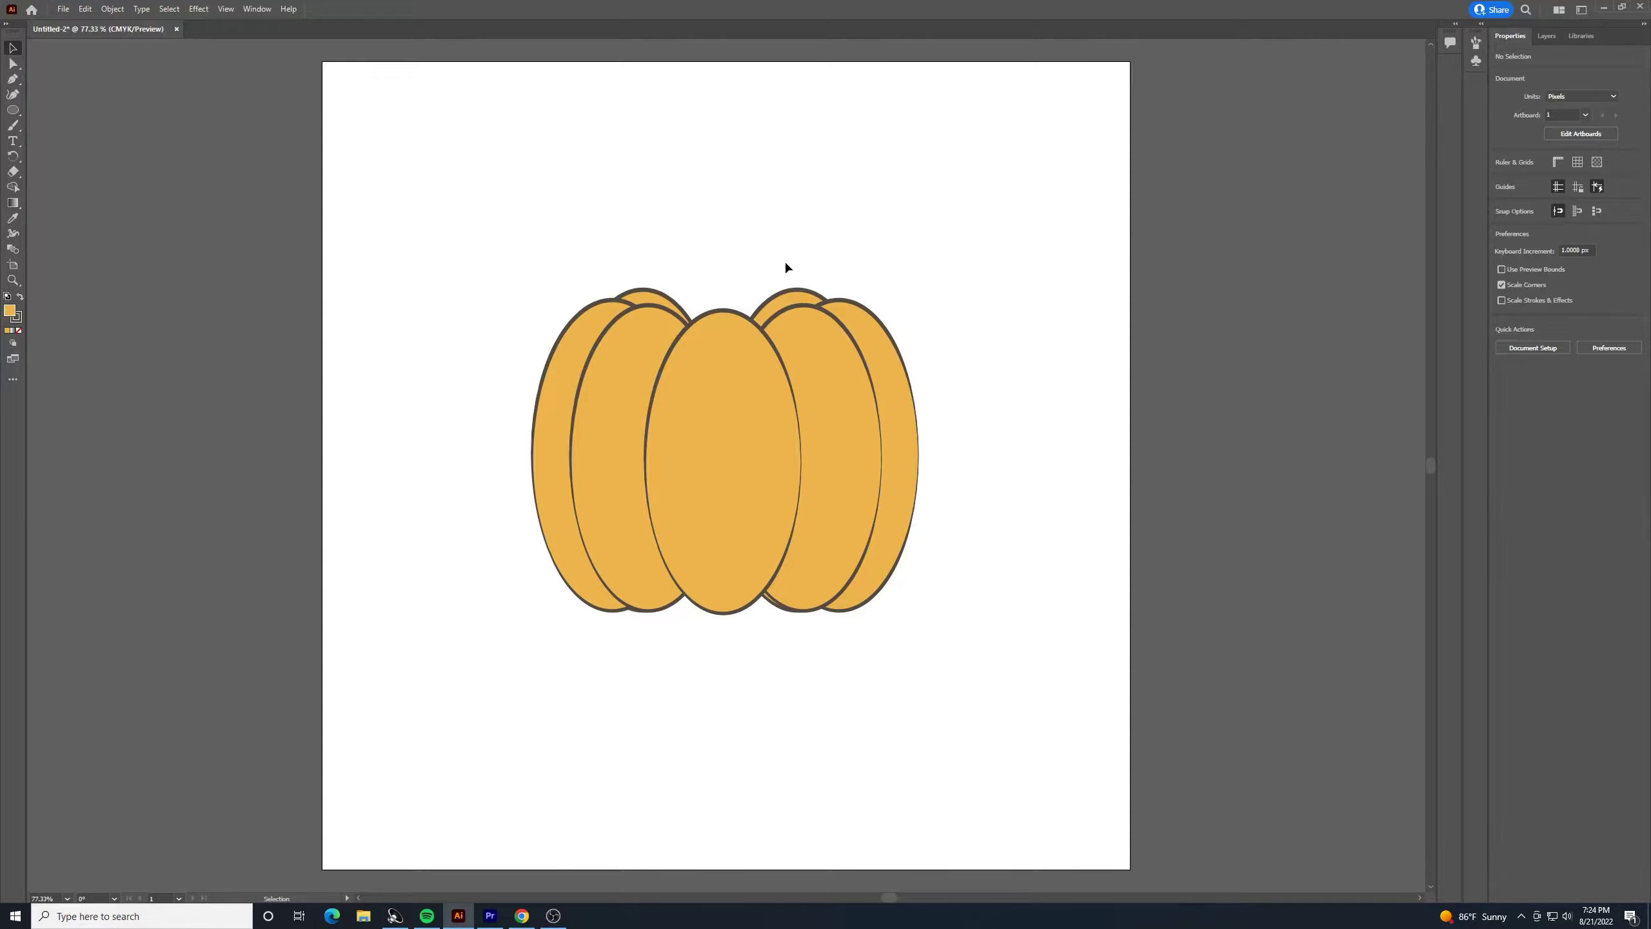
left_click(662, 300)
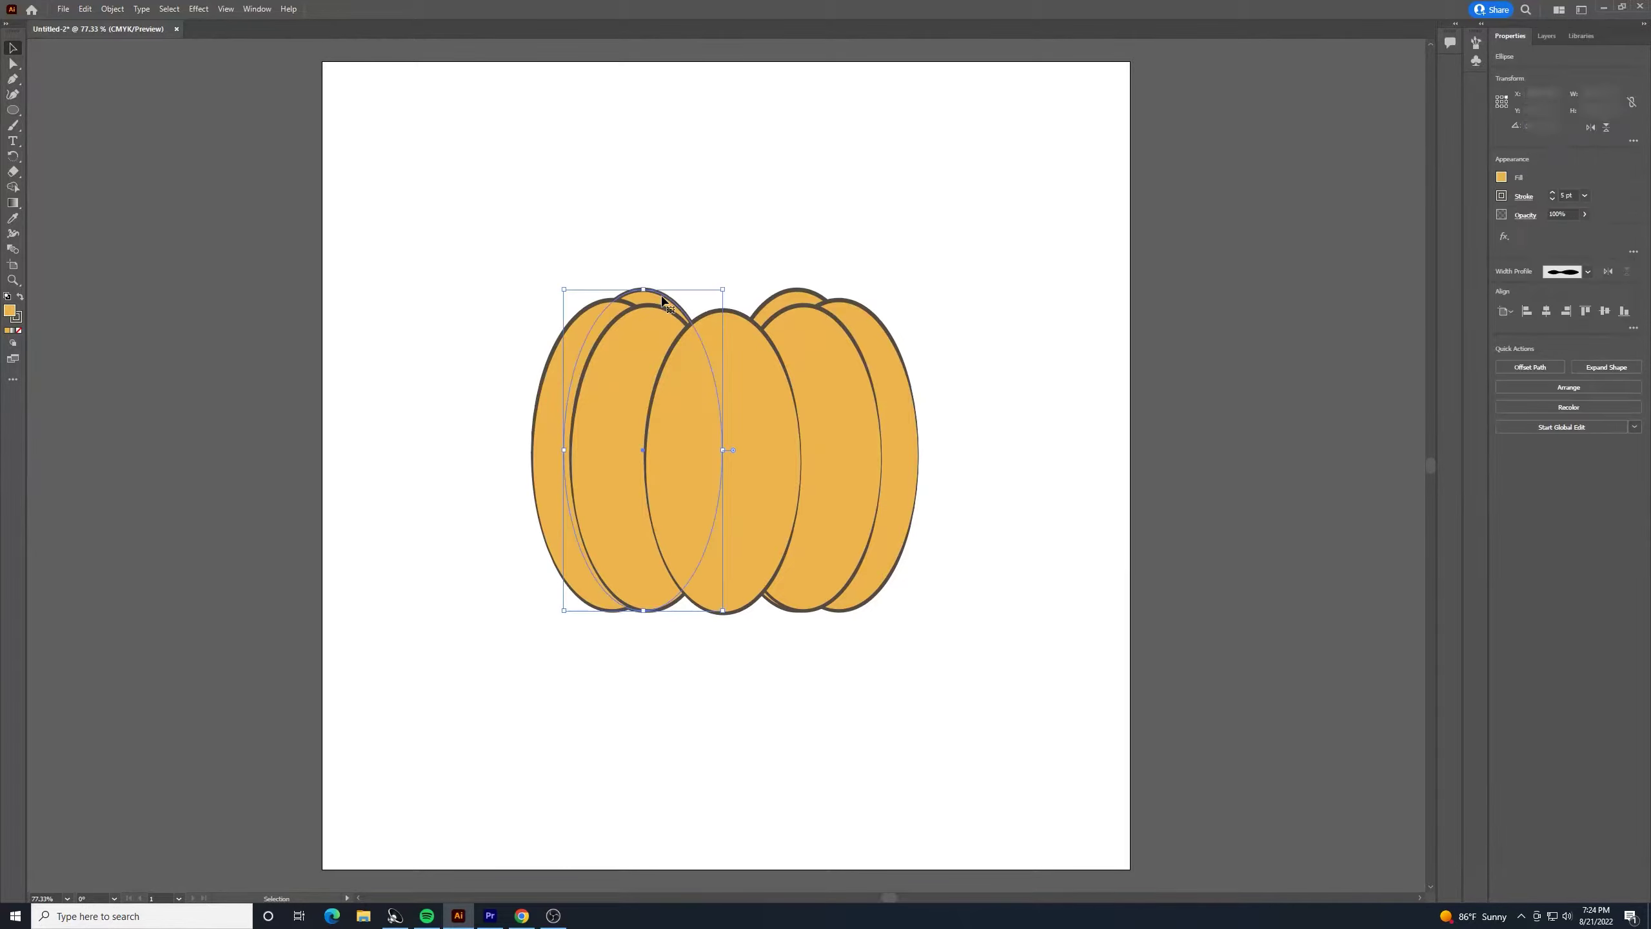
left_click_drag(663, 300, 777, 289)
Send the two tall ellipses nearest the centre backward, behind the other back ellipses
left_click(711, 308, "shift")
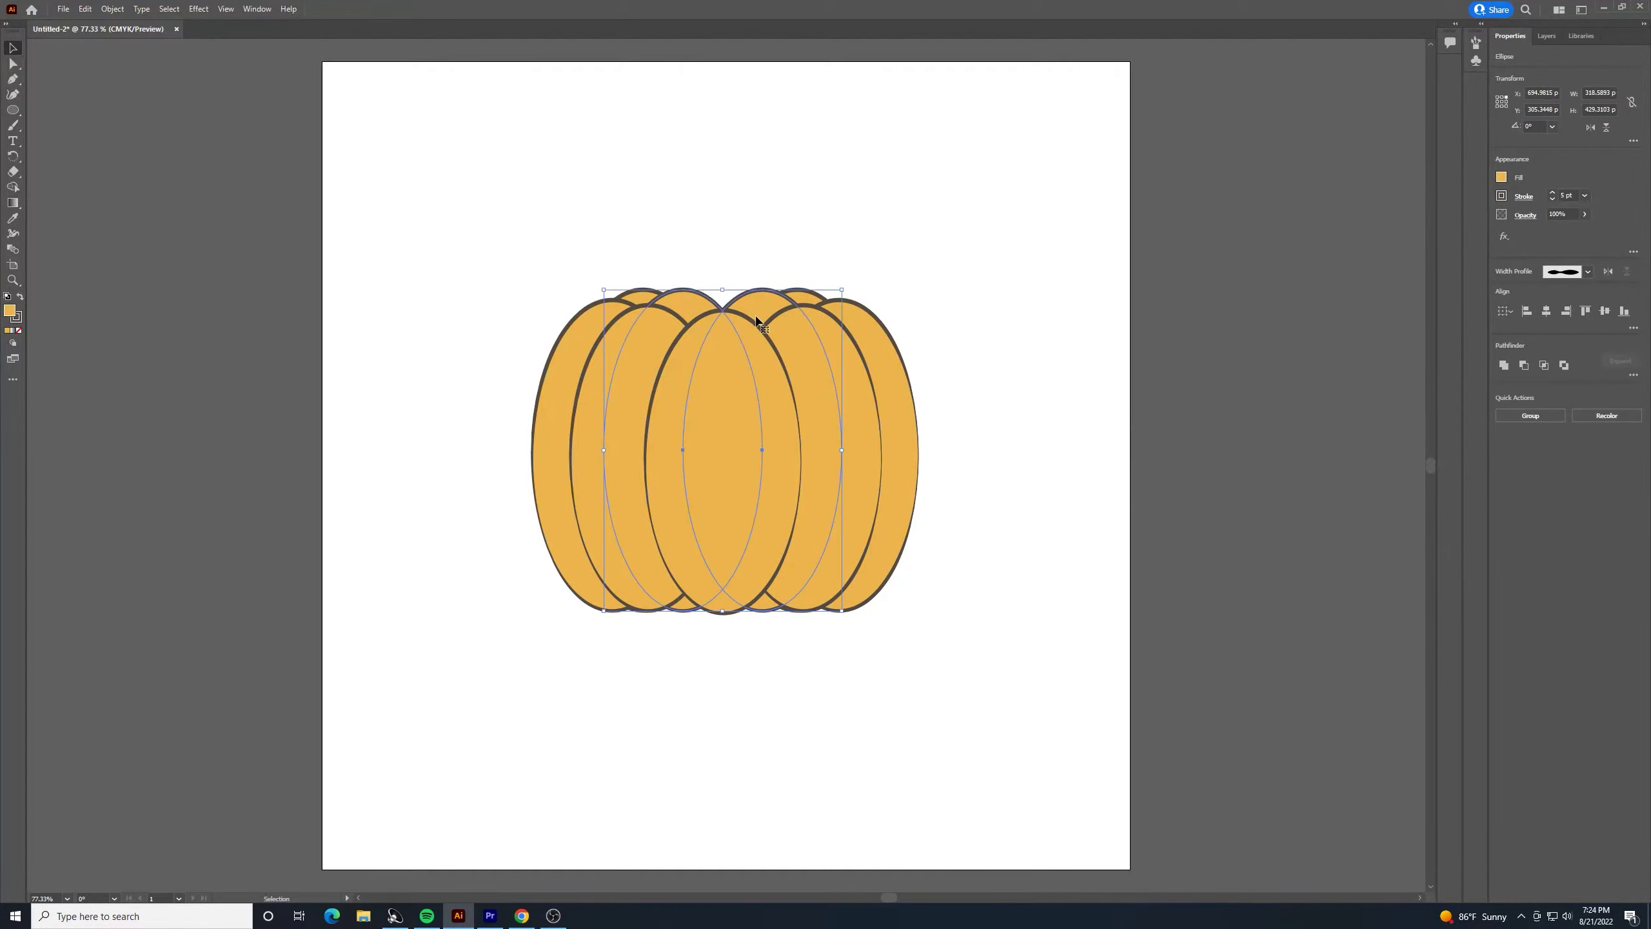
key("ctrl+[")
key("ctrl+[")
left_click(726, 207)
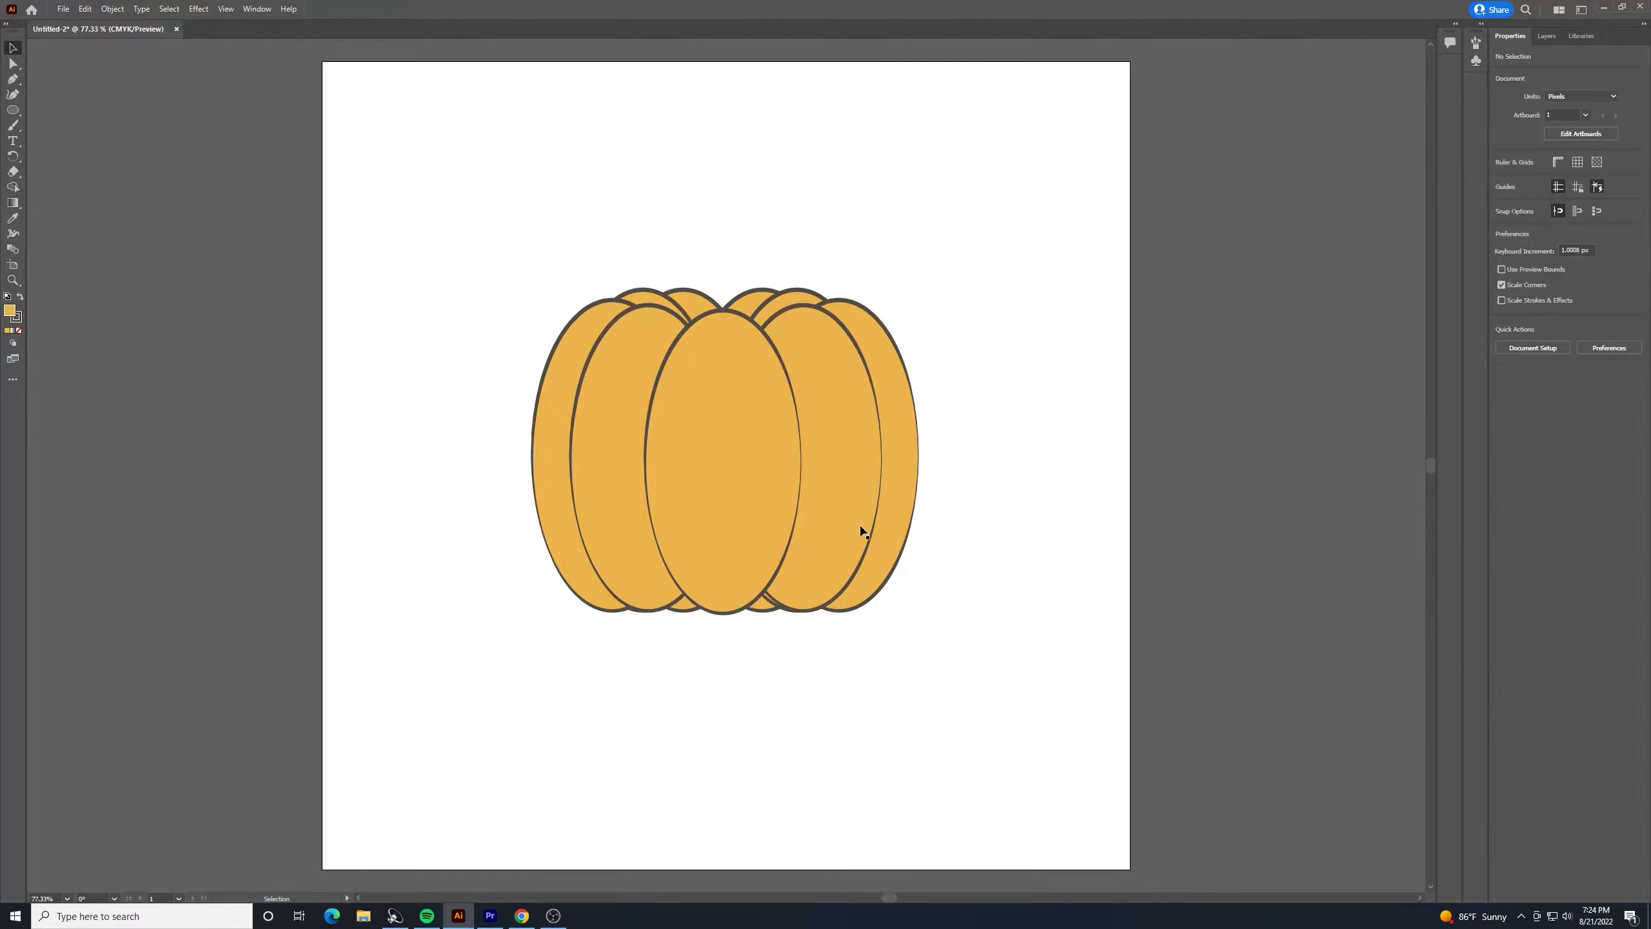
Rotate the front ellipse just right of the middle one slightly clockwise
left_click(843, 544)
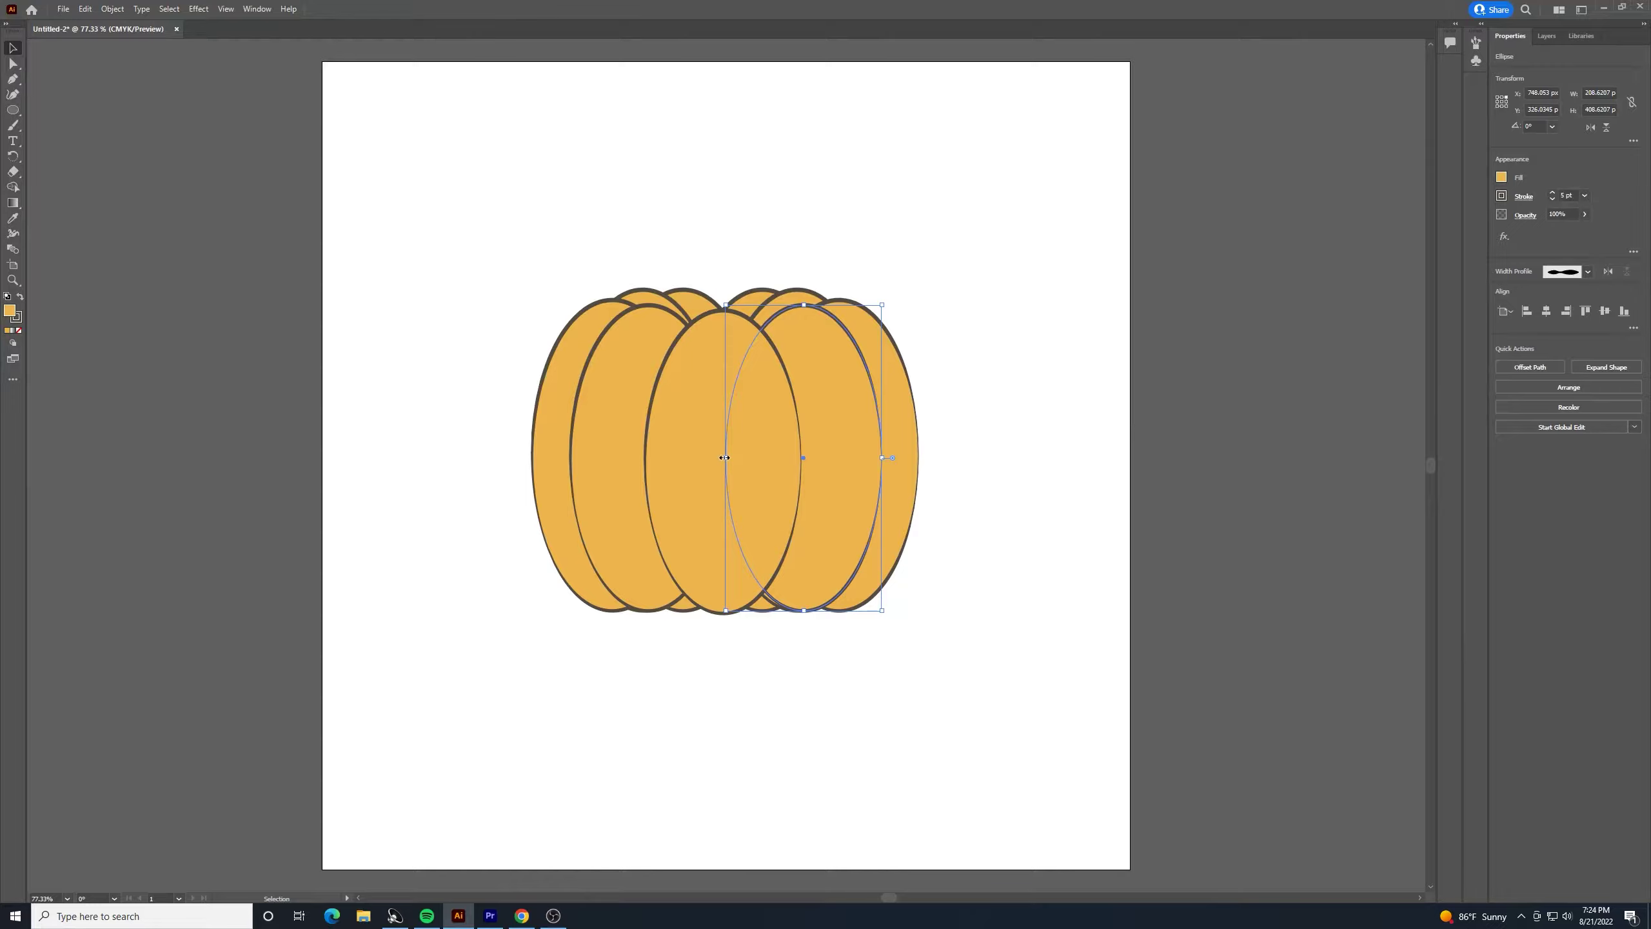
left_click_drag(723, 454, 722, 454)
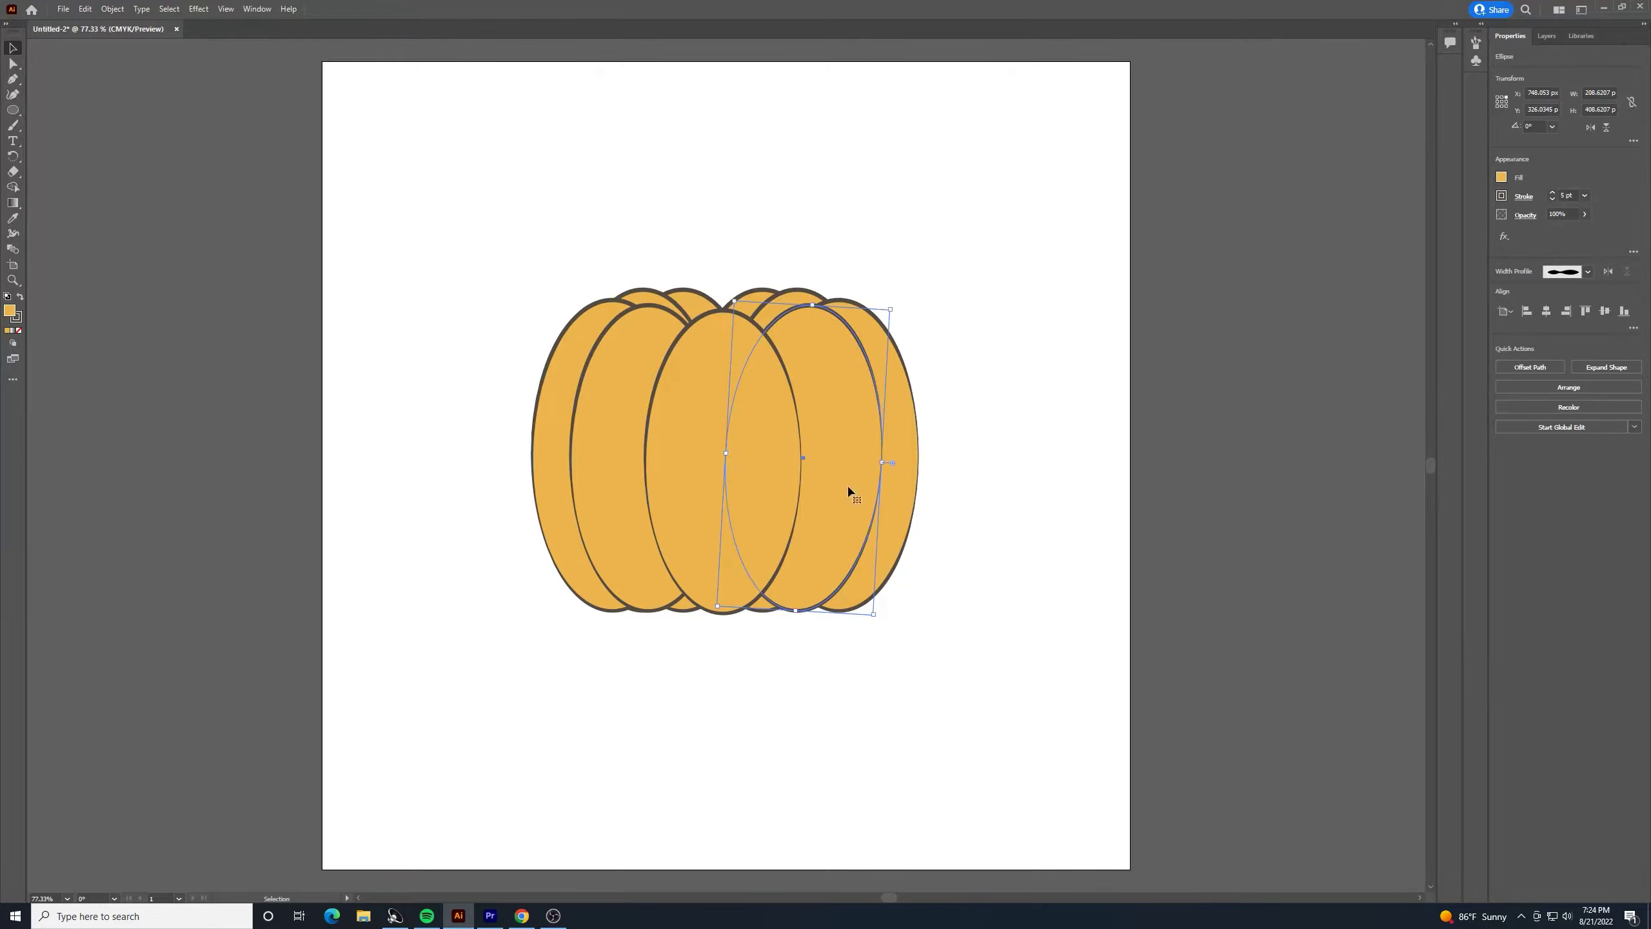
left_click(1012, 462)
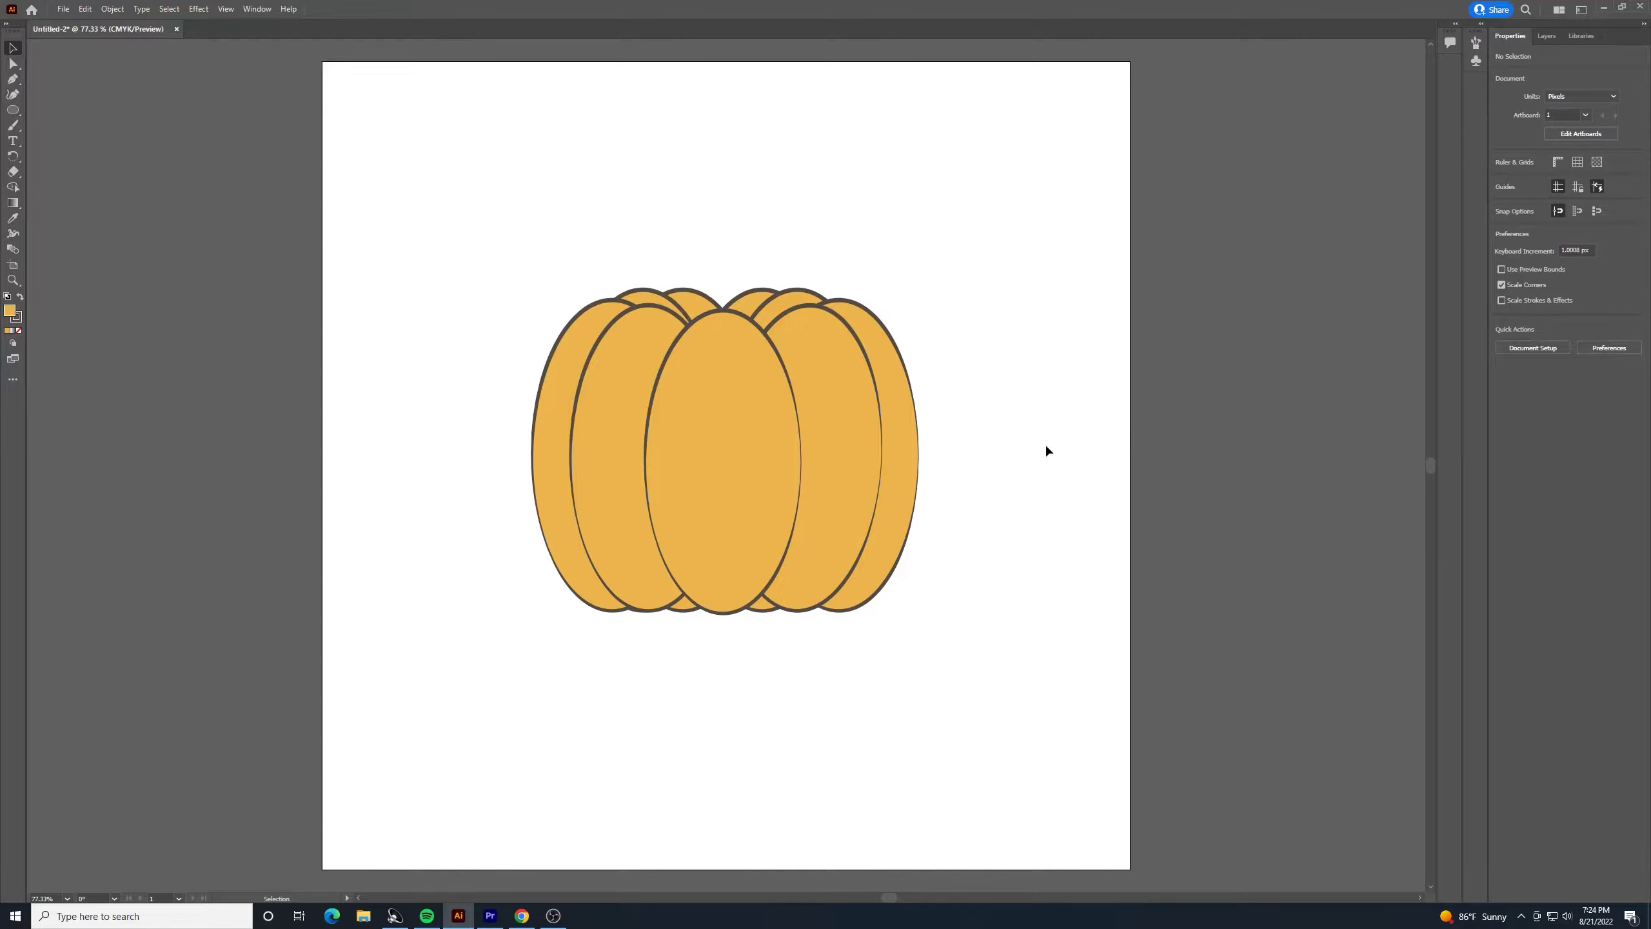
Draw a stem shape with curved sides and a flat base above the pumpkin's left side using the Pen tool
left_click(20, 83)
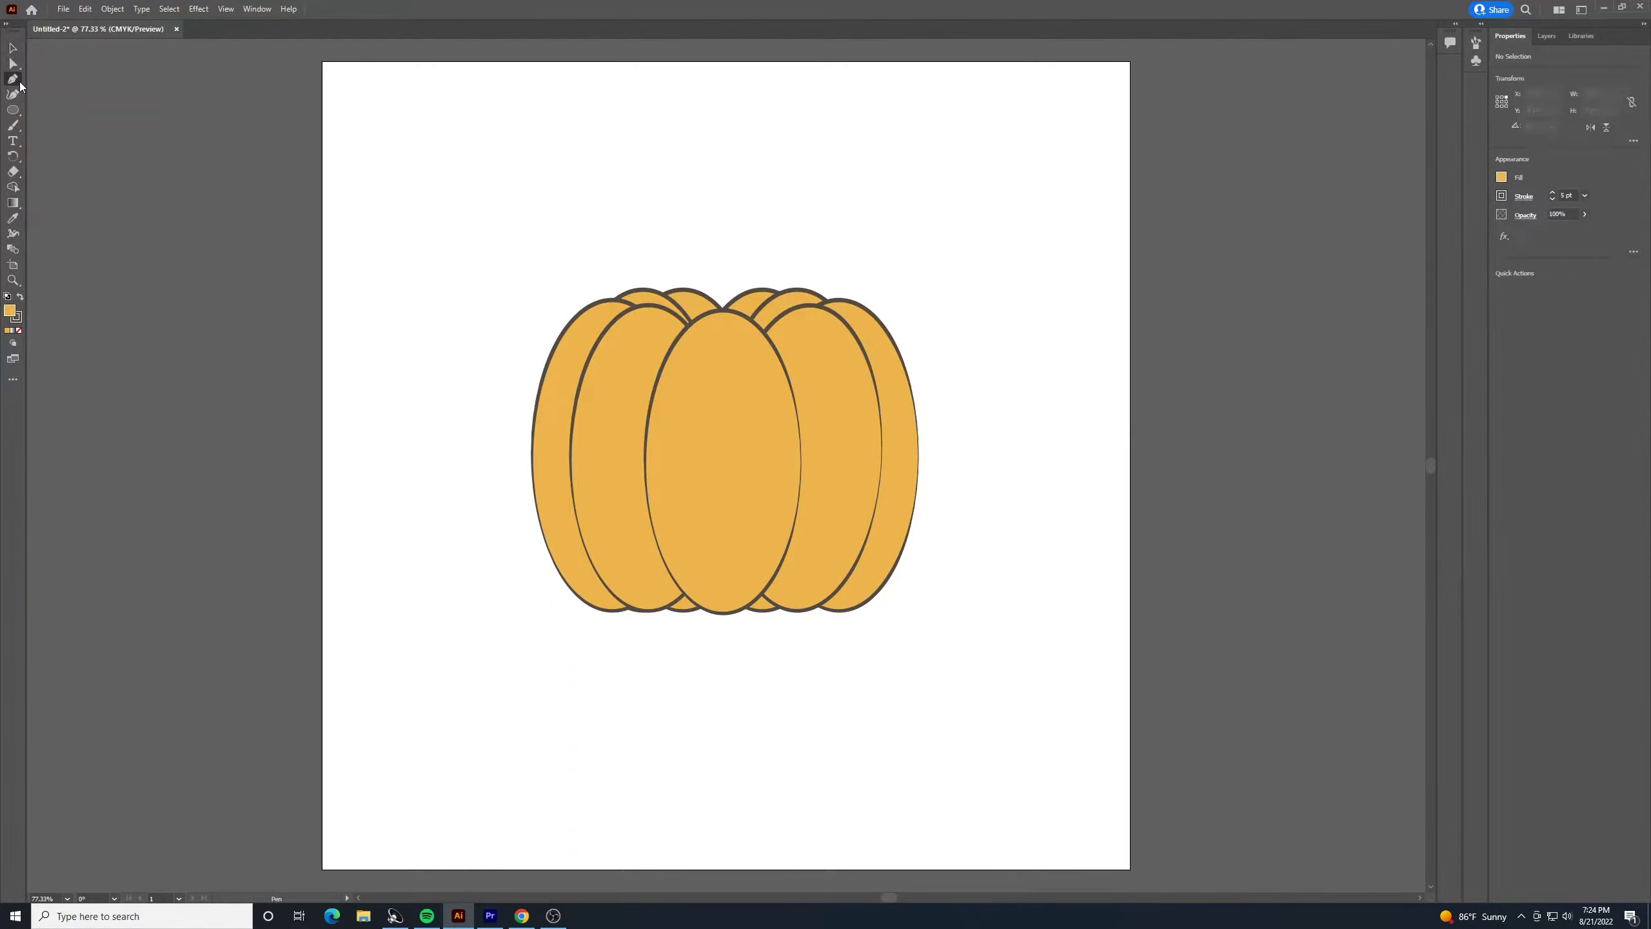
left_click_drag(19, 84, 59, 85)
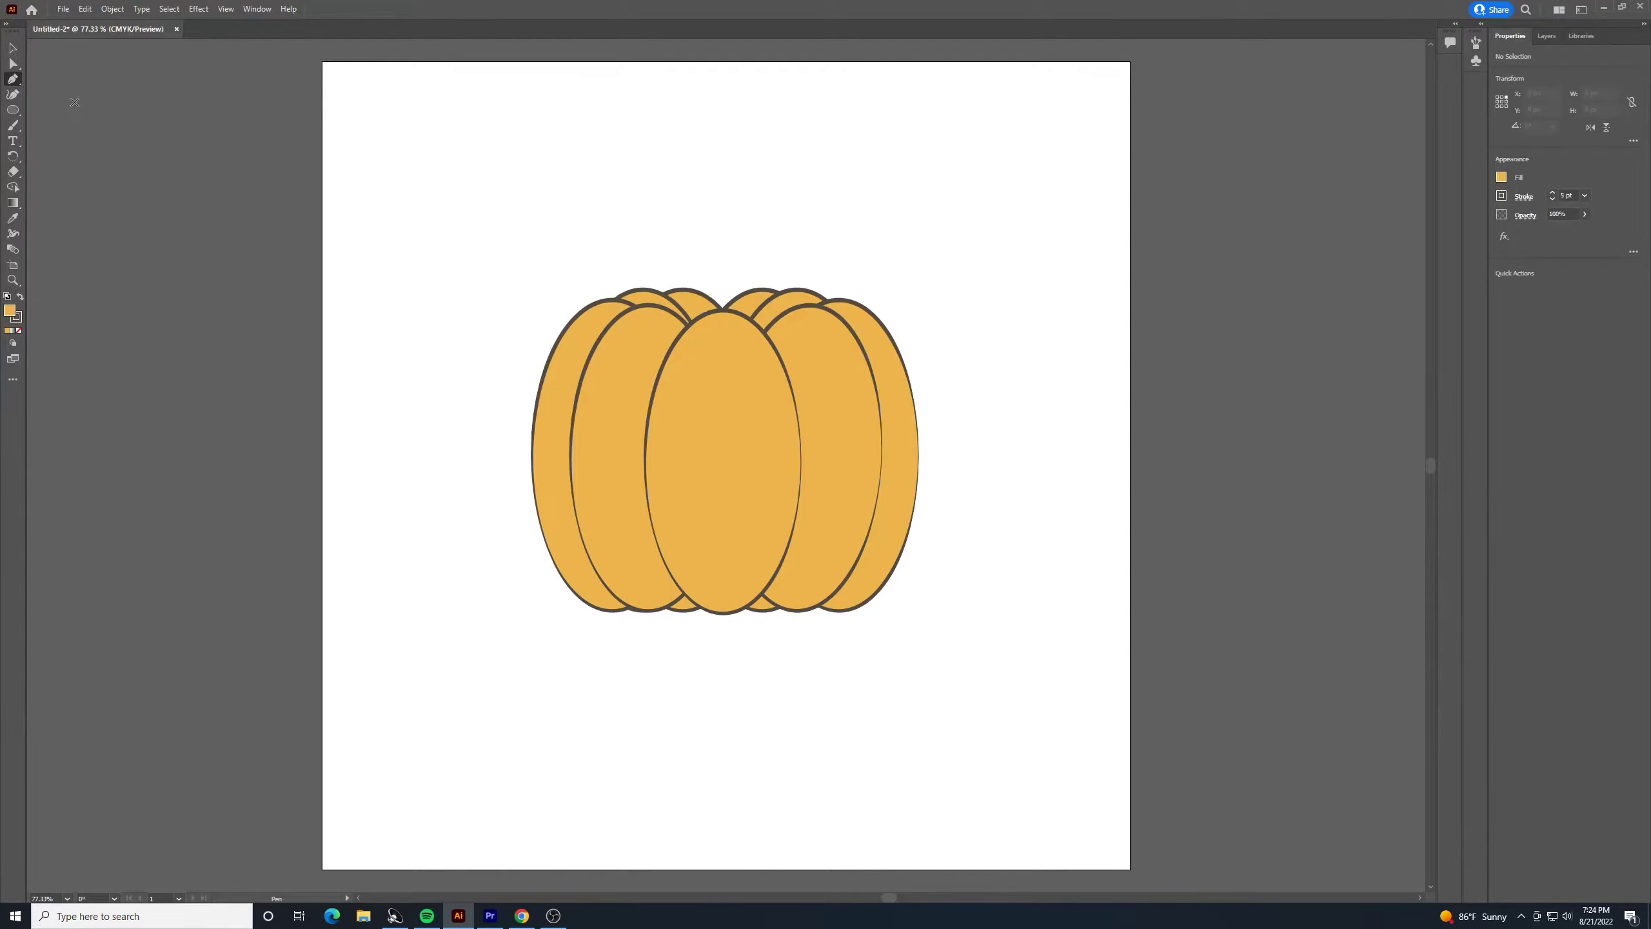
right_click(12, 80)
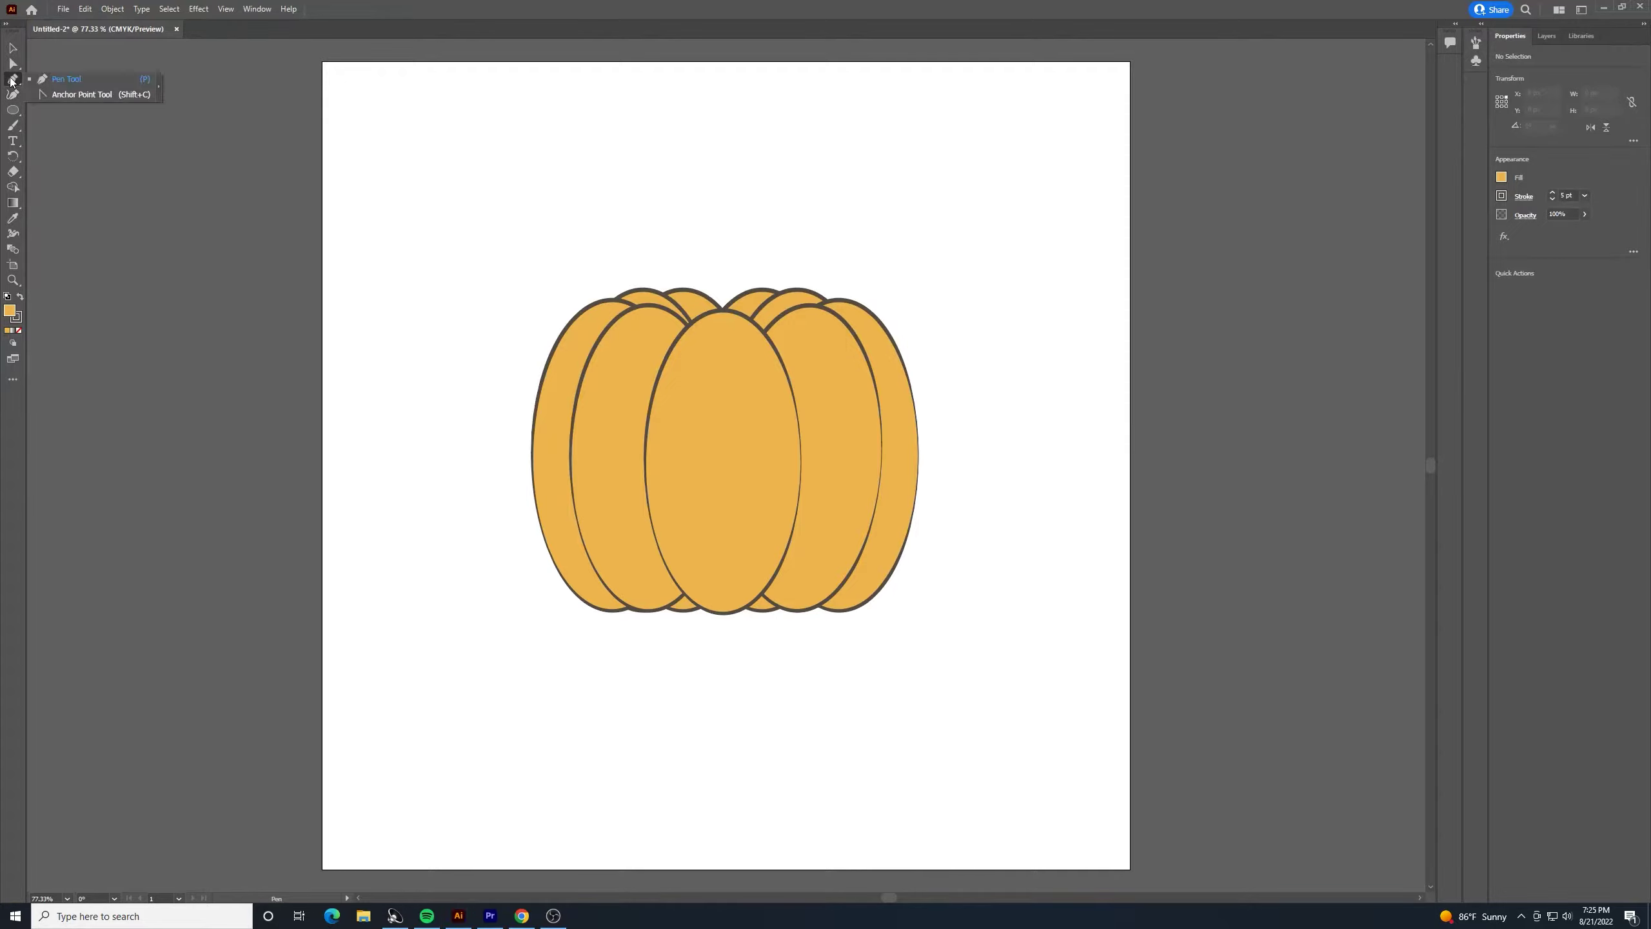
left_click(67, 78)
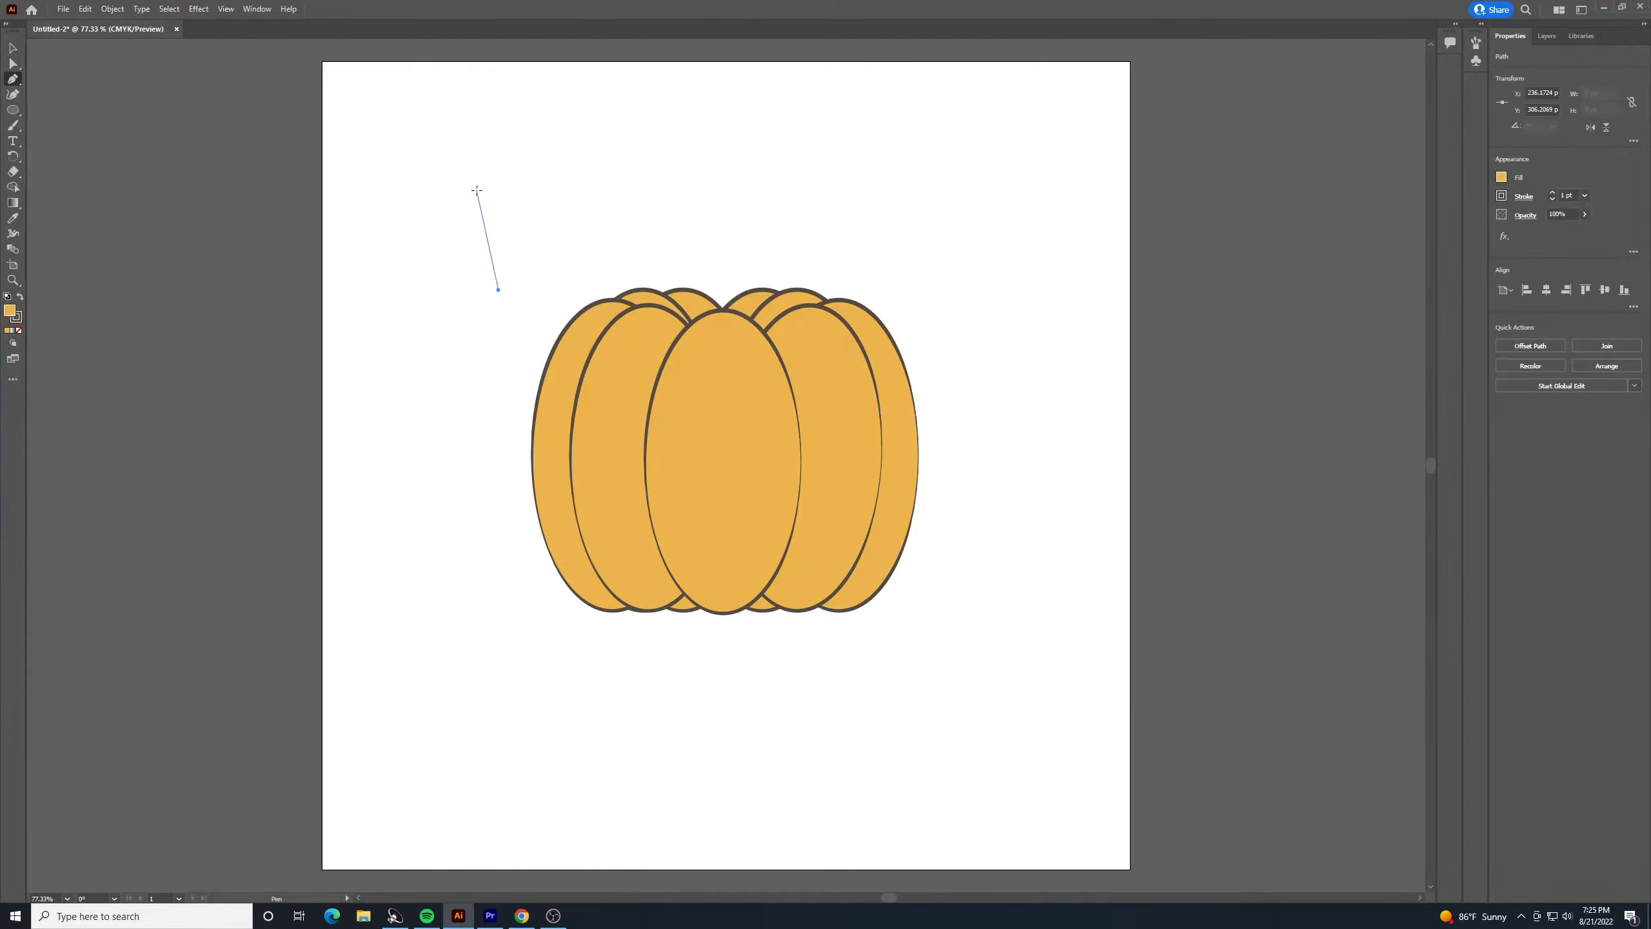
left_click_drag(477, 190, 443, 131)
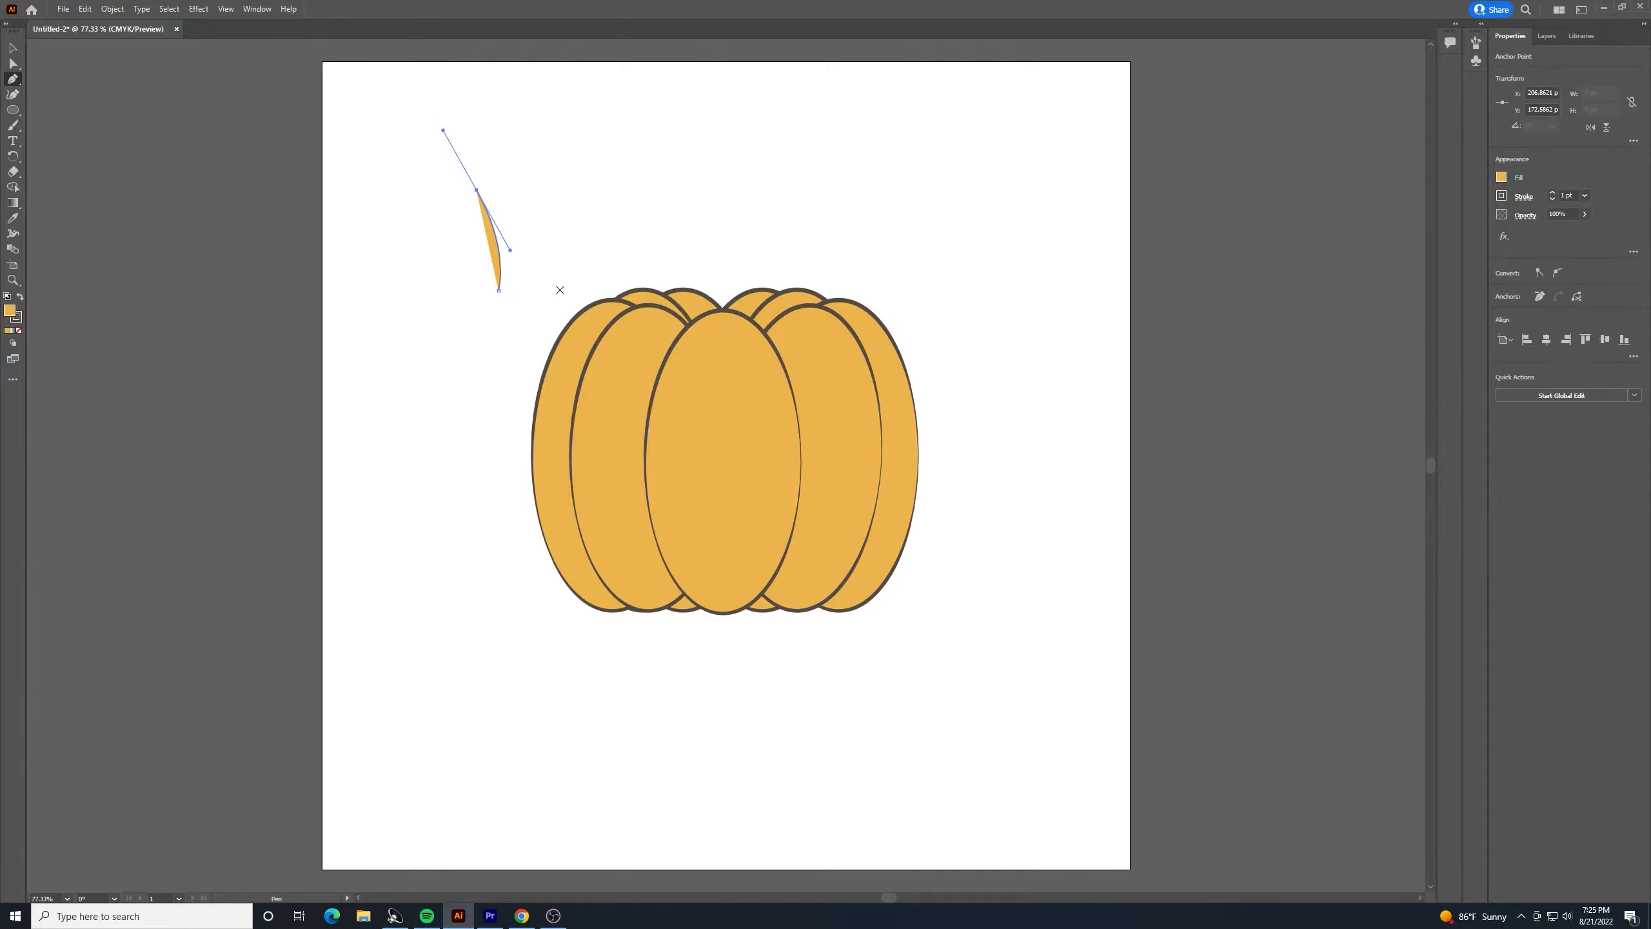
left_click_drag(499, 289, 561, 289)
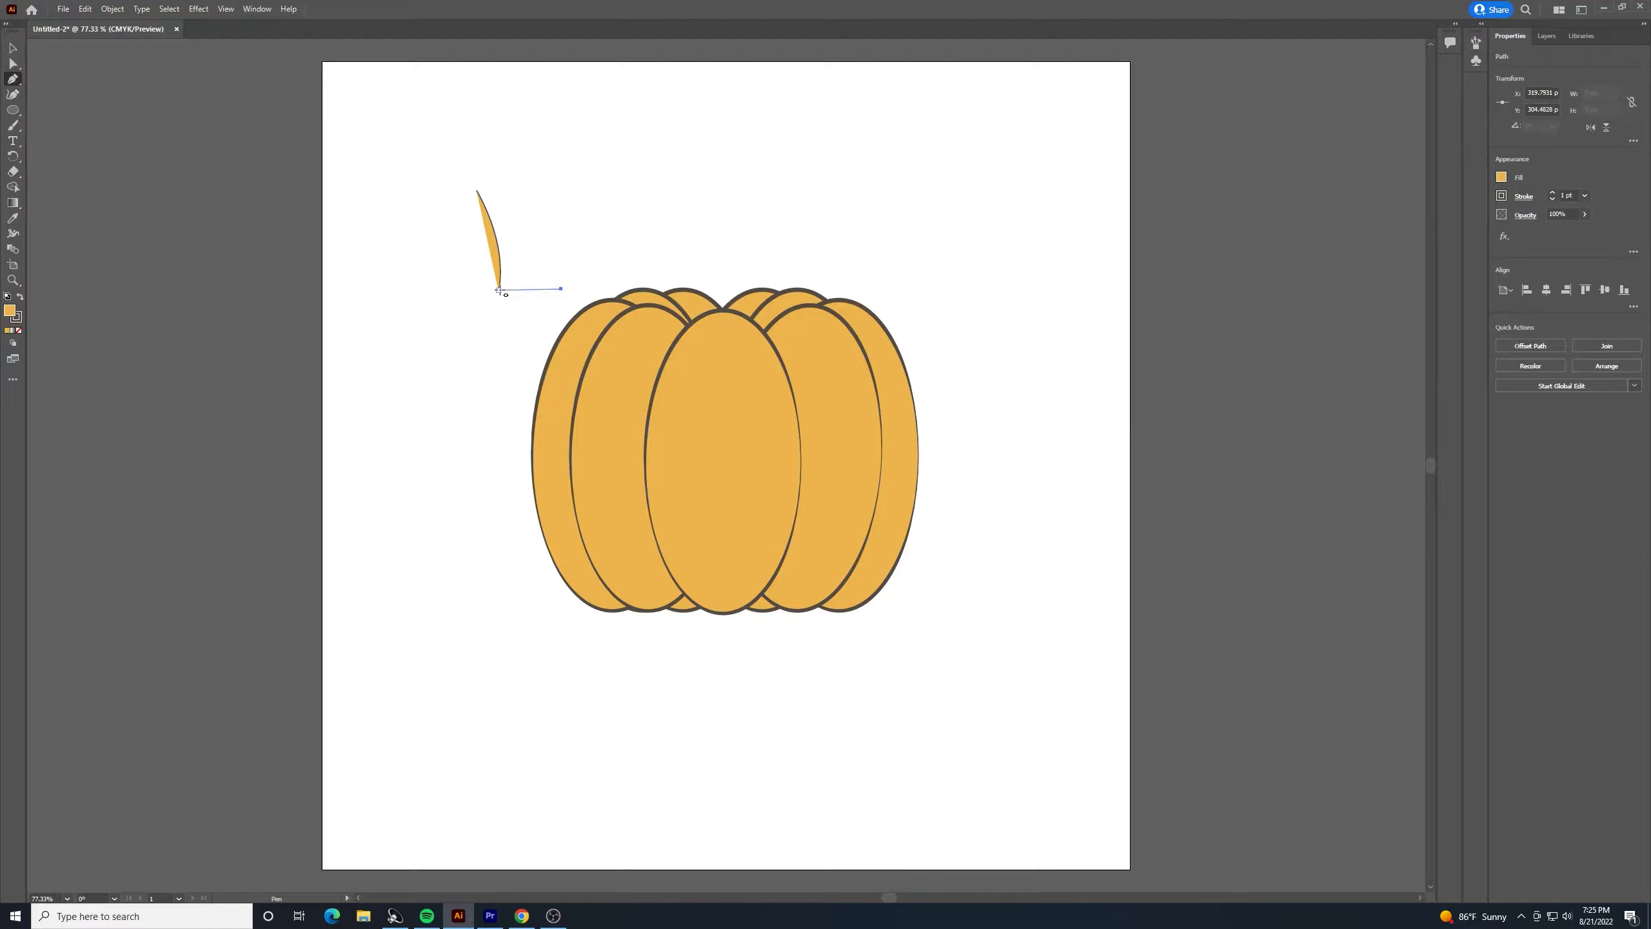
left_click(561, 289)
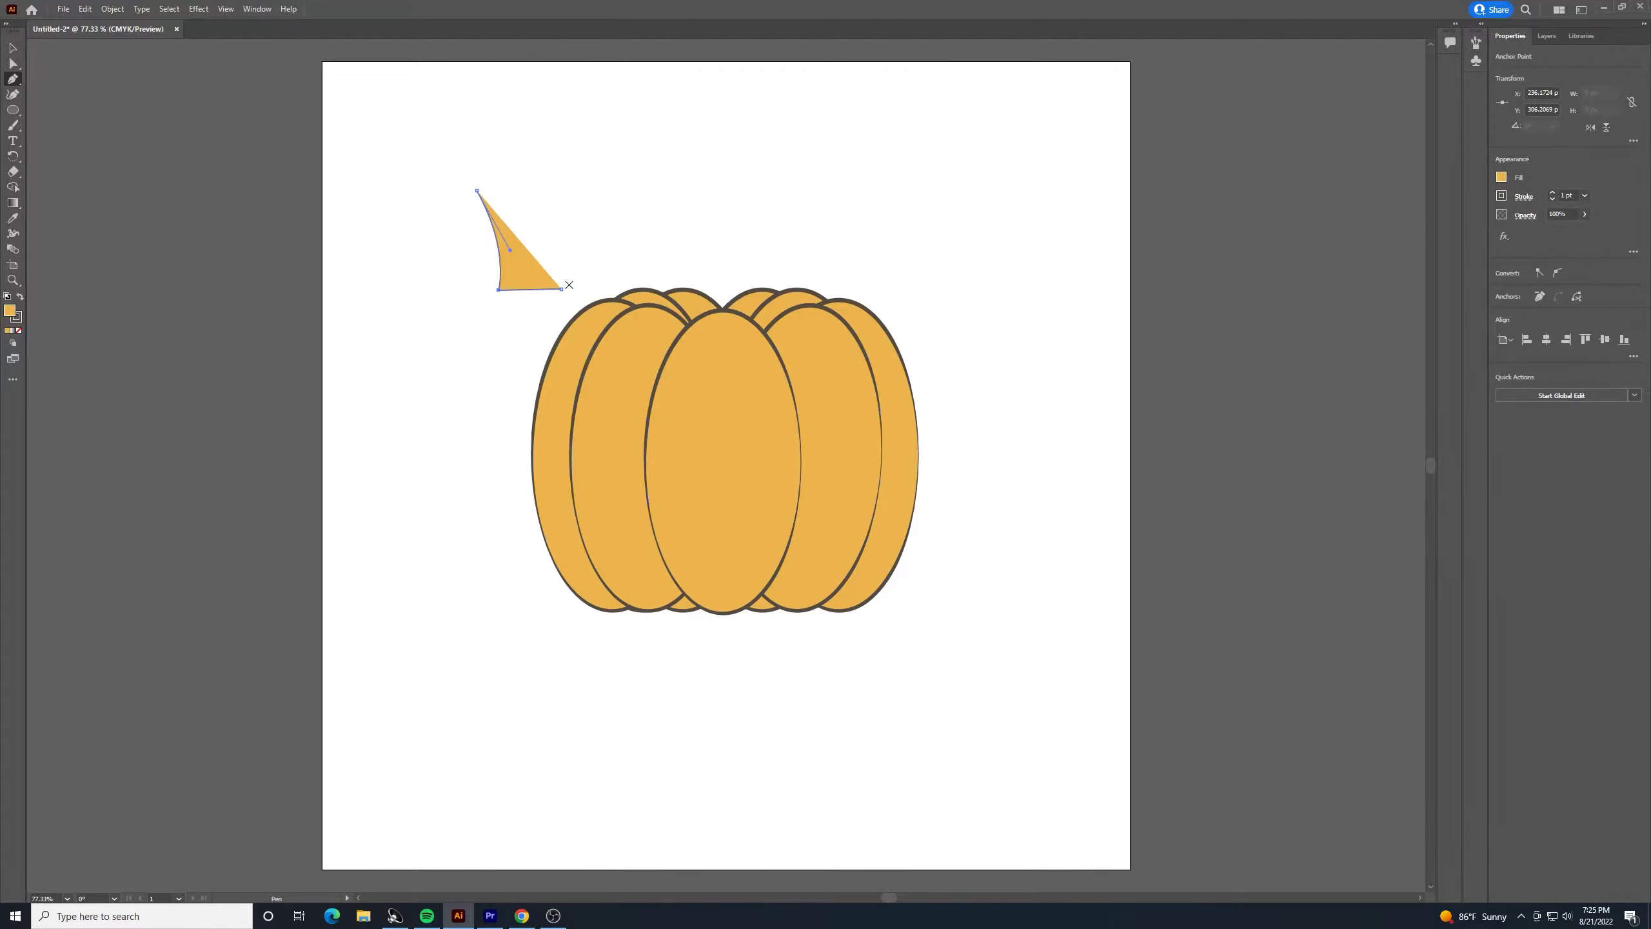
left_click(540, 177)
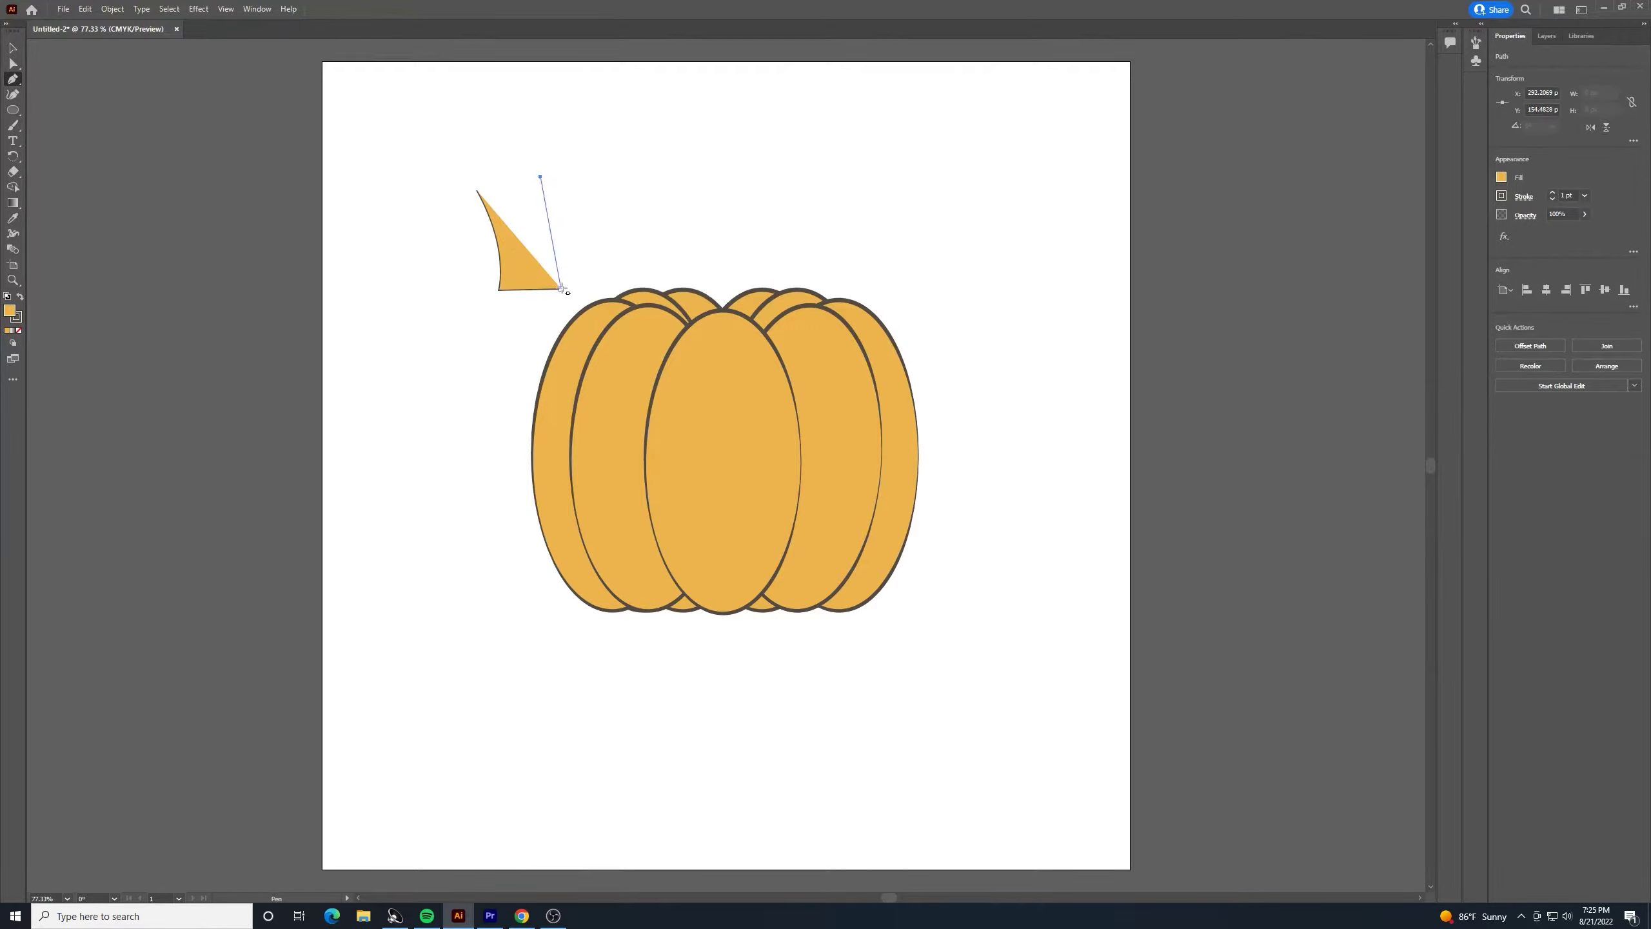
left_click_drag(562, 289, 543, 360)
Pull the stem's upper right corner outward to widen its top, and close the path at the upper left corner
left_click(12, 63)
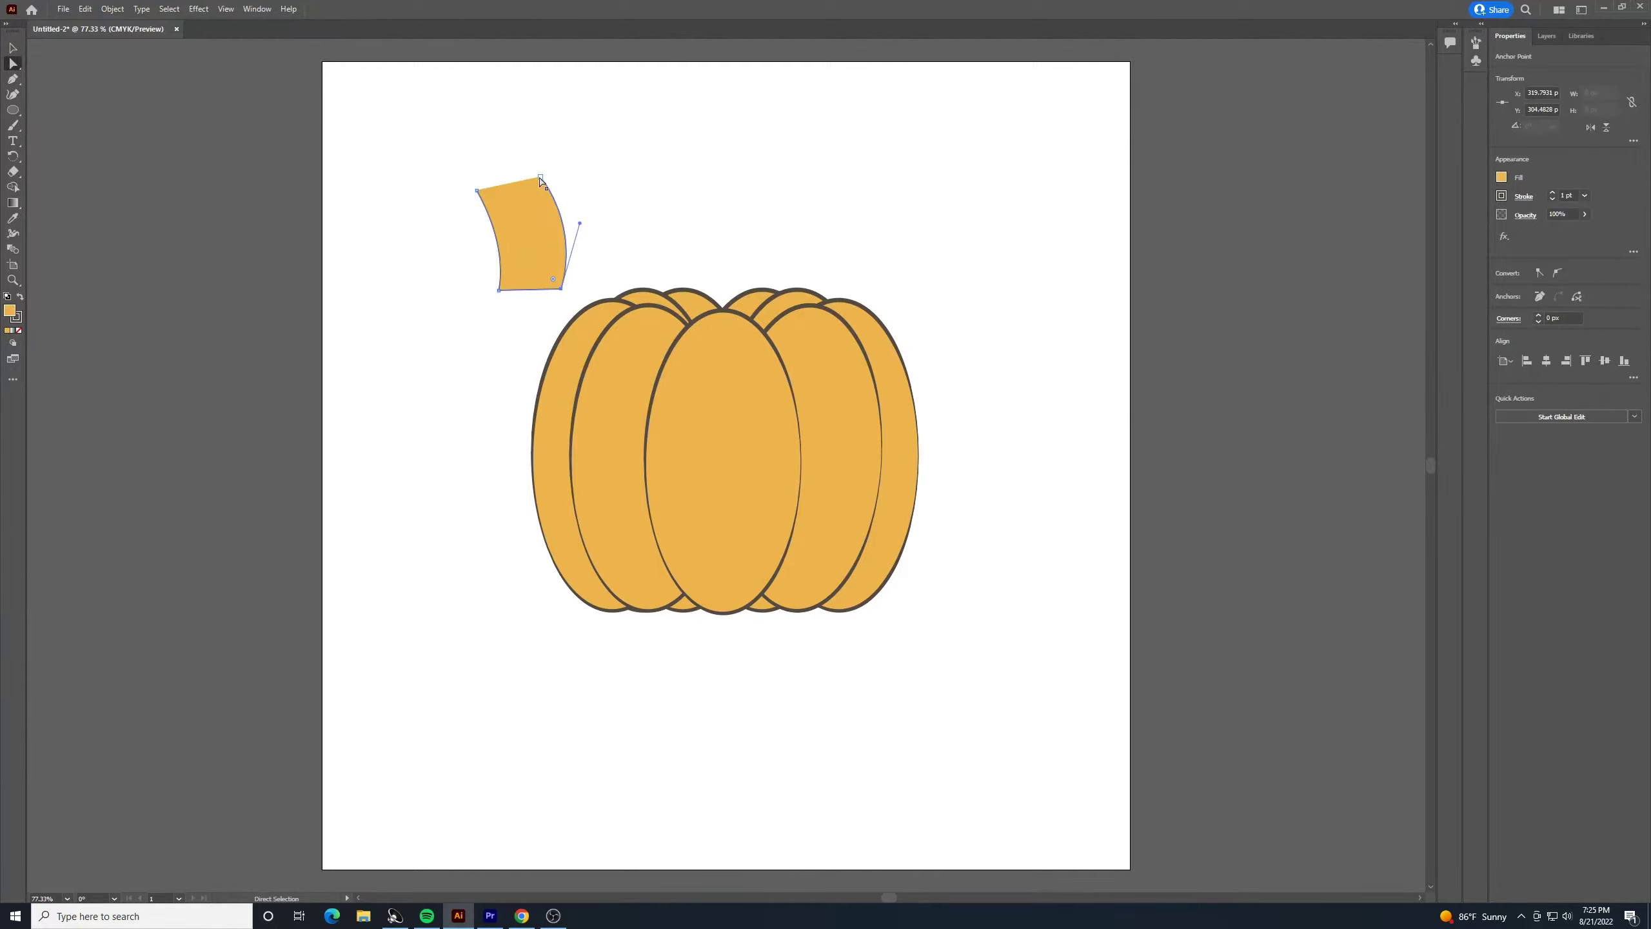
left_click_drag(541, 177, 554, 173)
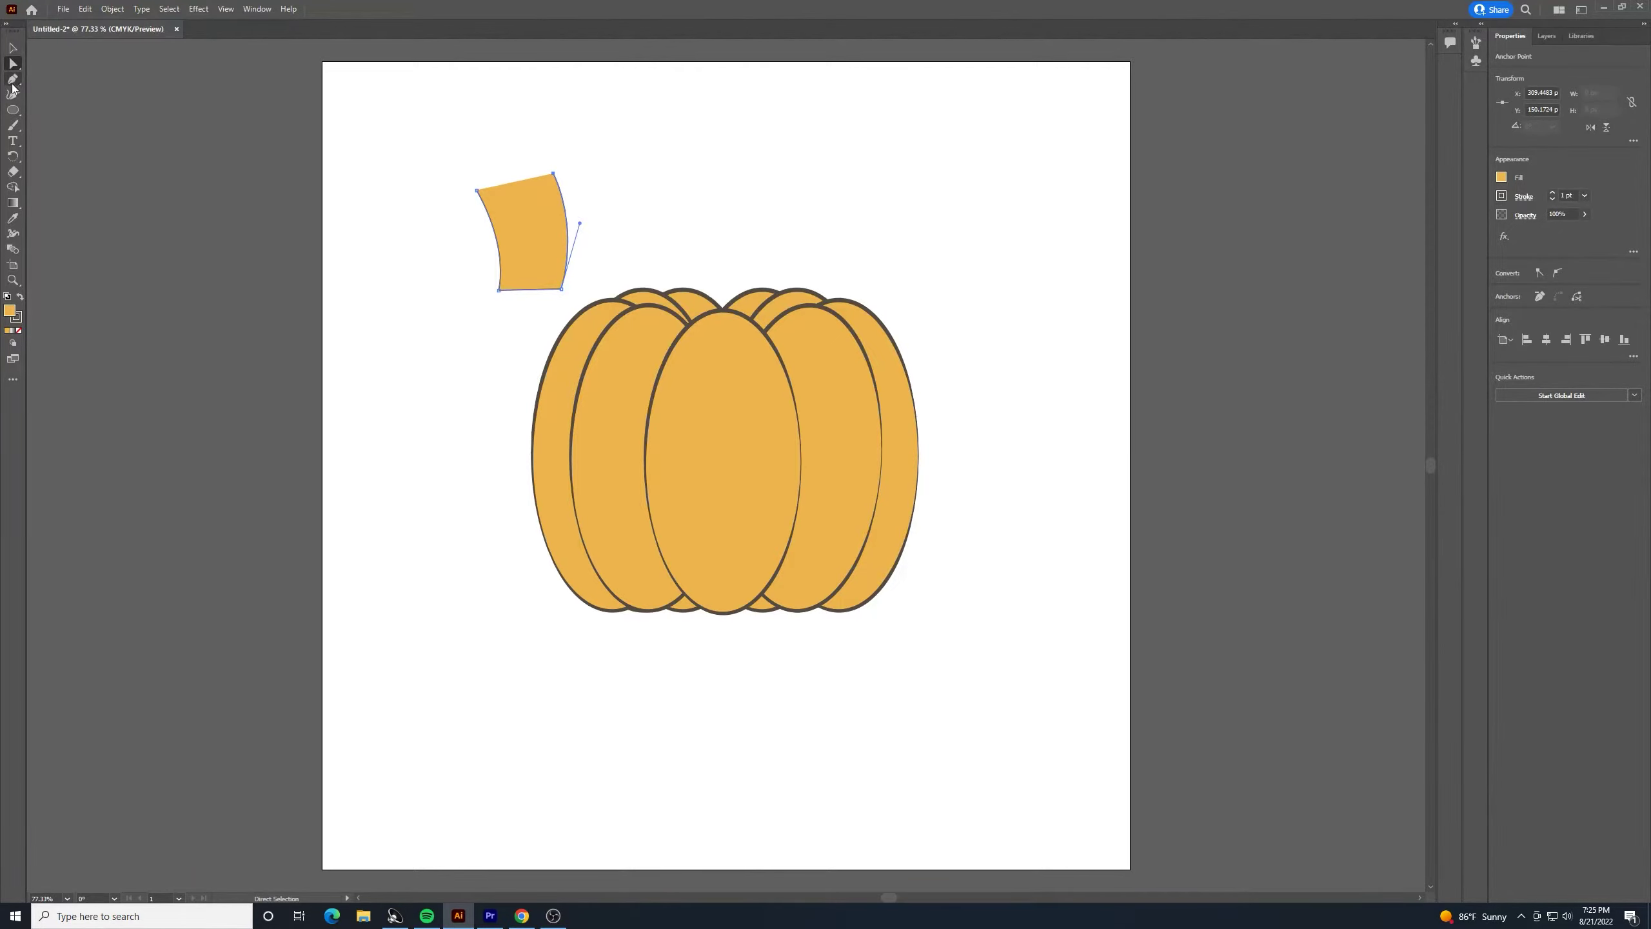
left_click(13, 80)
left_click(477, 189)
left_click(12, 48)
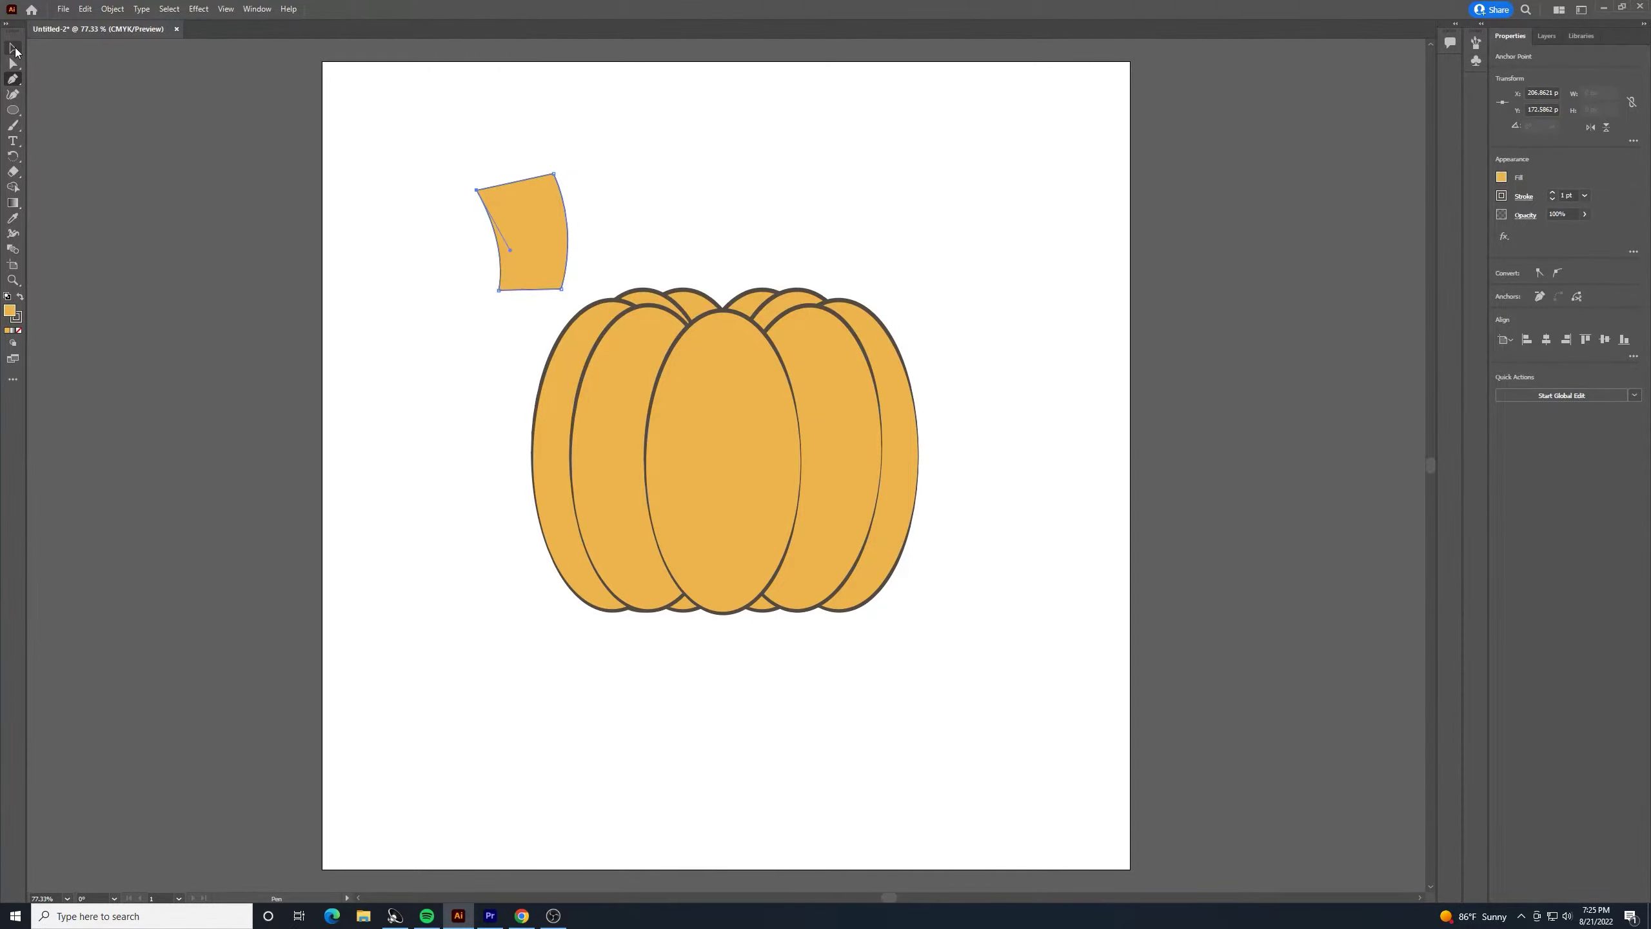
left_click(627, 146)
Fill the stem shape with medium green and set its outline to dark green
left_click(536, 220)
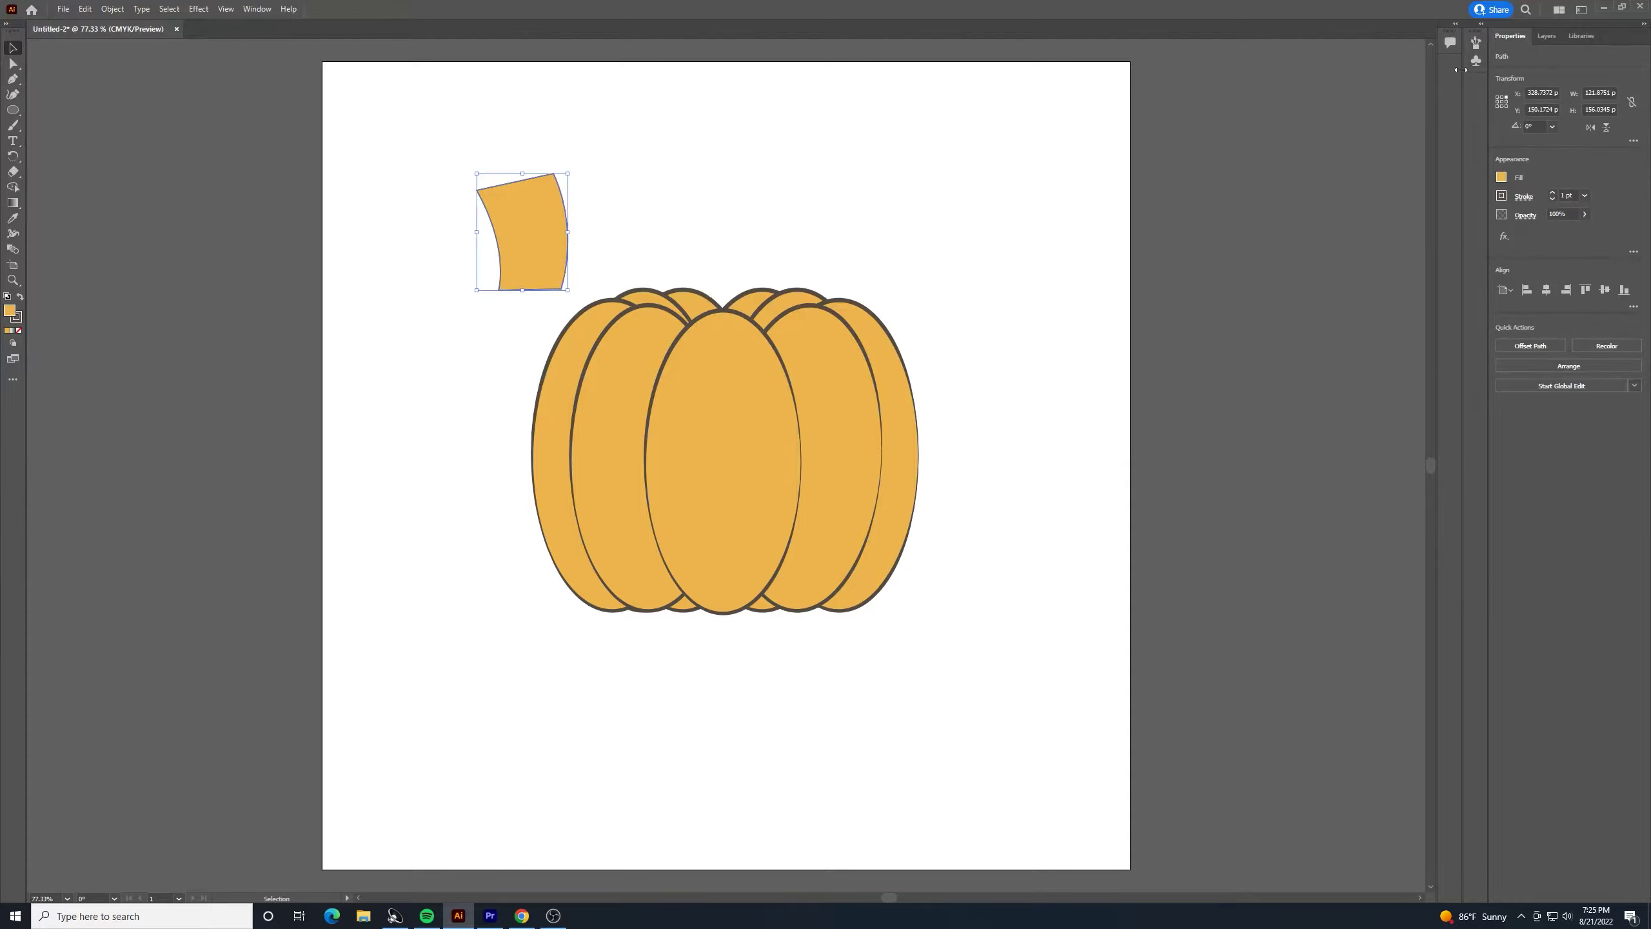
left_click(1501, 178)
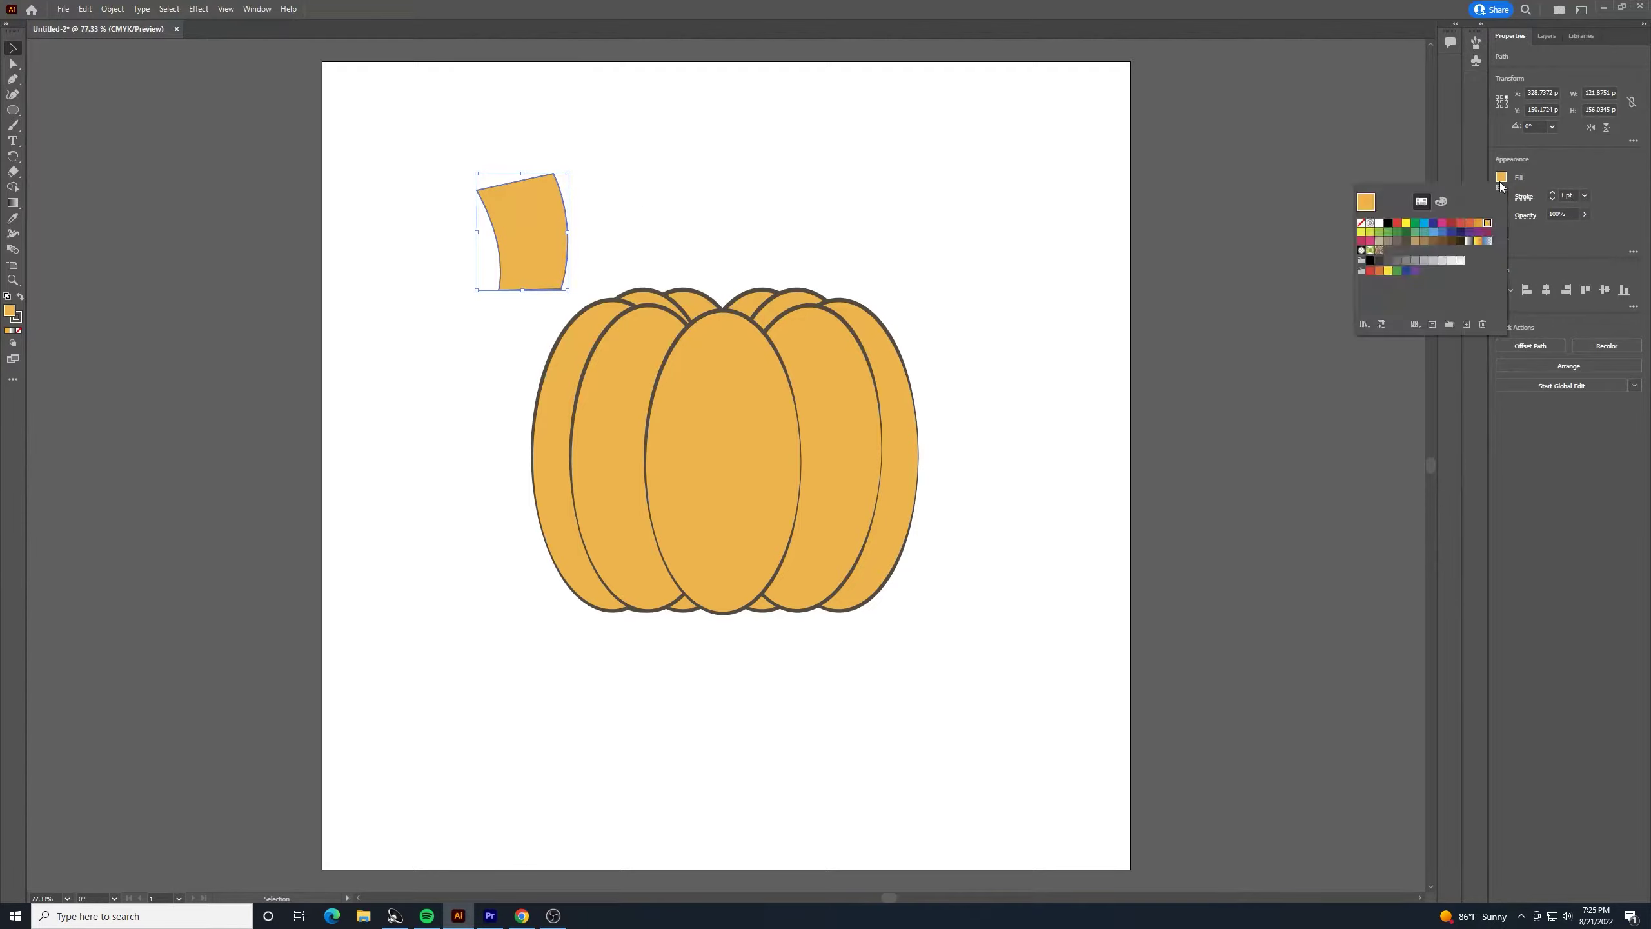
left_click(1388, 233)
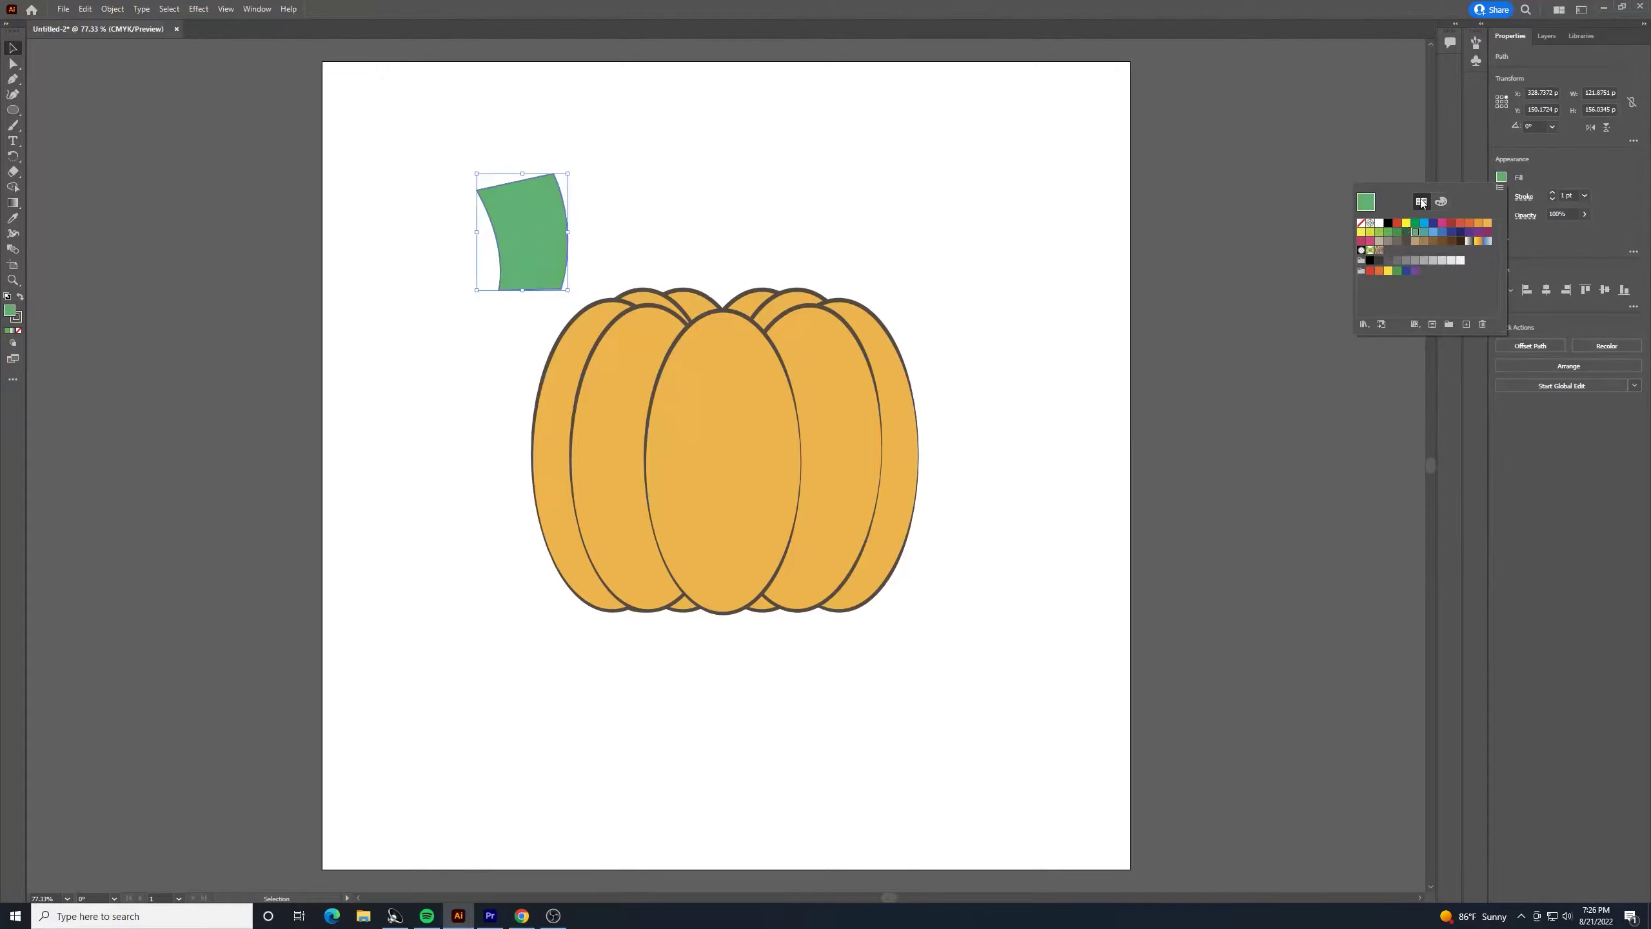
left_click(1500, 196)
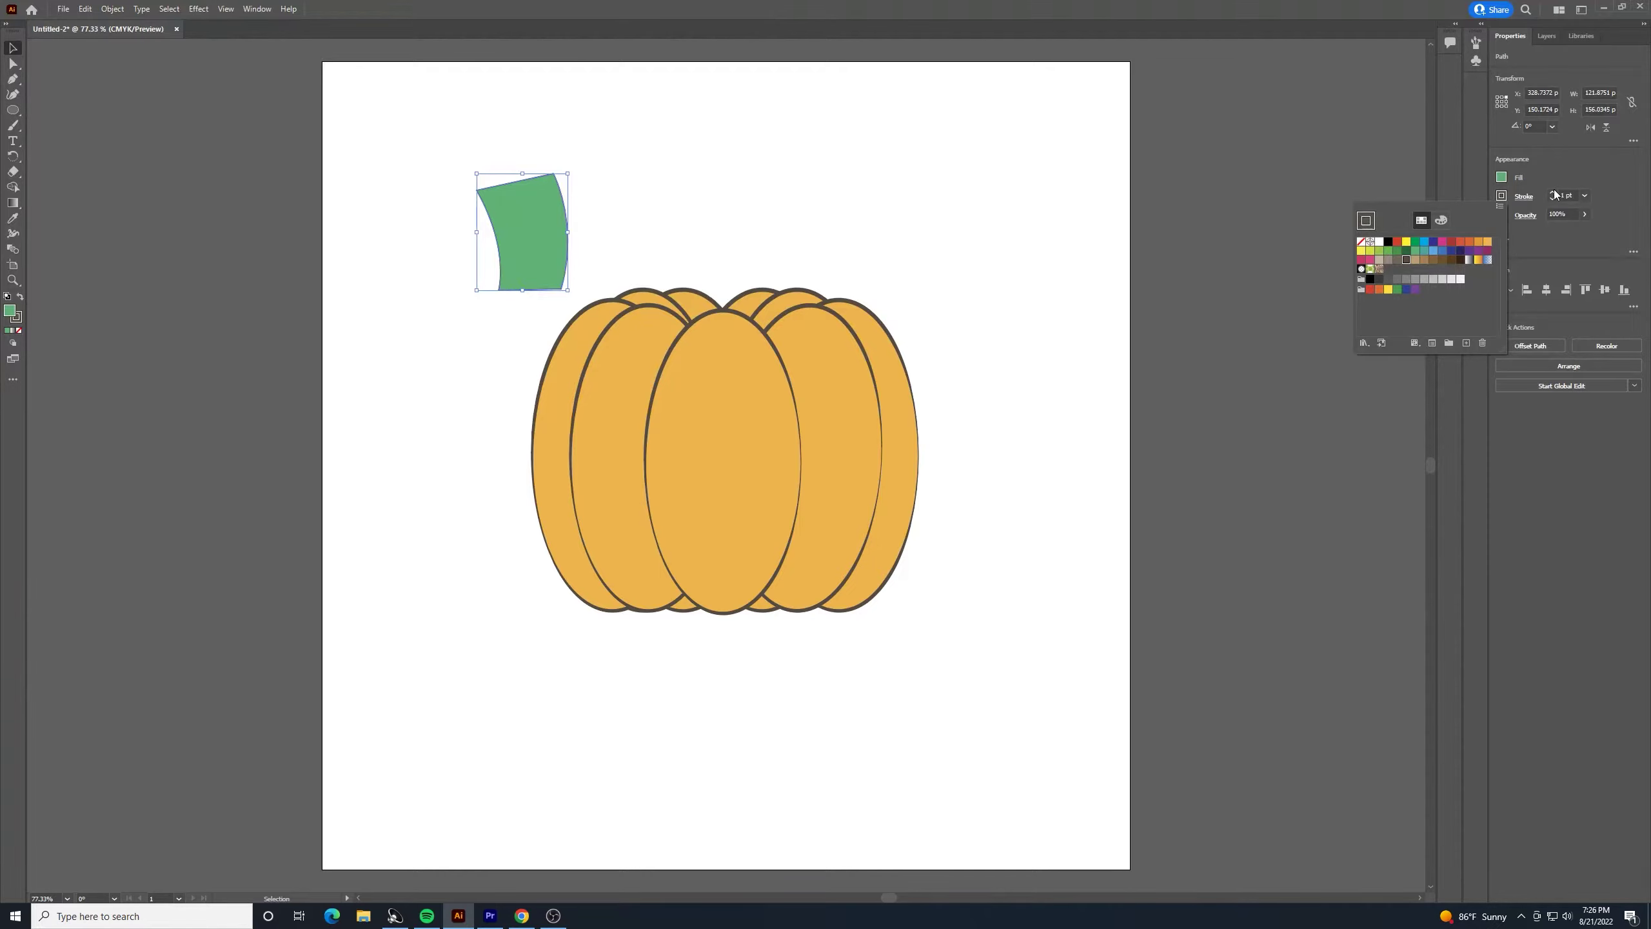
left_click(1407, 252)
Set the stem's outline to 4 pt and apply the variable-width profile with two bulges
left_click(1549, 193)
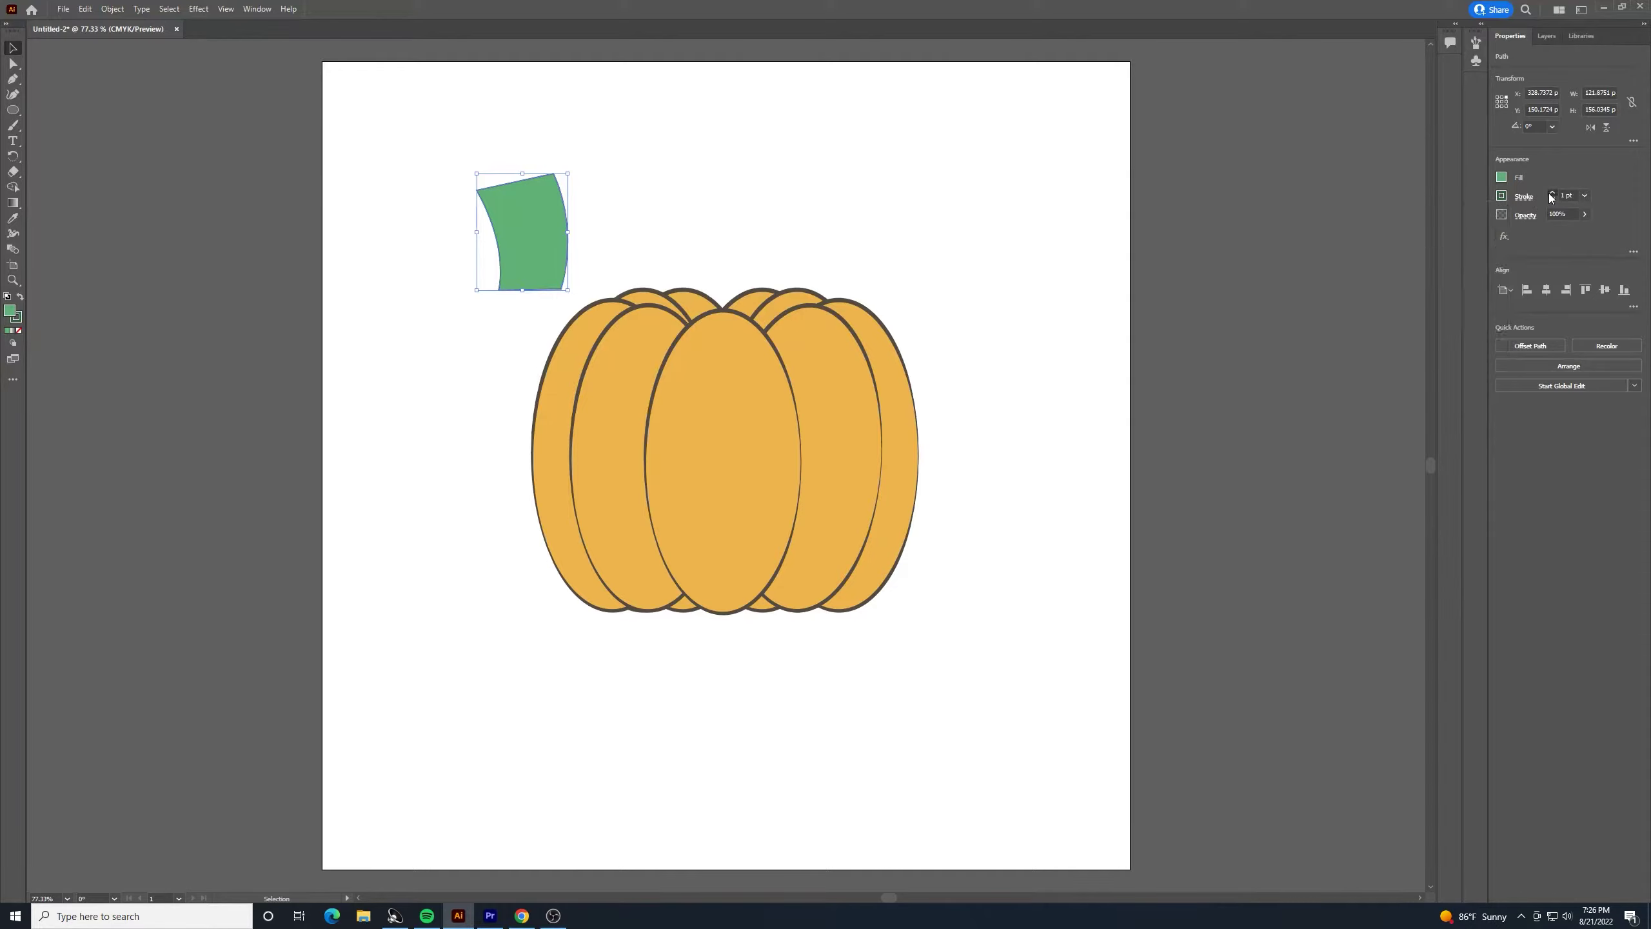
left_click(1549, 192)
left_click(1550, 193)
left_click(1550, 193)
left_click(1550, 193)
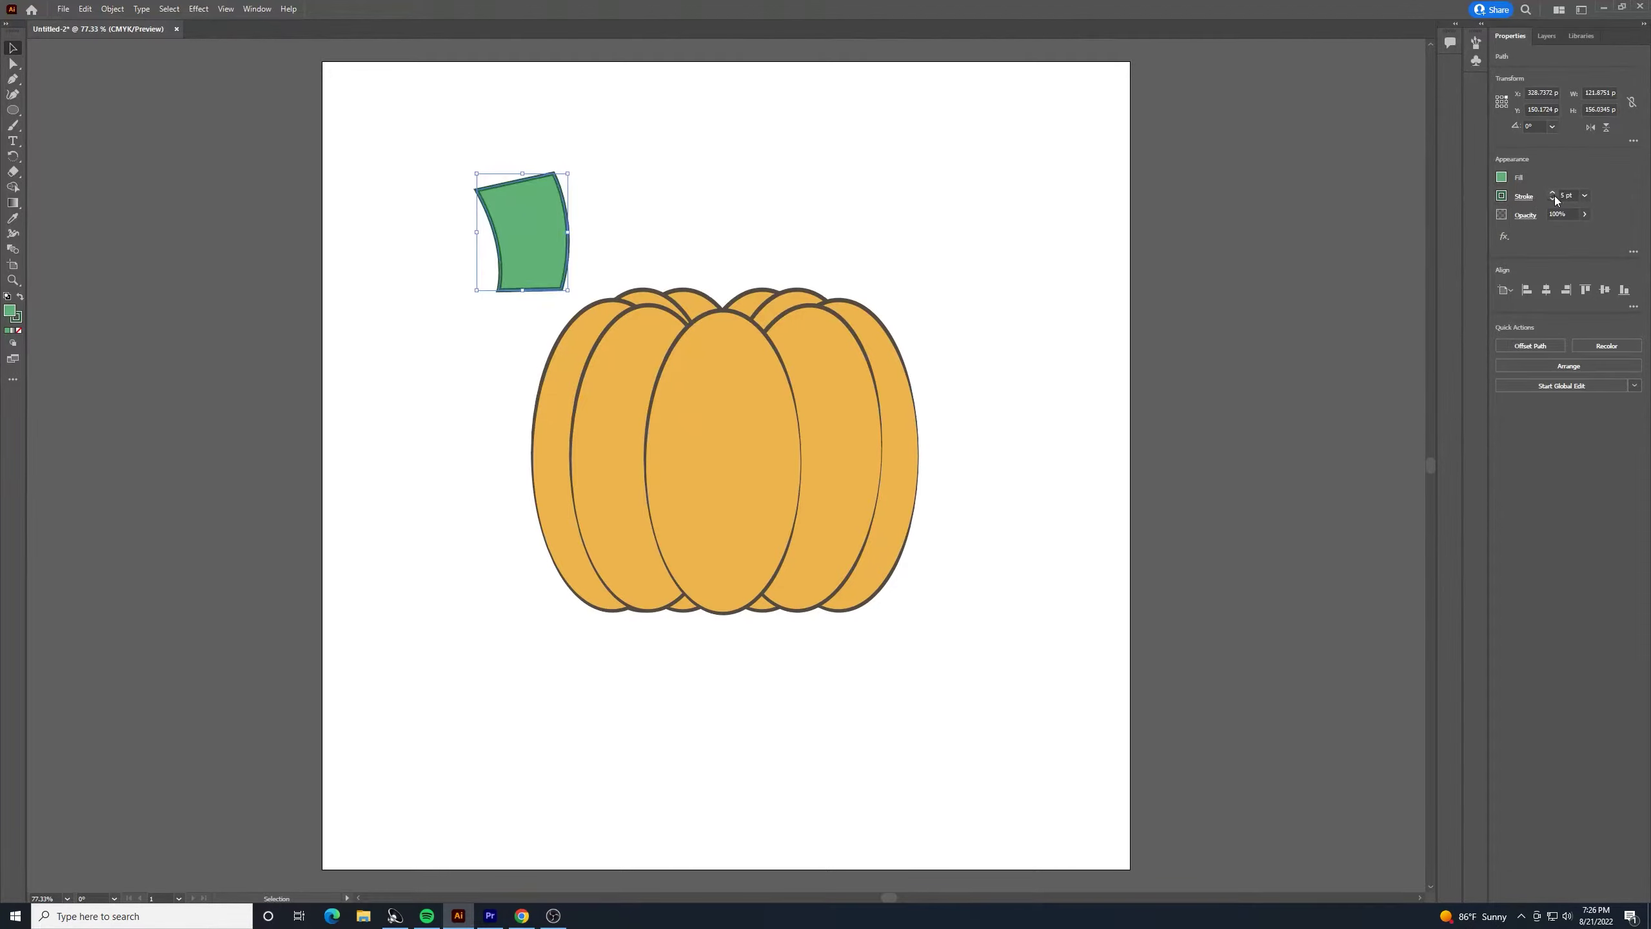
left_click(1552, 201)
left_click(1523, 197)
left_click(1496, 398)
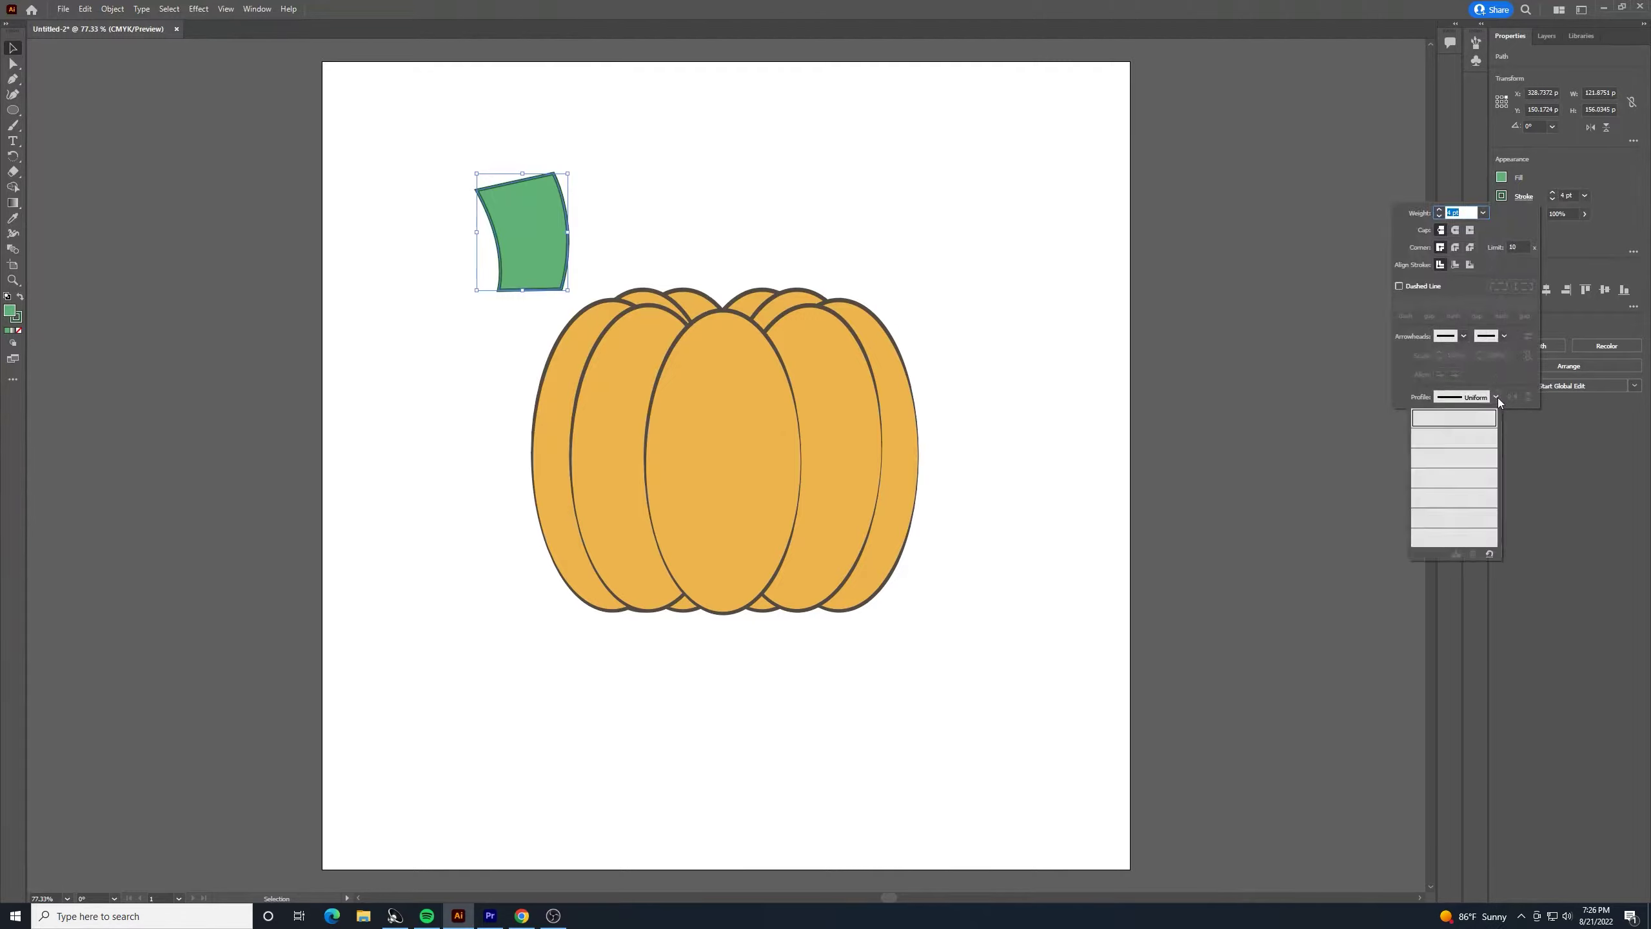
left_click(1492, 481)
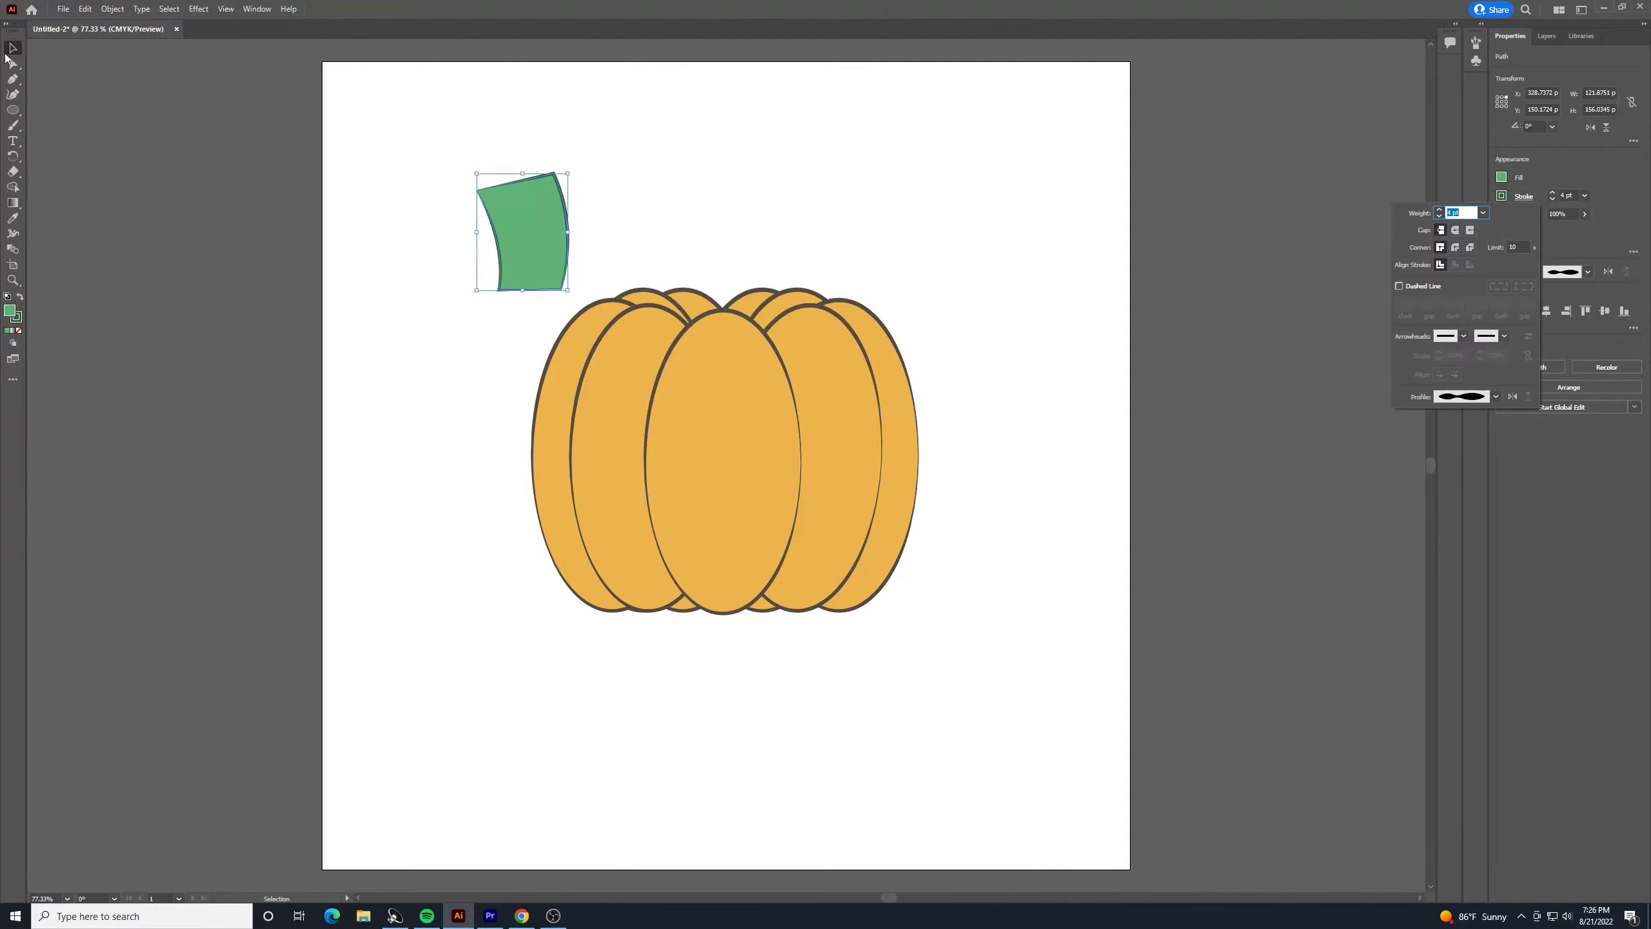
left_click(11, 48)
left_click(740, 190)
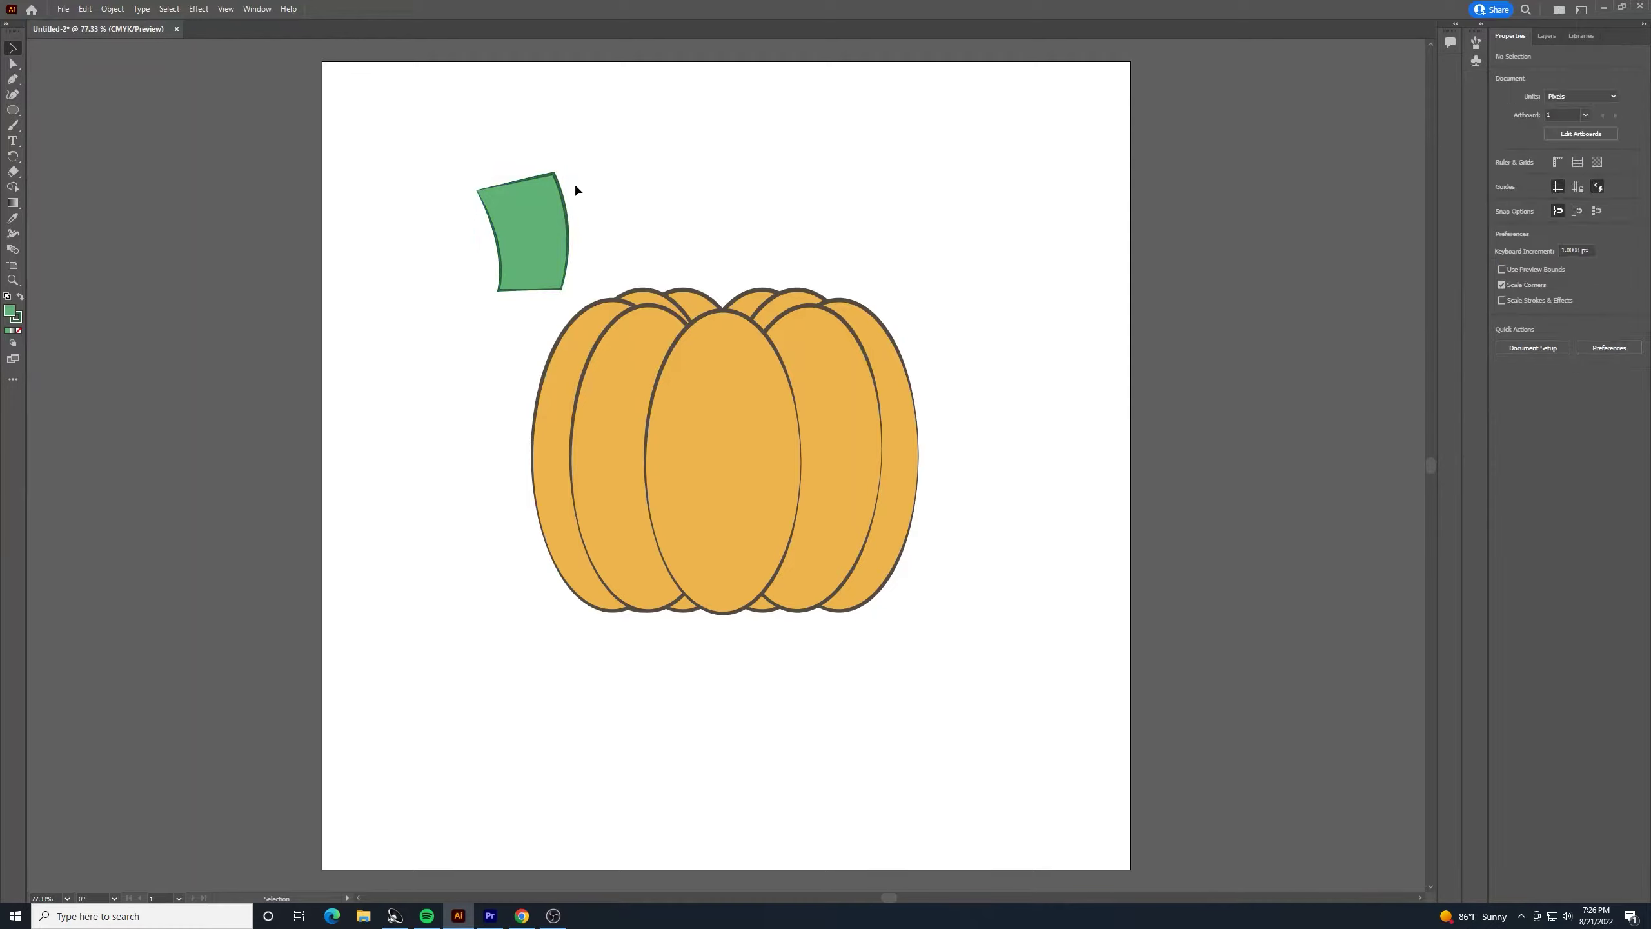
Move the stem to the top centre of the pumpkin and send it backward behind the middle front ellipse
left_click_drag(562, 195, 754, 227)
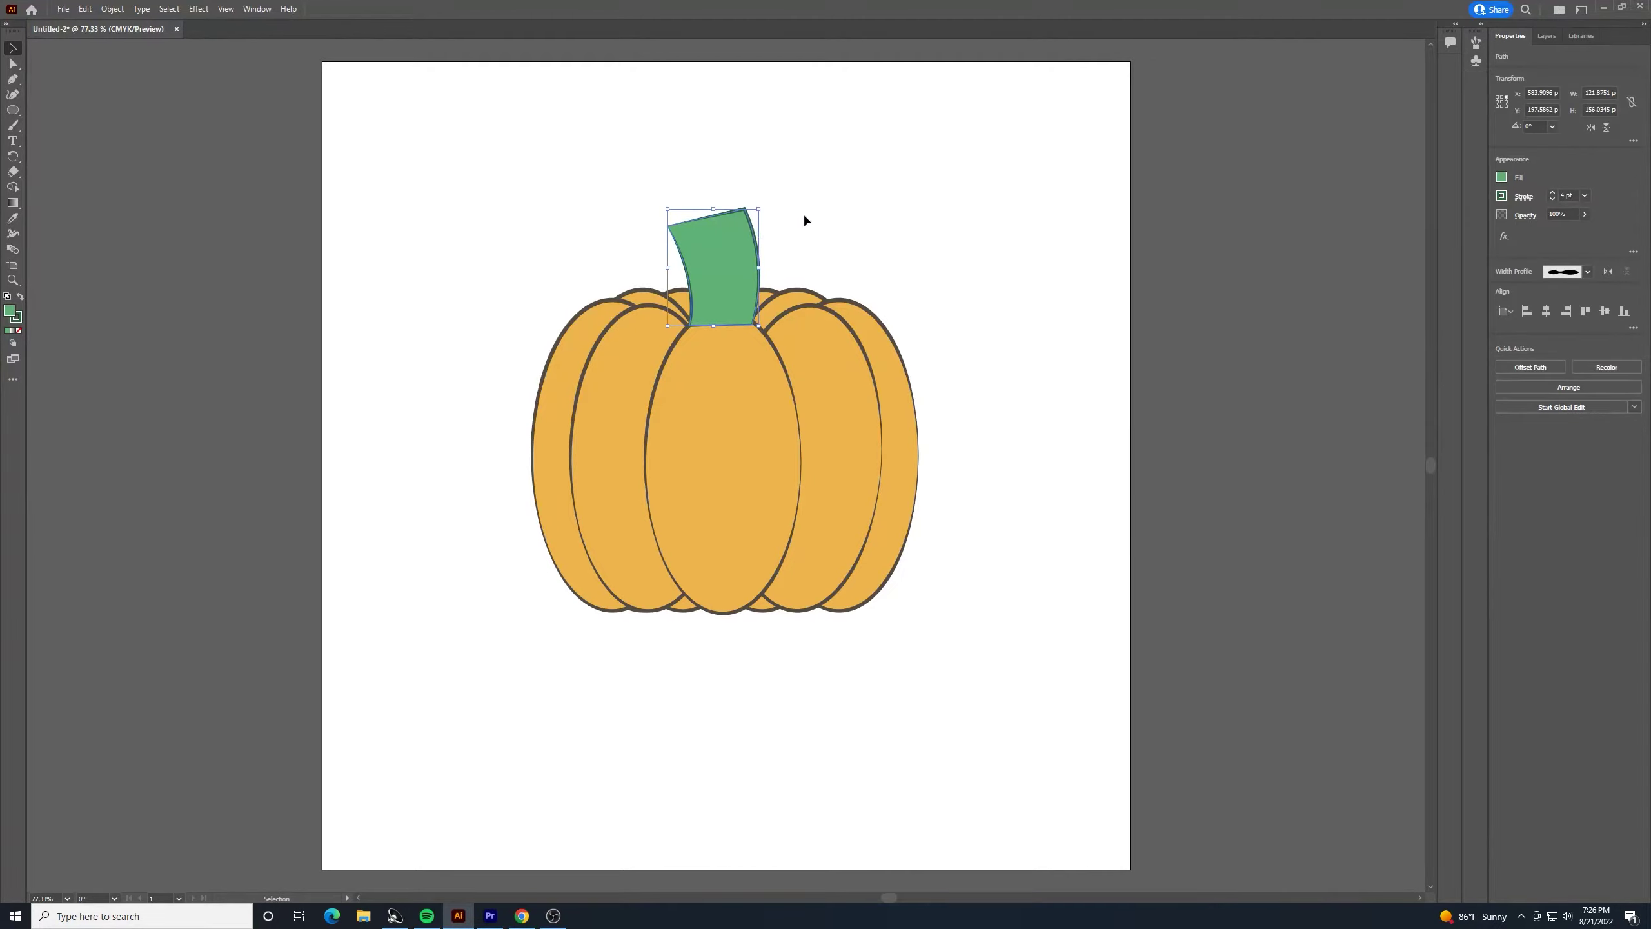
key("a")
key("ctrl+bracketleft")
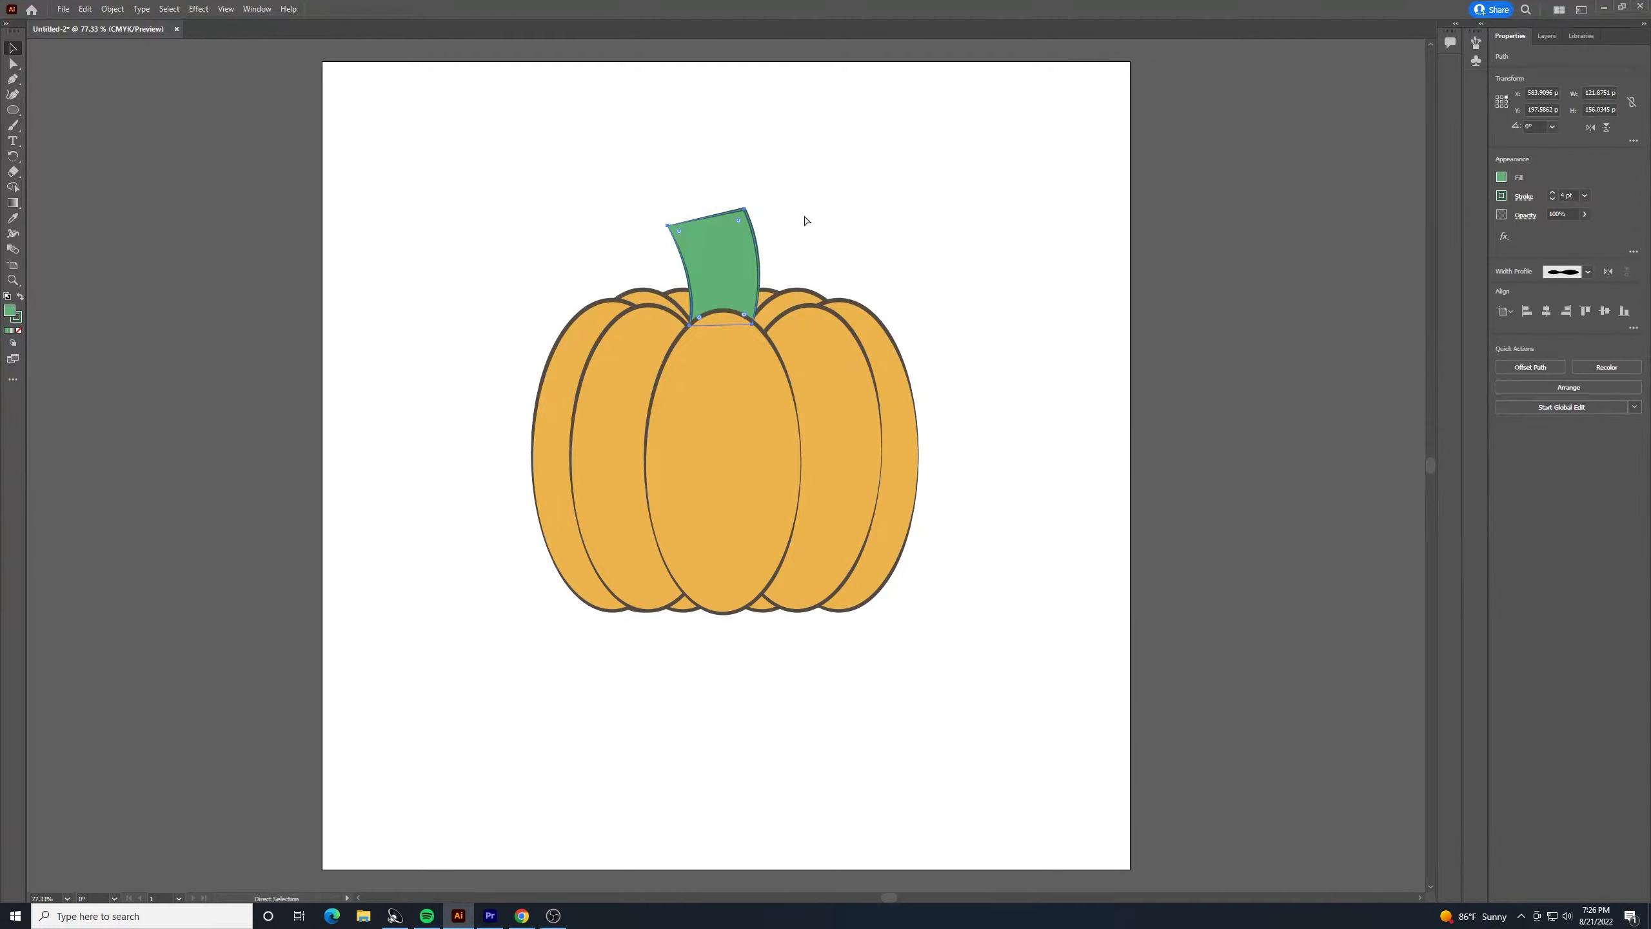
key("v")
left_click(877, 138)
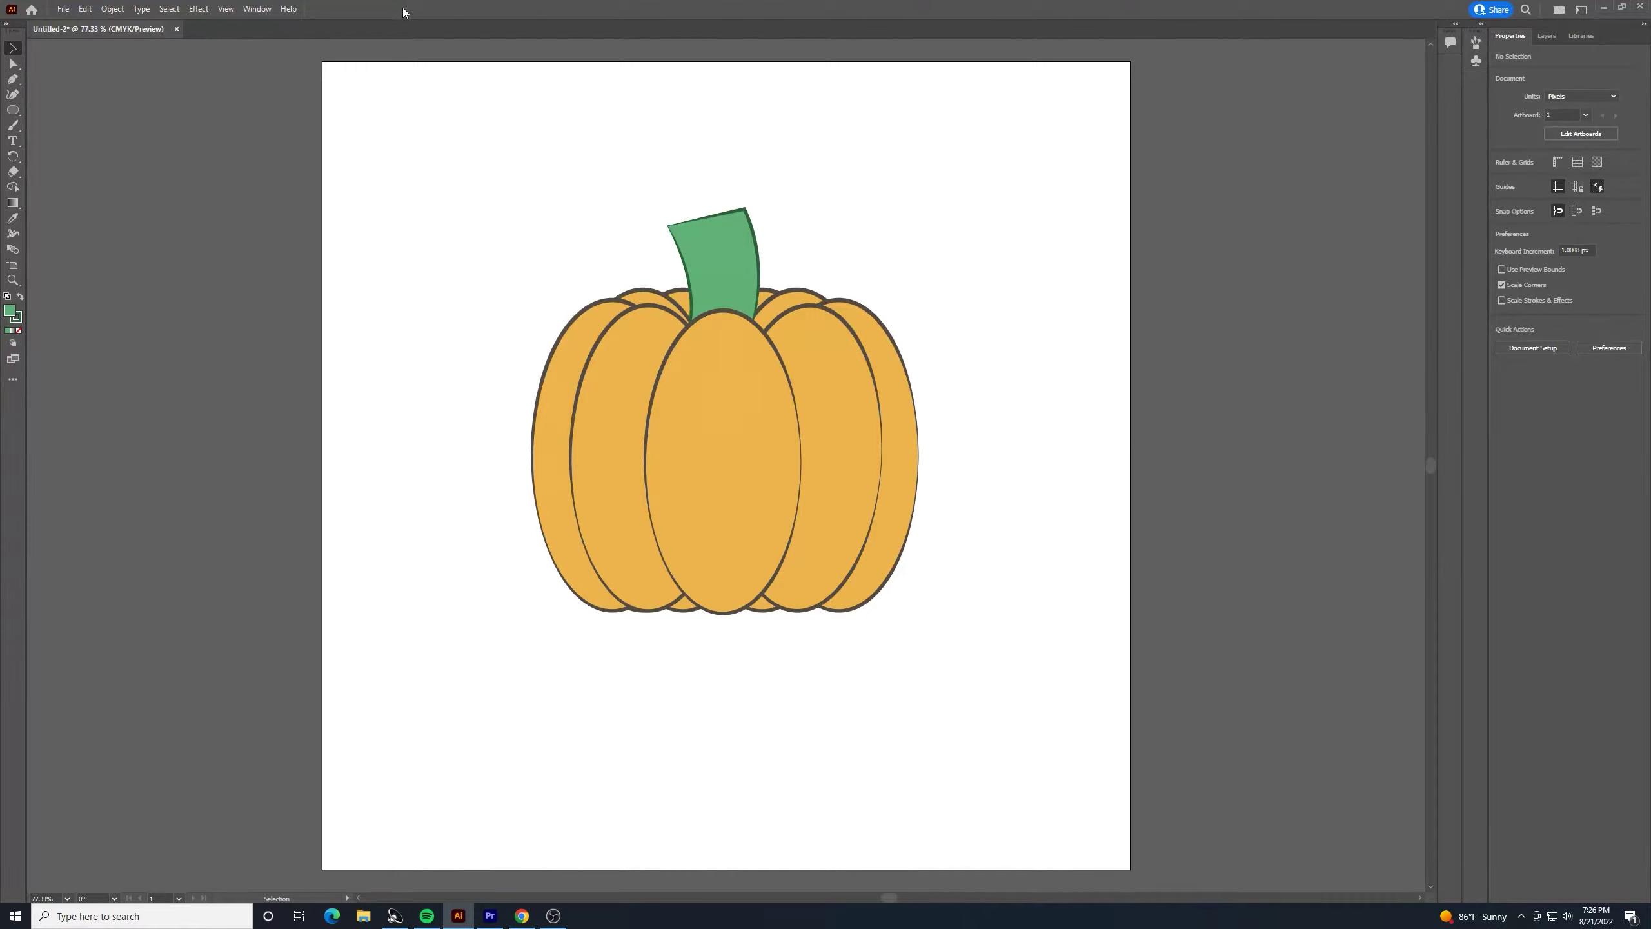
Draw an open curling tendril about 202 by 107 px with the Pen tool, ending at the stem's right side
key("p")
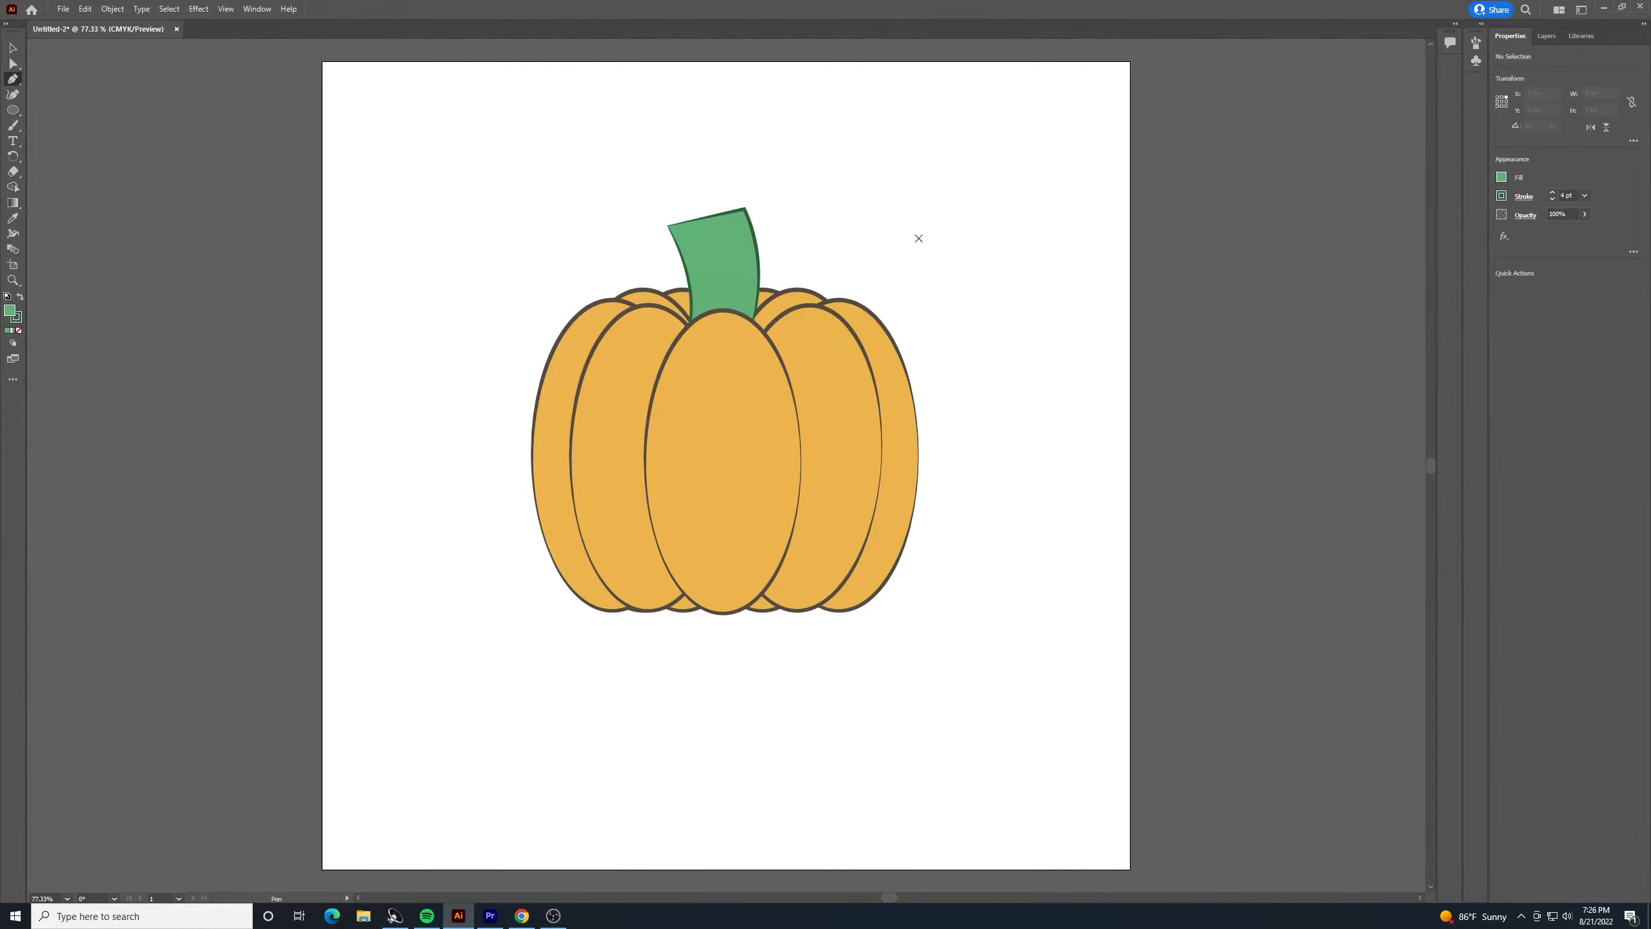
left_click(854, 242)
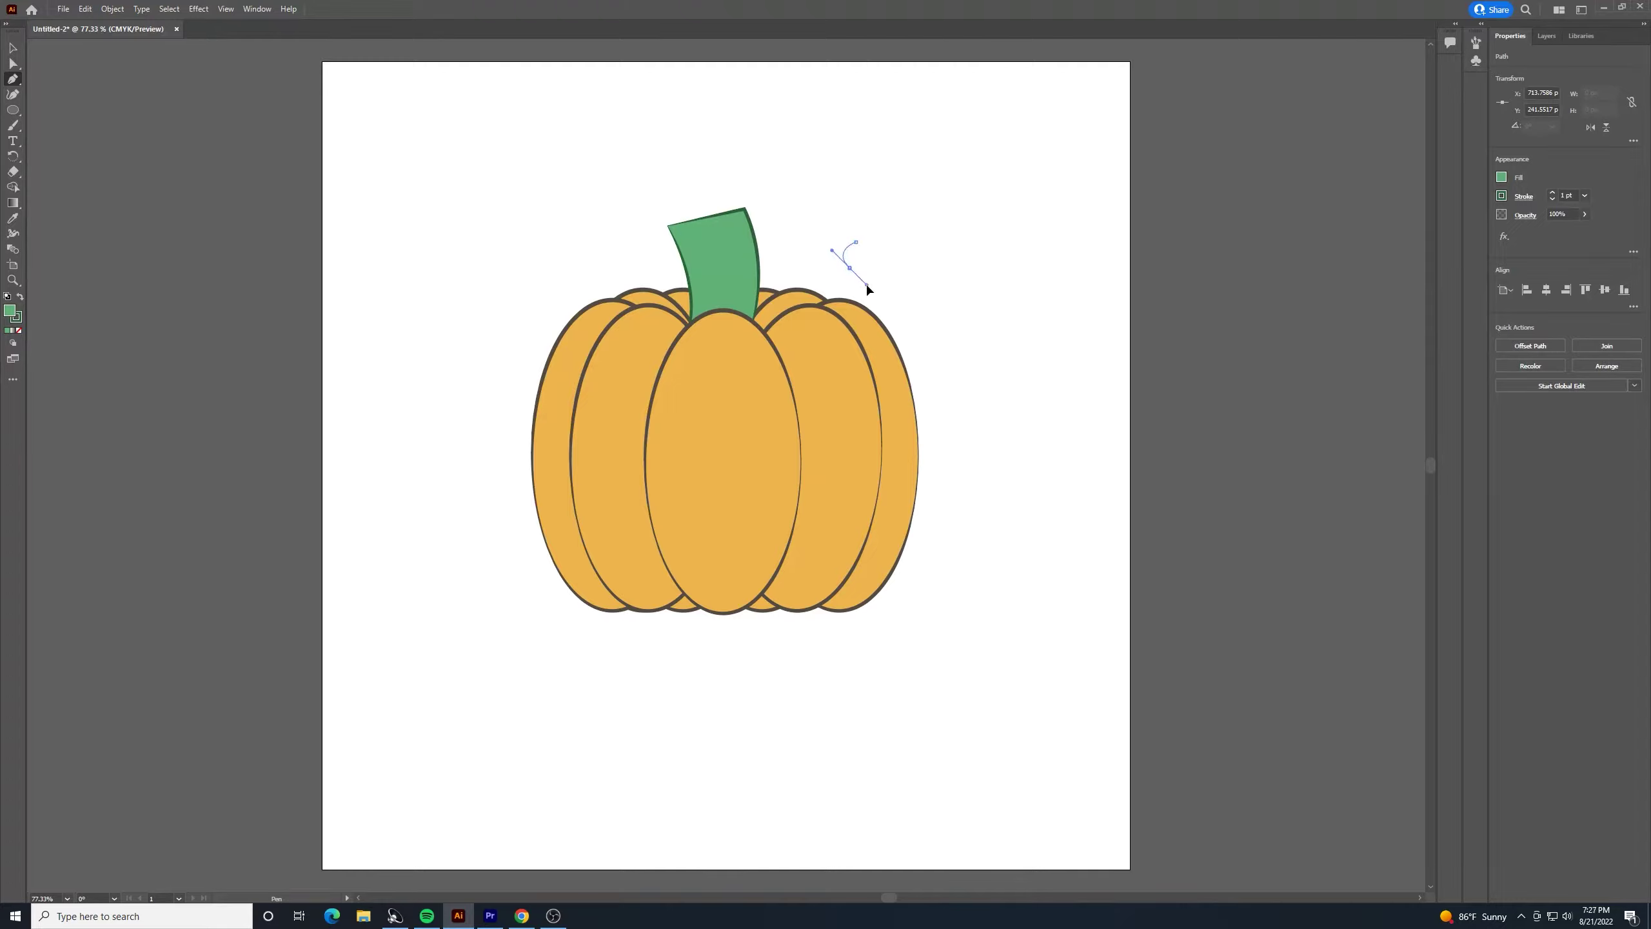
left_click_drag(866, 287, 866, 287)
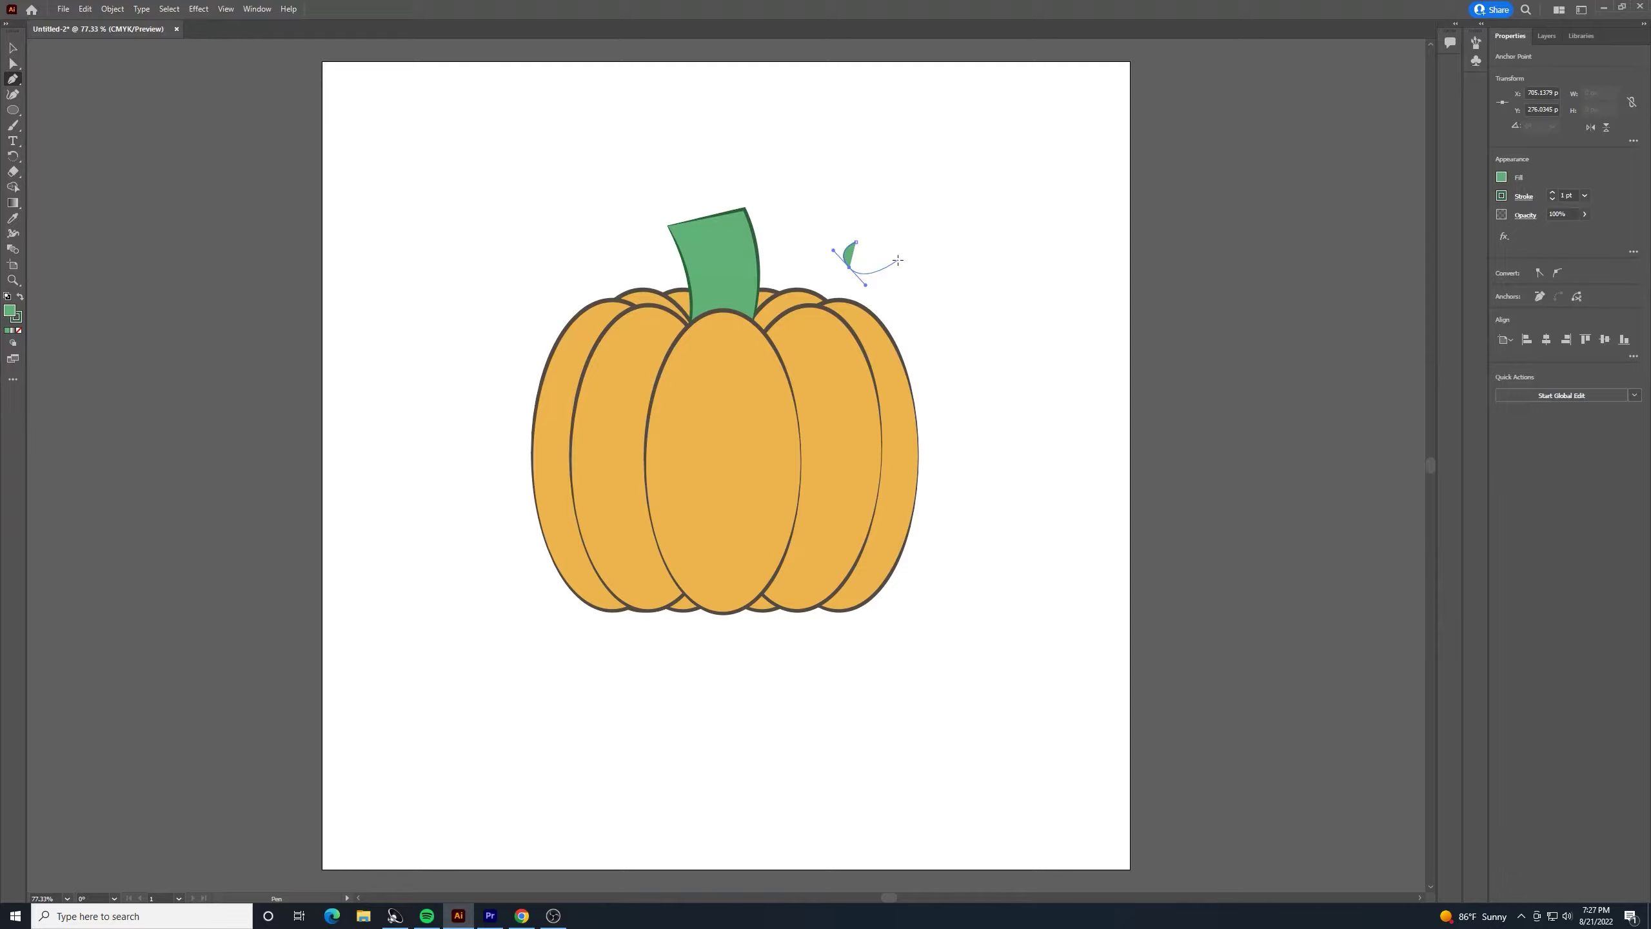
left_click(897, 260)
left_click_drag(857, 197, 774, 181)
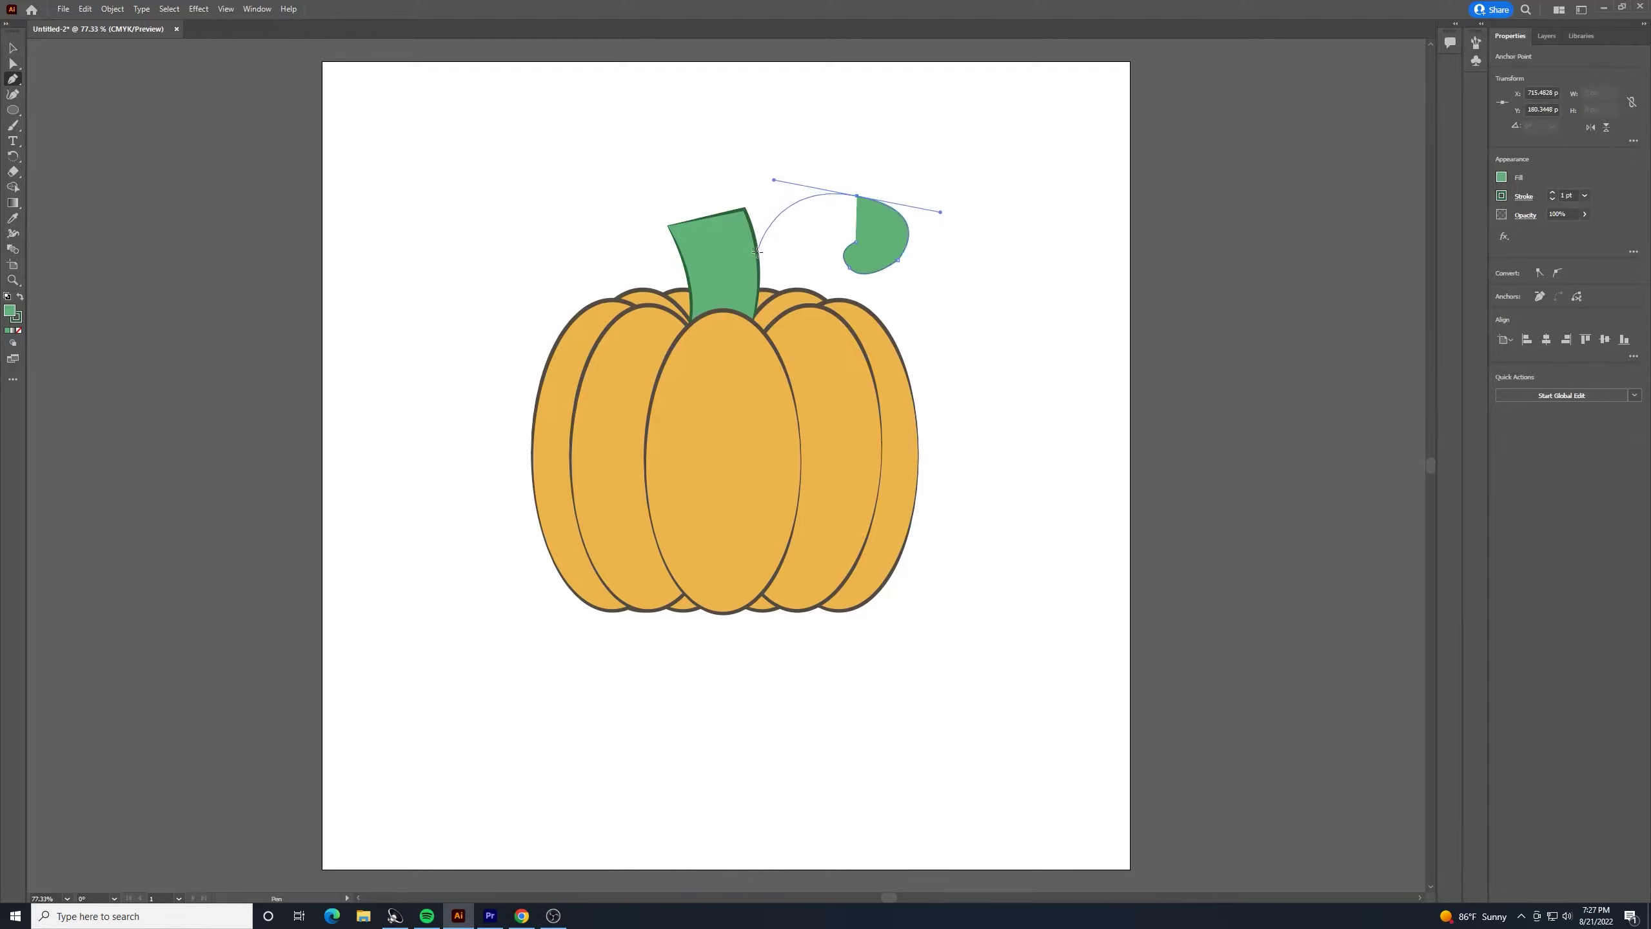
left_click(757, 252)
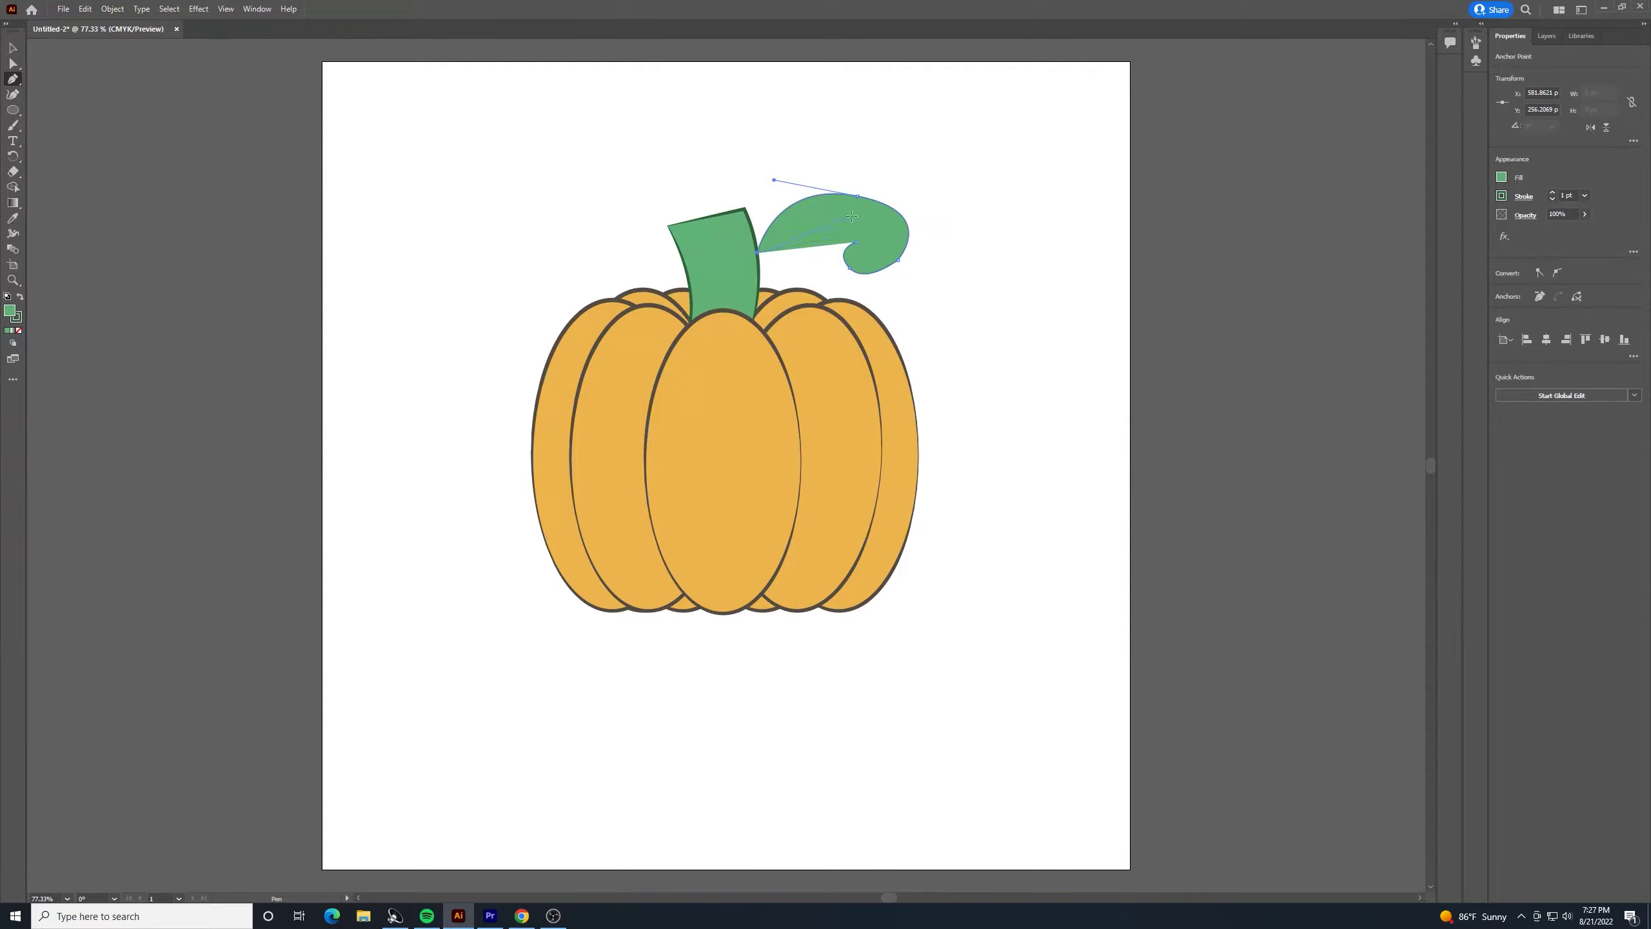
key("alt")
left_click(14, 50)
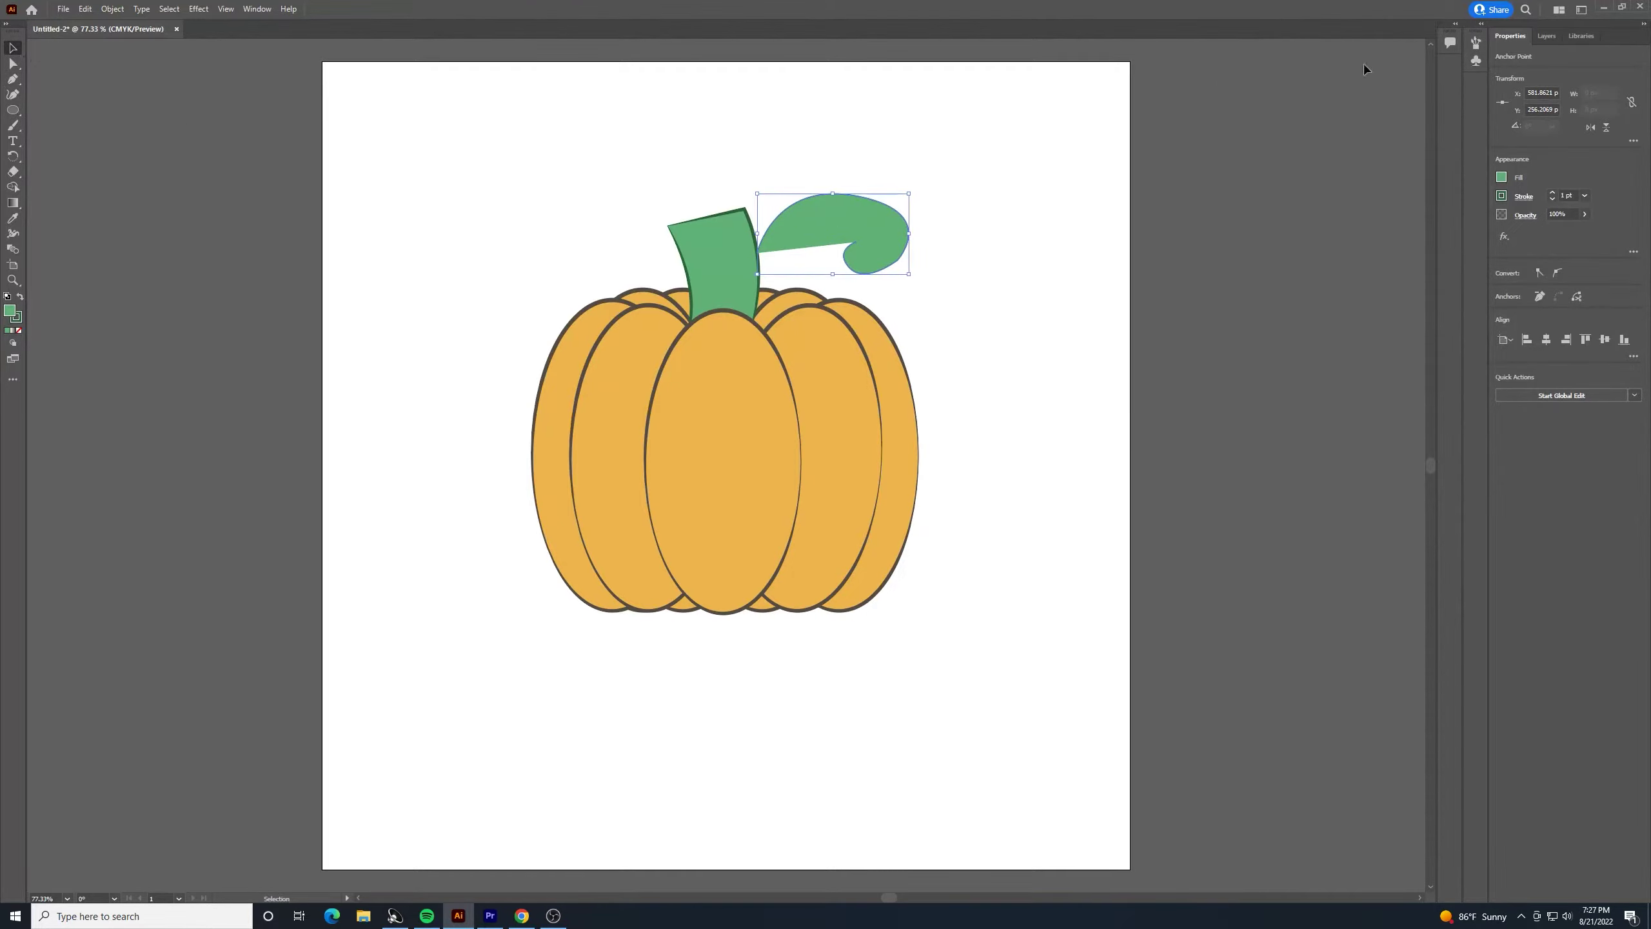
Remove the tendril's fill and set its stroke weight to 8 pt
left_click(1501, 178)
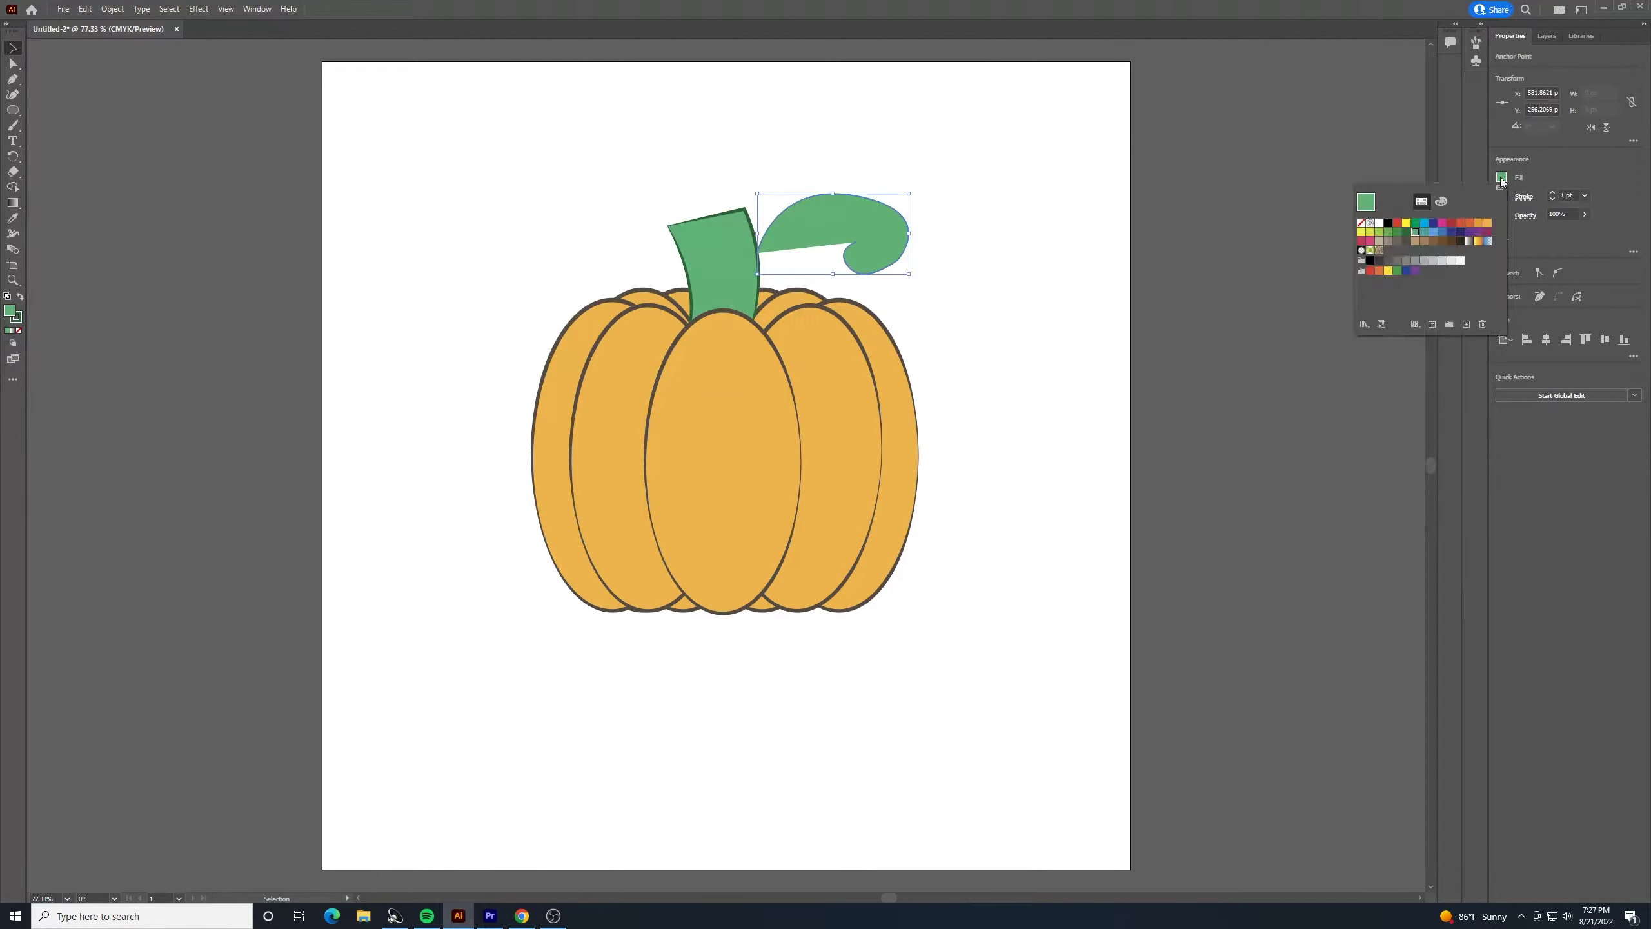
left_click(1360, 222)
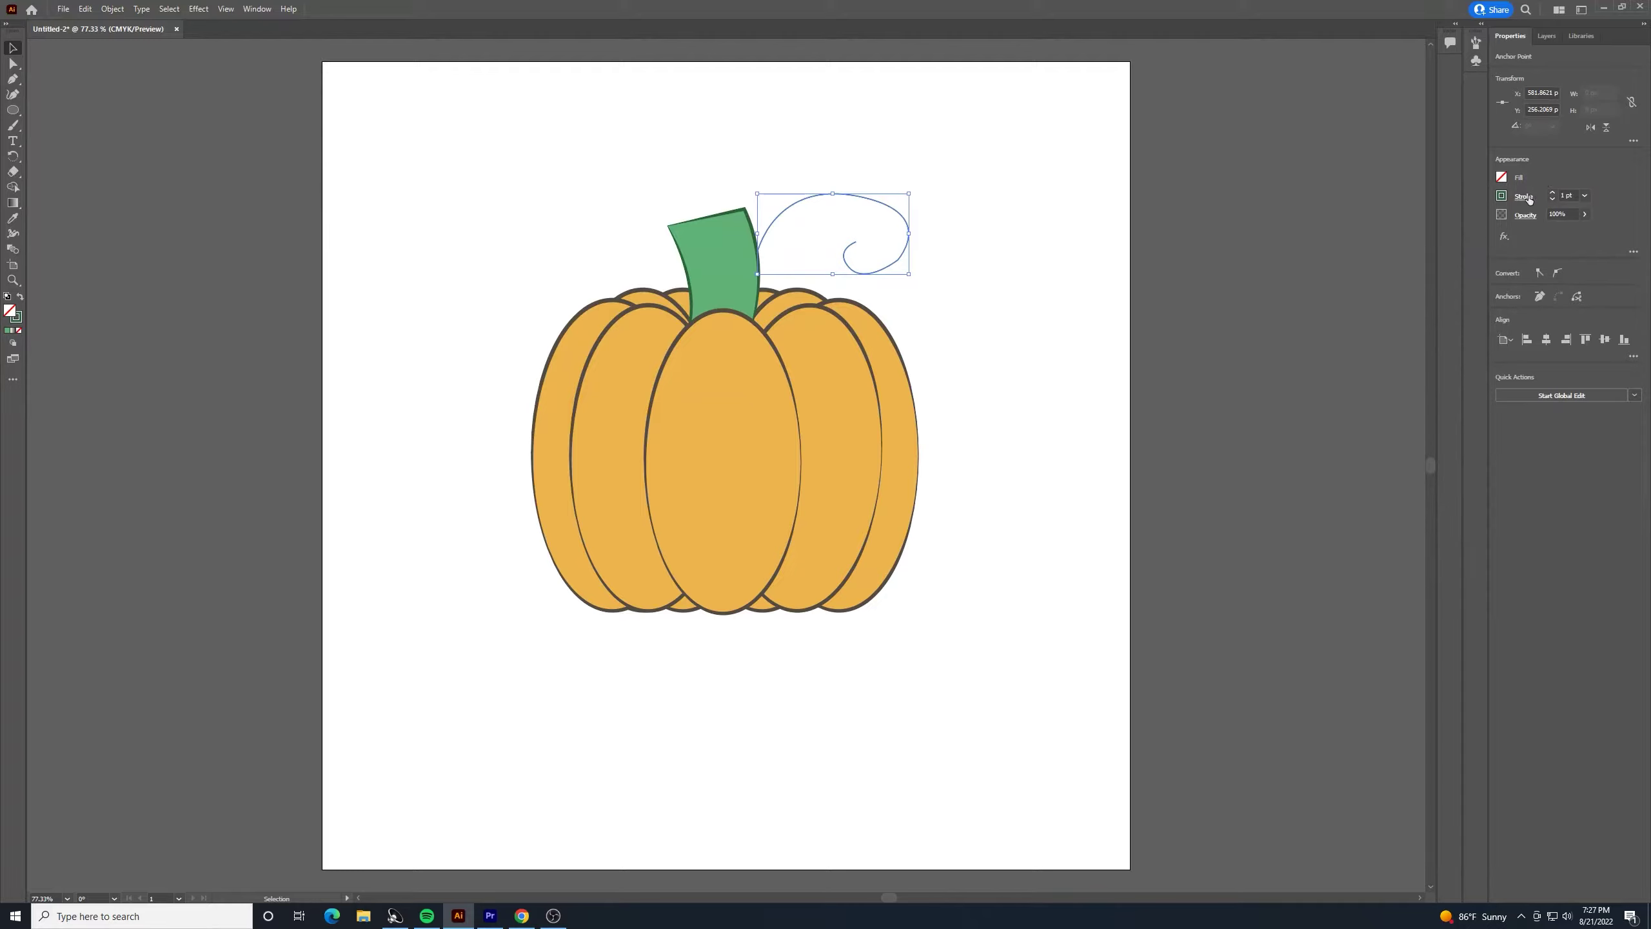
left_click(1525, 197)
left_click(1439, 209)
left_click(1439, 210)
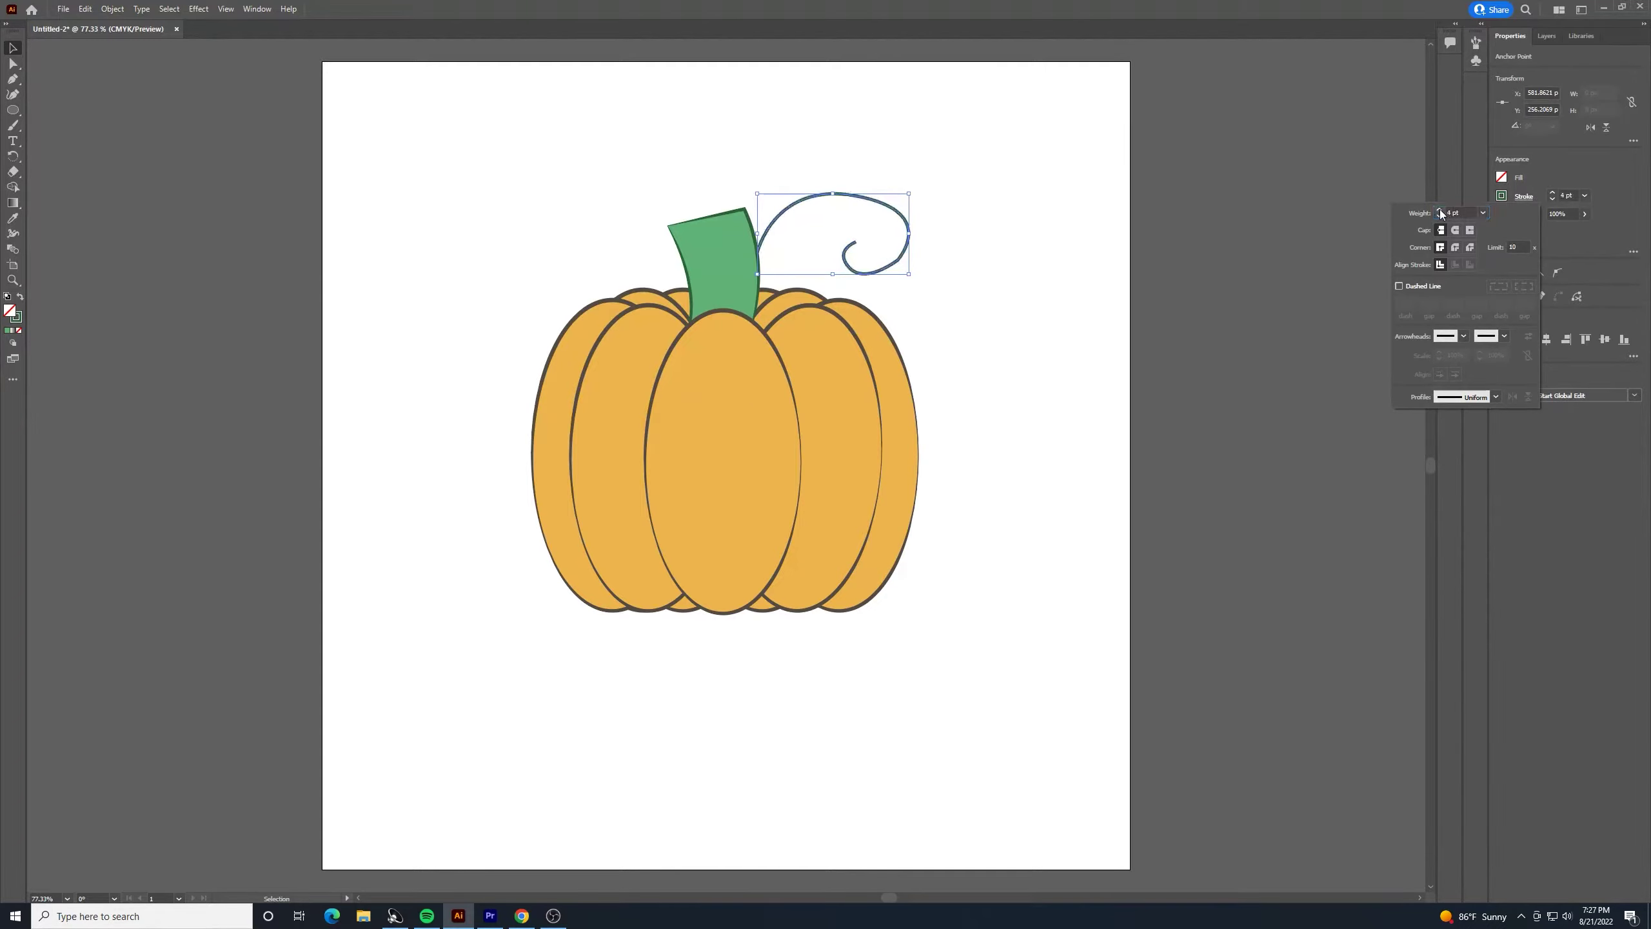
left_click(1438, 210)
left_click(1438, 210)
left_click(1438, 210)
left_click(1439, 209)
left_click(1439, 210)
left_click(946, 253)
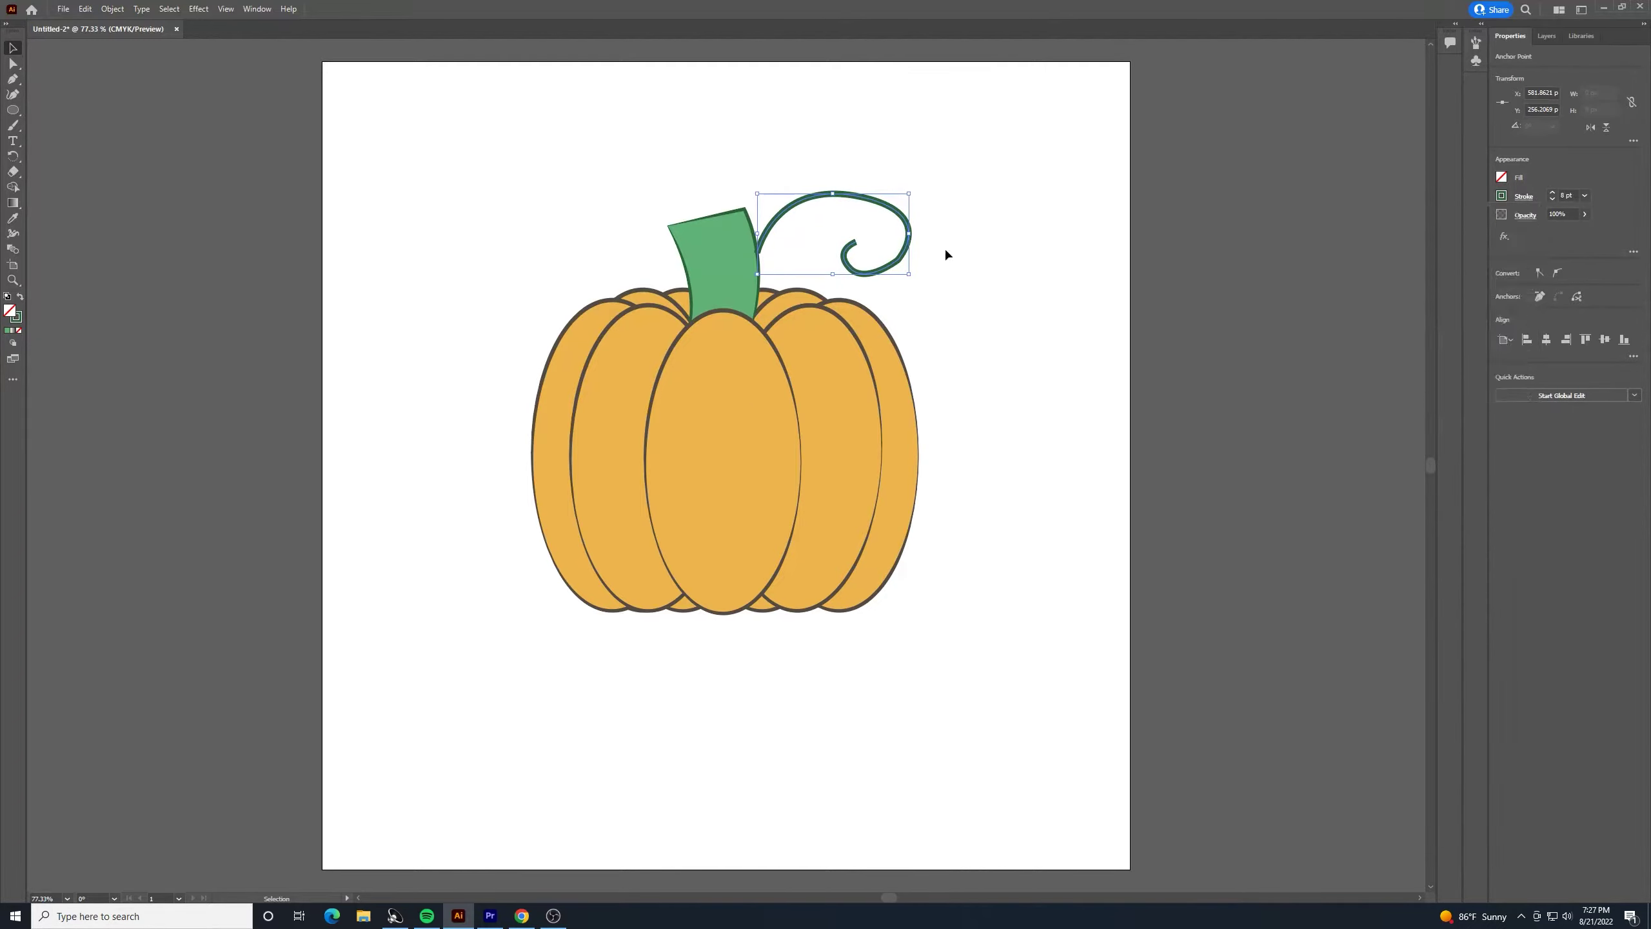
left_click(984, 249)
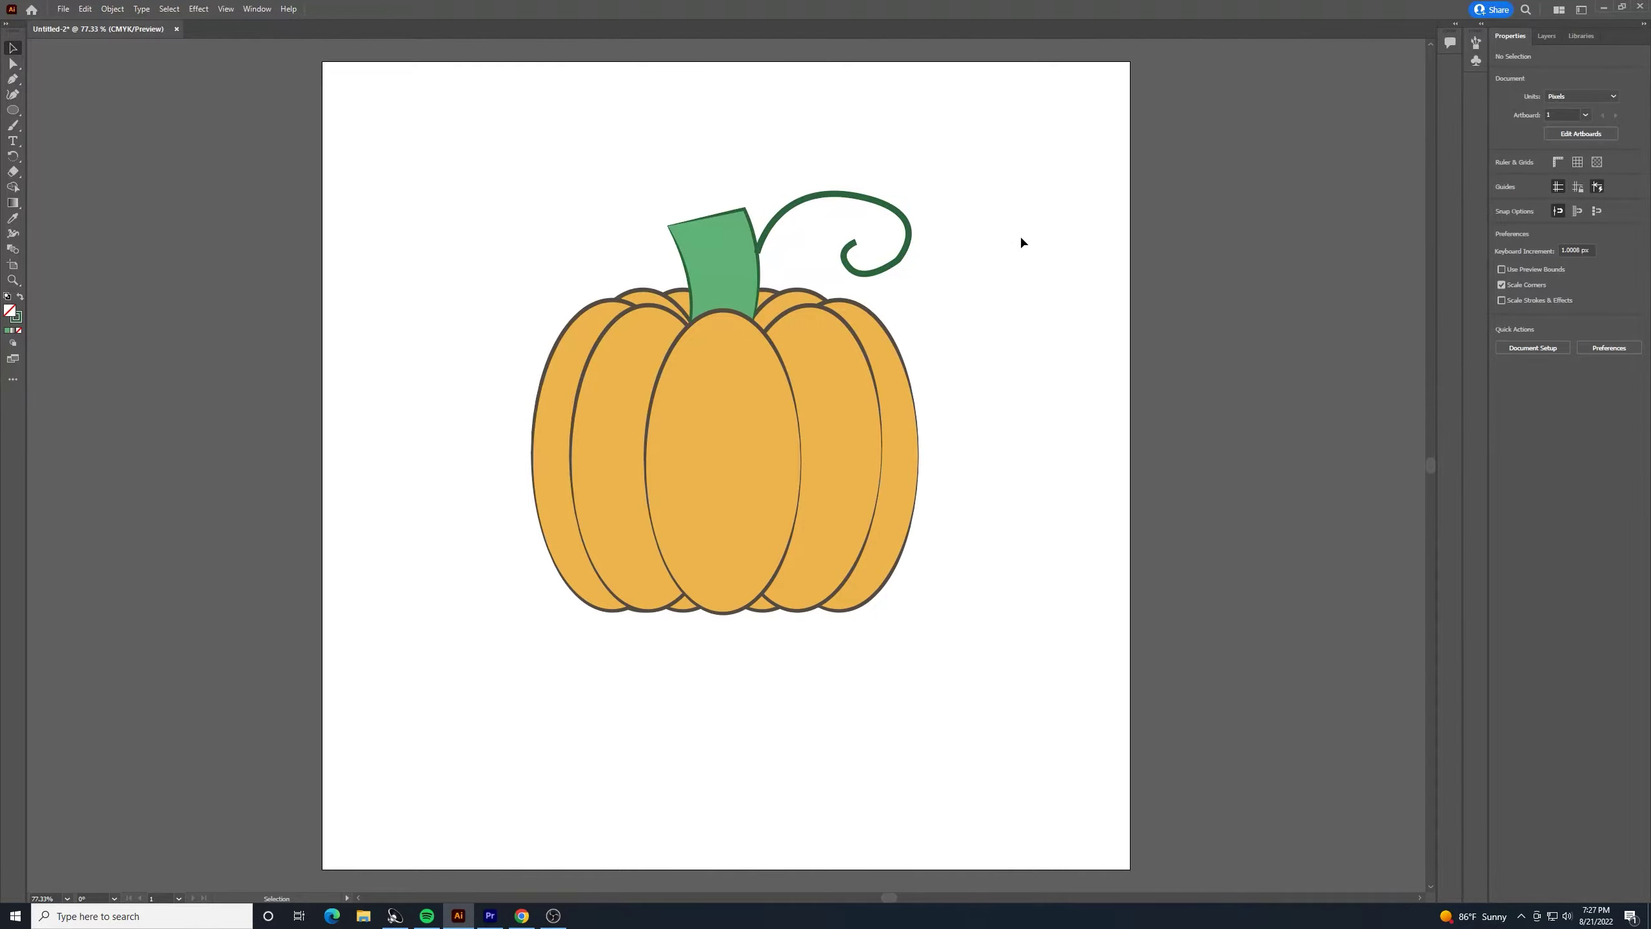
Apply the wedge-shaped tapered width profile to the tendril and set its stroke weight to 13 pt
left_click(910, 233)
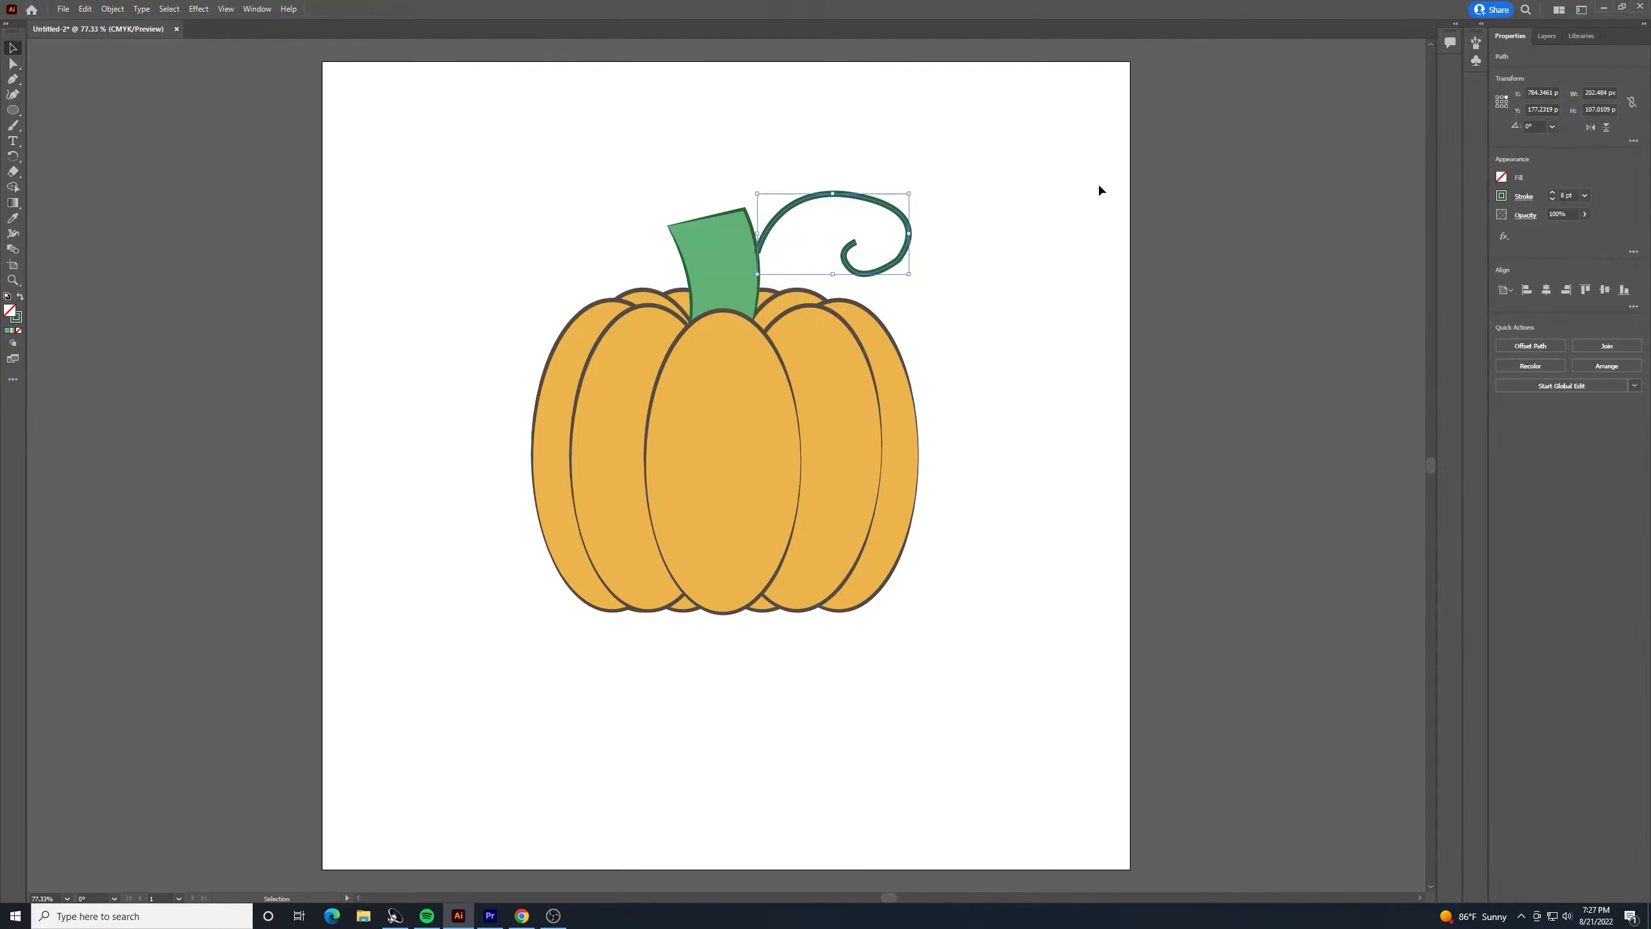
left_click(1517, 198)
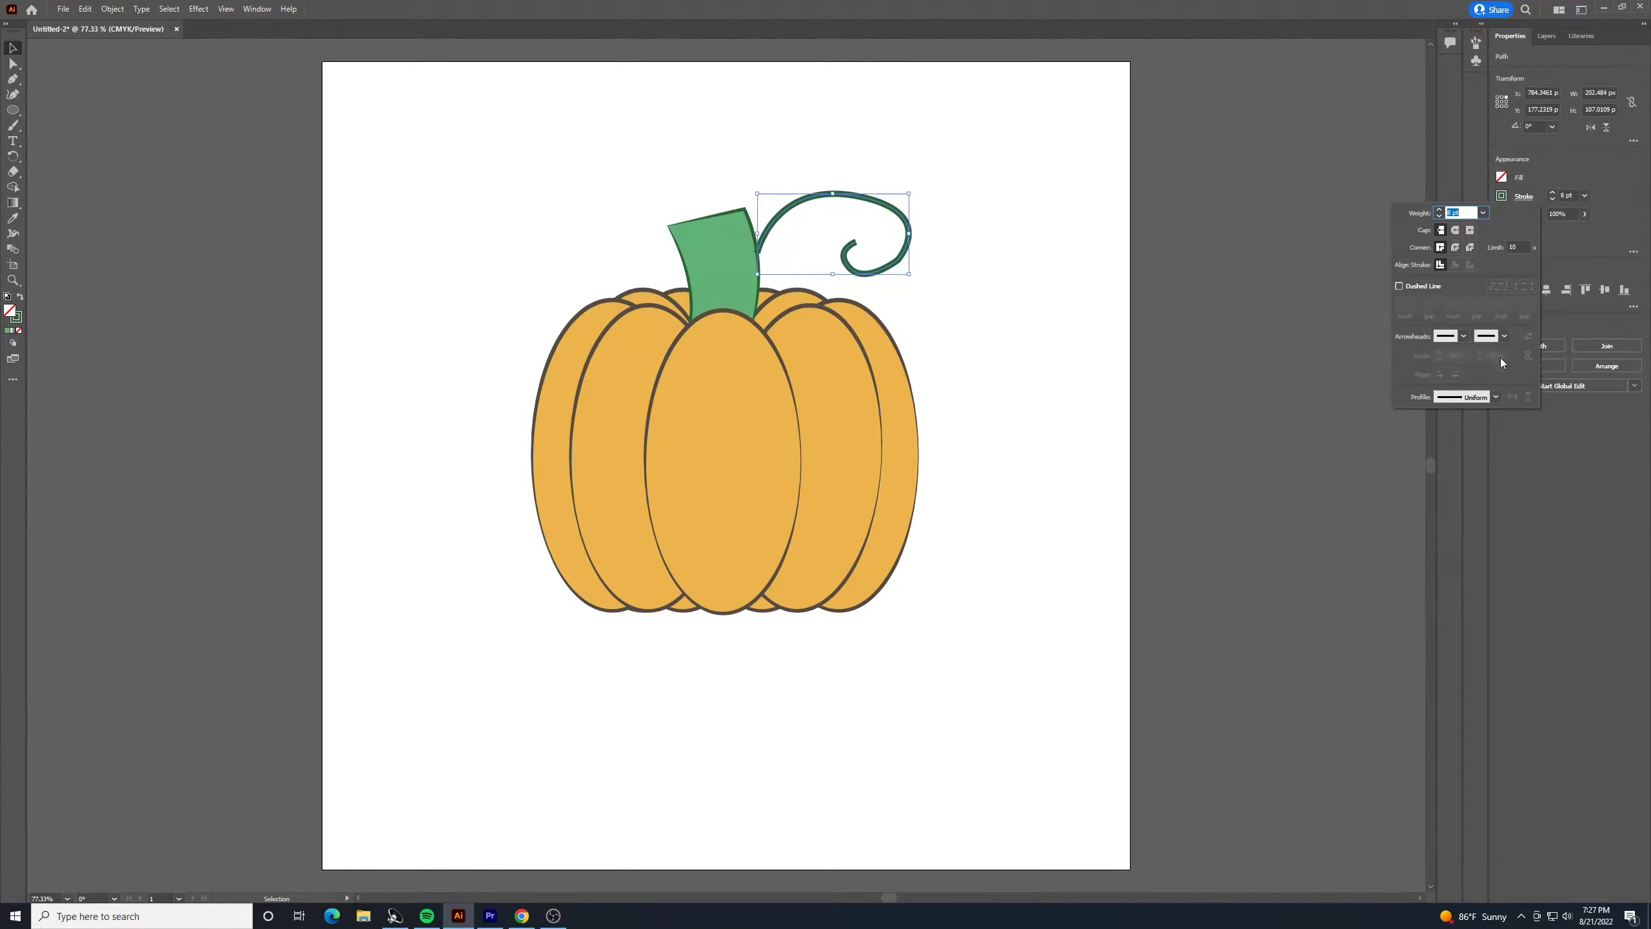
left_click(1496, 397)
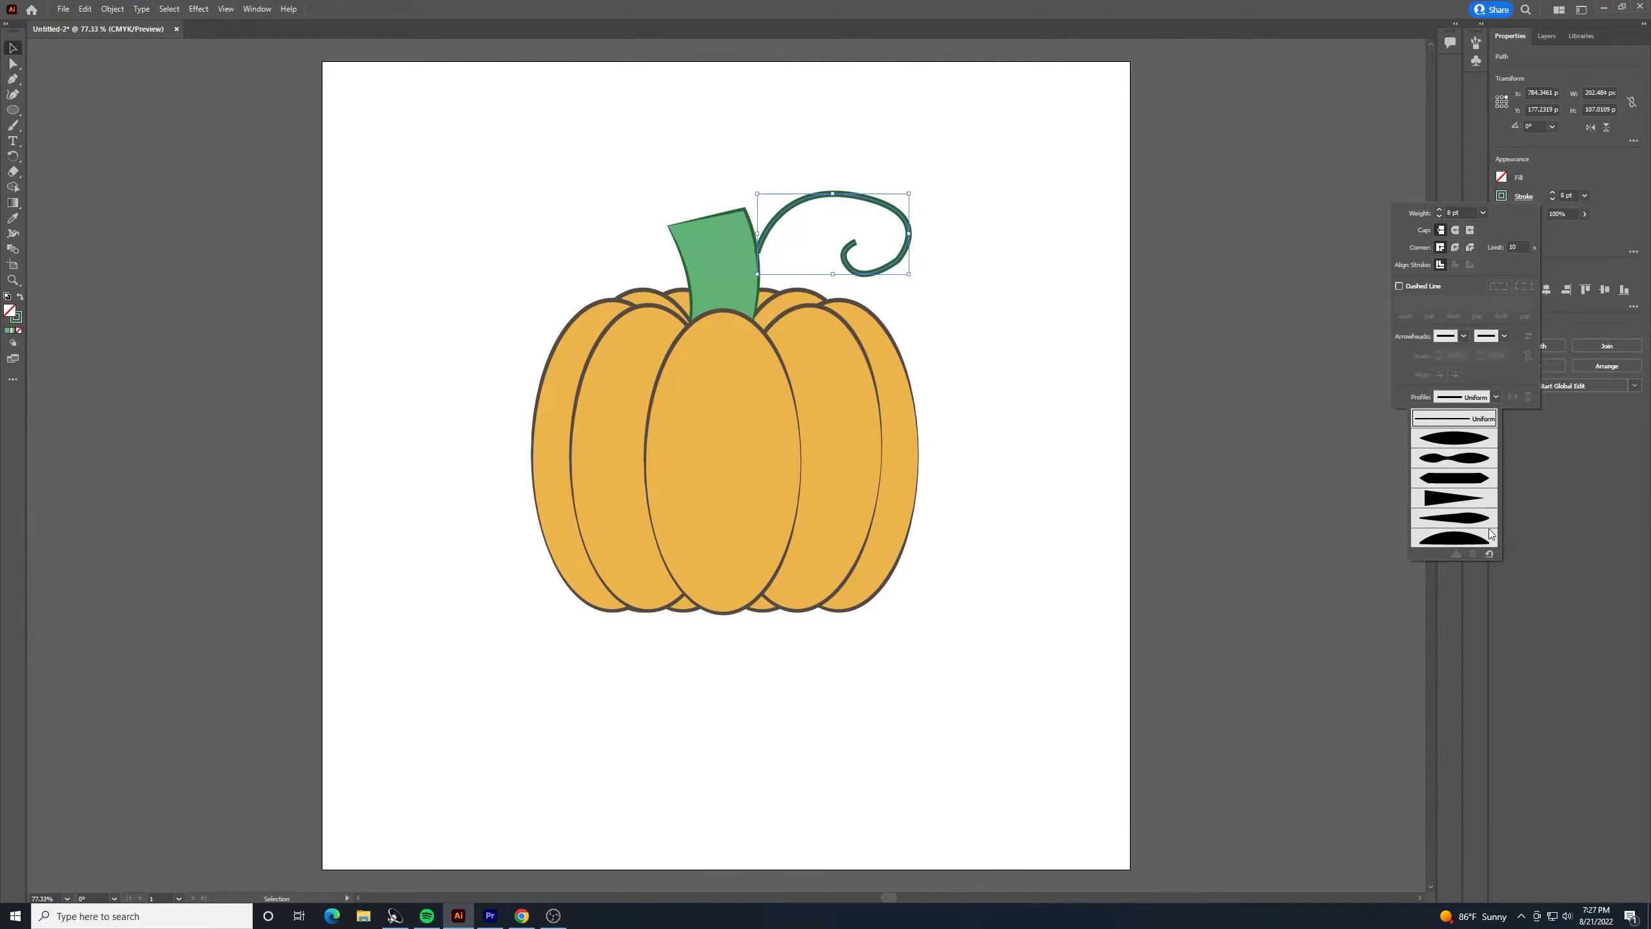
left_click(1435, 498)
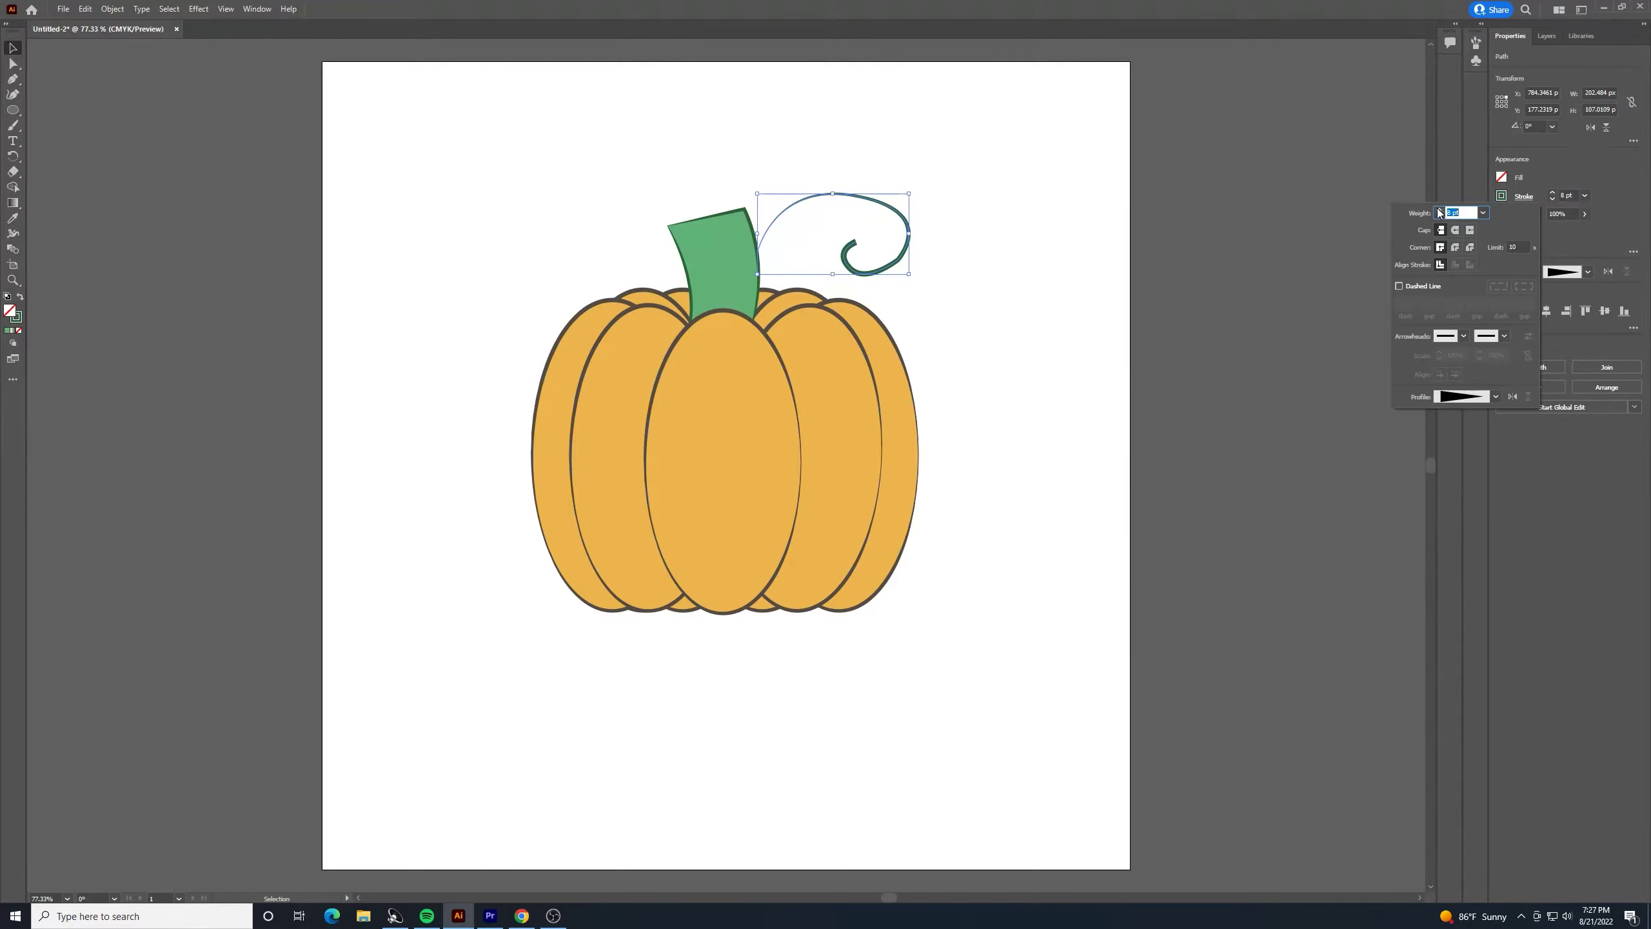
left_click(1440, 211)
left_click(1440, 211)
left_click(1440, 211)
left_click(1440, 211)
left_click(1439, 211)
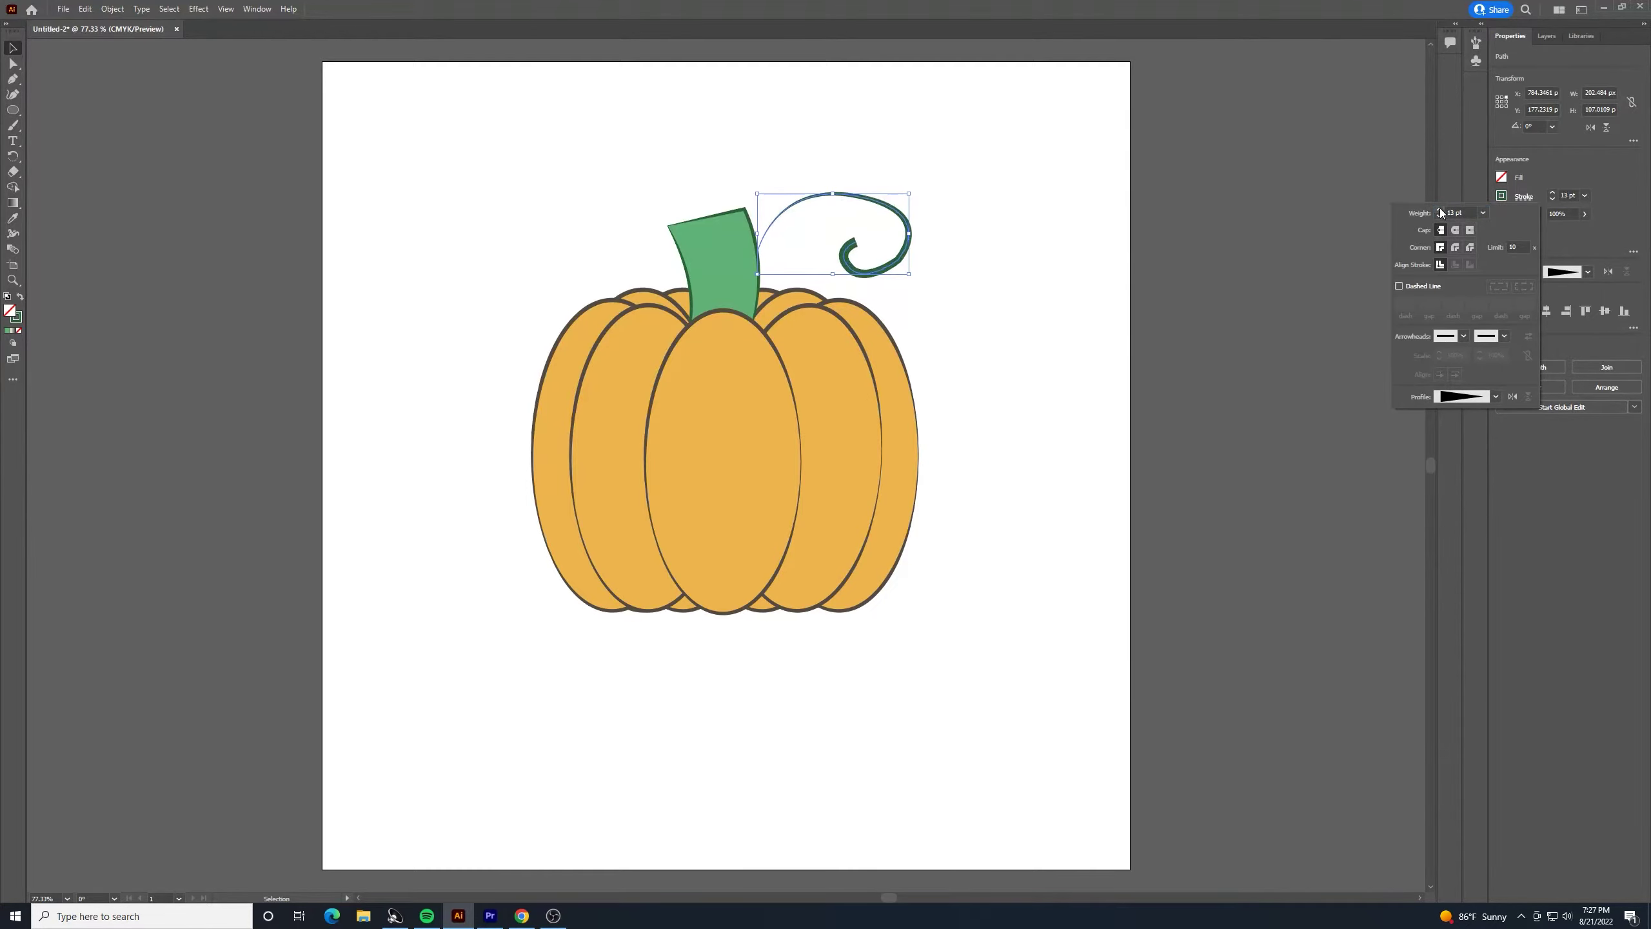
Change the tendril's width profile to the elongated teardrop taper and flip it along the path
left_click(1495, 397)
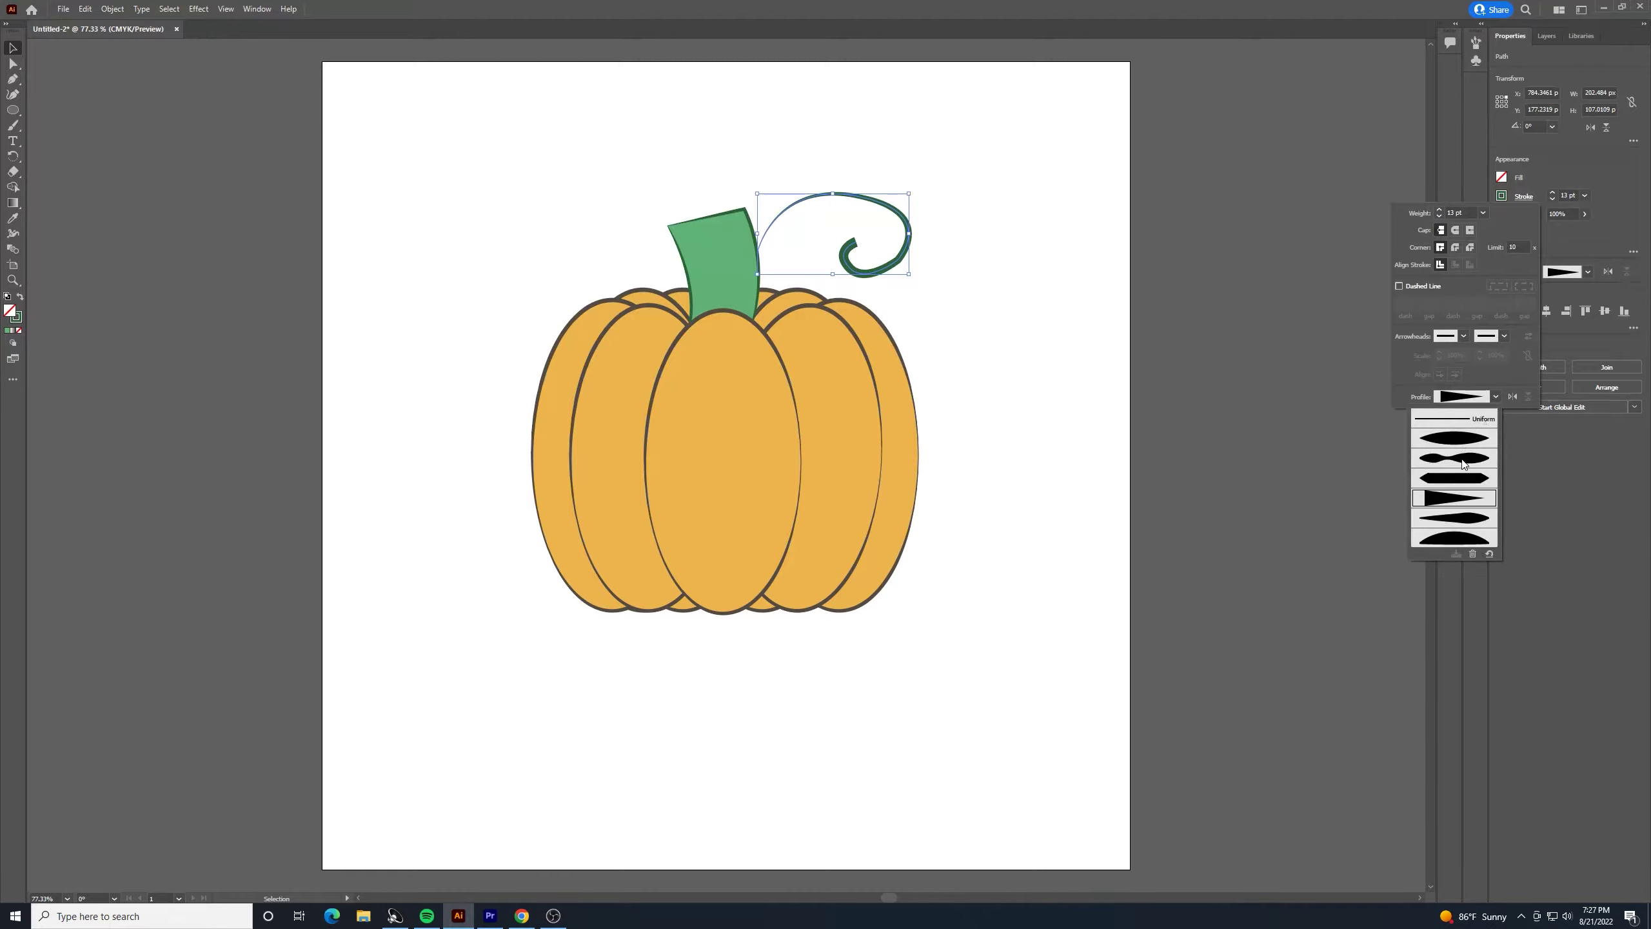
left_click(1456, 518)
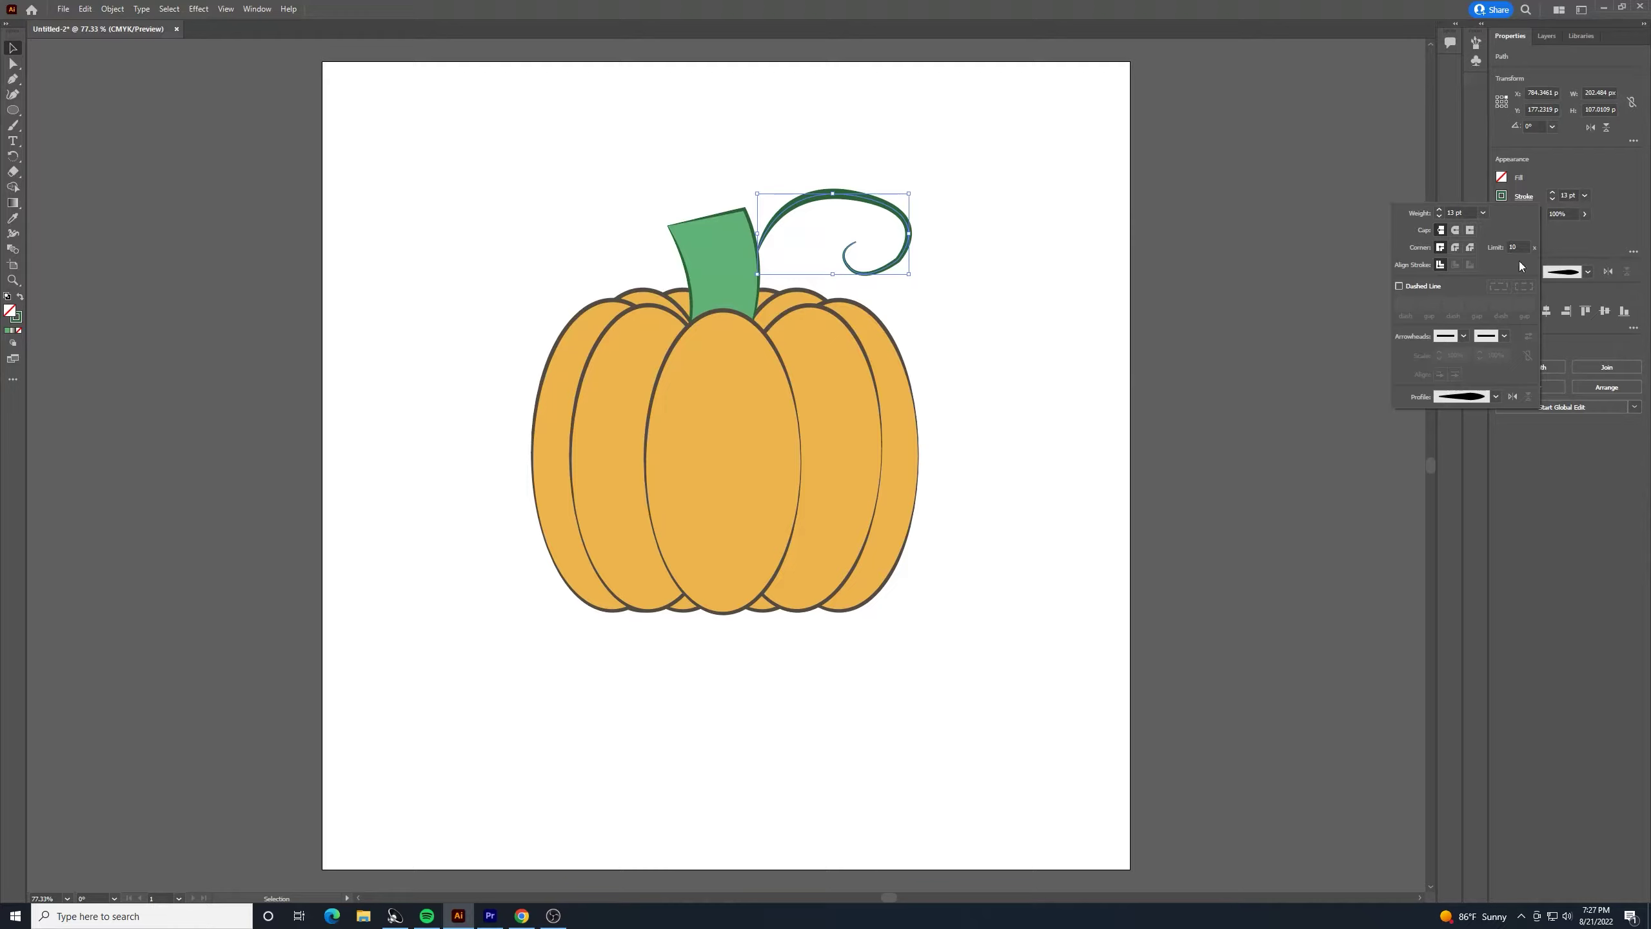
left_click(1607, 272)
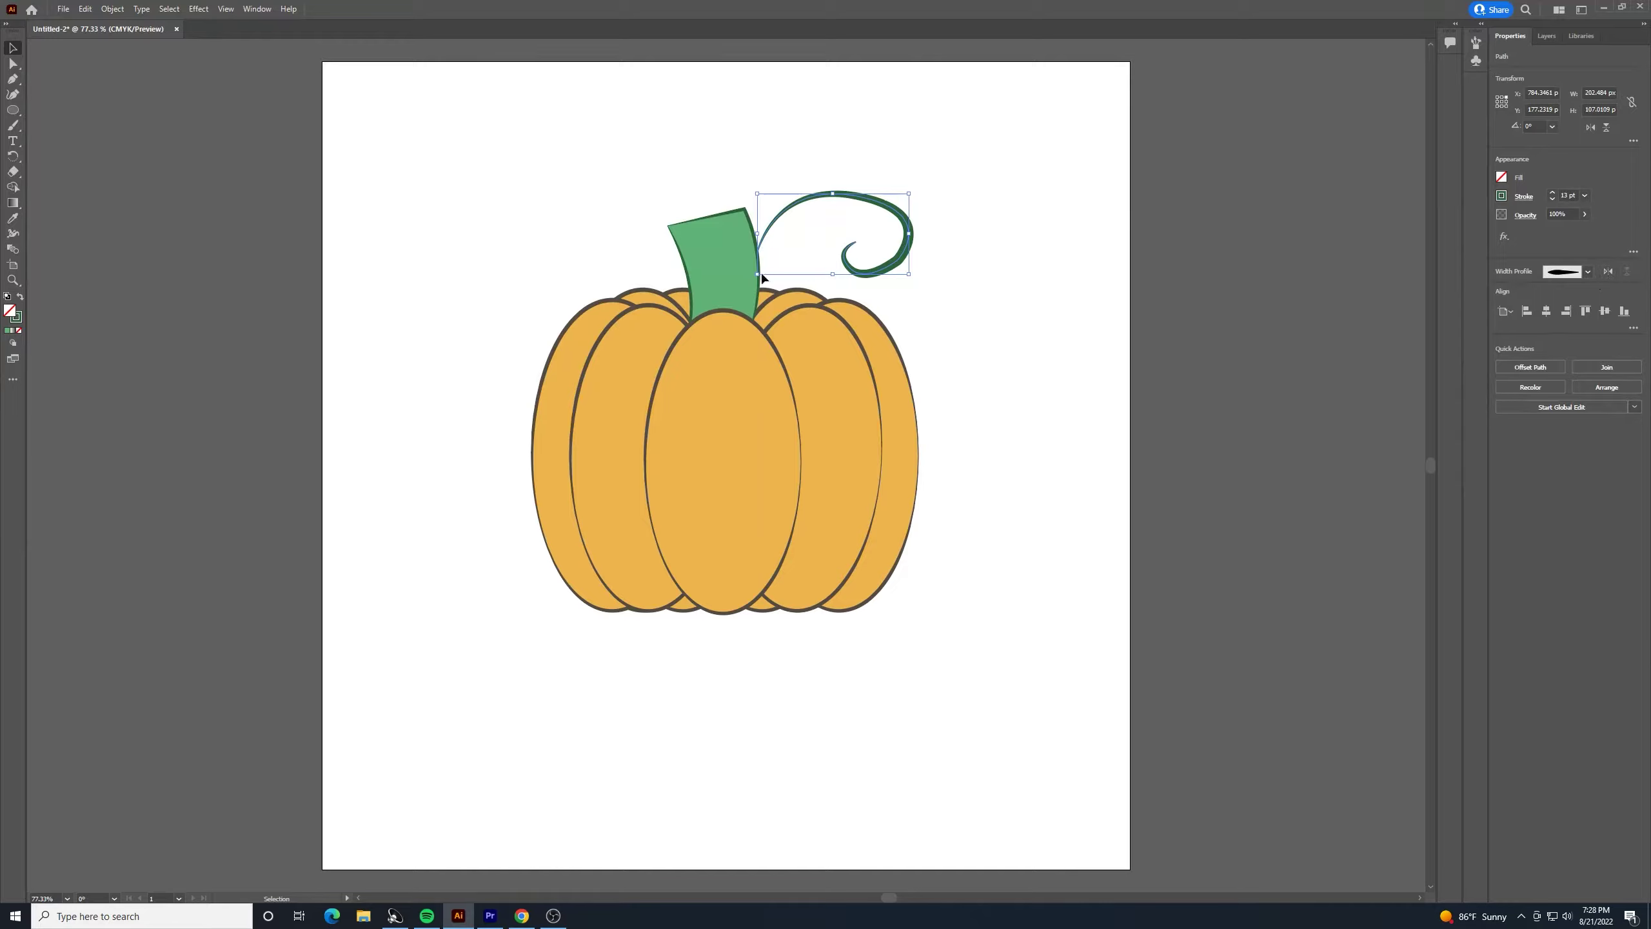
left_click(947, 245)
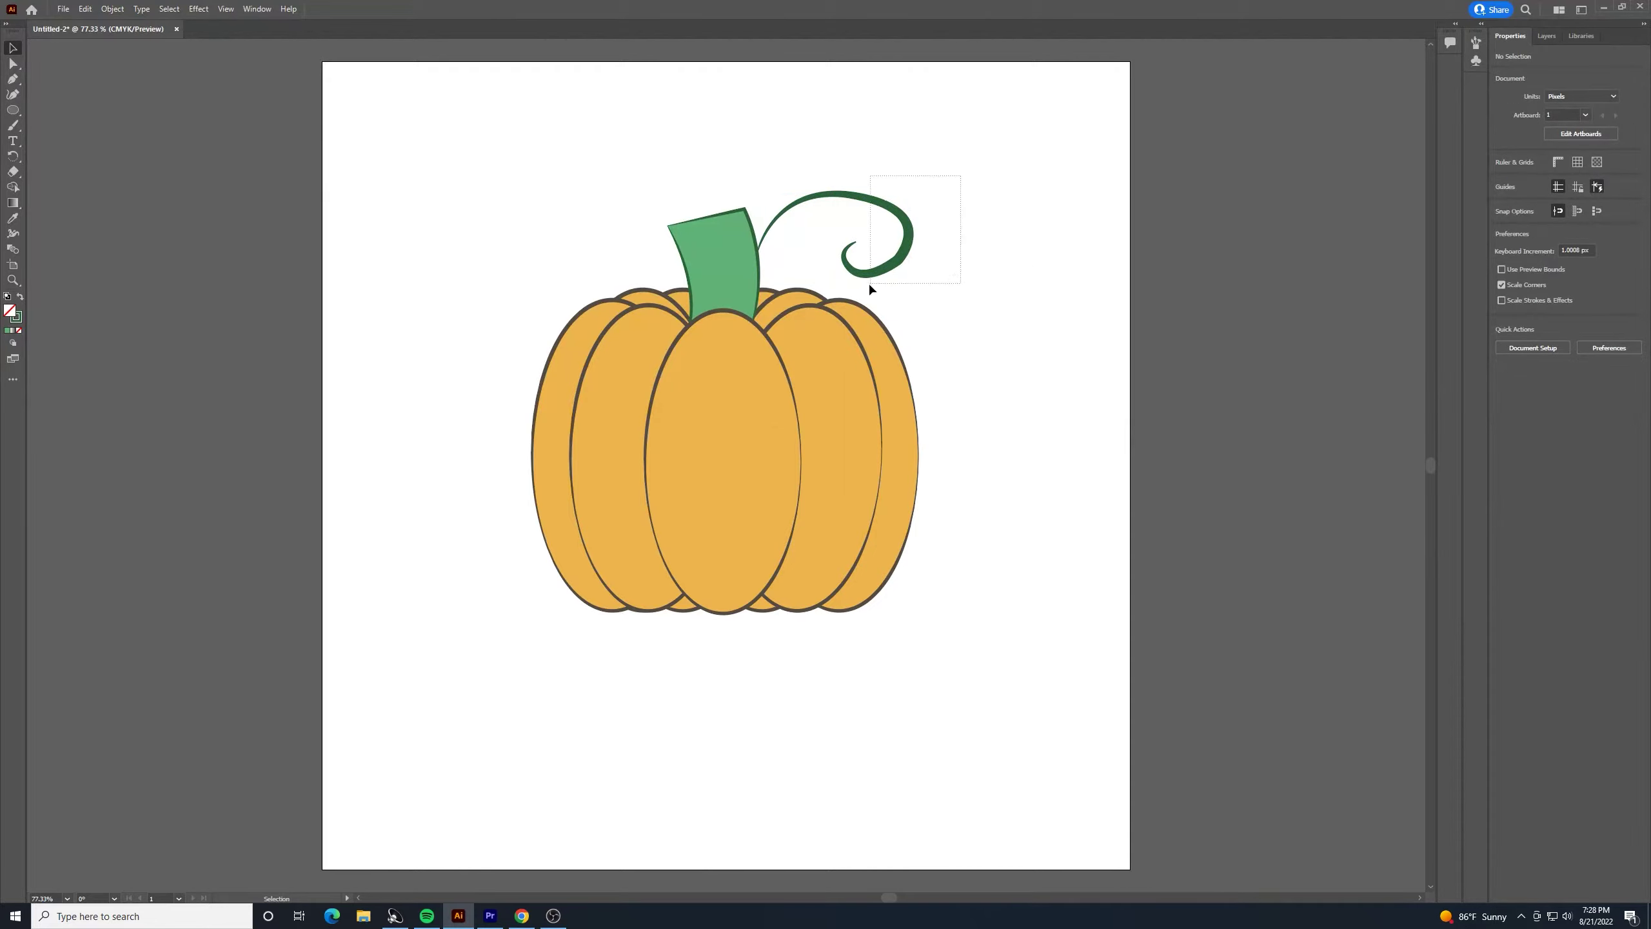
Reshape the tendril's lower curl by slightly lowering the direction handle of its curve with the Direct Selection tool
left_click(907, 263)
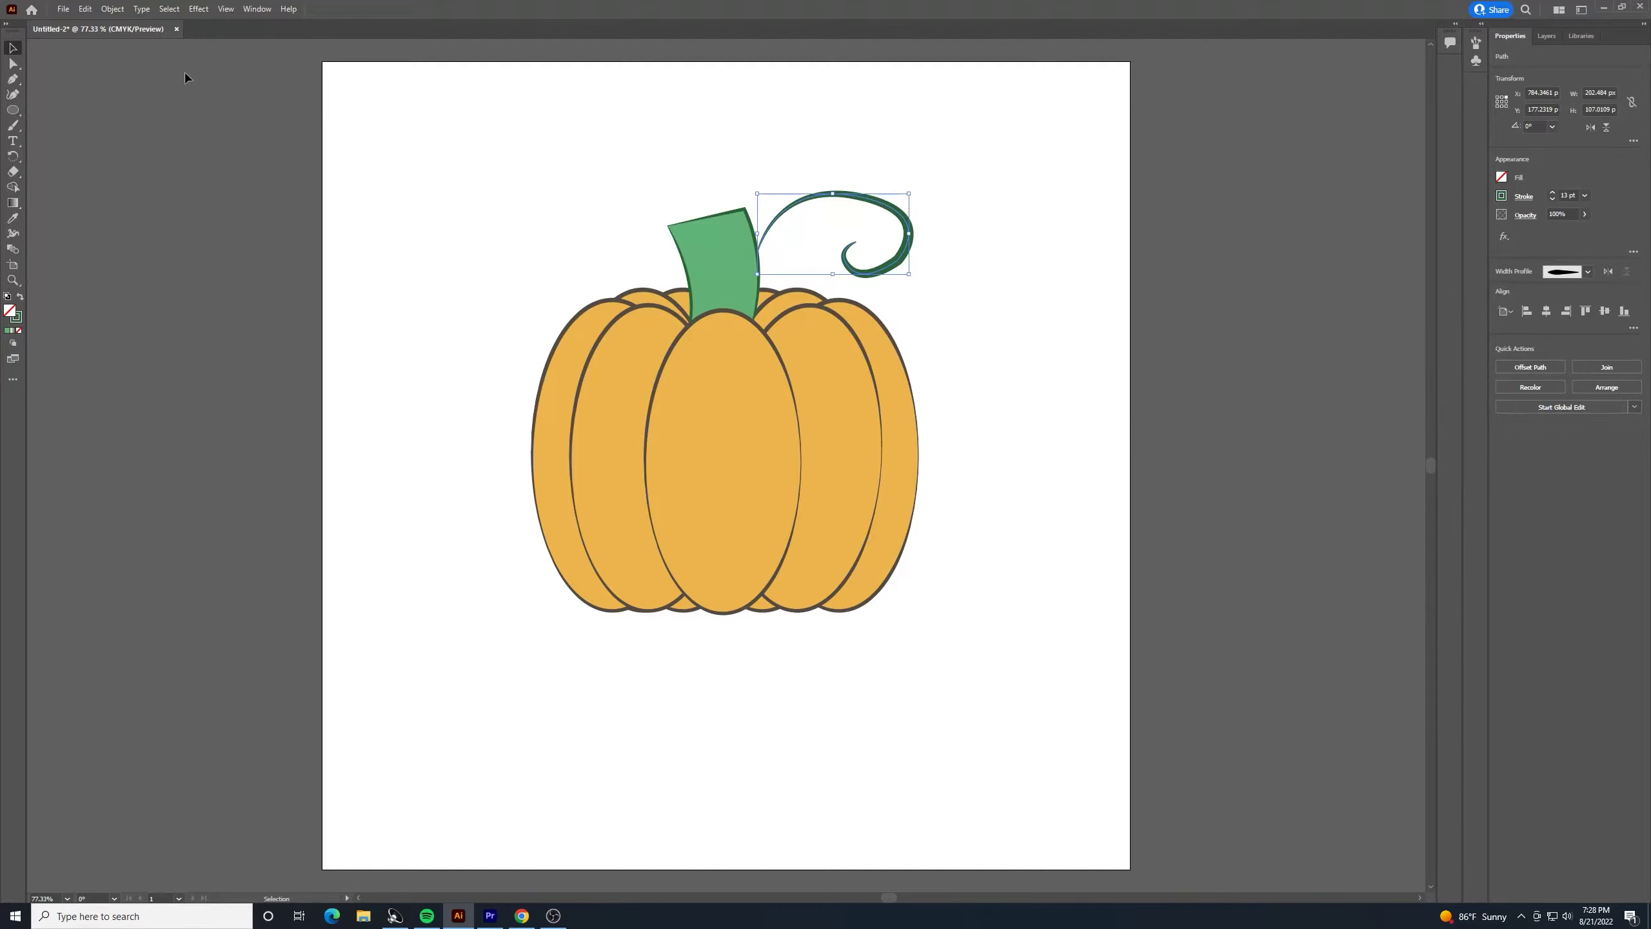
left_click(13, 63)
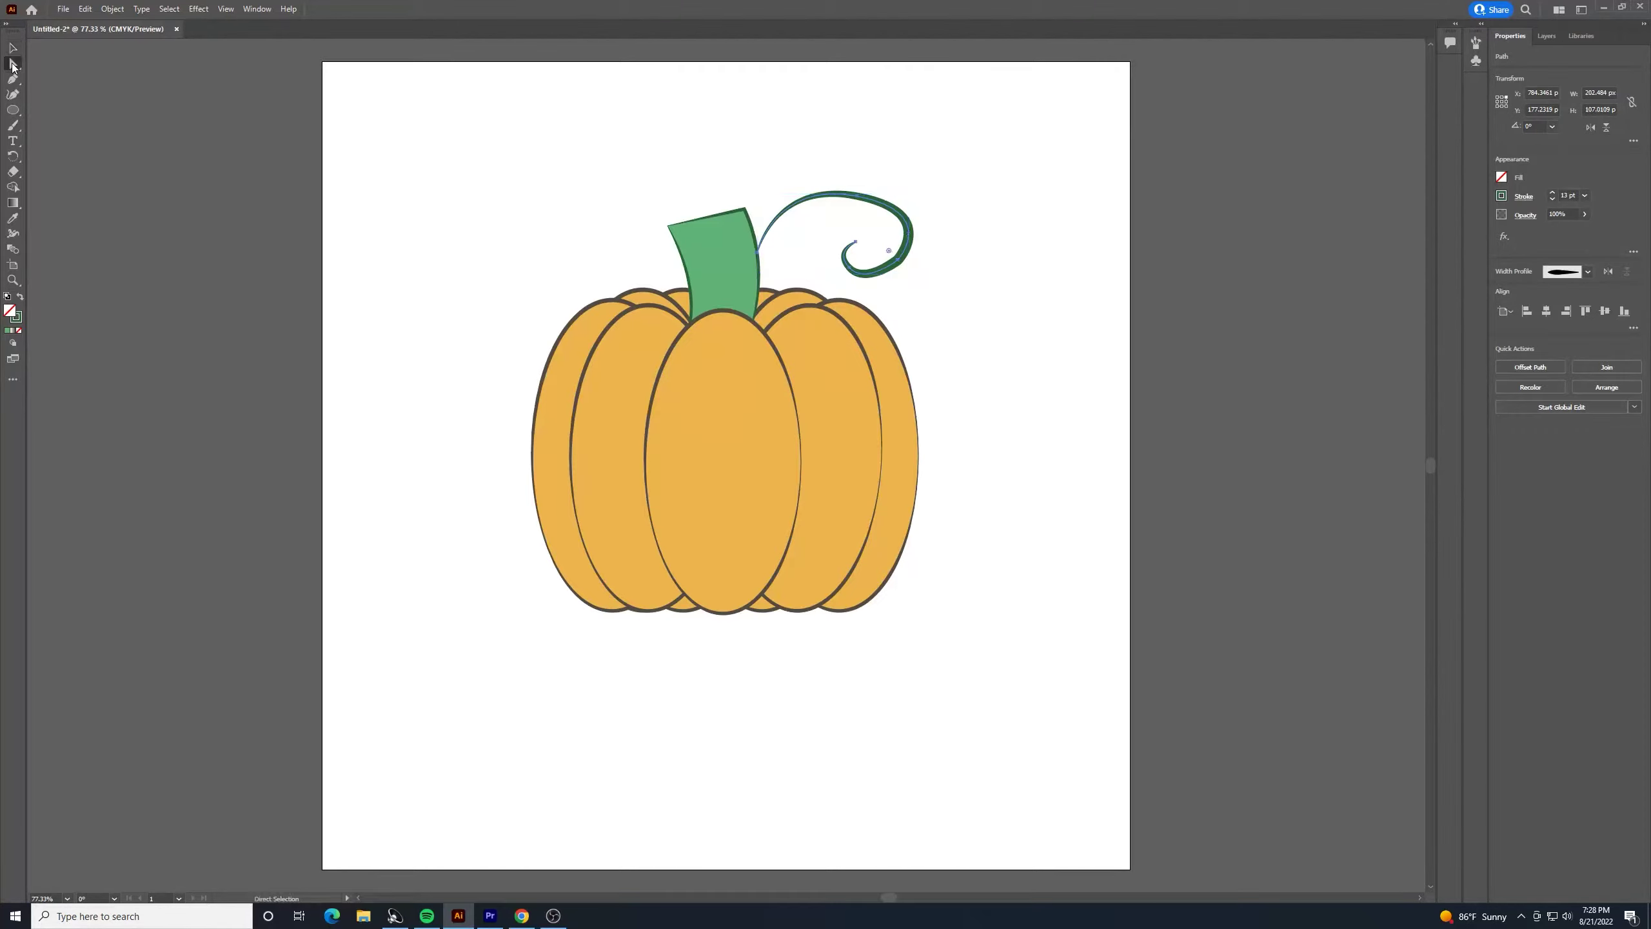
left_click(898, 259)
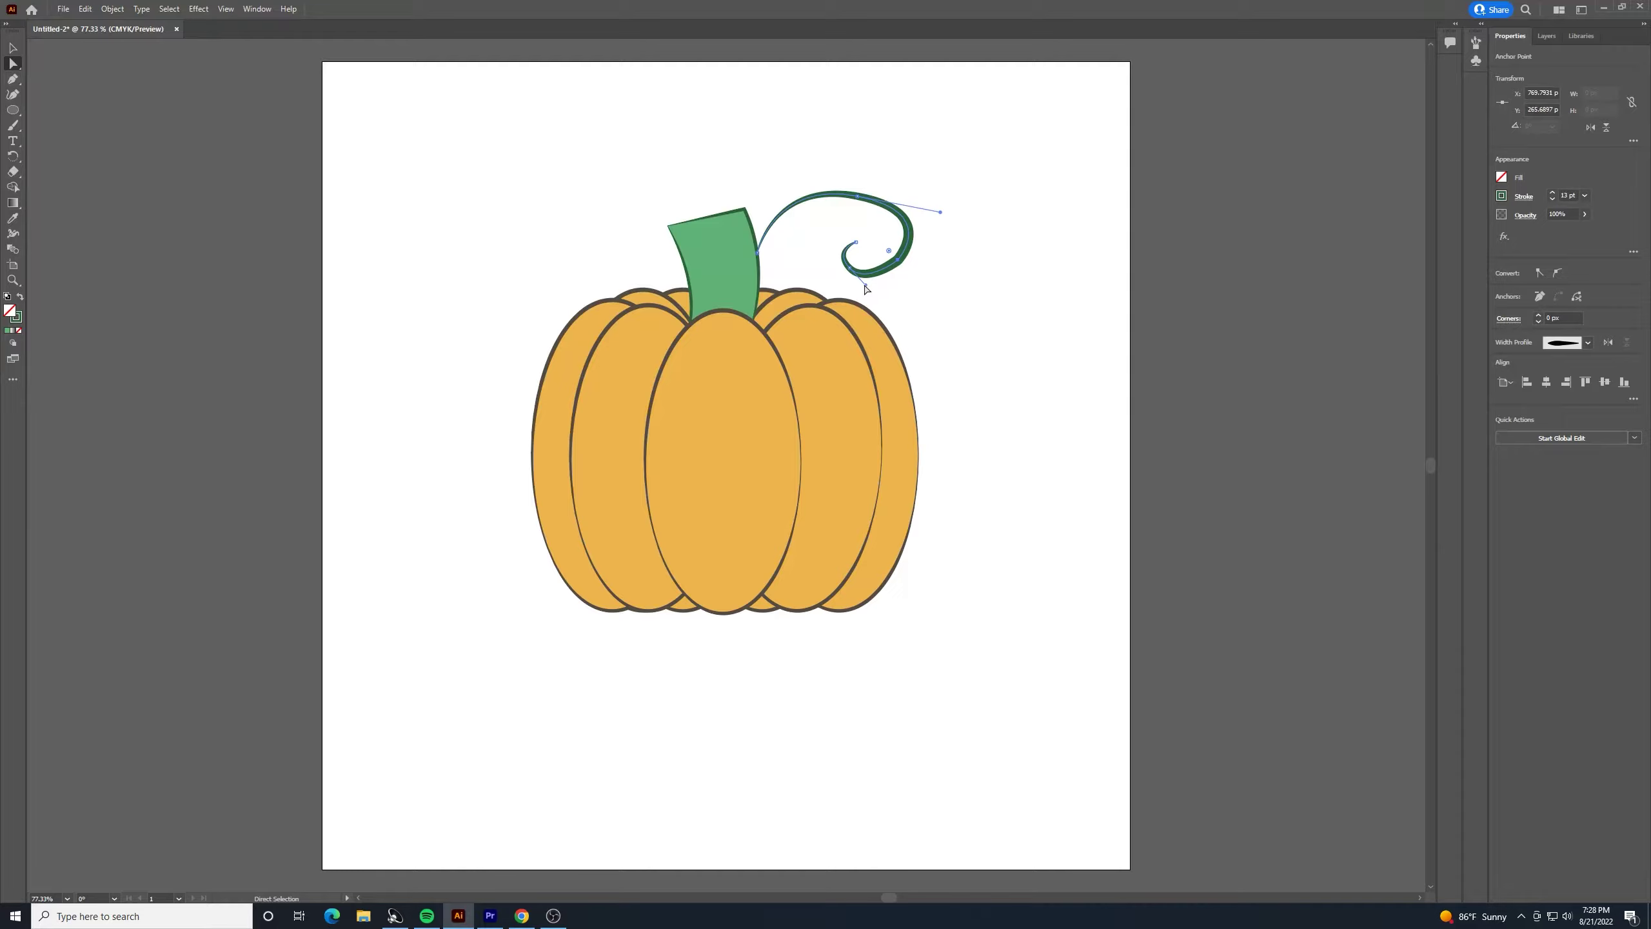
left_click_drag(866, 288, 873, 294)
left_click(912, 279)
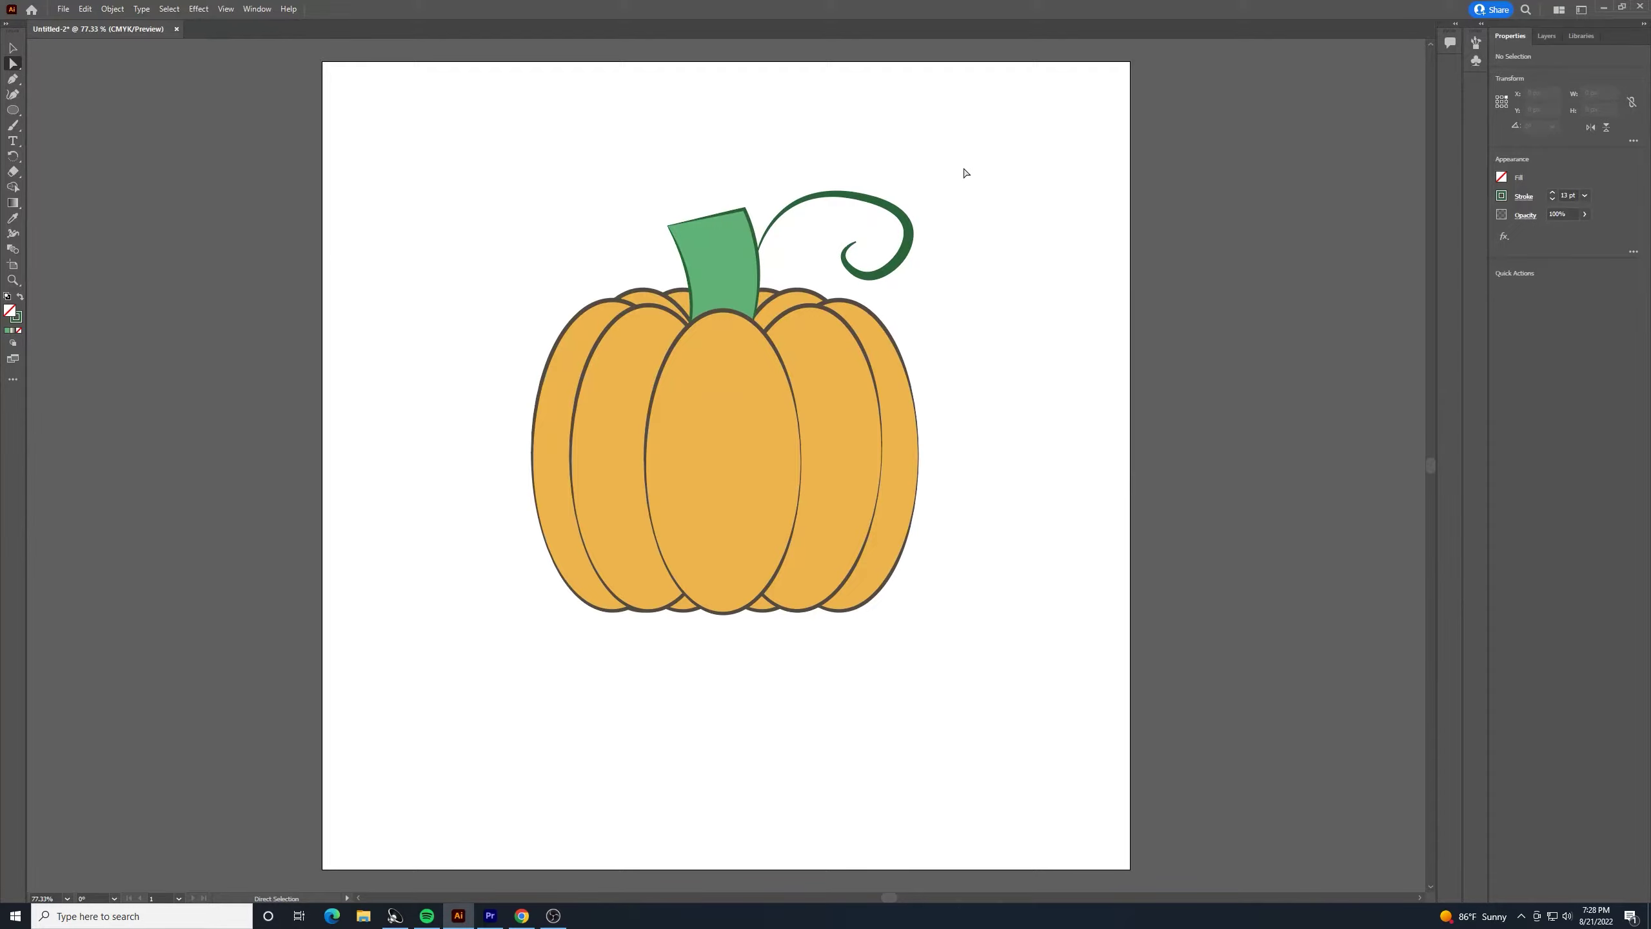
Set the tendril's stroke weight to 20 pt
left_click(913, 237)
left_click(1553, 193)
left_click(1553, 192)
left_click(1552, 192)
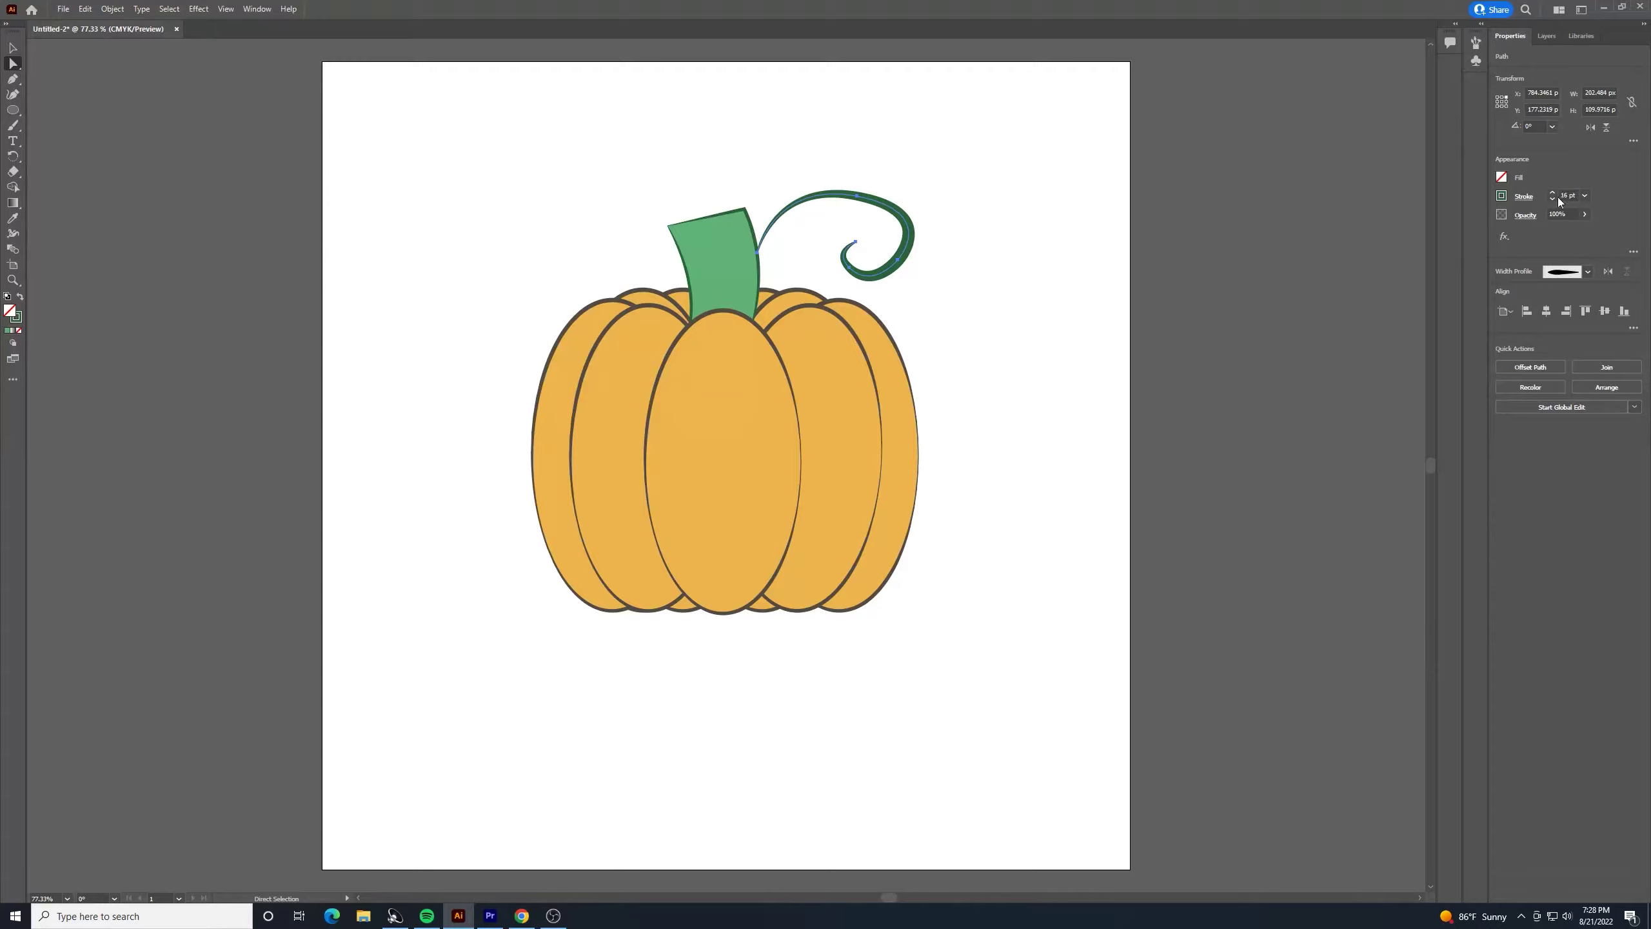
left_click(1553, 192)
left_click(1553, 193)
left_click(1553, 193)
left_click(1553, 192)
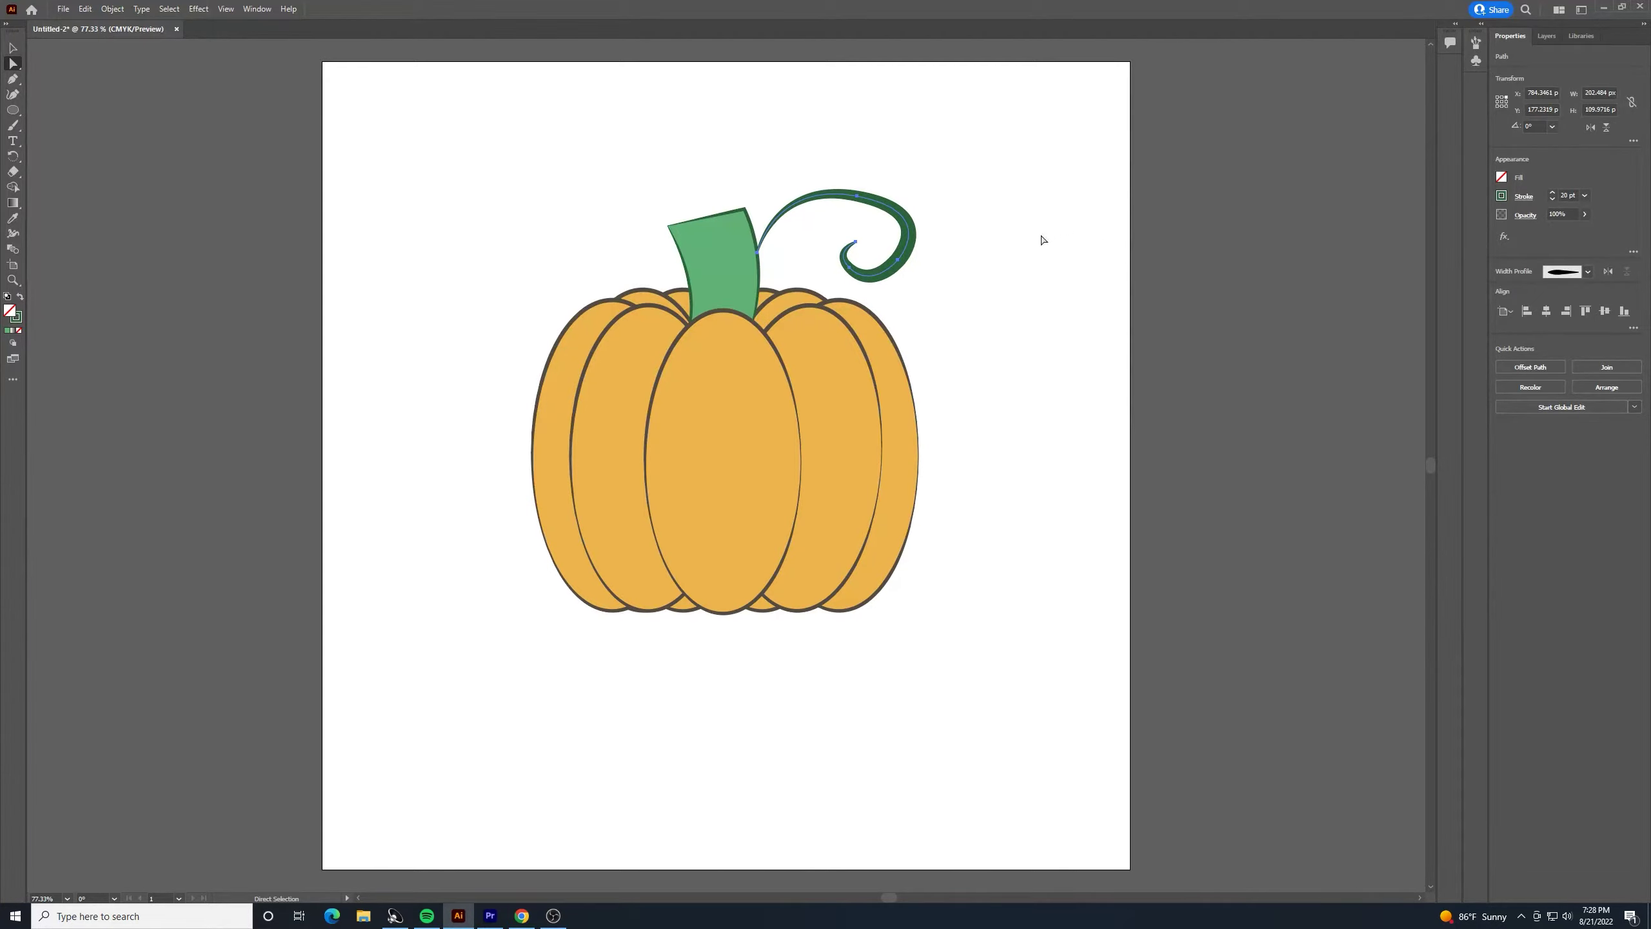
left_click(897, 237)
Move the tendril slightly down so its thin end meets the stem's right edge
key("v")
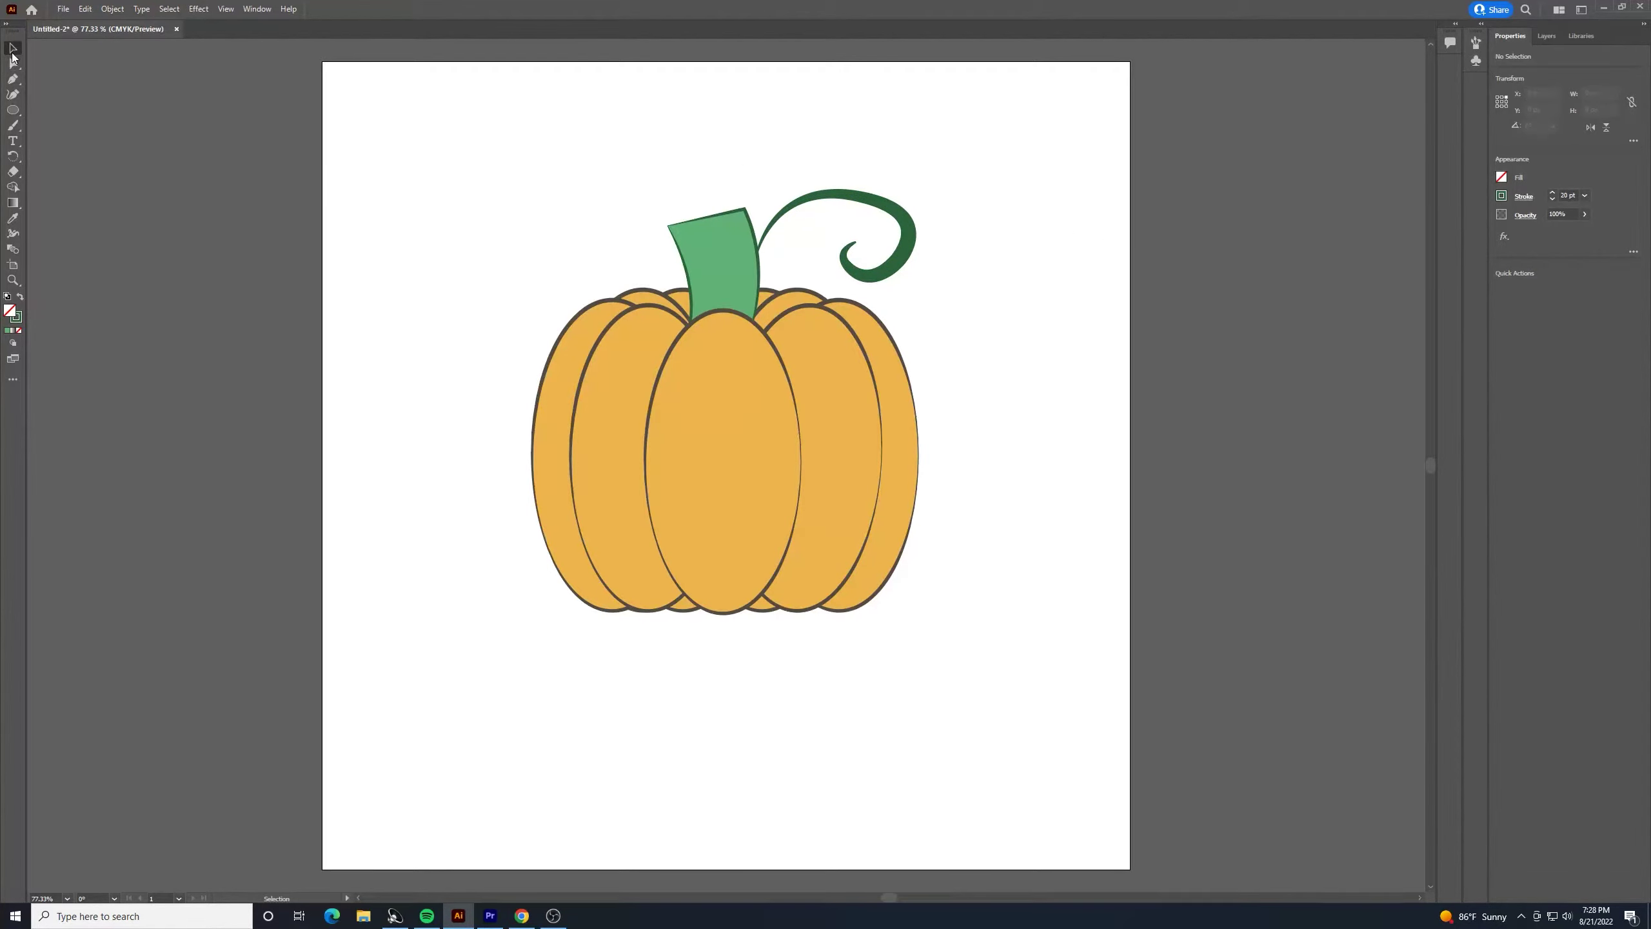
left_click_drag(907, 232, 901, 244)
key("a")
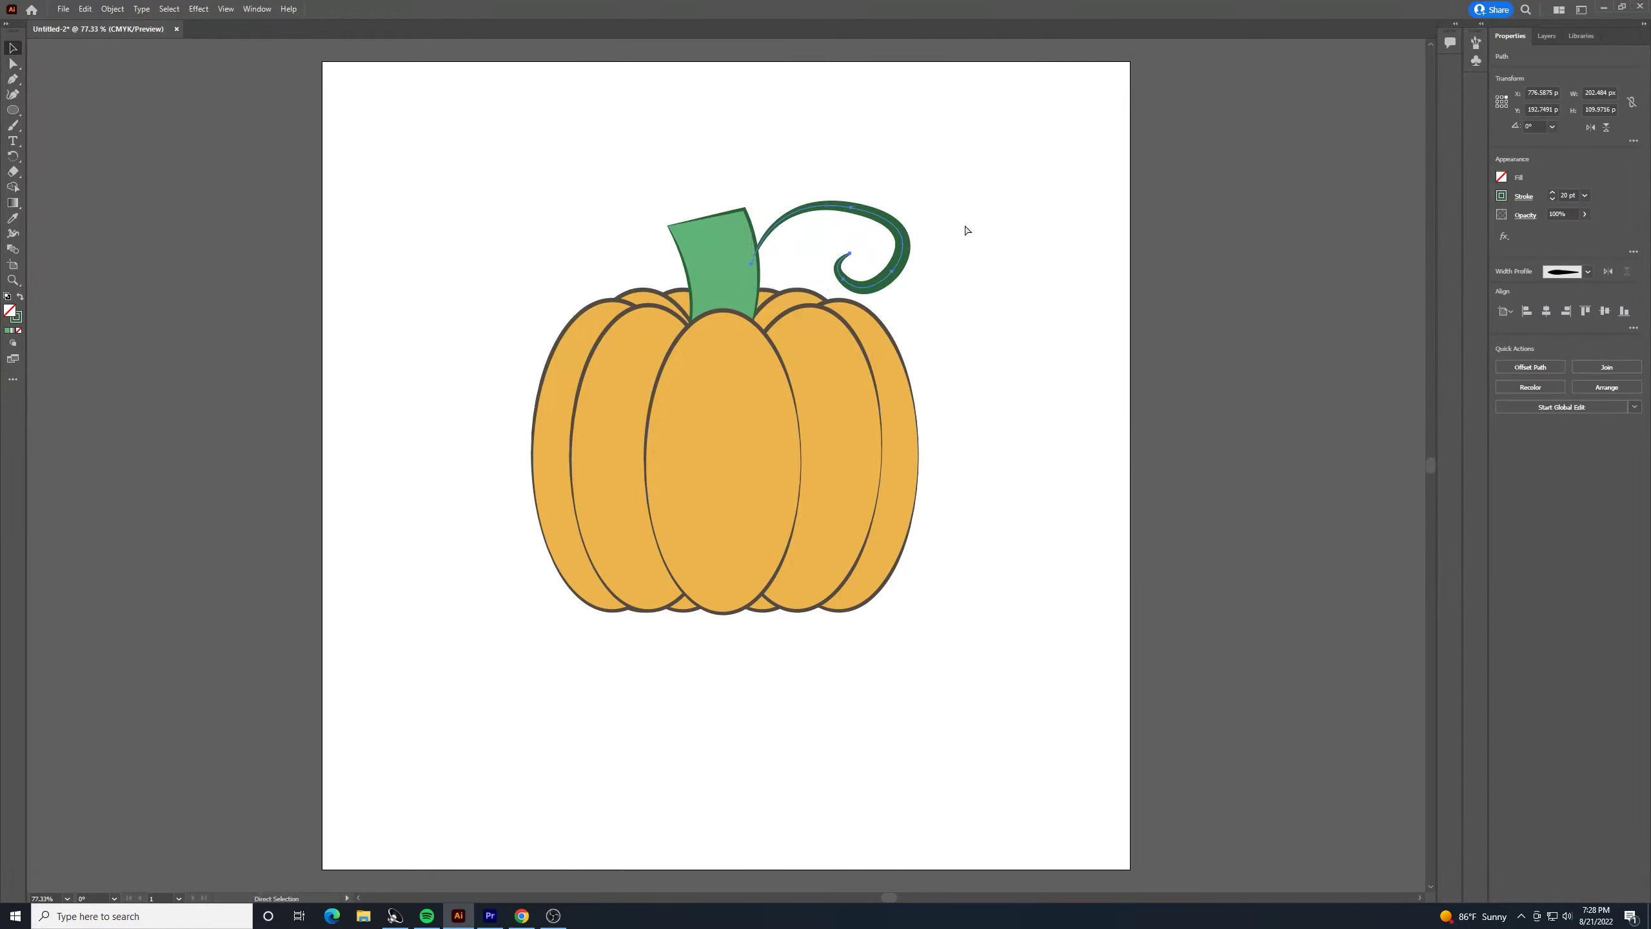
key("v")
left_click(989, 212)
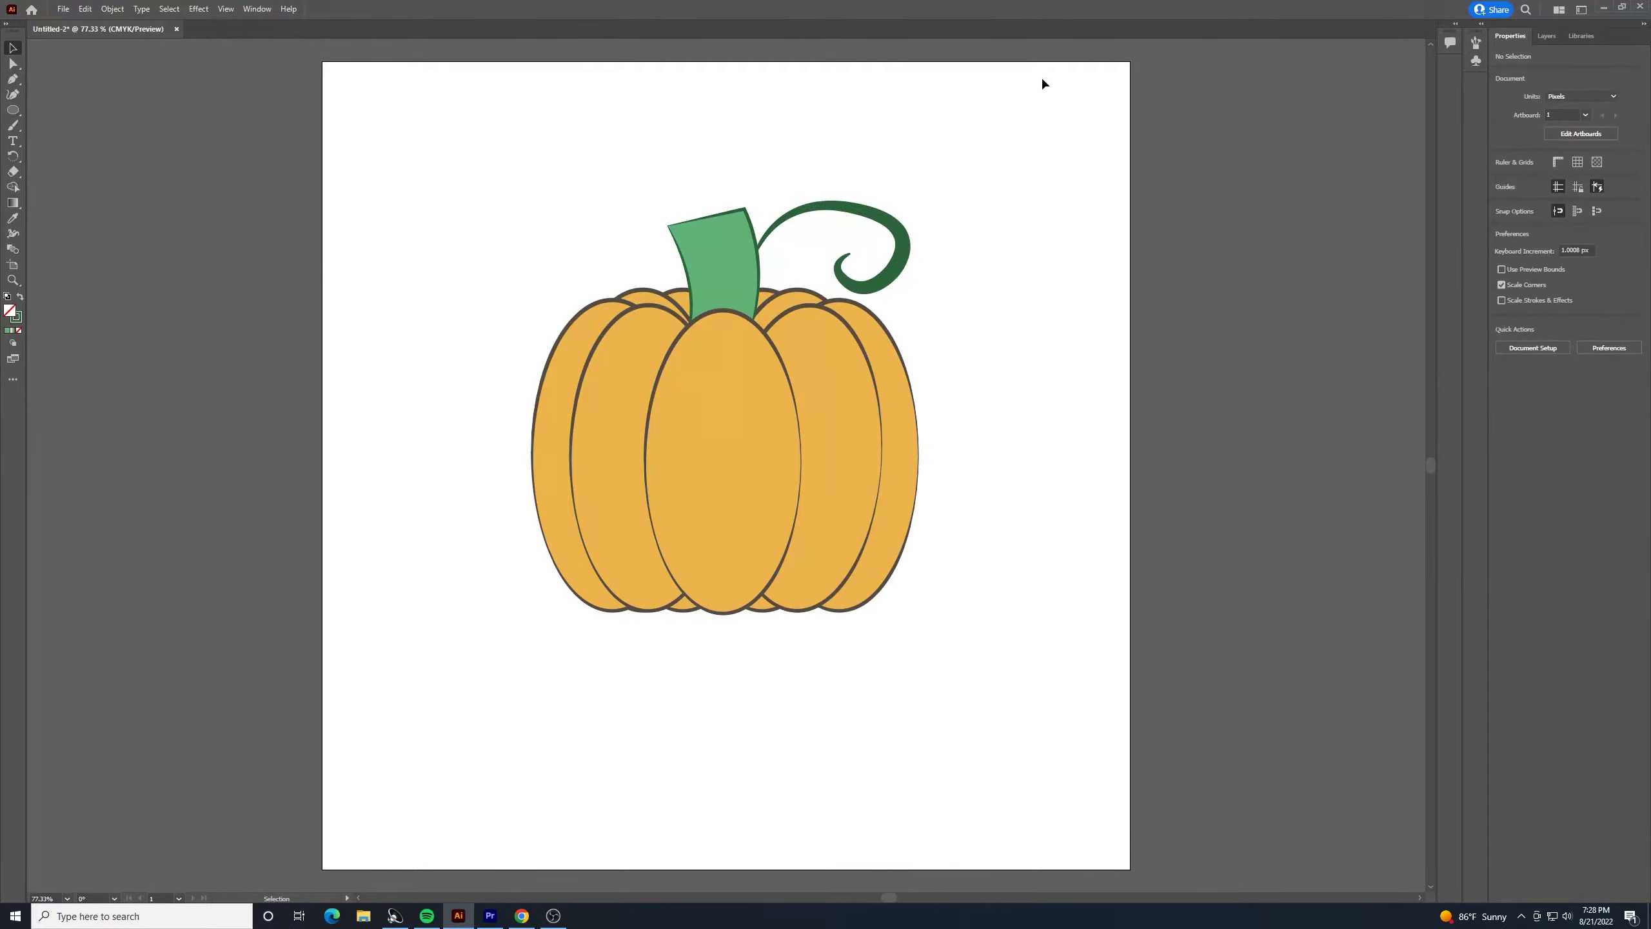
left_click_drag(906, 265, 912, 268)
left_click(1063, 236)
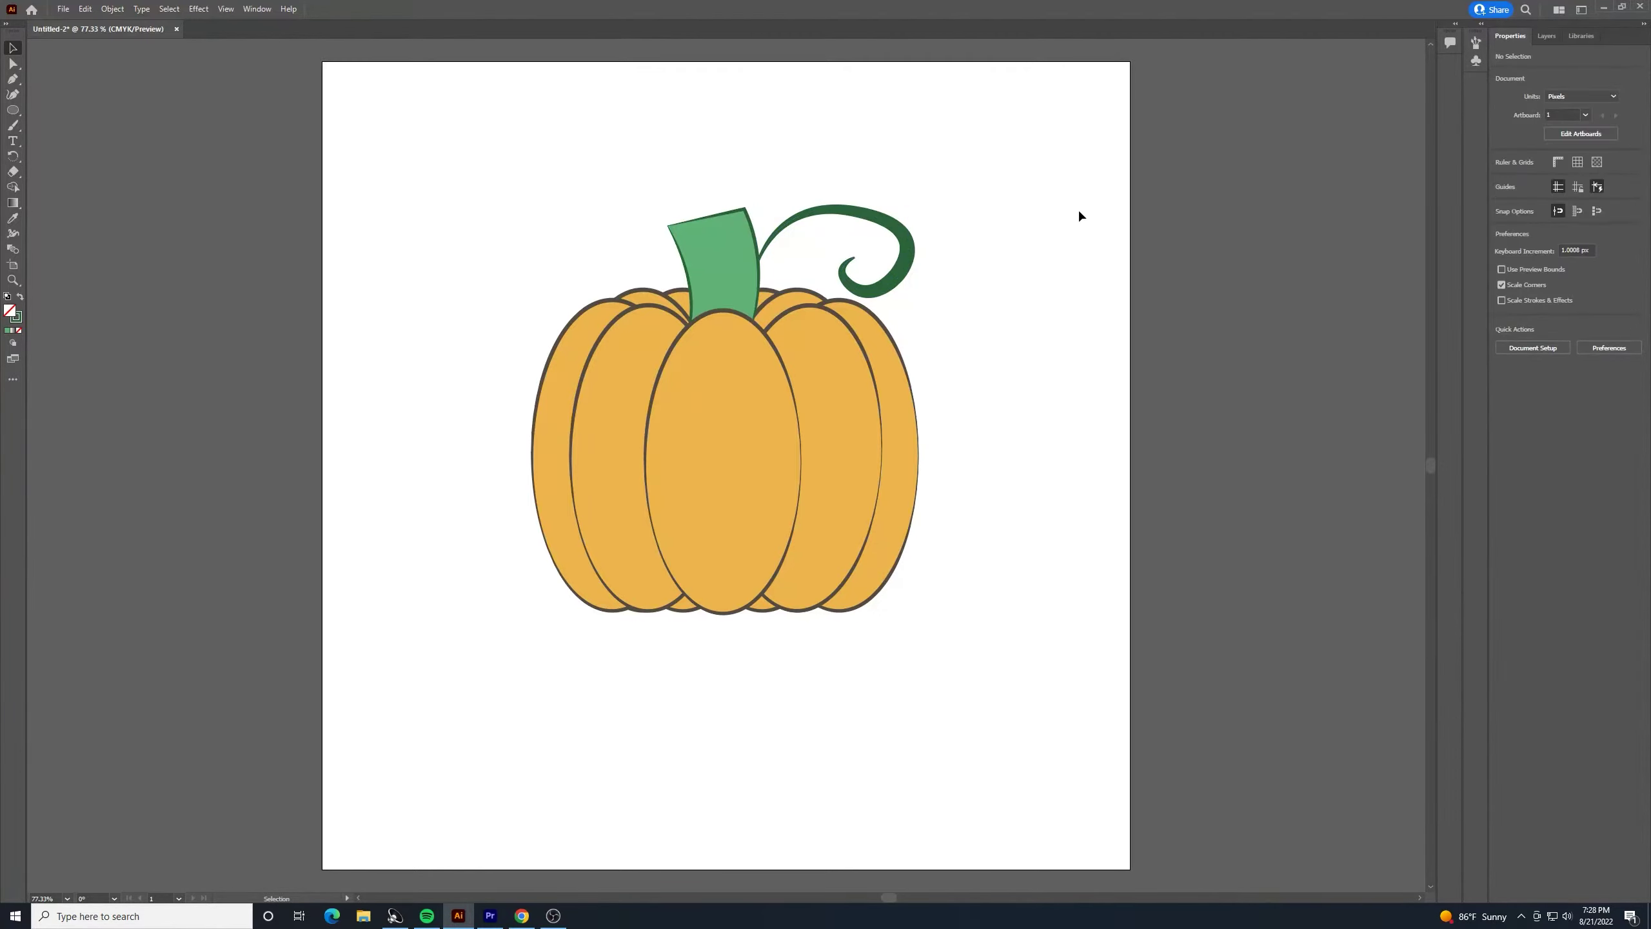
Thicken the green stem's outline by raising its stroke weight two points
left_click(750, 235)
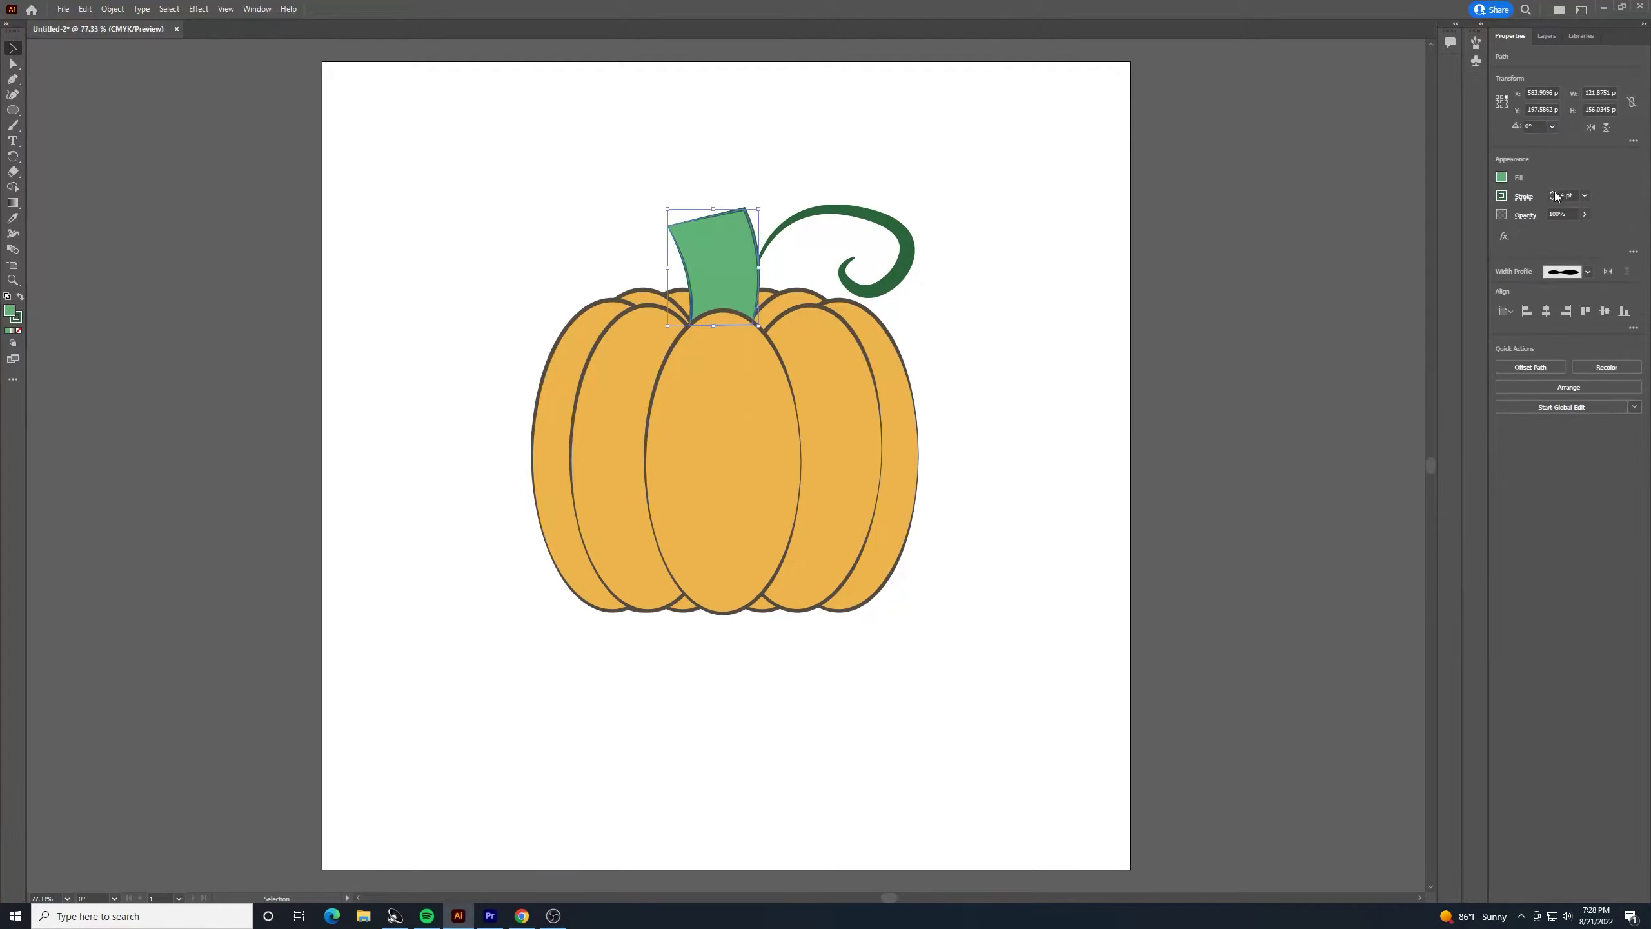
left_click(1553, 192)
left_click(1553, 192)
left_click(1069, 377)
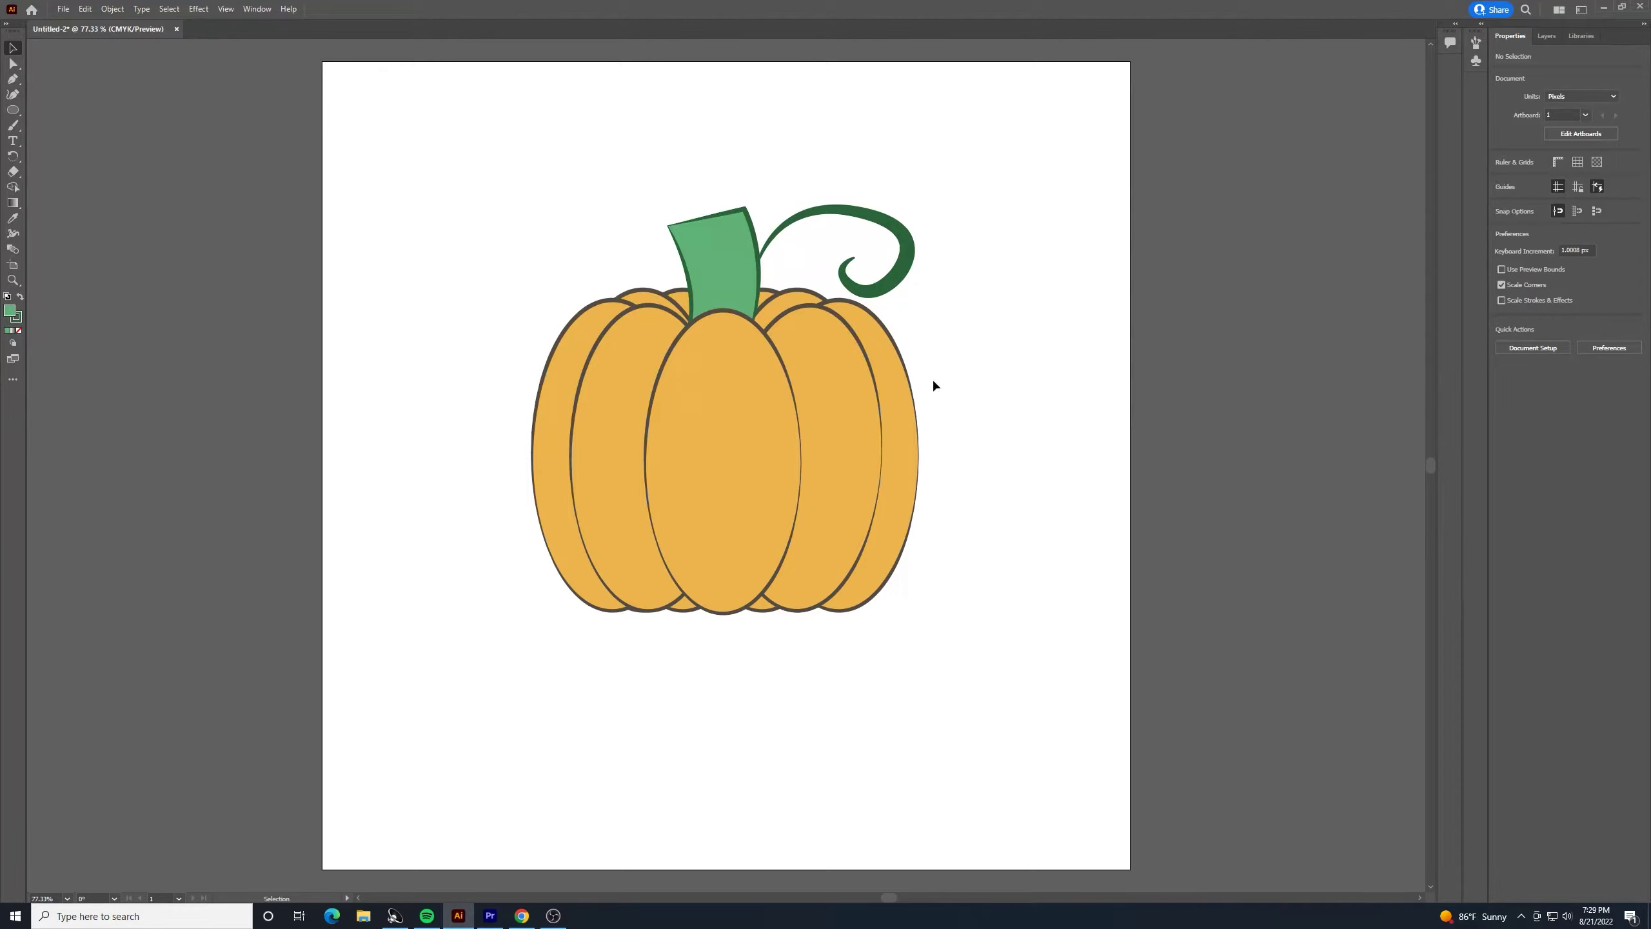
Apply Width Profile 1 to the outline of the pumpkin's leftmost ellipse
left_click(546, 425)
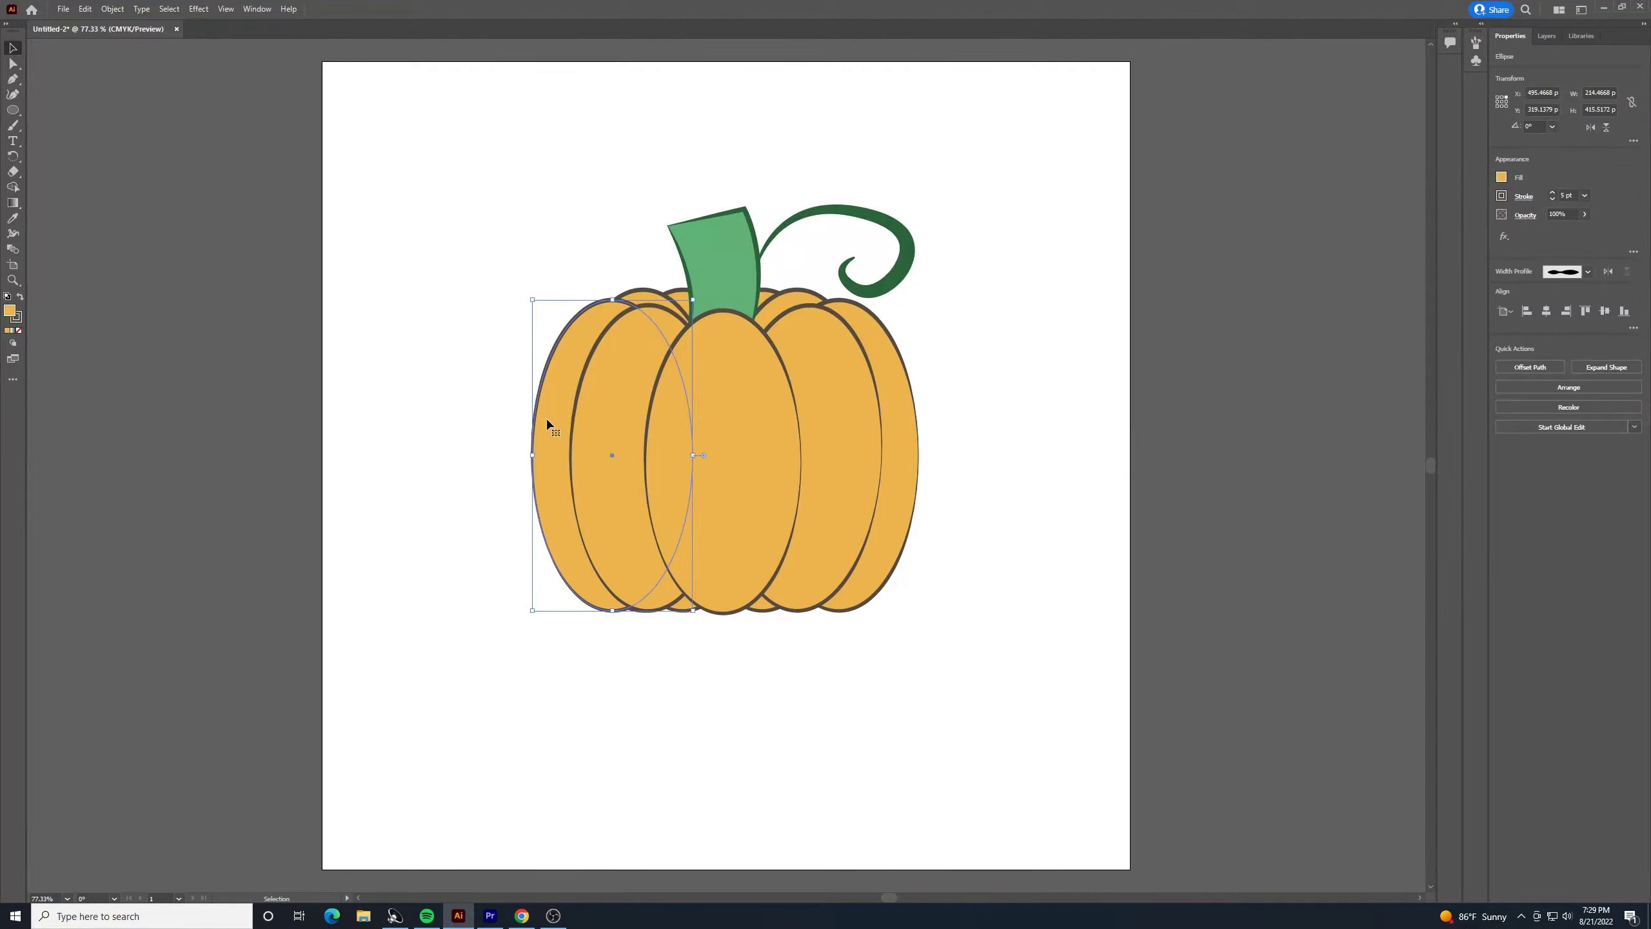
left_click(1587, 271)
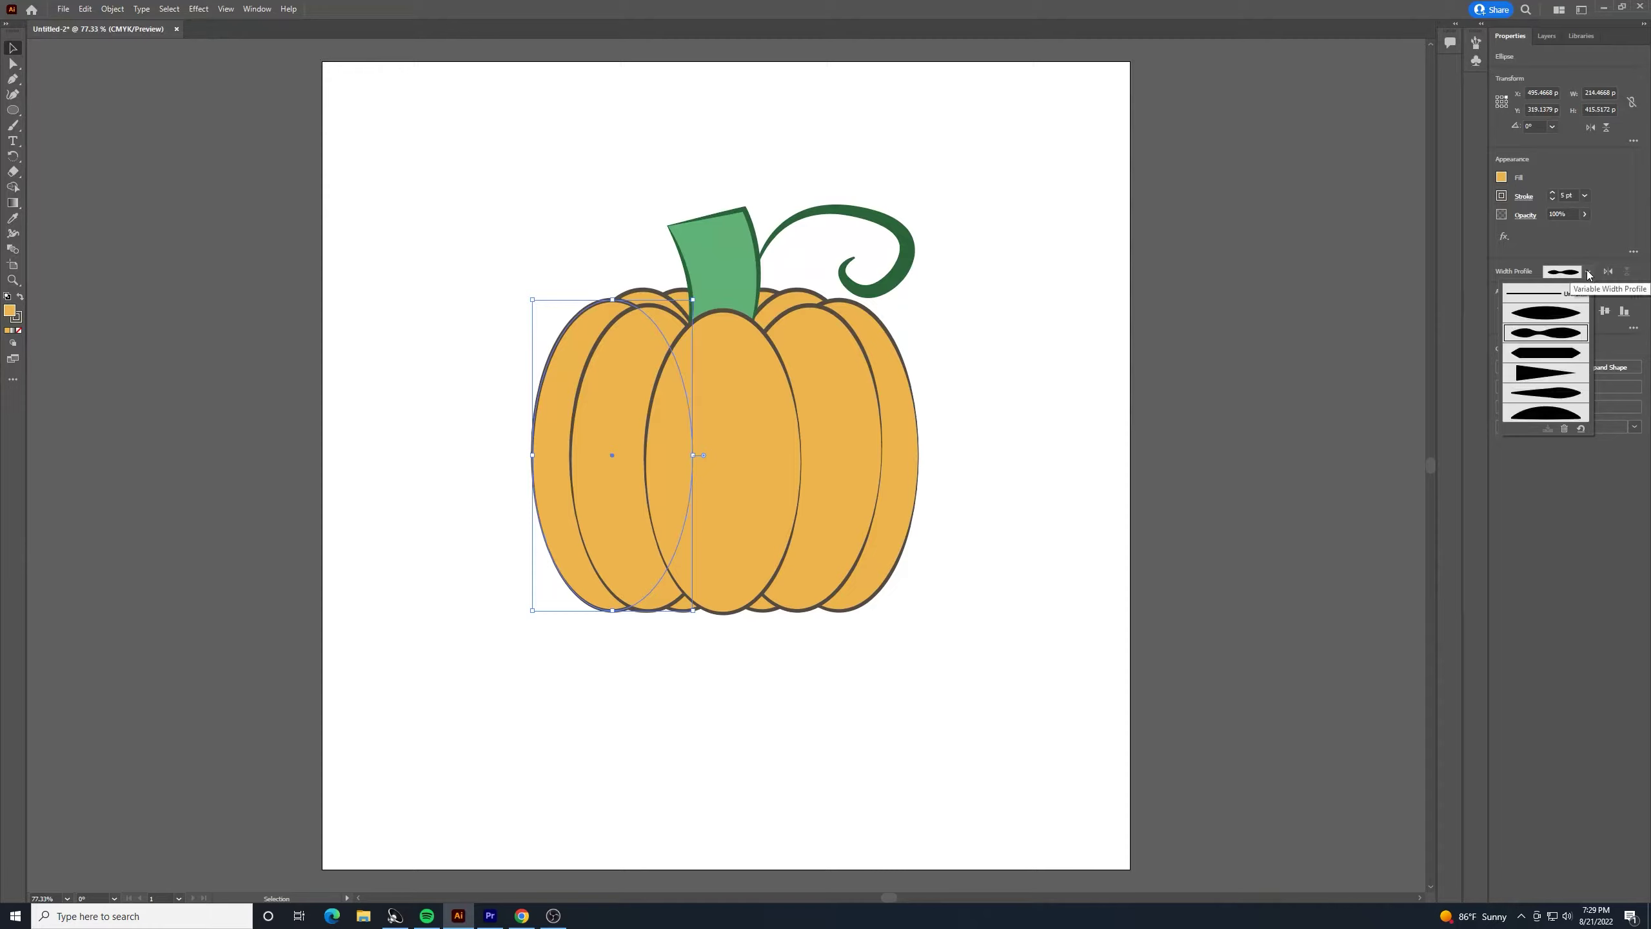
left_click(1547, 315)
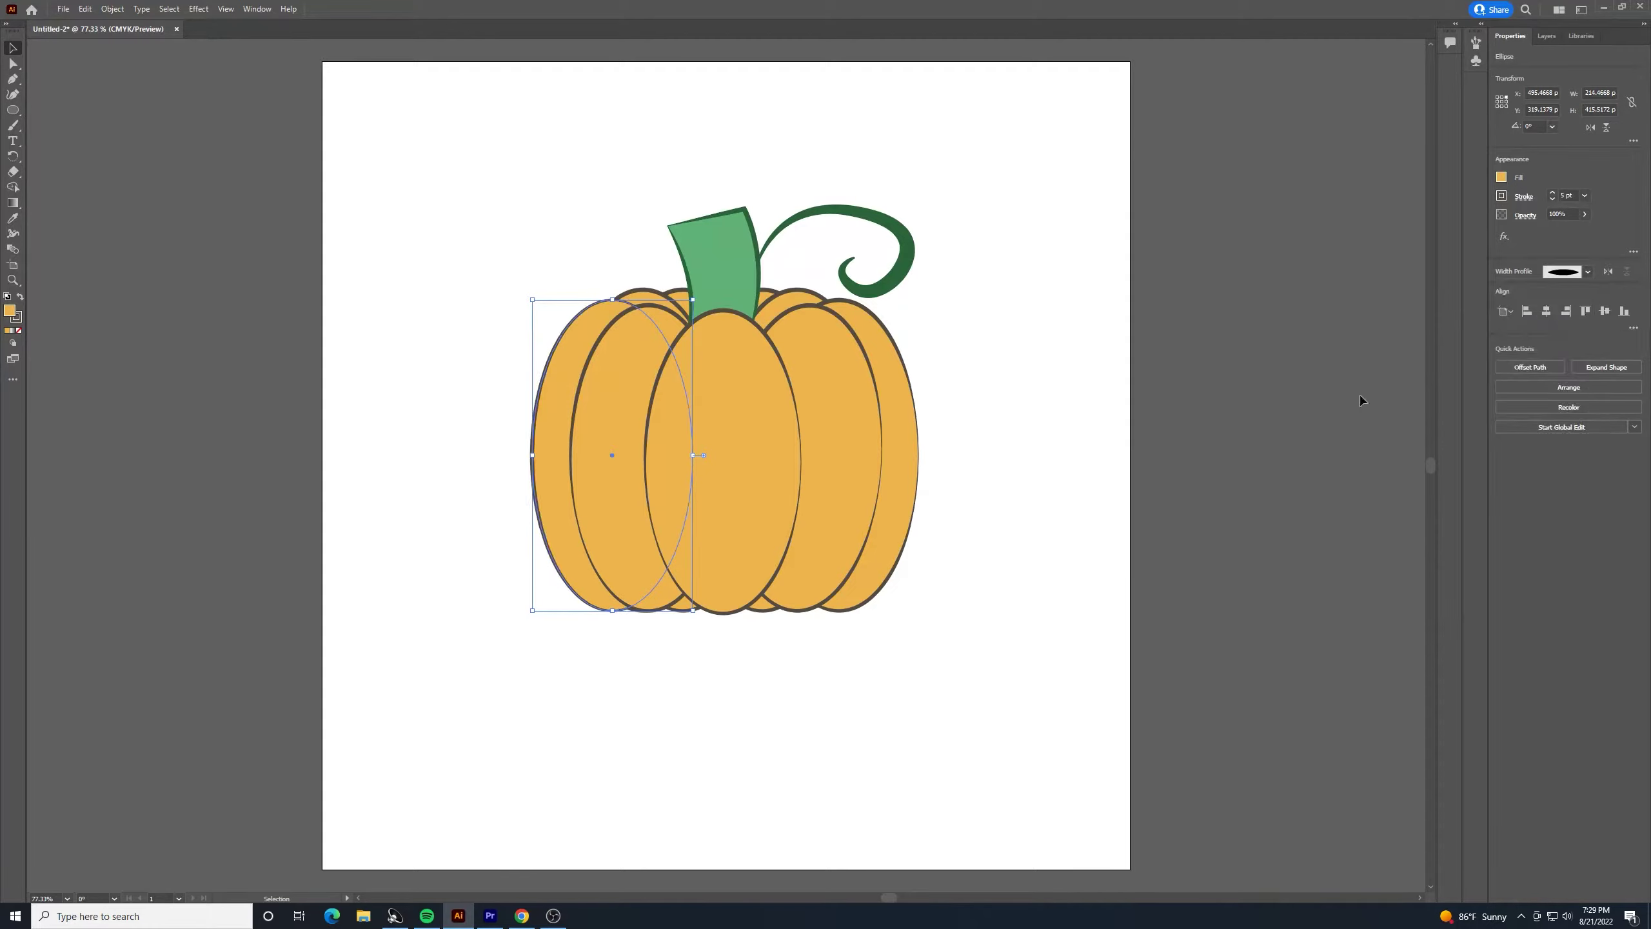
left_click(1085, 458)
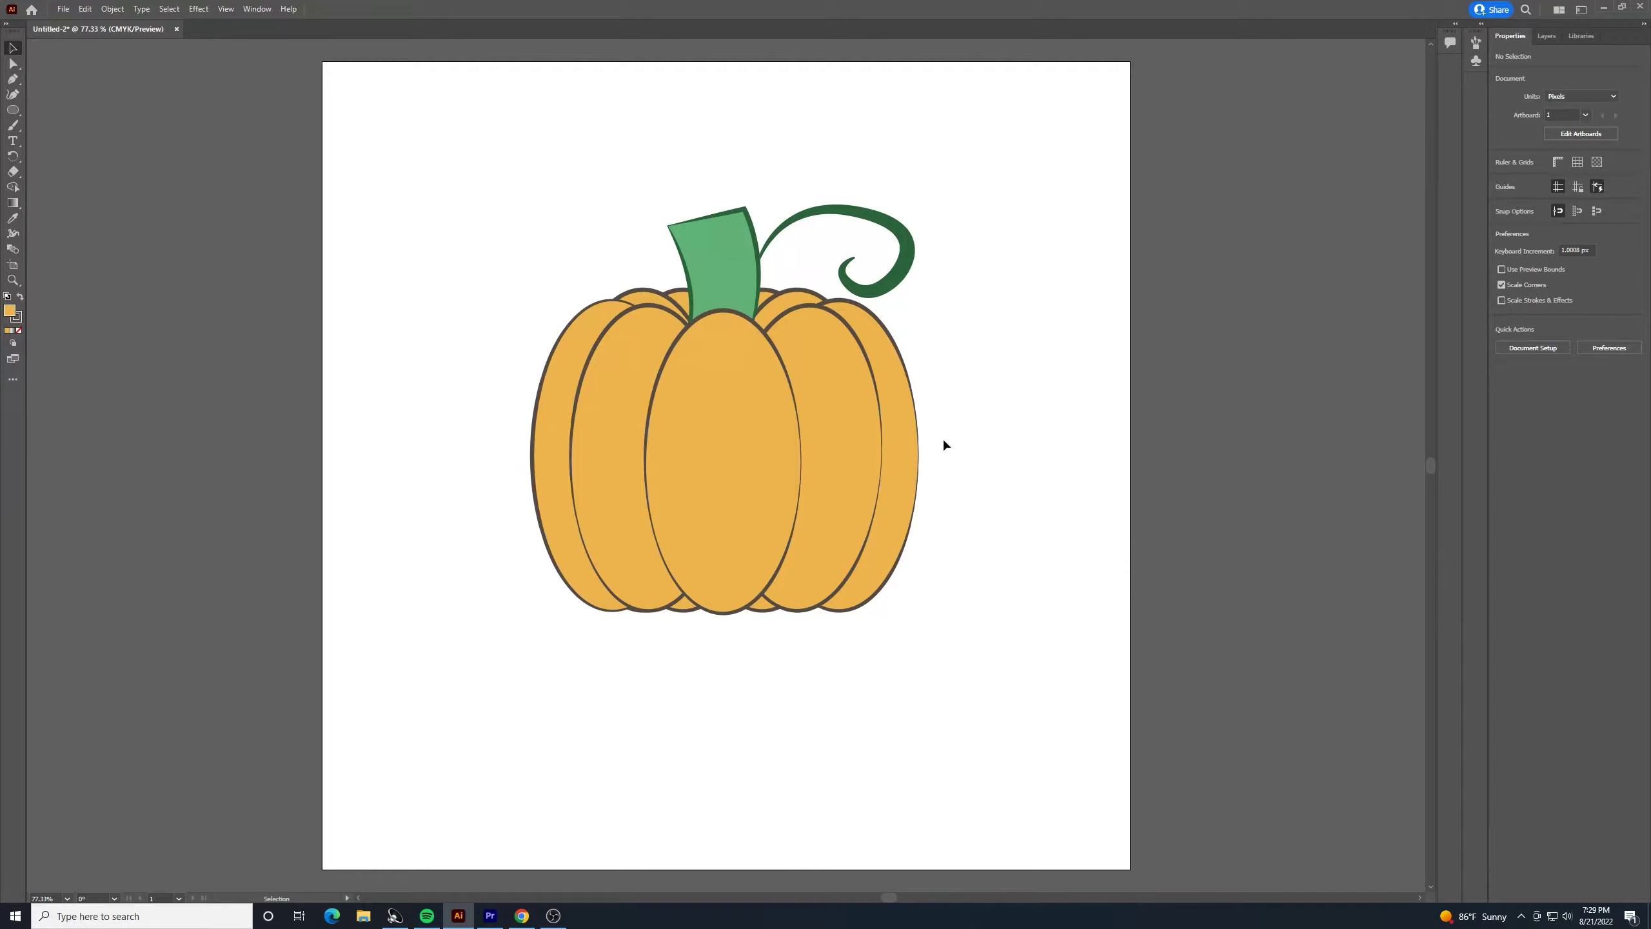
Apply Width Profile 1 to the pumpkin's rightmost ellipse and try flipping the profile along its path
left_click(910, 470)
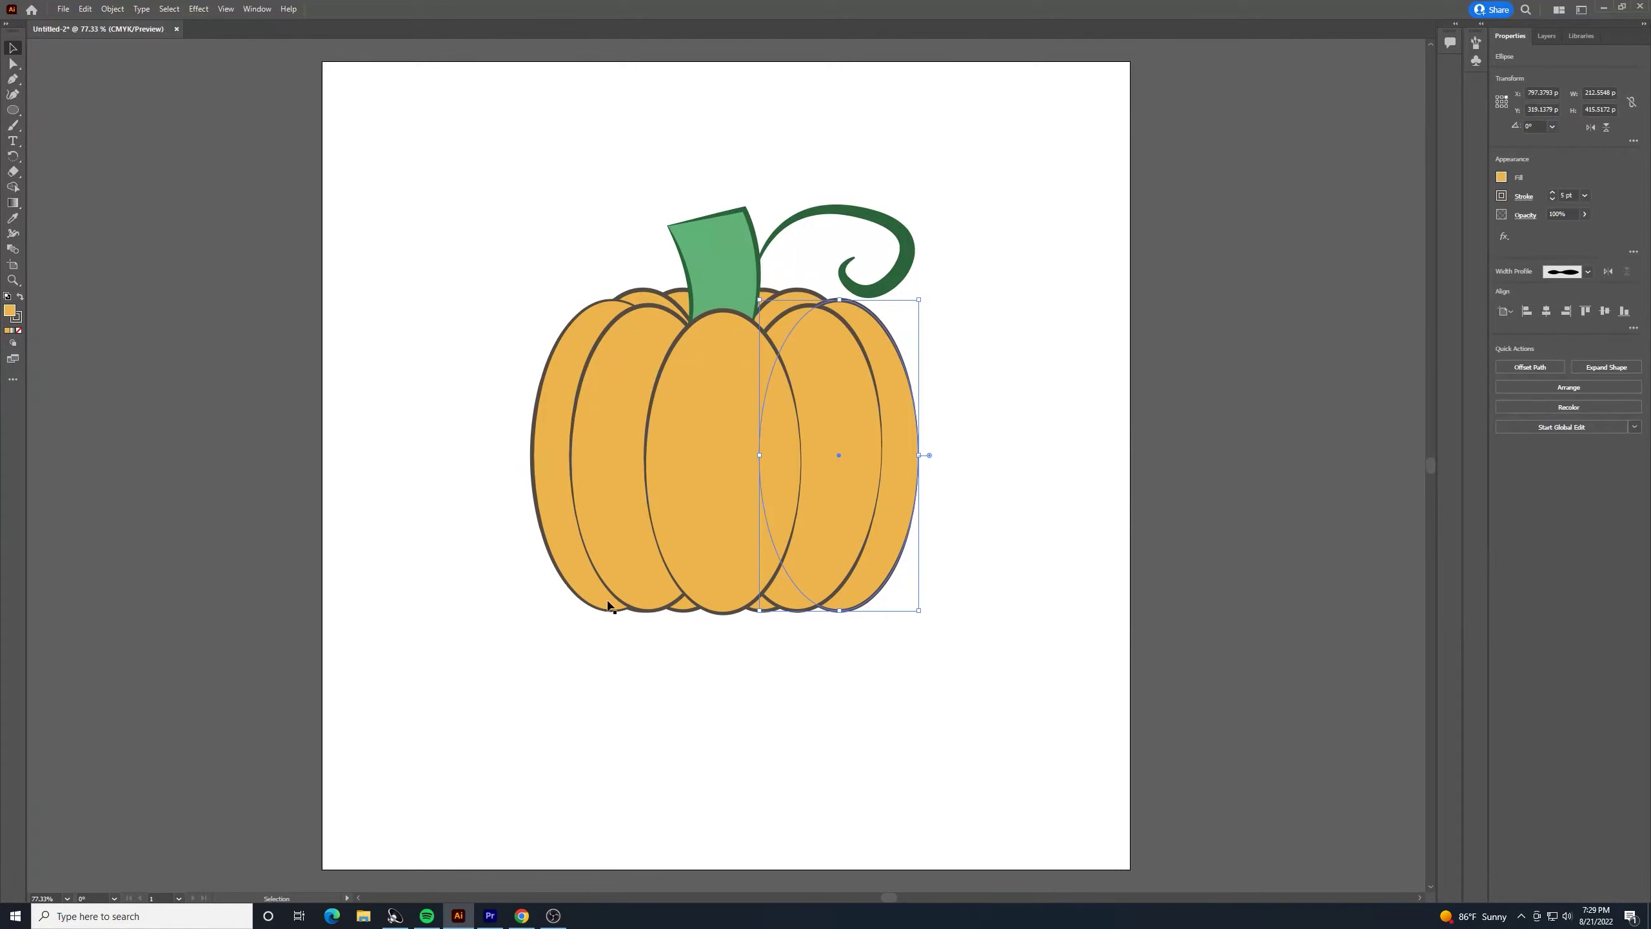
left_click(1587, 272)
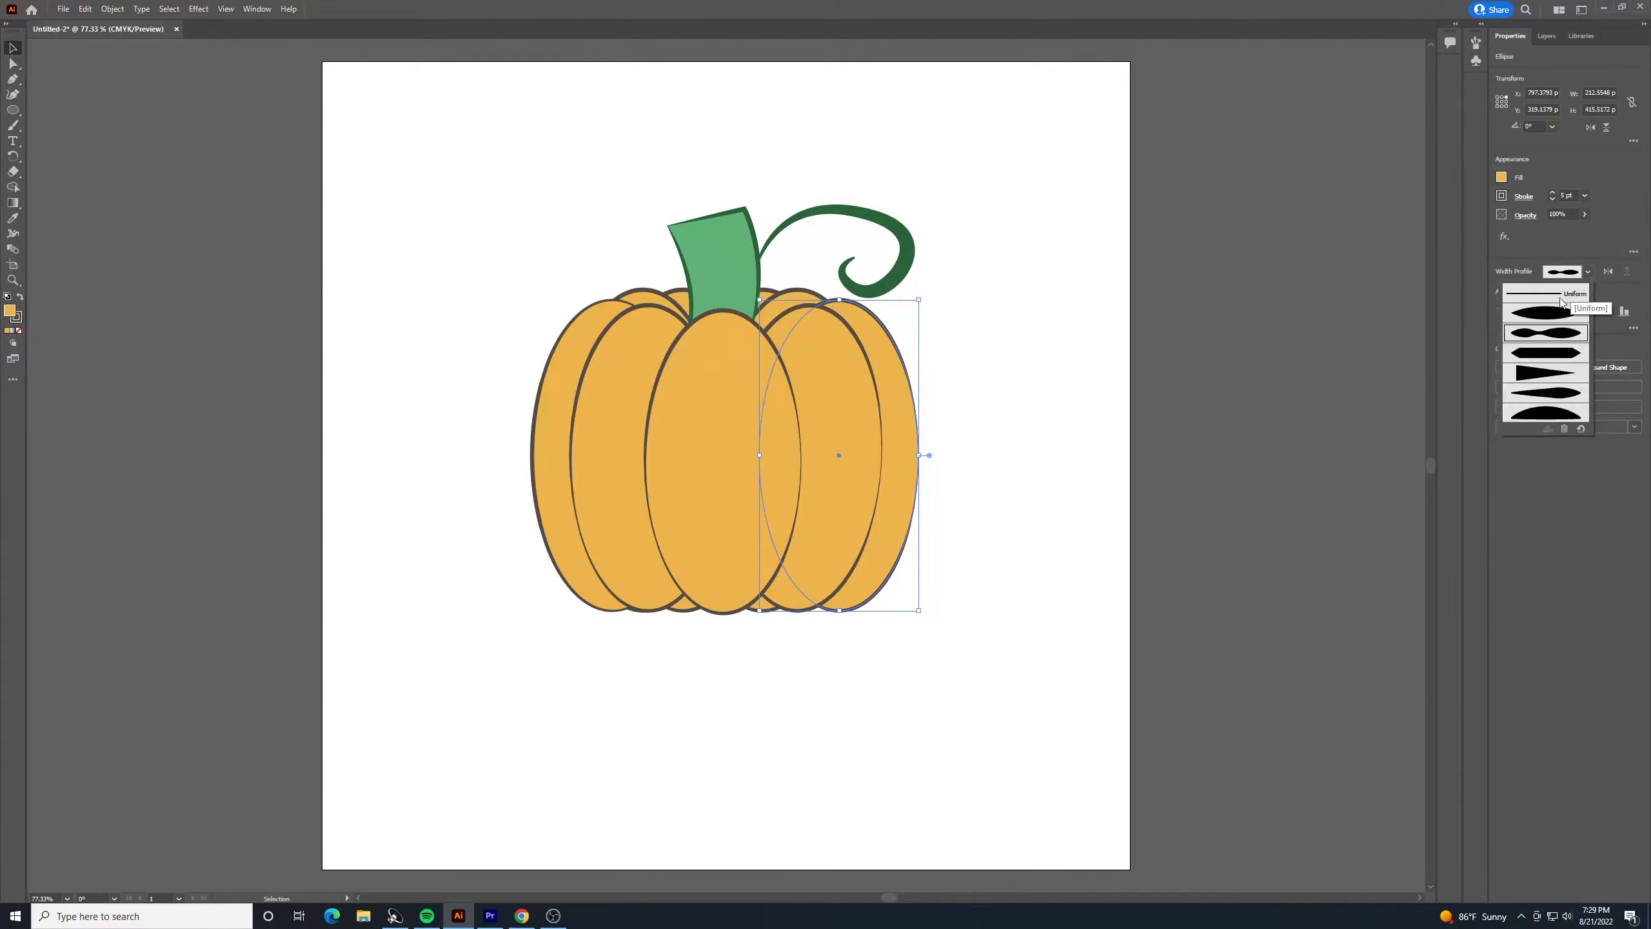
left_click(1553, 313)
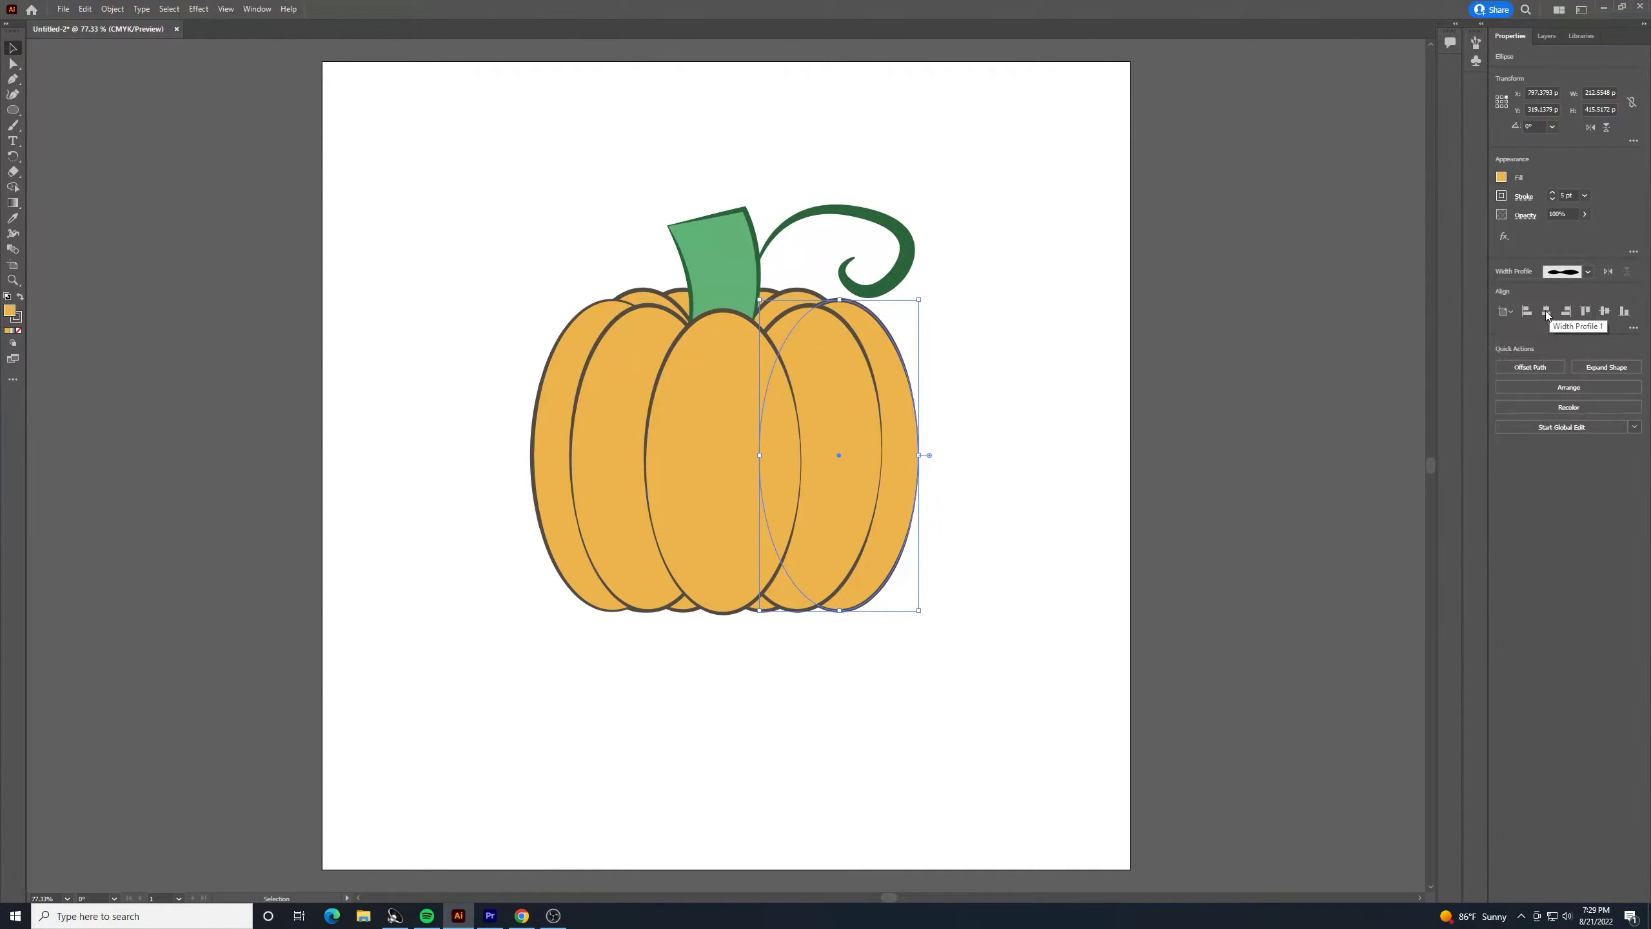
left_click(1609, 273)
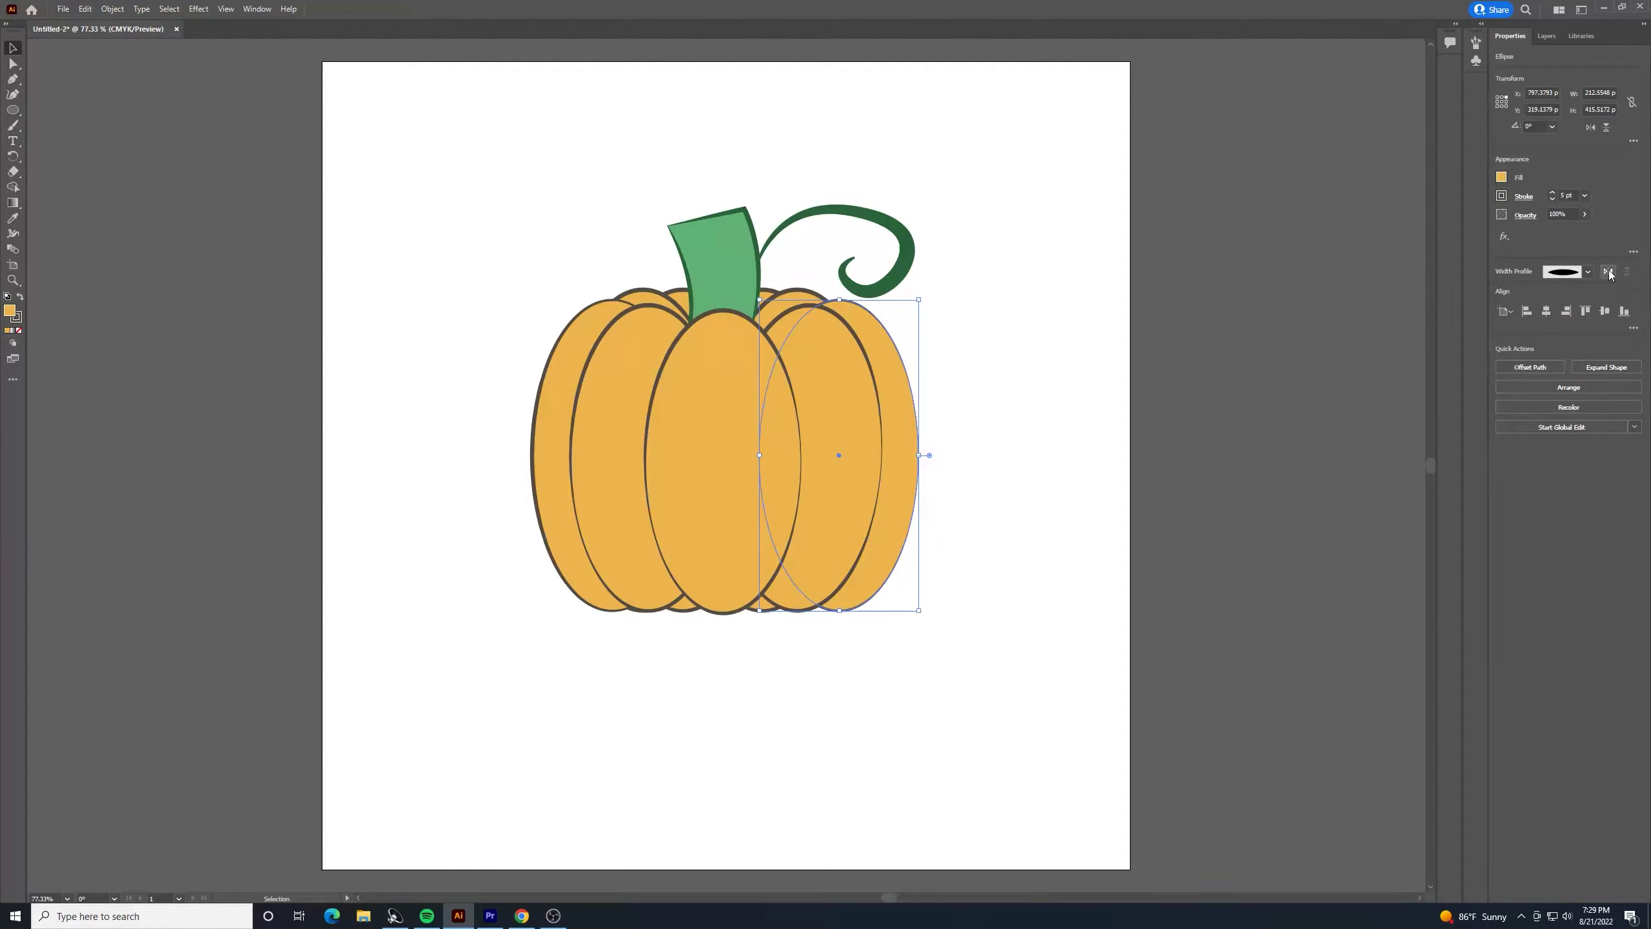
left_click(1611, 274)
Rotate the rightmost ellipse about 180° so the thick part of its outline faces outward
left_click(981, 410)
left_click(897, 437)
left_click_drag(924, 296, 776, 723)
left_click(891, 634)
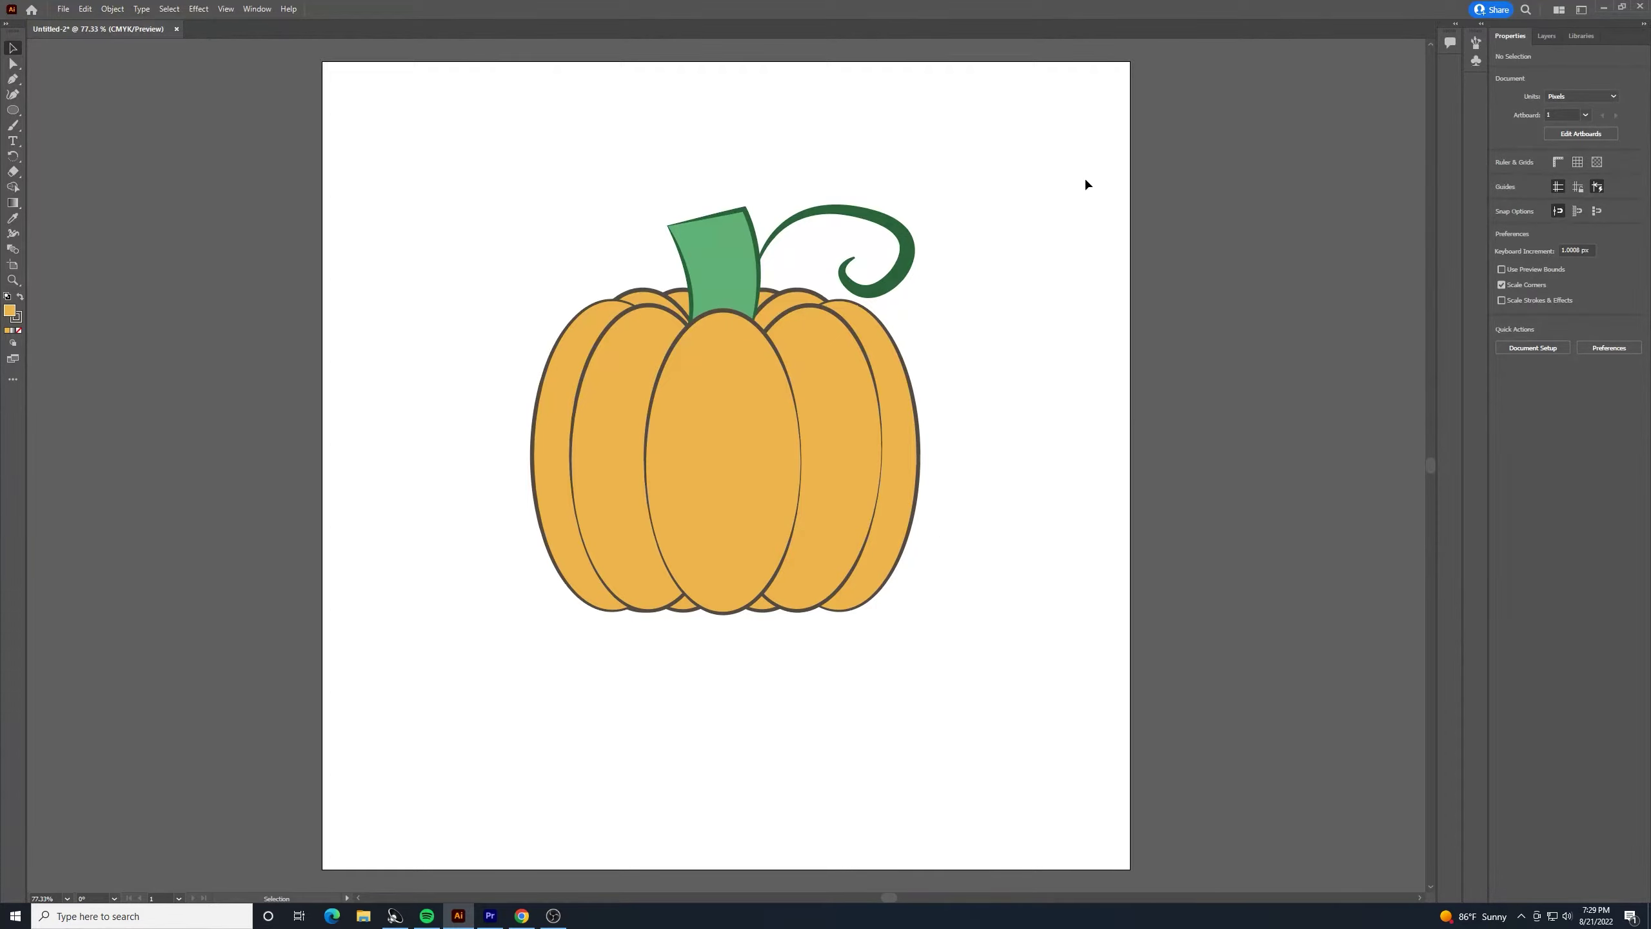
Group all the pumpkin ellipses together with the stem and tendril
left_click_drag(1001, 173, 401, 650)
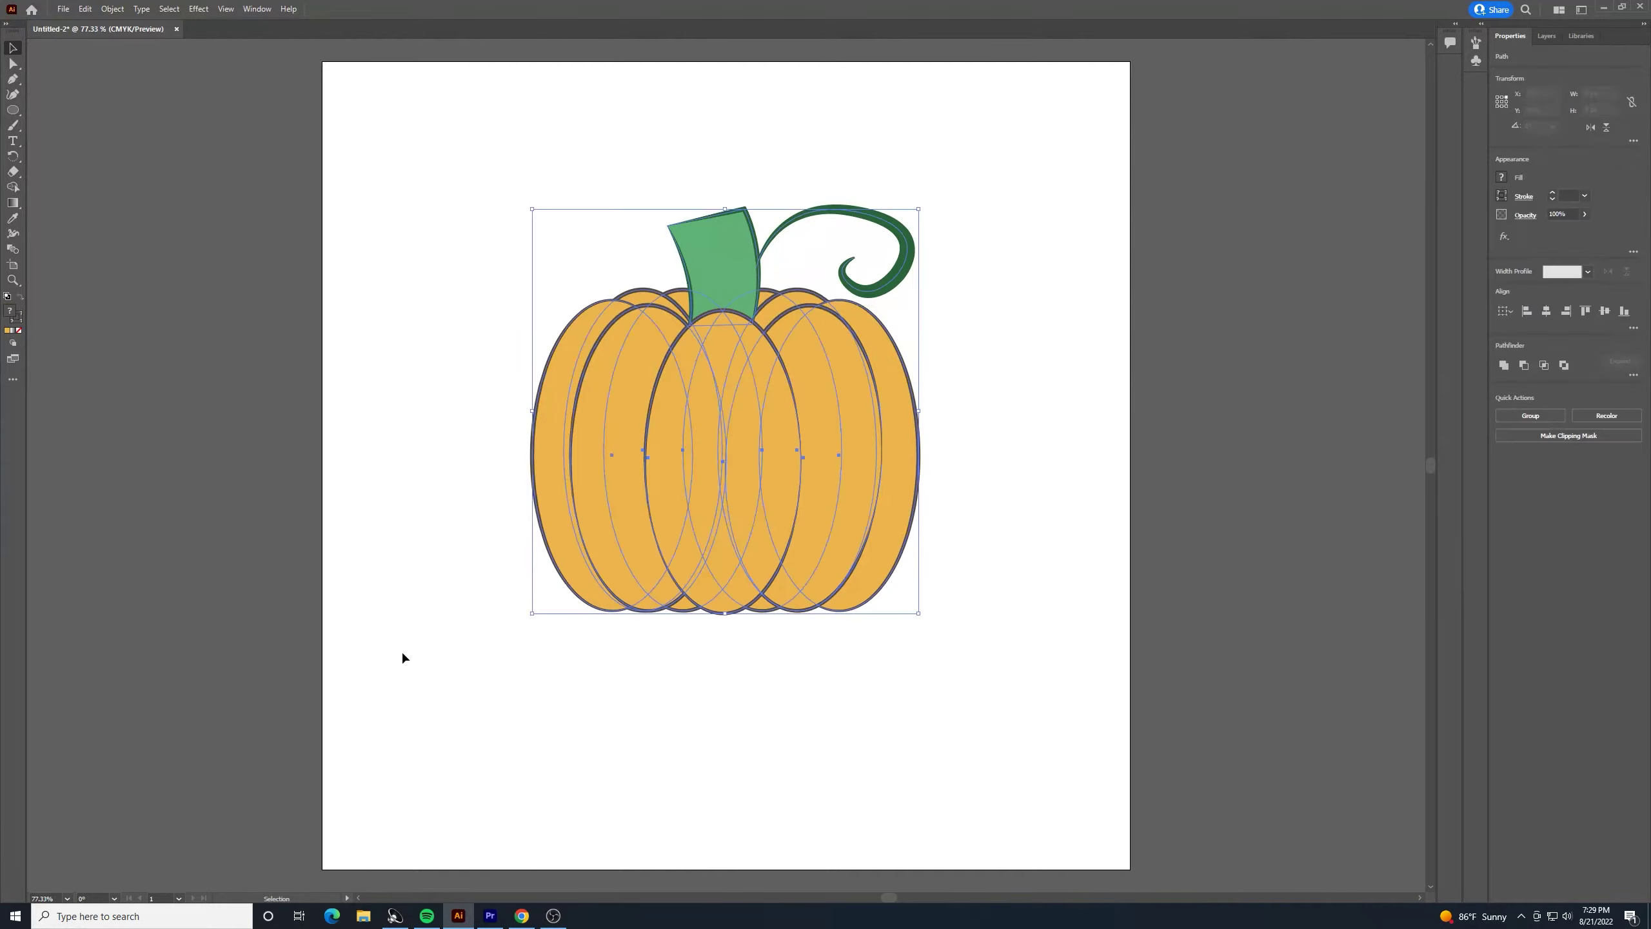
right_click(709, 428)
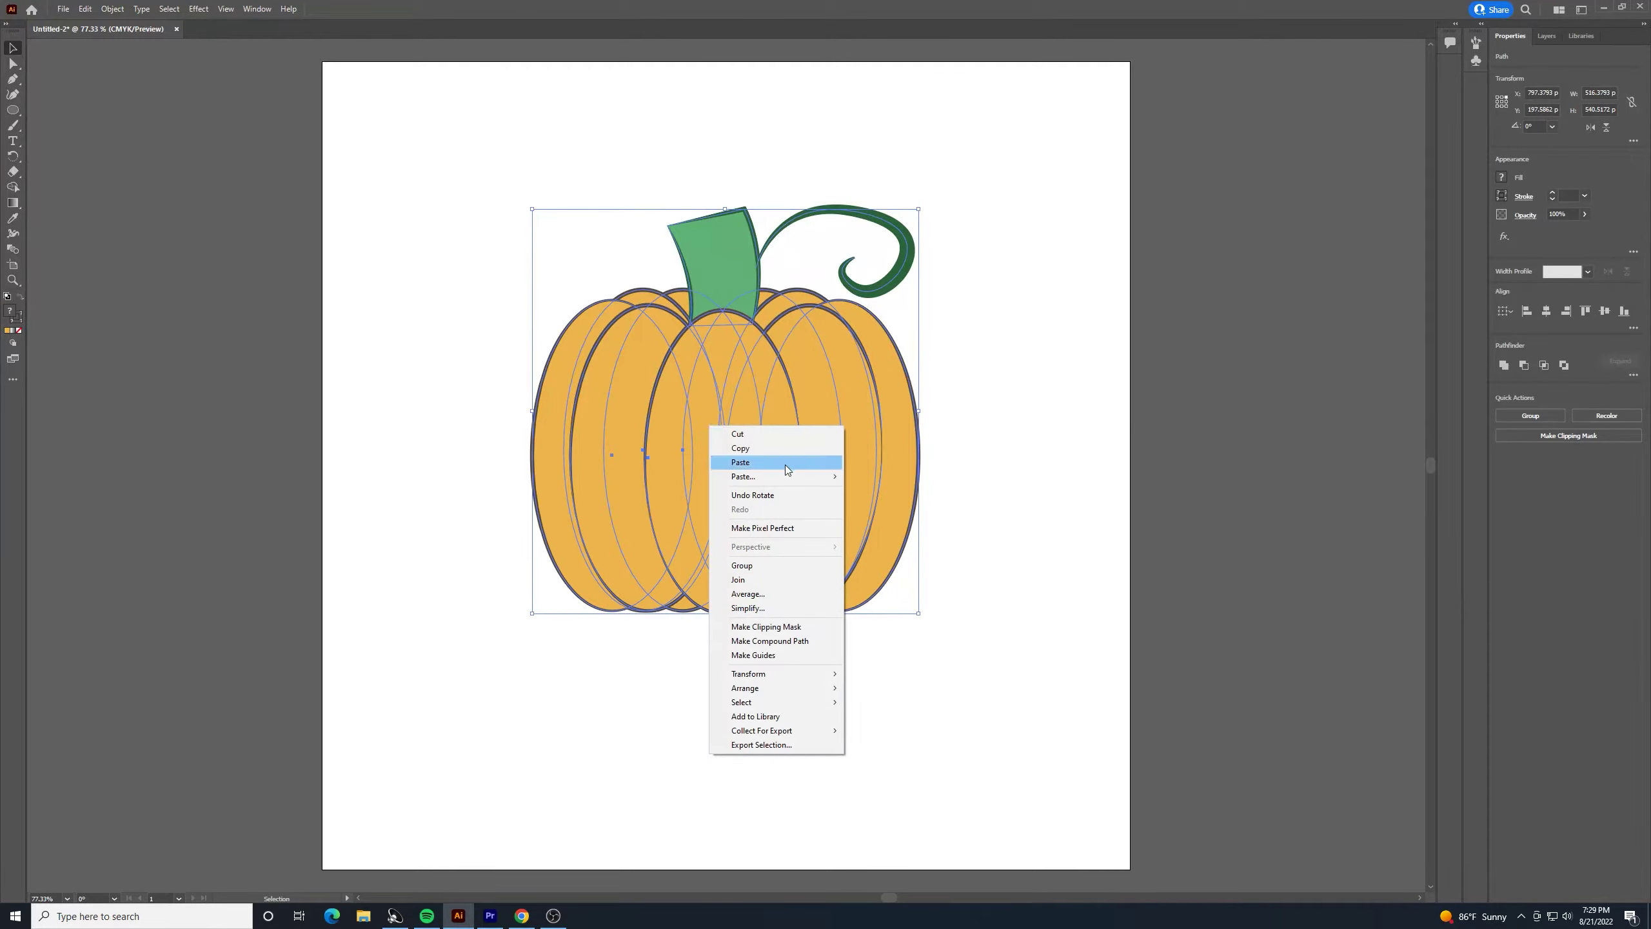
left_click(794, 566)
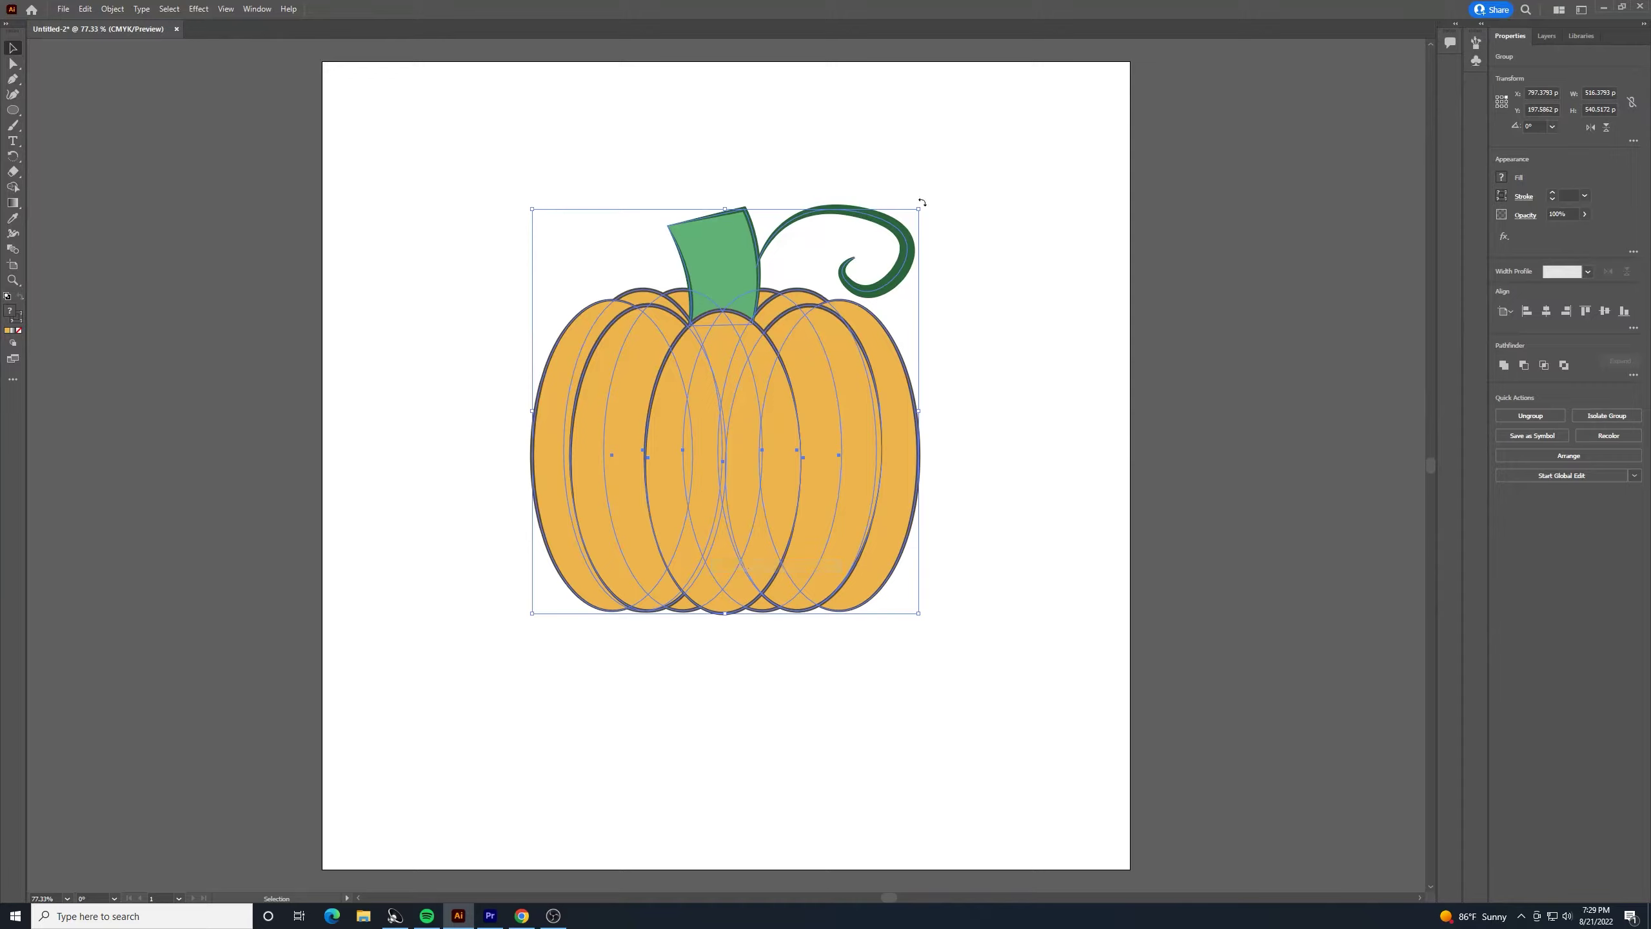
Scale the pumpkin group down proportionally to about 309 by 323 px and move it near the artboard's centre
left_click_drag(920, 209, 836, 373)
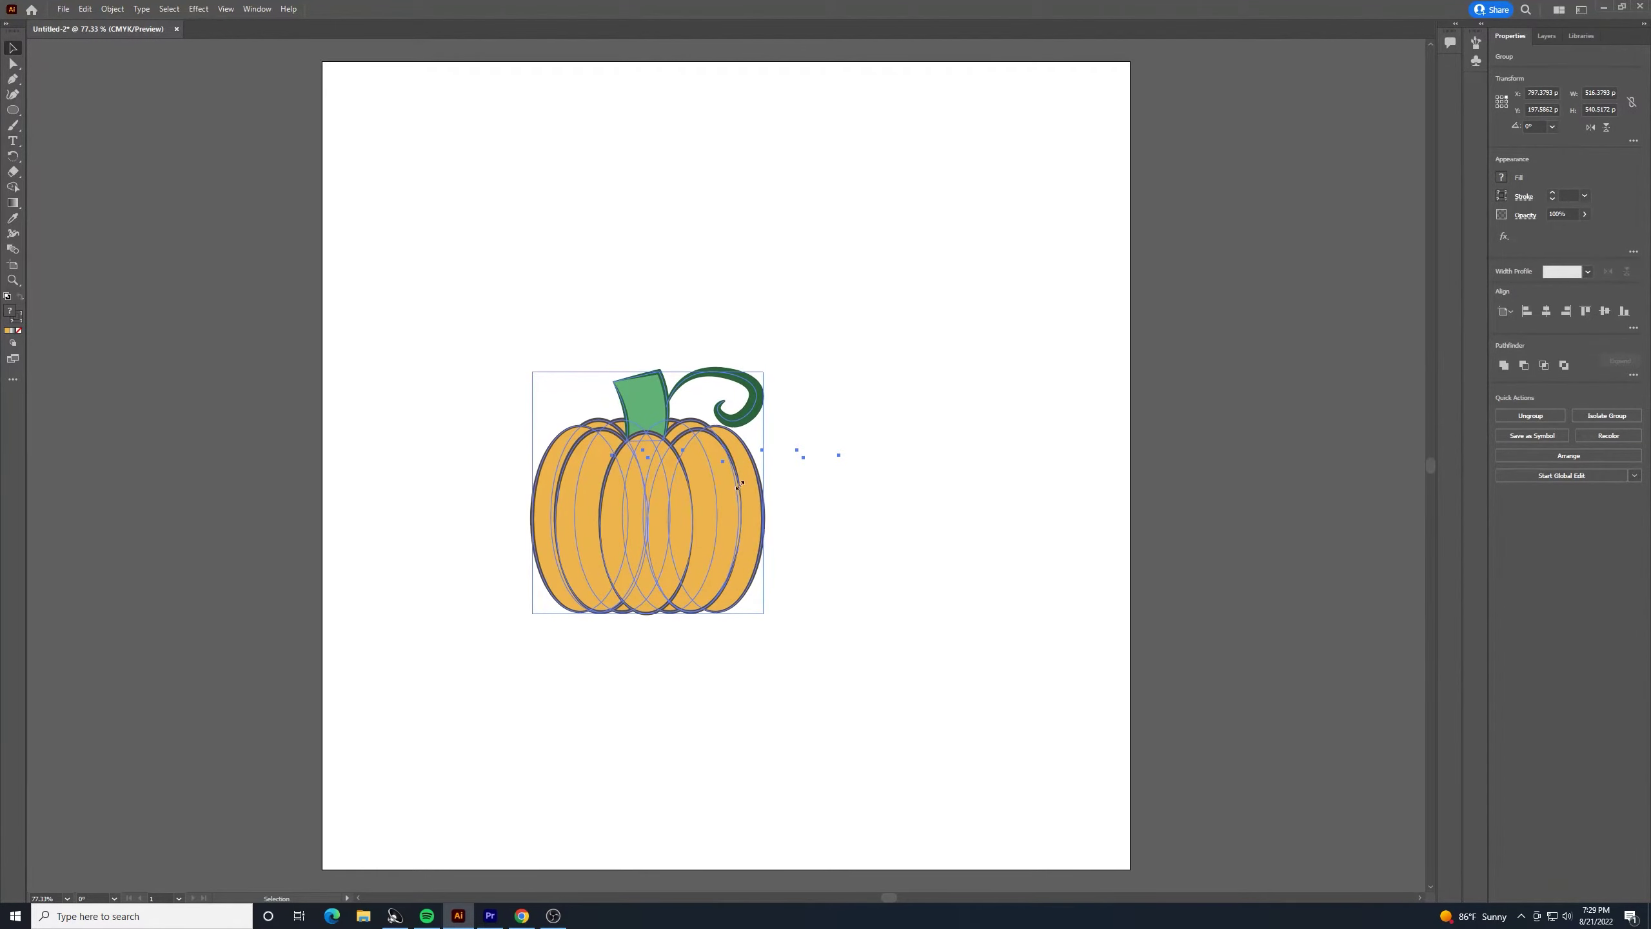
left_click_drag(740, 484, 828, 485)
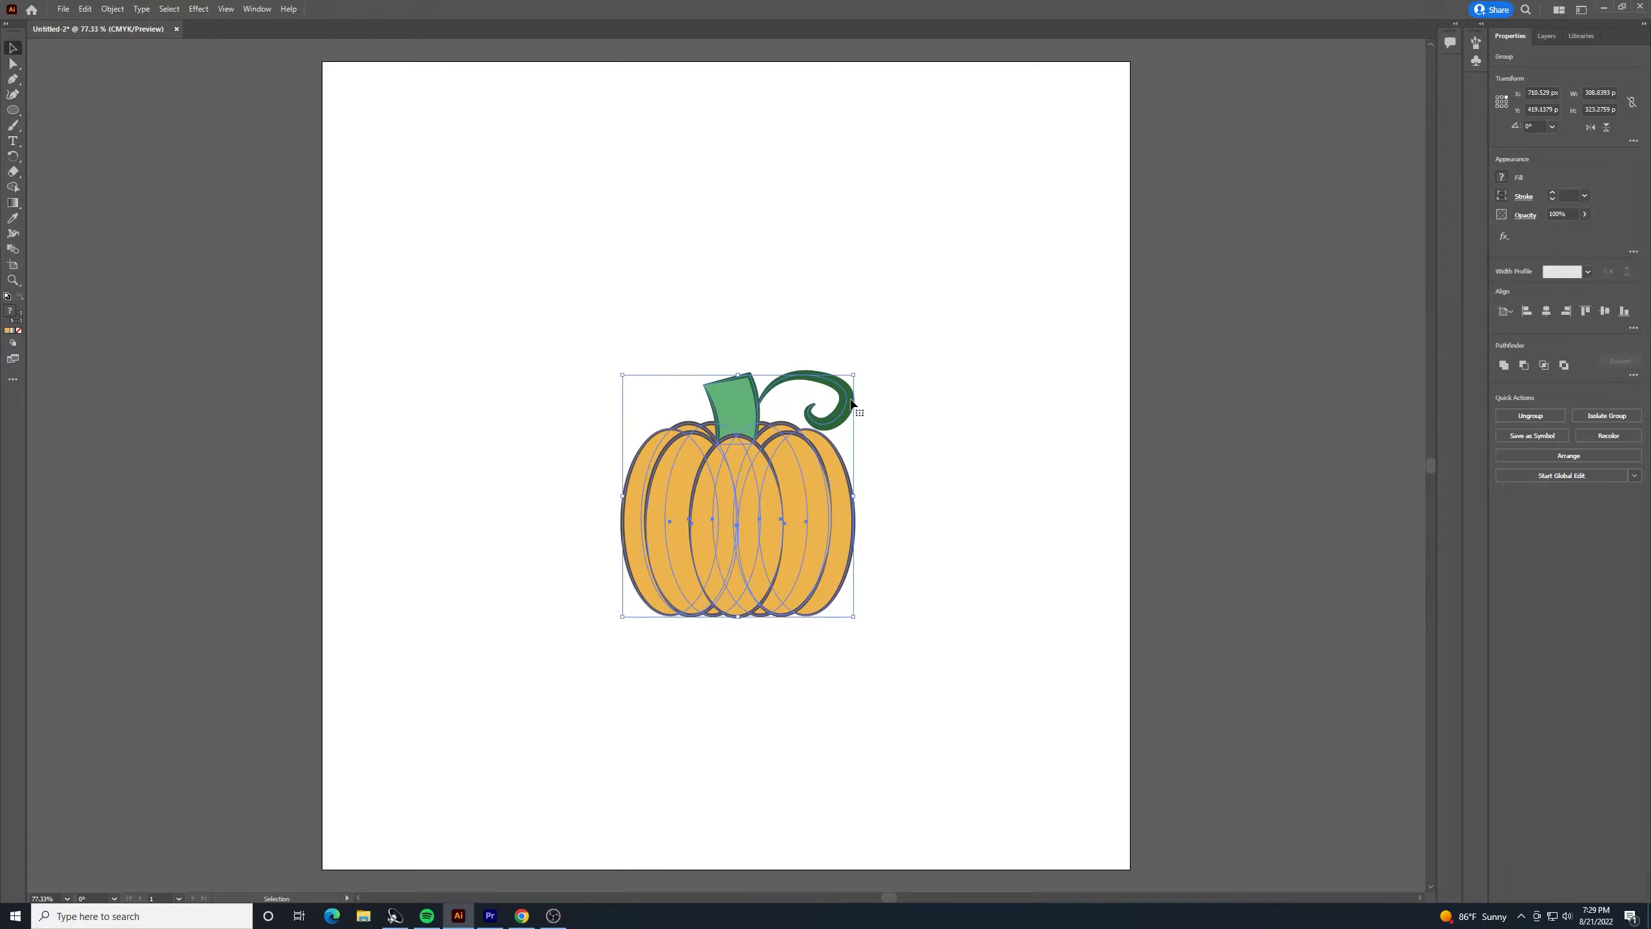
left_click(954, 450)
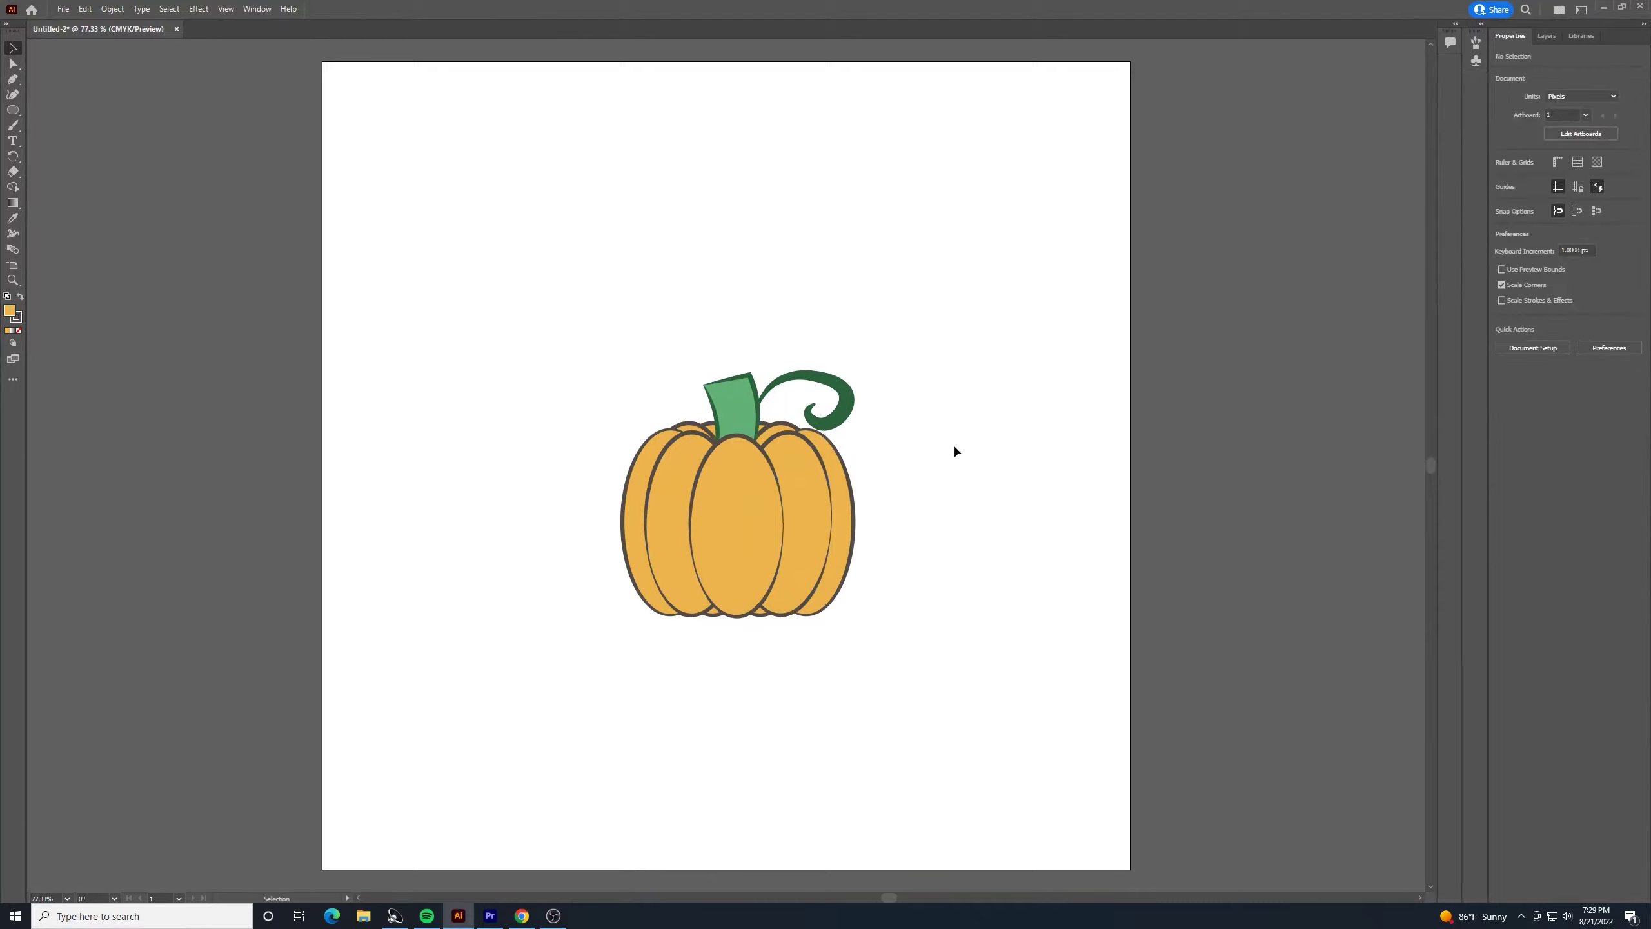
Reduce the tendril's stroke weight to 17 pt within the group using the Direct Selection tool
left_click(846, 416)
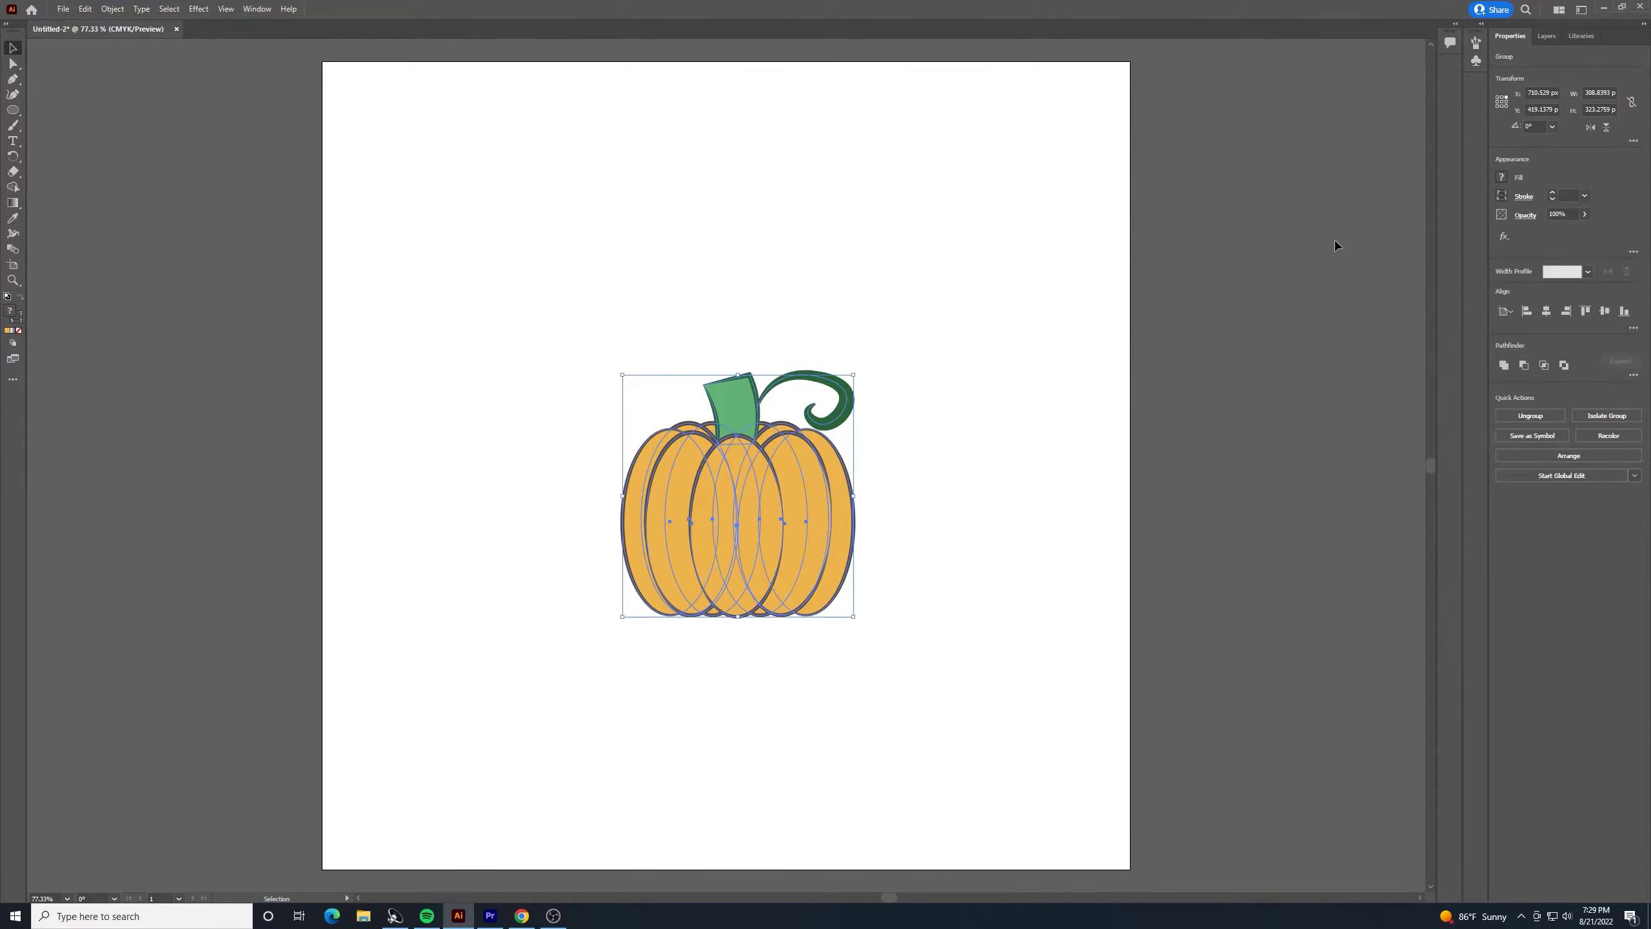
left_click(490, 176)
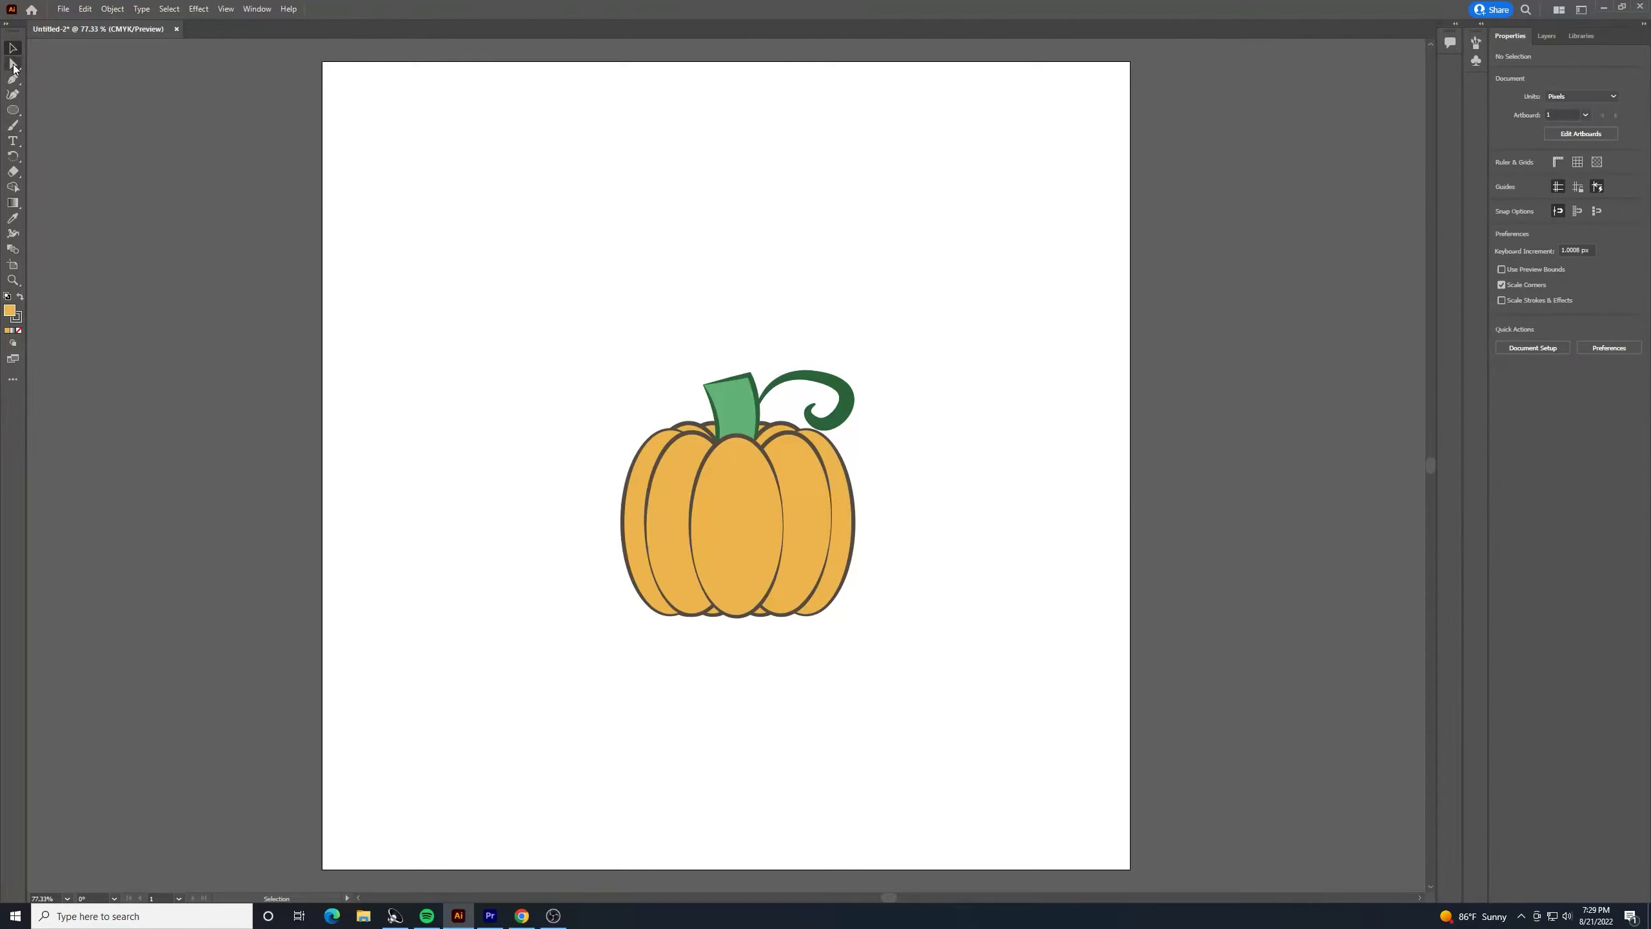
left_click(13, 64)
left_click(845, 397)
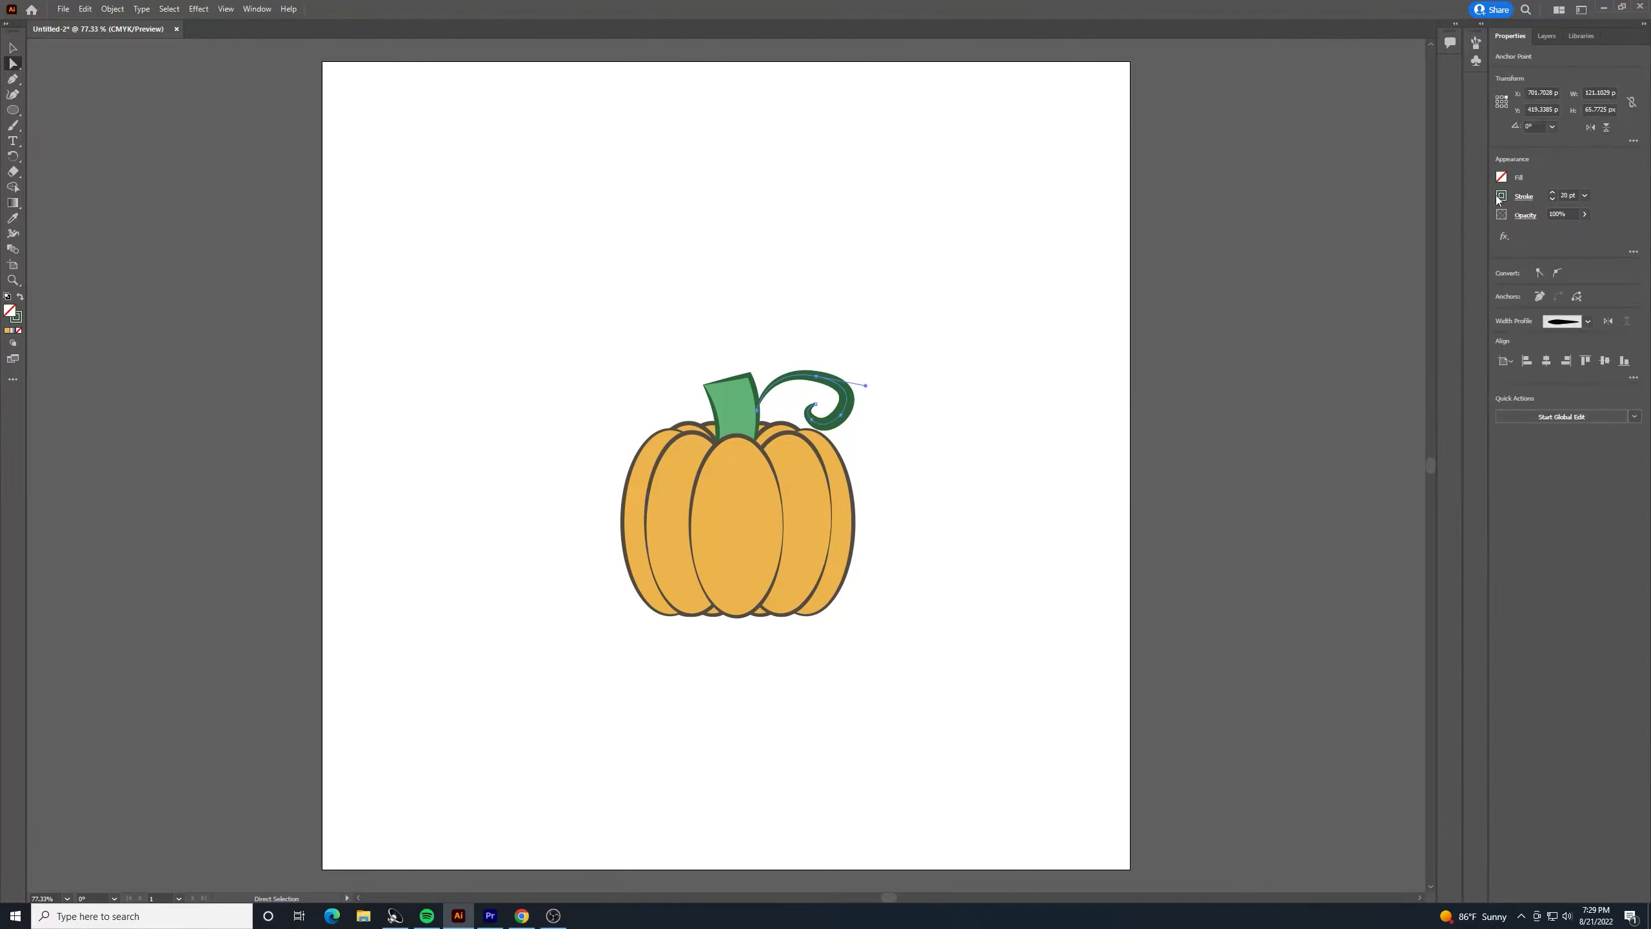
left_click(1552, 199)
left_click(1552, 199)
left_click(1552, 199)
left_click(915, 495)
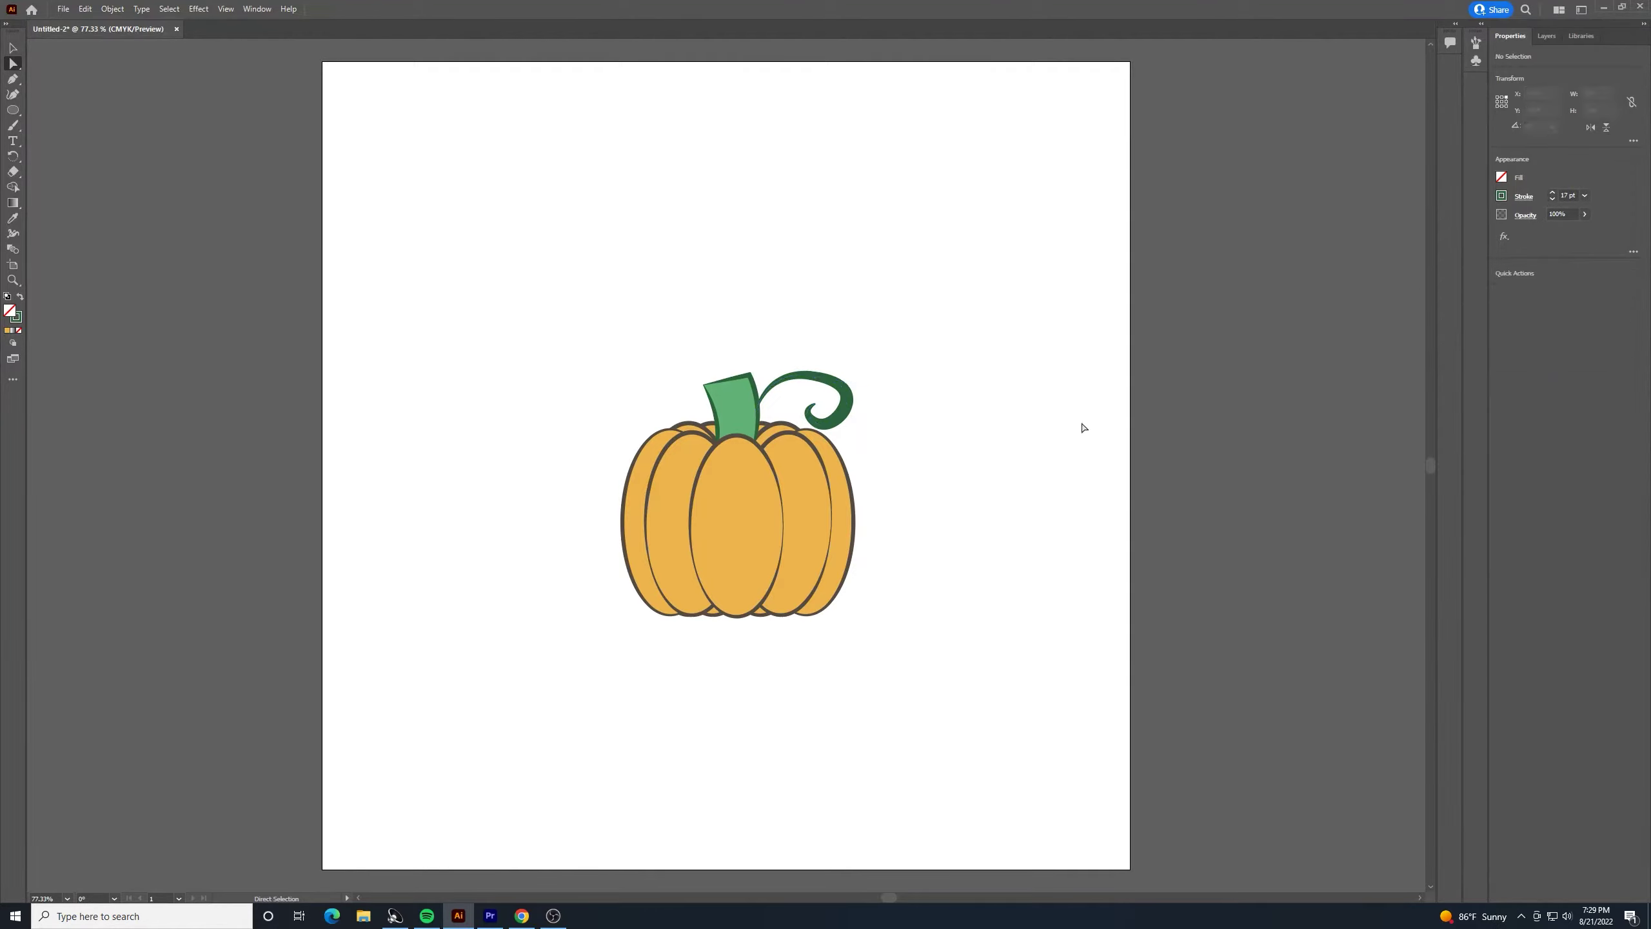
Move the whole pumpkin group to the artboard's upper-left corner
left_click(12, 48)
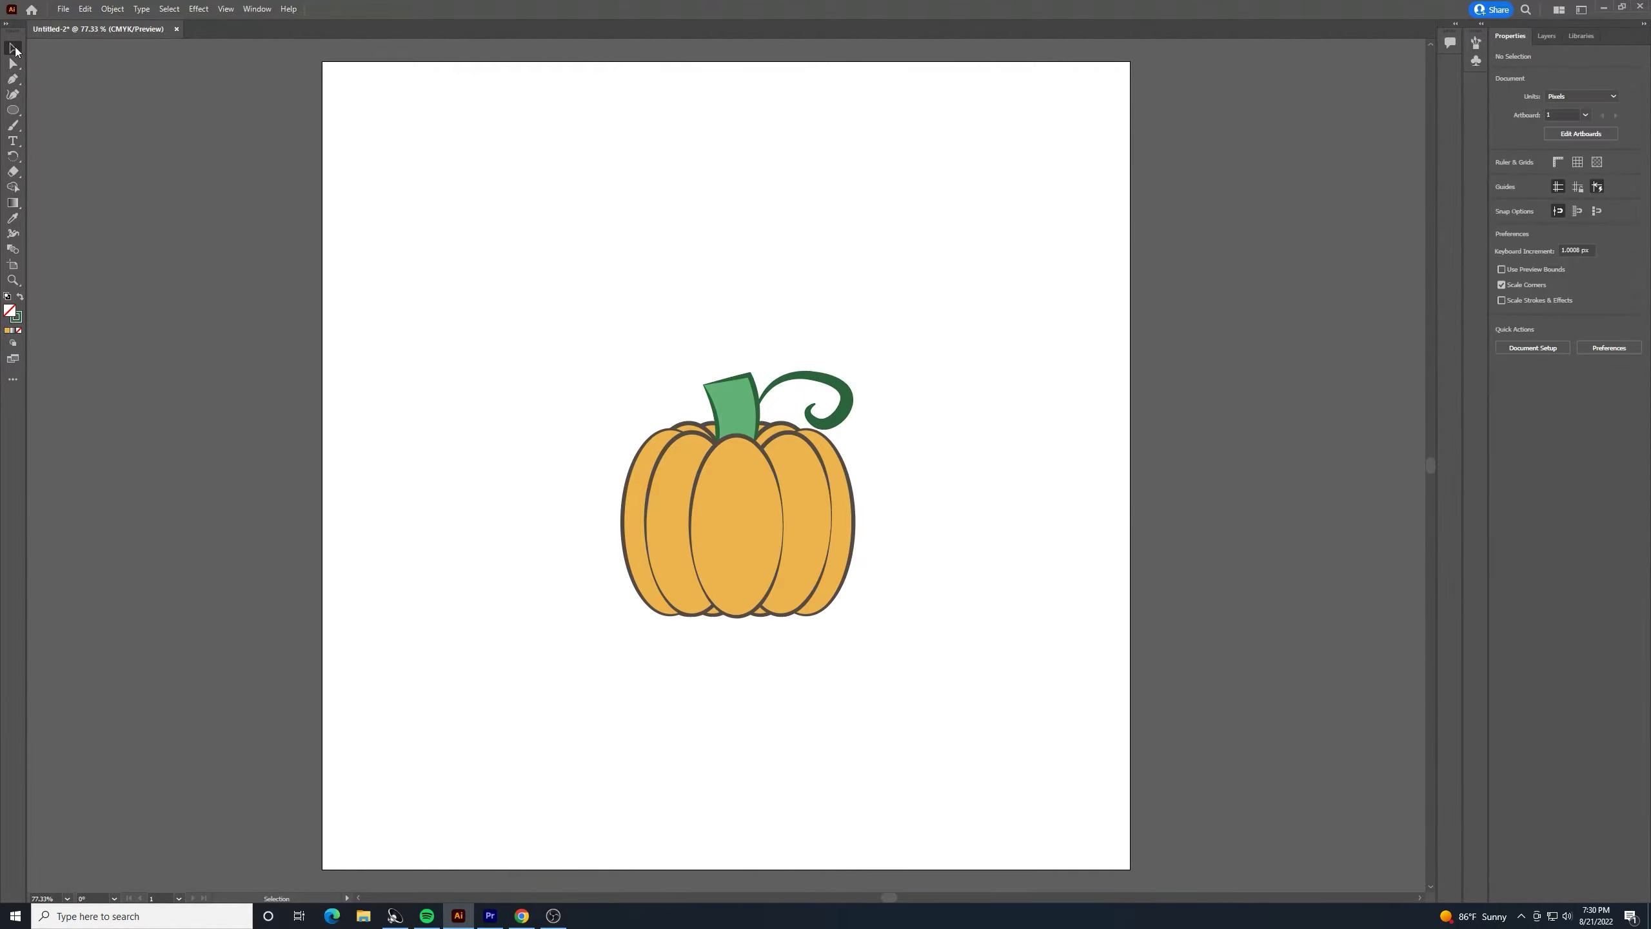
left_click_drag(951, 337, 535, 619)
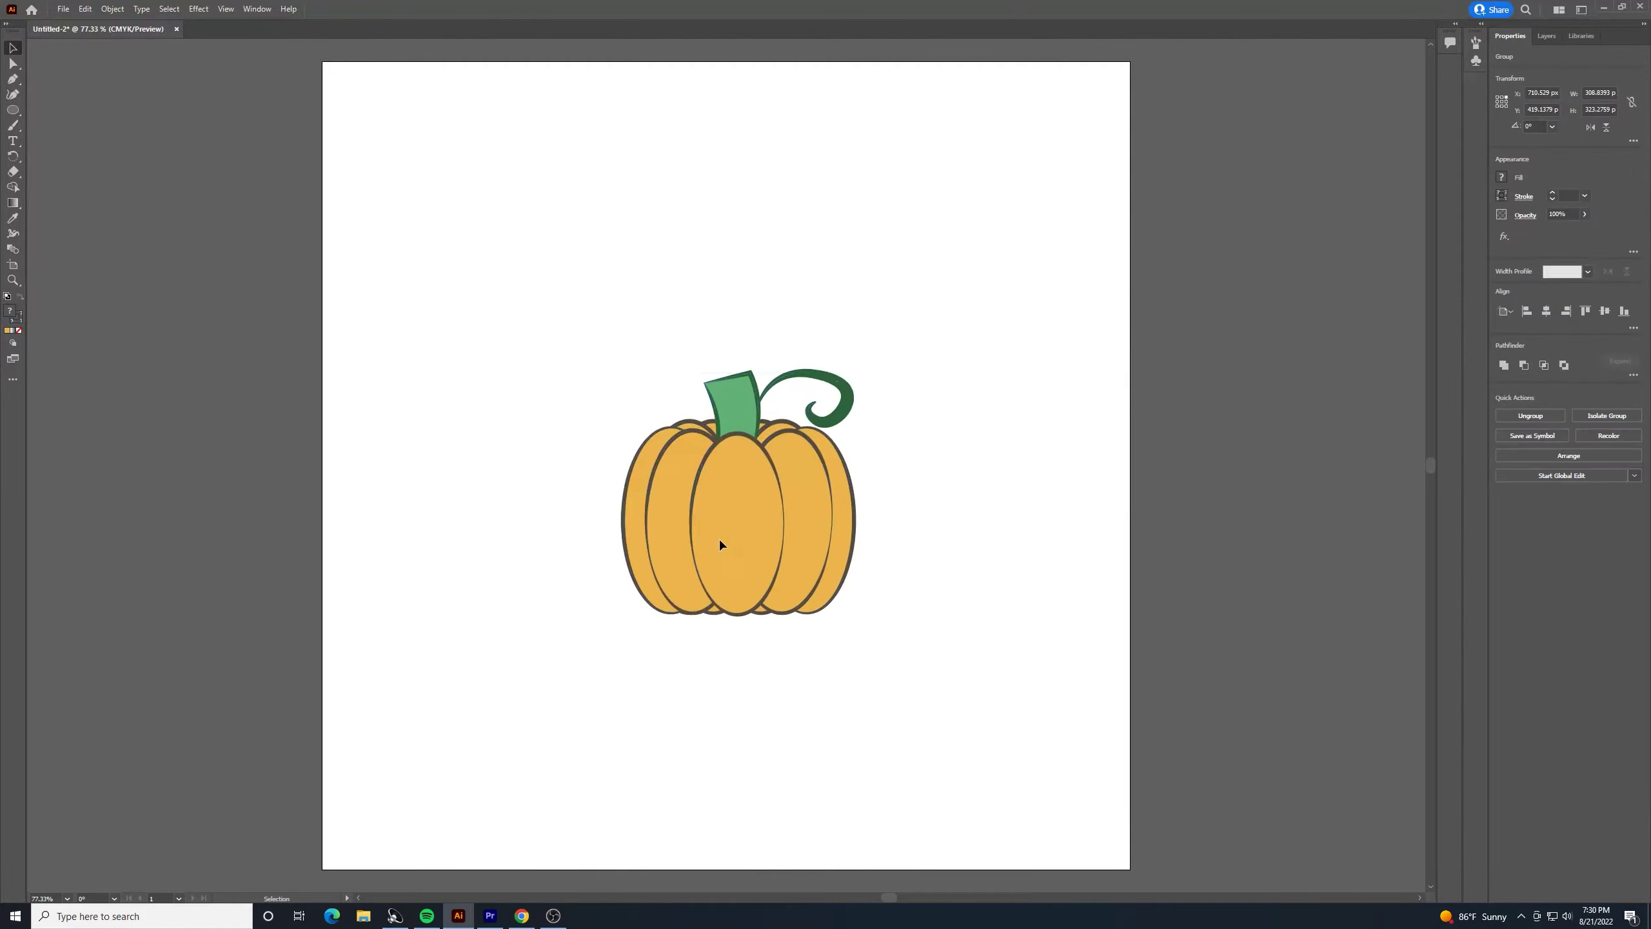
left_click_drag(719, 545, 456, 255)
left_click(782, 449)
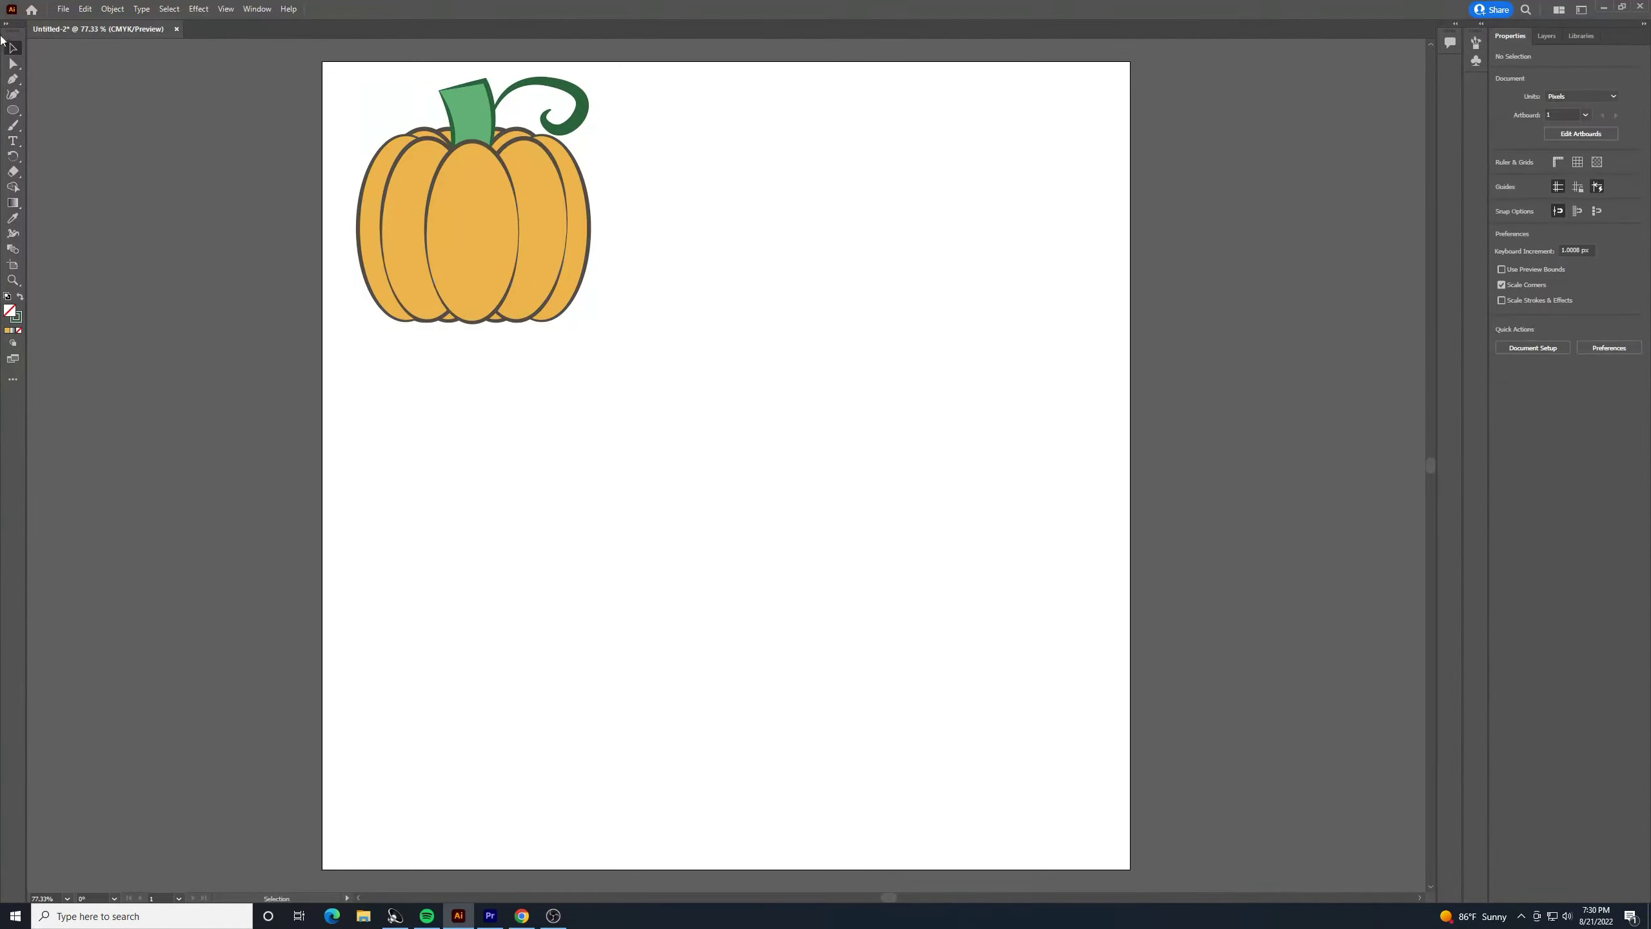
Draw a rectangle about 407 by 550 px in the lower middle of the artboard with the Rectangle tool
left_click(13, 112)
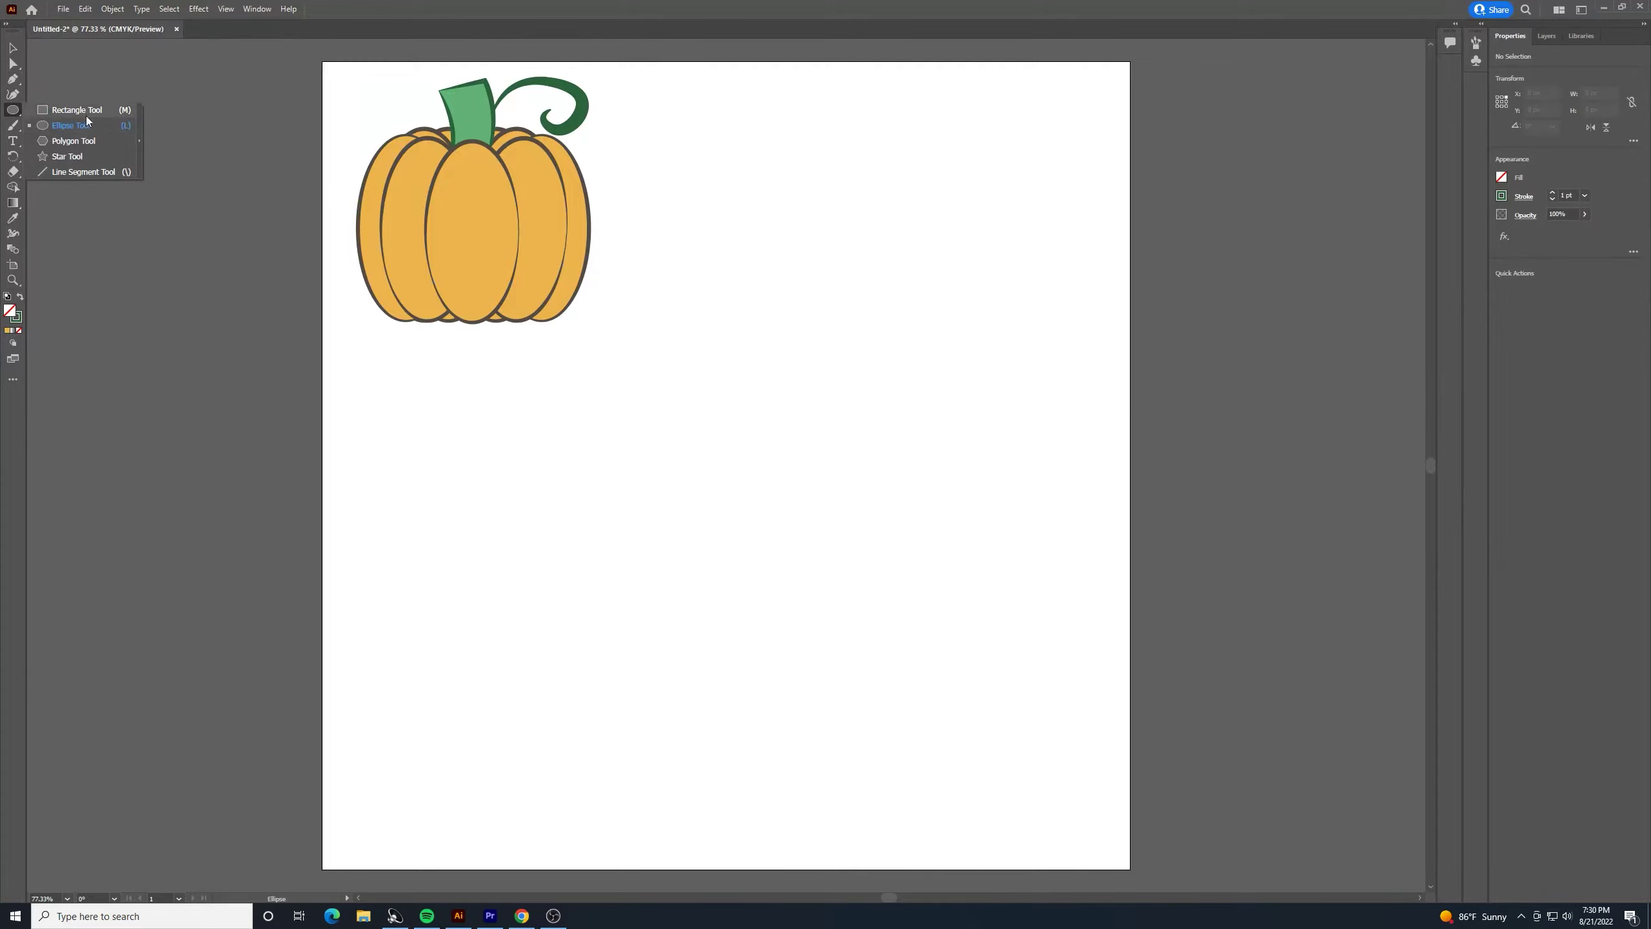
left_click(91, 110)
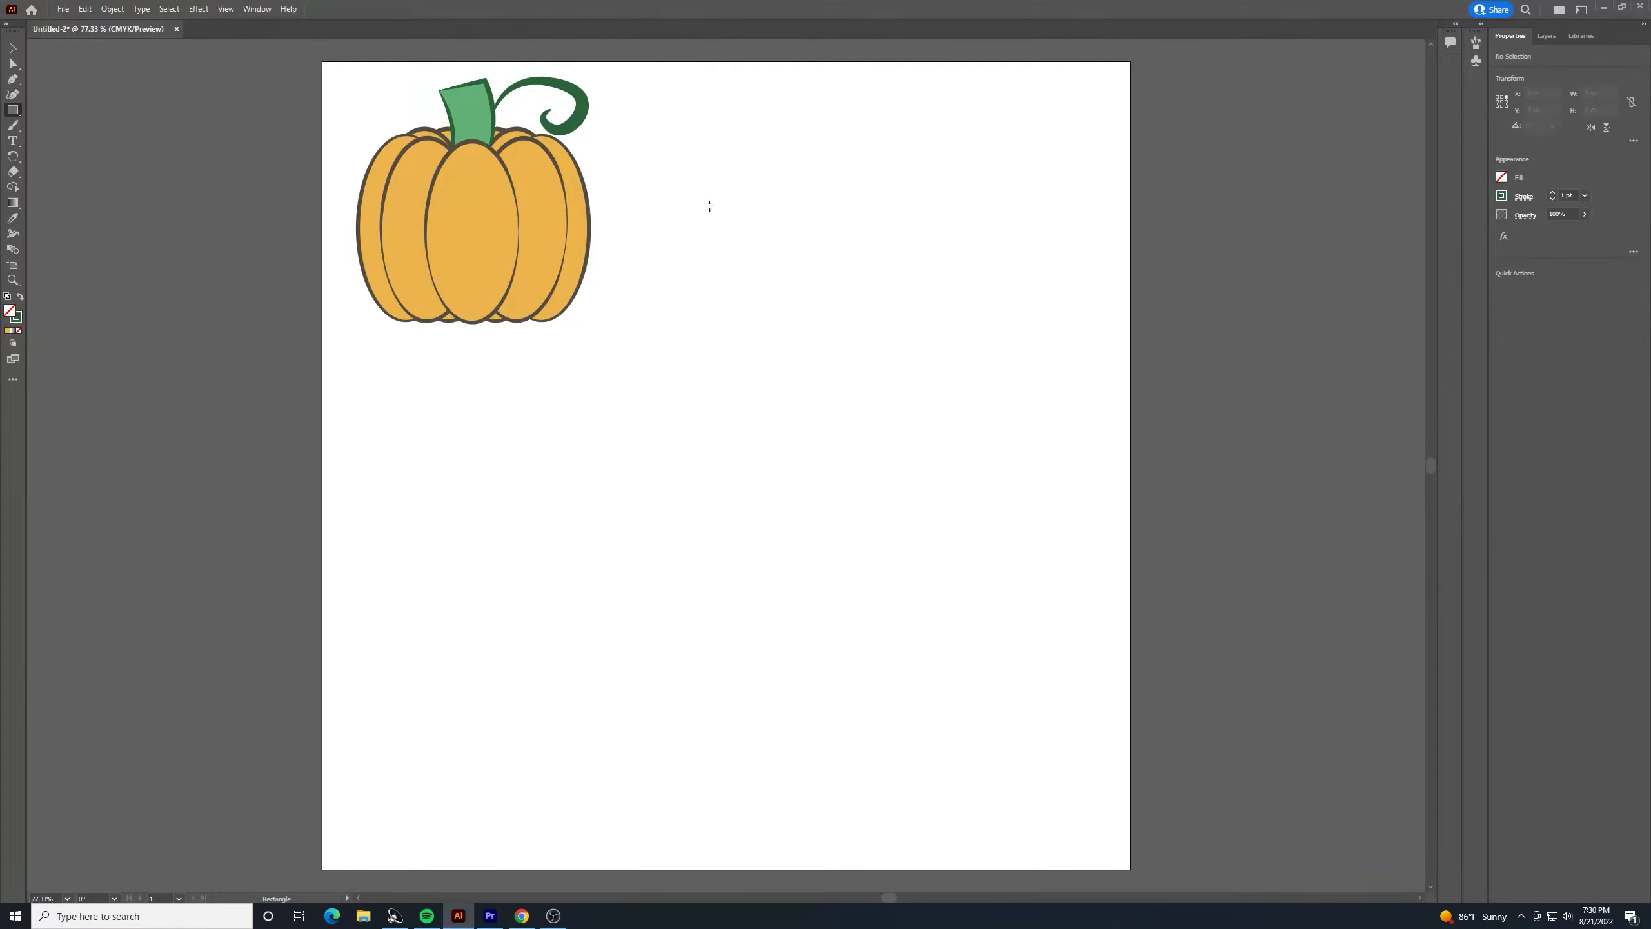
left_click_drag(882, 391, 578, 802)
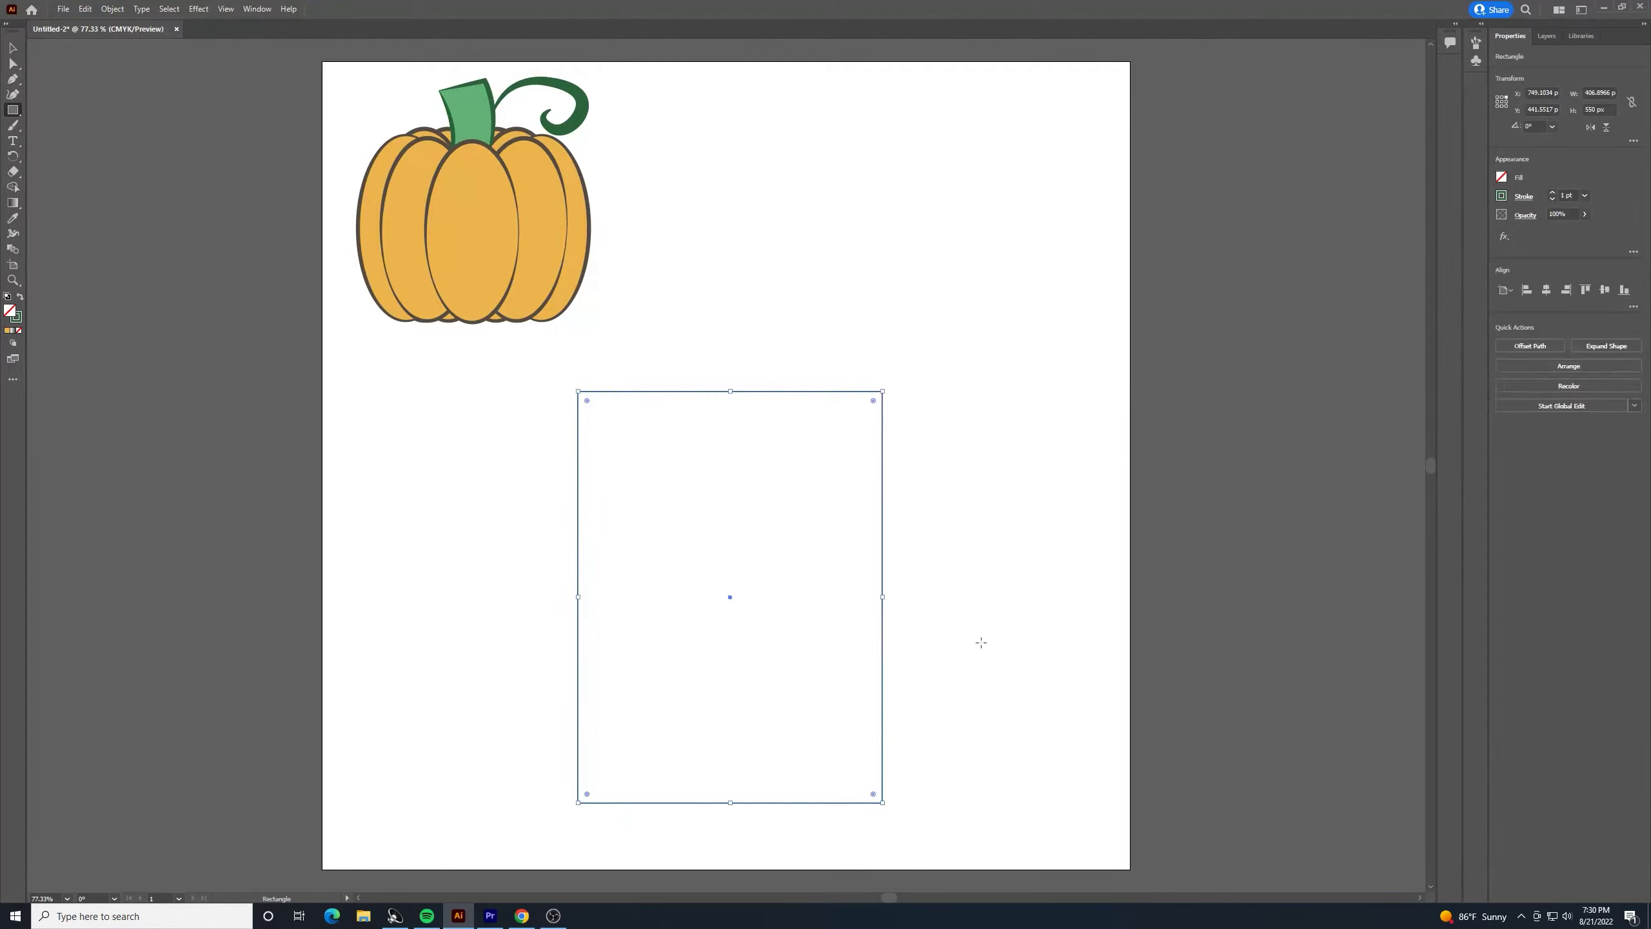
Fill the new rectangle with a very light gray swatch and deselect it
left_click(1500, 177)
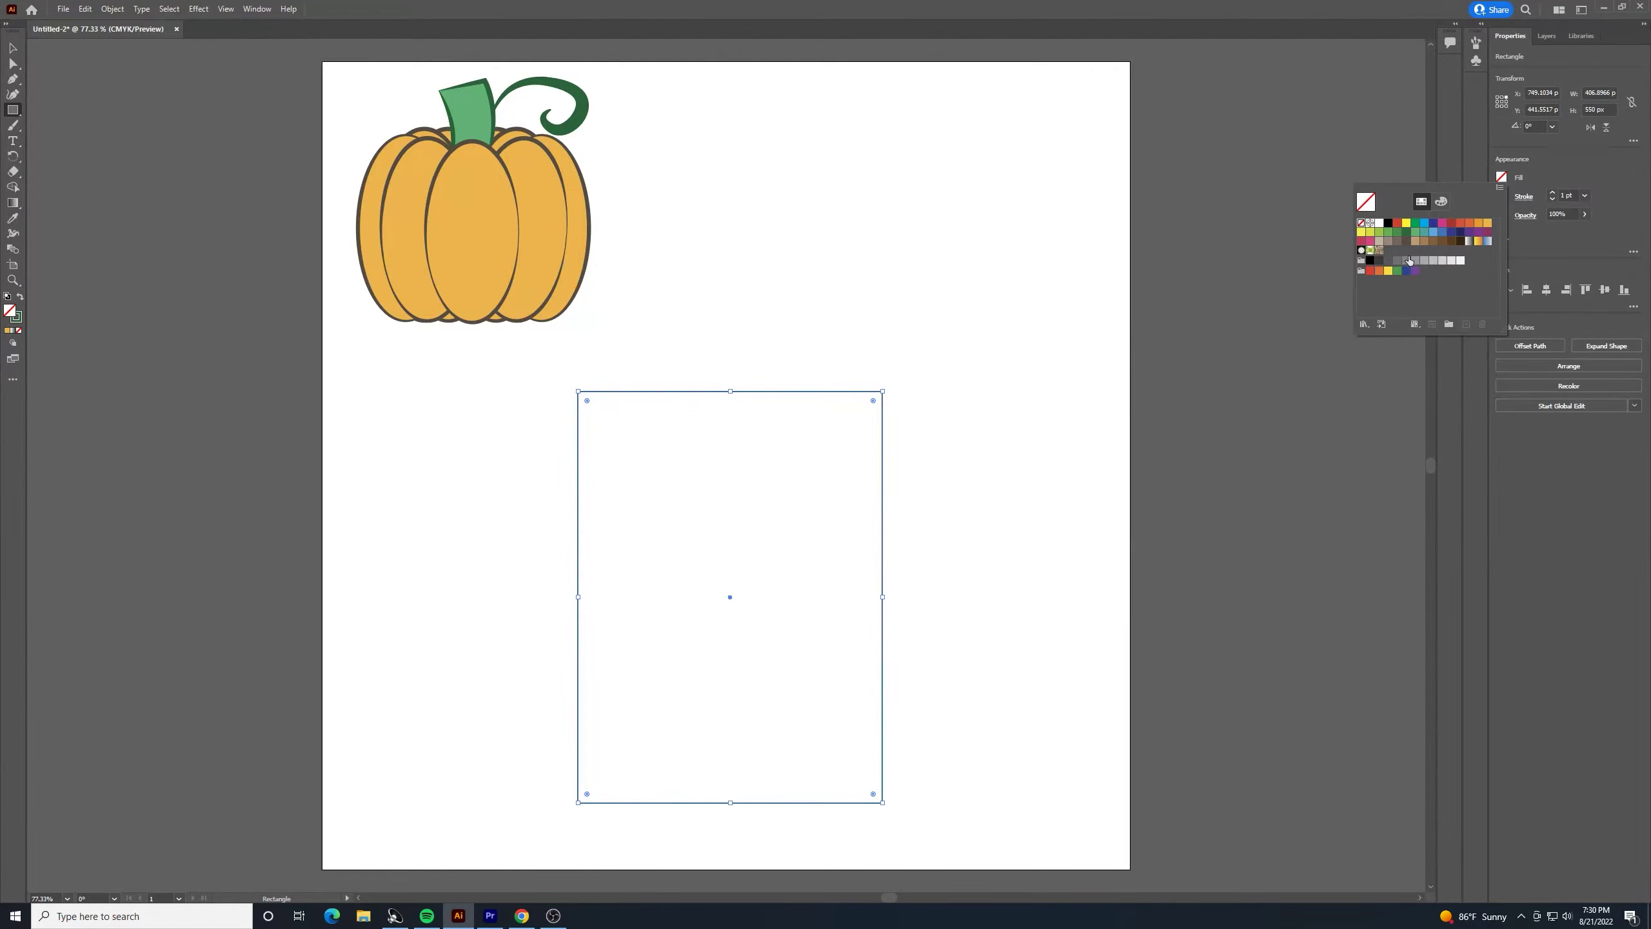
left_click(1446, 261)
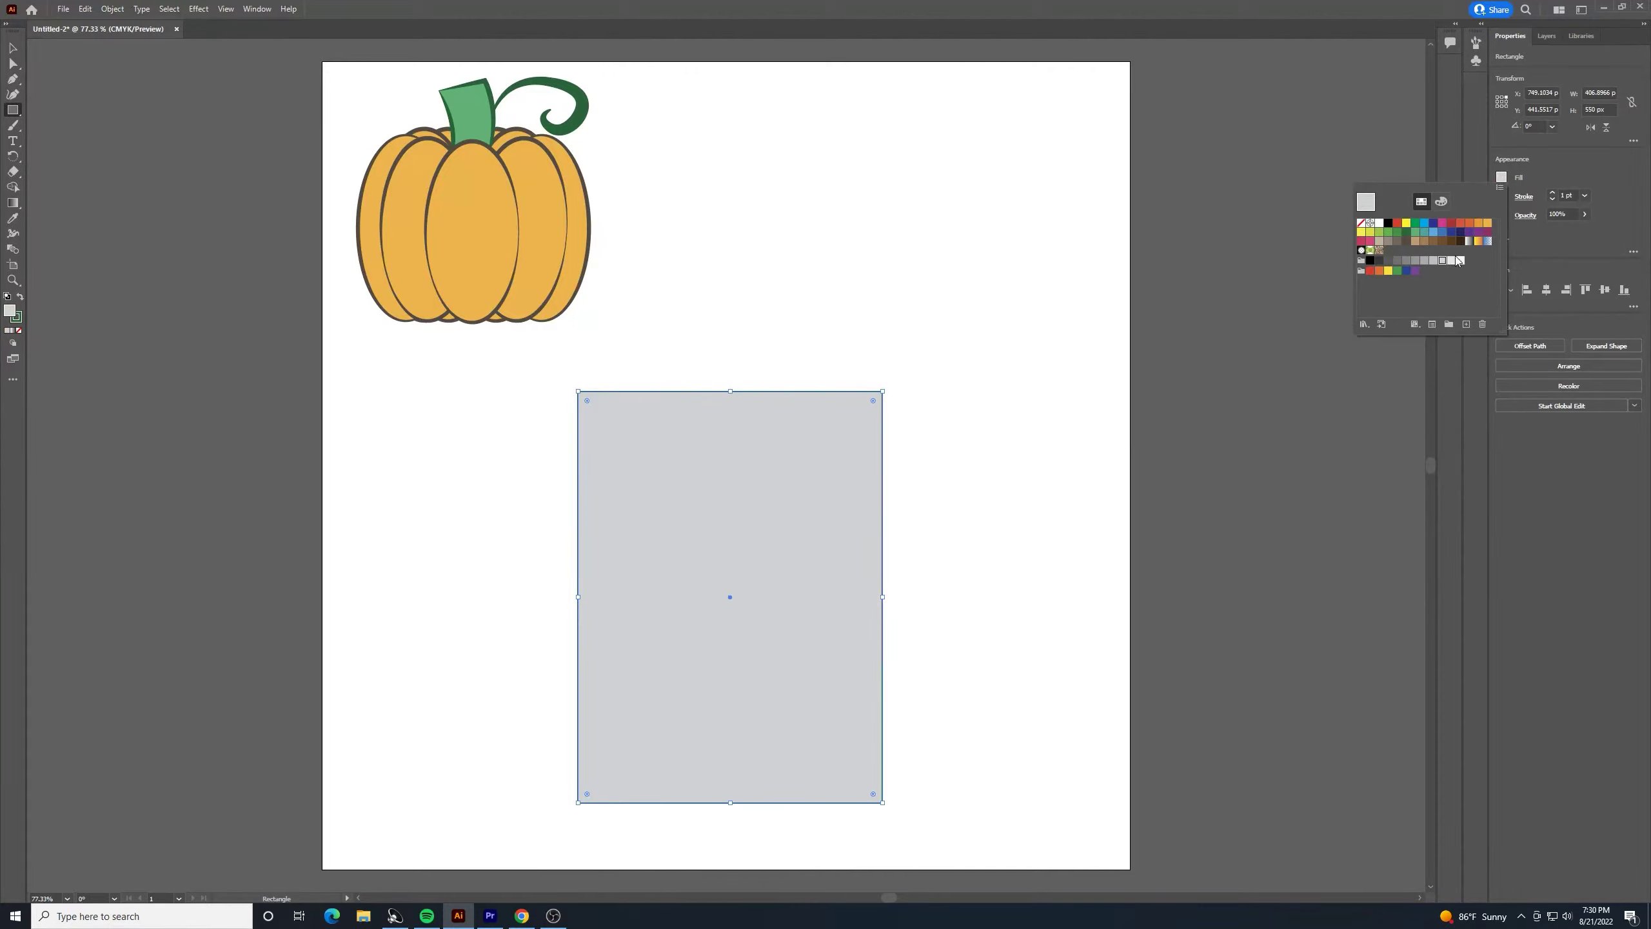
left_click(1452, 260)
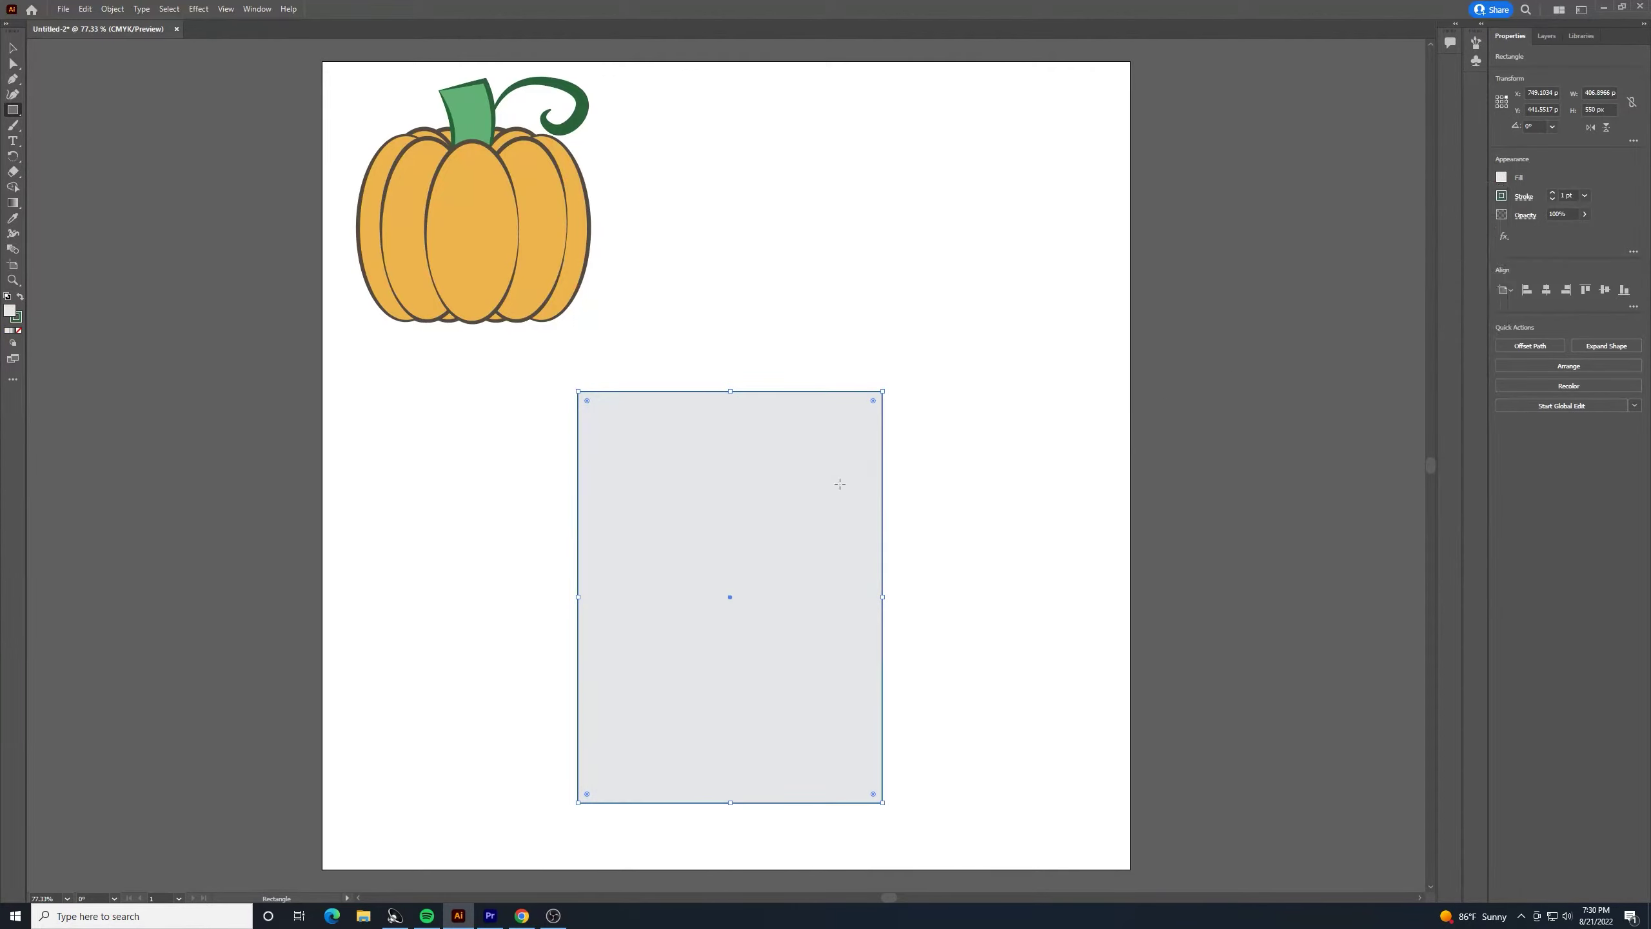
left_click(12, 48)
left_click(928, 445)
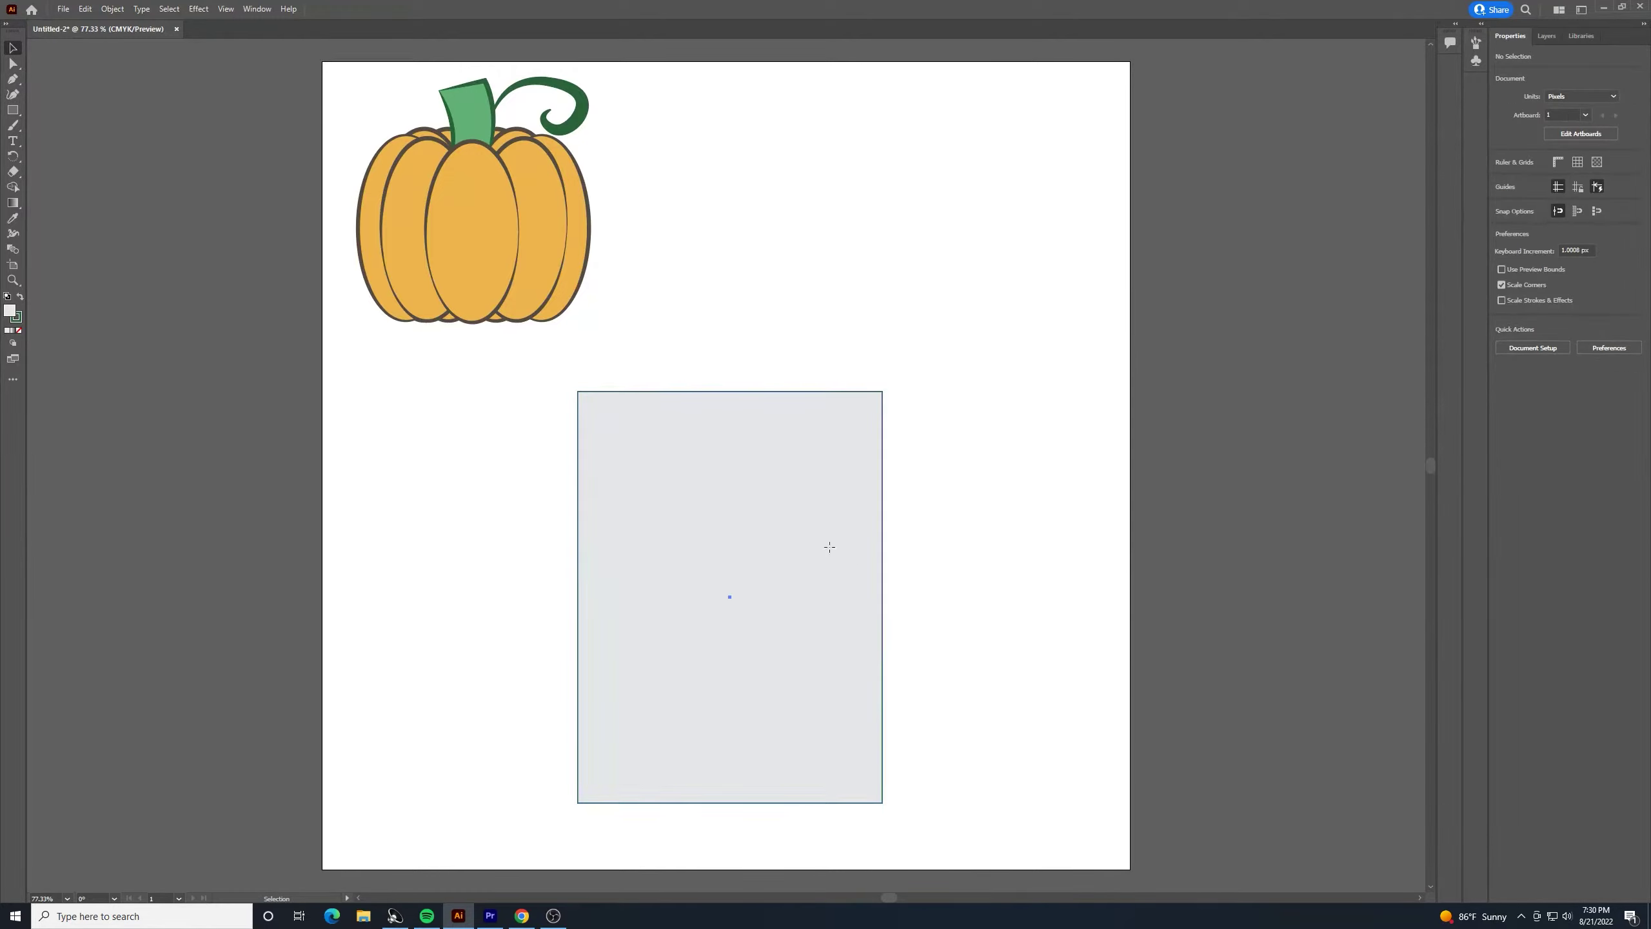
Give the gray rectangle a dark brown-gray stroke with a weight of 3 pt
left_click(854, 490)
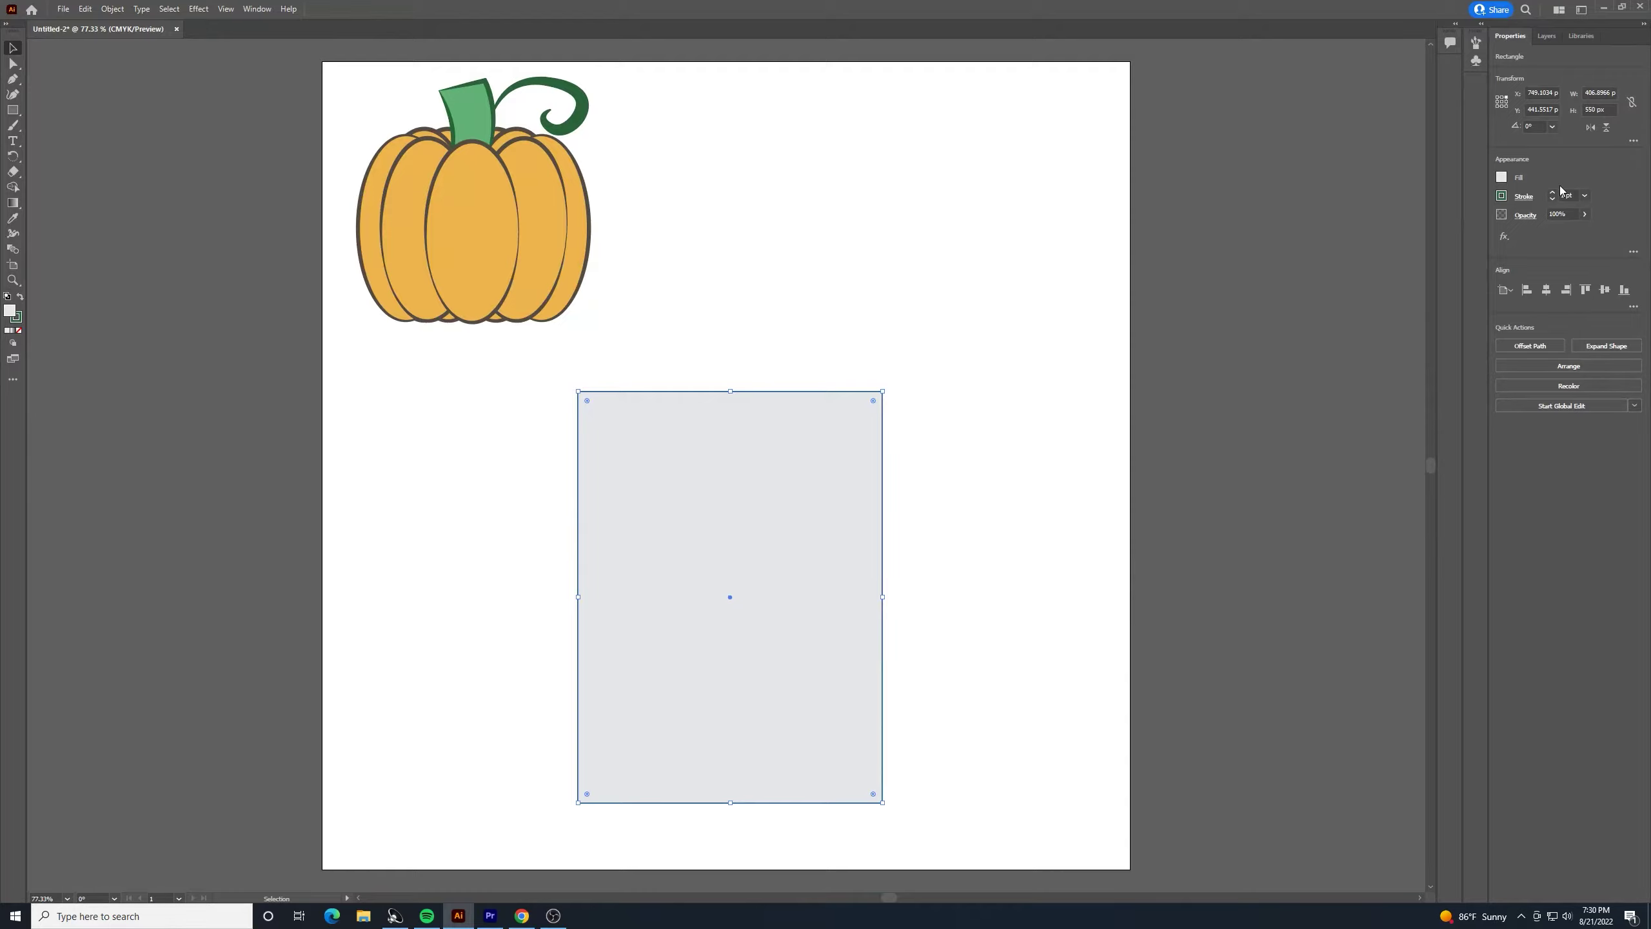
left_click(1524, 198)
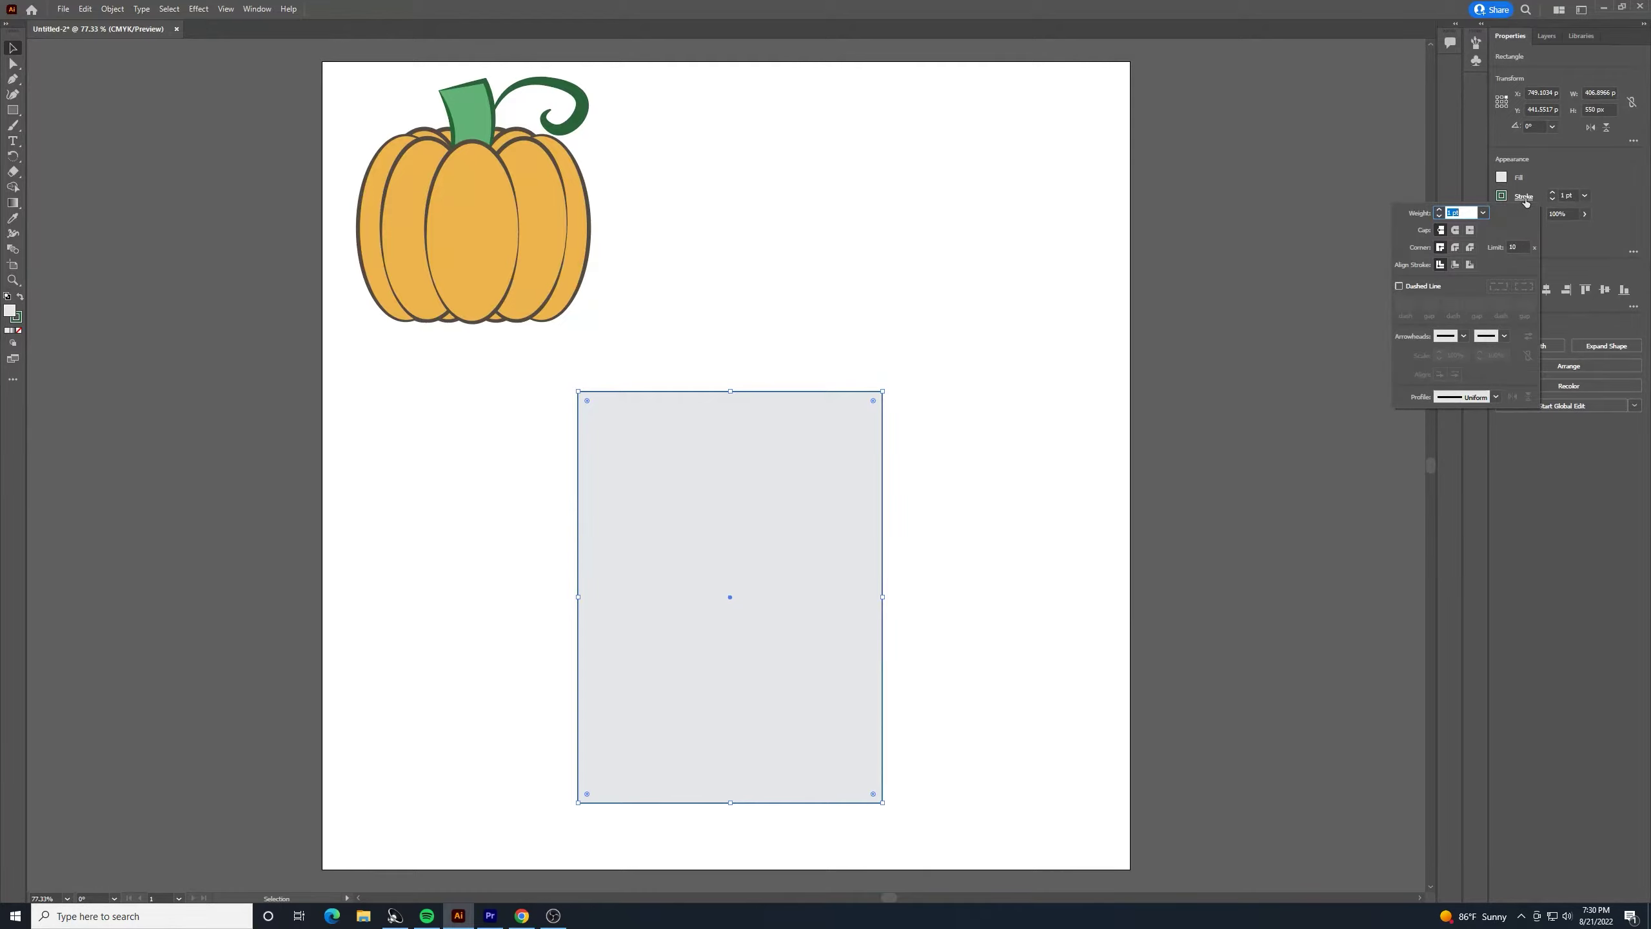
left_click(1502, 197)
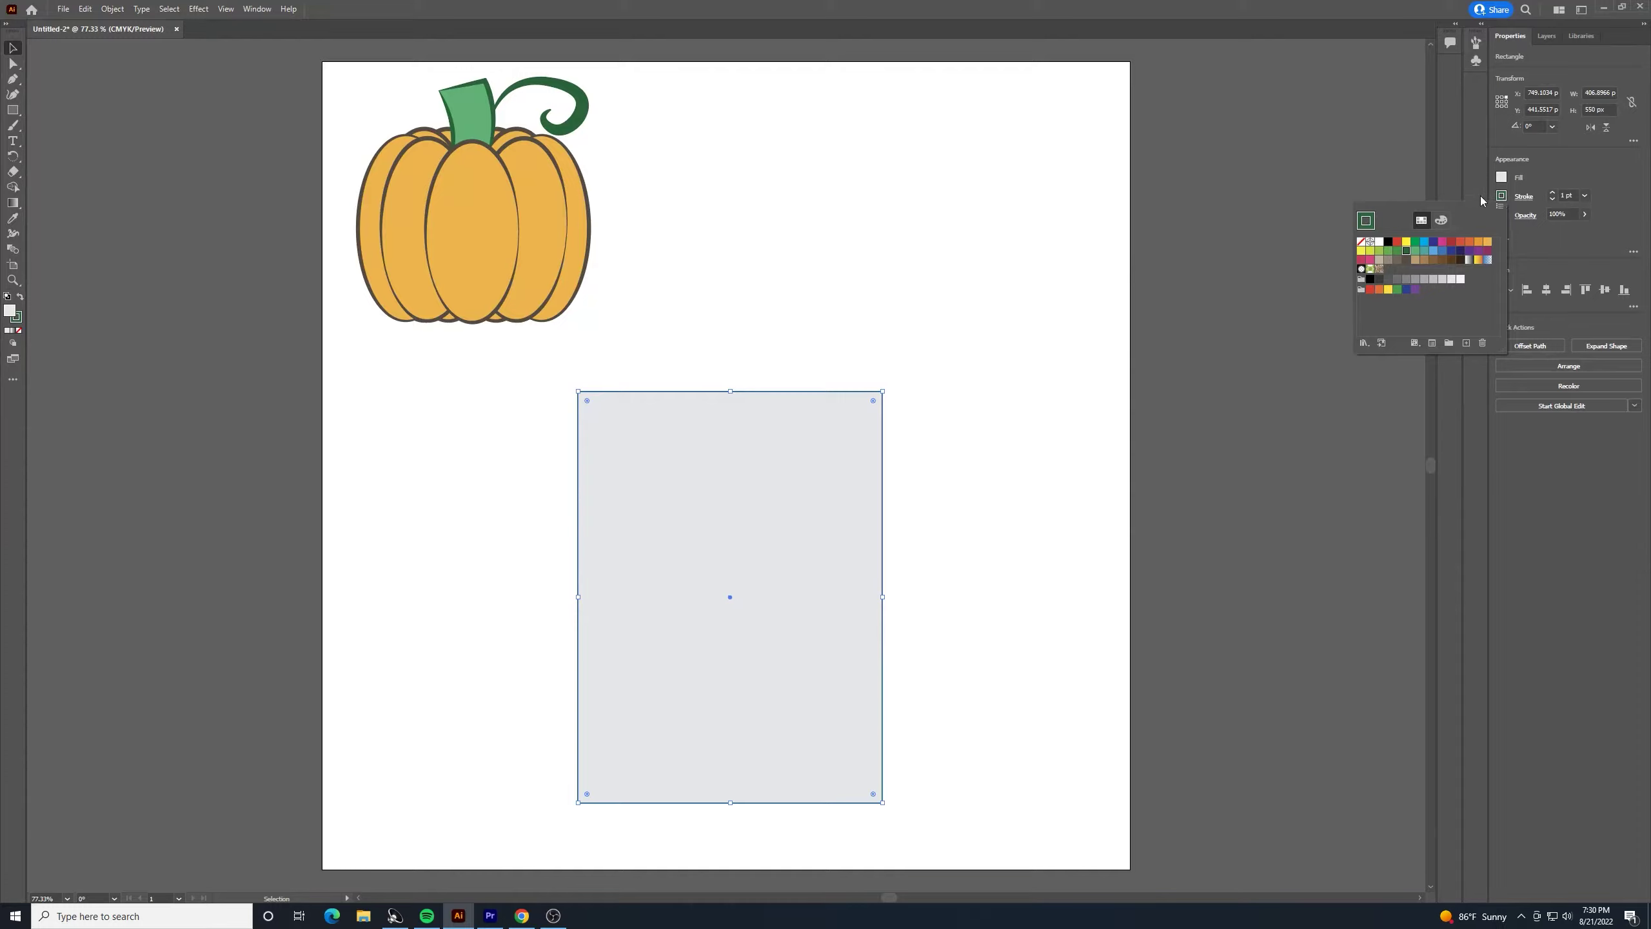
left_click(1406, 260)
left_click(1551, 190)
left_click(1552, 190)
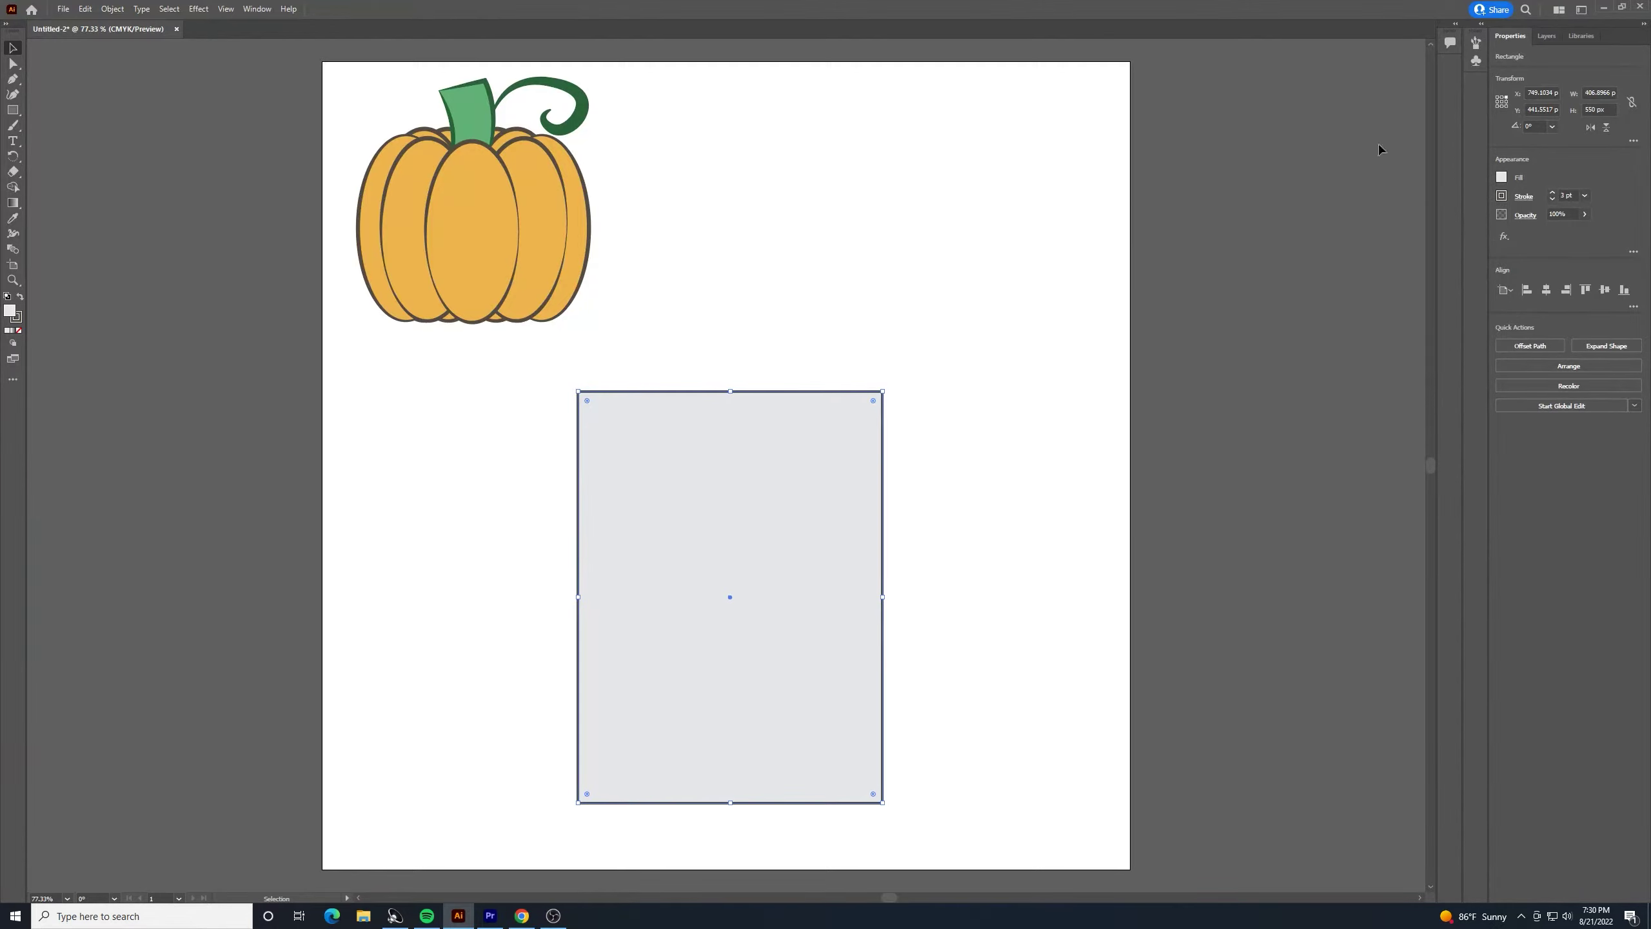
Move the rectangle's two upper corner anchors outward to form a tapered cup about 469 px wide at the top
key("a")
left_click(943, 325)
left_click_drag(931, 303, 804, 453)
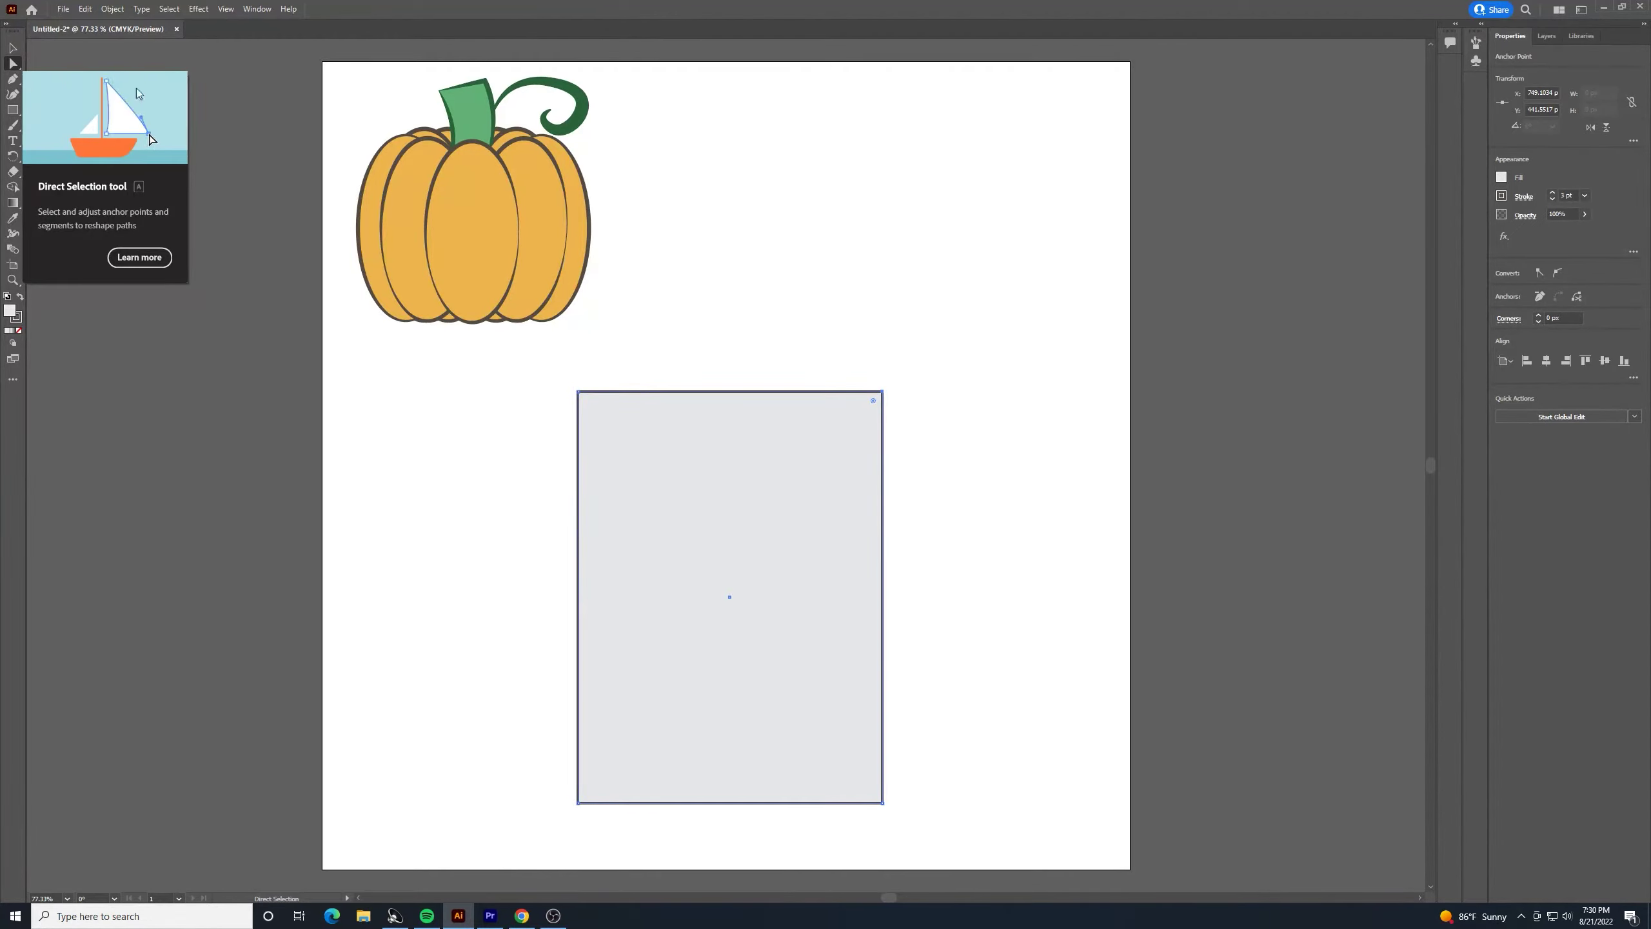
left_click(943, 338)
left_click_drag(966, 317, 844, 460)
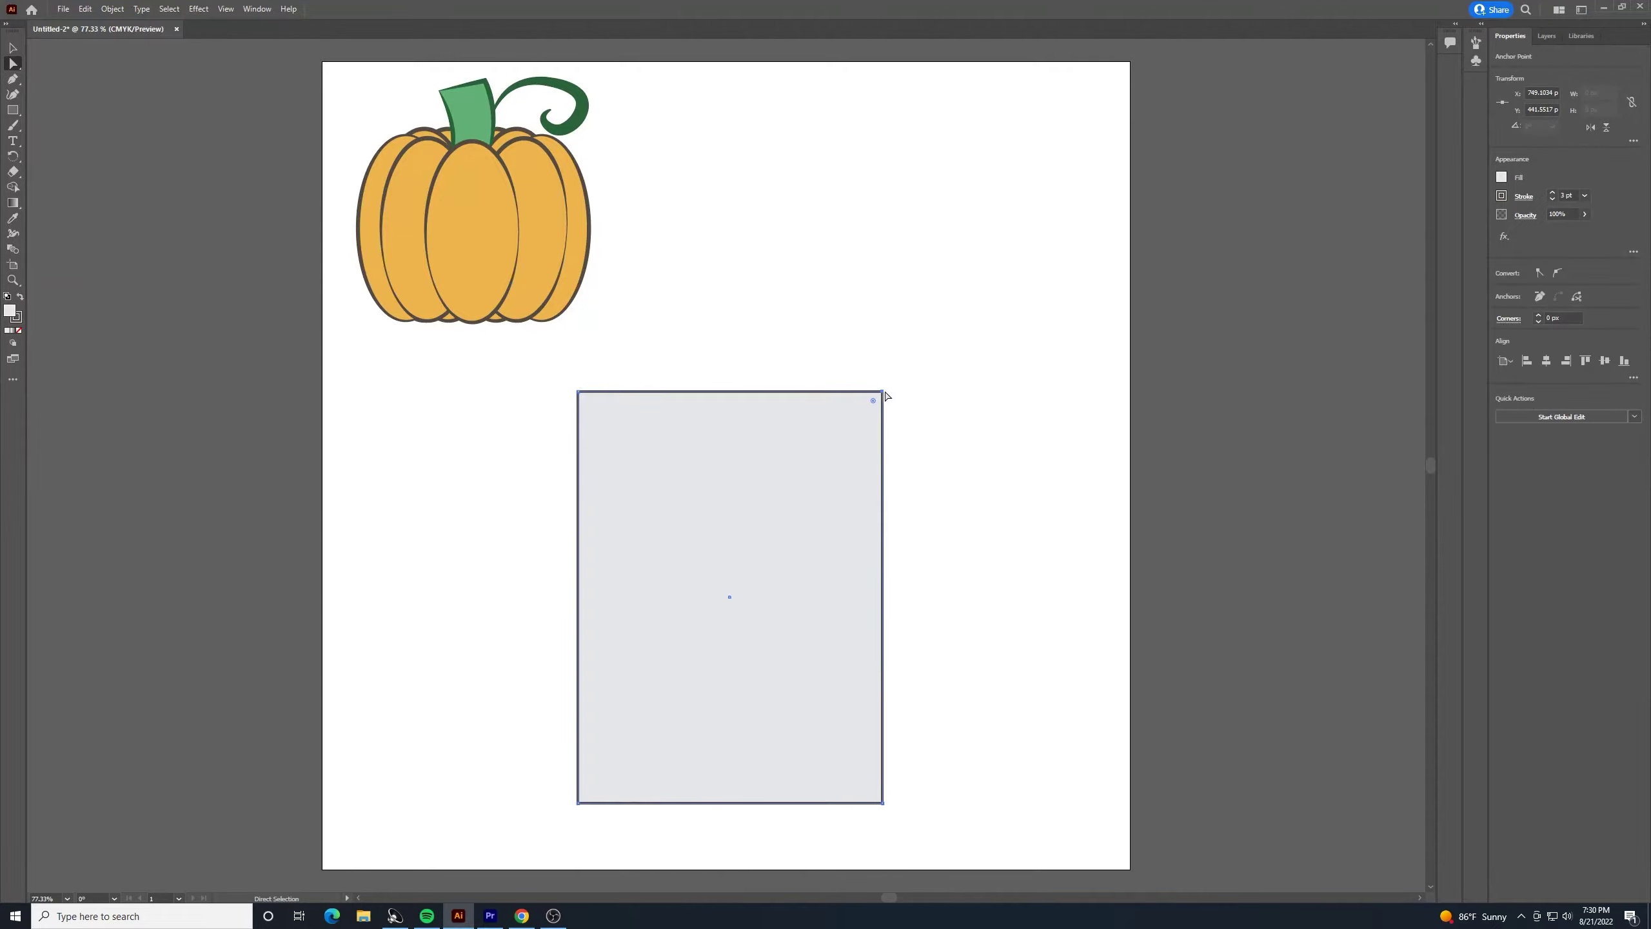
left_click_drag(883, 392, 908, 390)
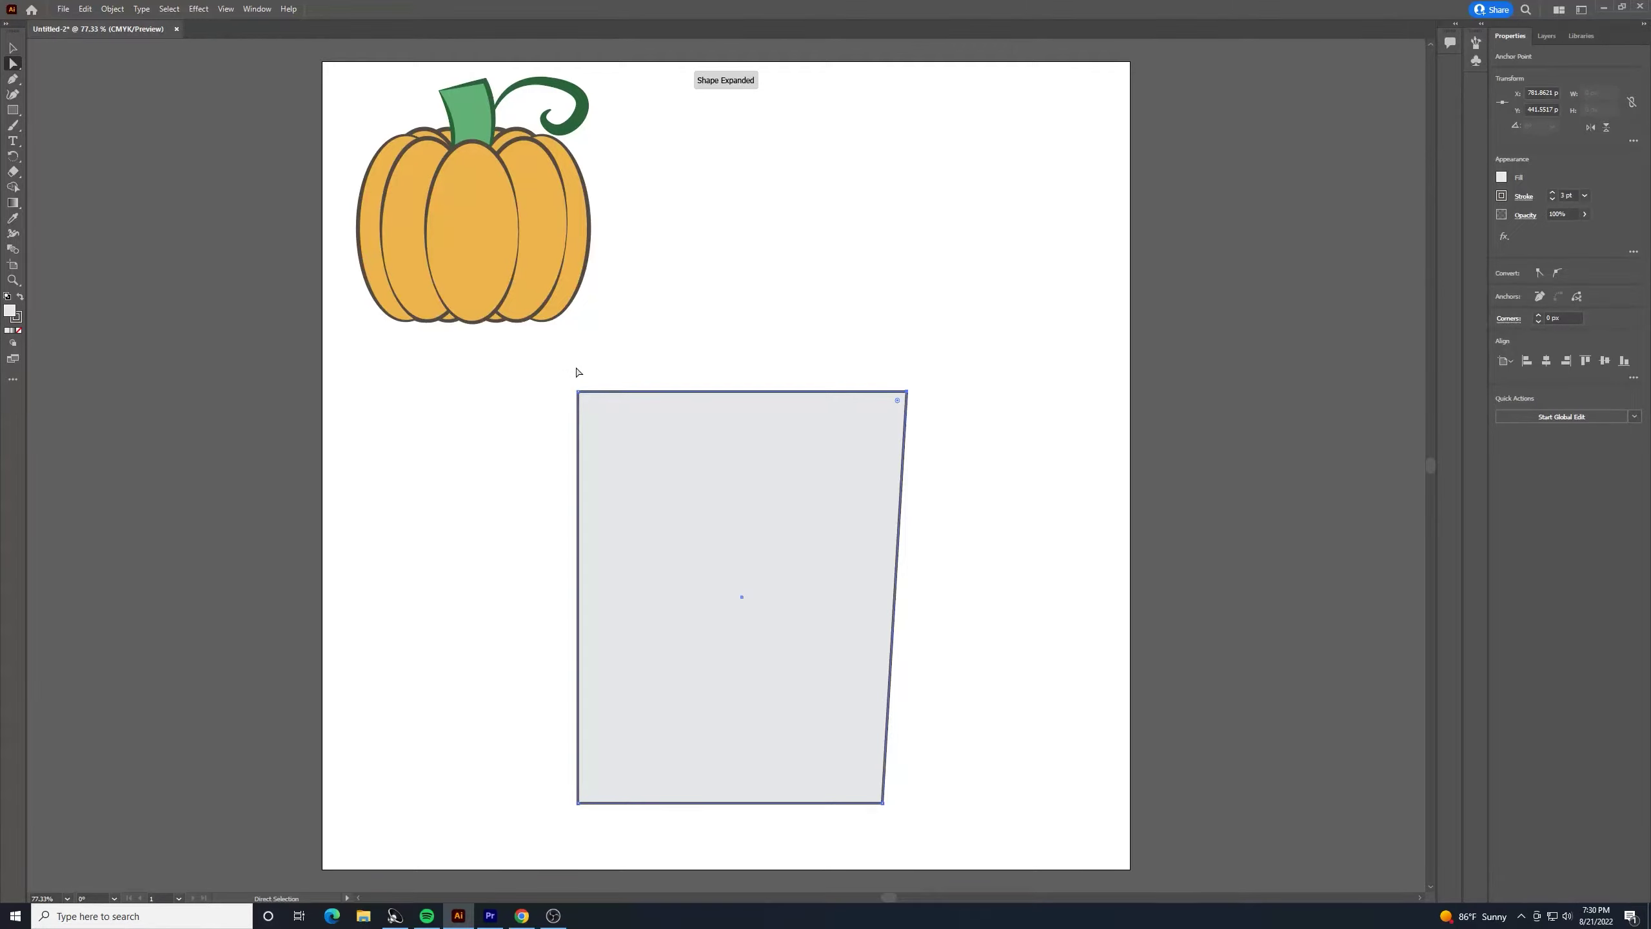
left_click(578, 393)
mouse_move(579, 393)
left_mouse_down()
mouse_move(542, 391)
mouse_move(557, 393)
left_mouse_up()
left_click(1258, 429)
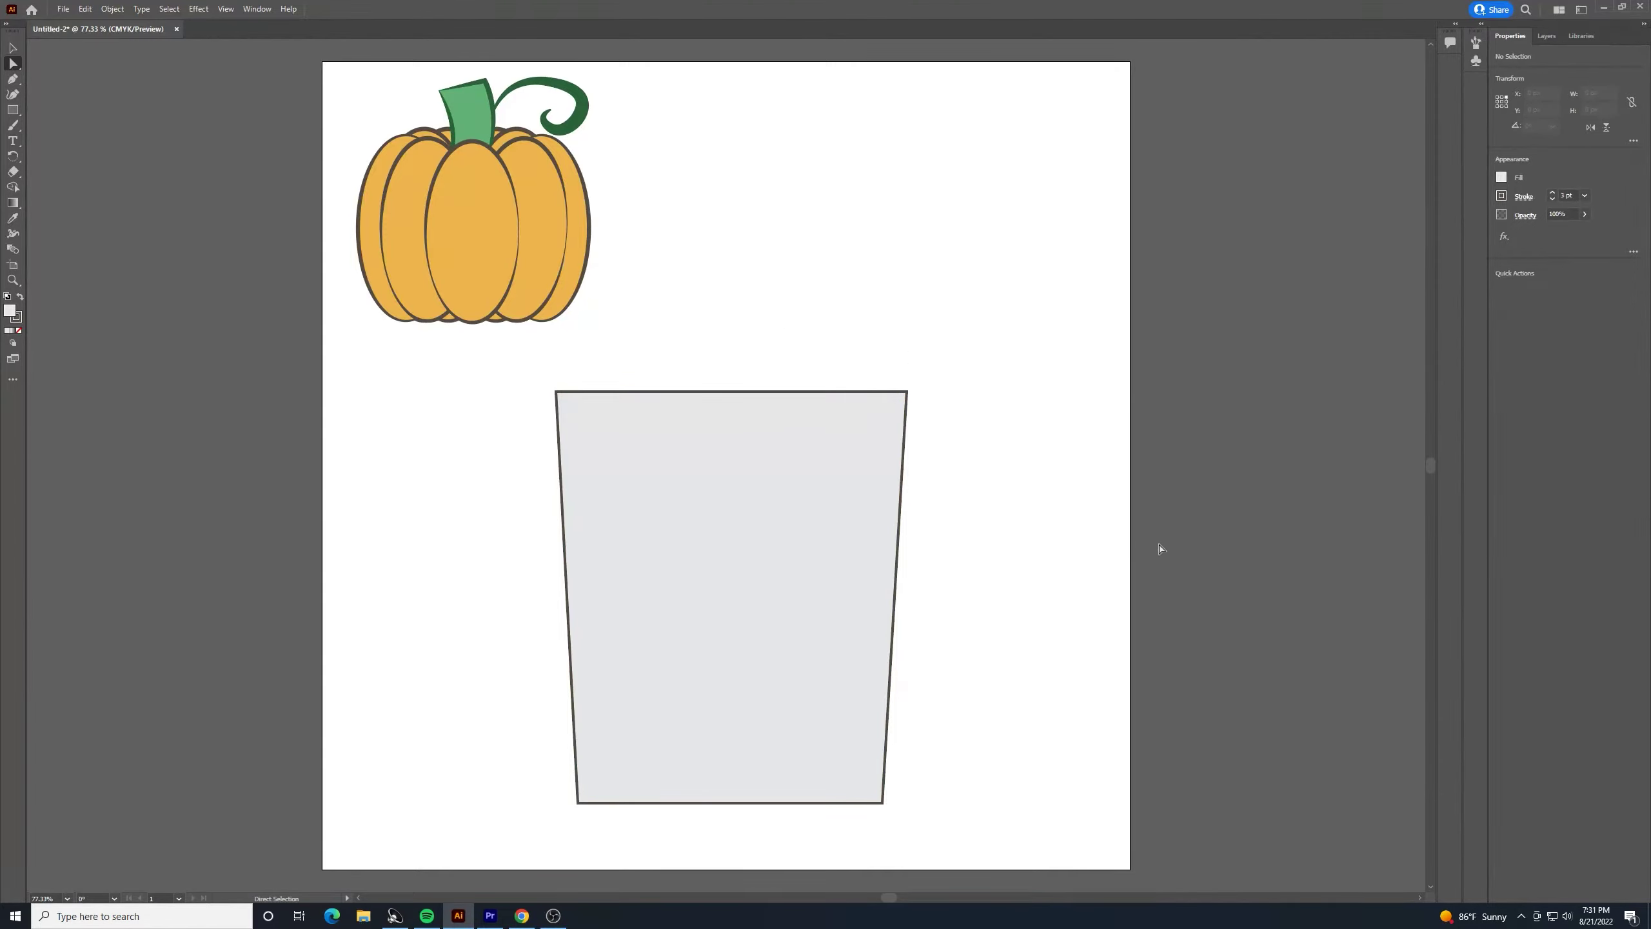
Stretch the cup shape taller and wider to about 560 by 748 px
key("v")
left_click(737, 517)
left_click_drag(737, 517, 740, 514)
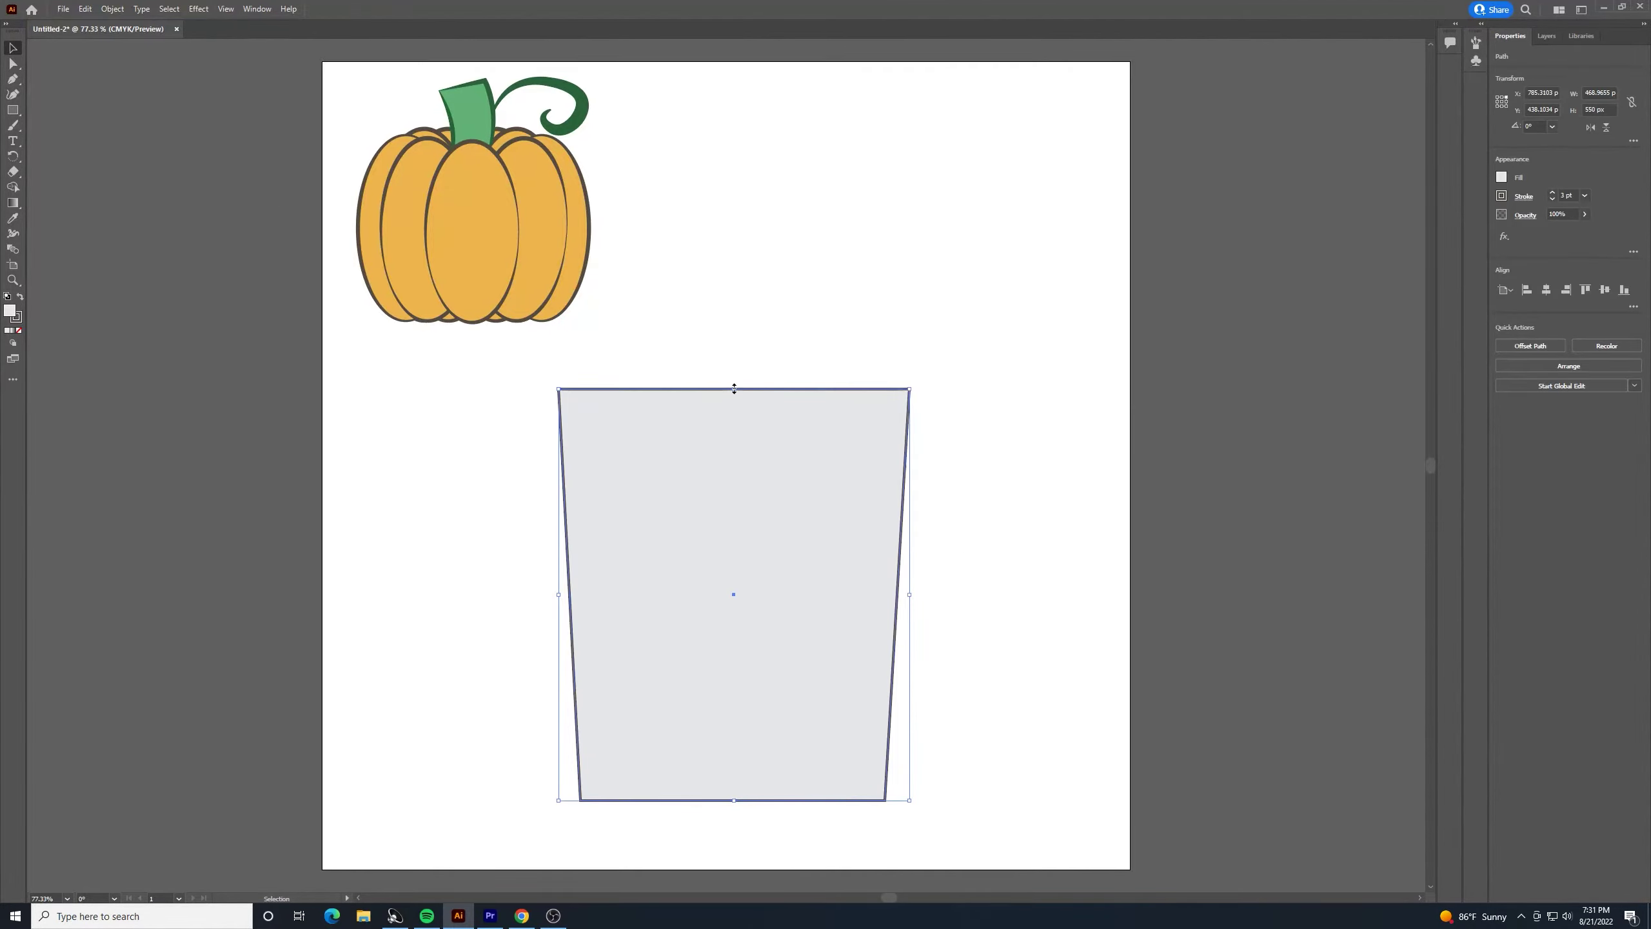
left_click_drag(734, 388, 734, 240)
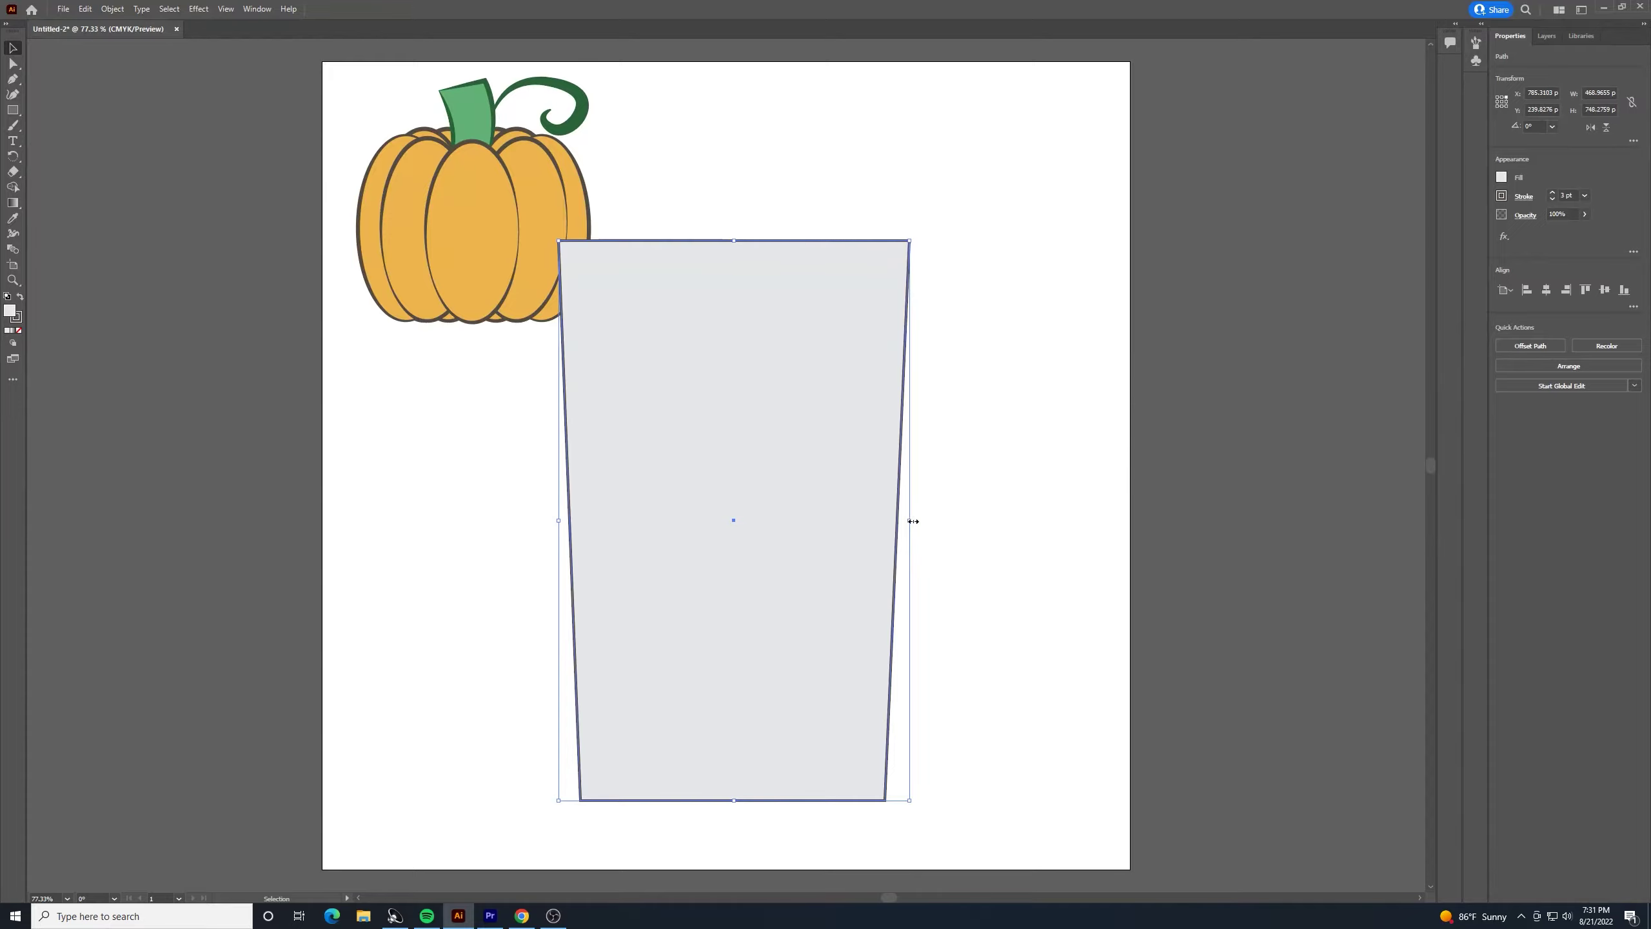
left_click_drag(912, 521, 977, 532)
Scale the cup down to about 404 by 545 px and place it near the artboard's centre, clear of the pumpkin
left_click_drag(810, 324, 762, 328)
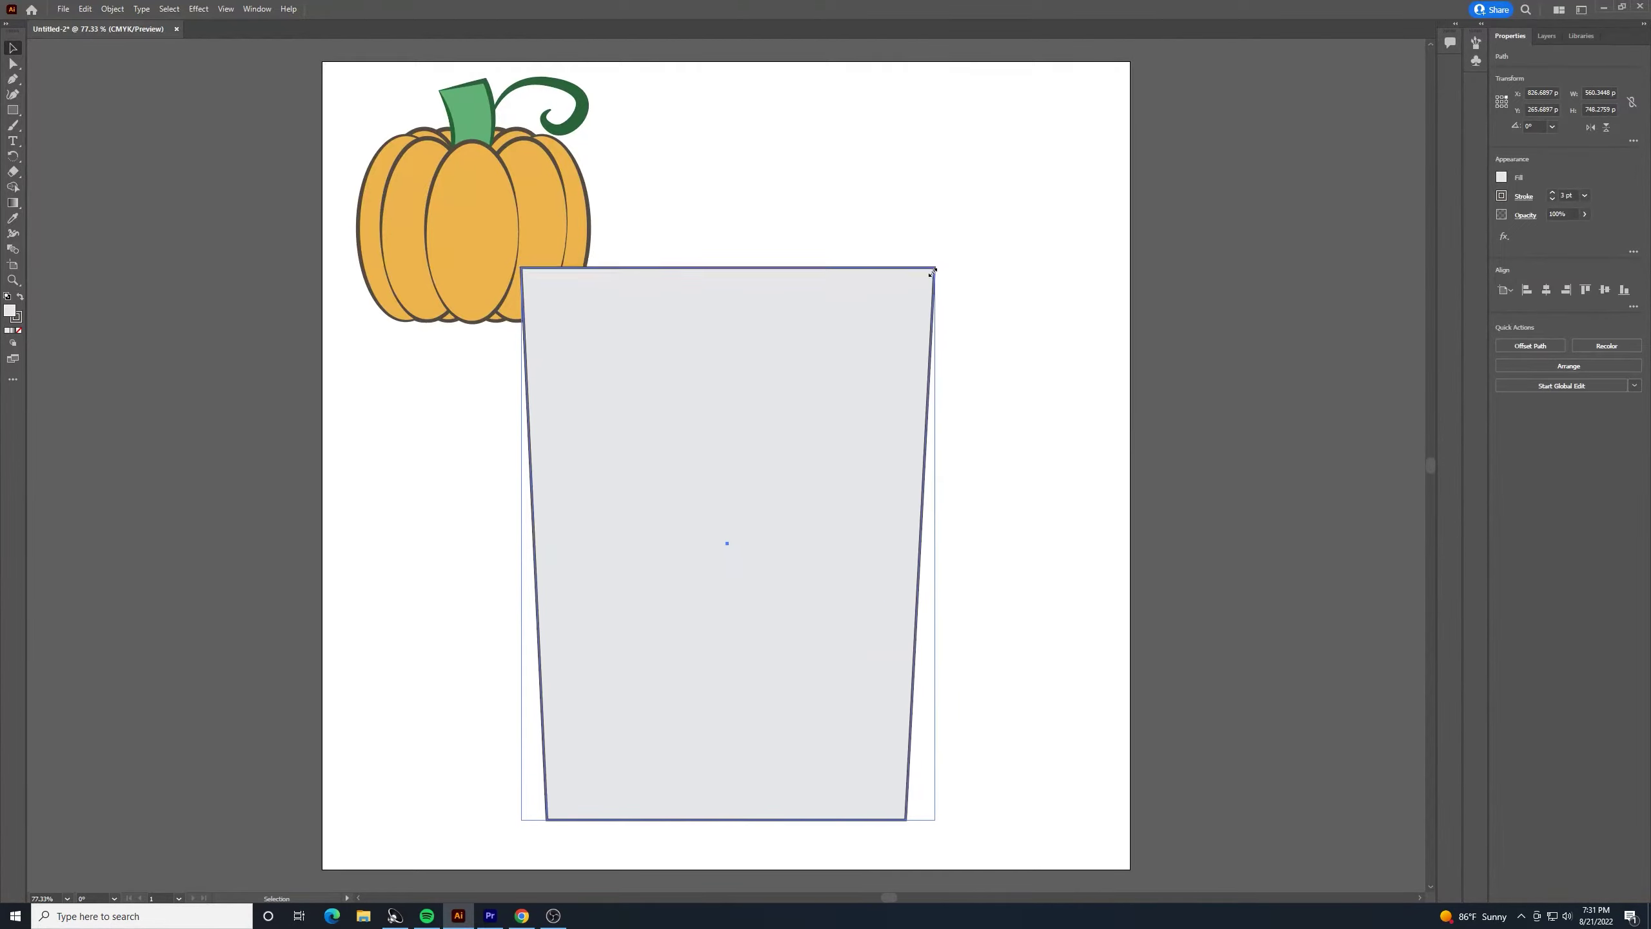
left_click_drag(934, 270, 824, 412)
left_click_drag(777, 479, 843, 400)
left_click_drag(740, 340, 753, 335)
left_click(965, 447)
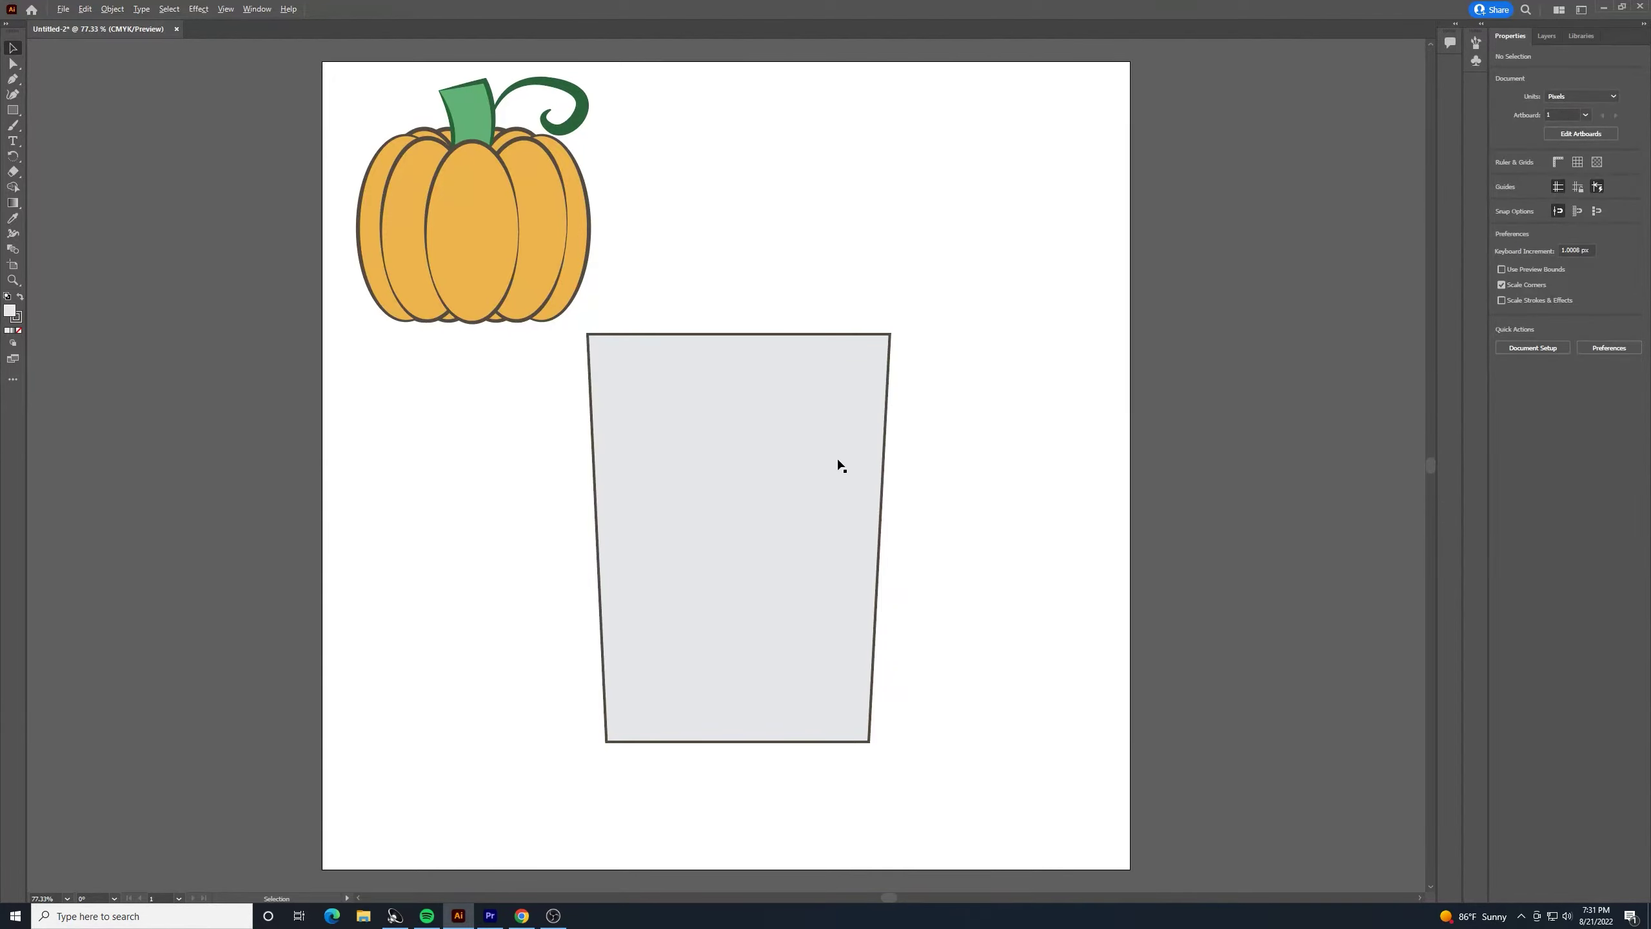
Duplicate the cup slightly to the right, enlarge the copy to about 410 by 553 px, and select both cups
left_click_drag(840, 460, 851, 458)
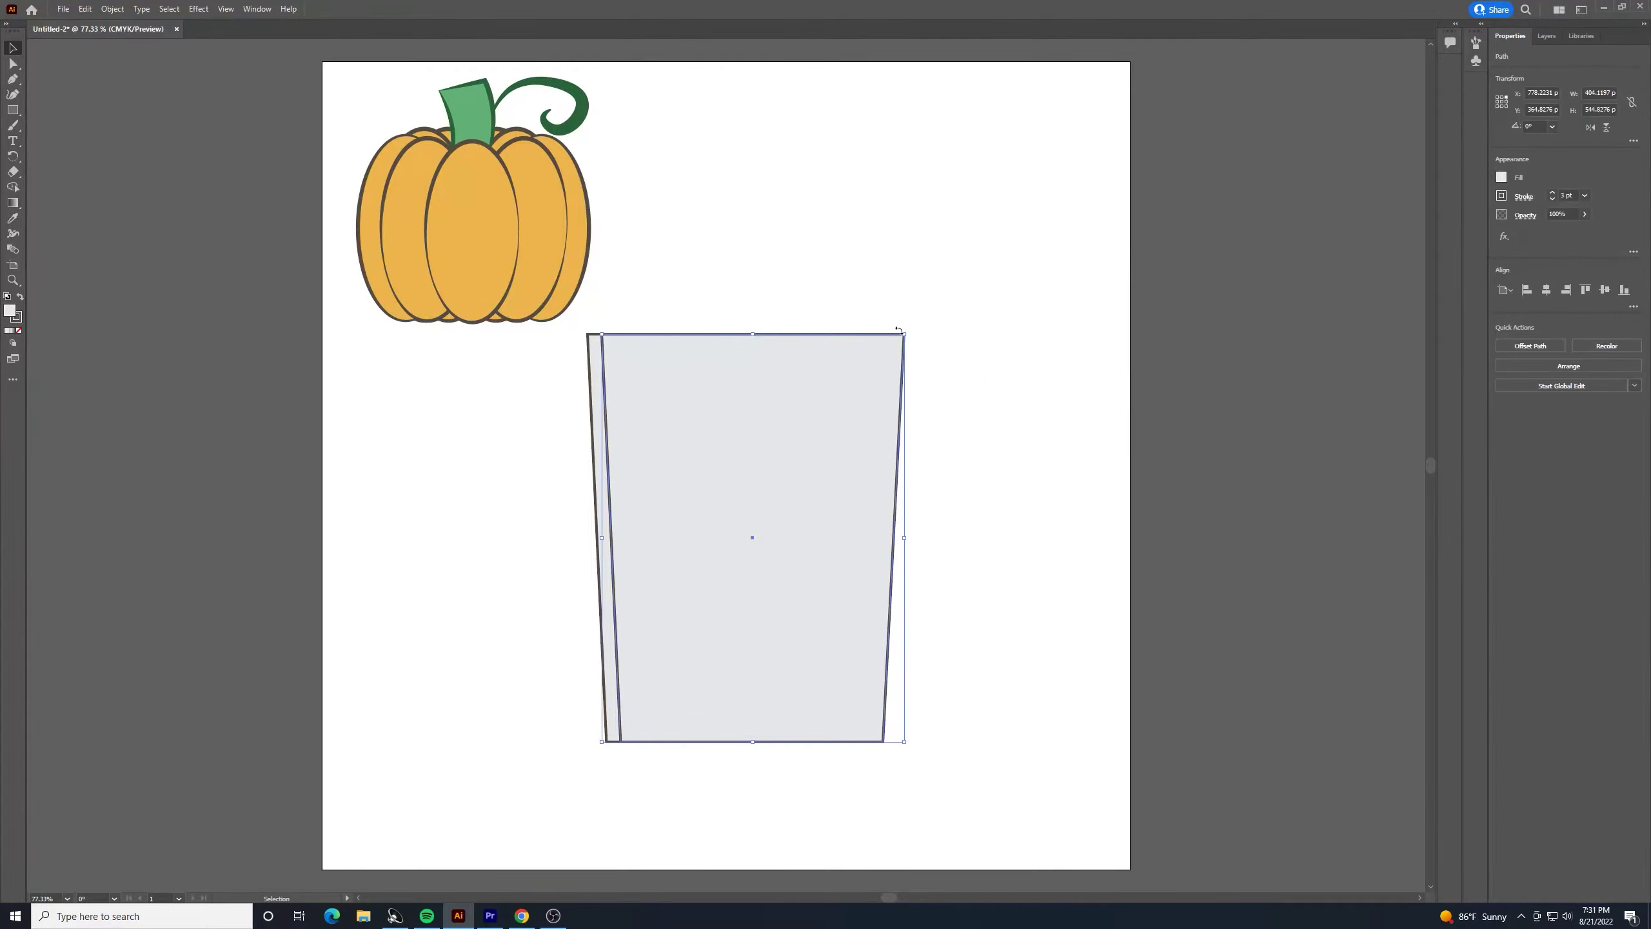
left_click_drag(906, 333, 759, 516)
left_click(959, 371)
left_click(900, 342)
left_click(947, 339)
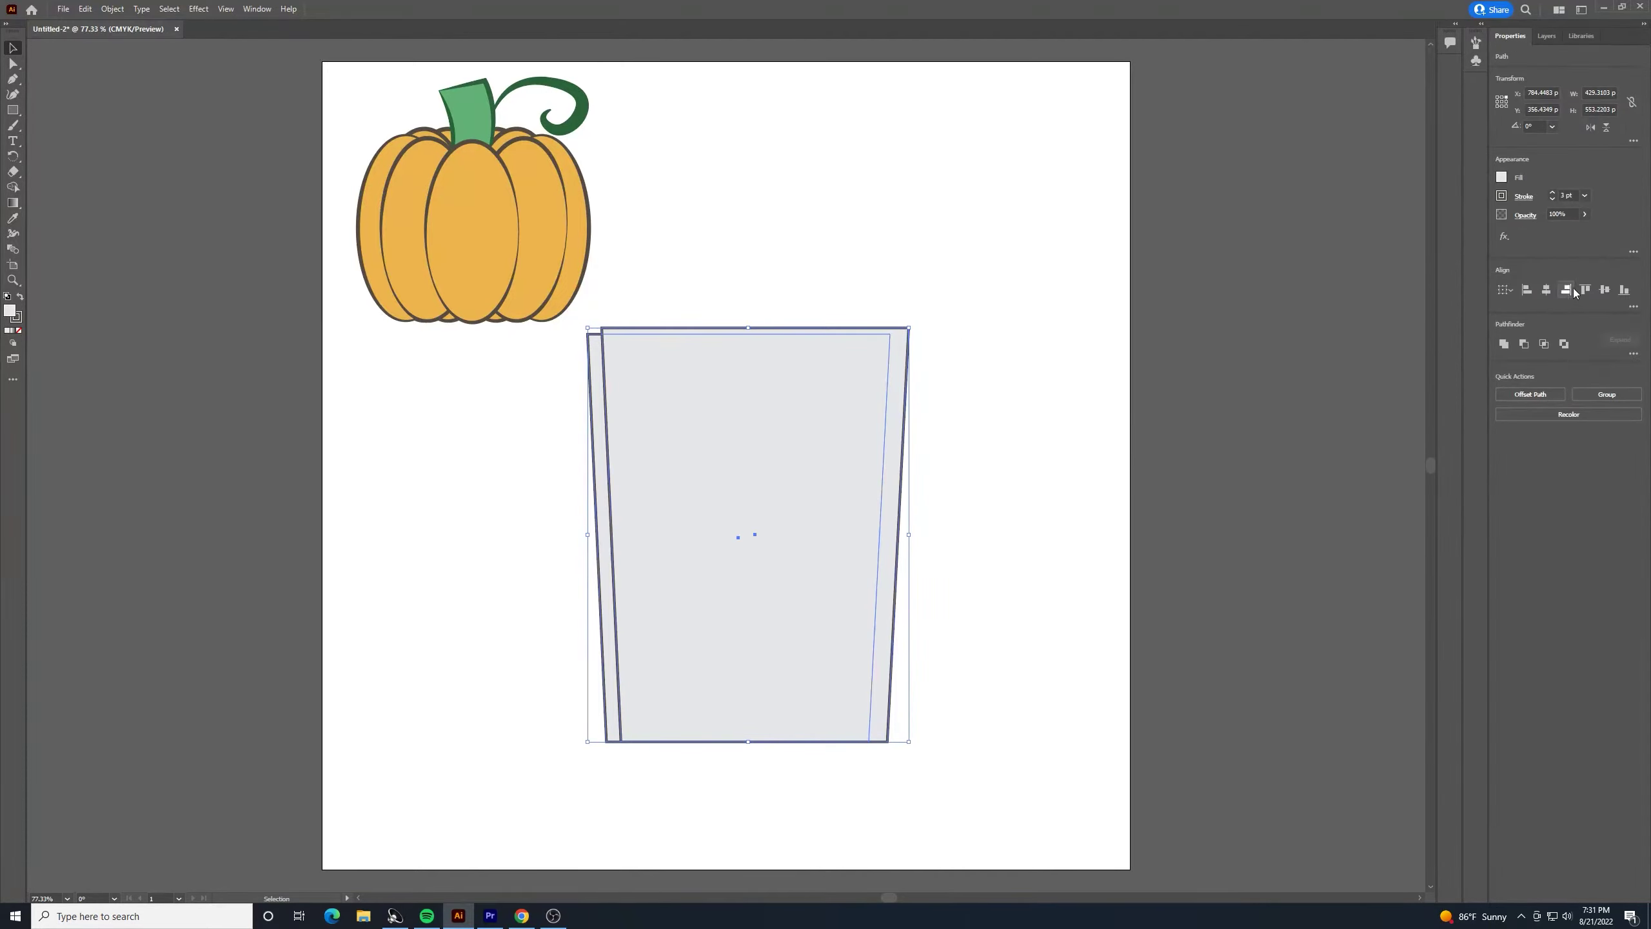
Align the two cup shapes to each other by their horizontal and vertical centres
left_click(1546, 290)
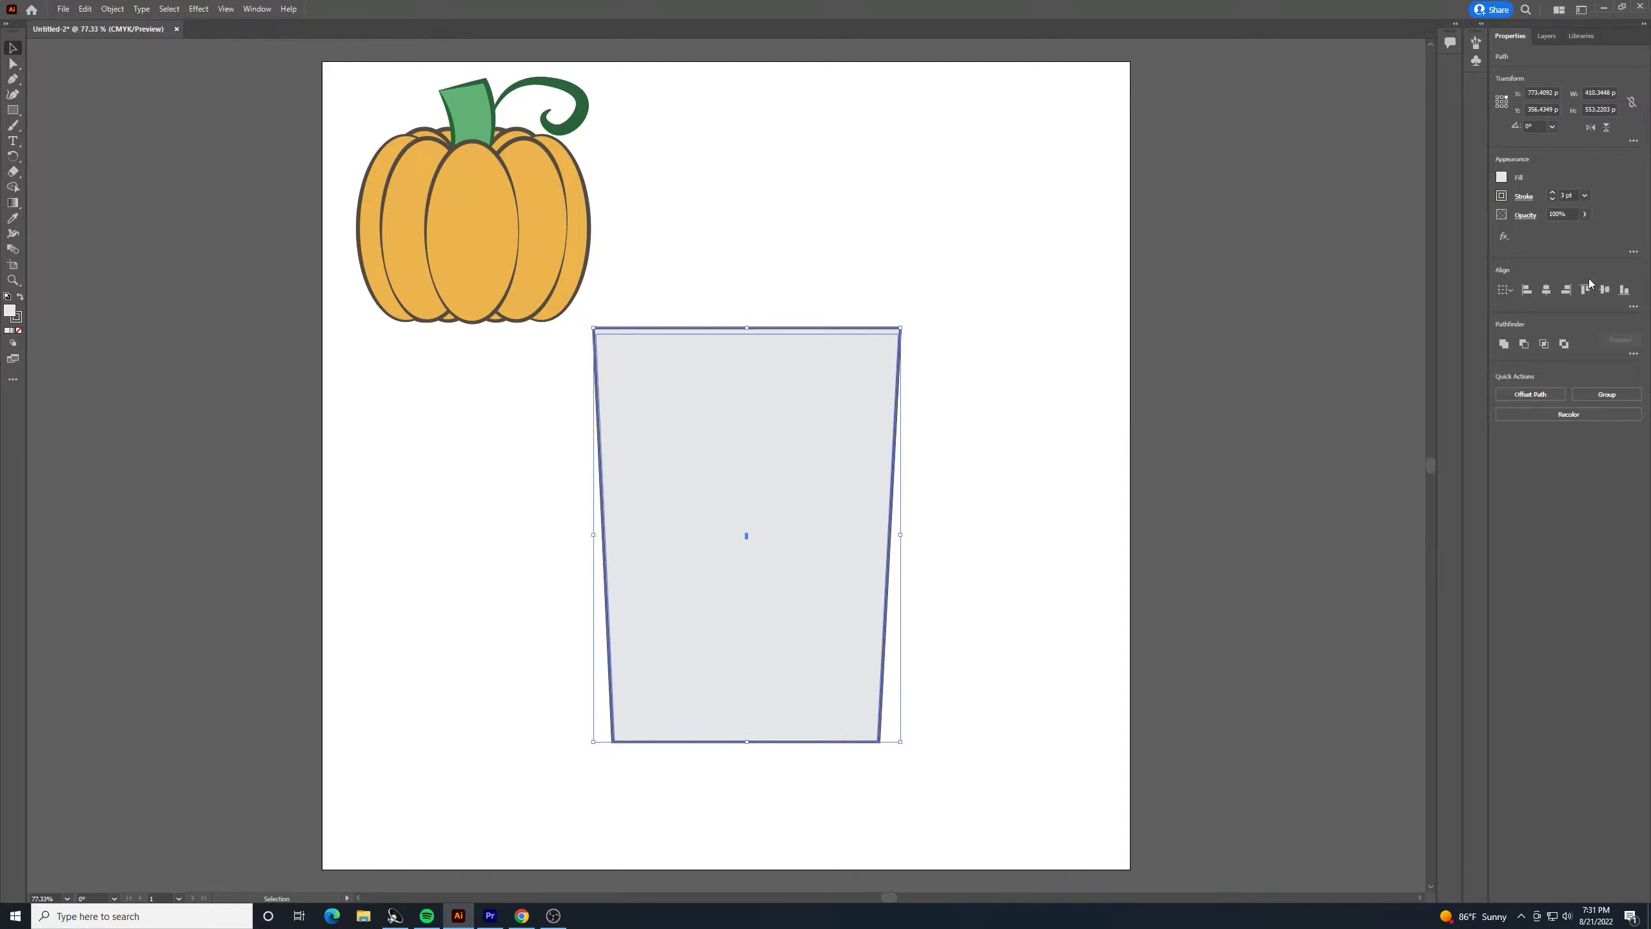
left_click(1606, 292)
left_click(1040, 431)
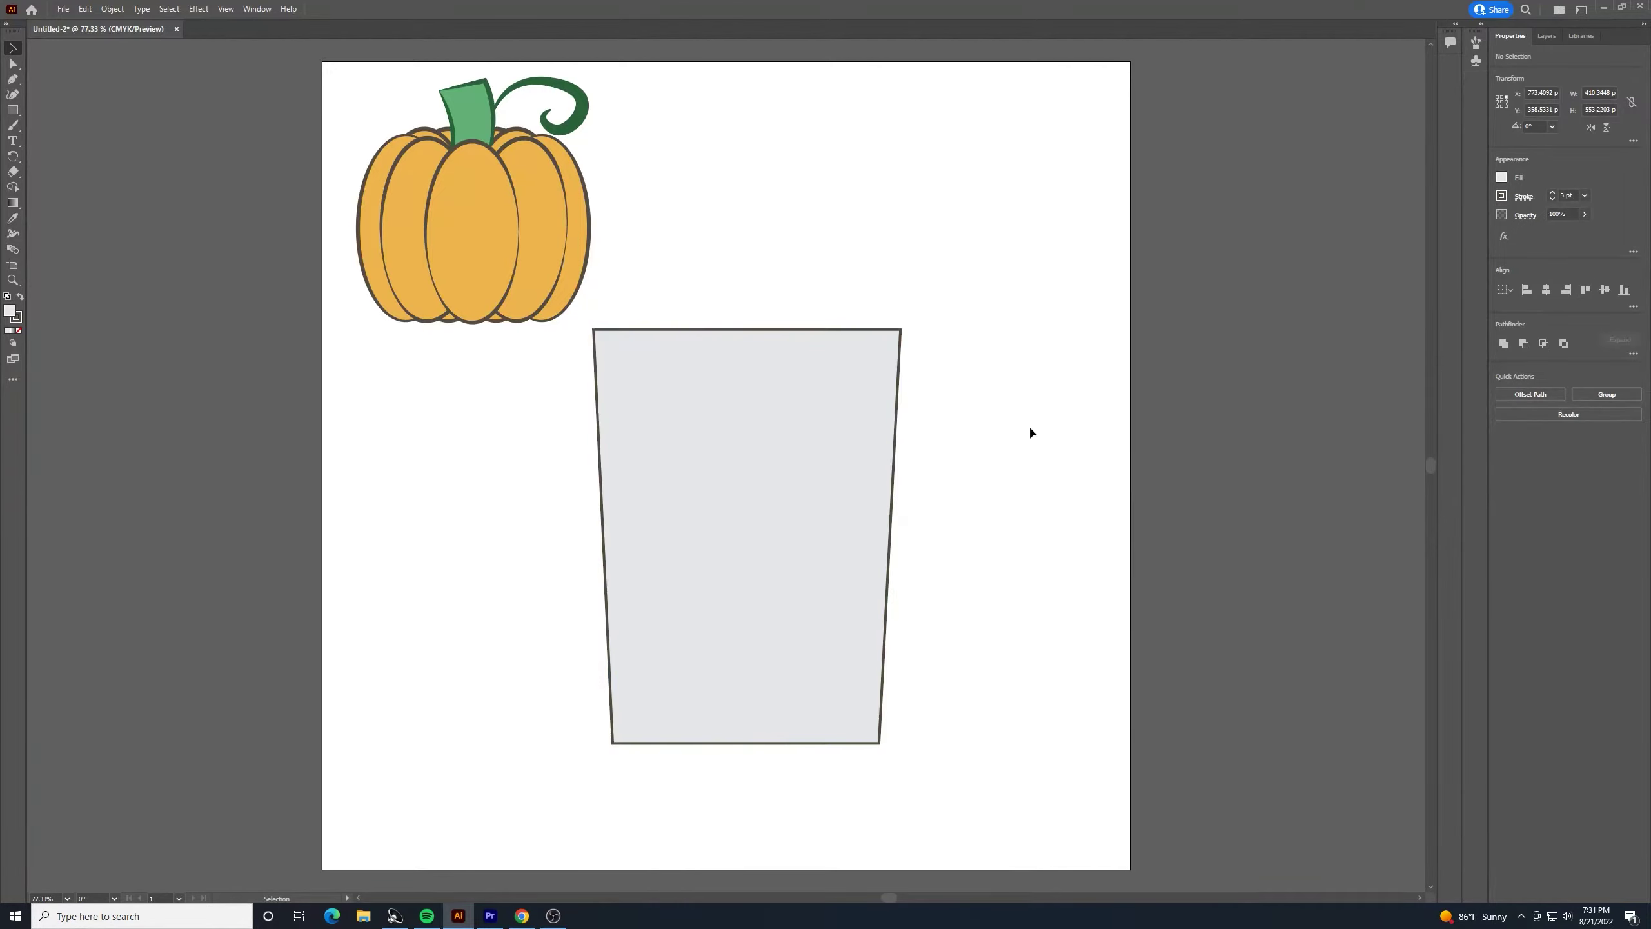
Draw rectangles about 602 by 262 px over the cup's upper part and about 709 by 241 px over its lower part
left_click(12, 110)
left_click(12, 111)
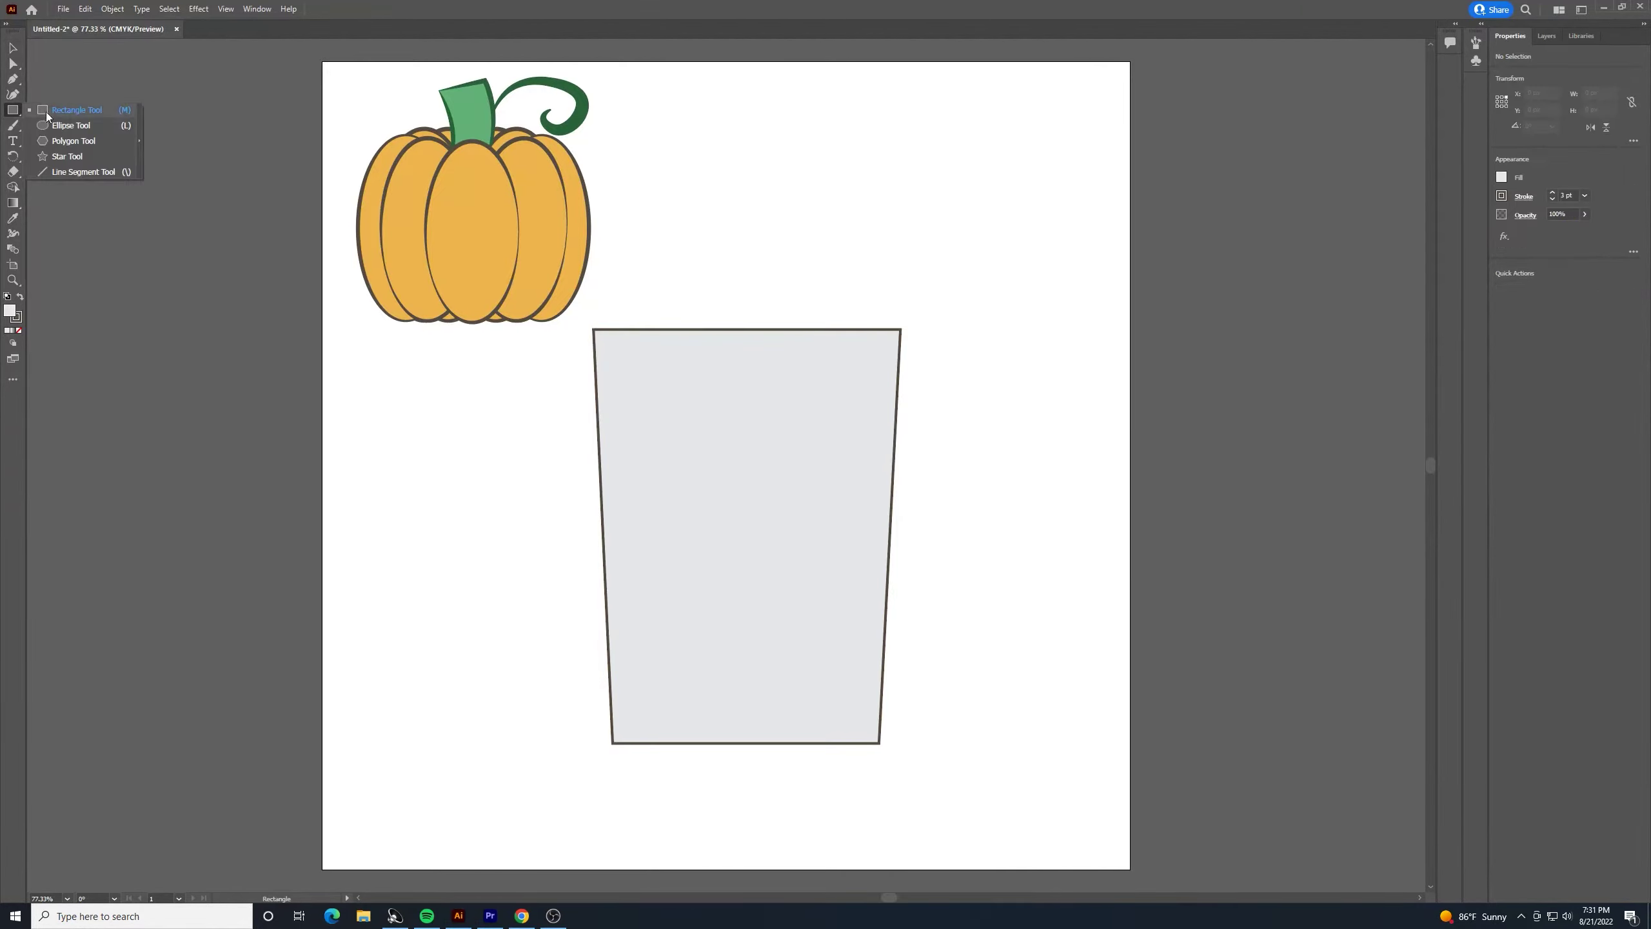
left_click_drag(984, 262, 532, 458)
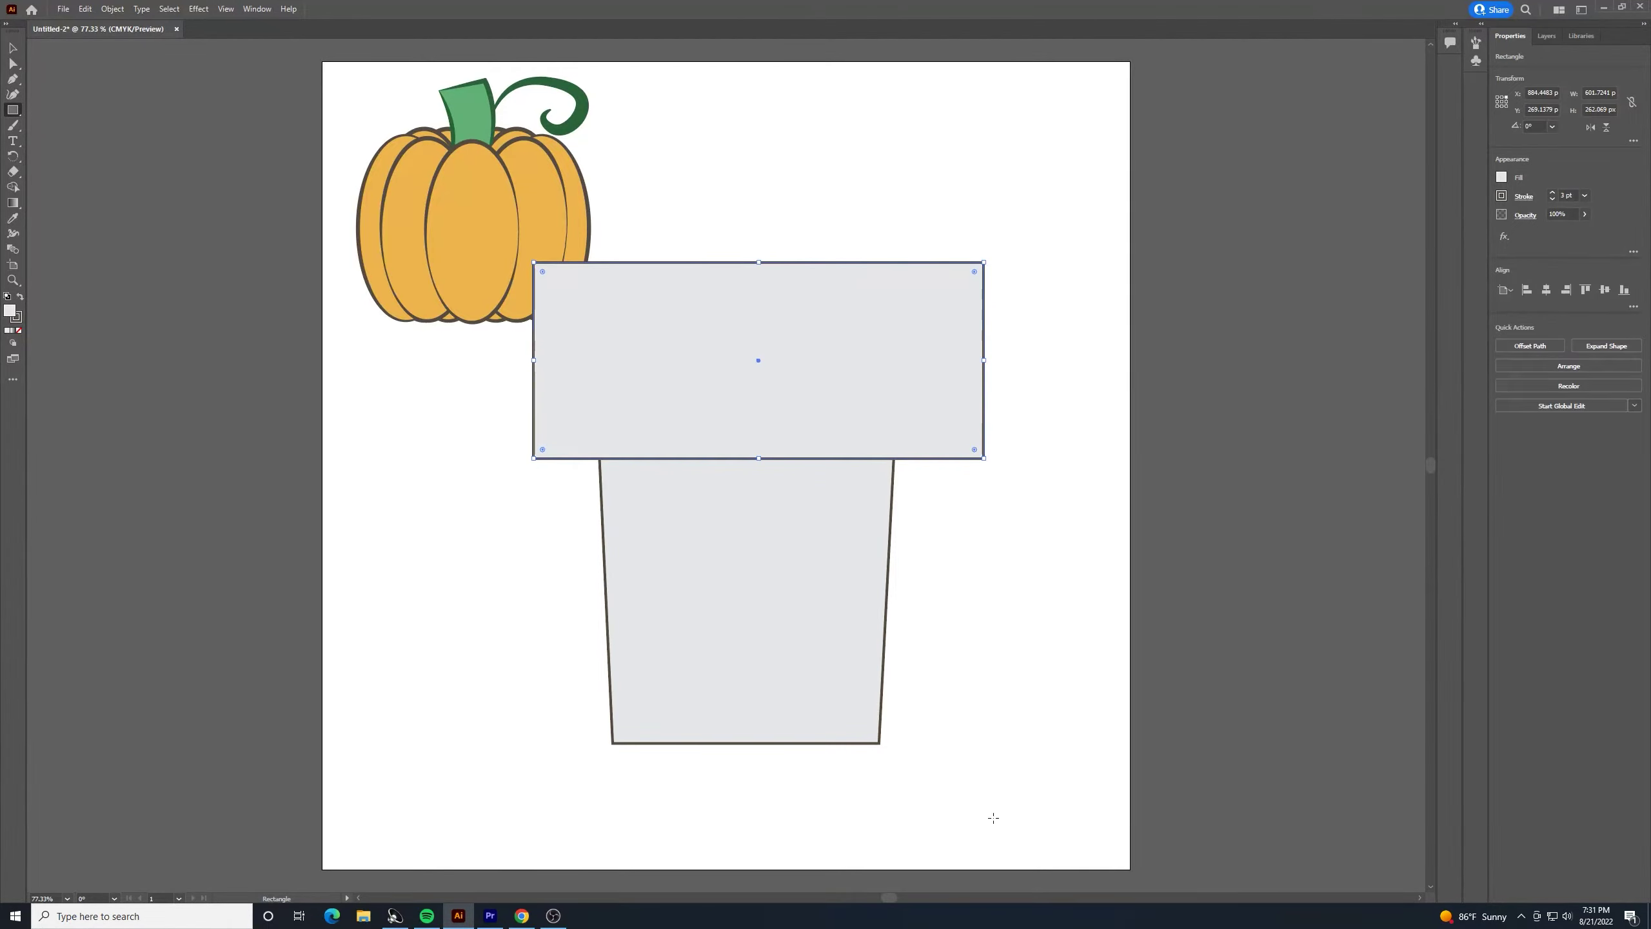
left_click_drag(1018, 833, 486, 654)
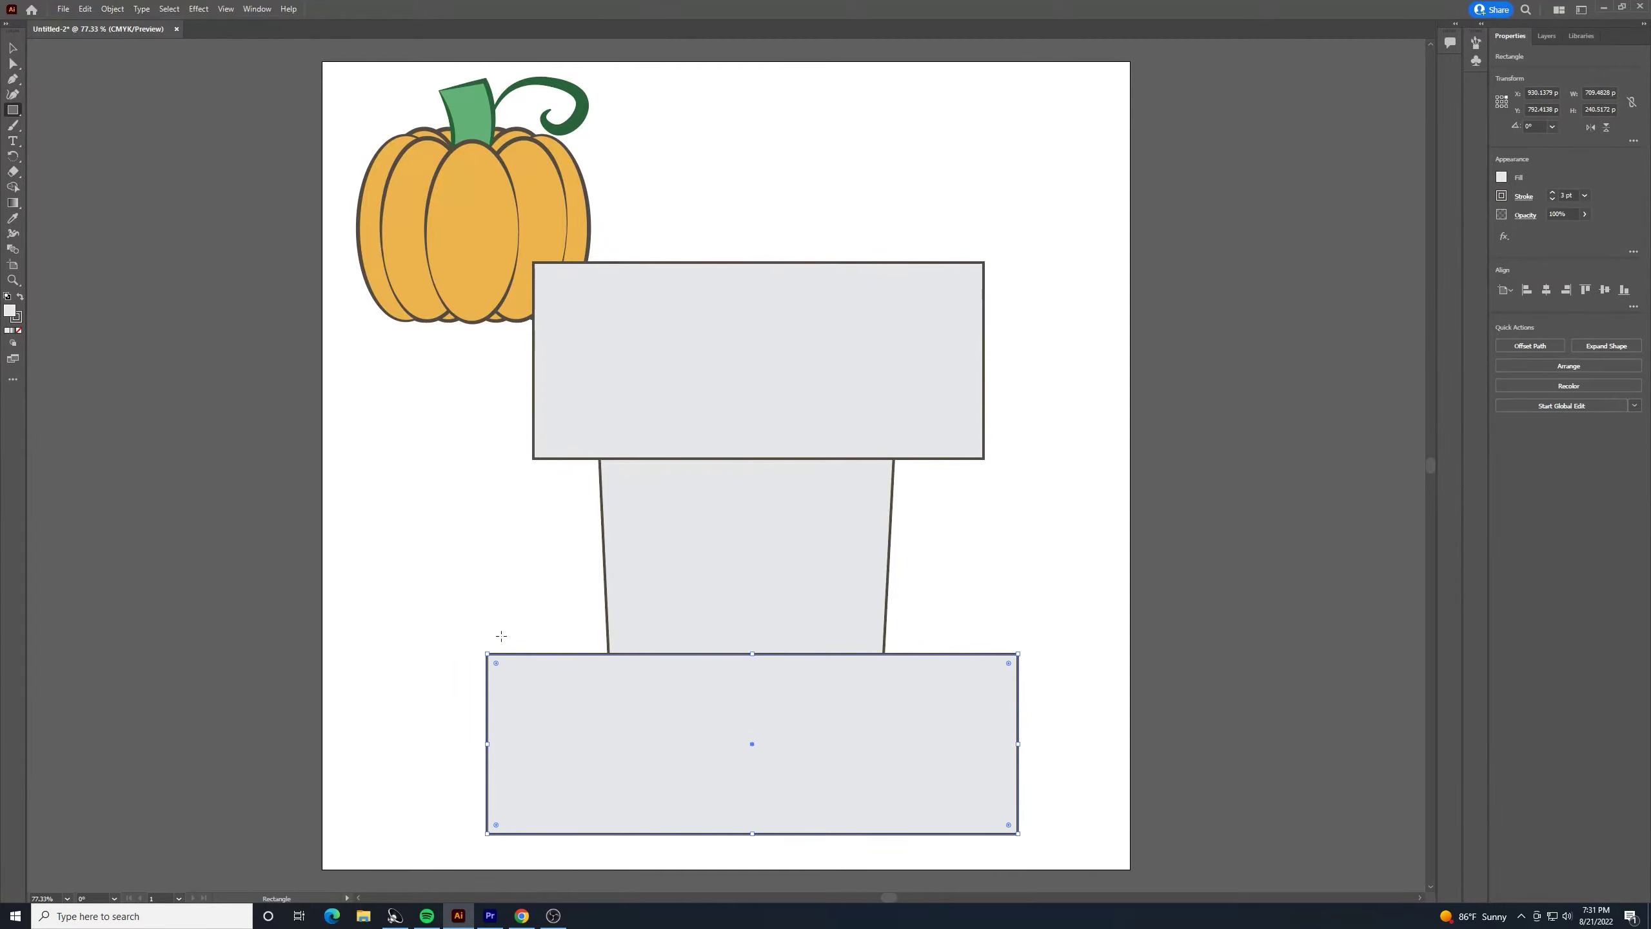
Subtract the upper rectangle from the larger front cup with Minus Front
left_click(13, 51)
left_click(712, 532, "shift")
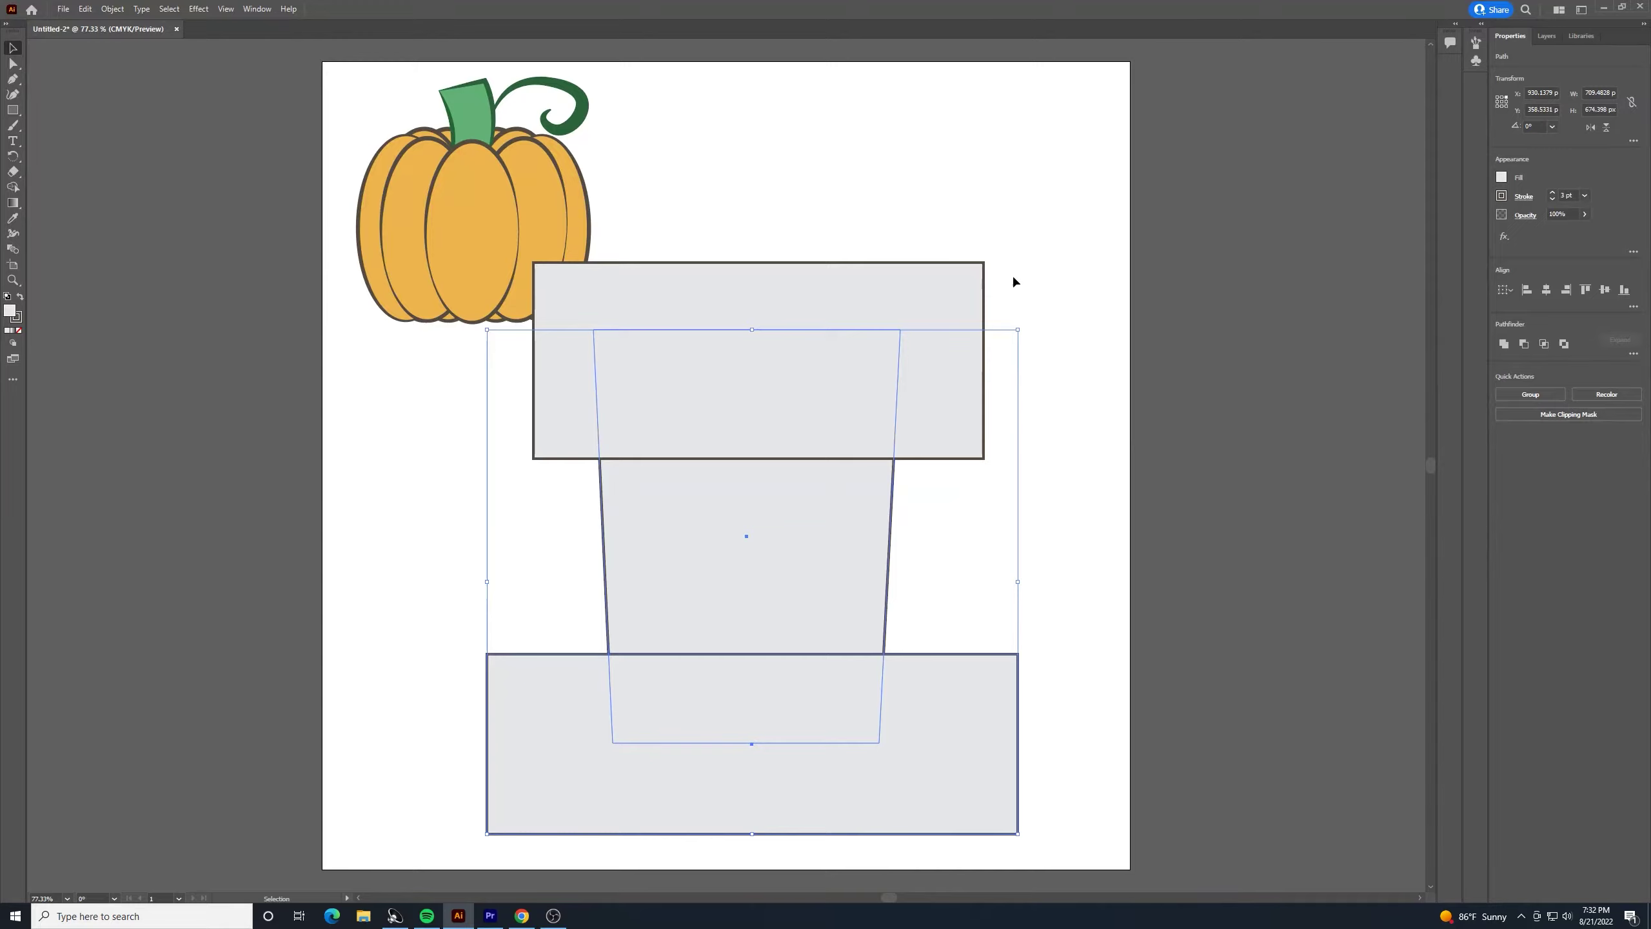
left_click(1004, 208)
left_click(958, 303)
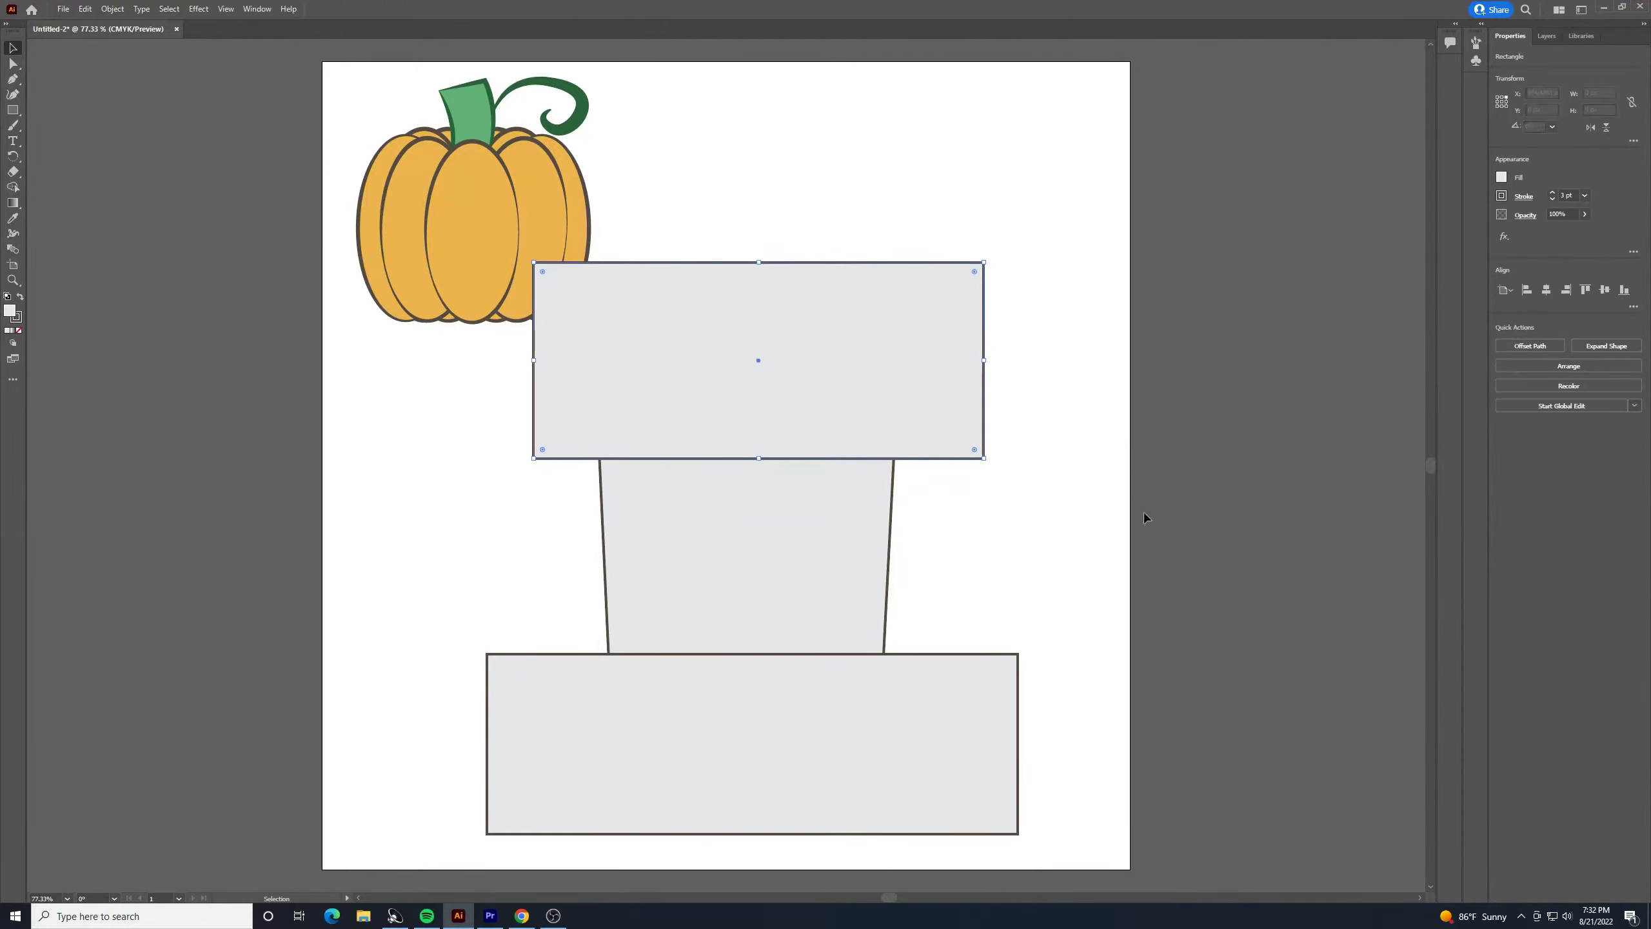
left_click(859, 549, "shift")
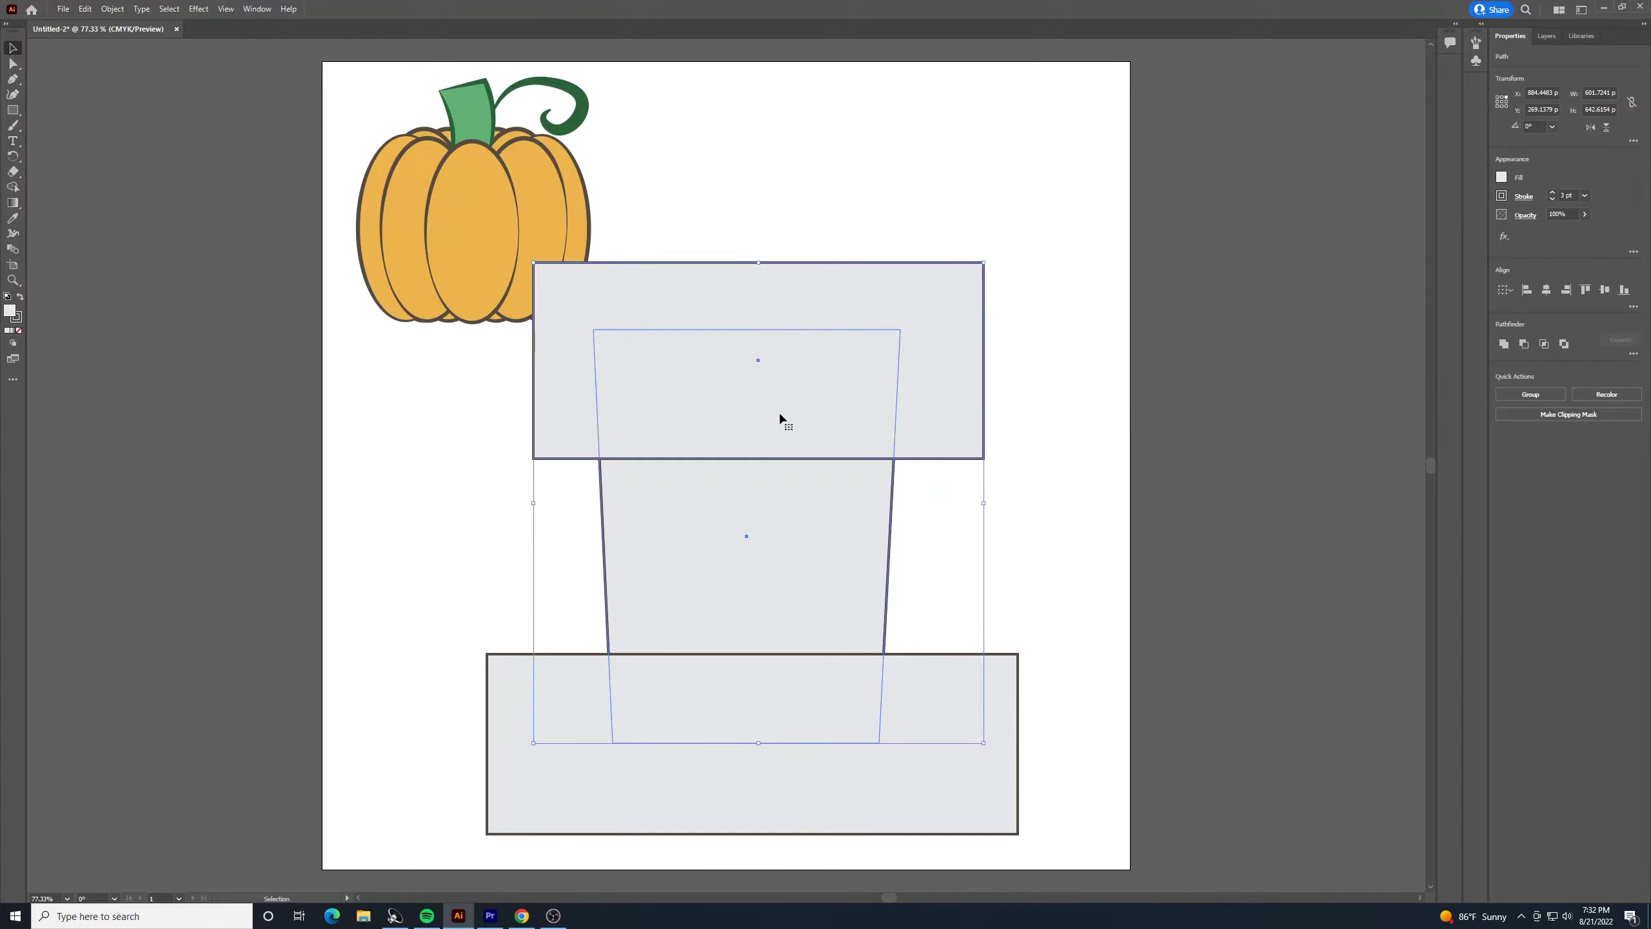
left_click(1523, 344)
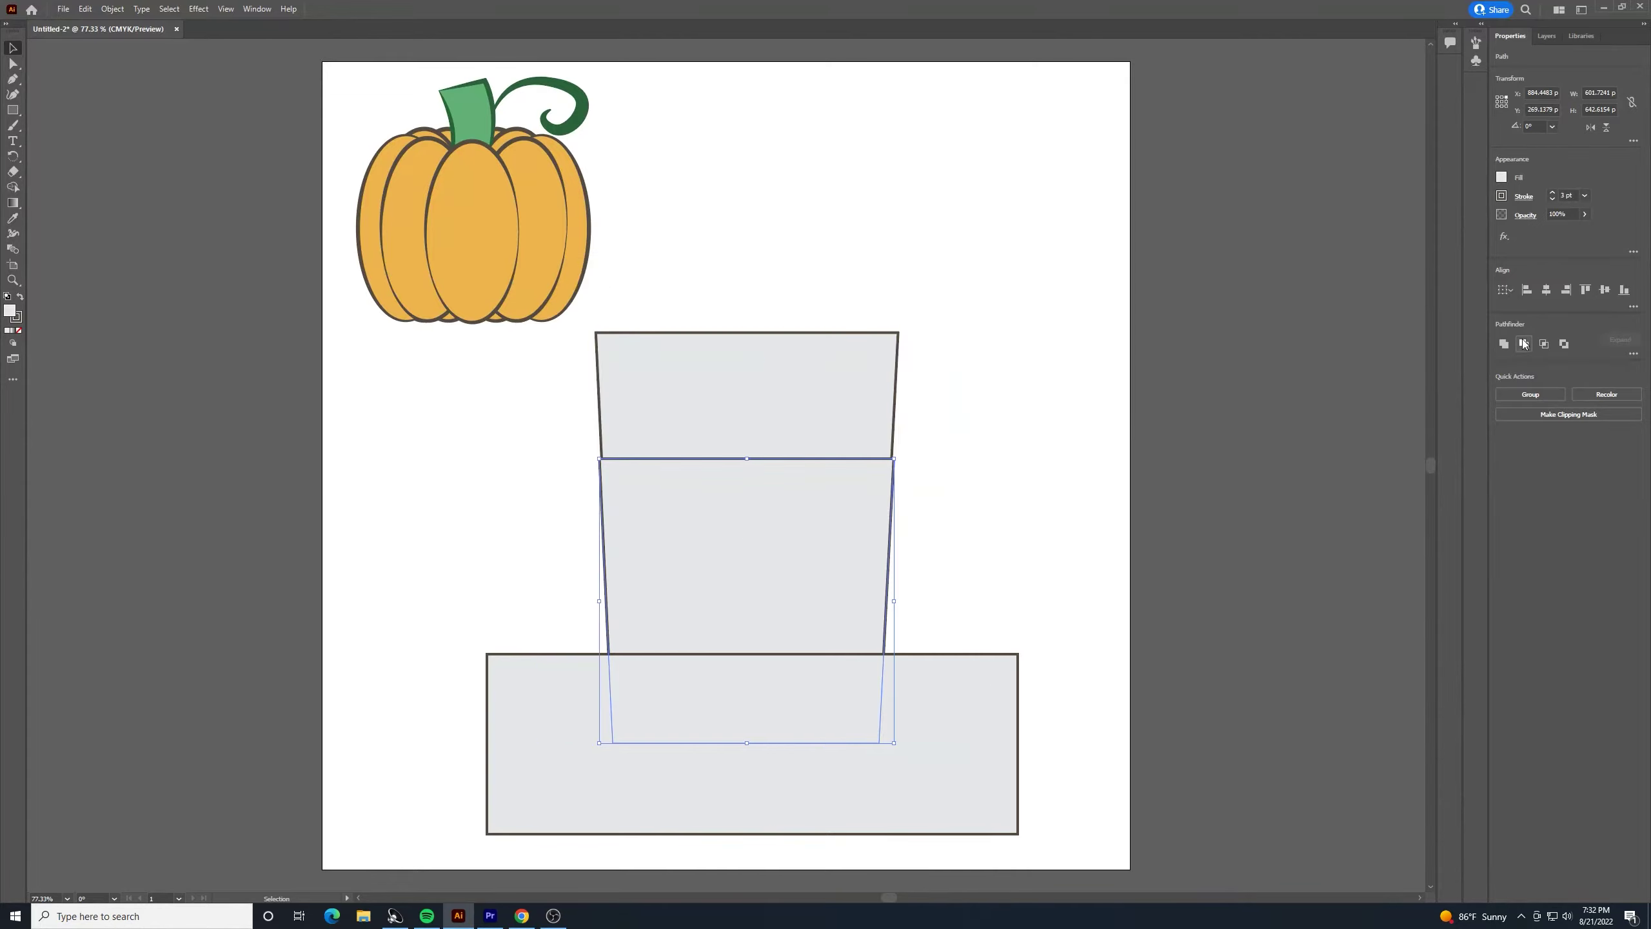
left_click(1053, 312)
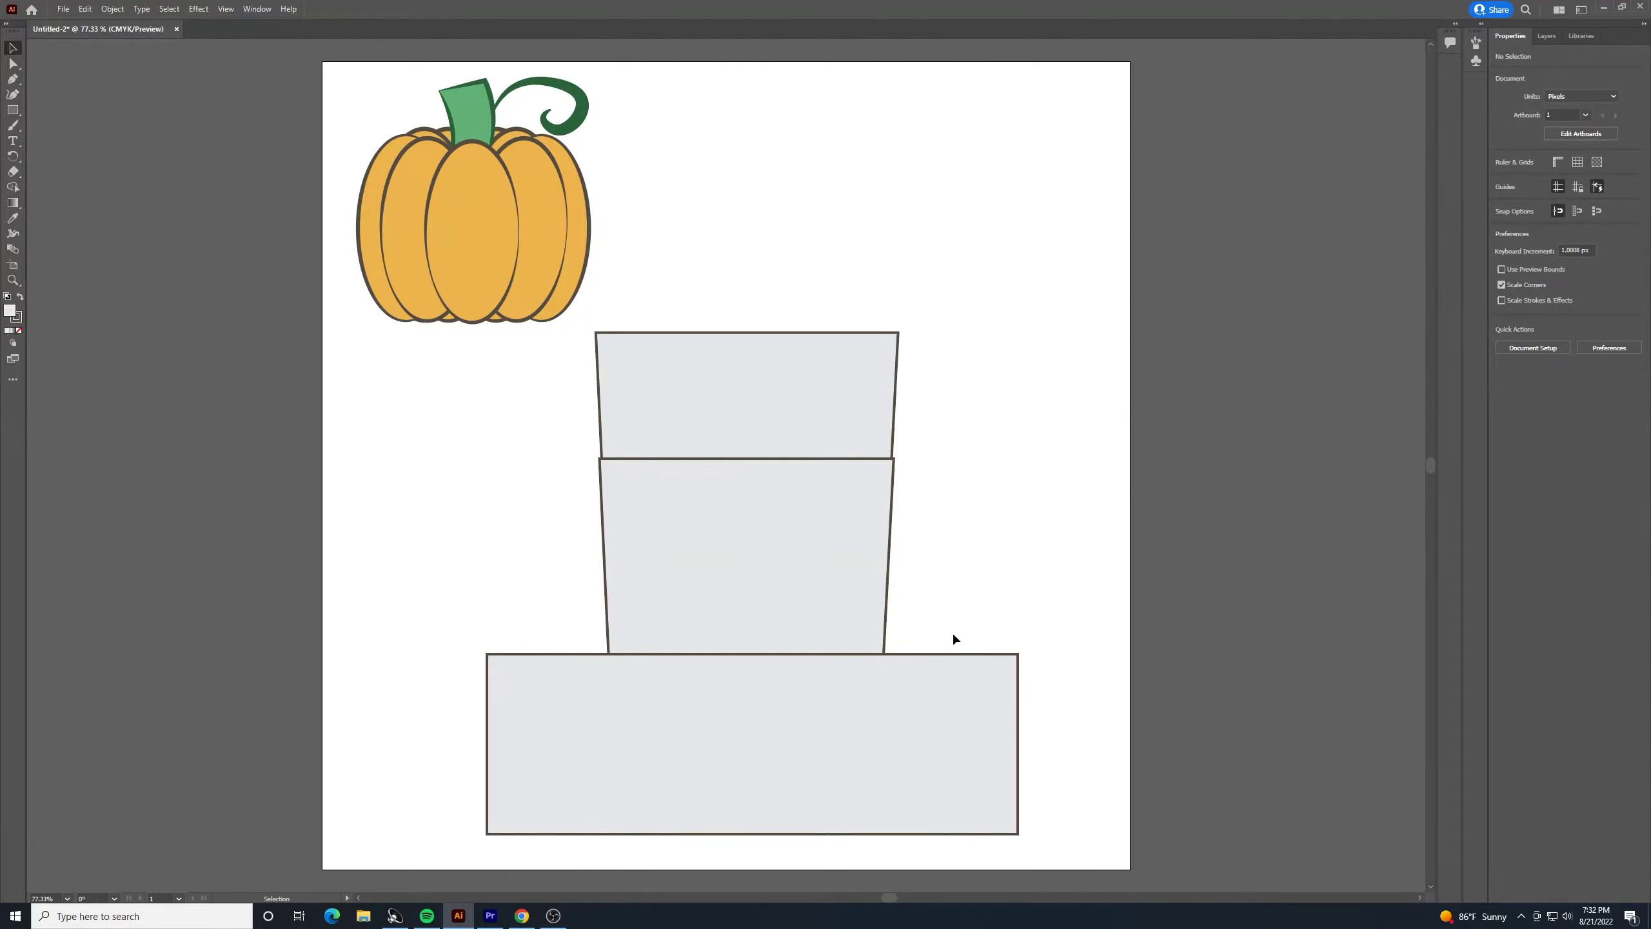
Subtract the lower rectangle from the front cup with Minus Front, leaving a sleeve band around the cup's middle
left_click(978, 715)
left_click(852, 601, "shift")
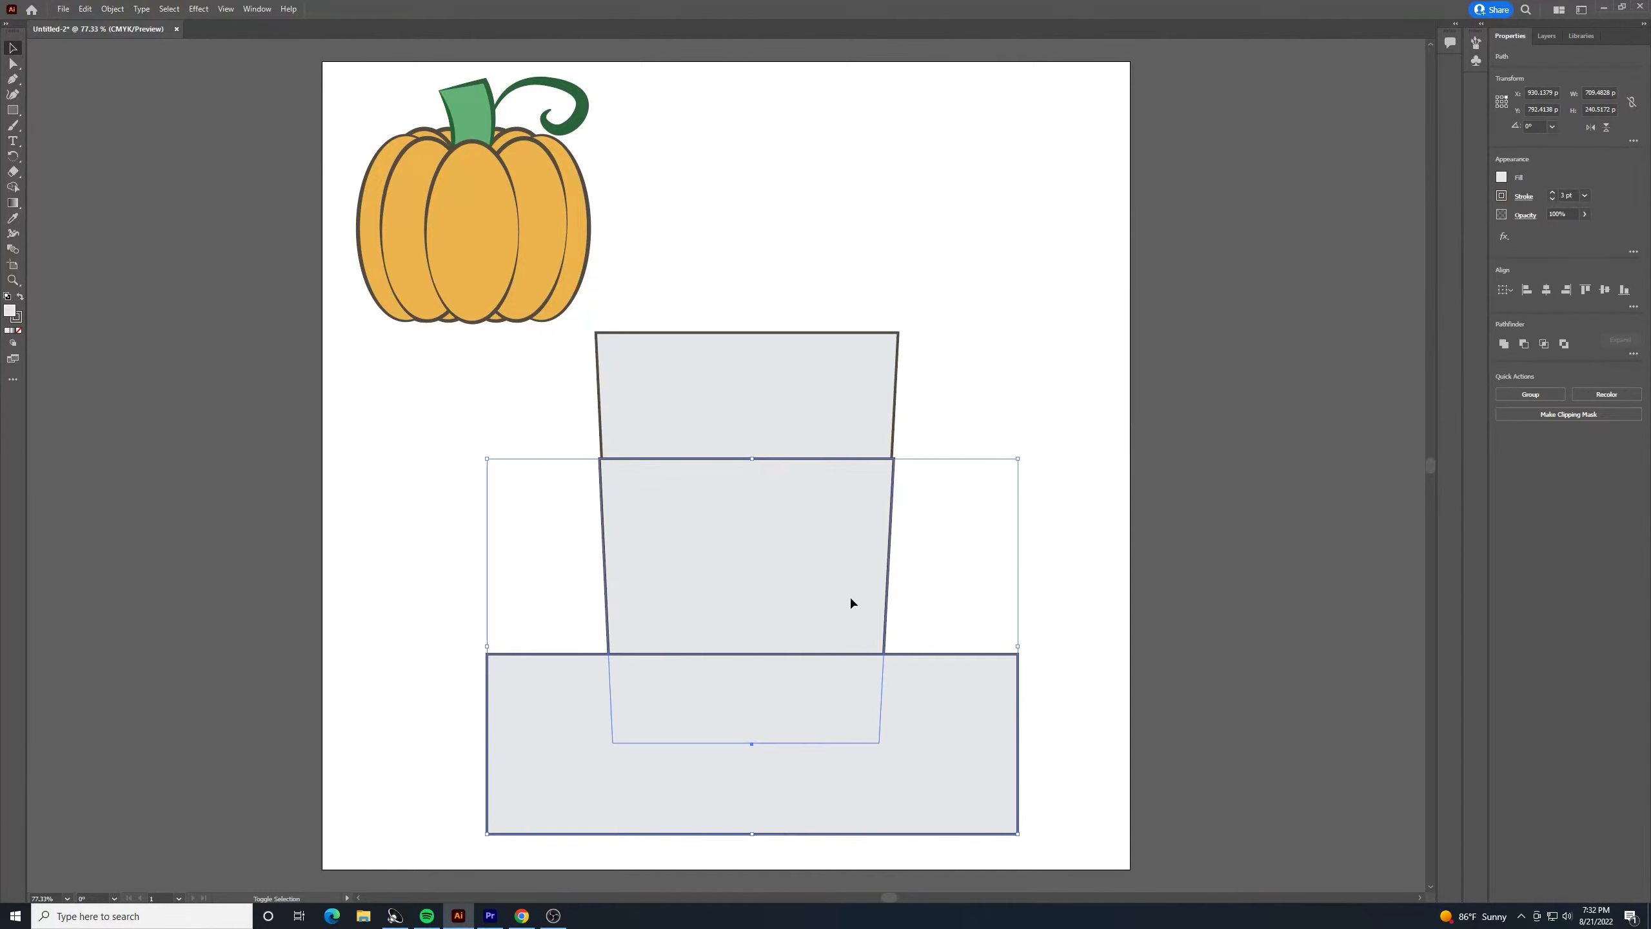
left_click(1523, 344)
left_click(1033, 511)
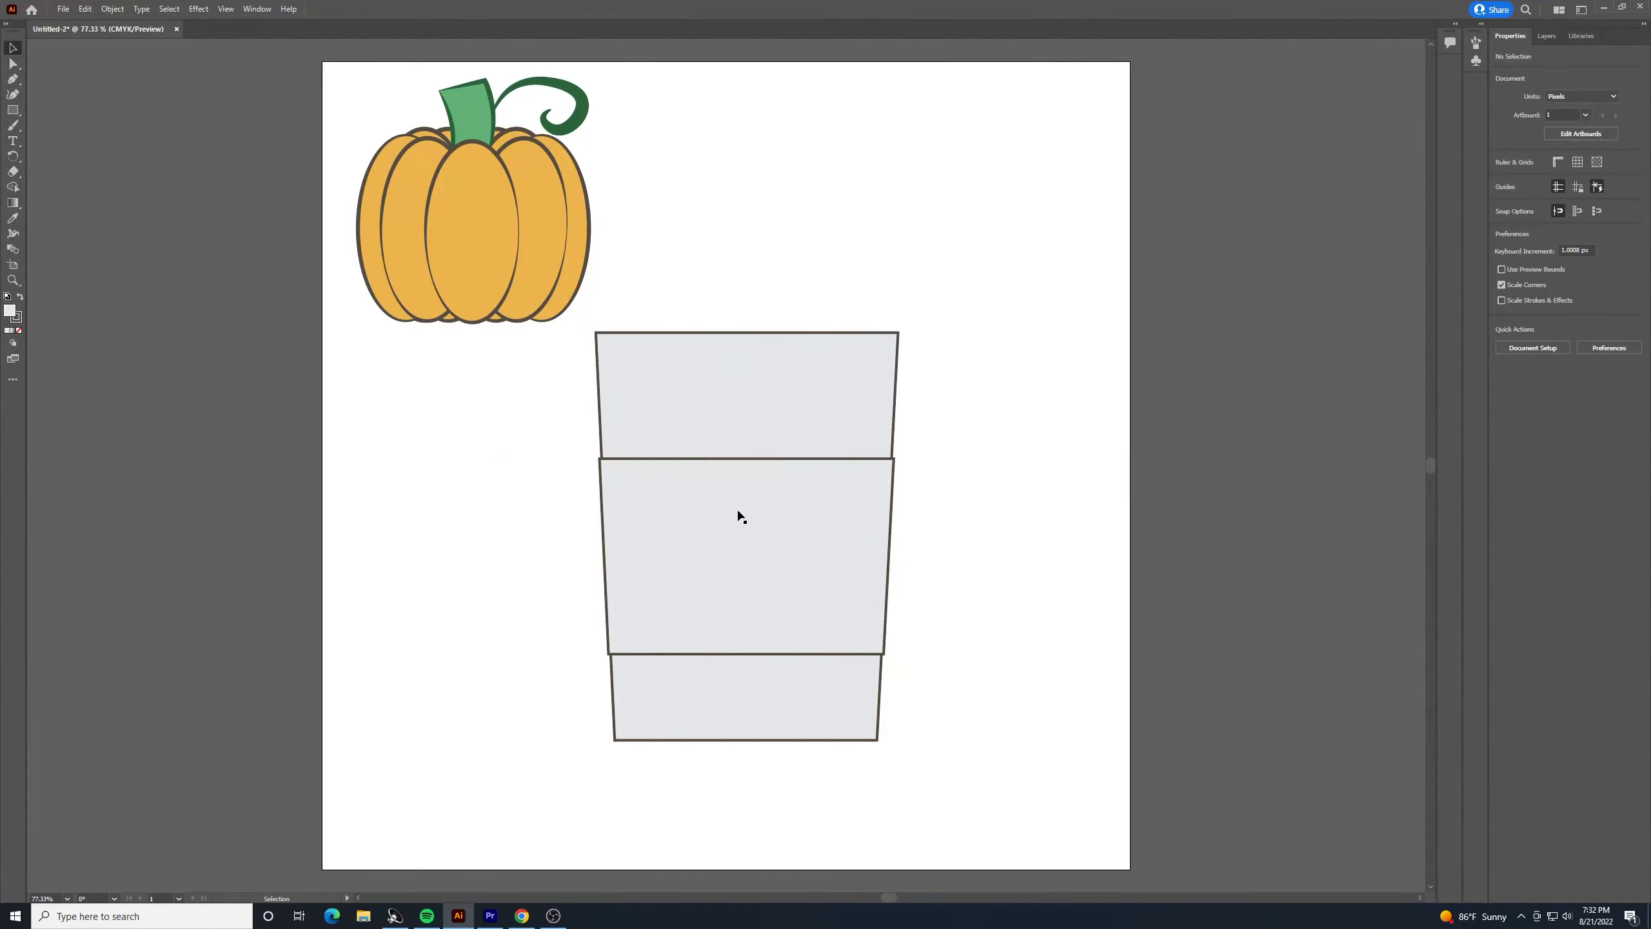
Fill the sleeve band with a tan swatch, lightening it to the pale beige #e8e1d4
left_click(732, 524)
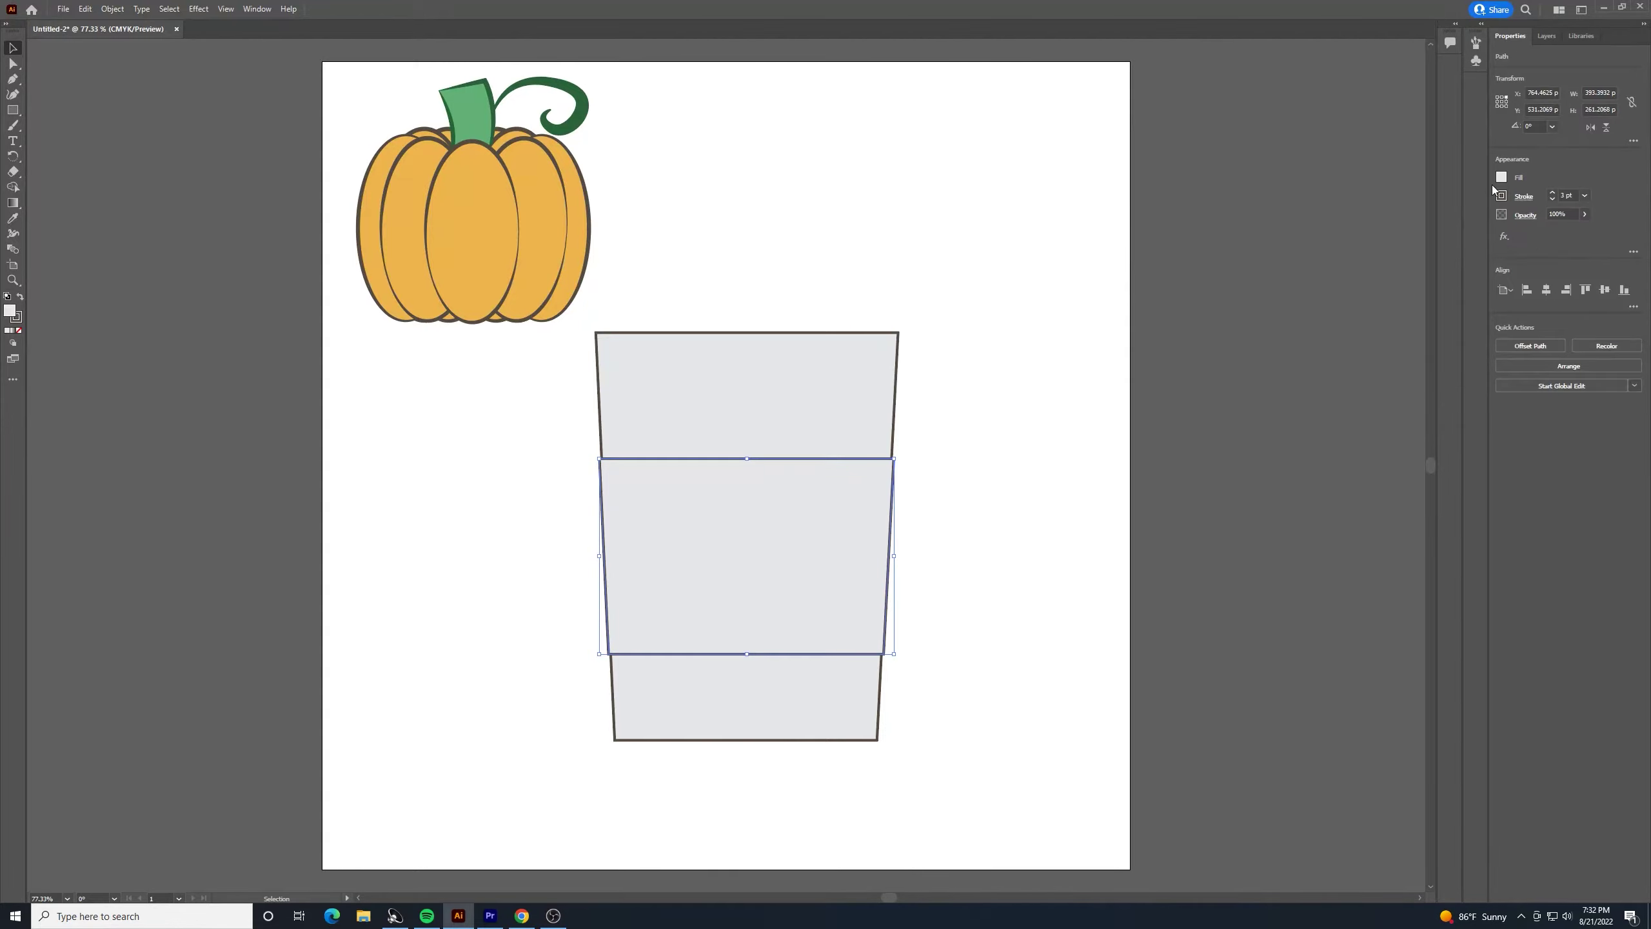
left_click(1501, 178)
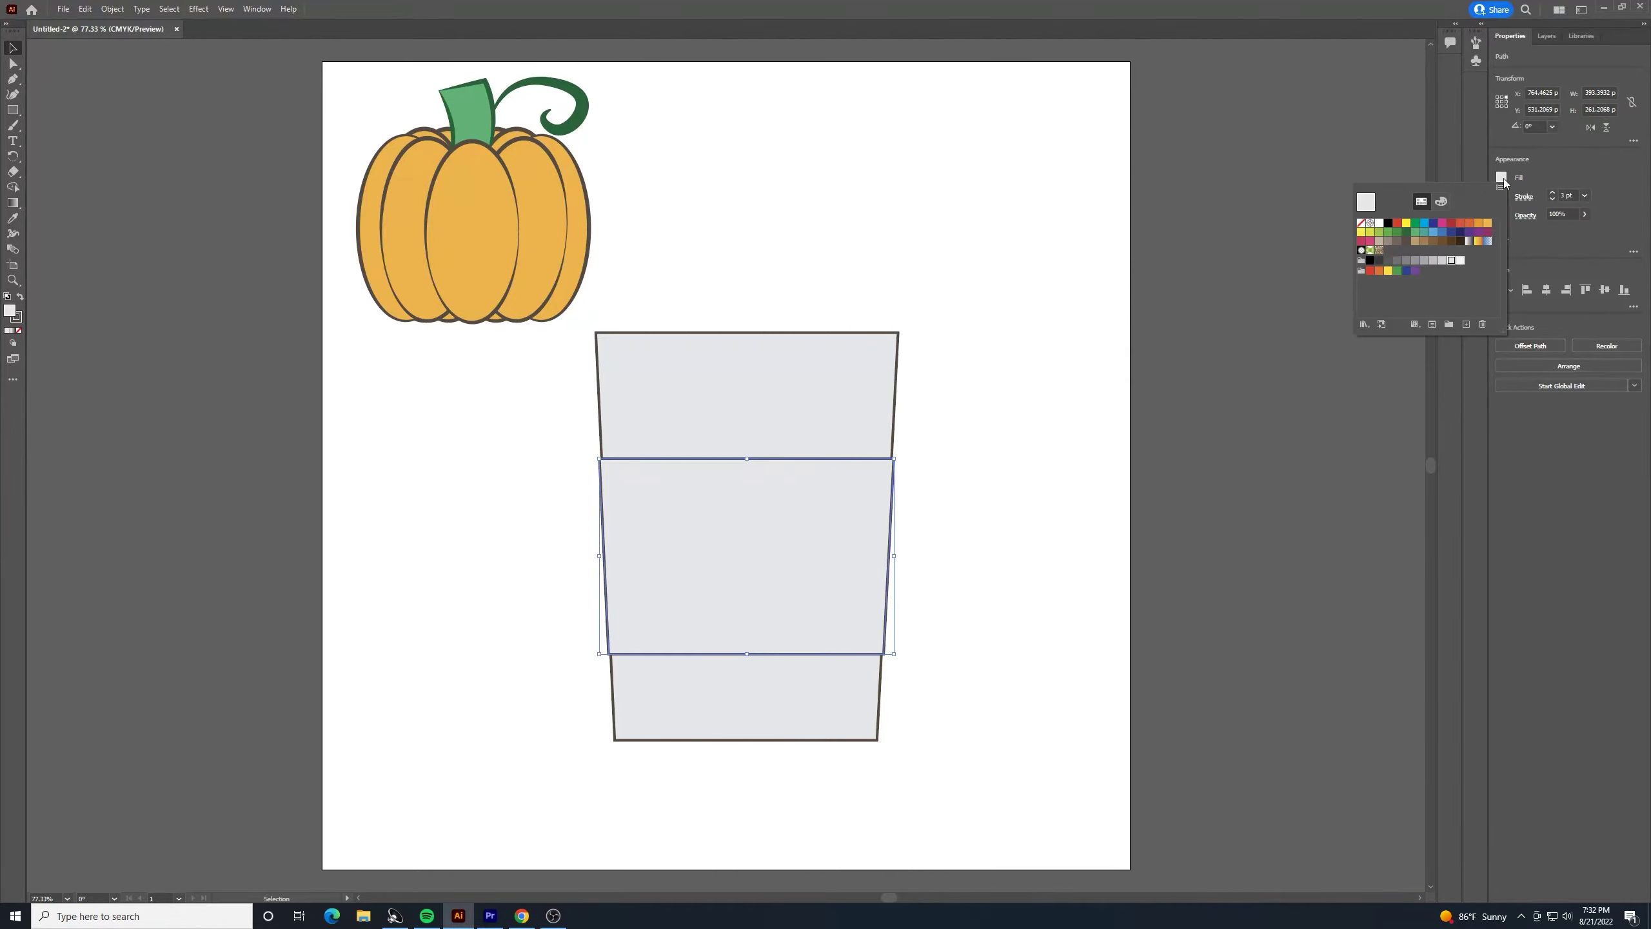
left_click(1379, 241)
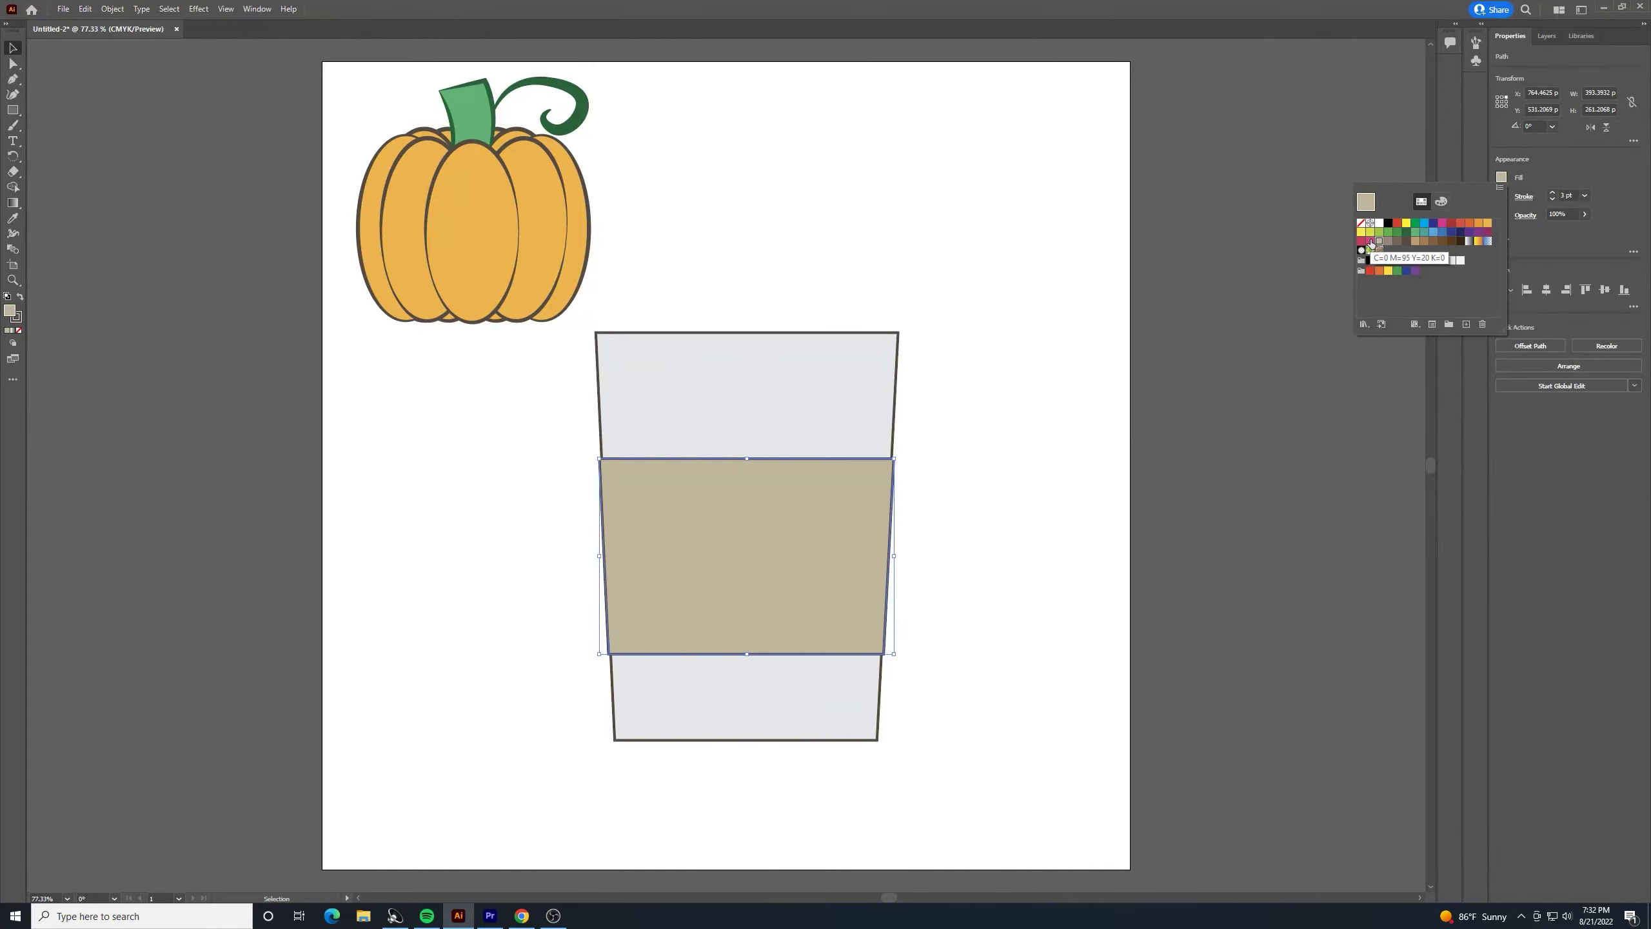
left_click(997, 371)
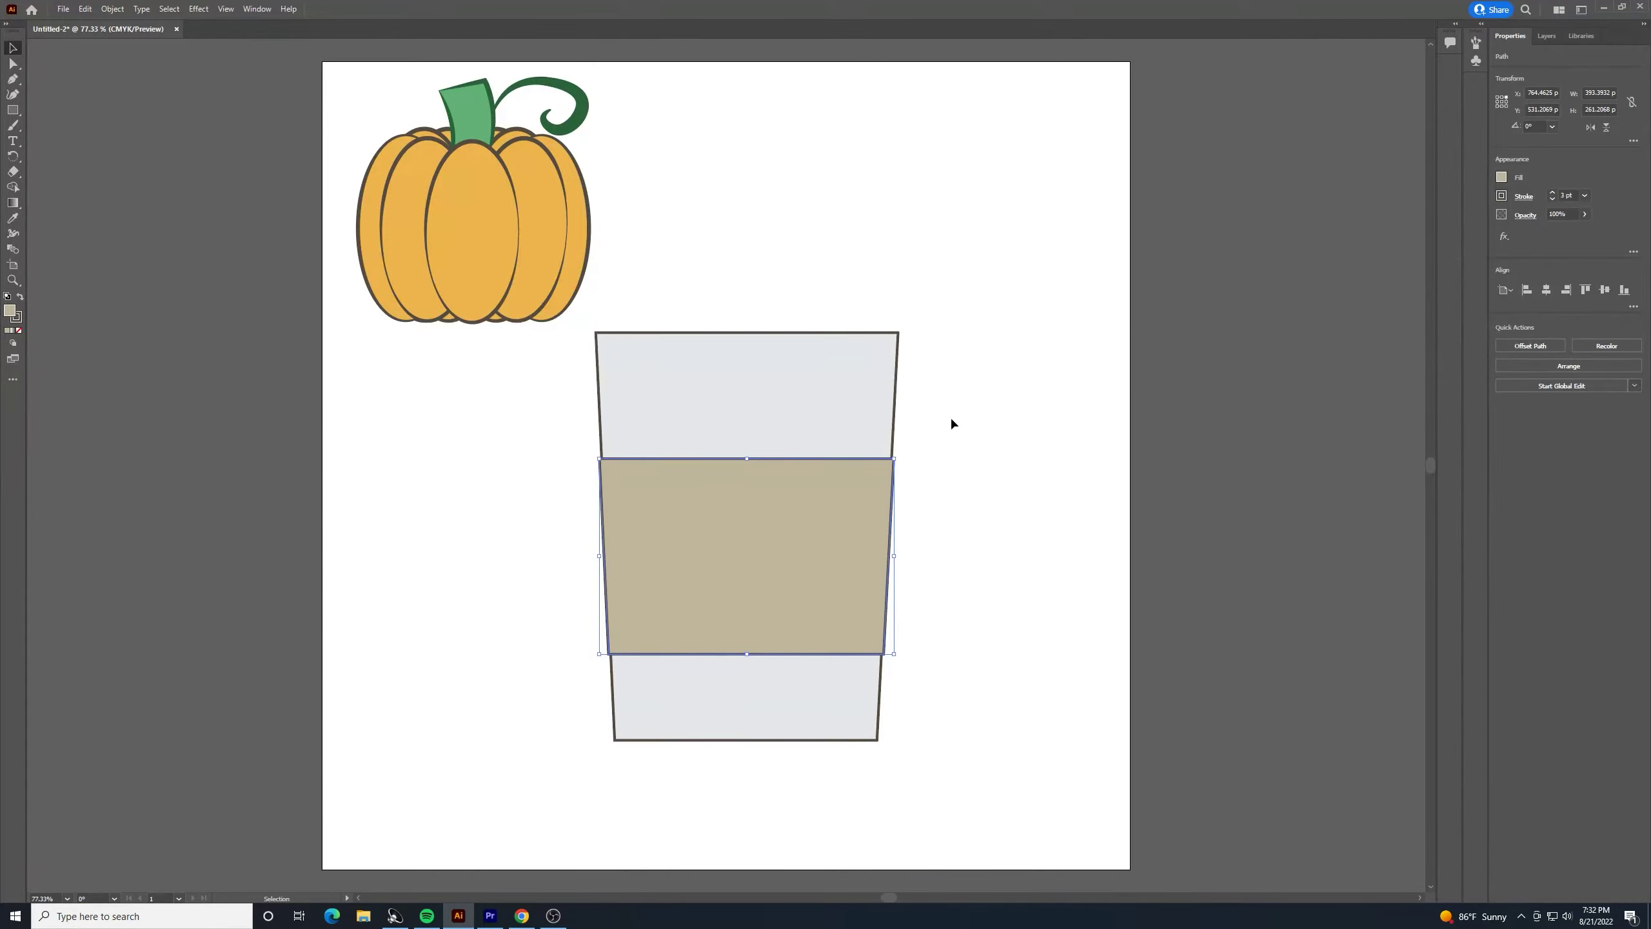
double_click(9, 310)
left_click(837, 295)
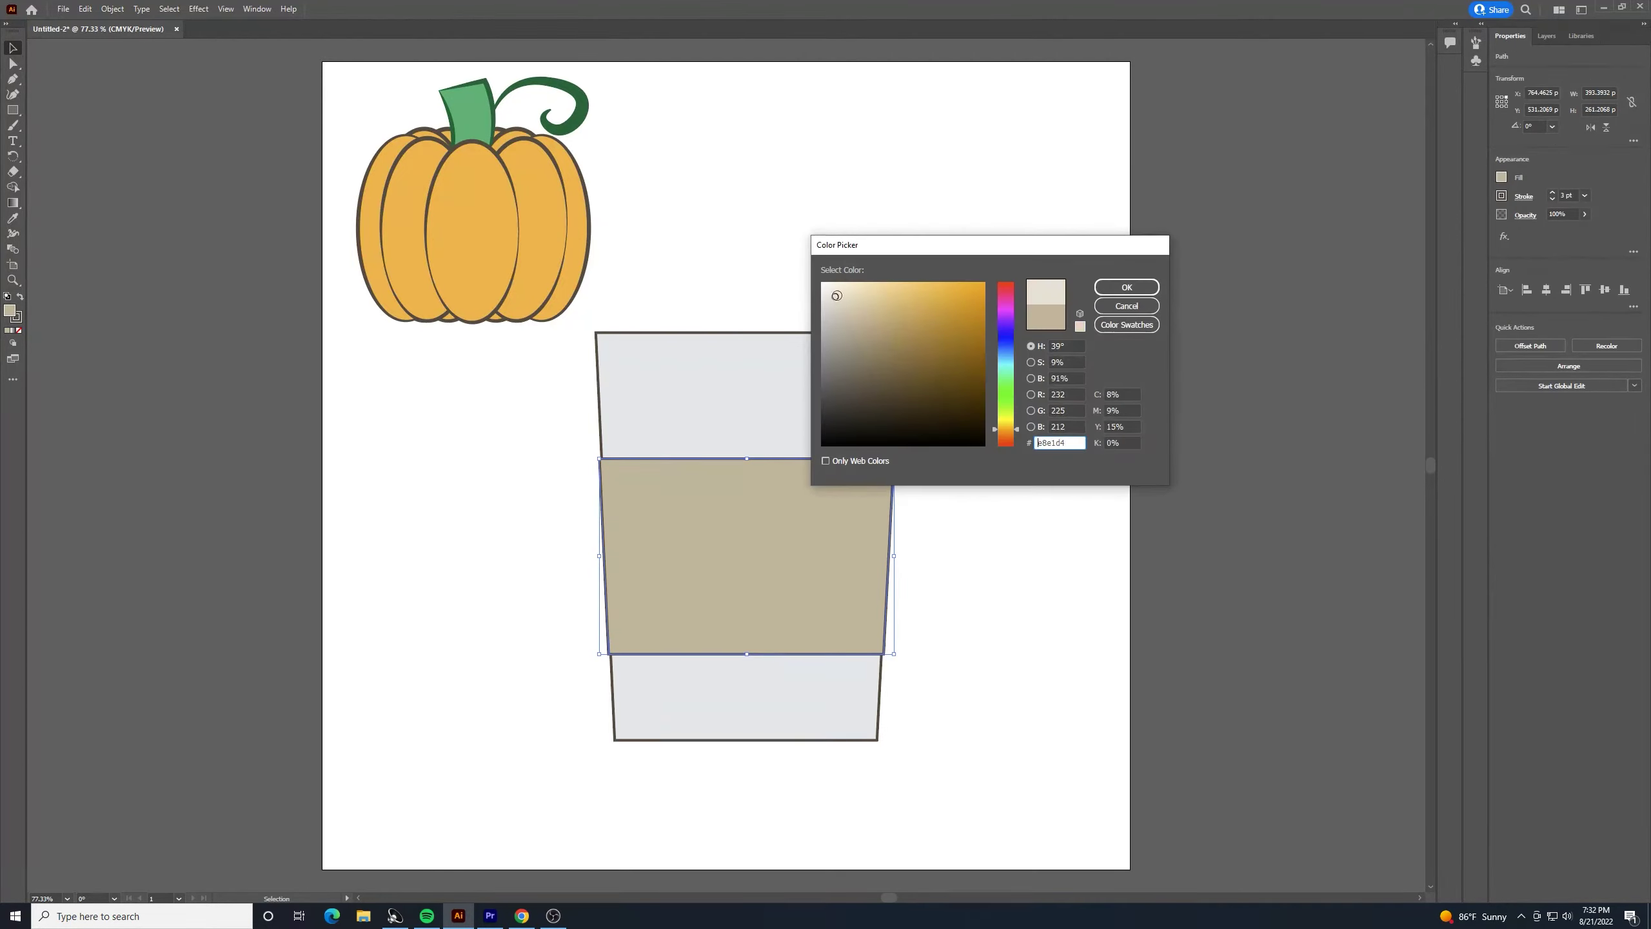
left_click(1127, 287)
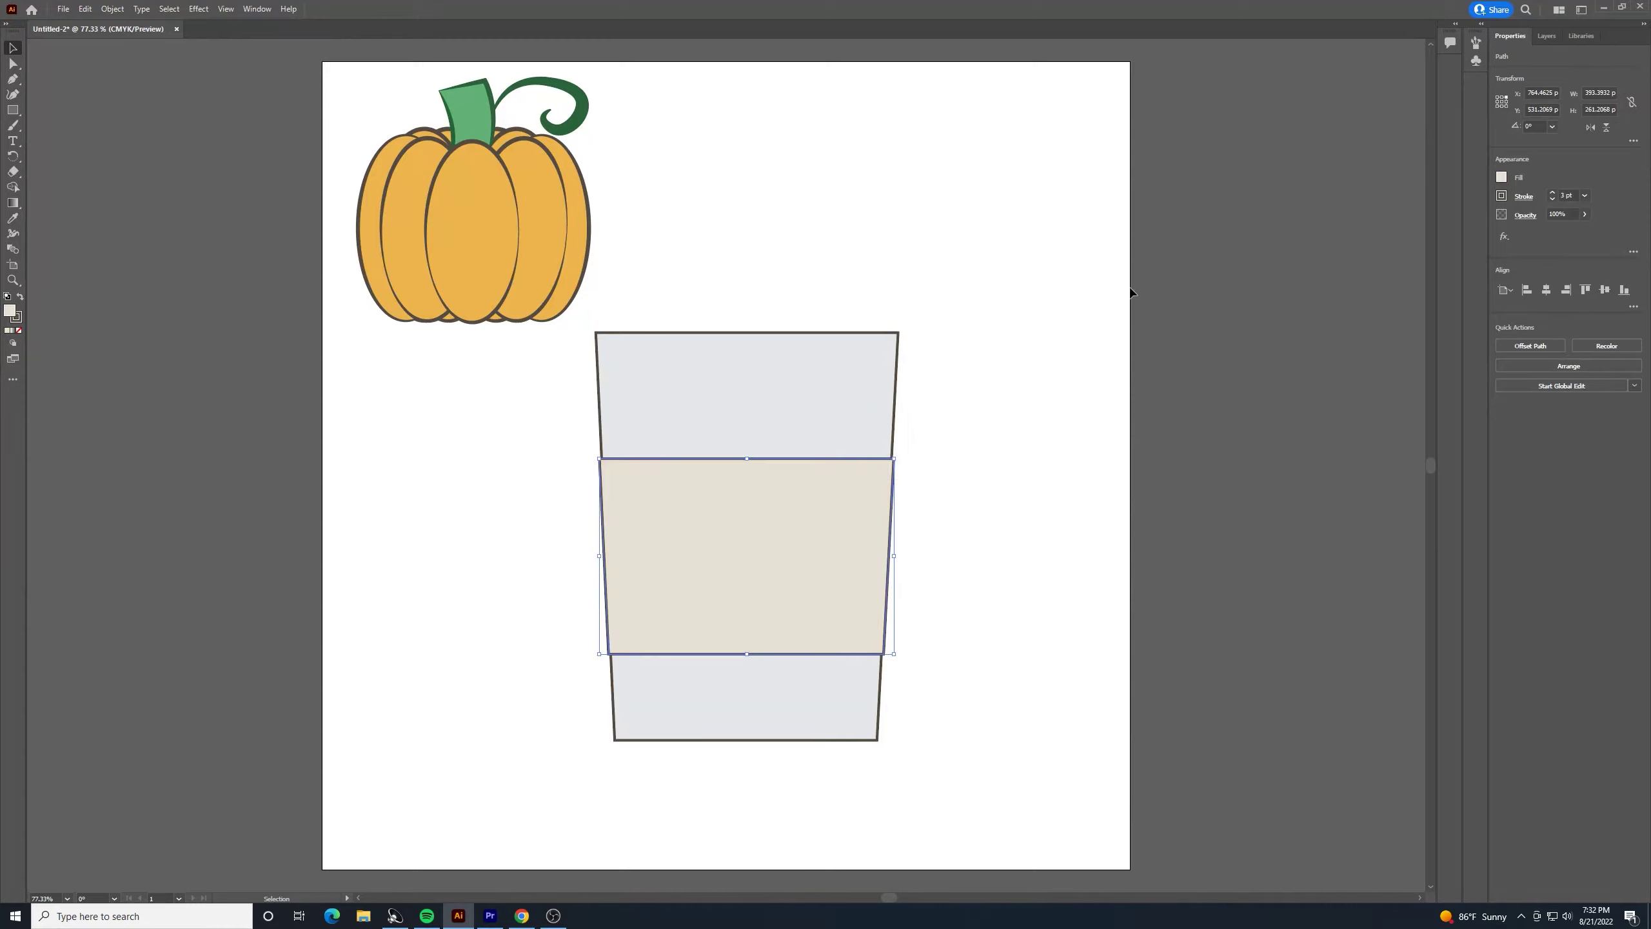
left_click(1058, 334)
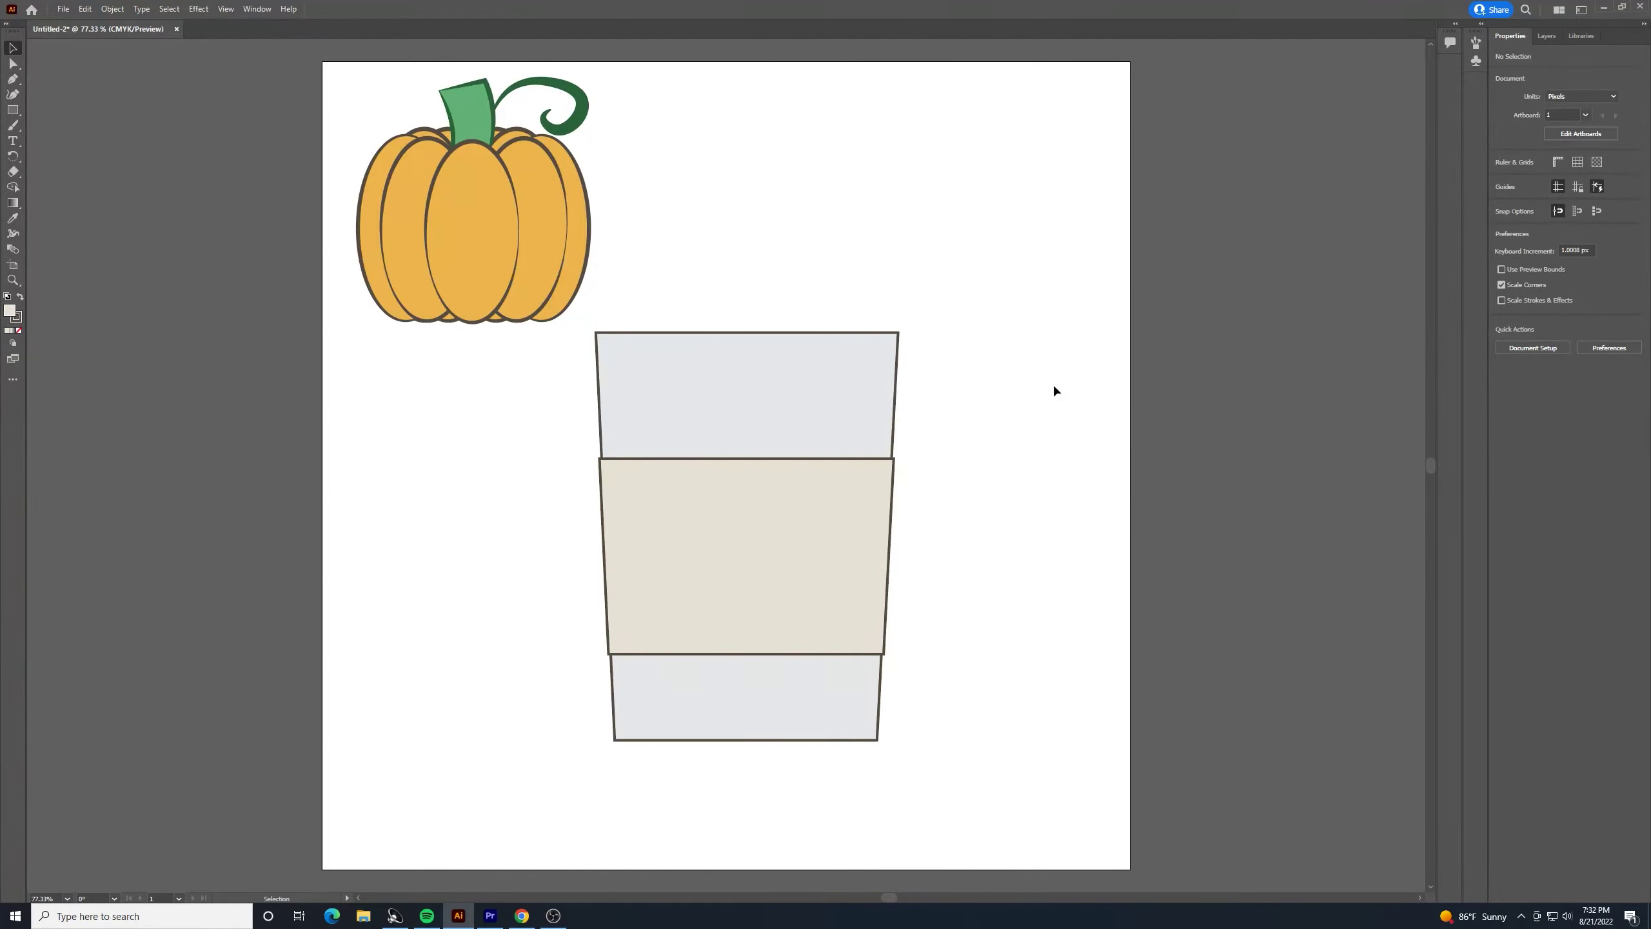
Scale the whole cup with its sleeve down to about 399 by 538 px and move it up to beside the pumpkin
left_click_drag(620, 63, 325, 320)
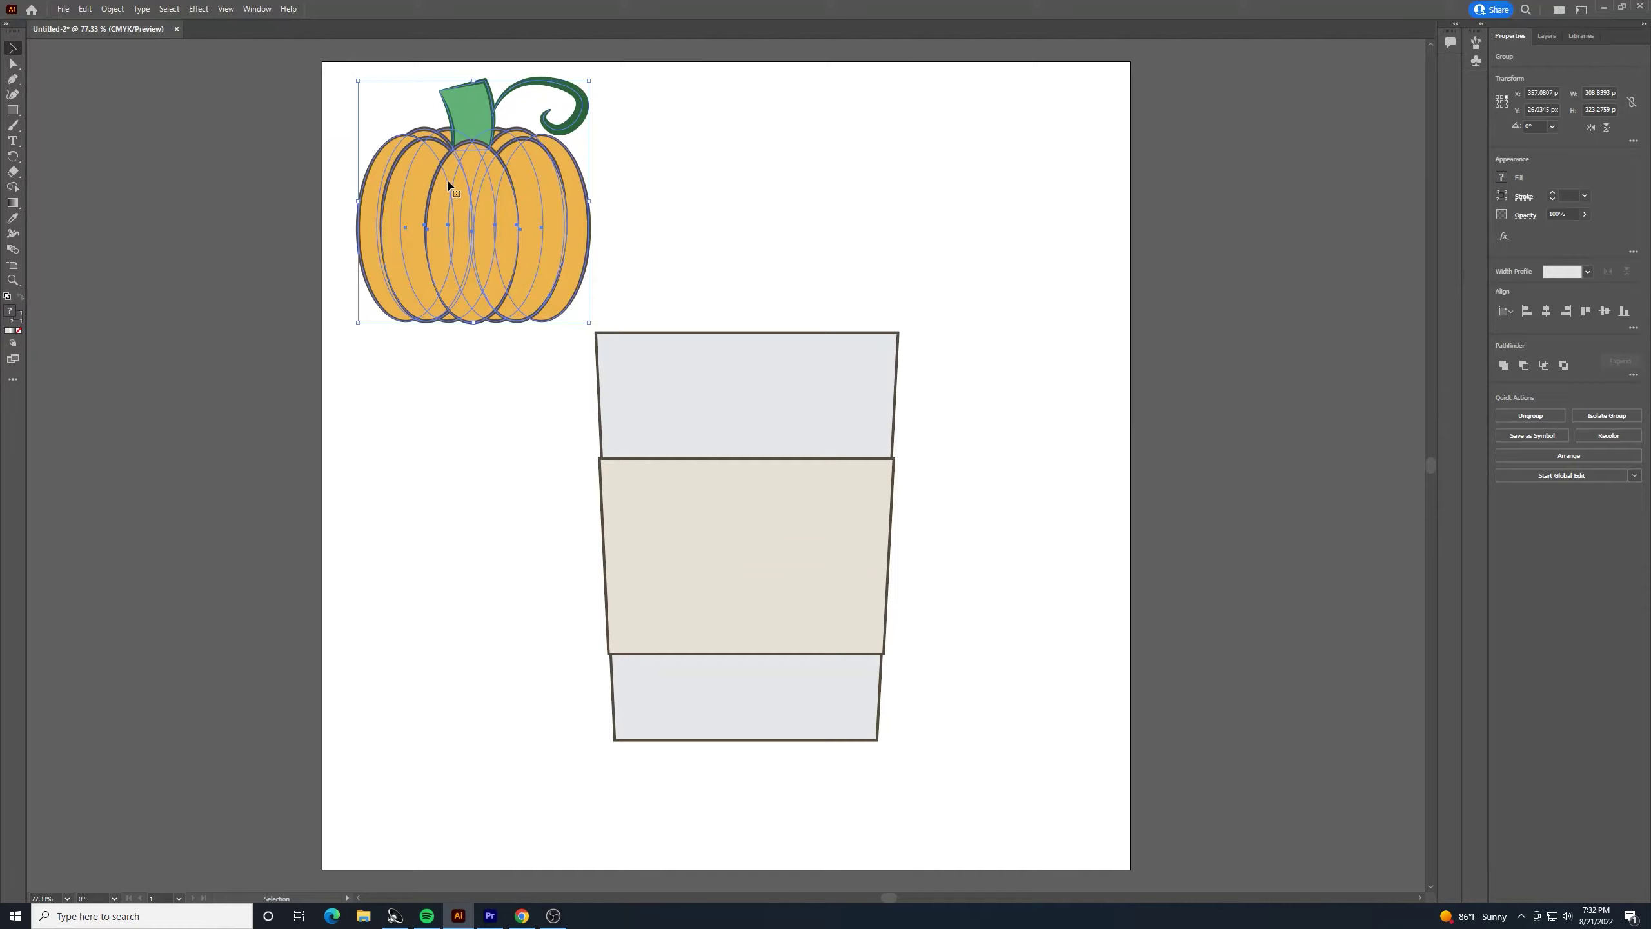
left_click(975, 334)
left_click_drag(1030, 211, 719, 738)
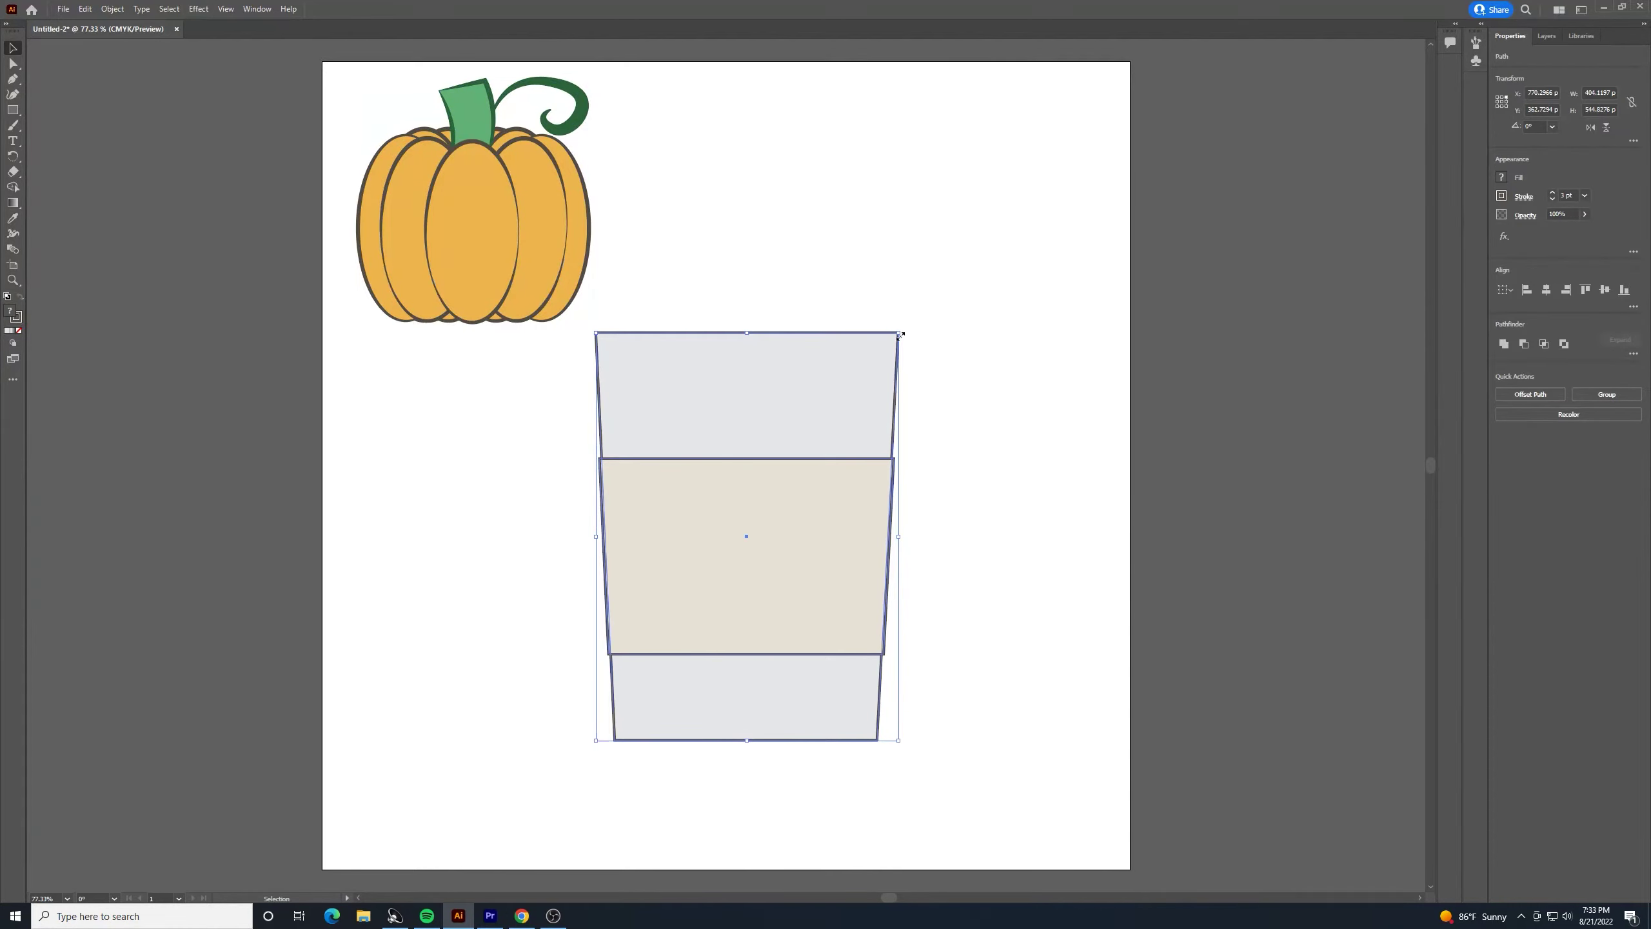
left_click_drag(900, 334, 1006, 351)
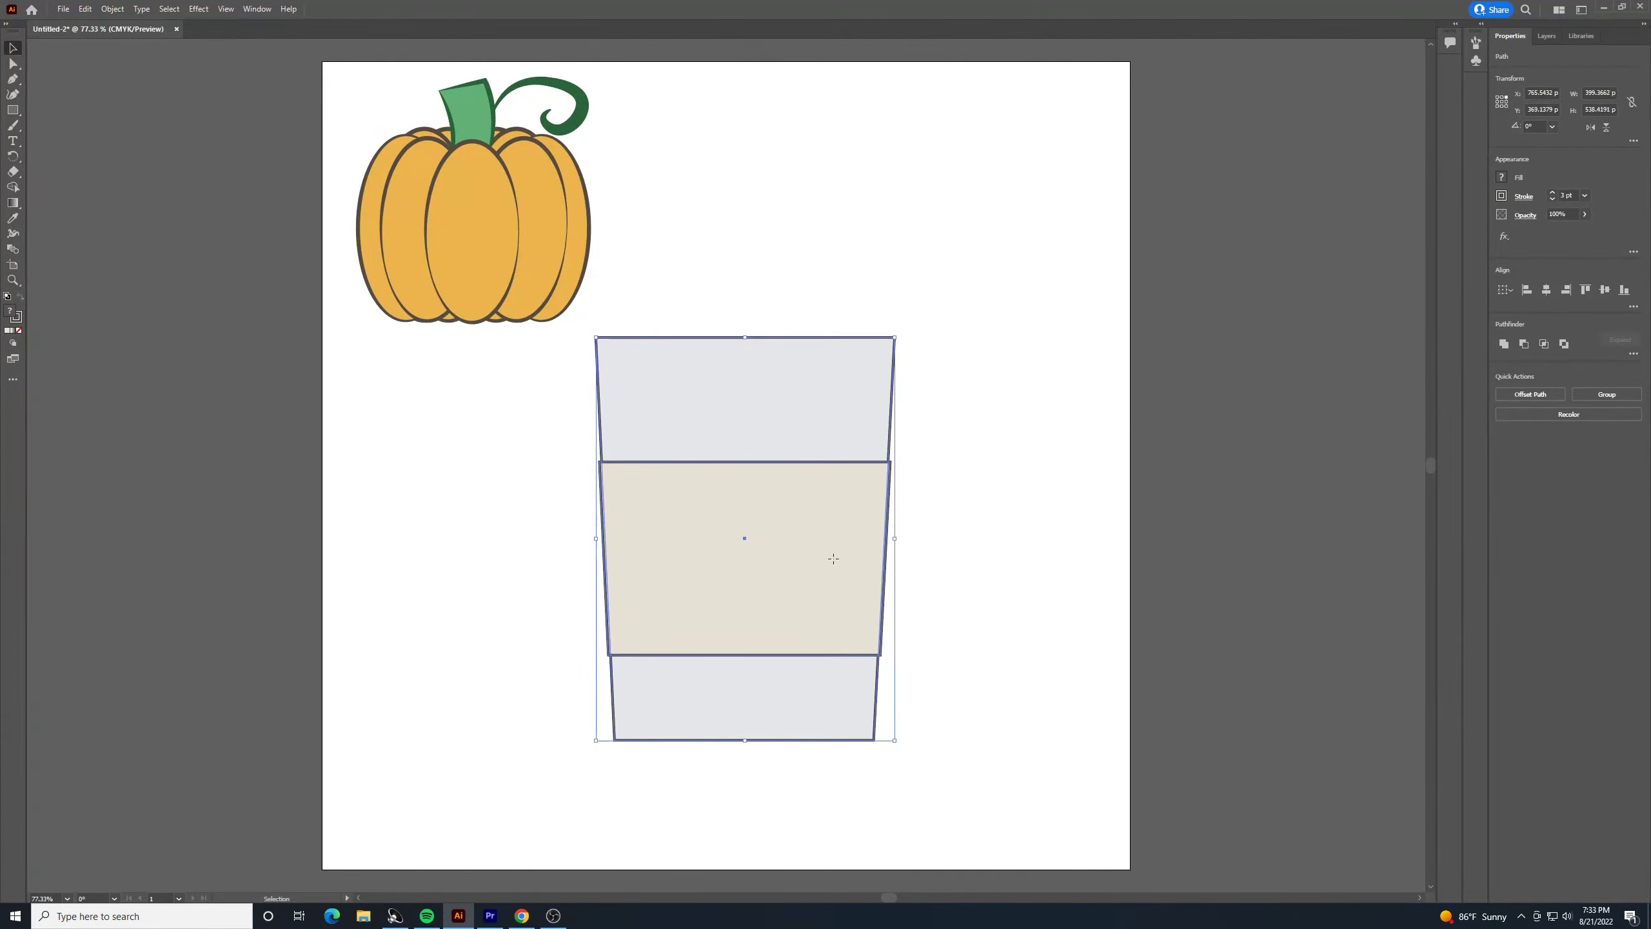
left_click_drag(834, 558, 815, 441)
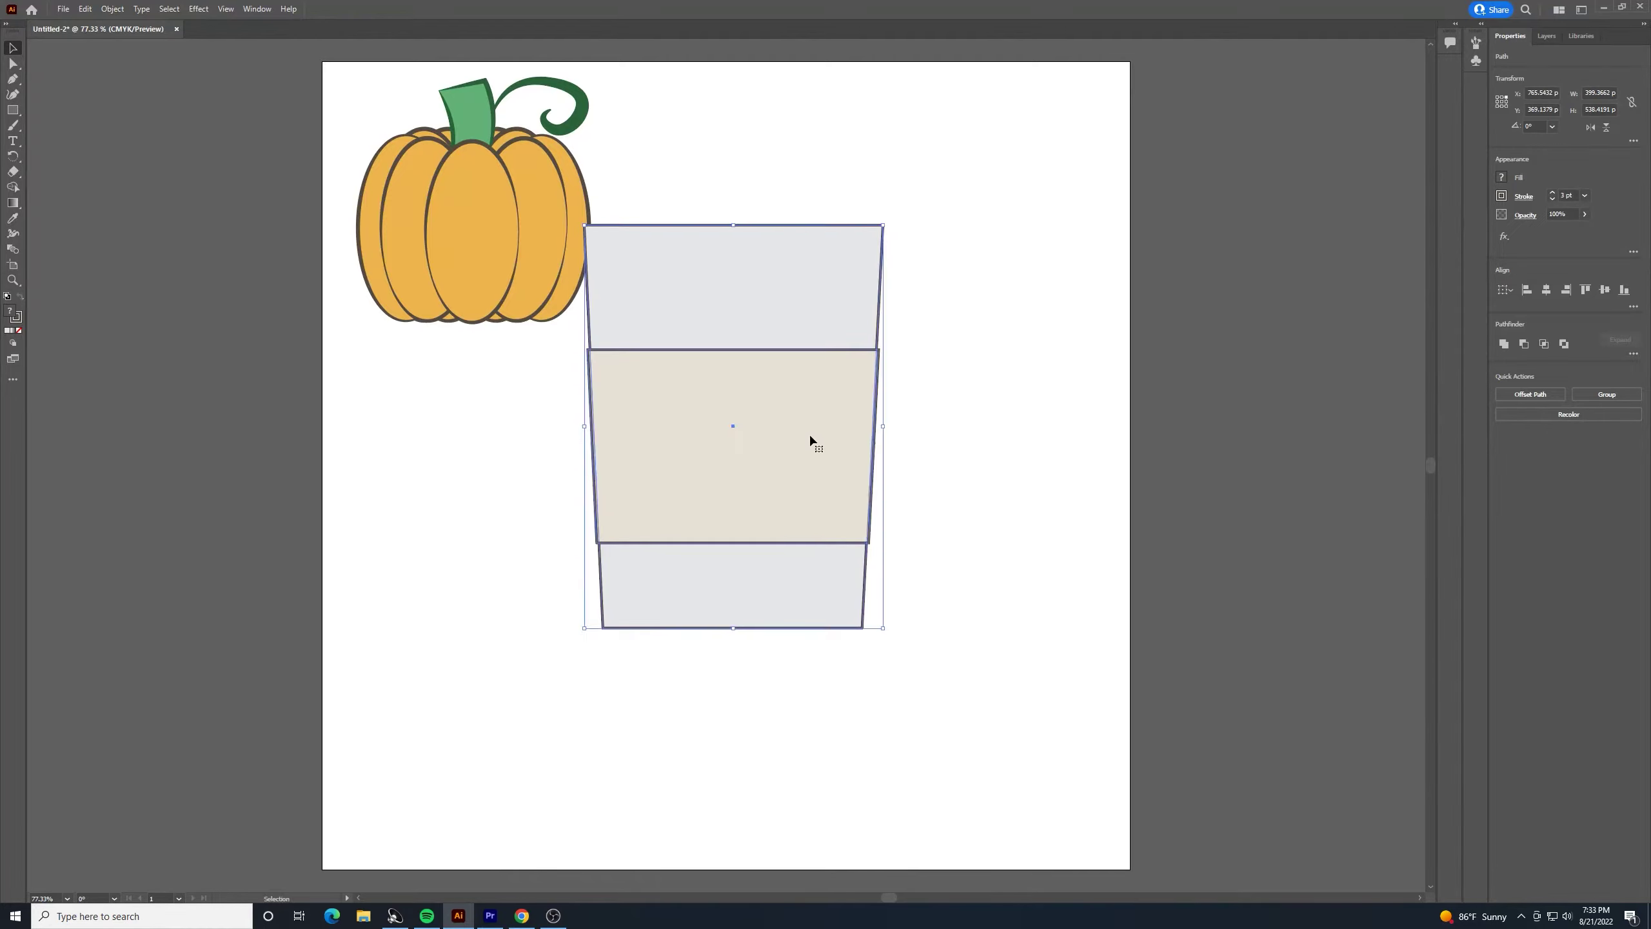
Scale the pumpkin group down to about 198 by 207 px and move it onto the cup's left edge
left_click(299, 288)
left_click(575, 94)
left_click_drag(592, 83, 518, 166)
left_click_drag(459, 258, 638, 412)
Bring the pumpkin in front of the cup and sleeve, and place it in the middle of the sleeve
key("a")
key("ctrl+bracketright")
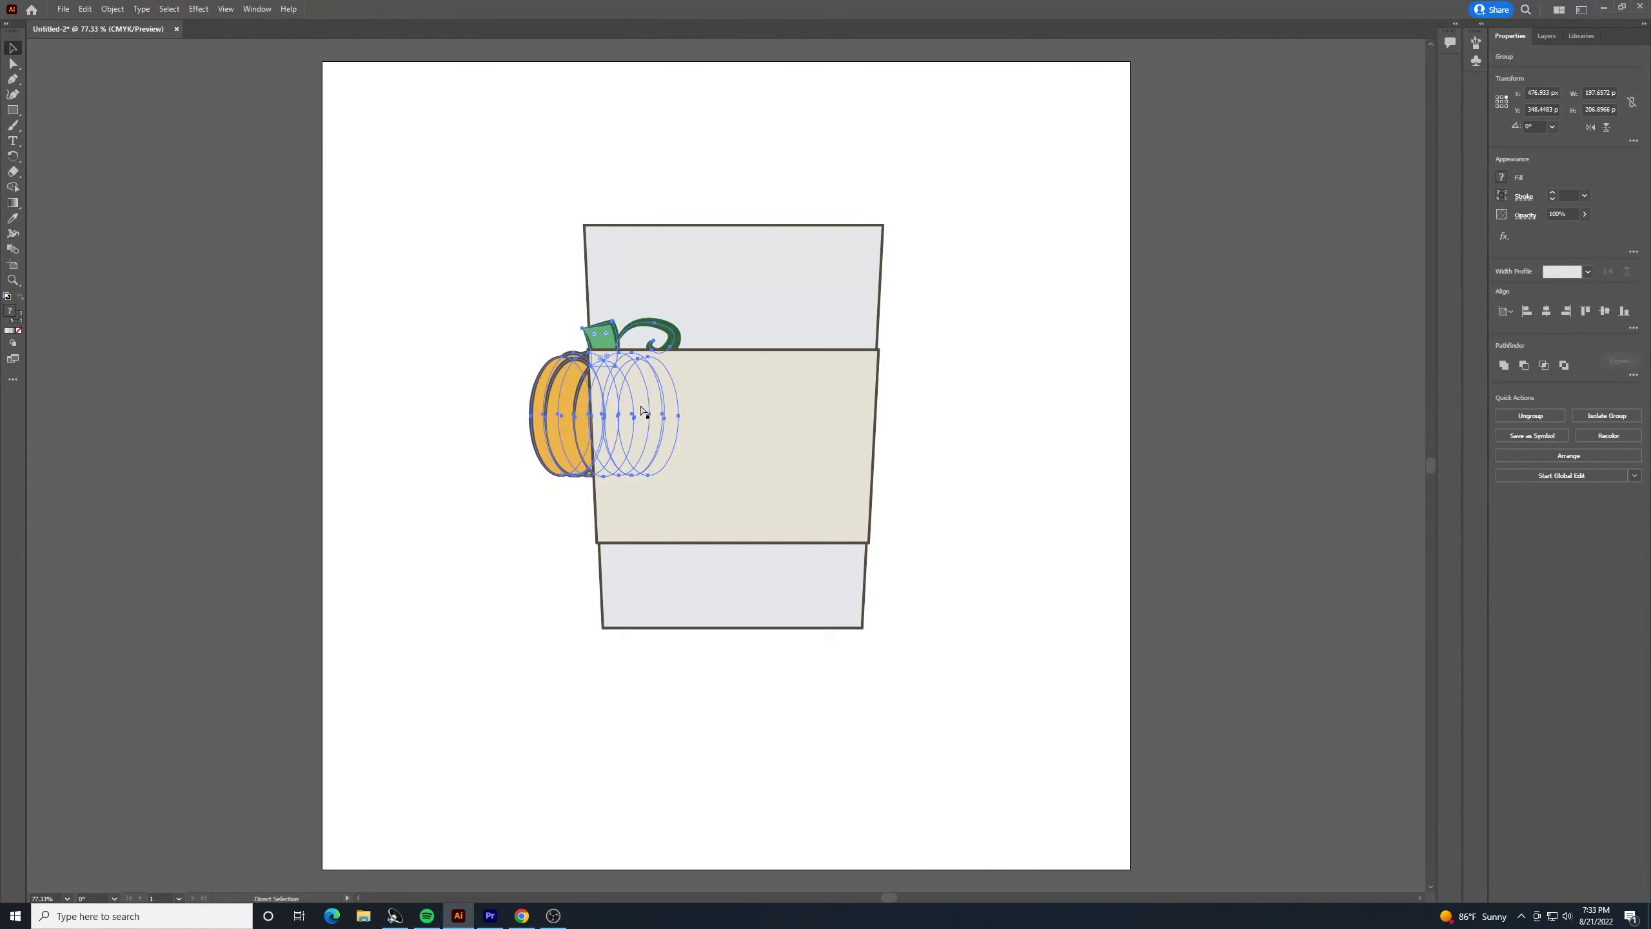
key("ctrl+bracketright")
key("v")
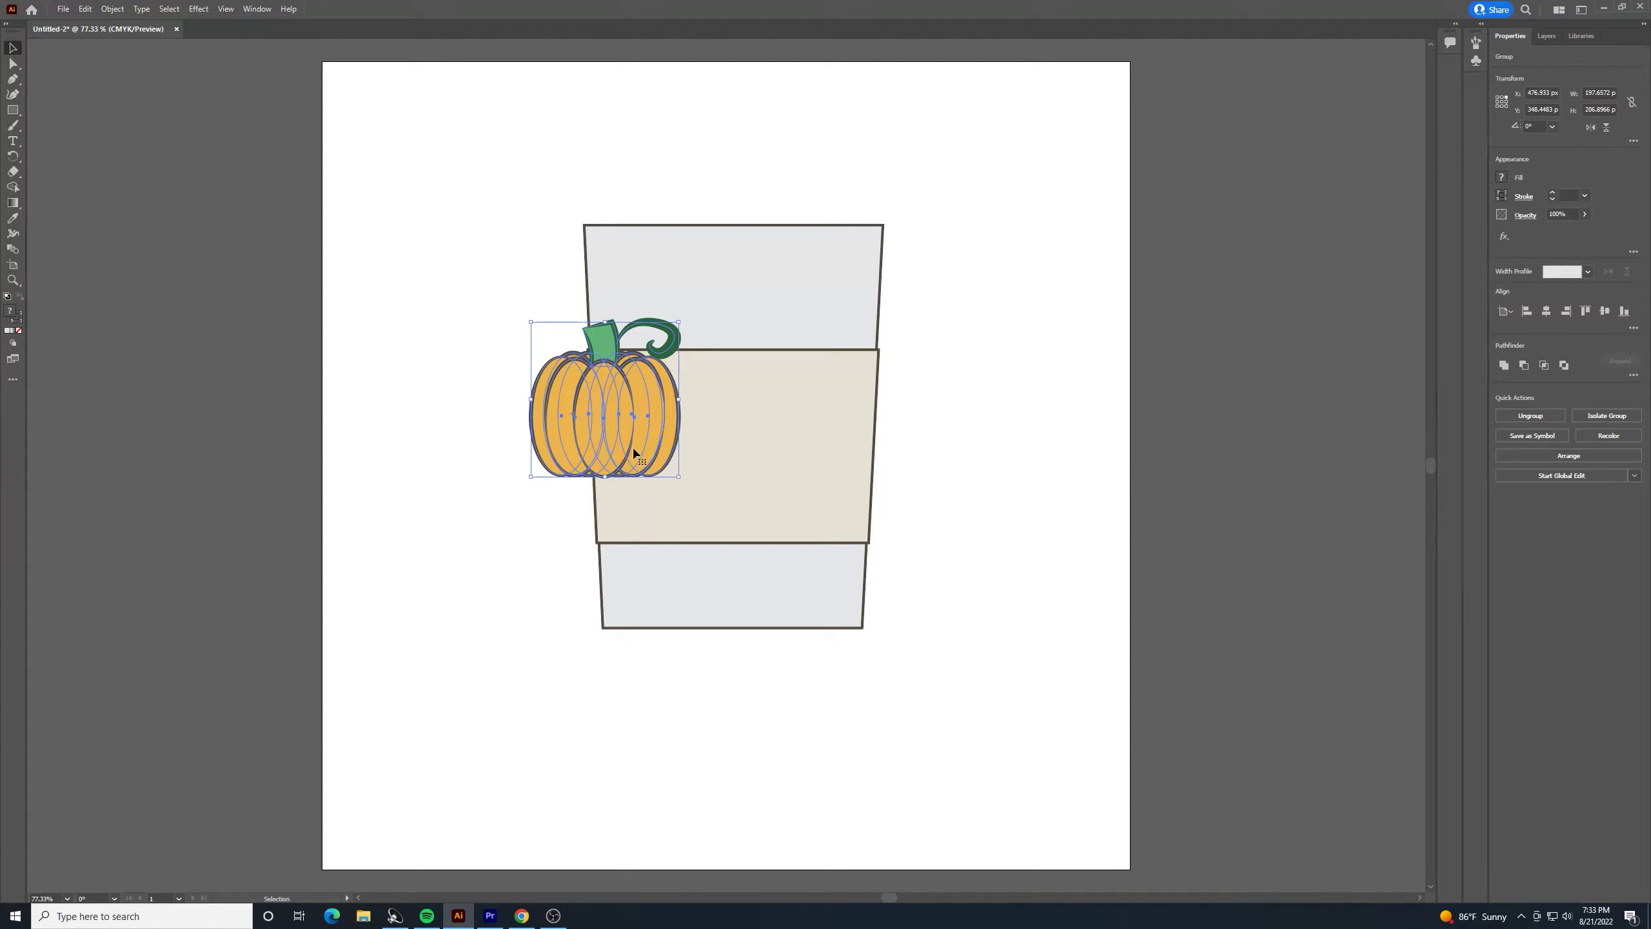
left_click_drag(621, 423, 750, 471)
left_click(1039, 413)
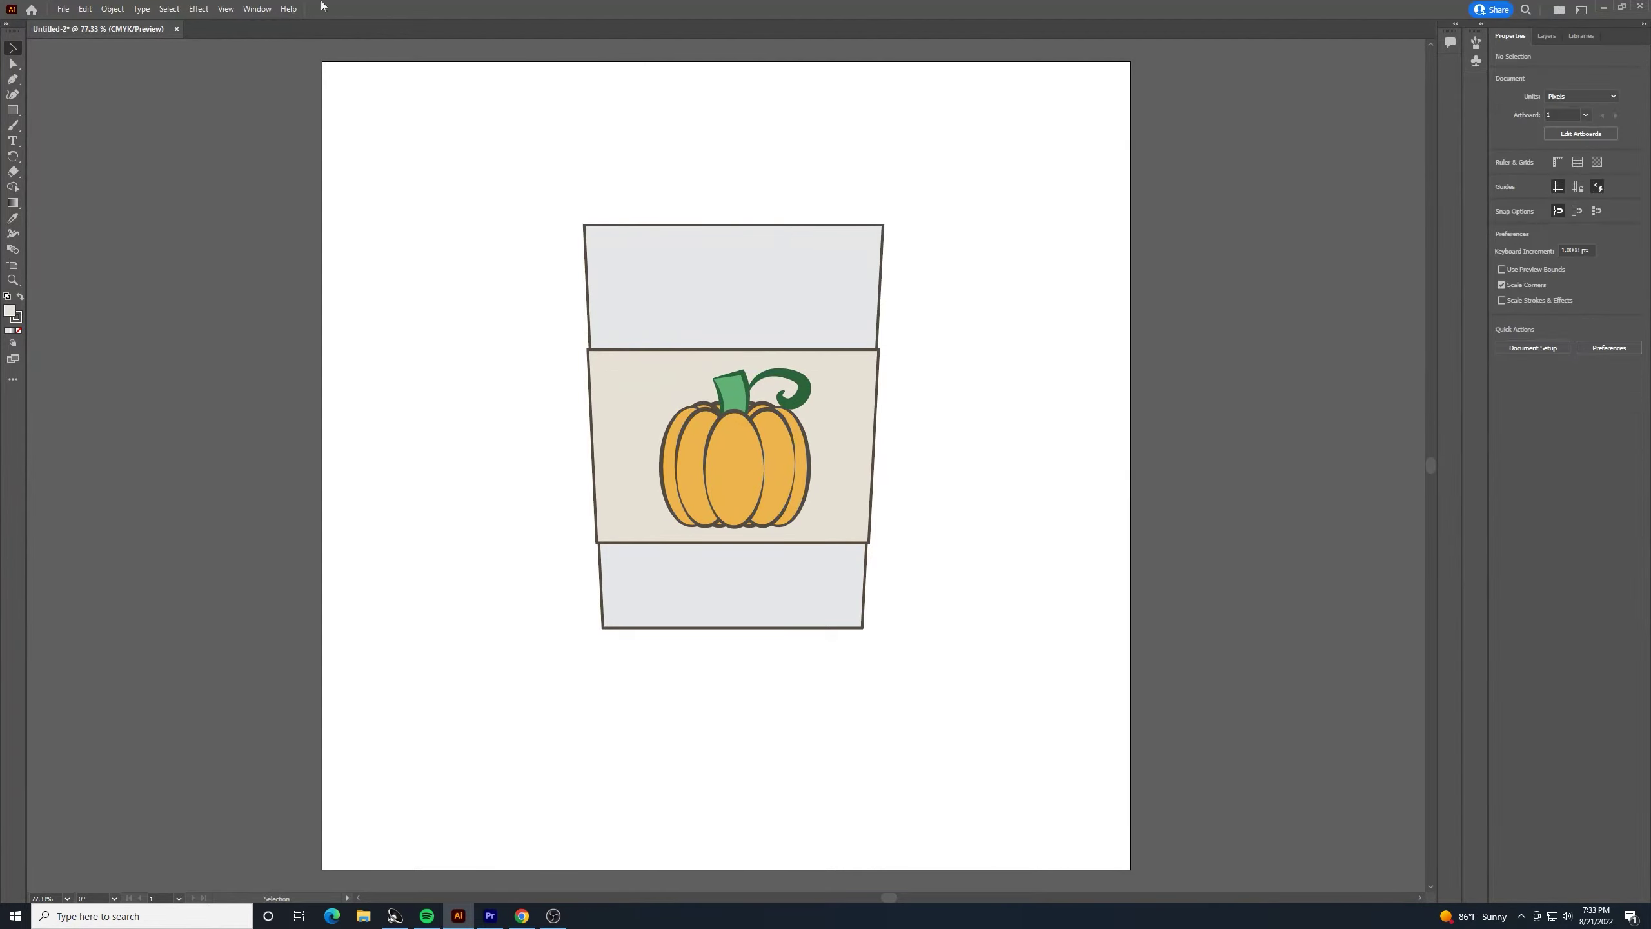
Reduce the stroke weight of the pumpkin's curly vine to 9 pt
left_click(12, 63)
left_click(807, 394)
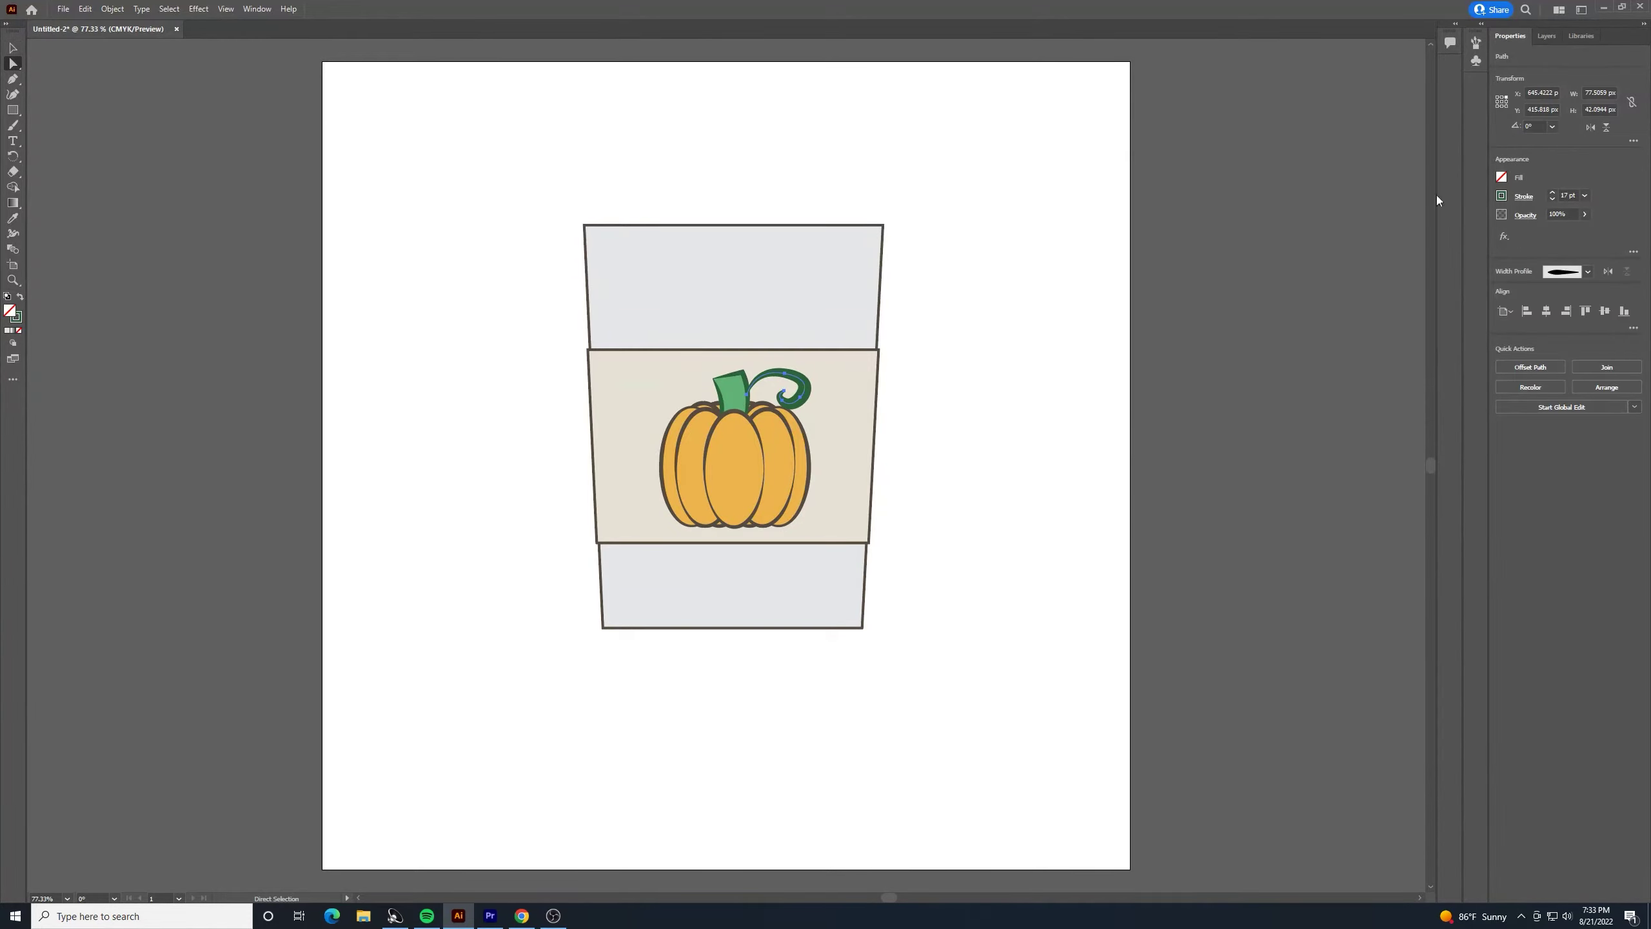
left_click(1553, 199)
left_click(1553, 199)
left_click(1553, 199)
left_click(1040, 497)
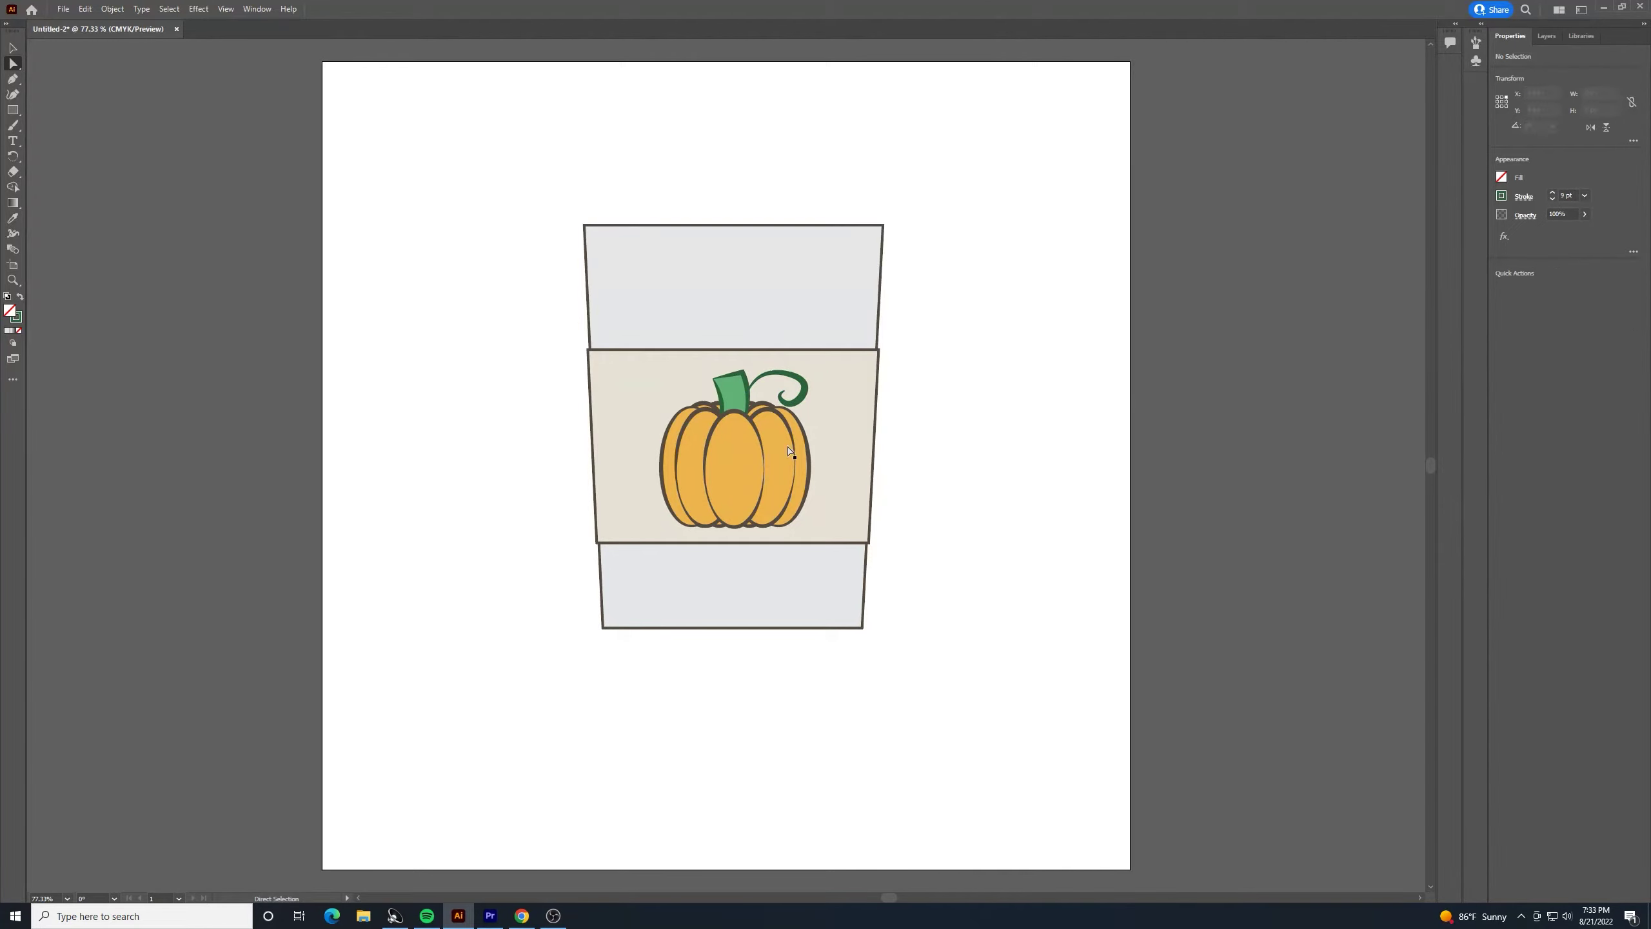
Reduce the outline weight of all the orange pumpkin segments together
left_click(802, 453)
left_click(747, 450, "shift")
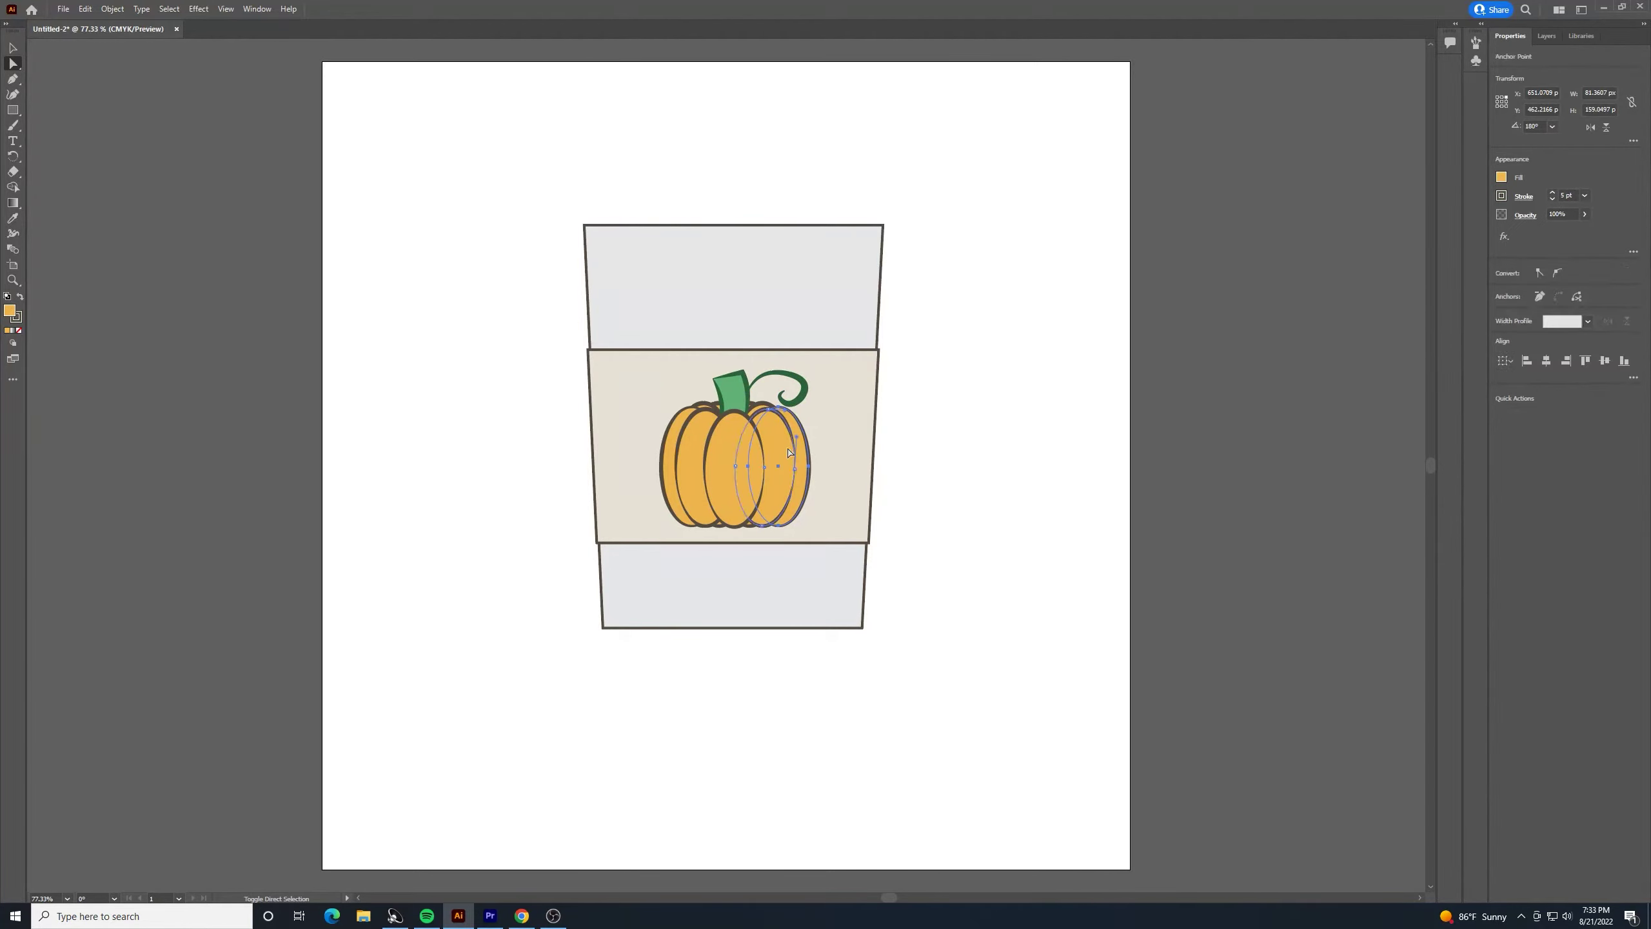
left_click(715, 435, "shift")
left_click(688, 424, "shift")
left_click(679, 417, "shift")
left_click(699, 404, "shift")
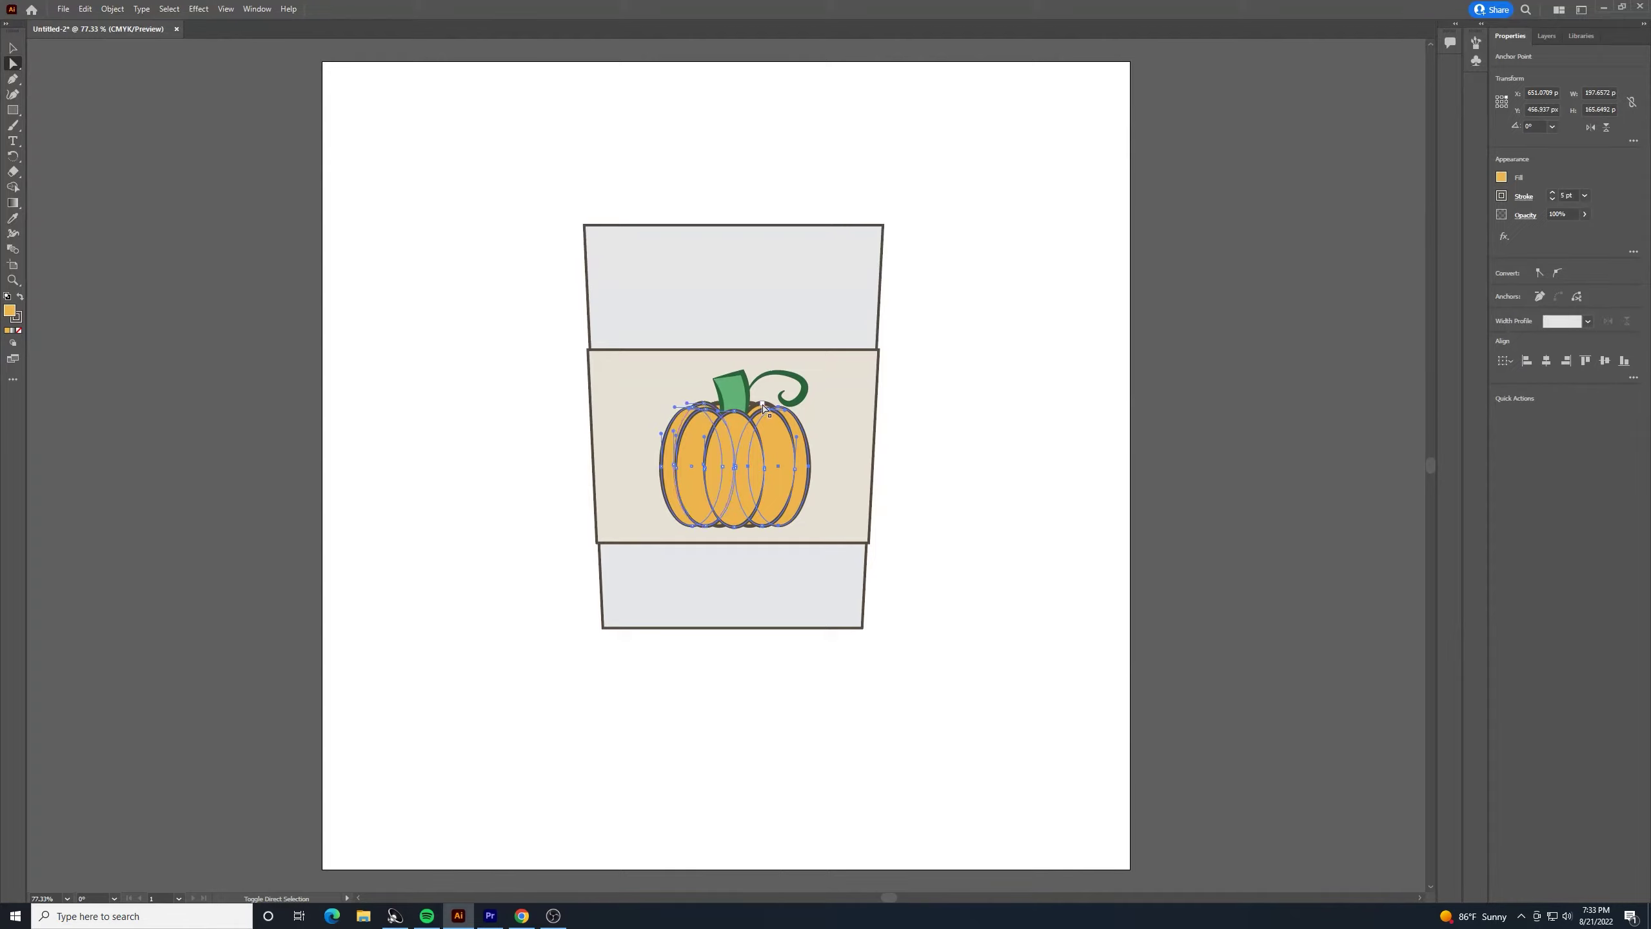
left_click(761, 410, "shift")
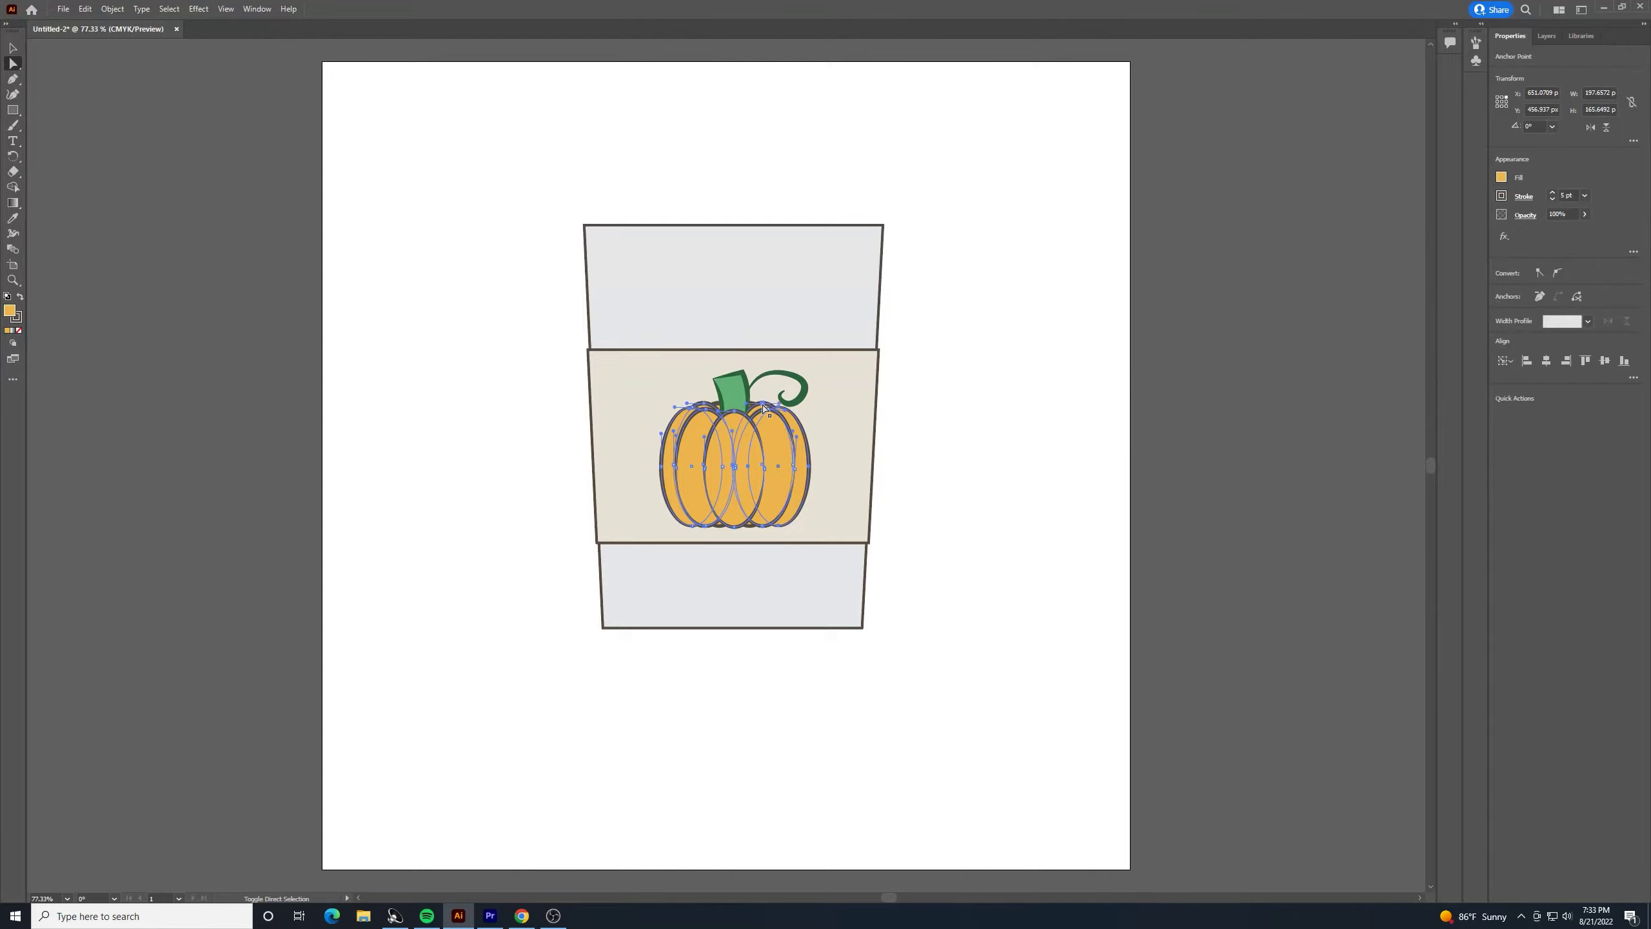
left_click(1553, 200)
left_click(1553, 200)
left_click(1026, 462)
Set the pumpkin stem's stroke weight to 3 pt
left_click(736, 380)
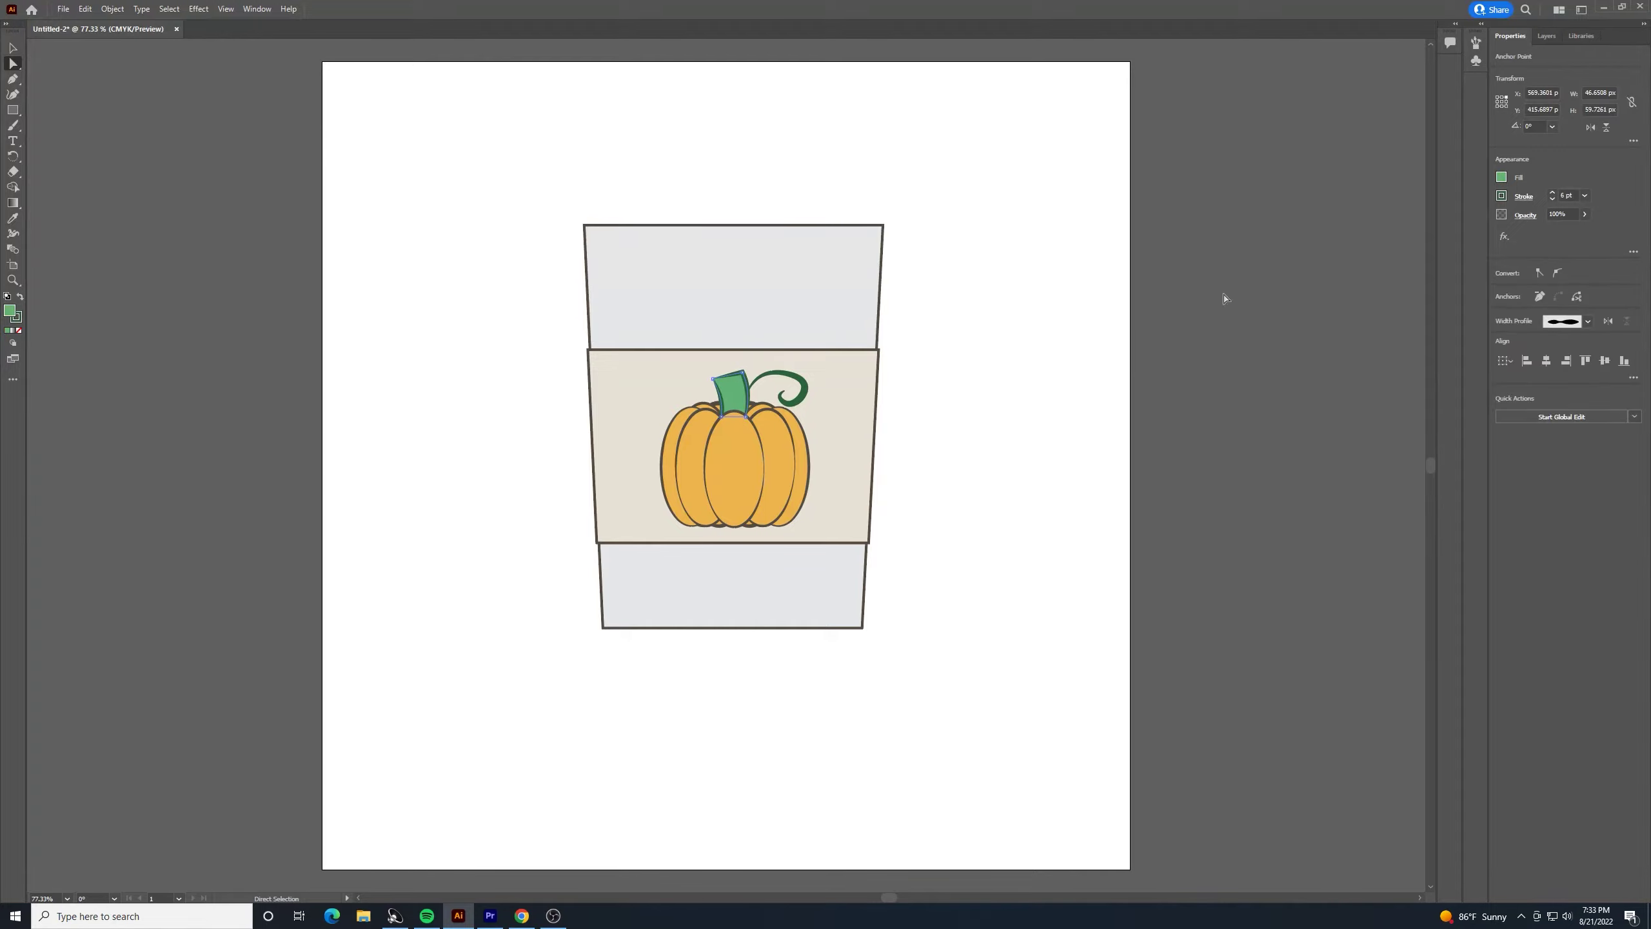
left_click(1553, 200)
left_click(1552, 200)
left_click(1552, 200)
left_click(964, 405)
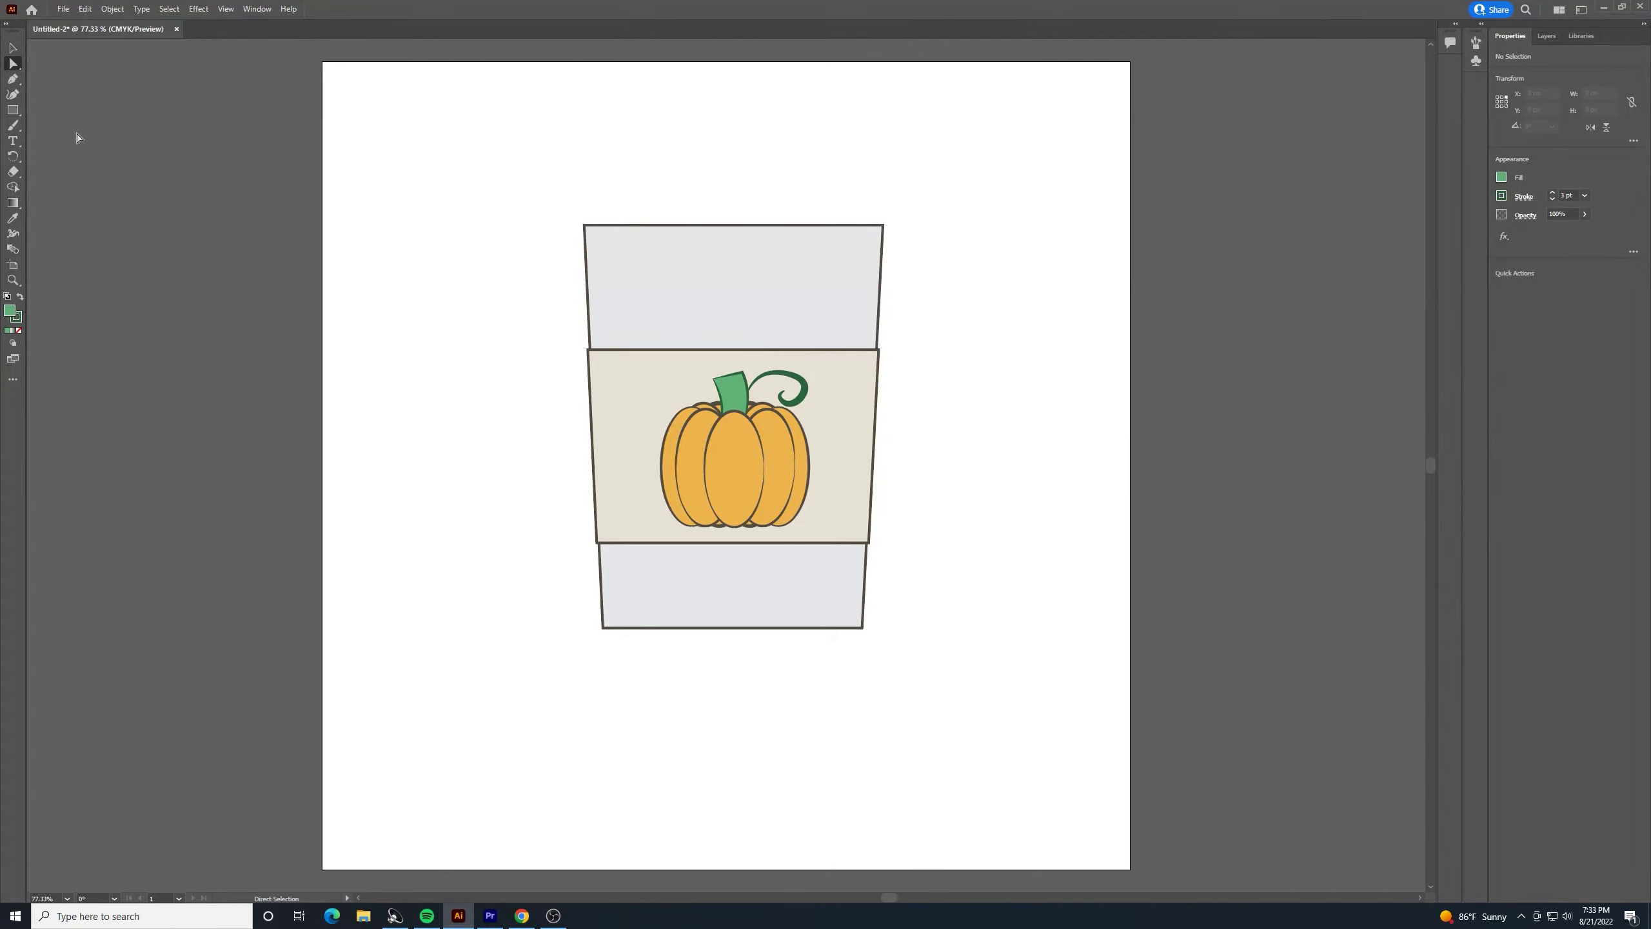
Nudge the pumpkin group about 1 px up and 1 px right on the sleeve
left_click(12, 48)
left_click(695, 450)
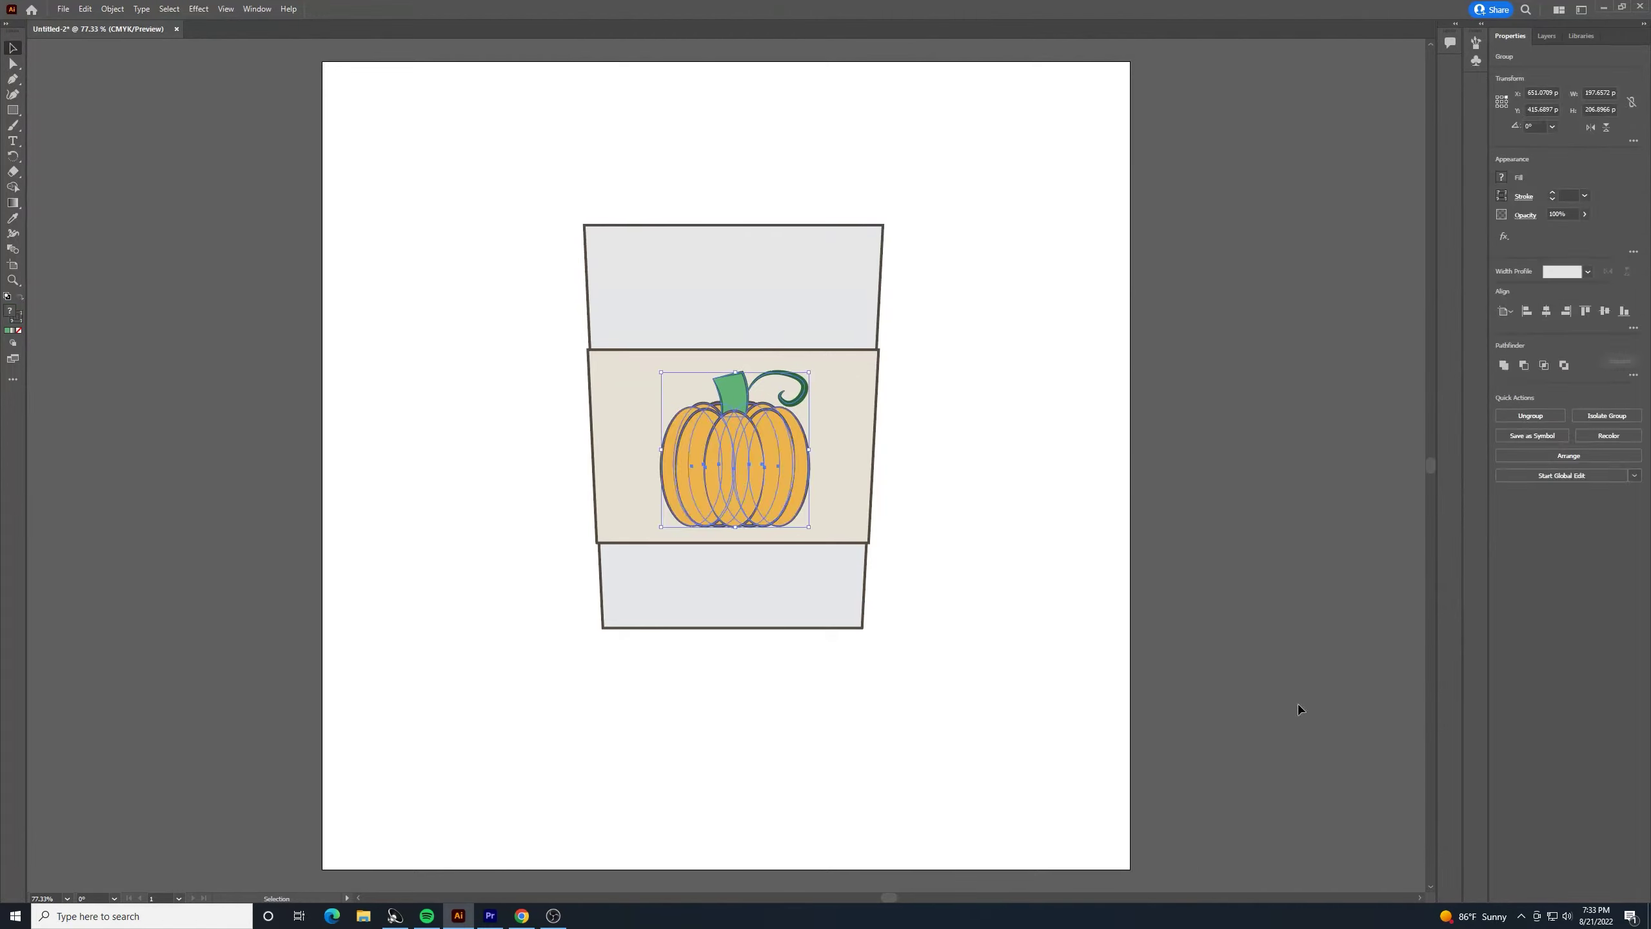
key("Up")
key("Right")
key("shift+Left")
key("shift+Right")
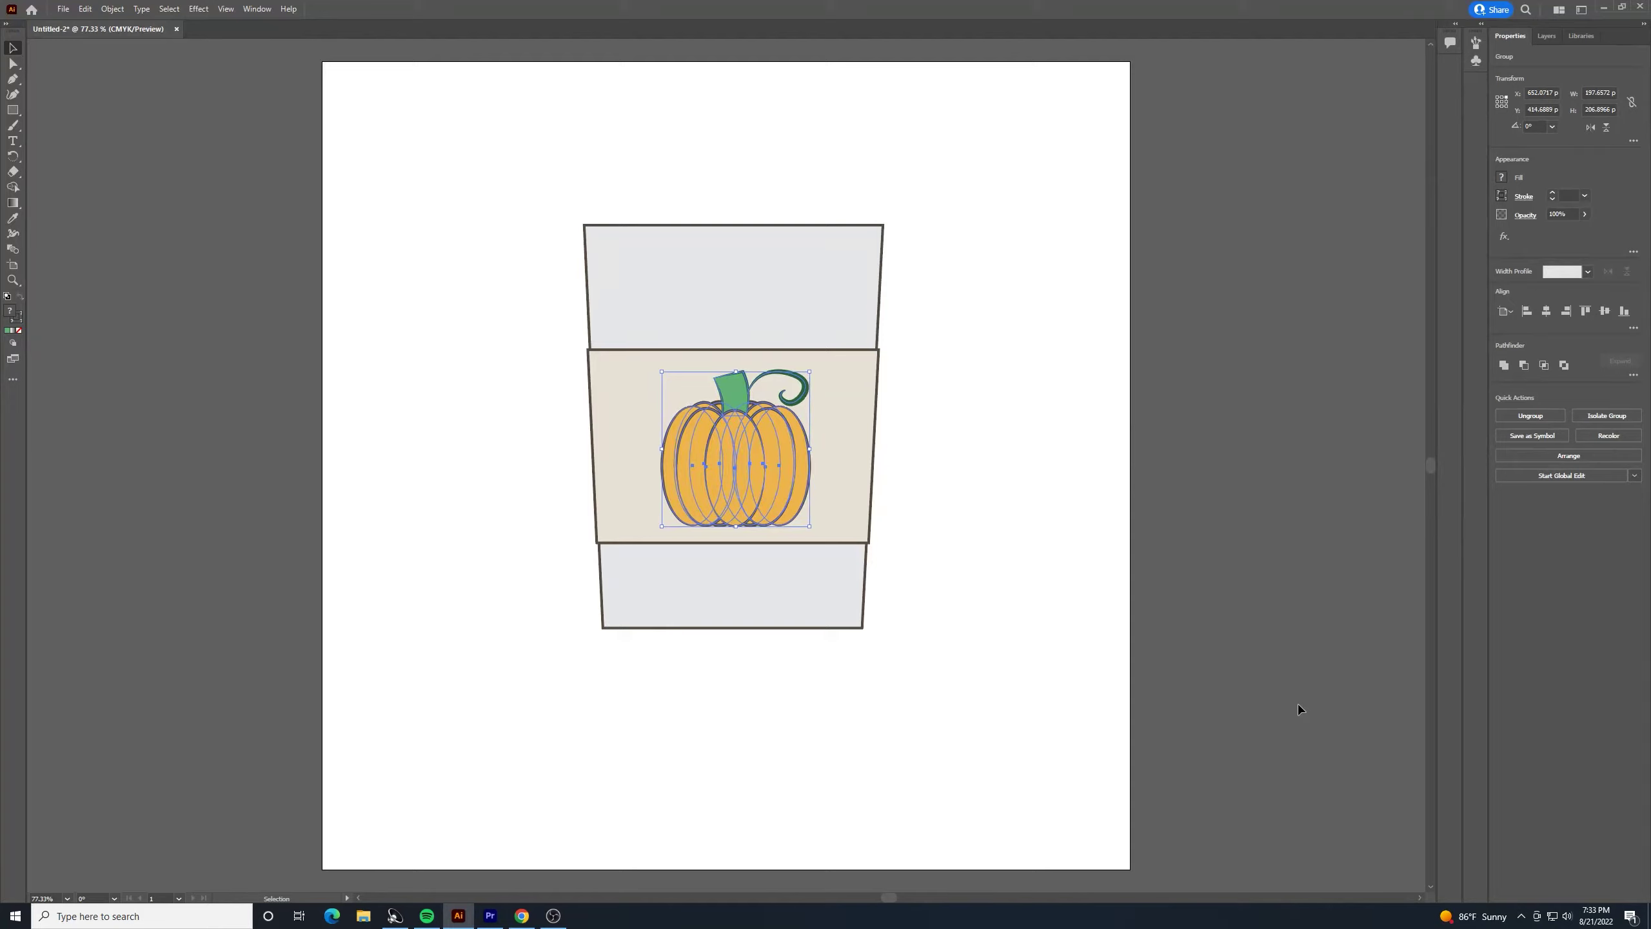
left_click(1024, 545)
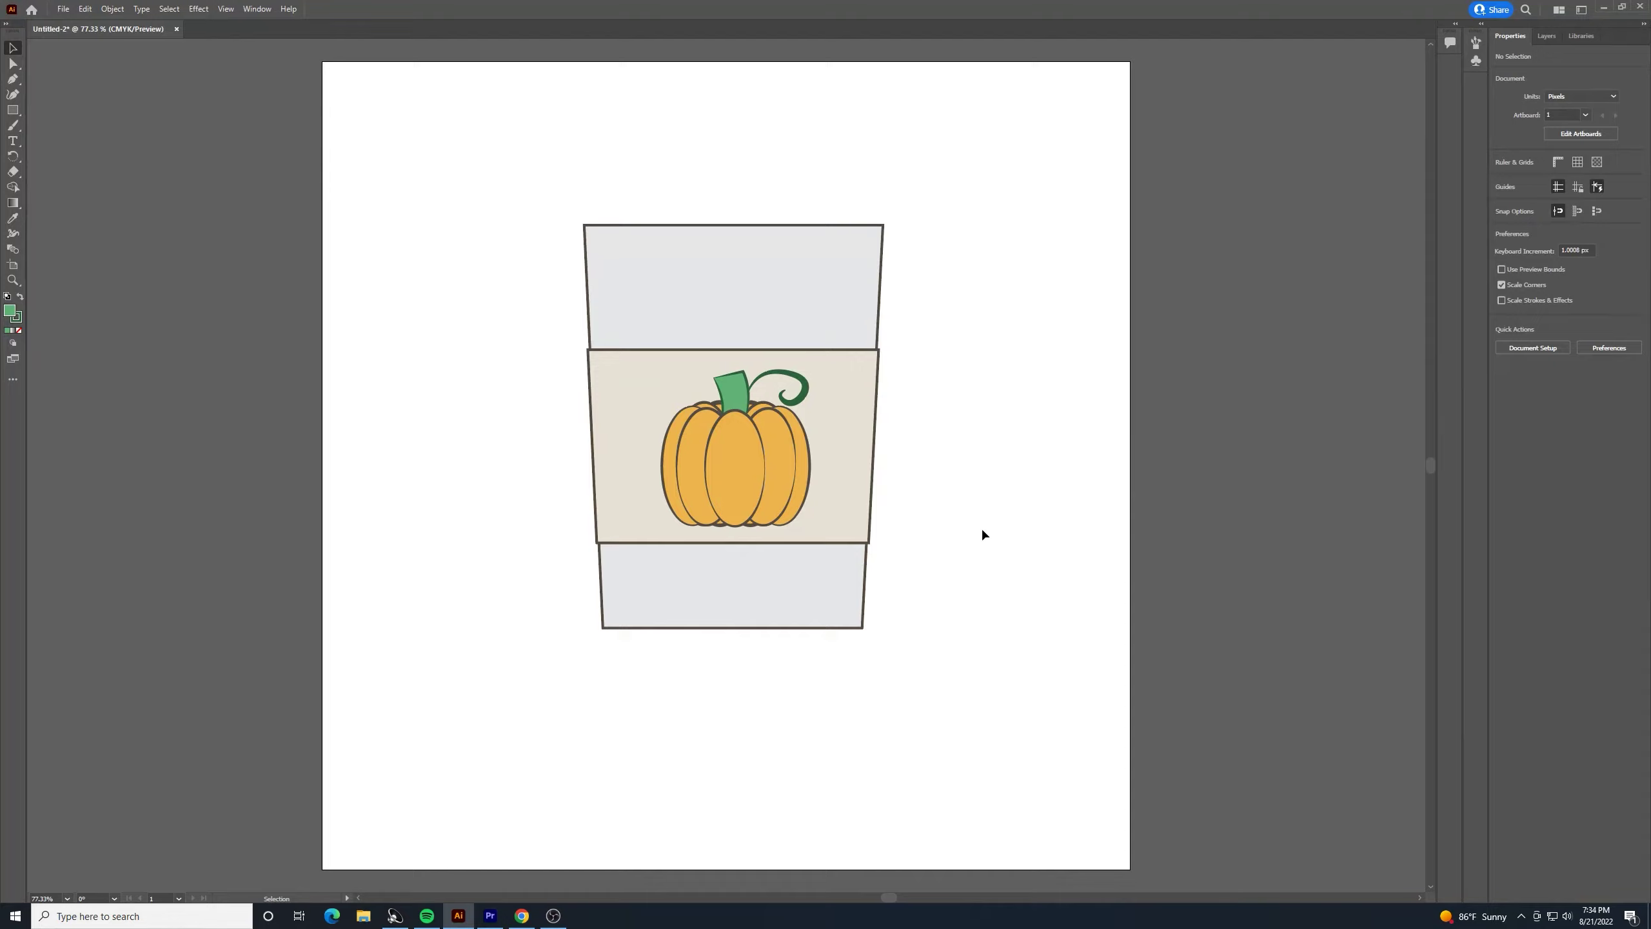
Draw a lid rectangle about 445 by 128 px over the cup's rim and centre it on the cup
left_click(13, 110)
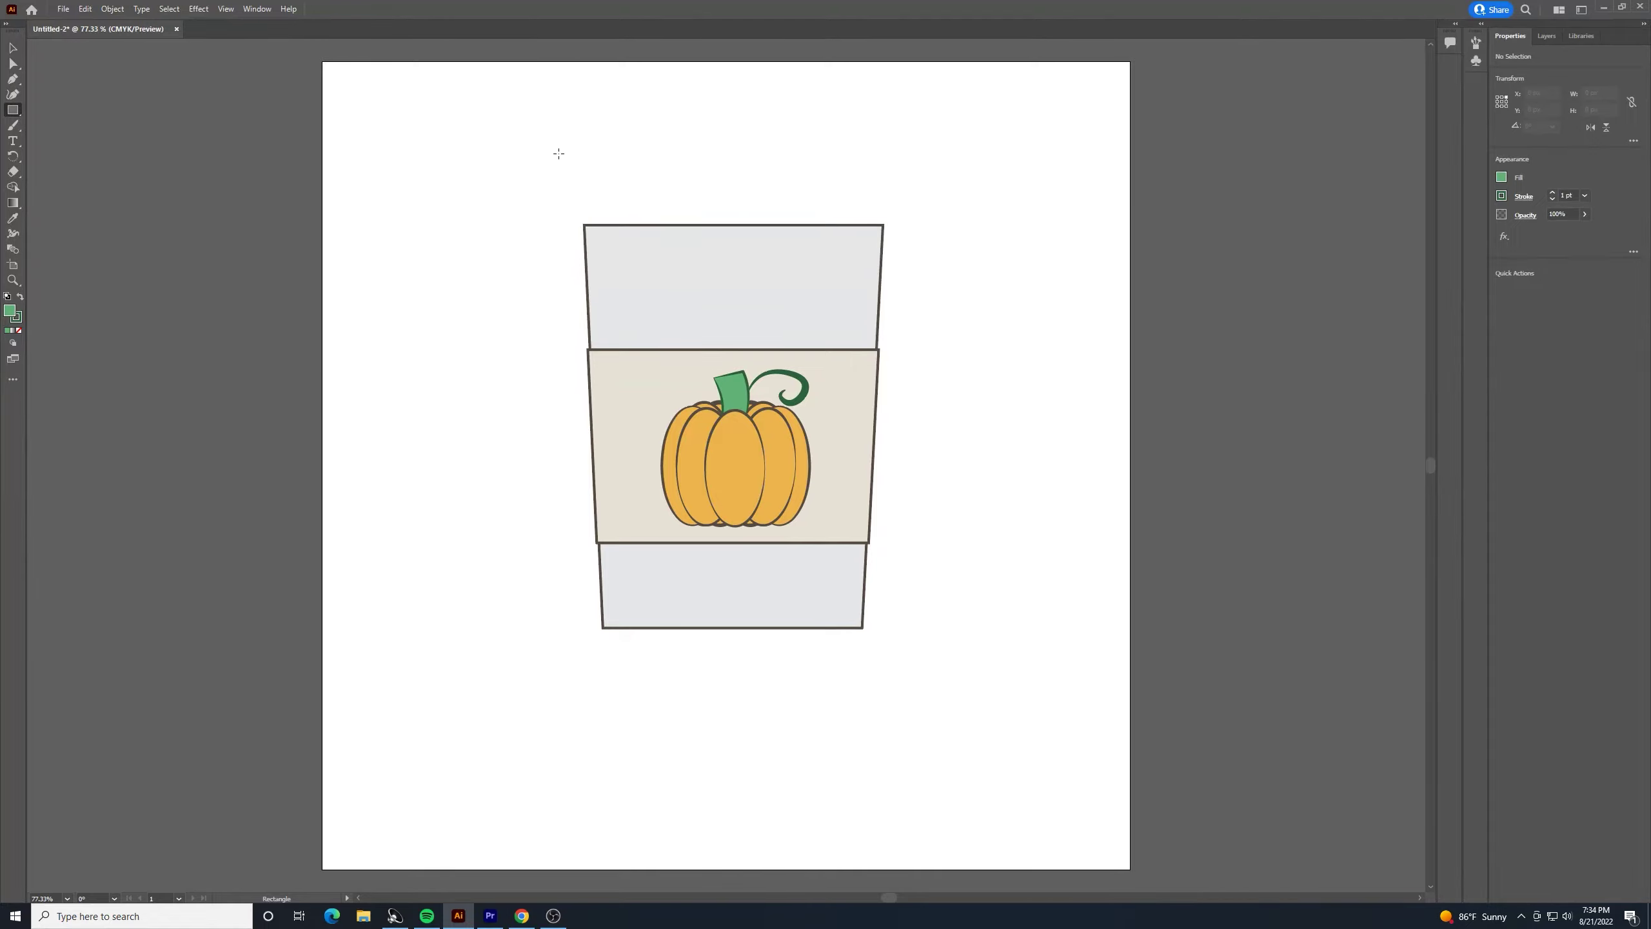
mouse_move(558, 153)
left_mouse_down()
mouse_move(865, 221)
mouse_move(891, 249)
left_mouse_up()
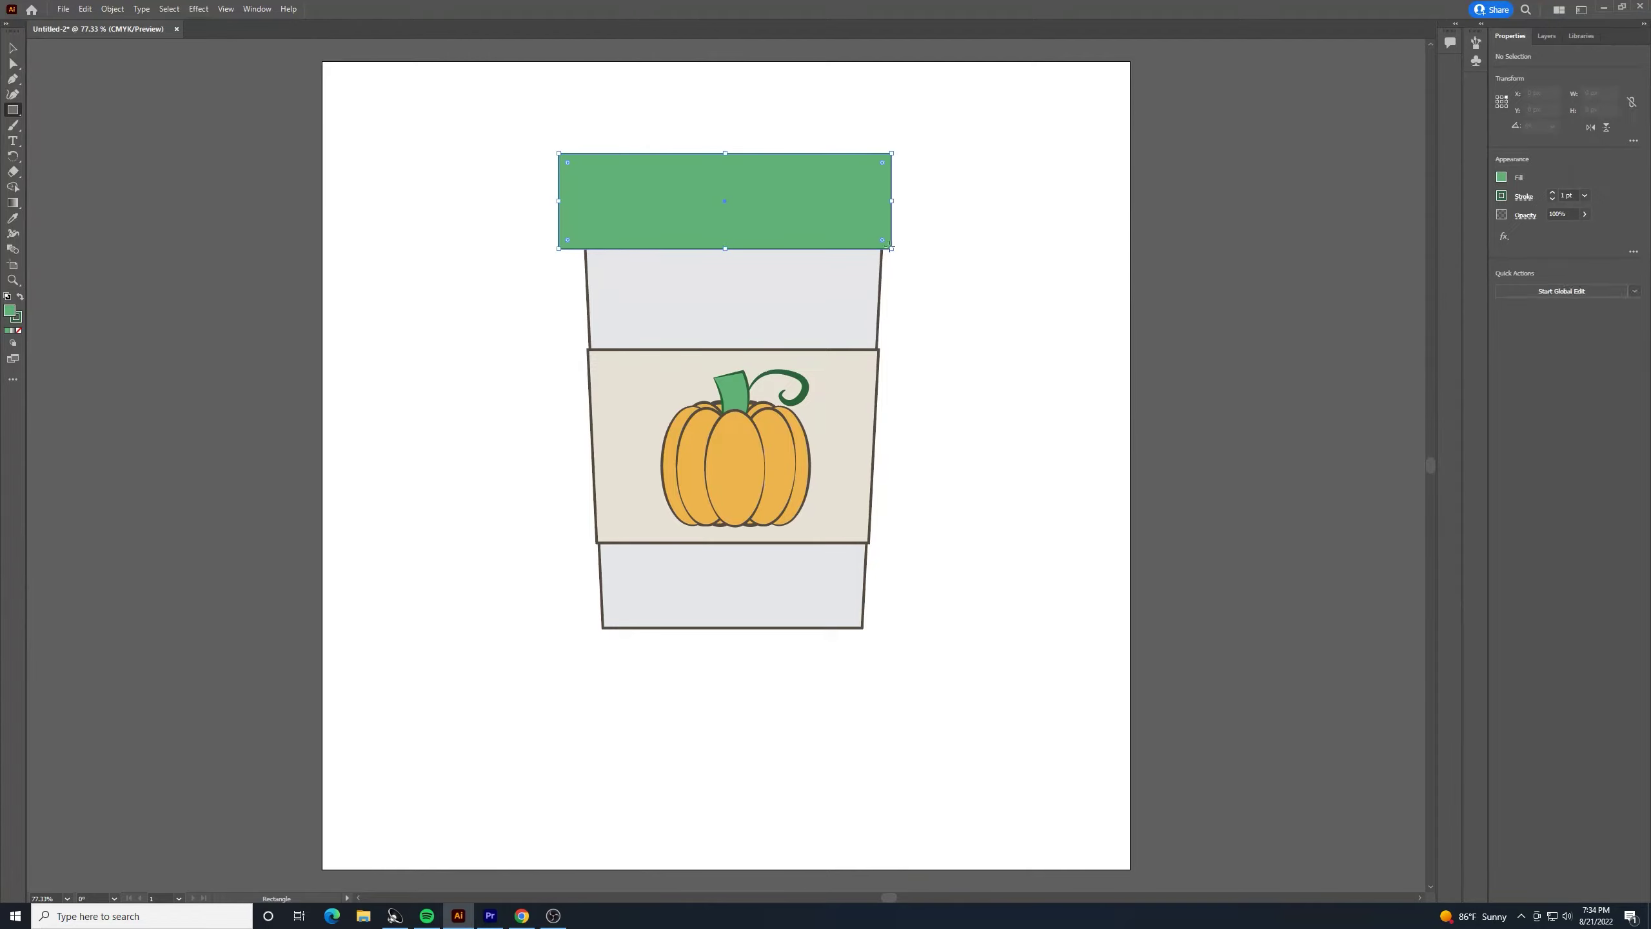
left_click(12, 49)
left_click_drag(721, 236, 728, 239)
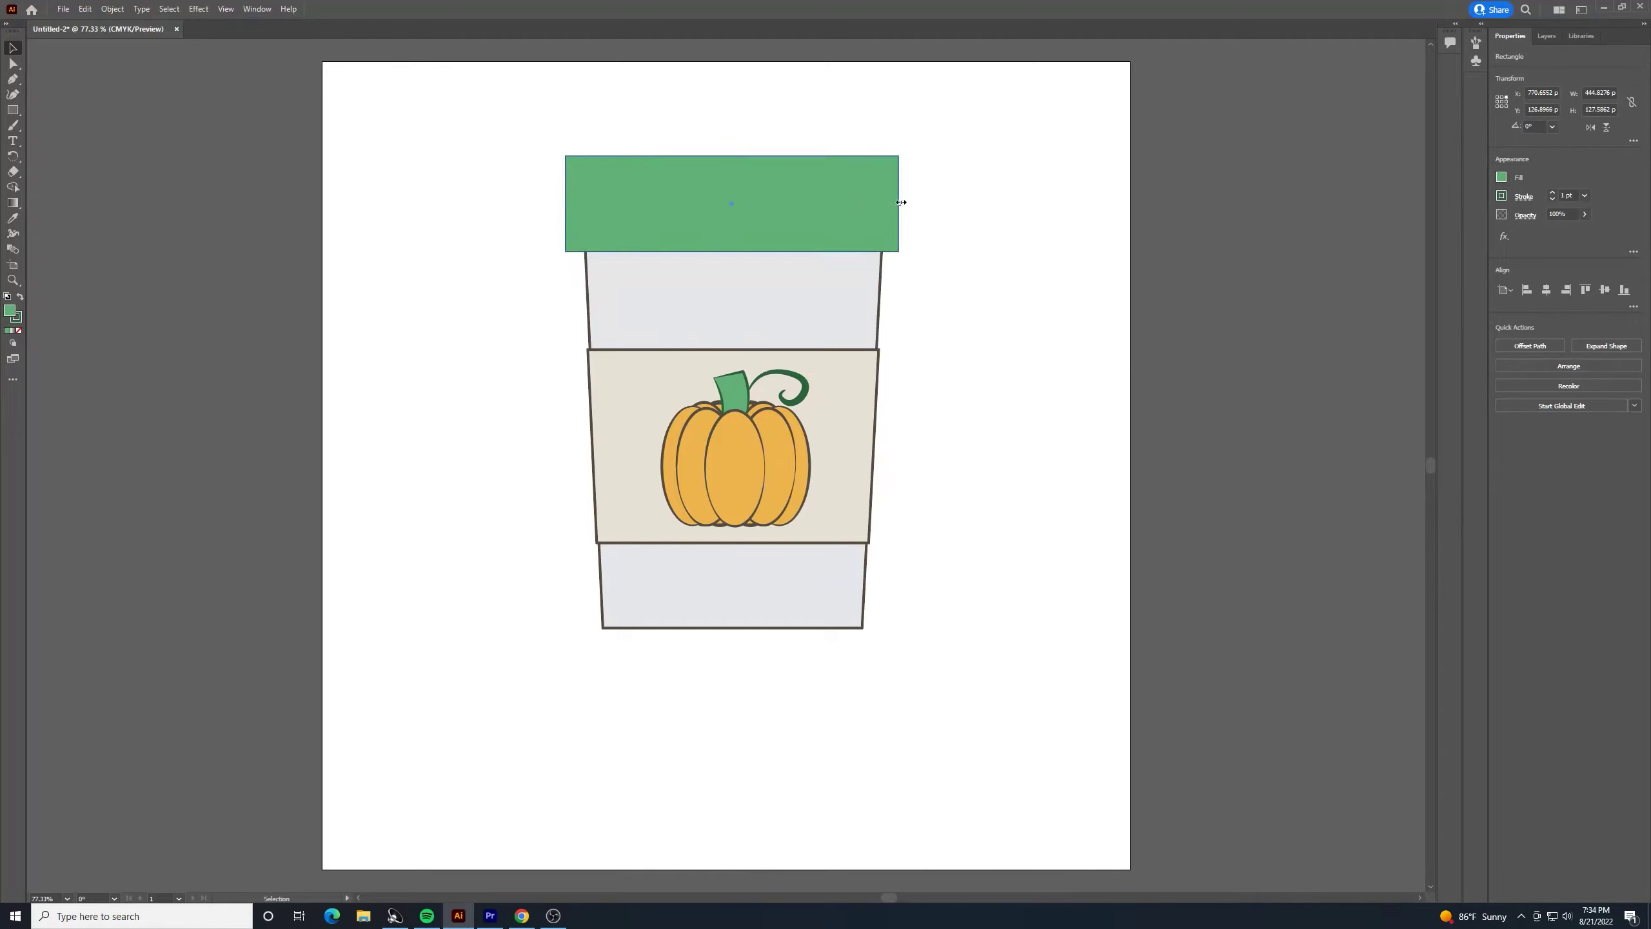
Resize the lid rectangle to about 419 by 120 px so it slightly overhangs both sides of the cup
left_click_drag(901, 203, 889, 203)
left_click_drag(566, 204, 577, 203)
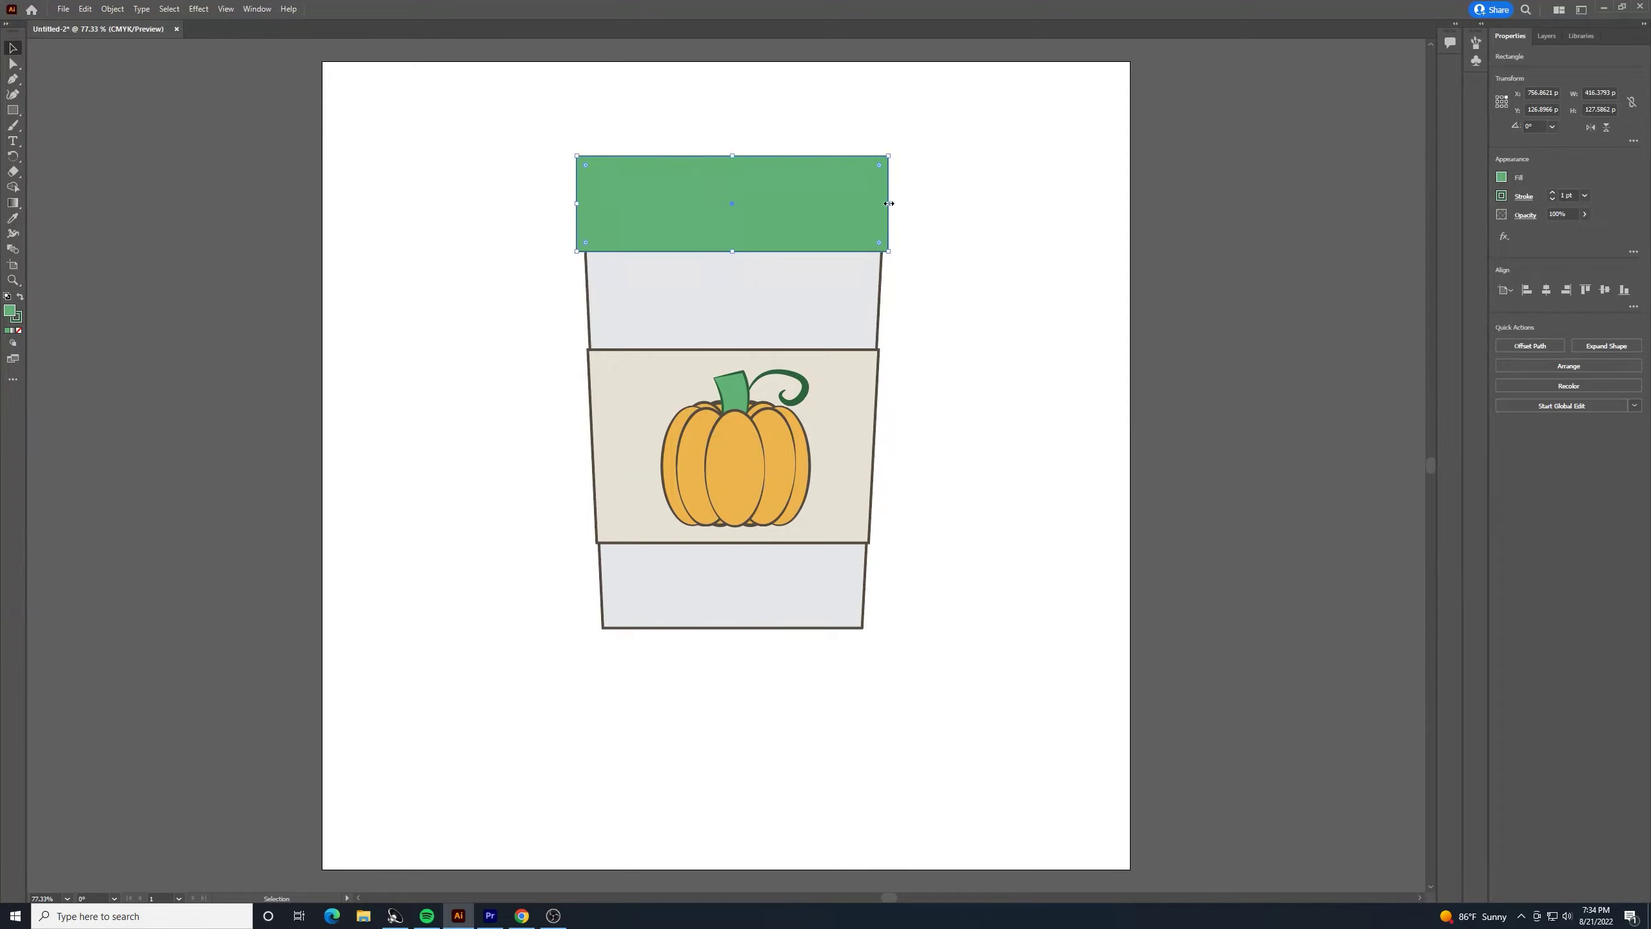
left_click_drag(889, 204, 891, 203)
left_click_drag(734, 156, 736, 162)
left_click(972, 197)
Fill the lid rectangle with the pumpkin's orange swatch
left_click(806, 219)
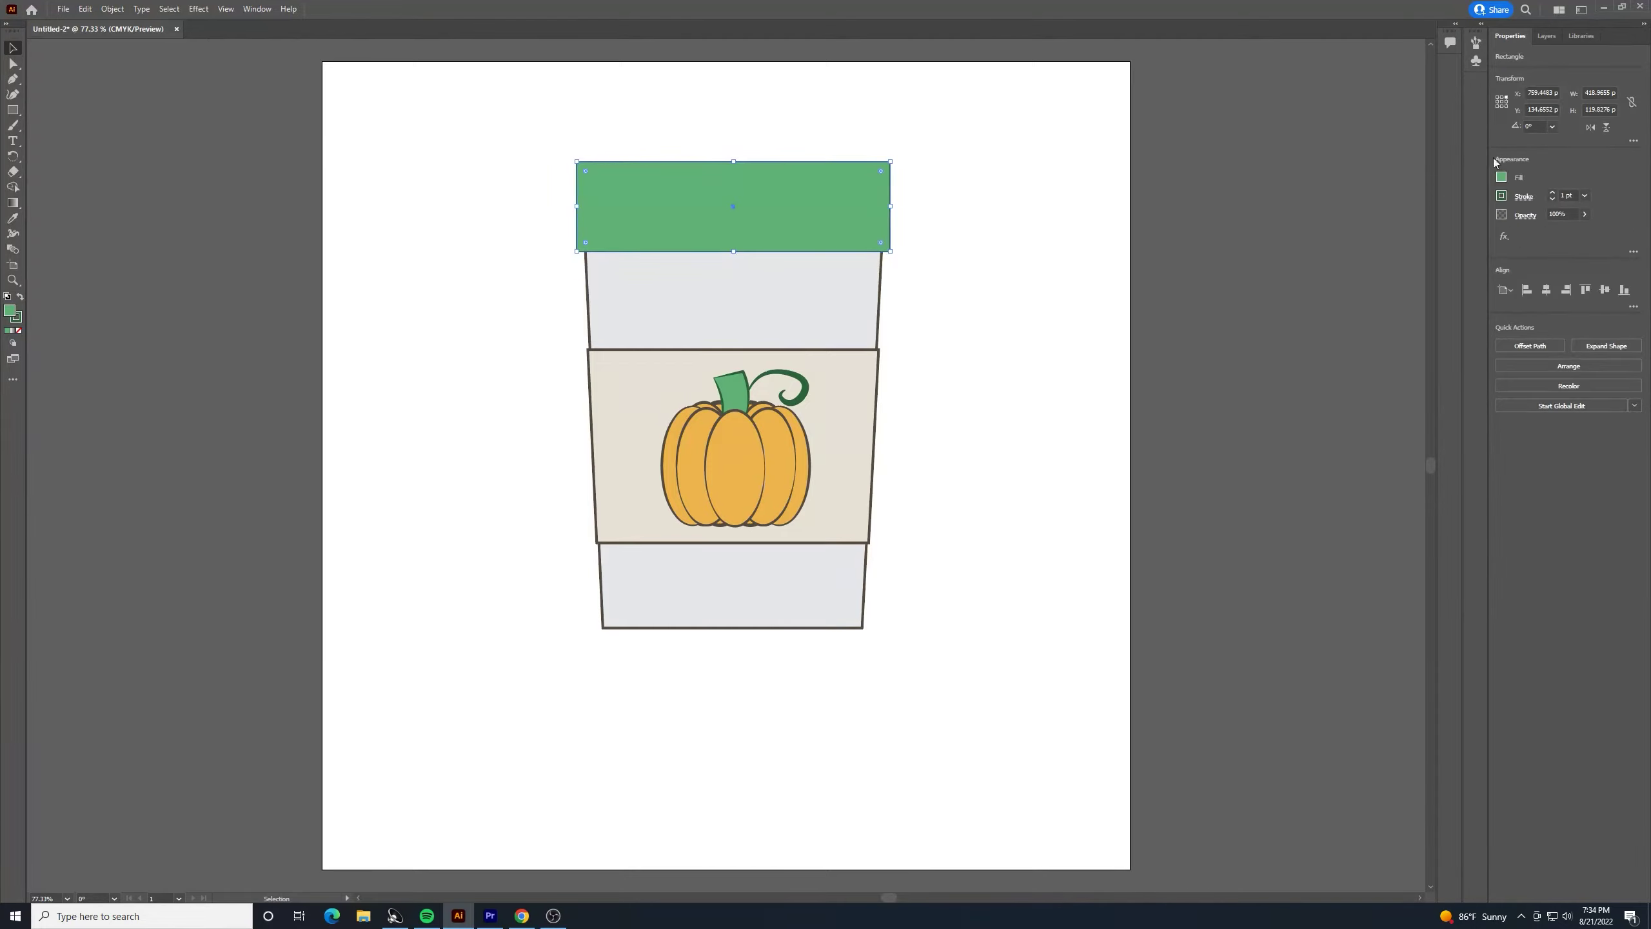
left_click(1502, 178)
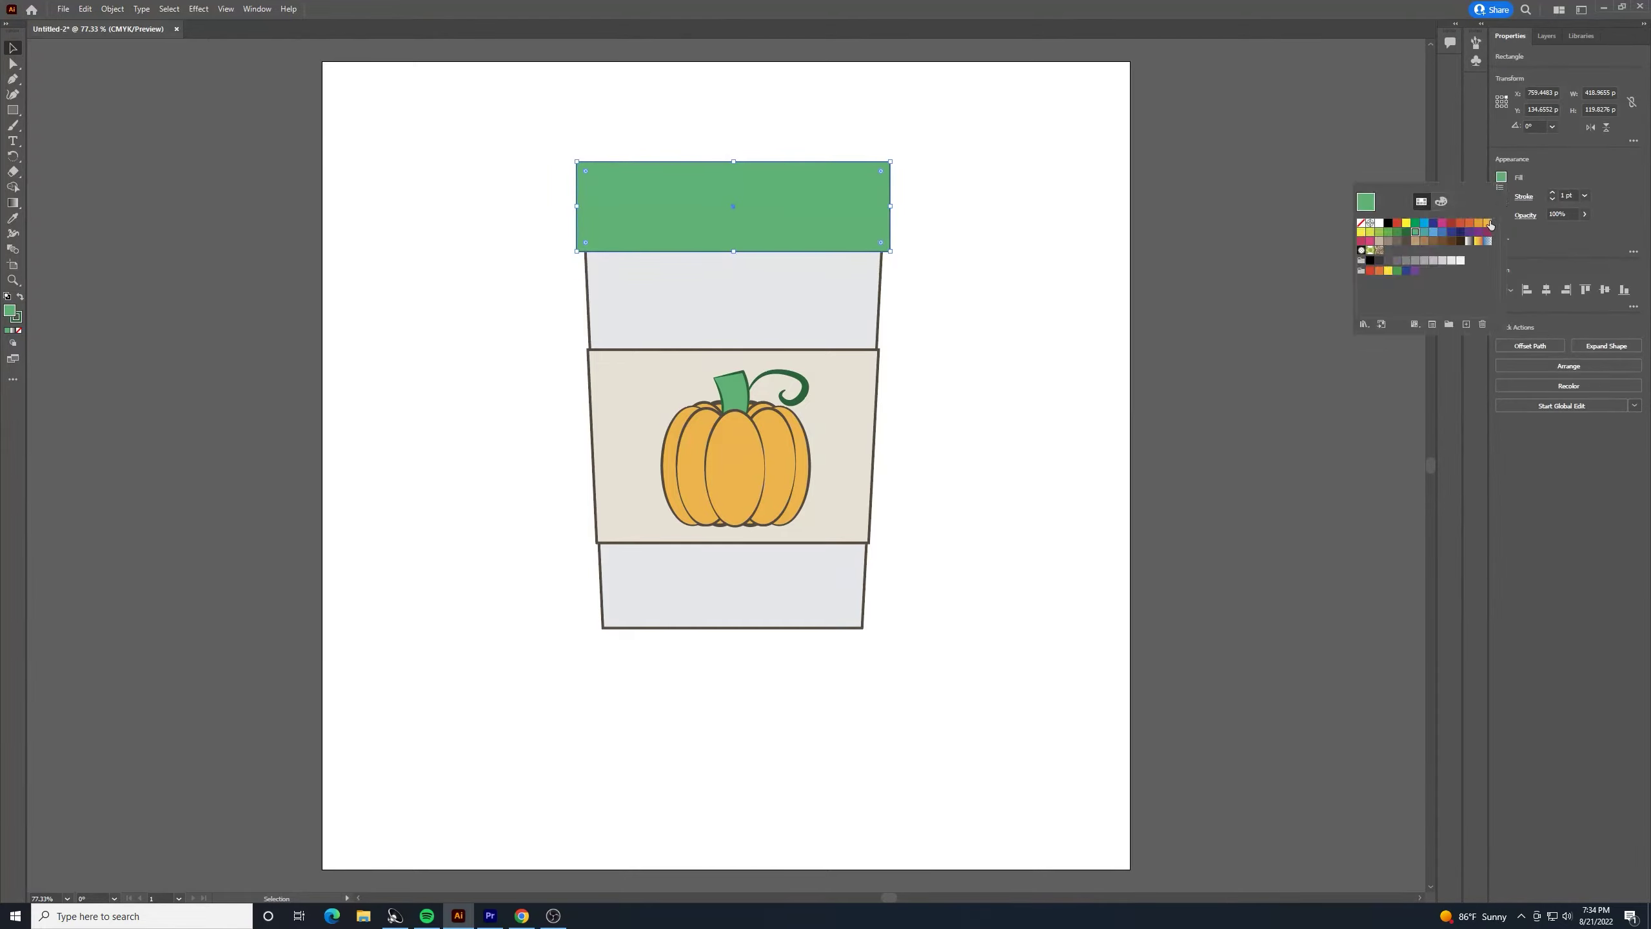
left_click(1488, 224)
Give the lid rectangle a dark brown-grey stroke of 3 pt, matching the cup's outline
left_click(1501, 196)
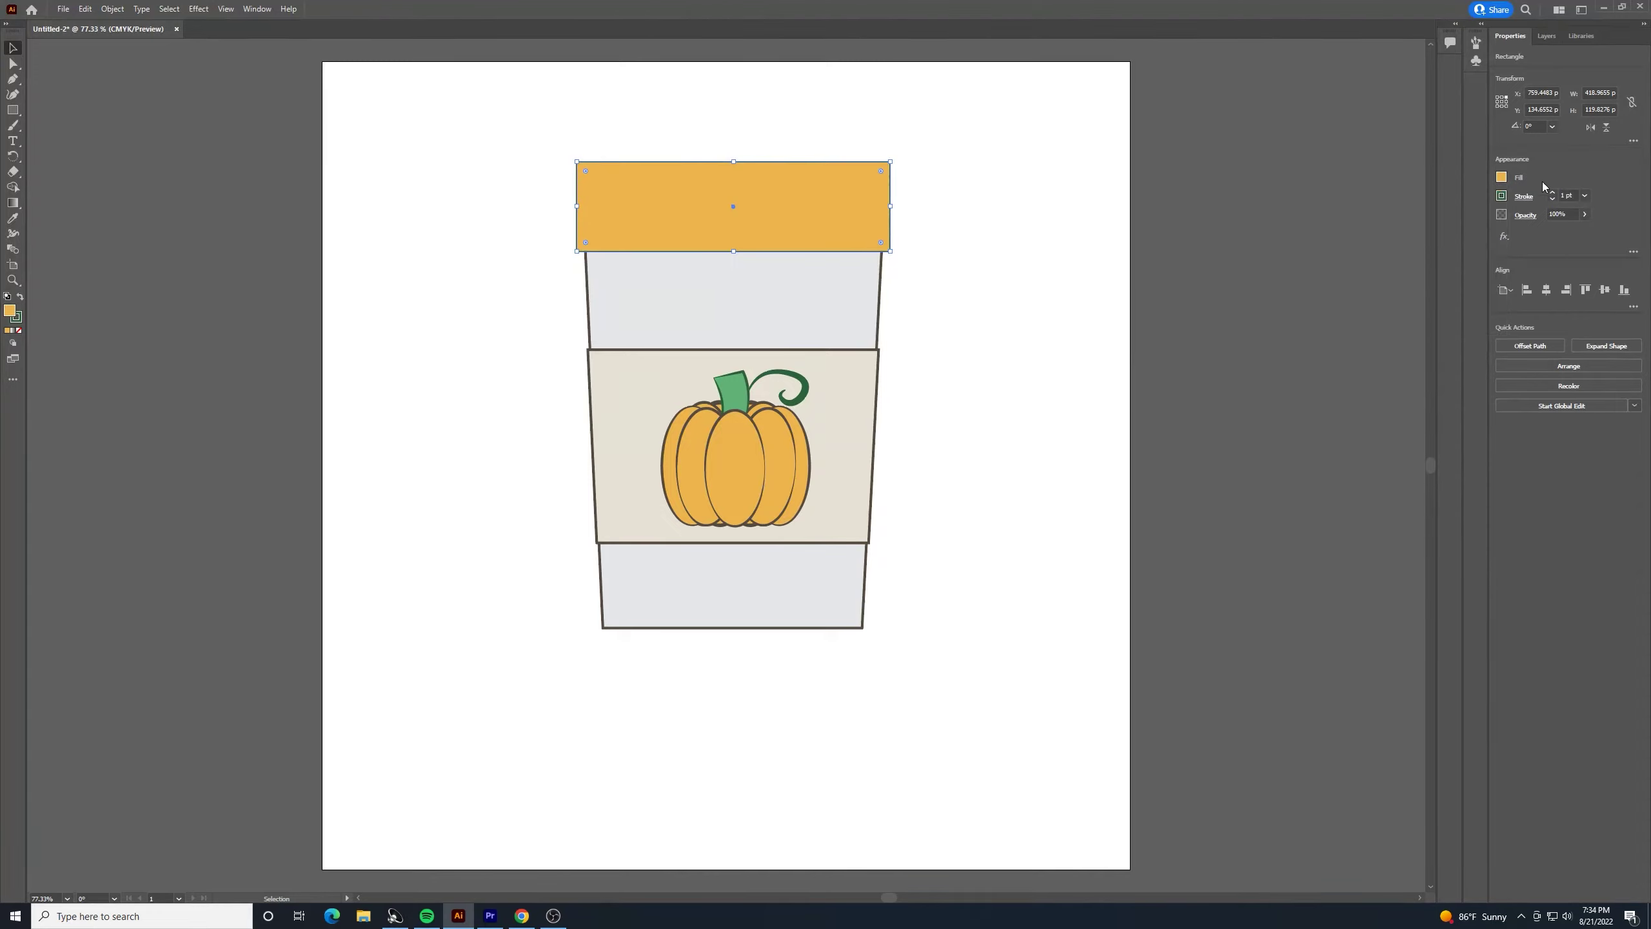
left_click(1501, 196)
left_click(1407, 261)
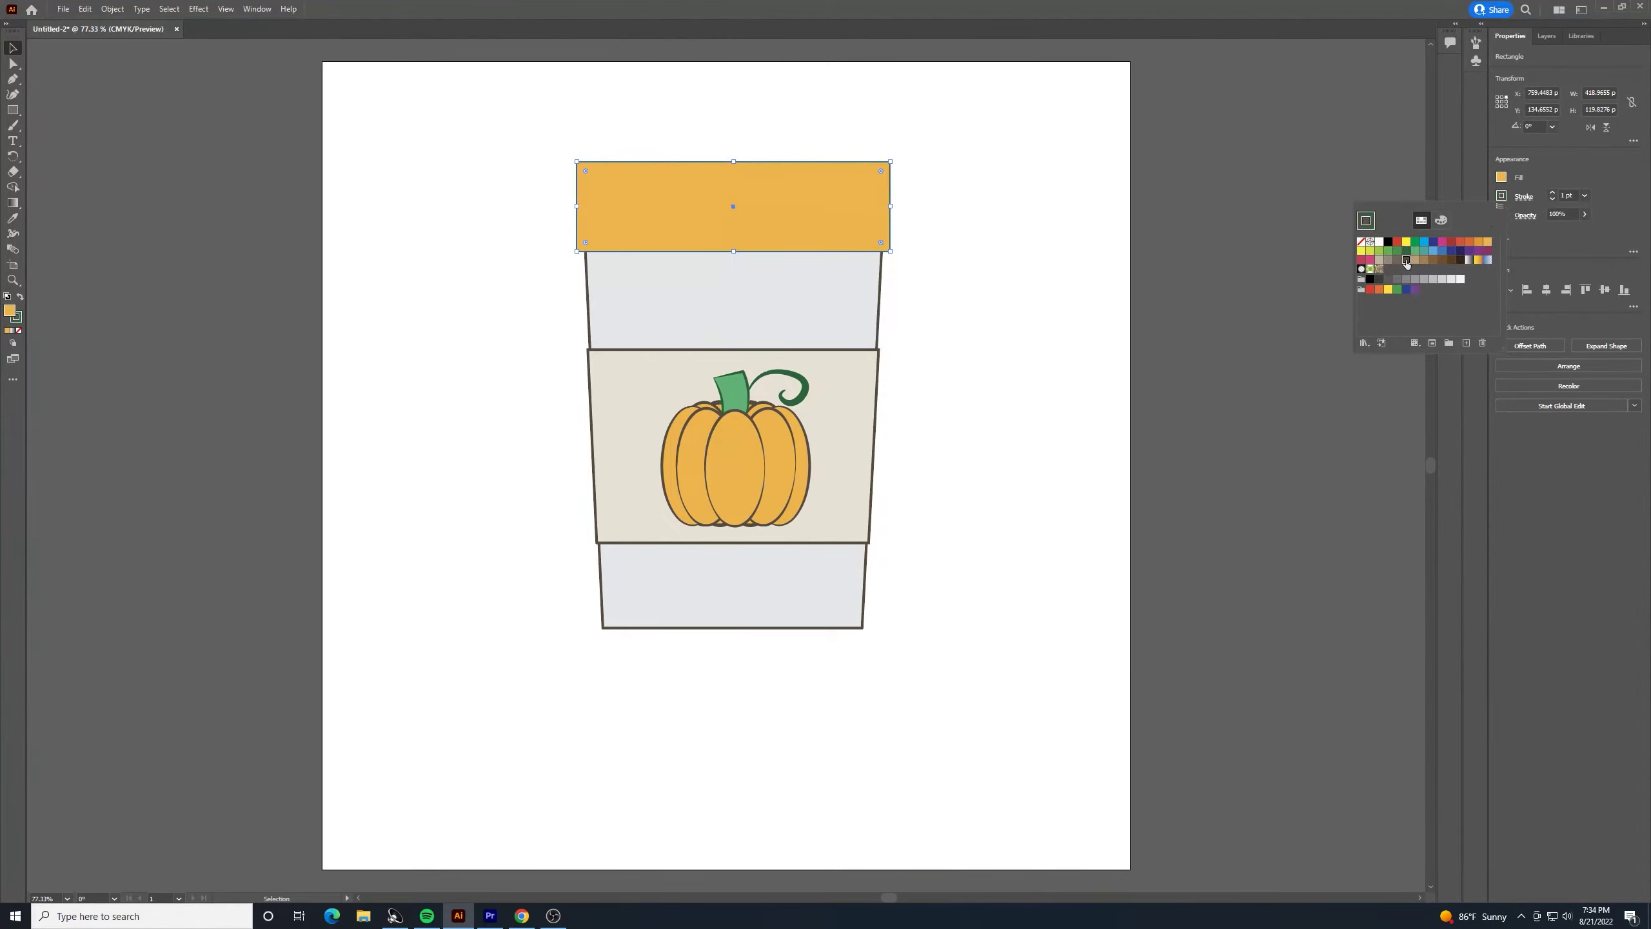
left_click(1552, 193)
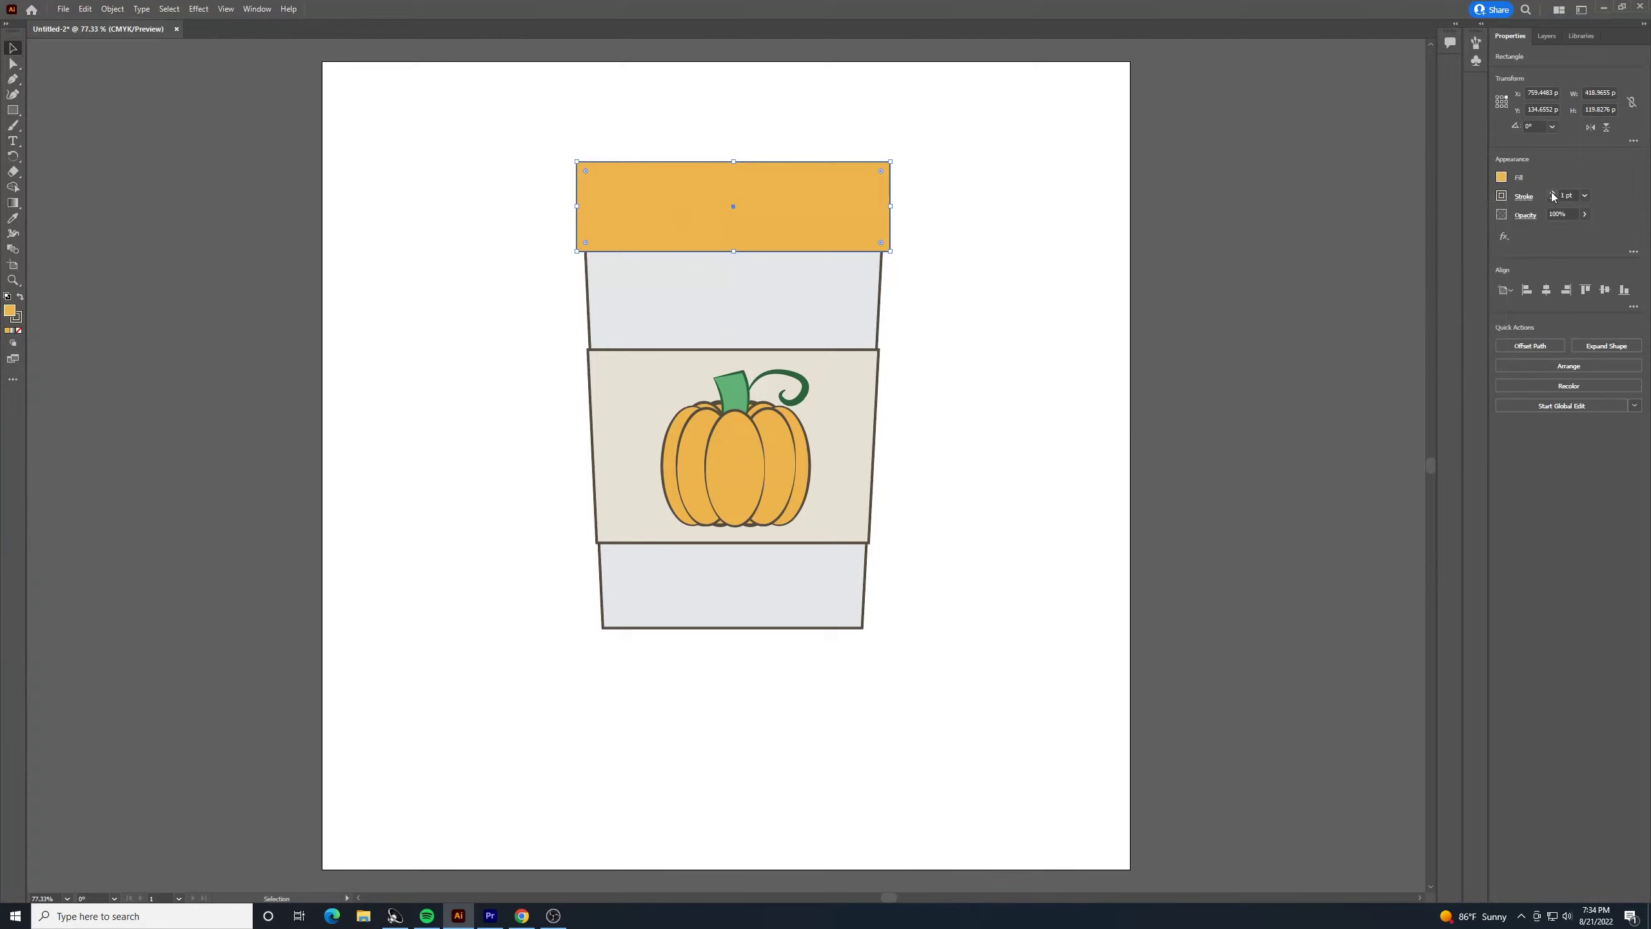
left_click(1553, 193)
left_click(1553, 193)
left_click(1010, 321)
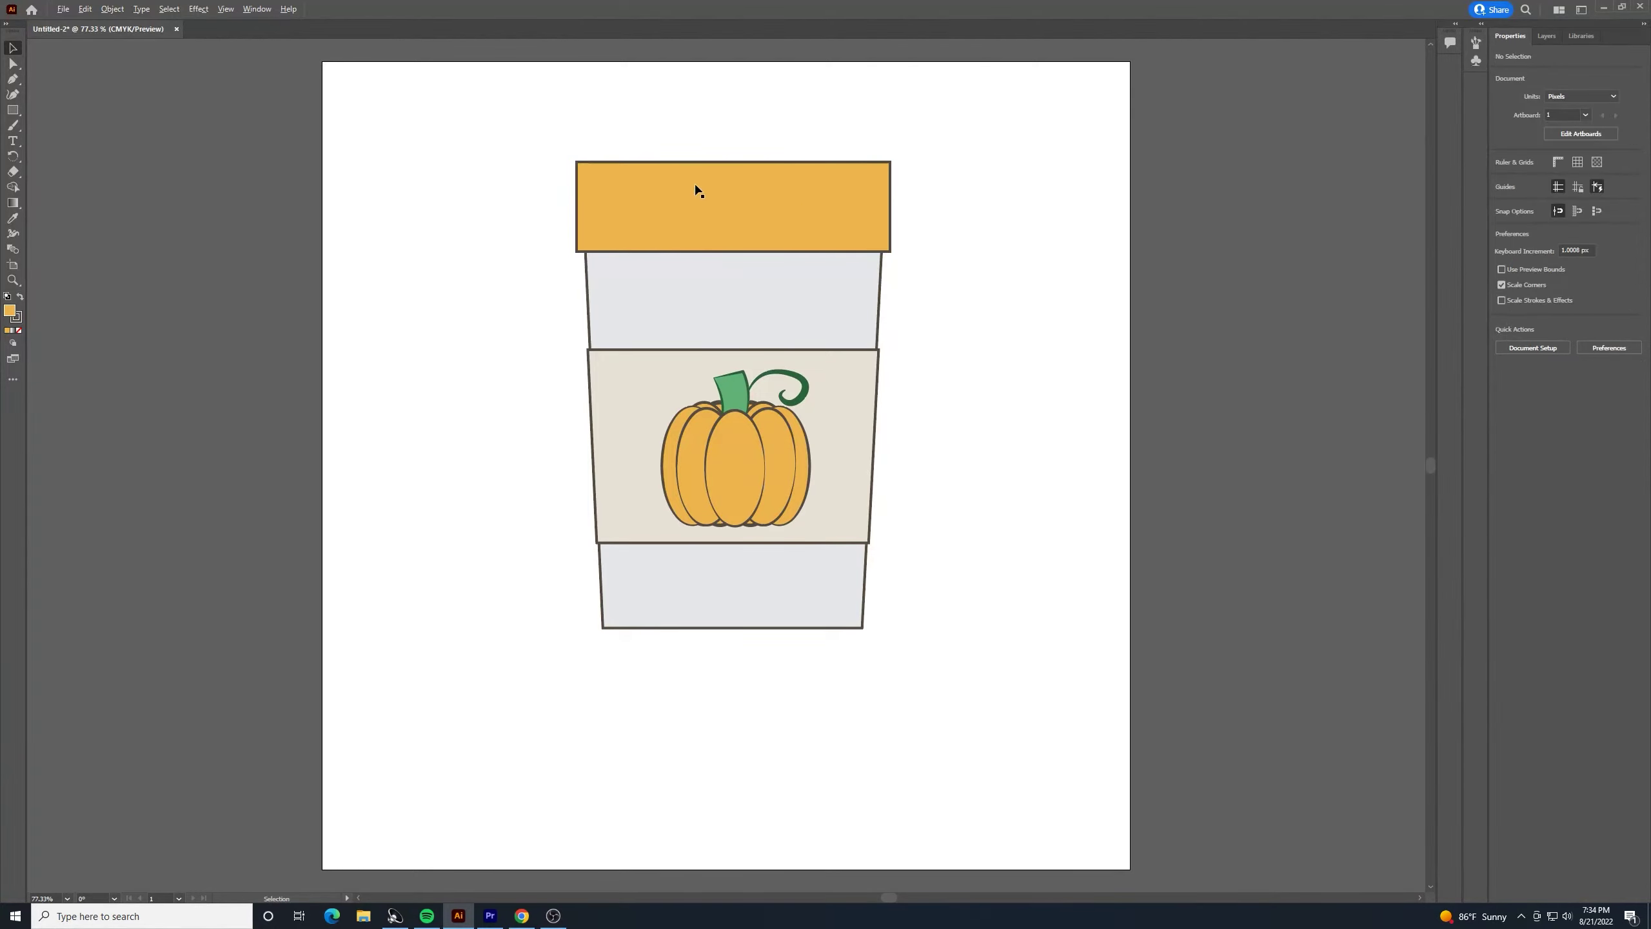
Duplicate the lid rectangle slightly upward and narrow the copy evenly from both sides to about 384 px wide
left_click_drag(709, 207, 719, 186)
left_click_drag(901, 185, 878, 185)
left_click_drag(590, 186, 590, 185)
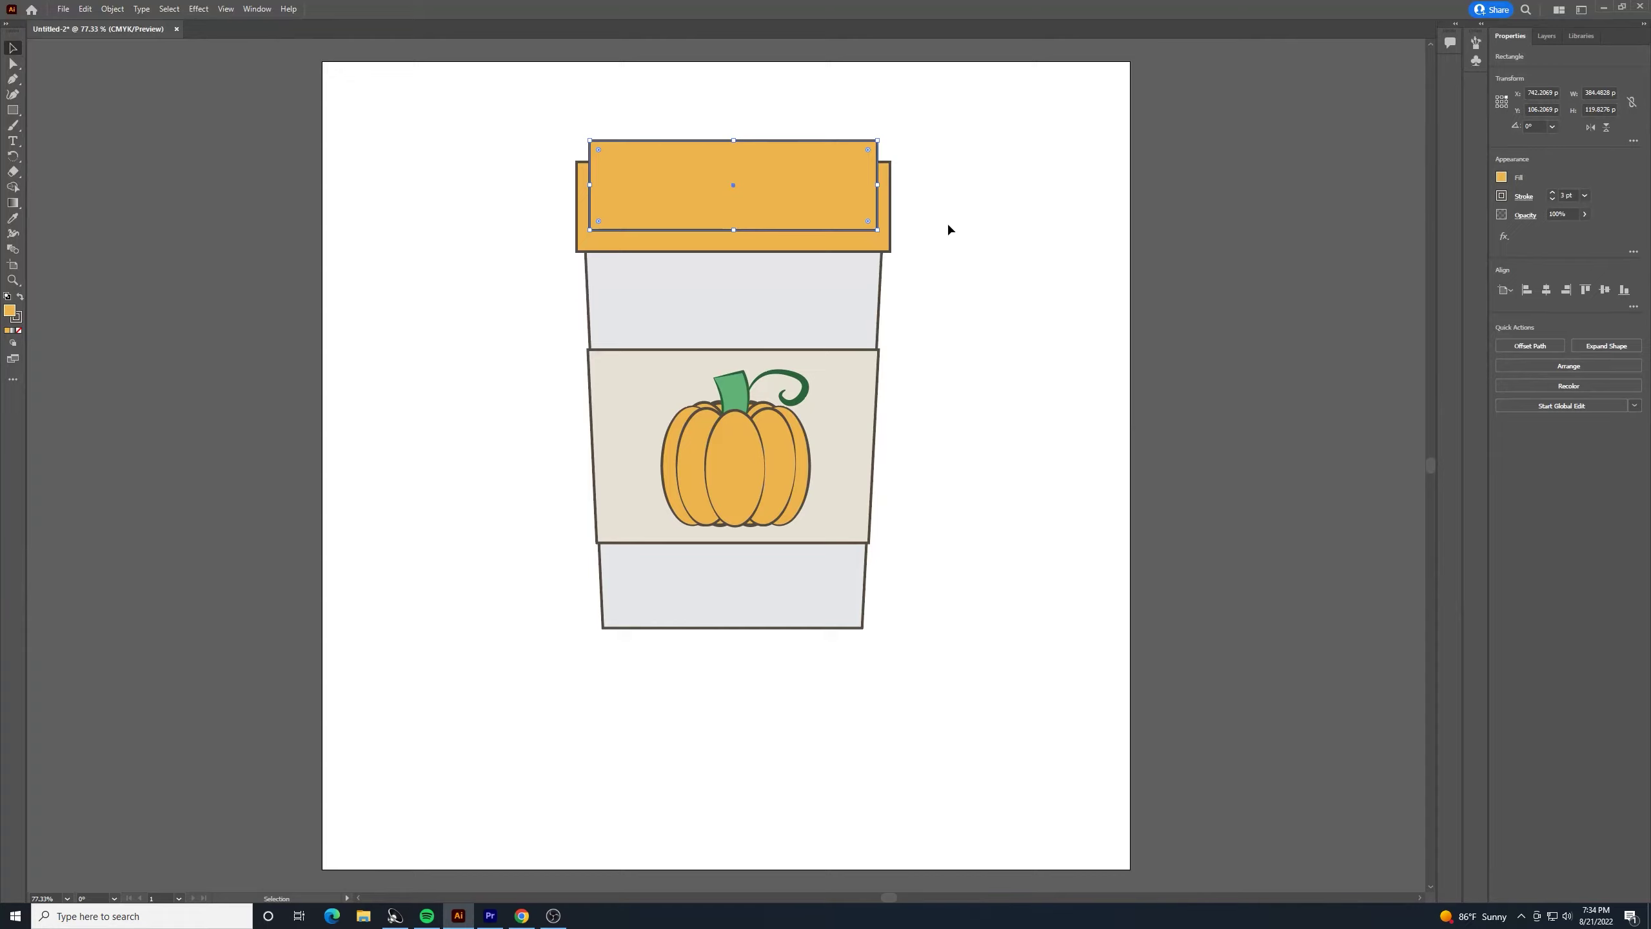
Send the narrower lid rectangle one level back so it sits behind the main lid rectangle
key("ctrl+[")
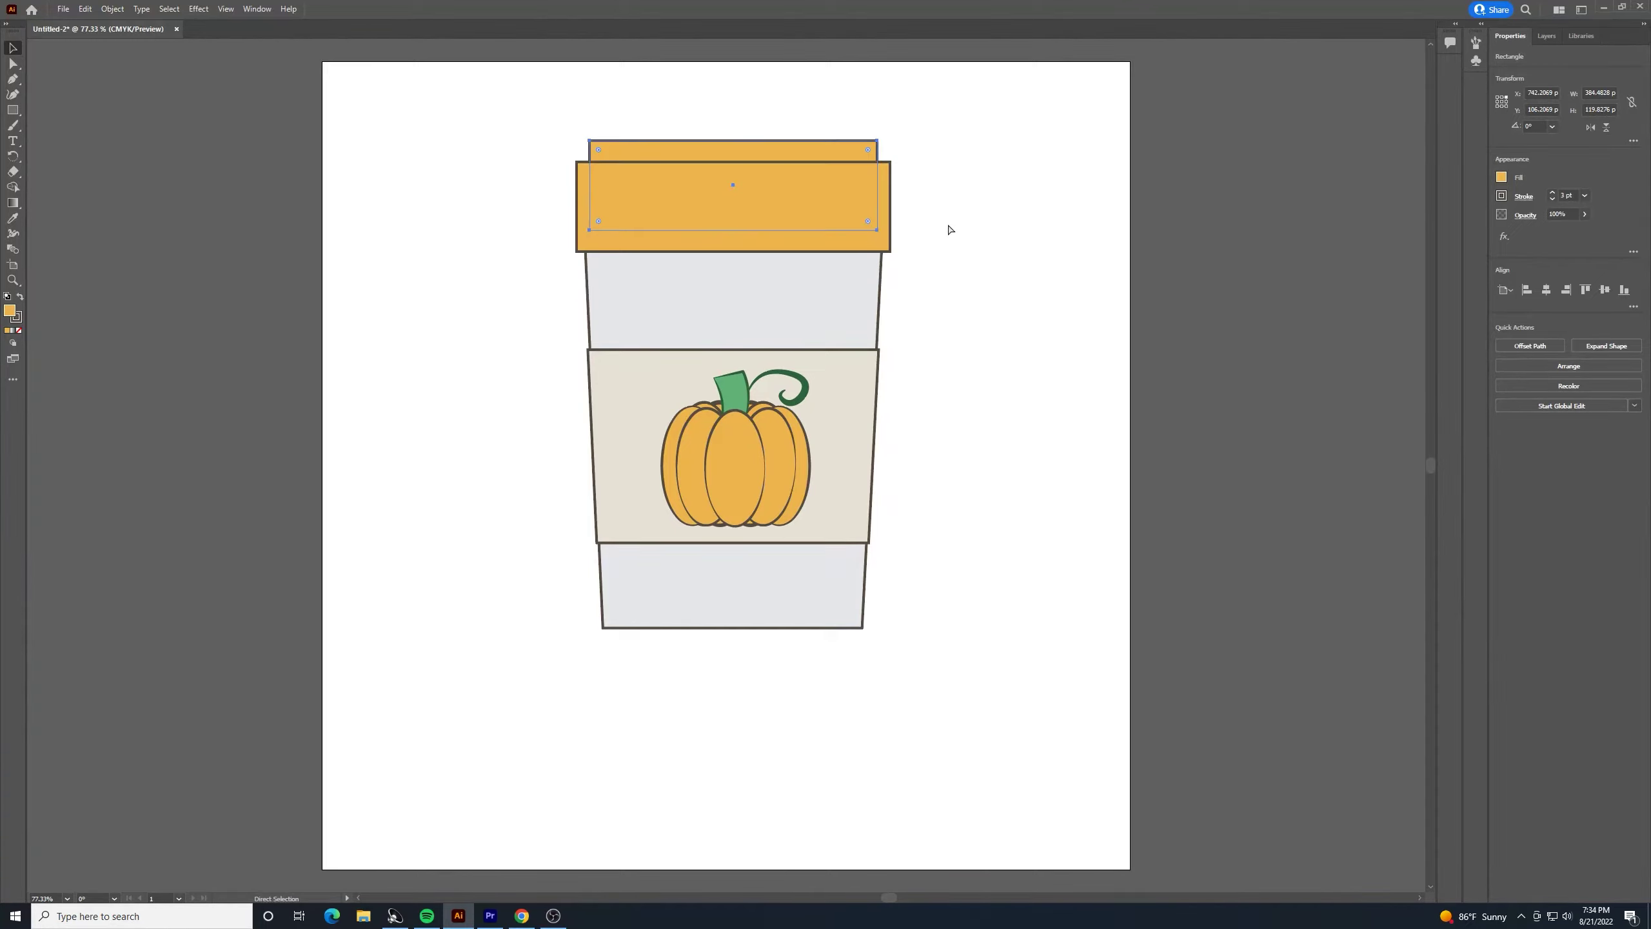
left_click(1007, 227)
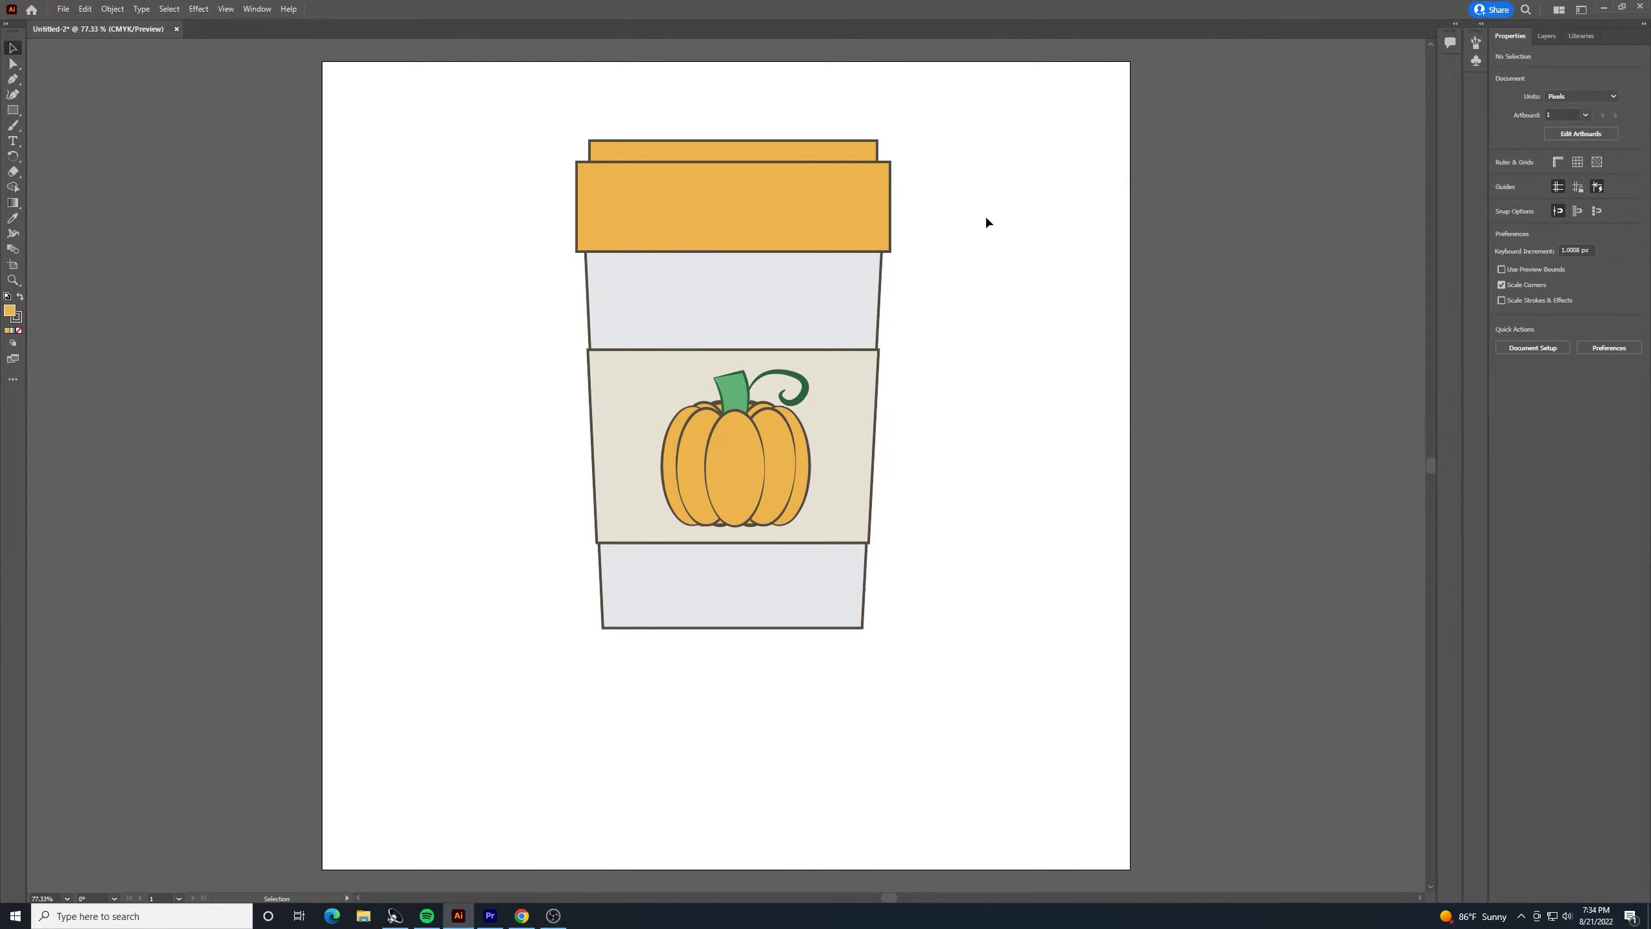
Apply the double-bulge variable width profile to the strokes of both lid rectangles, the cup body and the sleeve
left_click(856, 148)
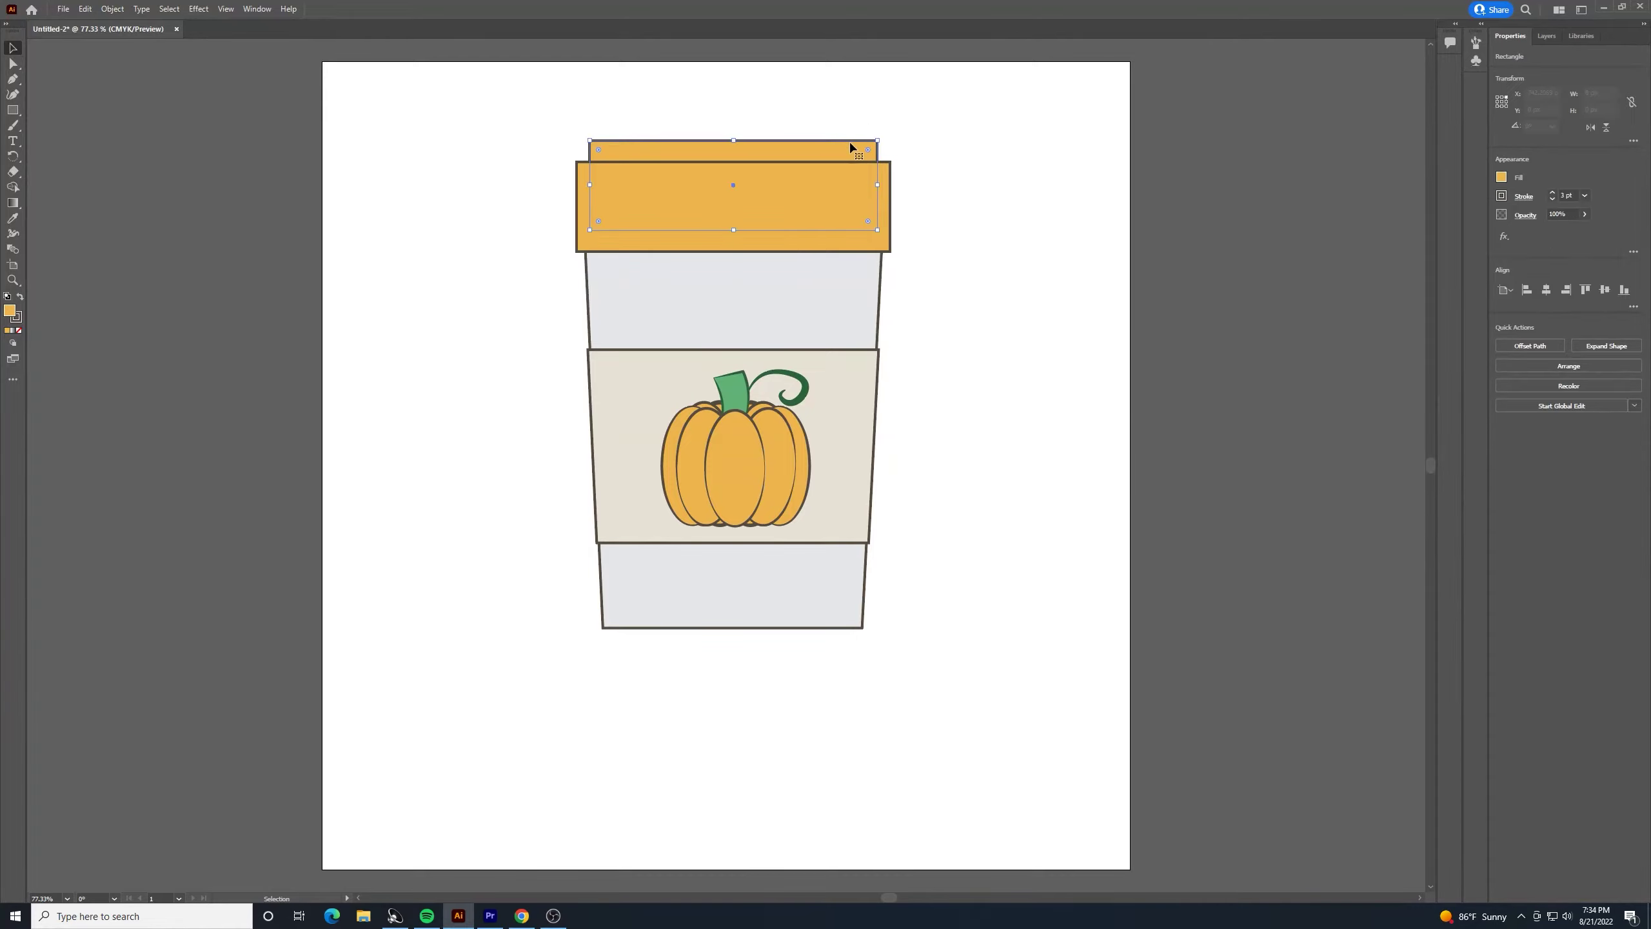
left_click(877, 246, "shift")
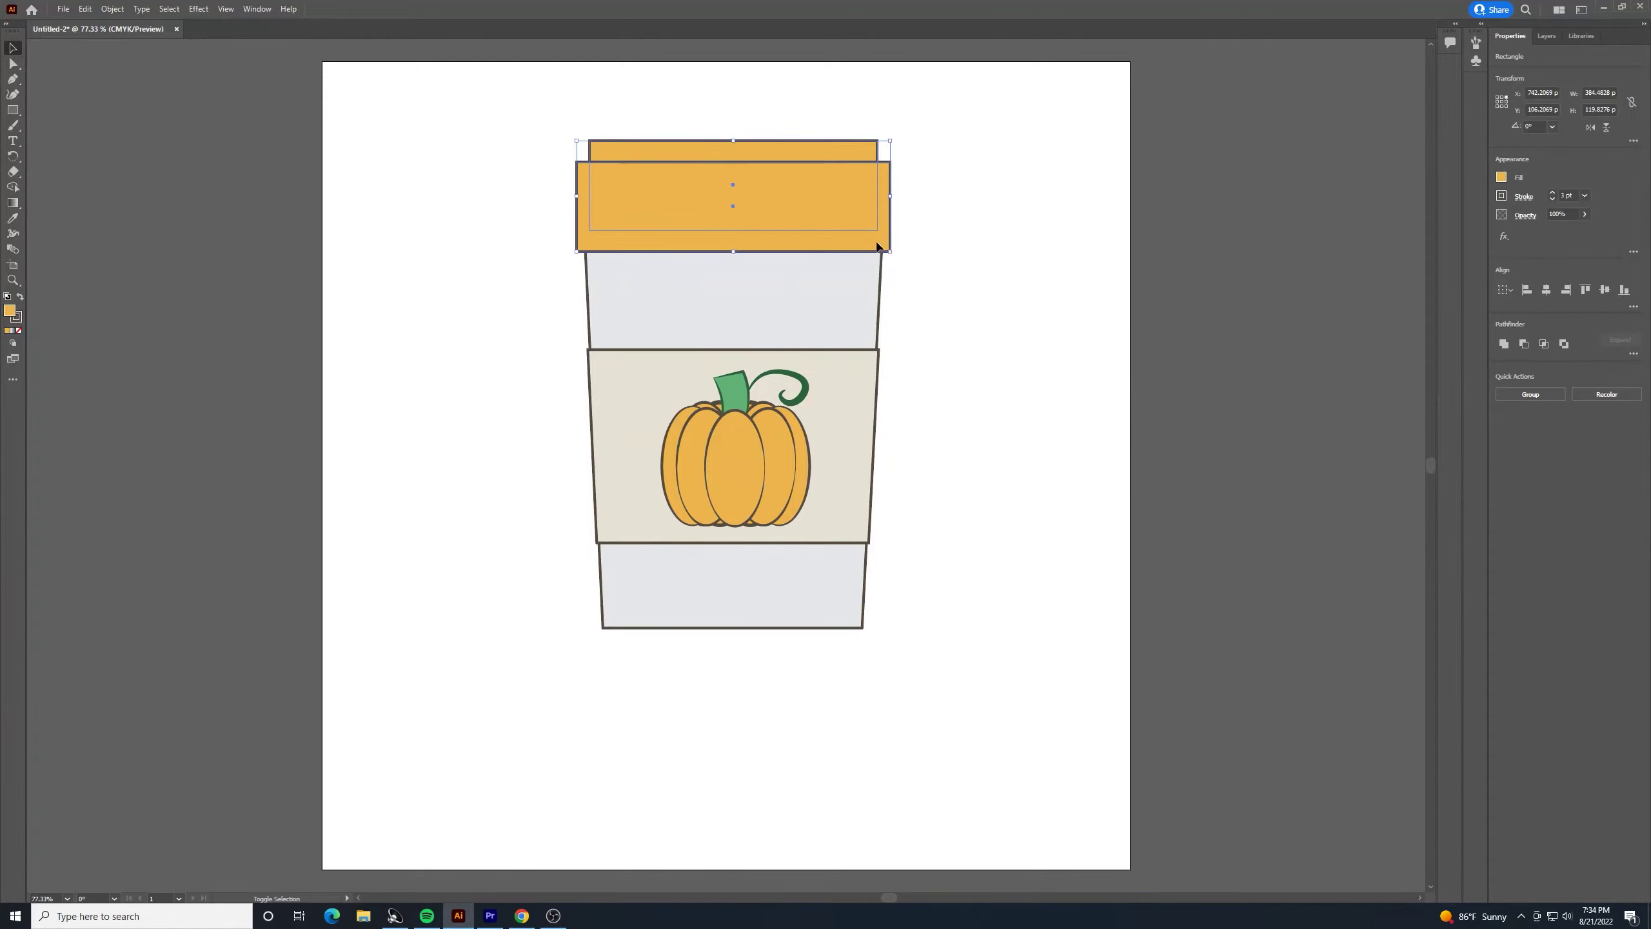
left_click(879, 303, "shift")
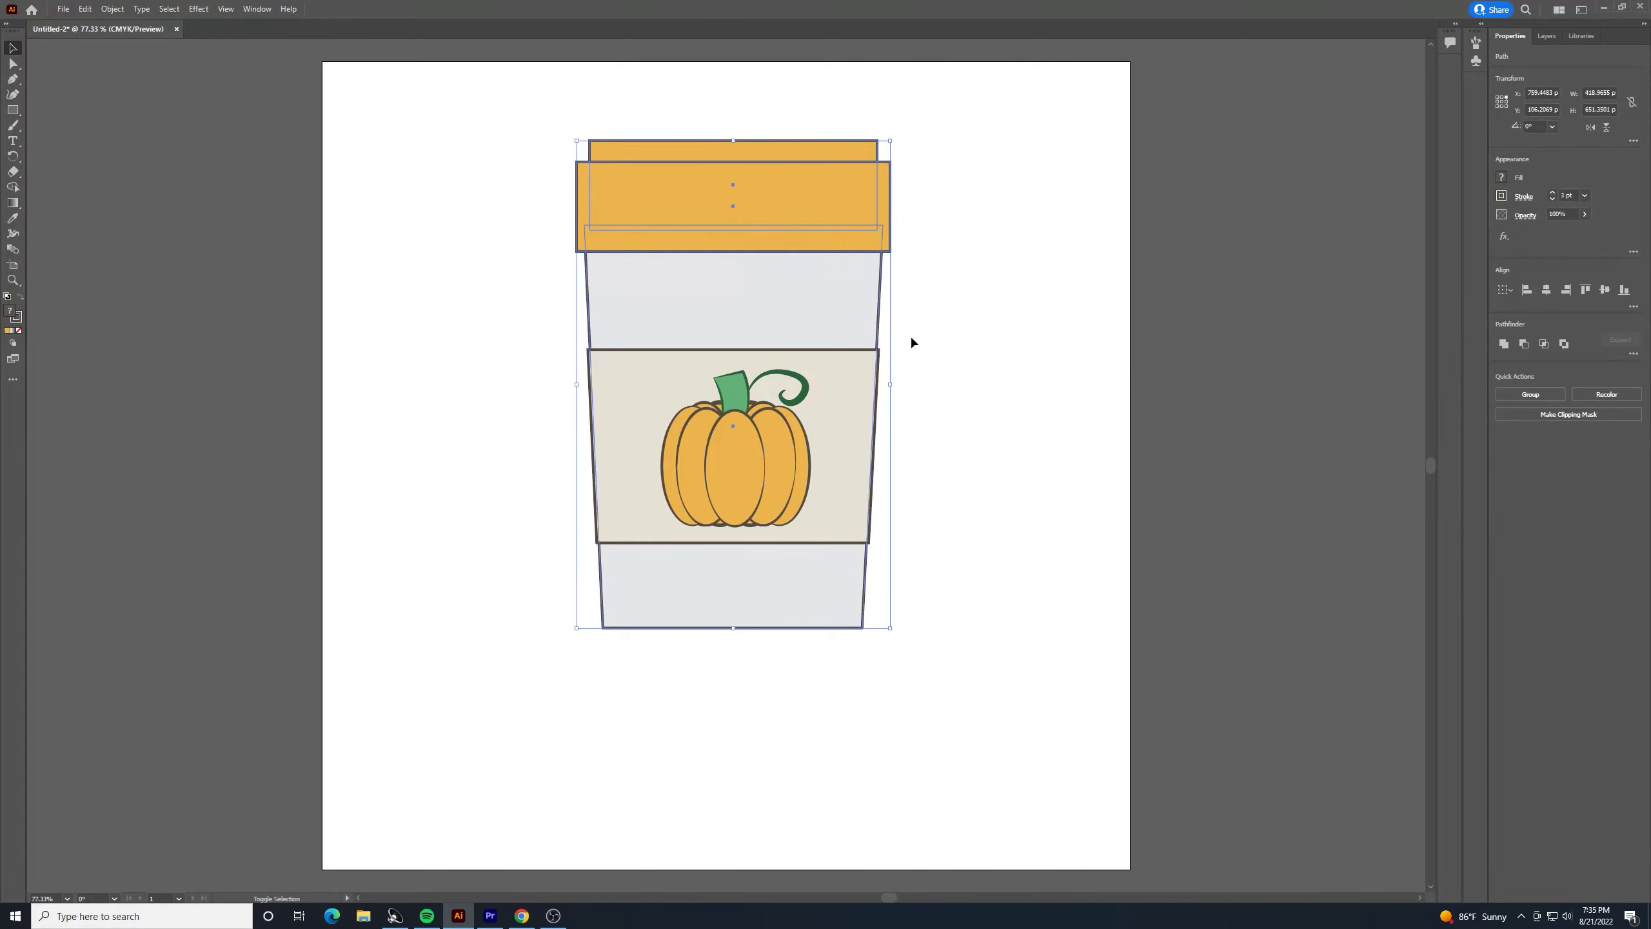
left_click(856, 542, "shift")
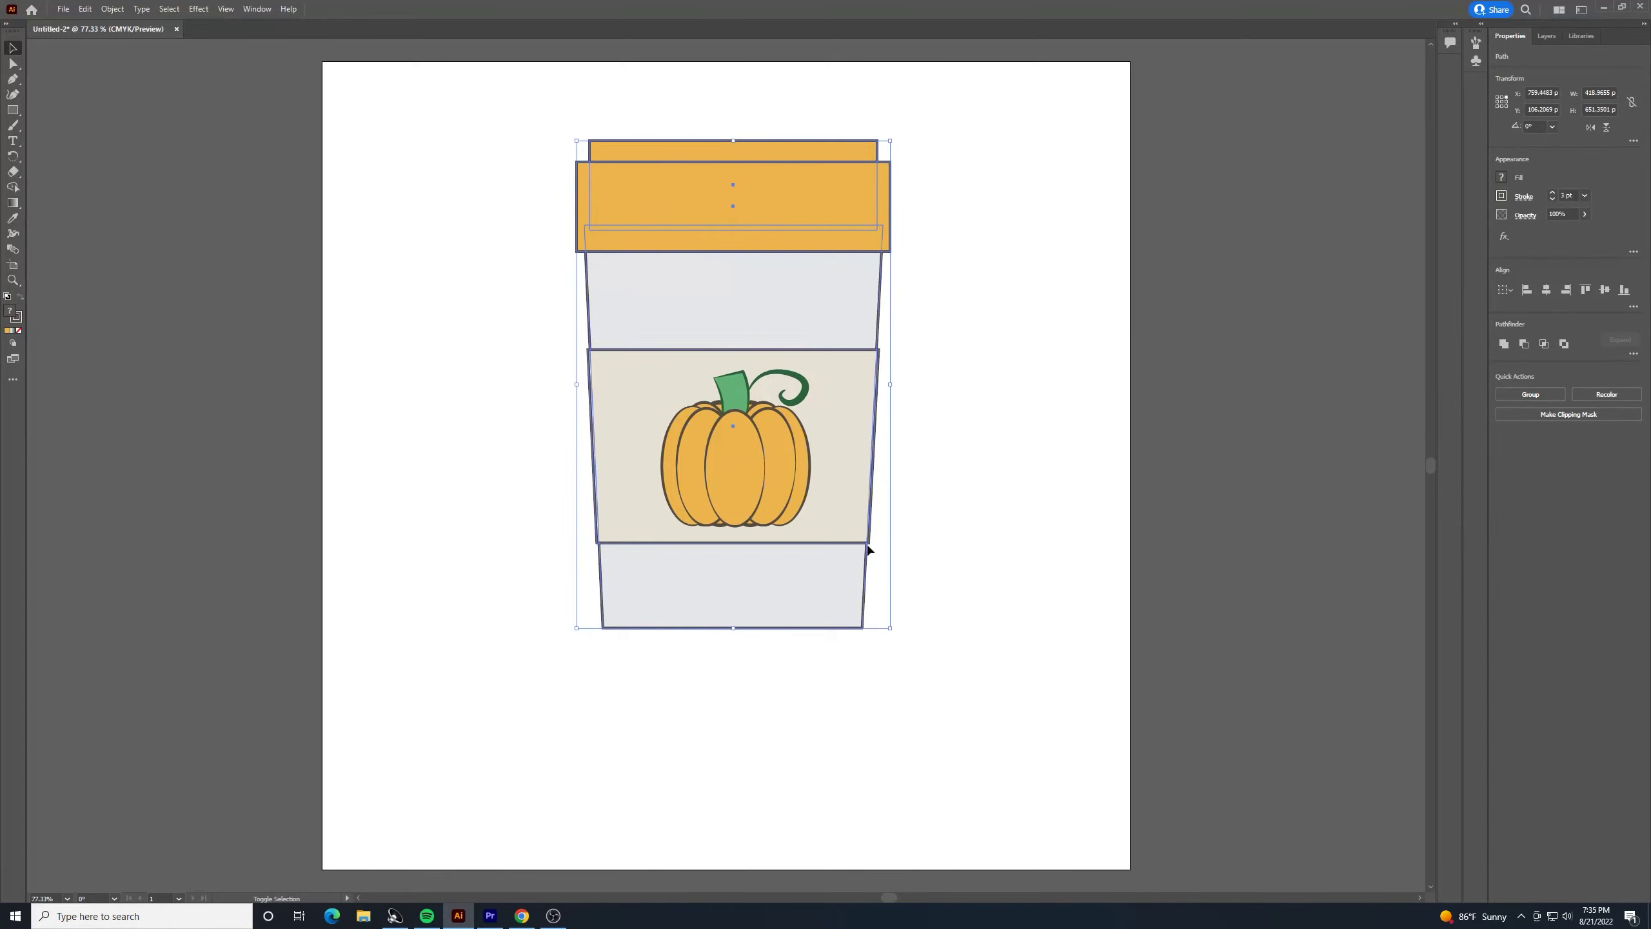
left_click(1529, 199)
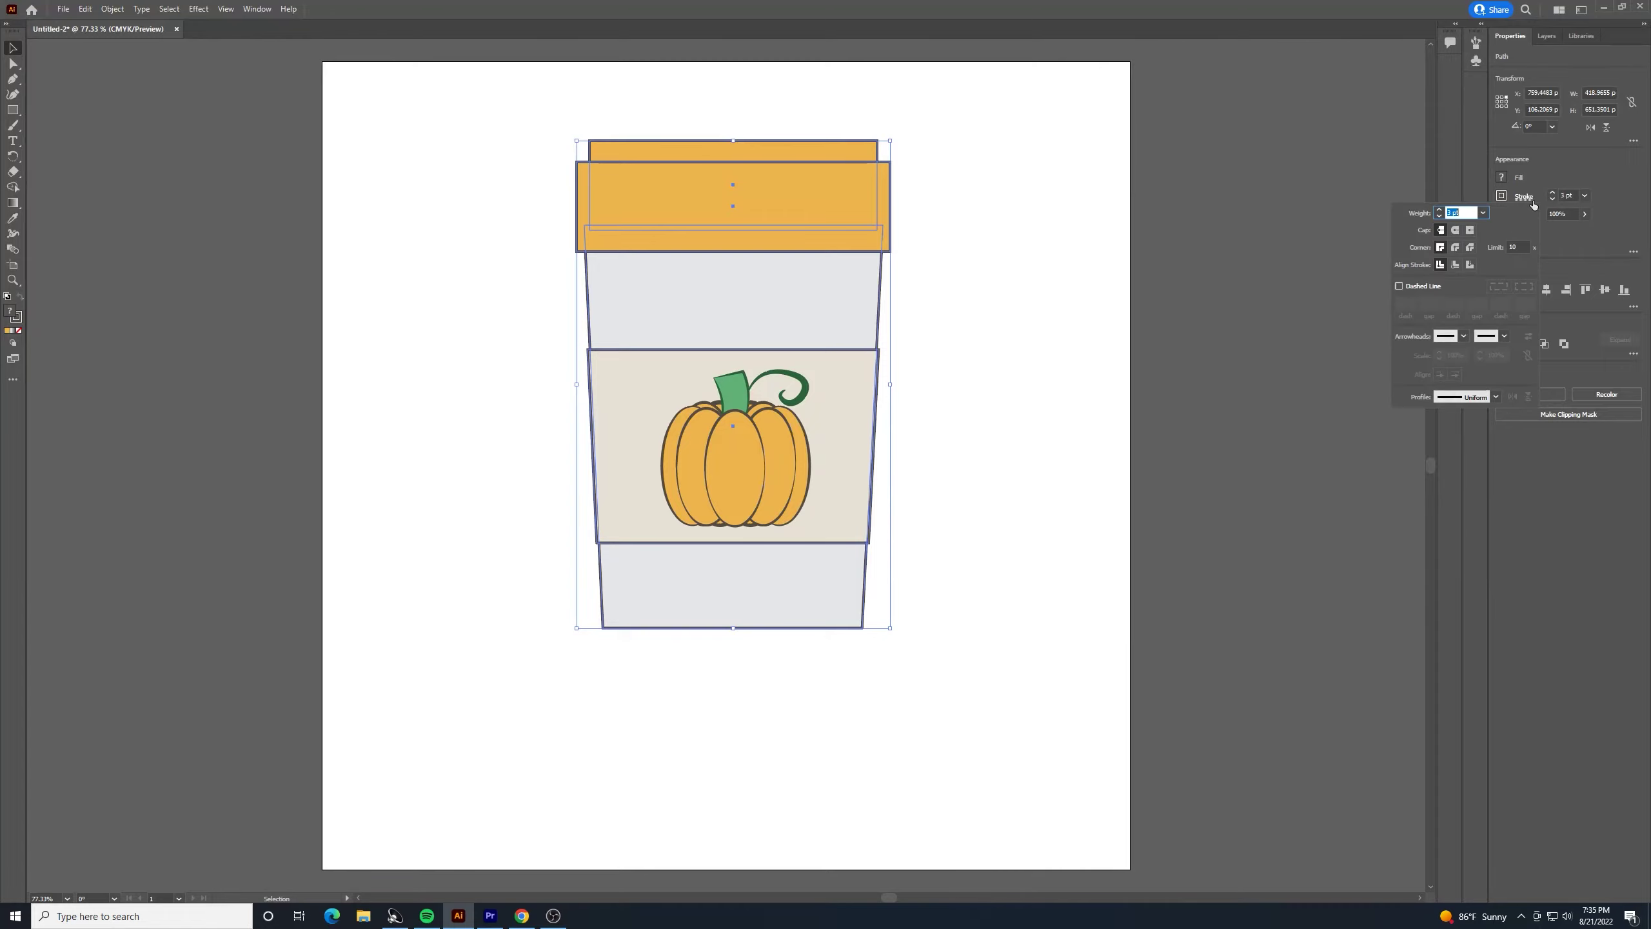
left_click(1496, 397)
left_click(1477, 469)
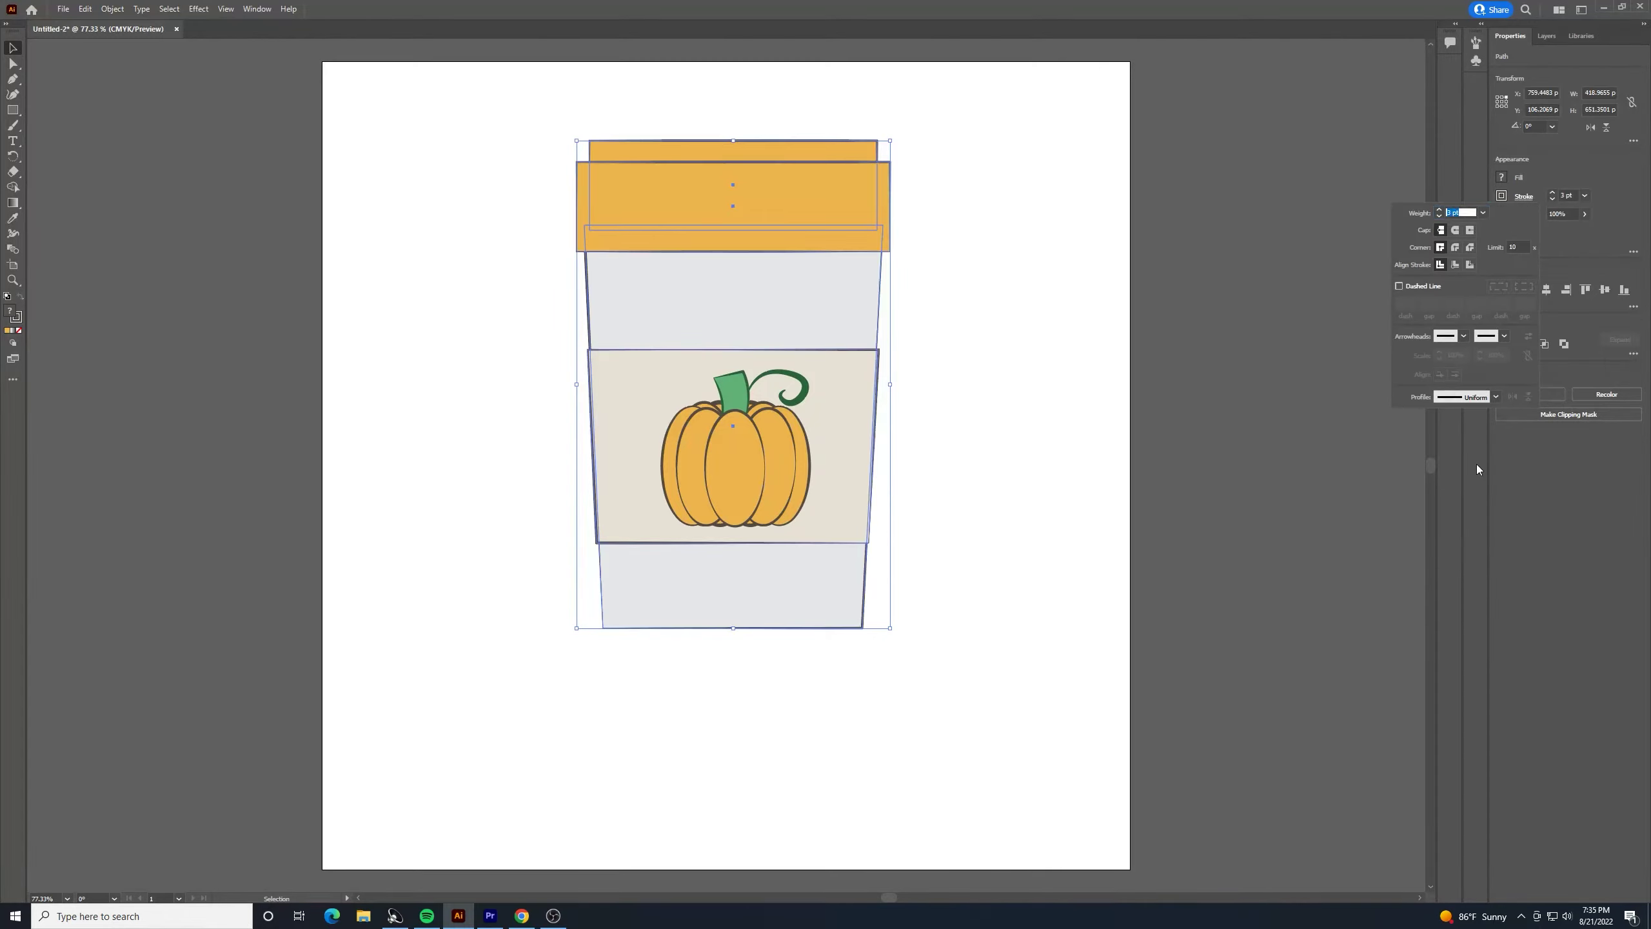
left_click(1097, 412)
left_click(1001, 319)
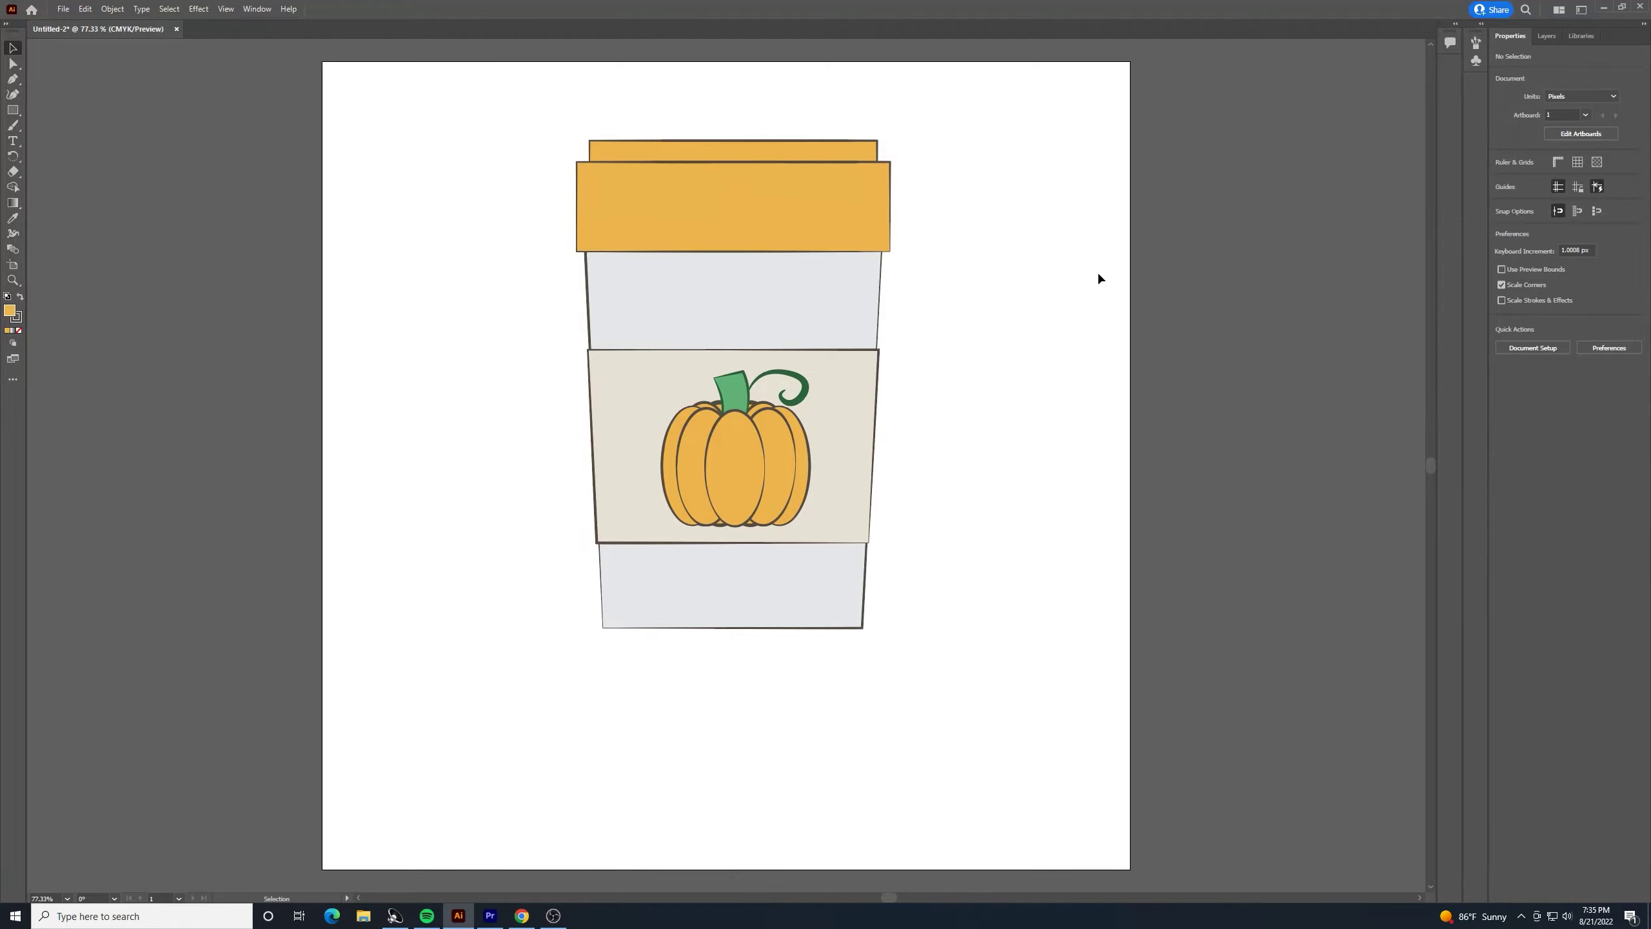
Increase the cup body's stroke weight to 5 pt
left_click(831, 286)
left_click(1552, 192)
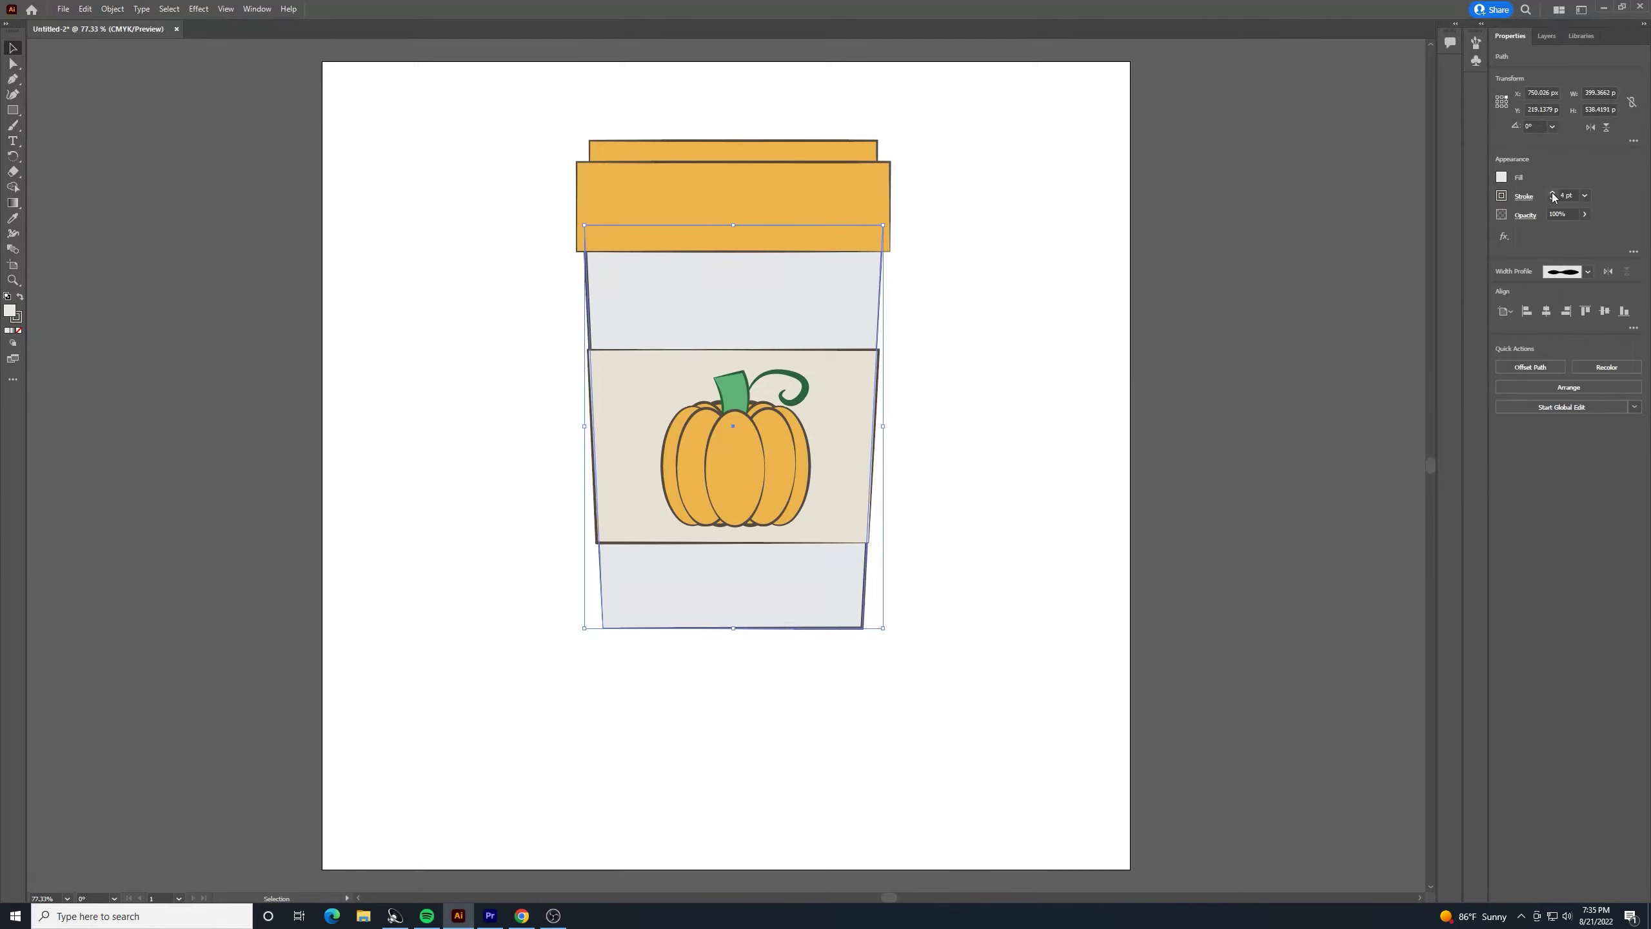
left_click(977, 330)
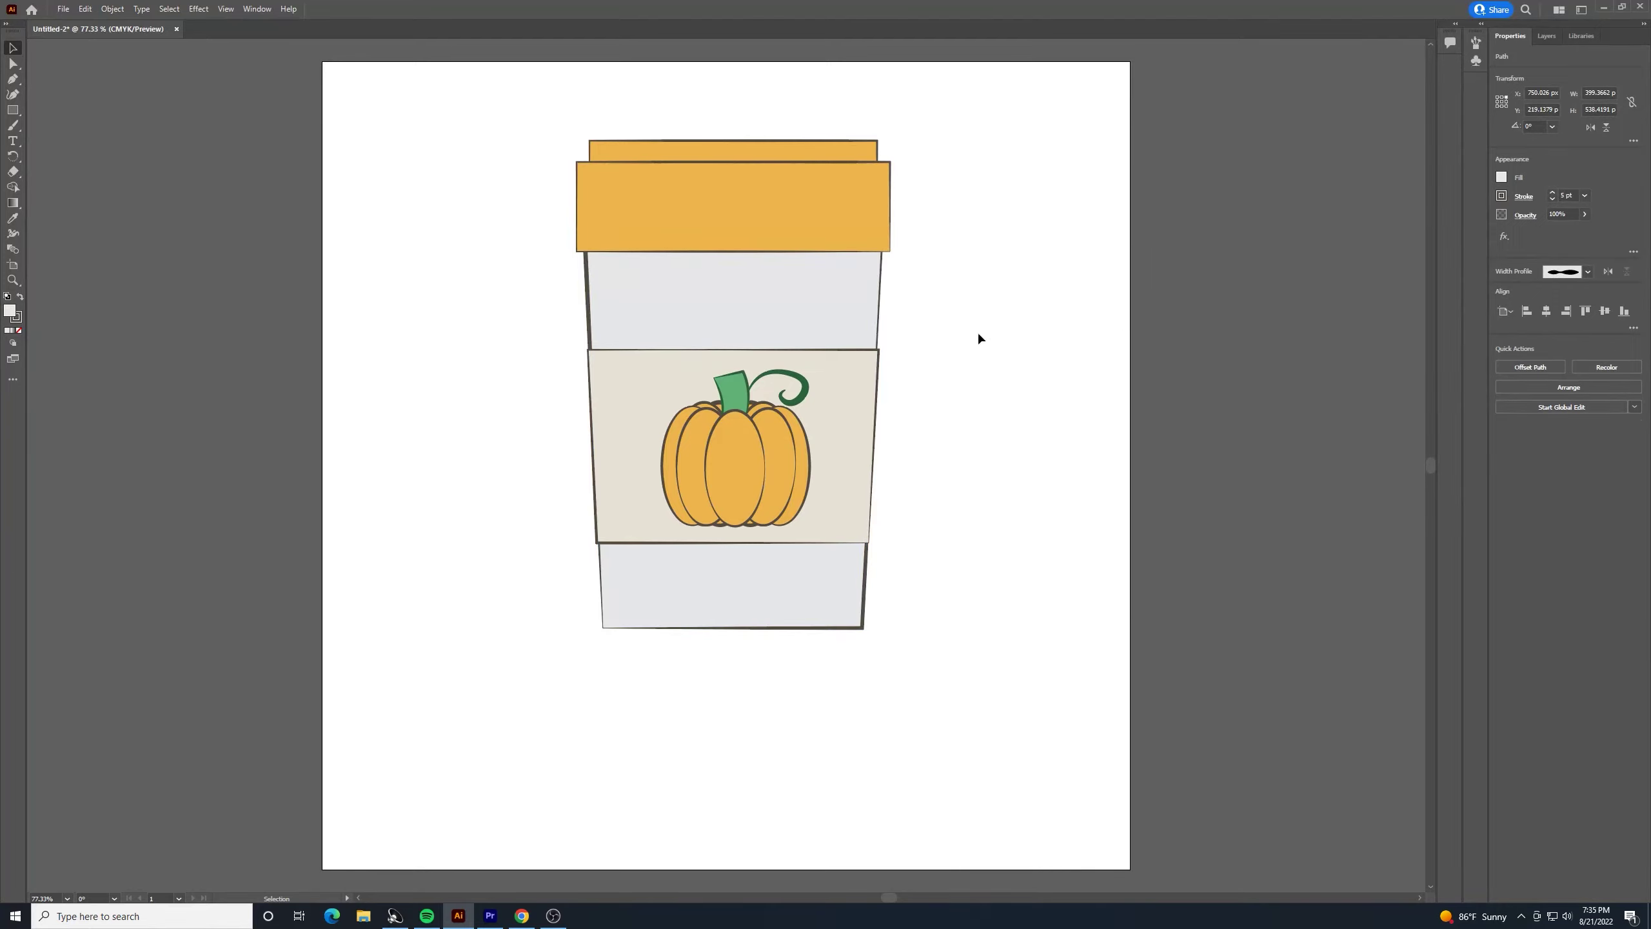
Try a 5 pt stroke on the cream sleeve, then set it back to 3 pt
left_click(881, 376)
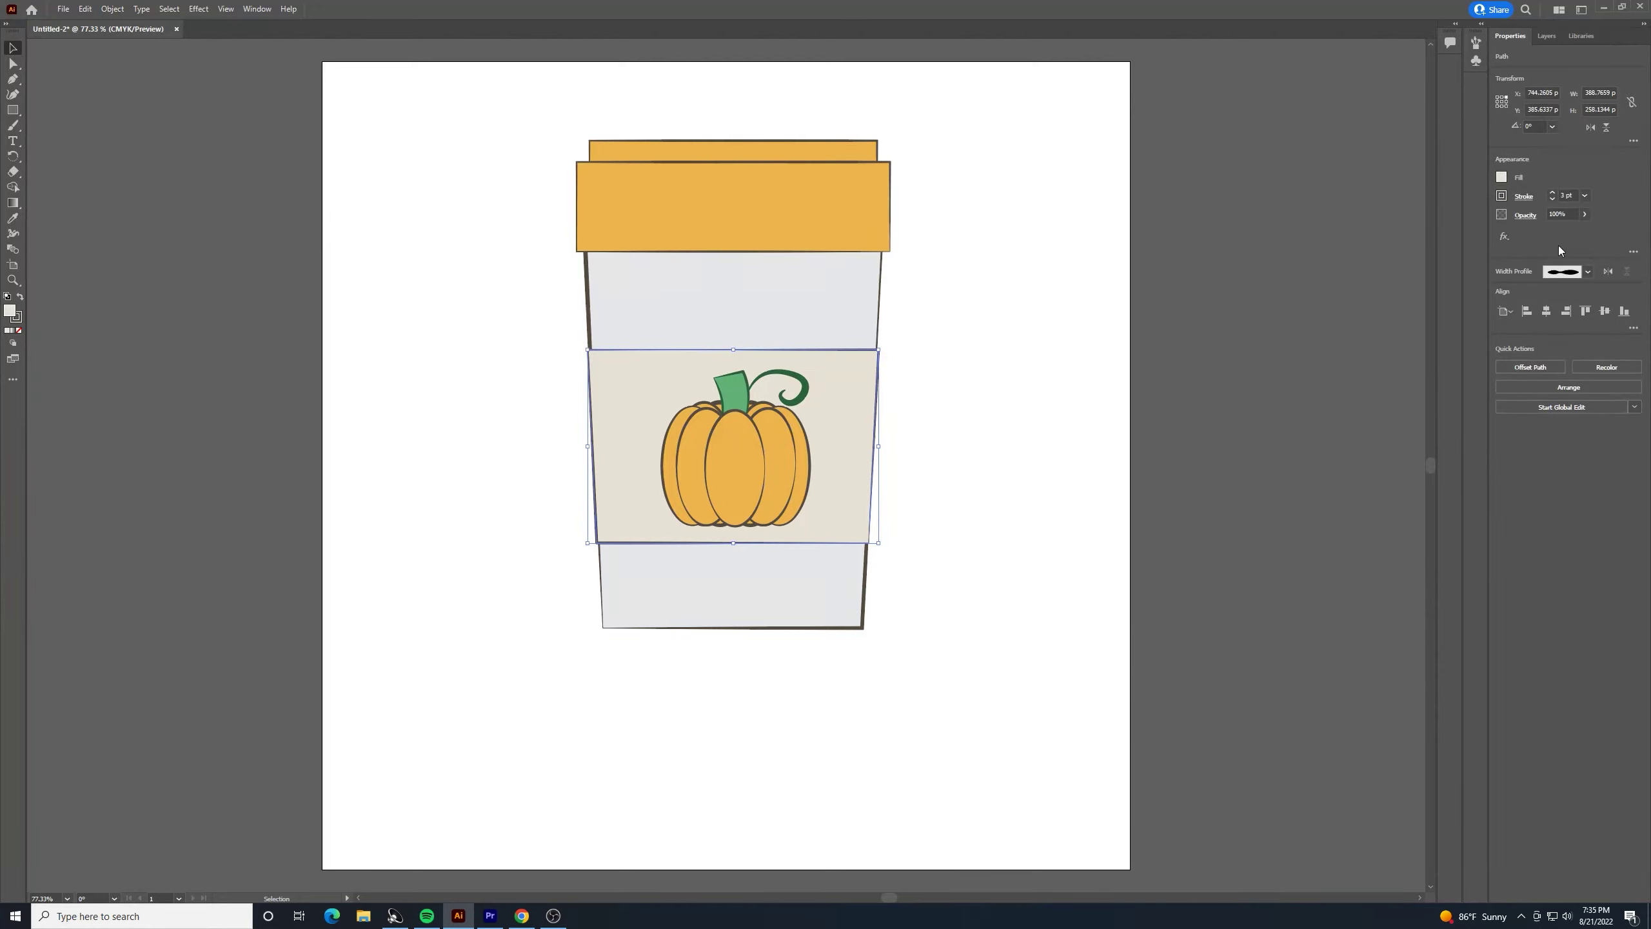
left_click(1553, 194)
left_click(1553, 194)
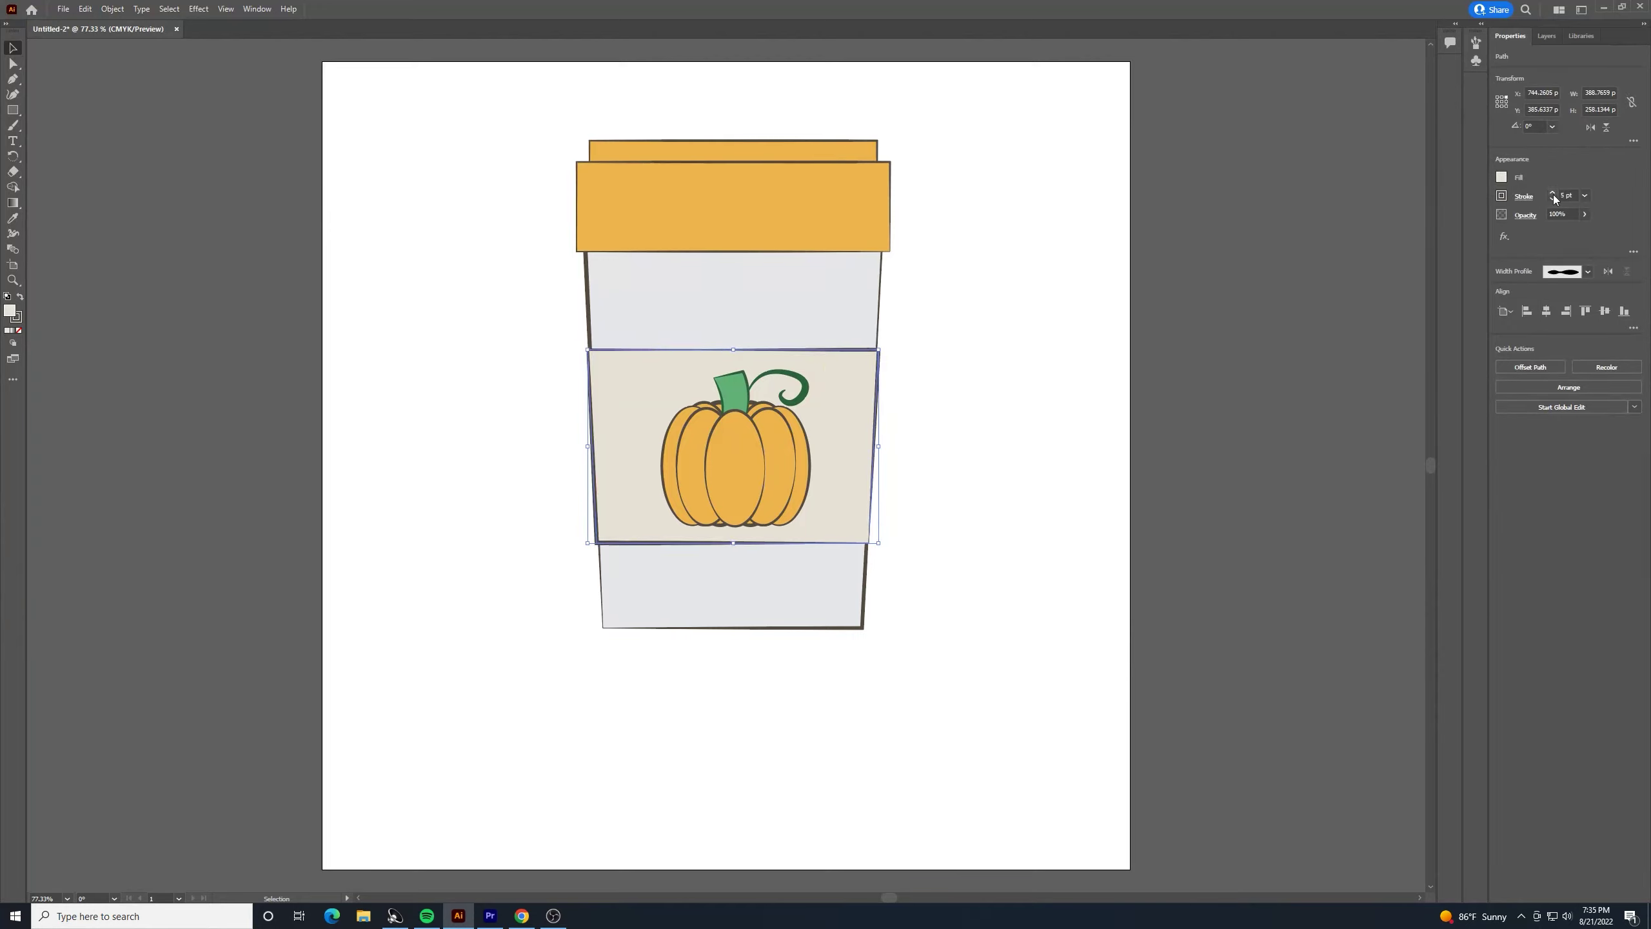
left_click(1120, 231)
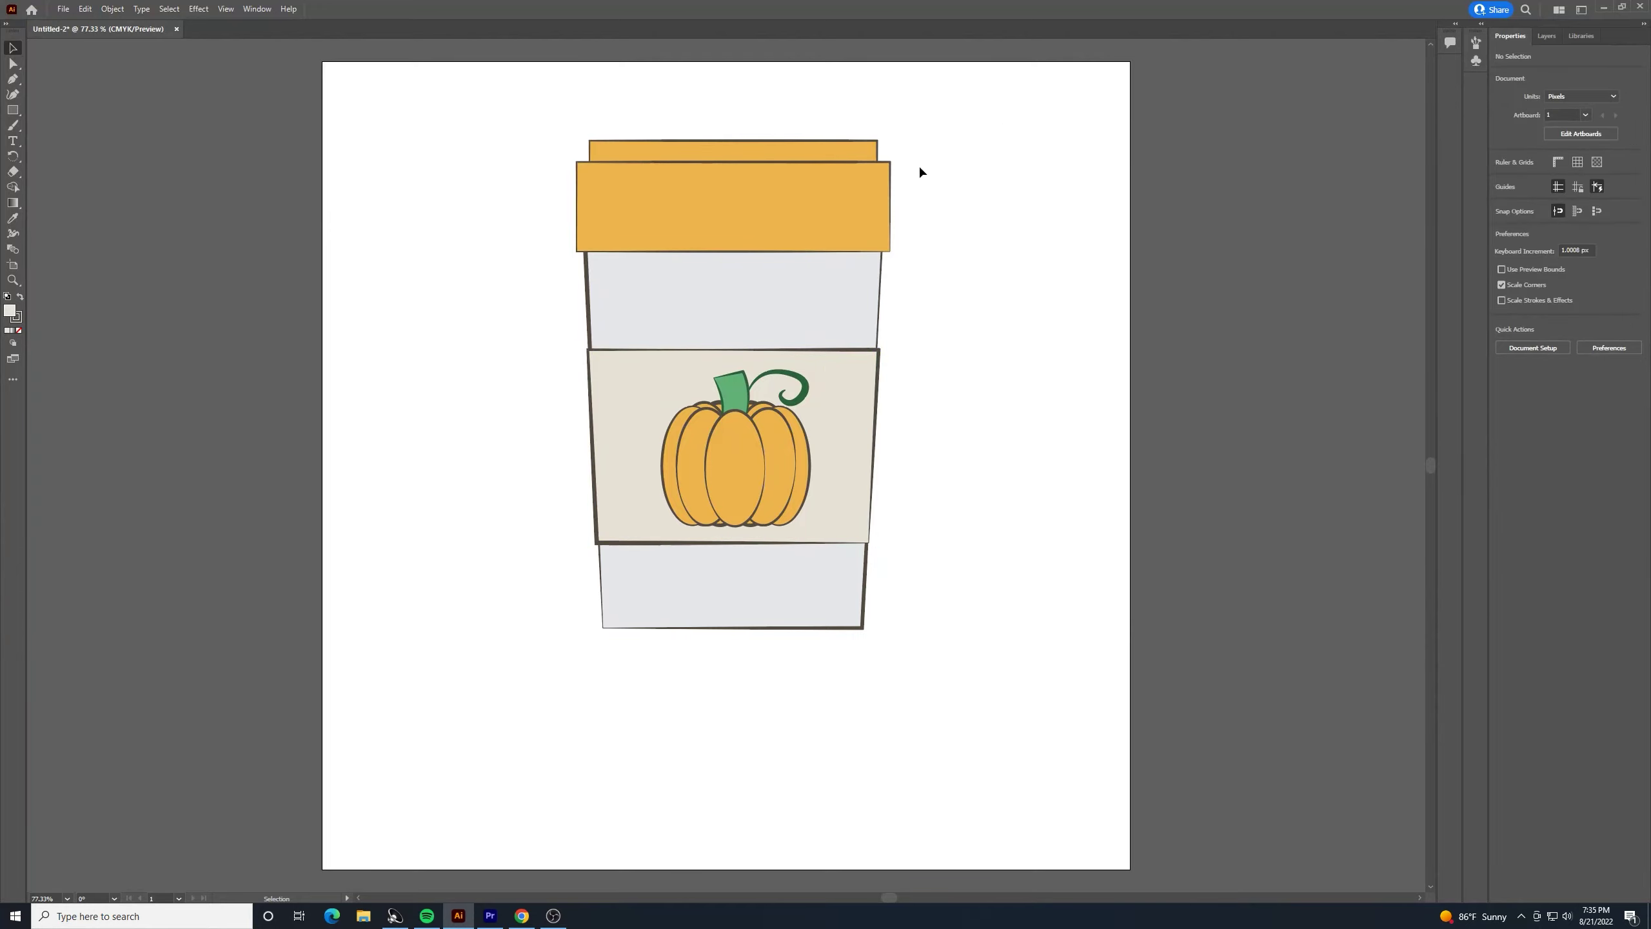
left_click(862, 380)
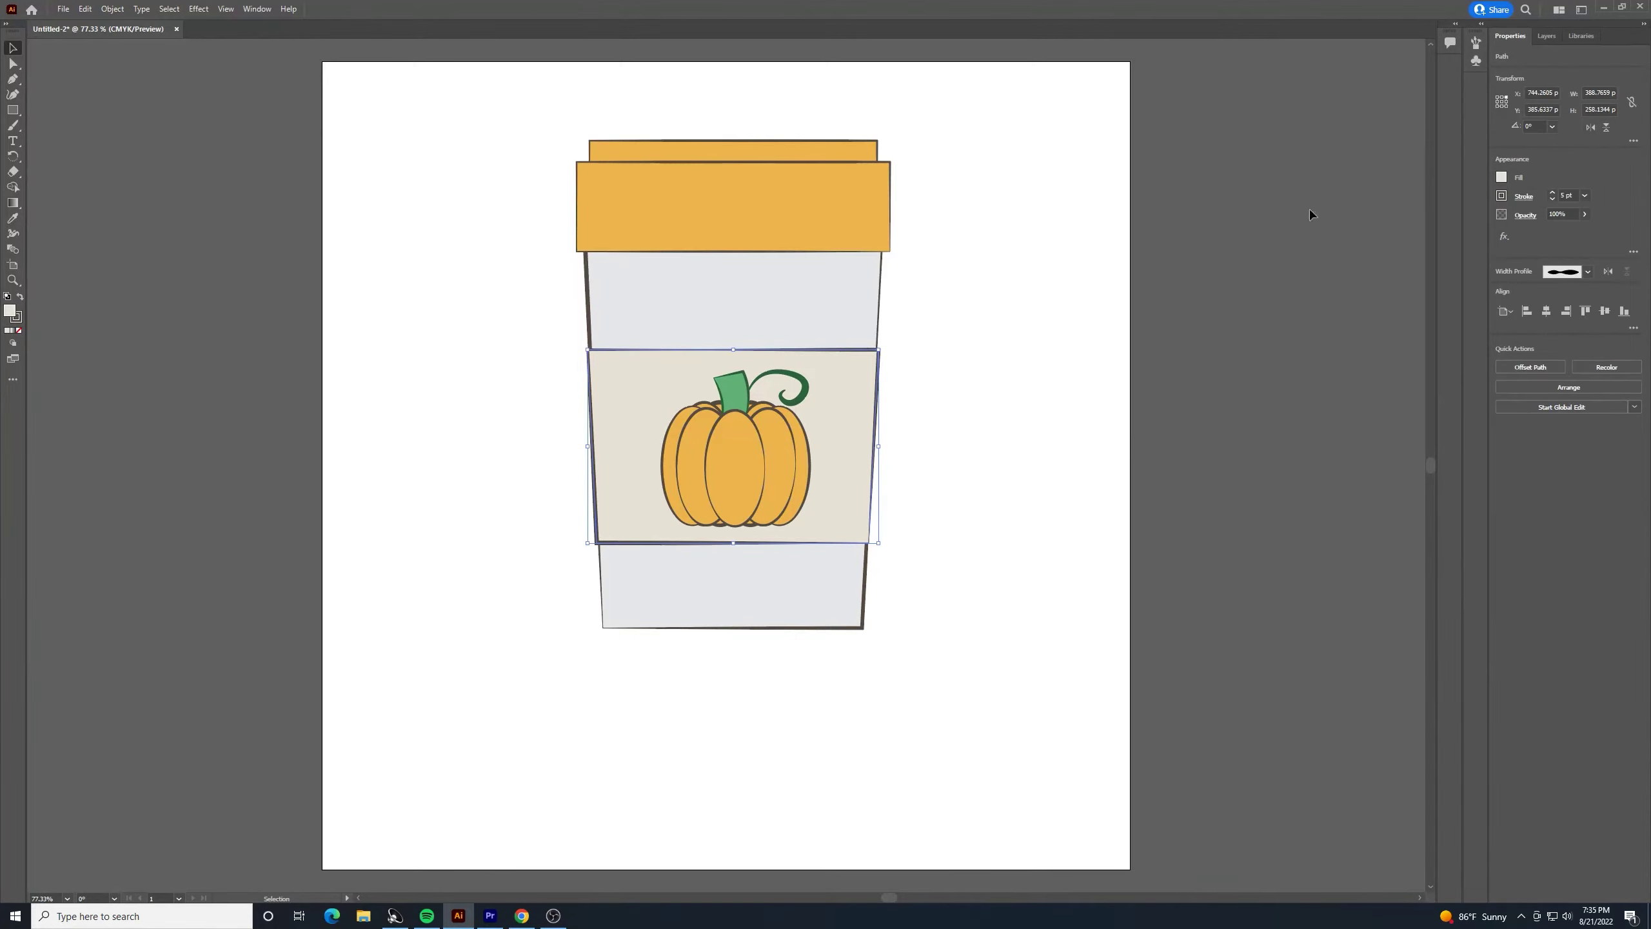
left_click(1553, 199)
left_click(1553, 199)
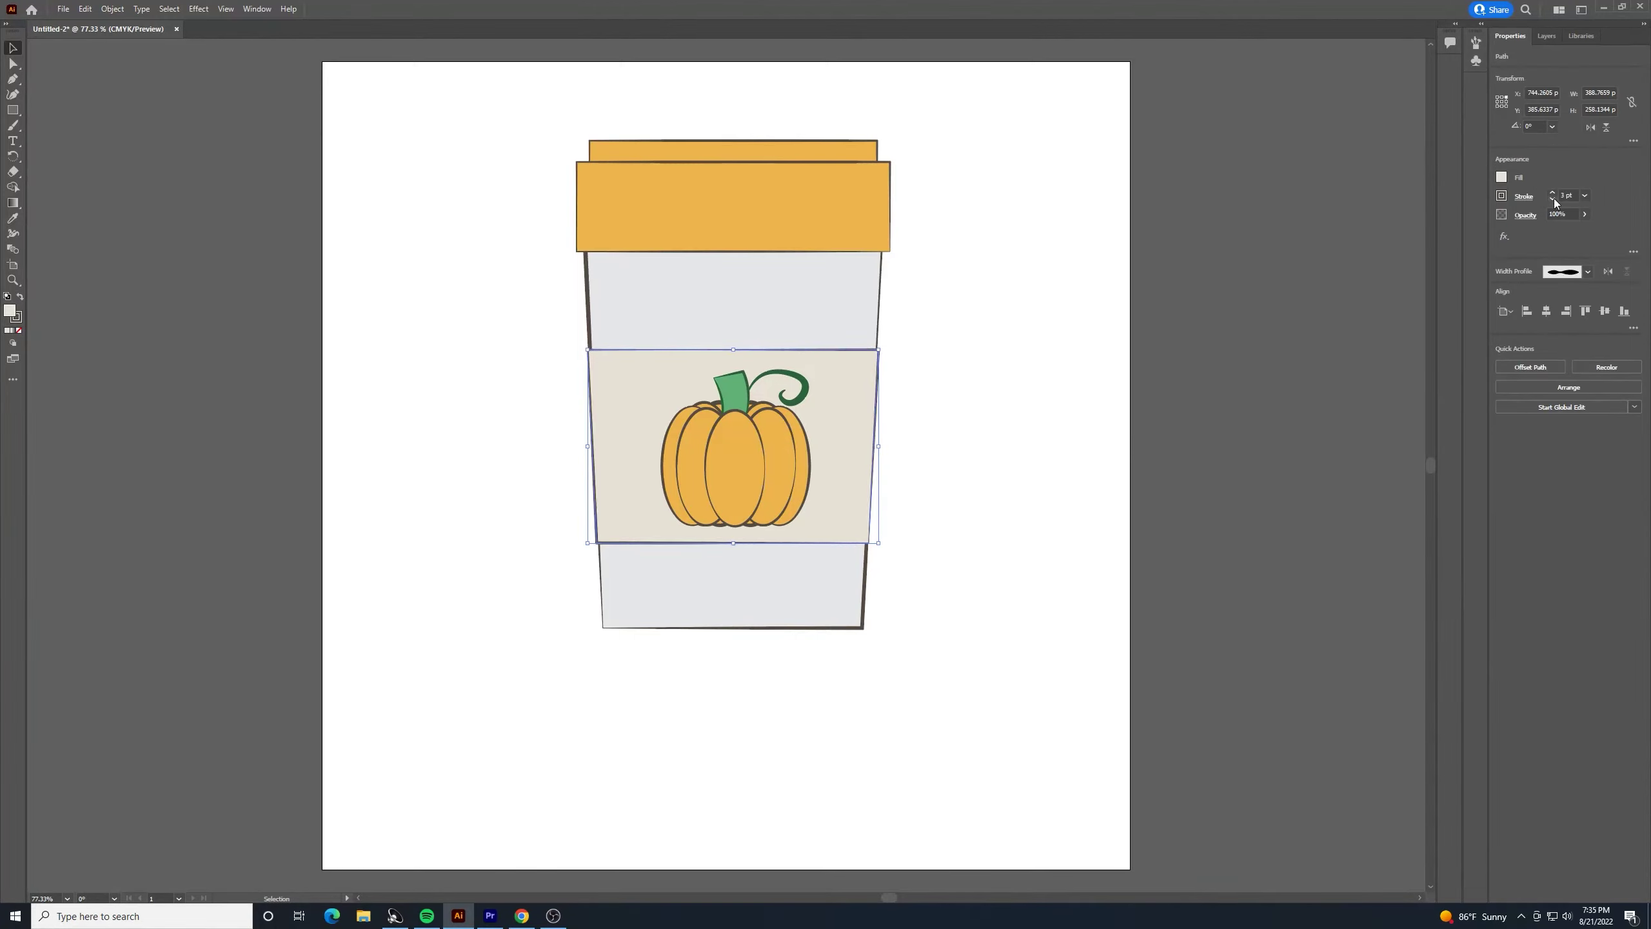
Reduce the cup body's stroke weight to 4 pt
left_click(835, 619)
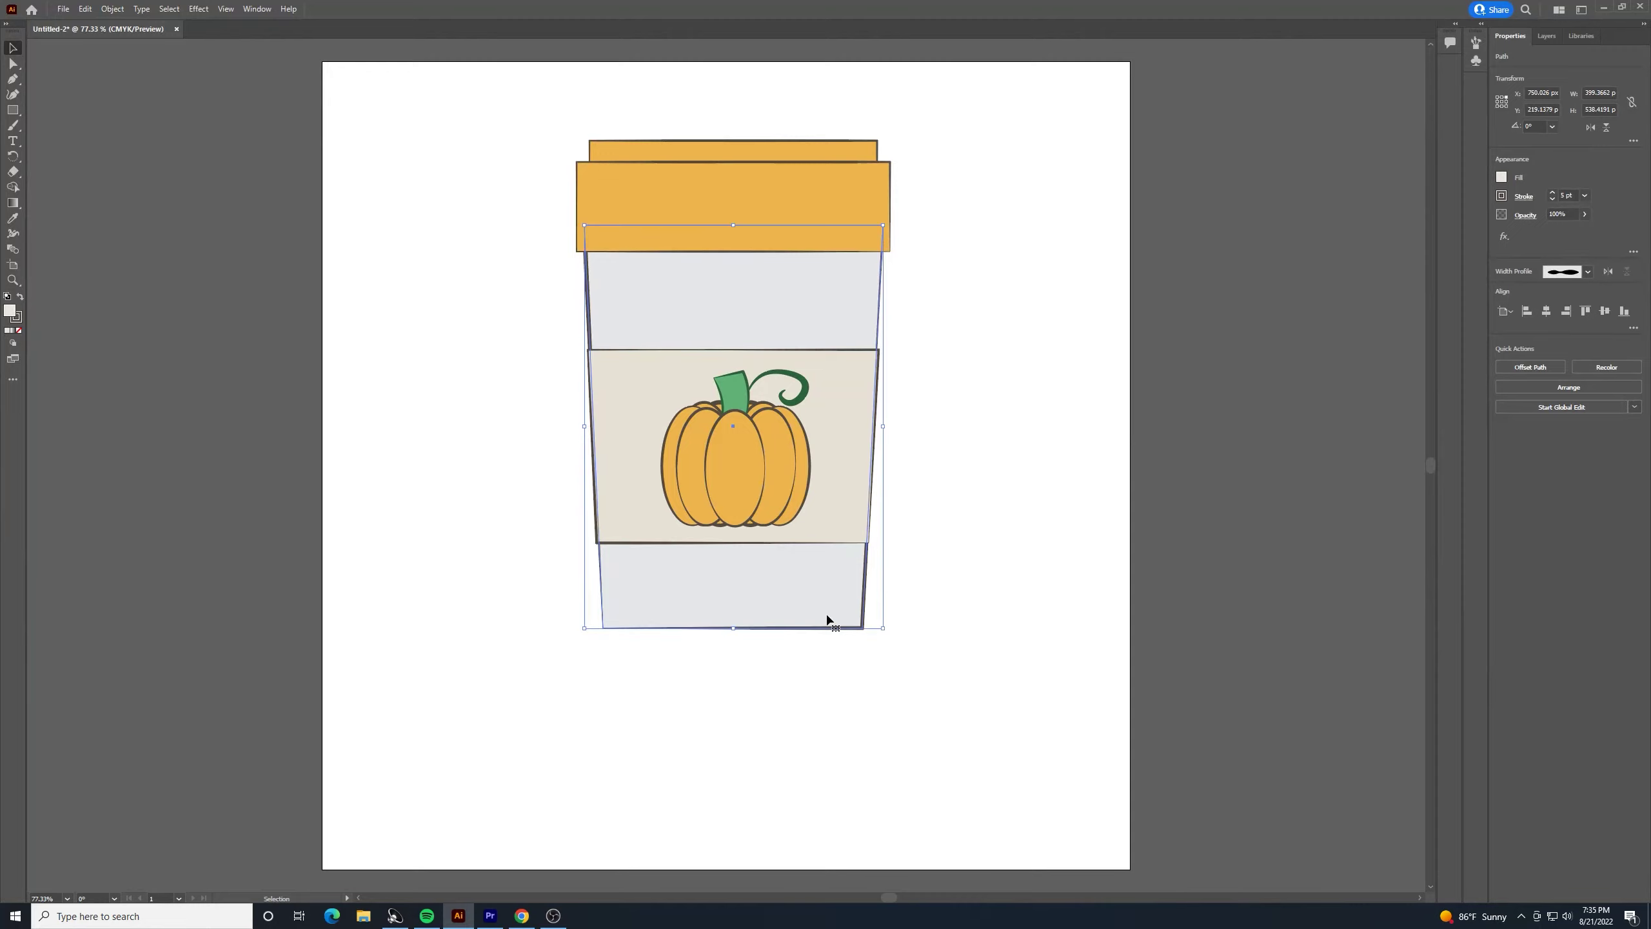
left_click(1554, 199)
left_click(999, 299)
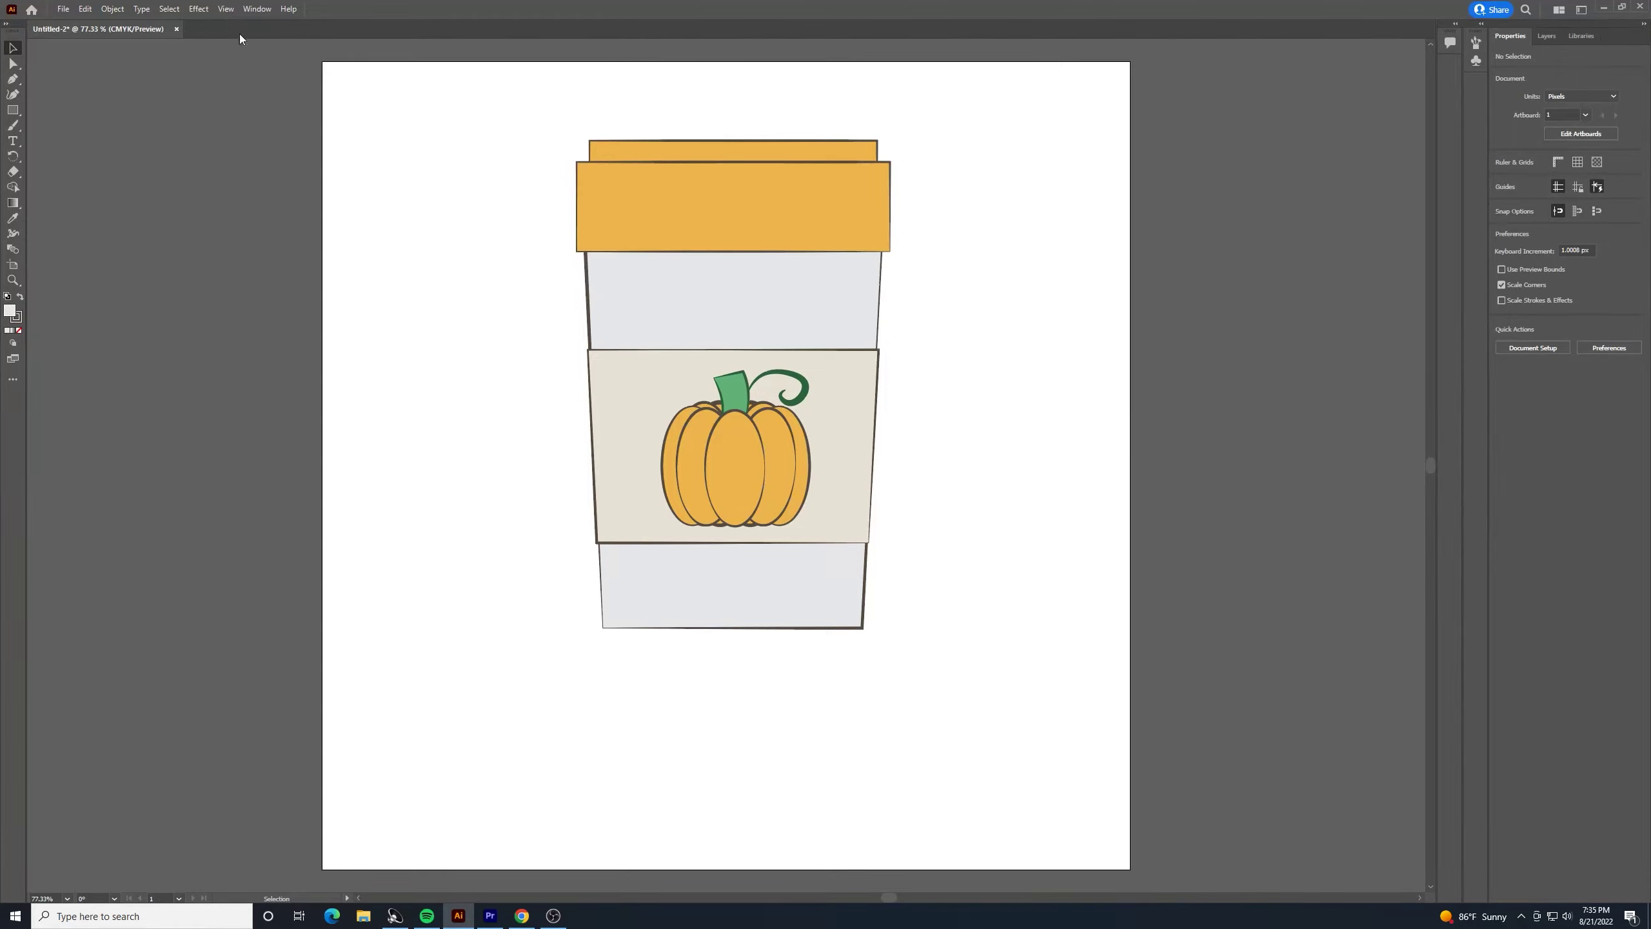
Start a point text object below the cup and set its font to Melissa 2 Regular
left_click(13, 140)
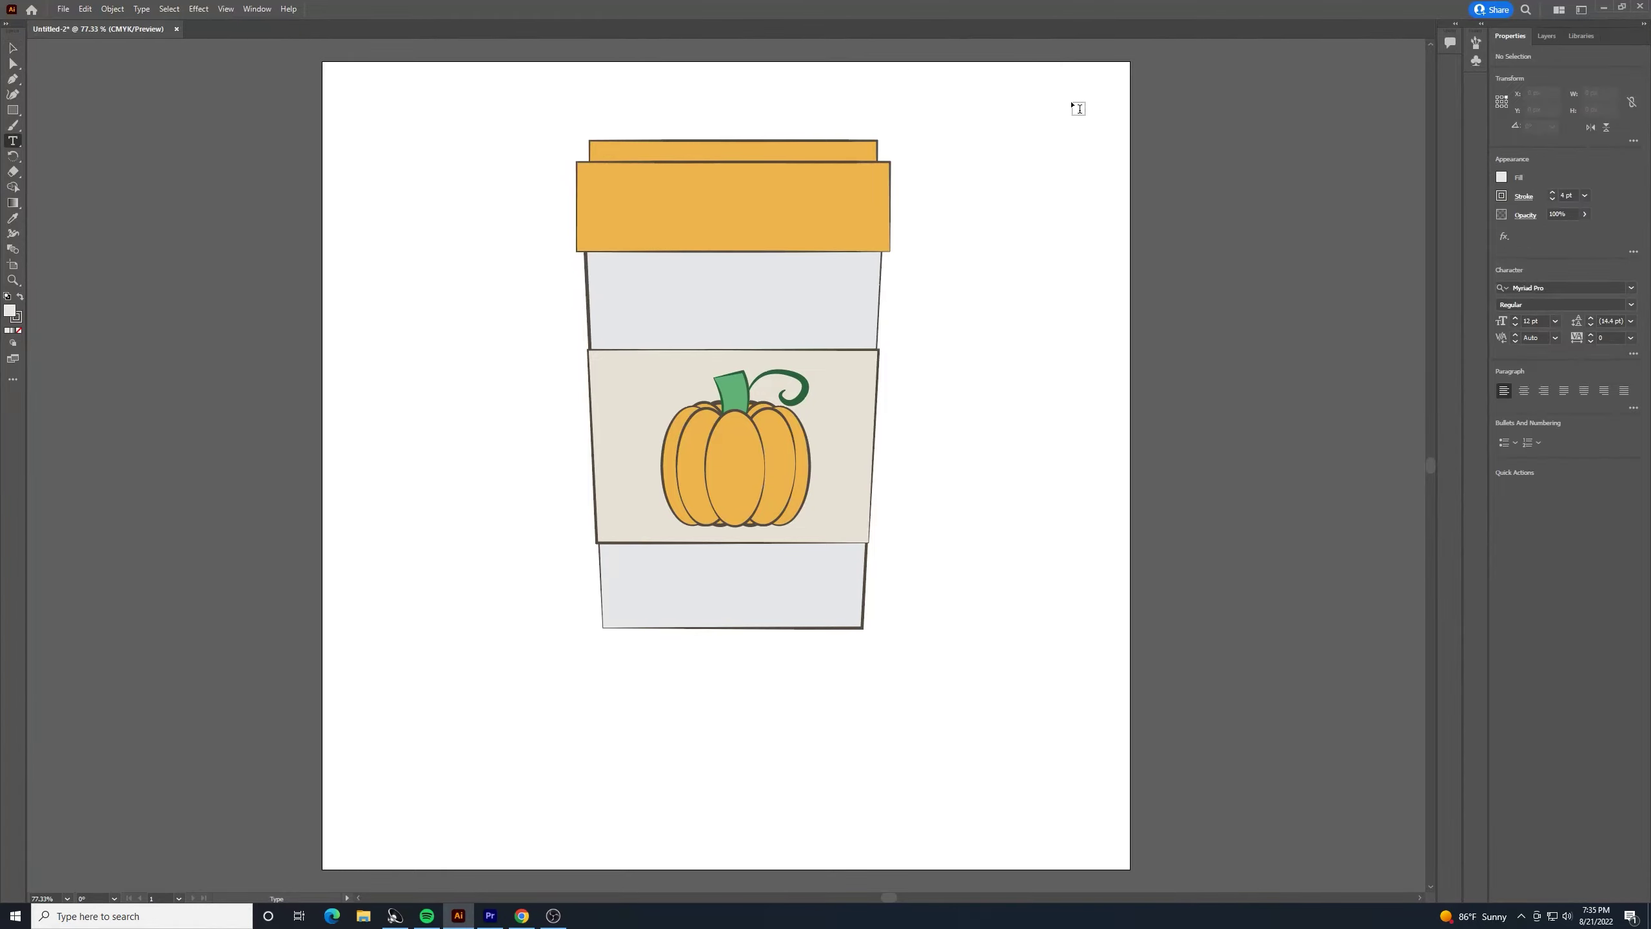
left_click(540, 715)
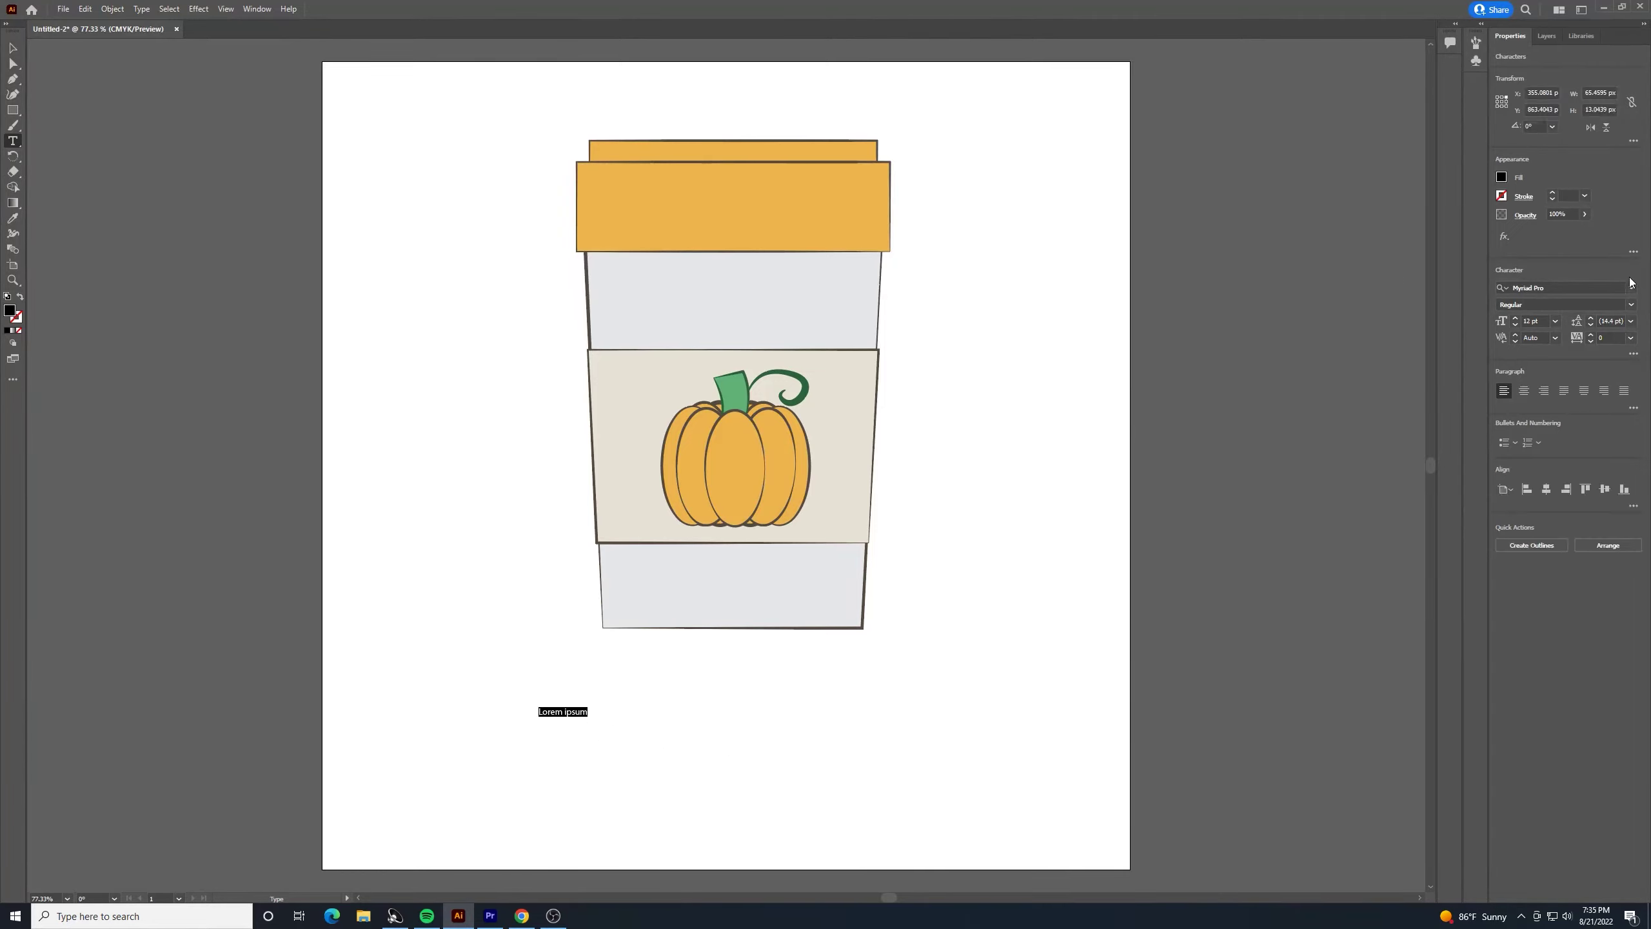
left_click(1631, 287)
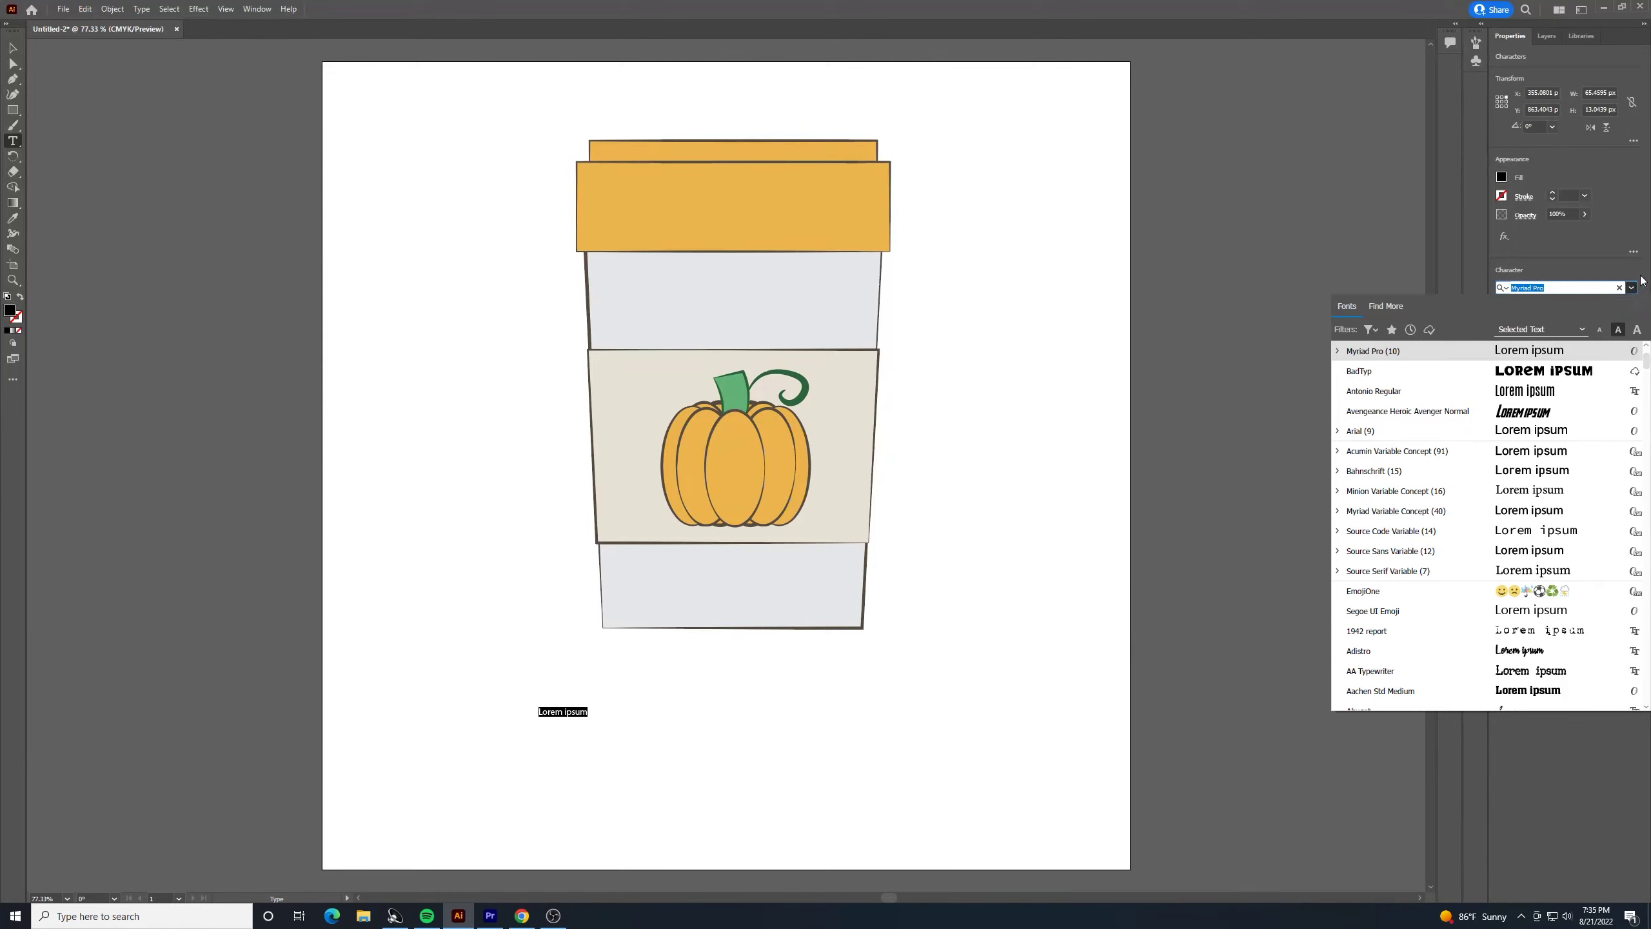
type("MELIS")
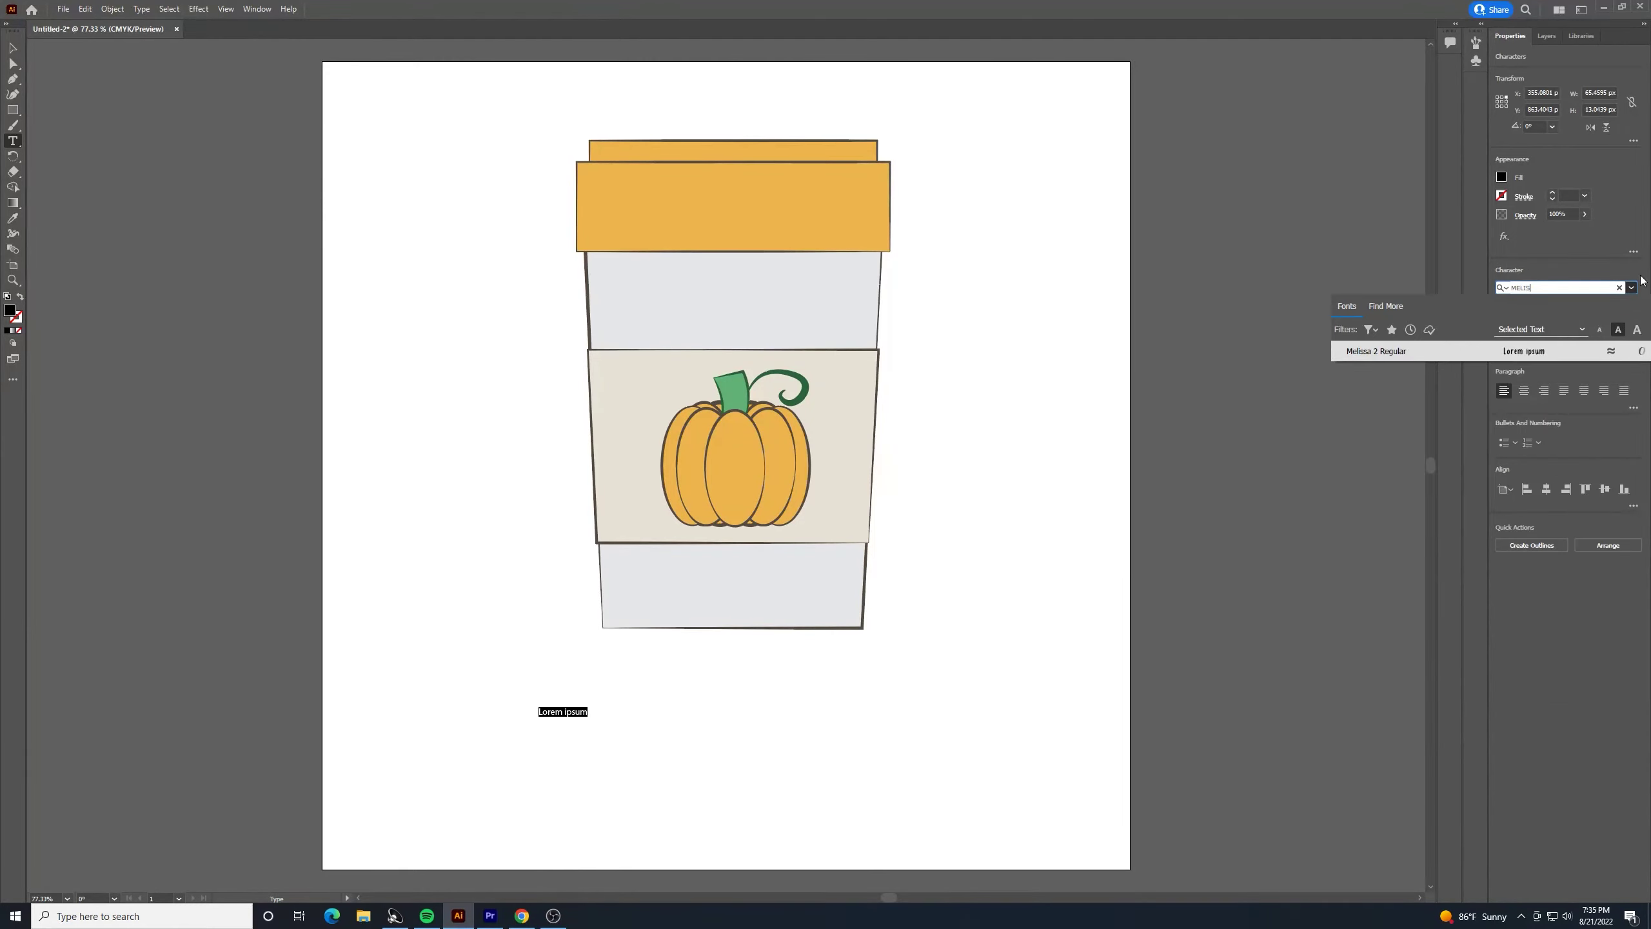
left_click(1378, 351)
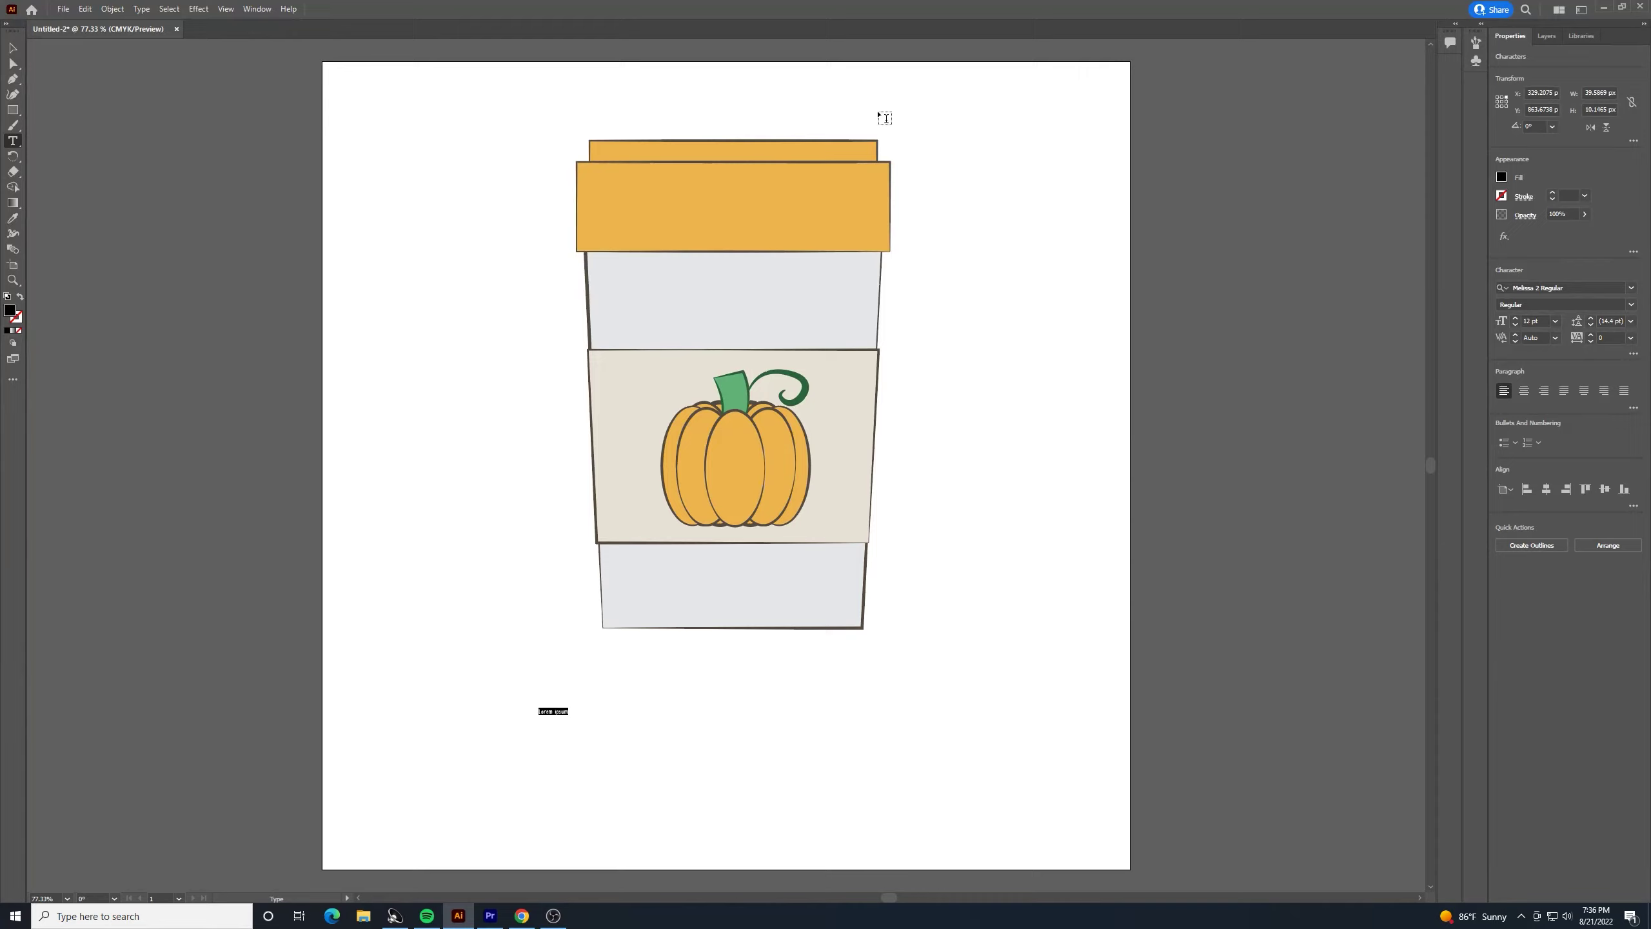
Enter the two-line caption "GIVE THEM PUMPKIN" / "TO TALK ABOUT" in place of the placeholder text
type("a")
key("BackSpace")
type("TALK ABOUT")
Scale the caption proportionally to about 582 px wide and place it just below the cup
left_click(12, 48)
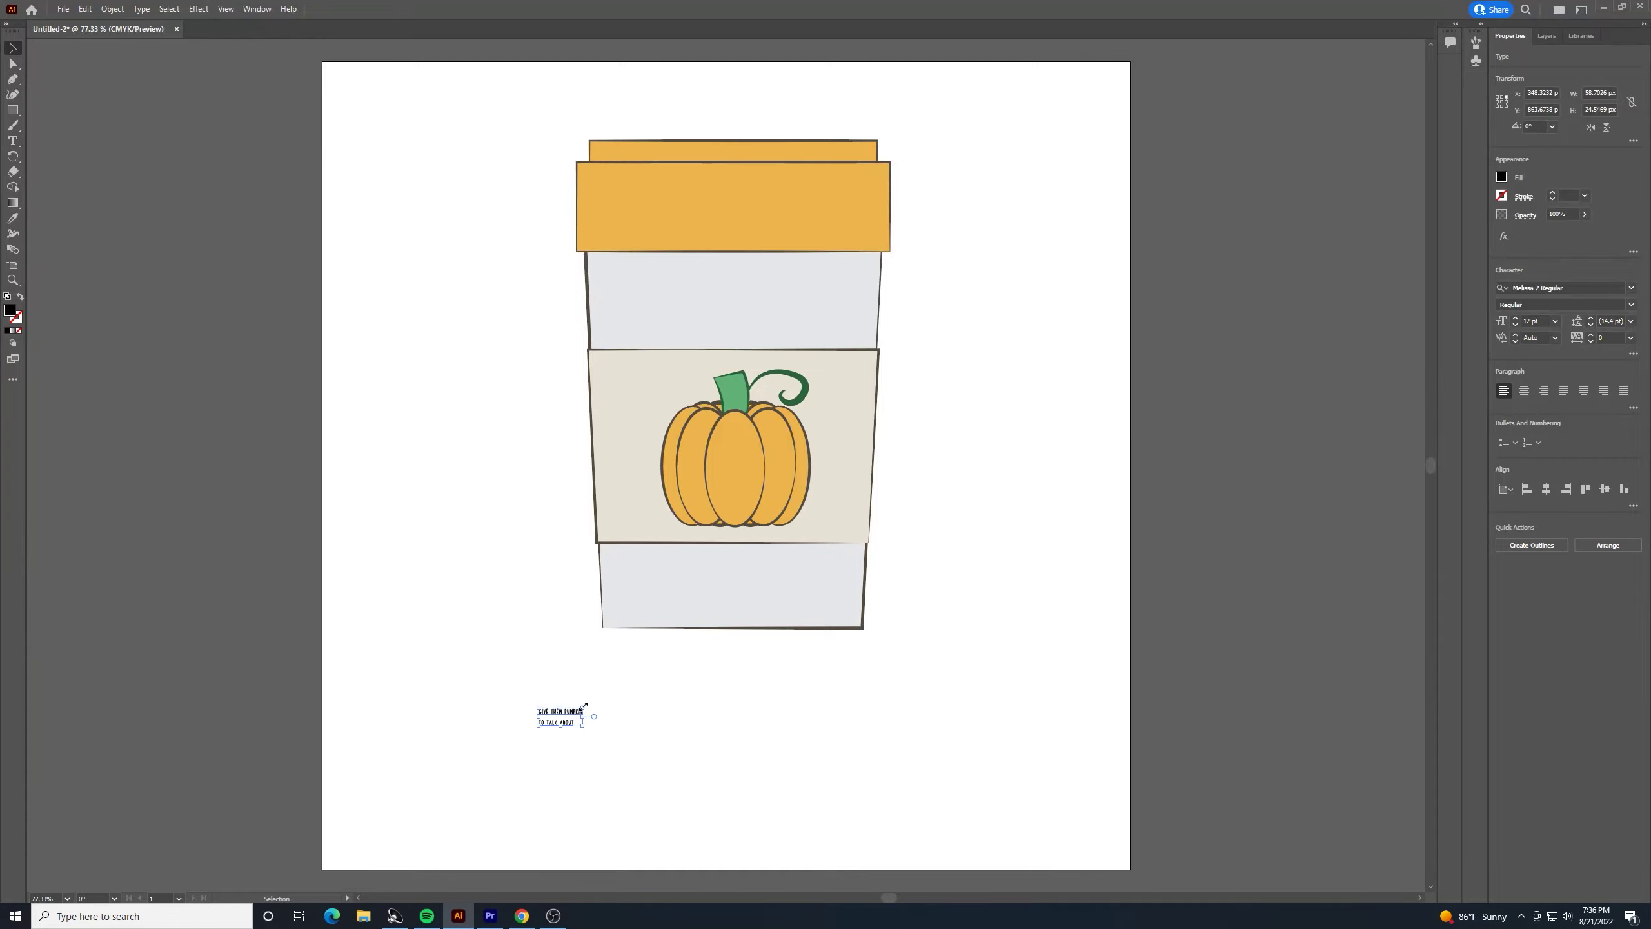
left_click_drag(584, 705, 1056, 548)
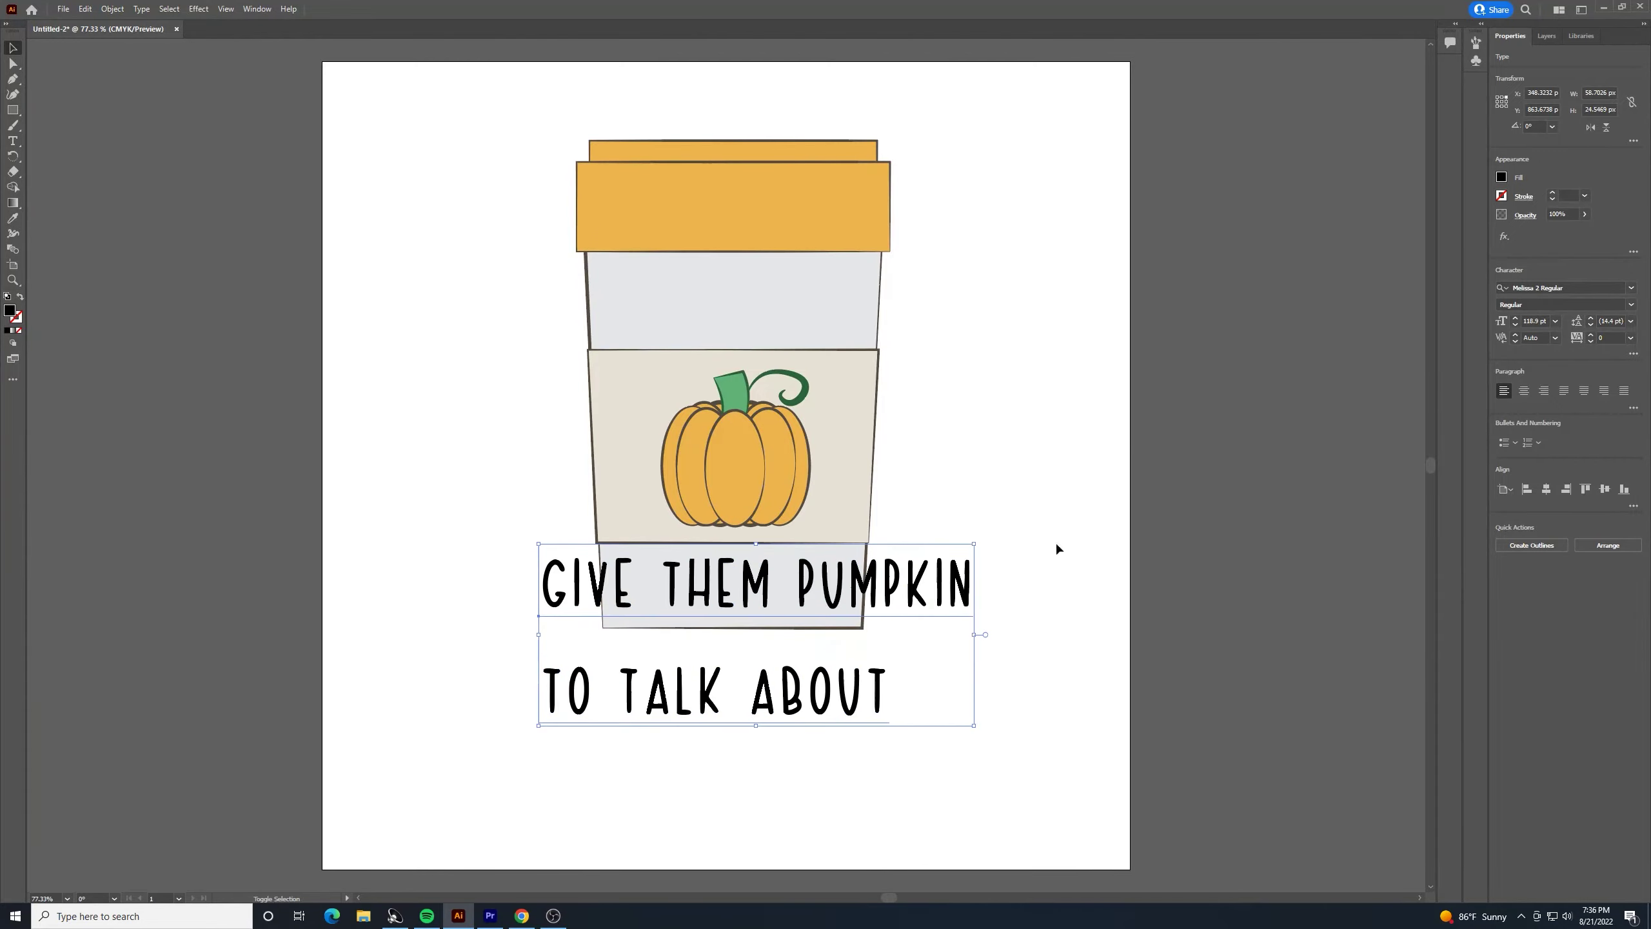
left_click_drag(910, 578, 904, 681)
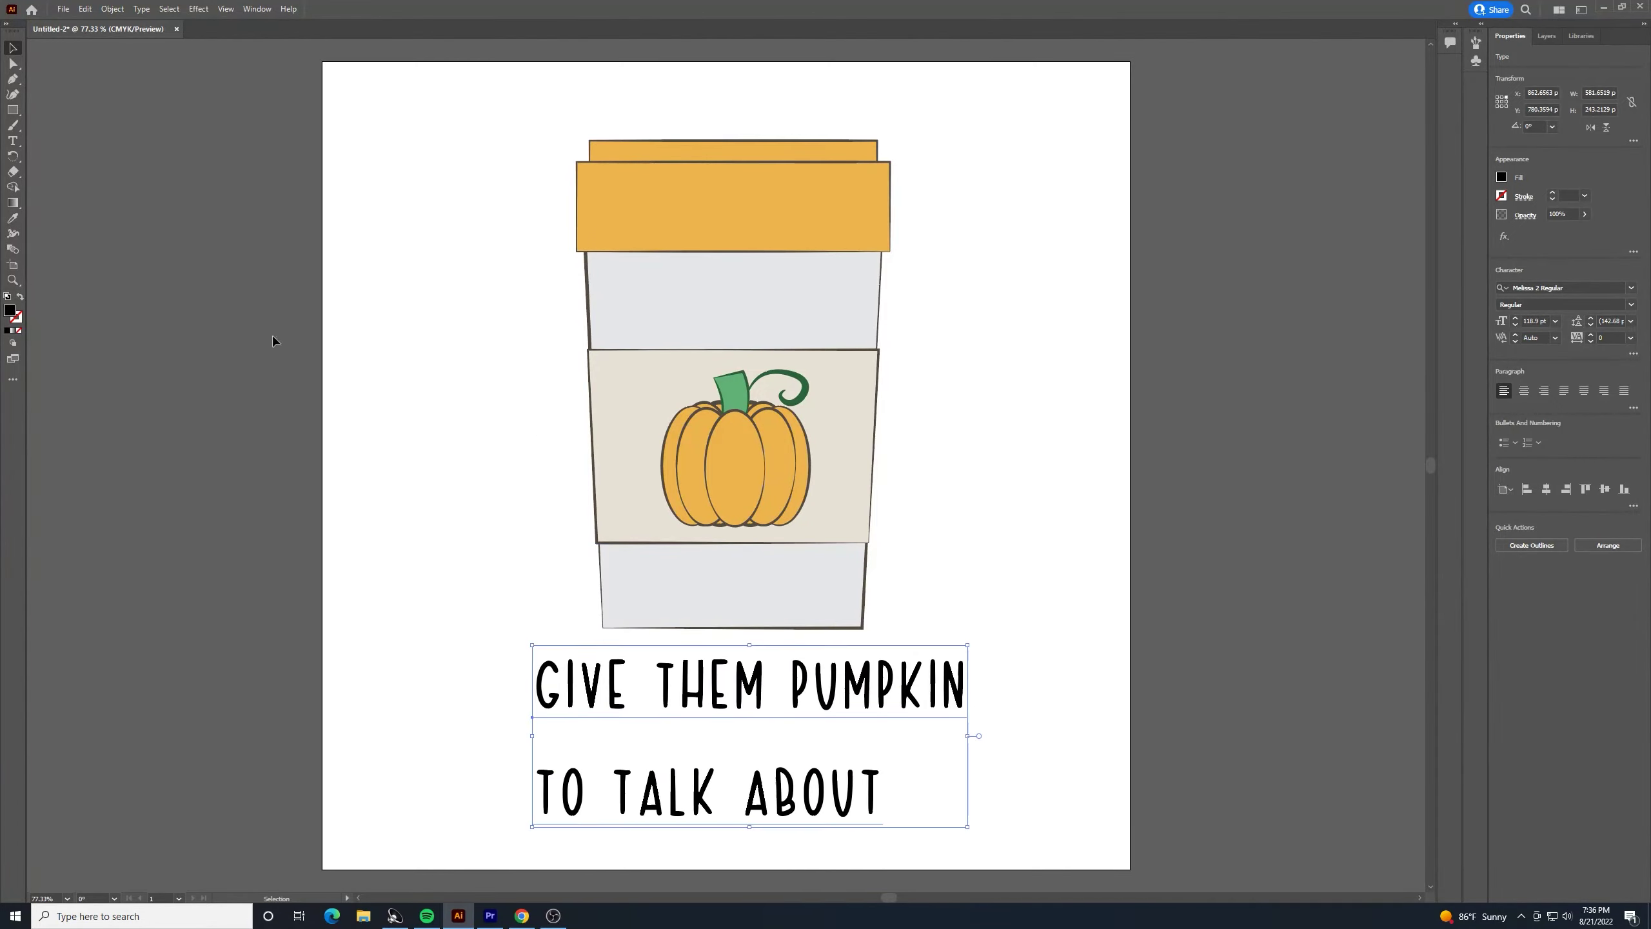
Center-align both caption lines and center the text object horizontally on the artboard
left_click(13, 141)
left_click_drag(877, 787, 402, 650)
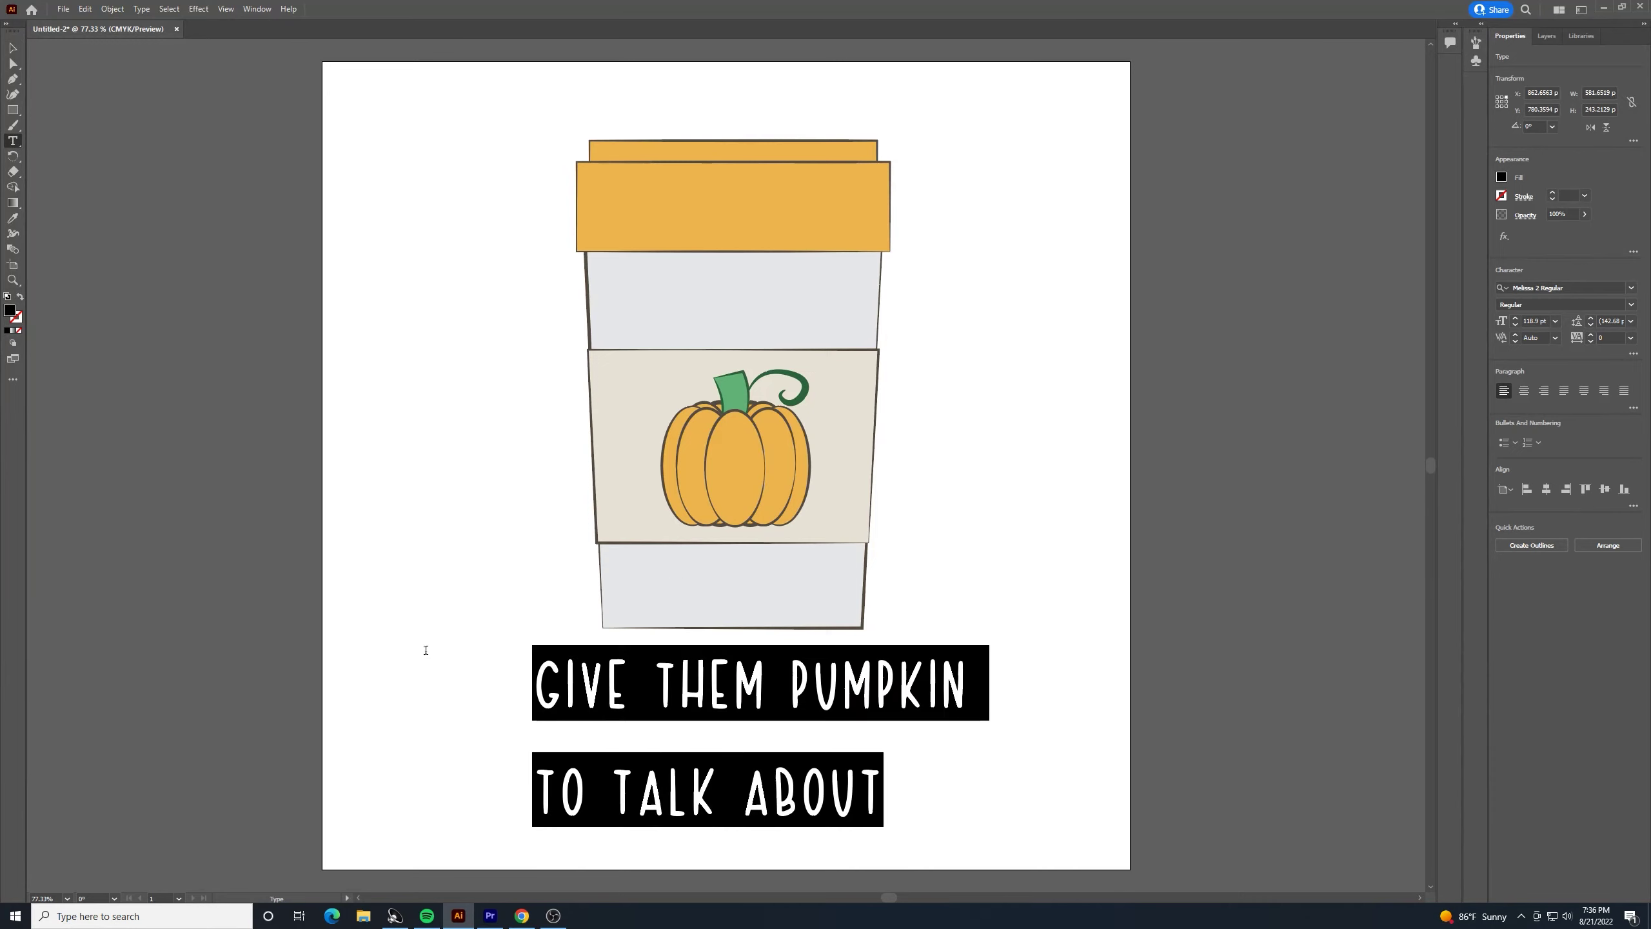
left_click(1523, 390)
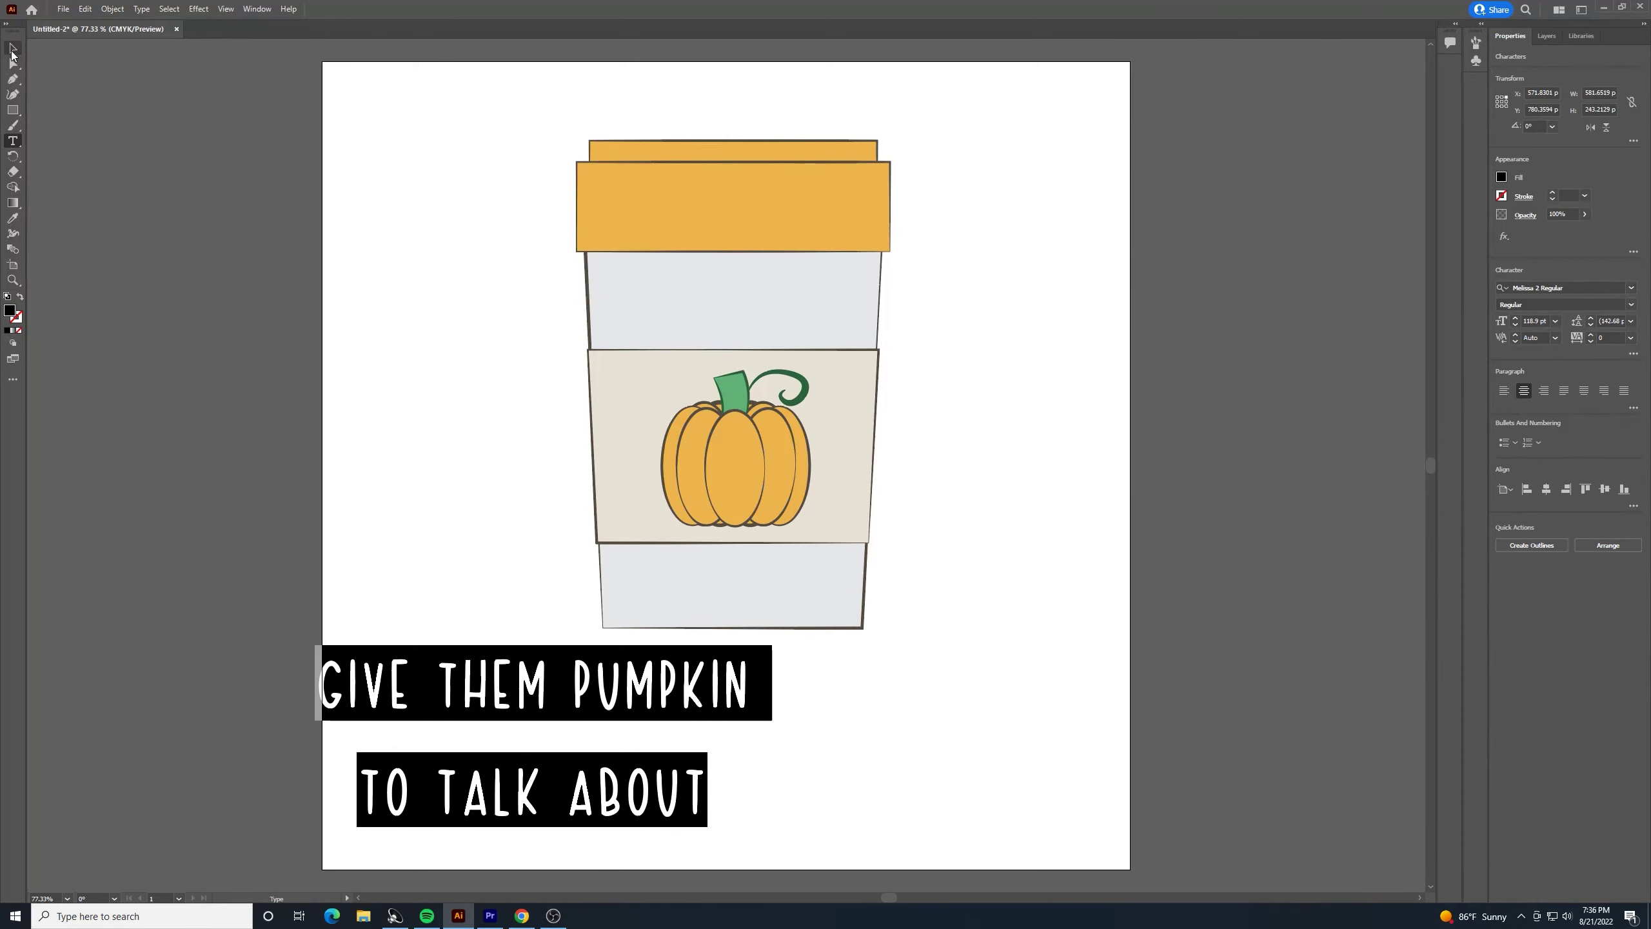
left_click(12, 51)
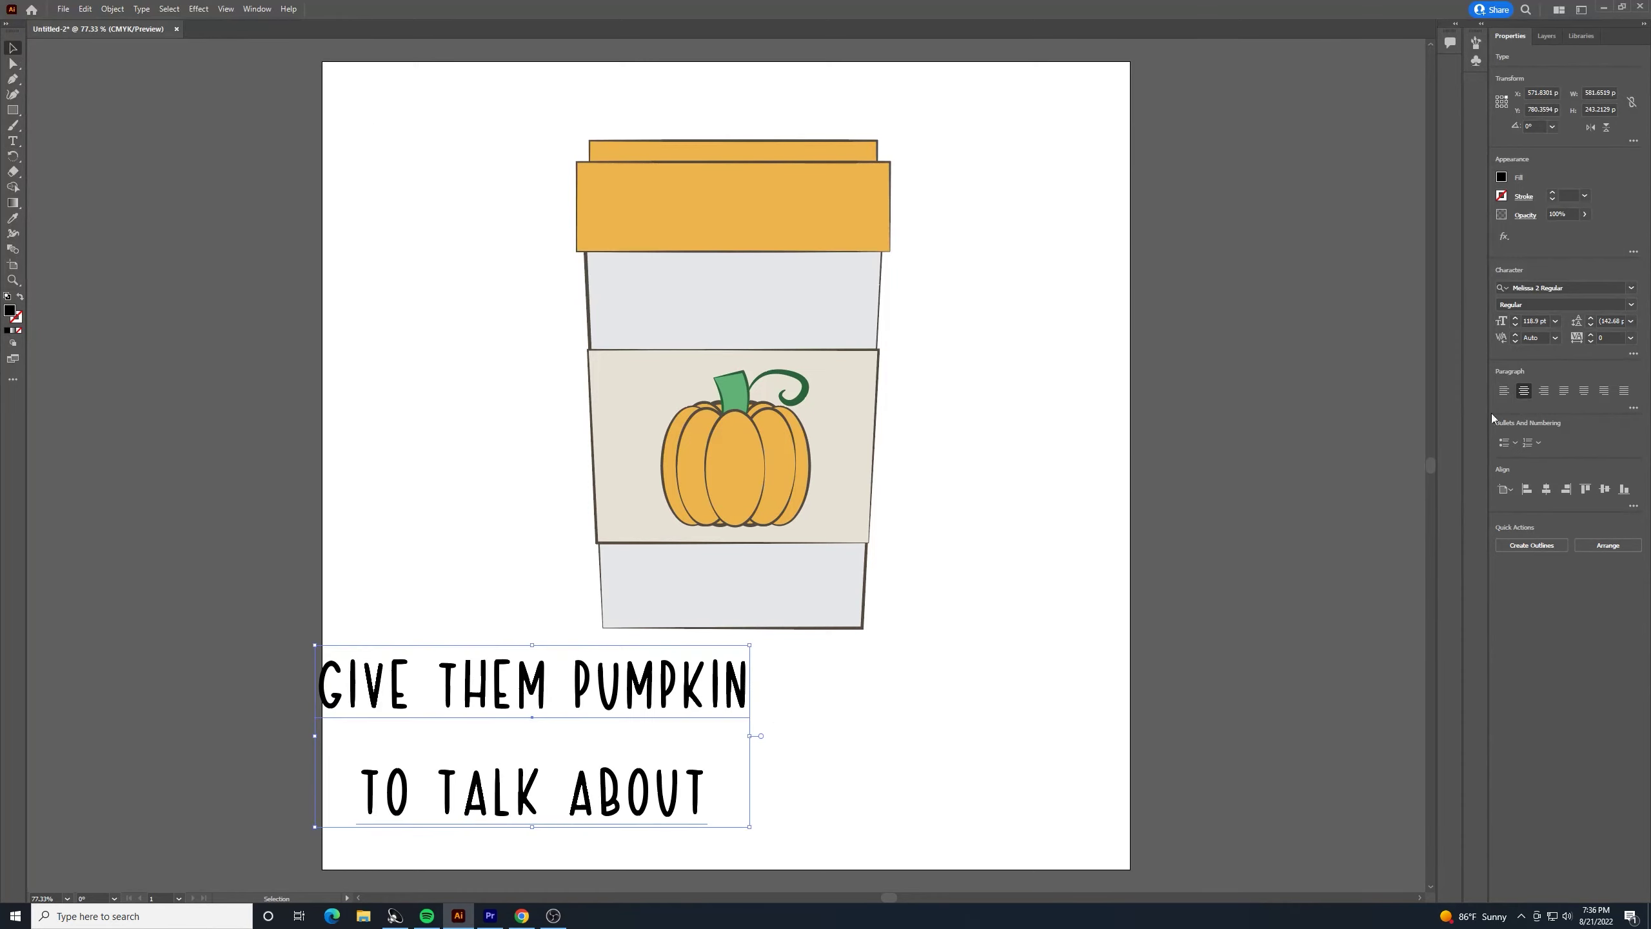
left_click(1545, 490)
Tighten the line spacing of the whole caption by setting its leading to 134 pt
left_click(12, 141)
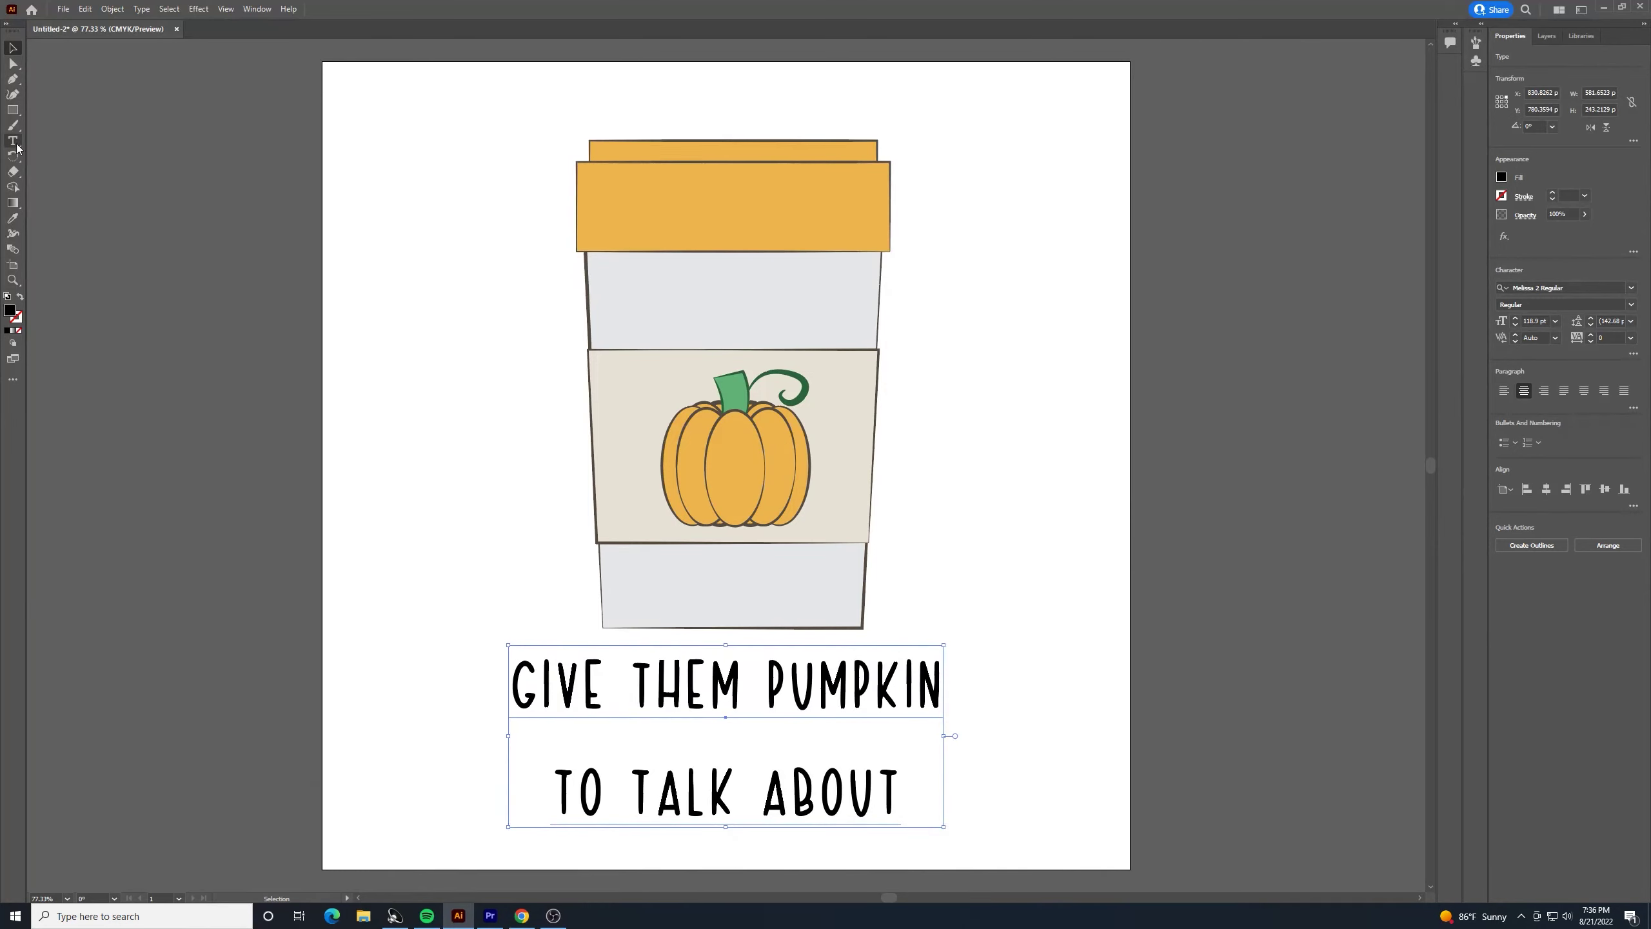
left_click(881, 788)
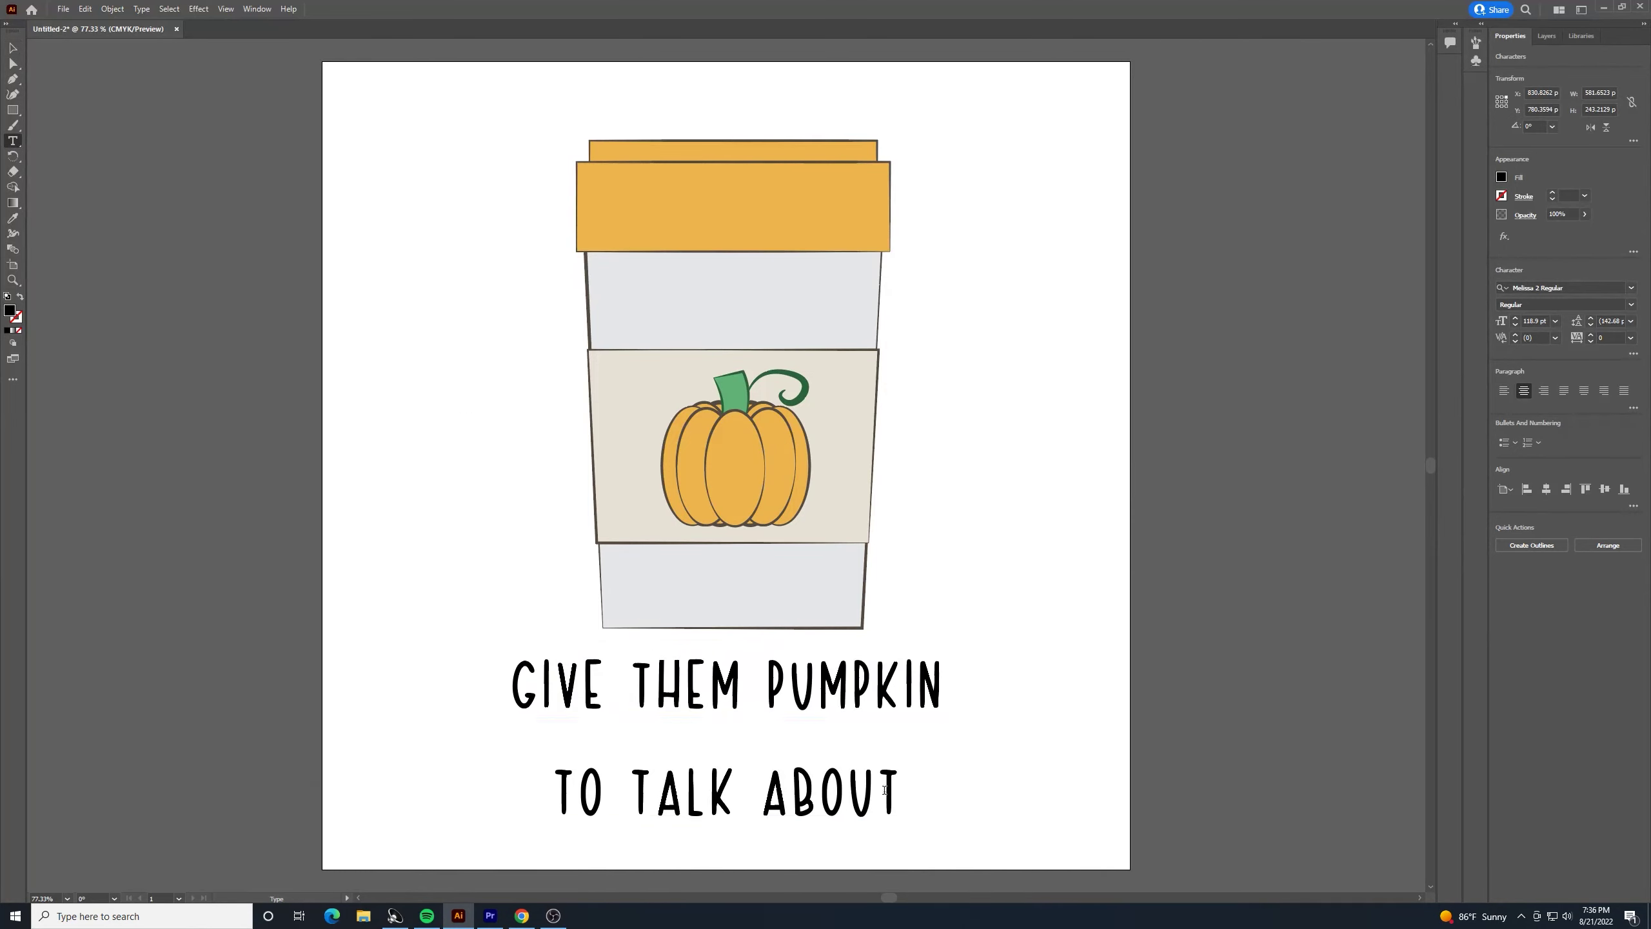
key("ctrl+a")
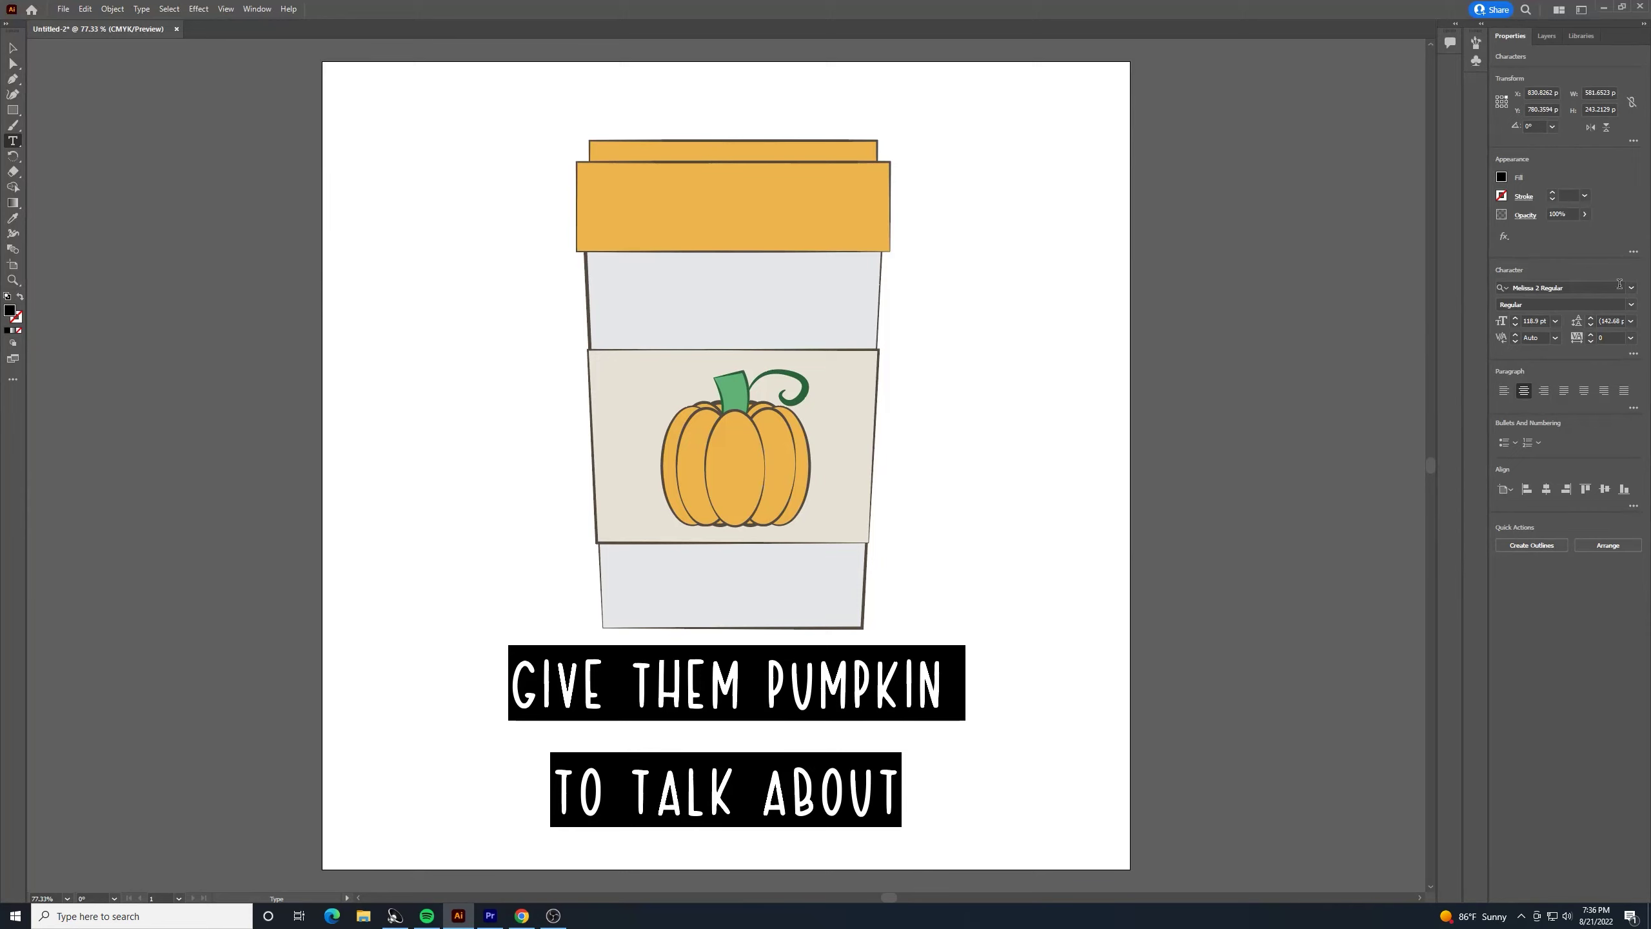
left_click(1590, 329)
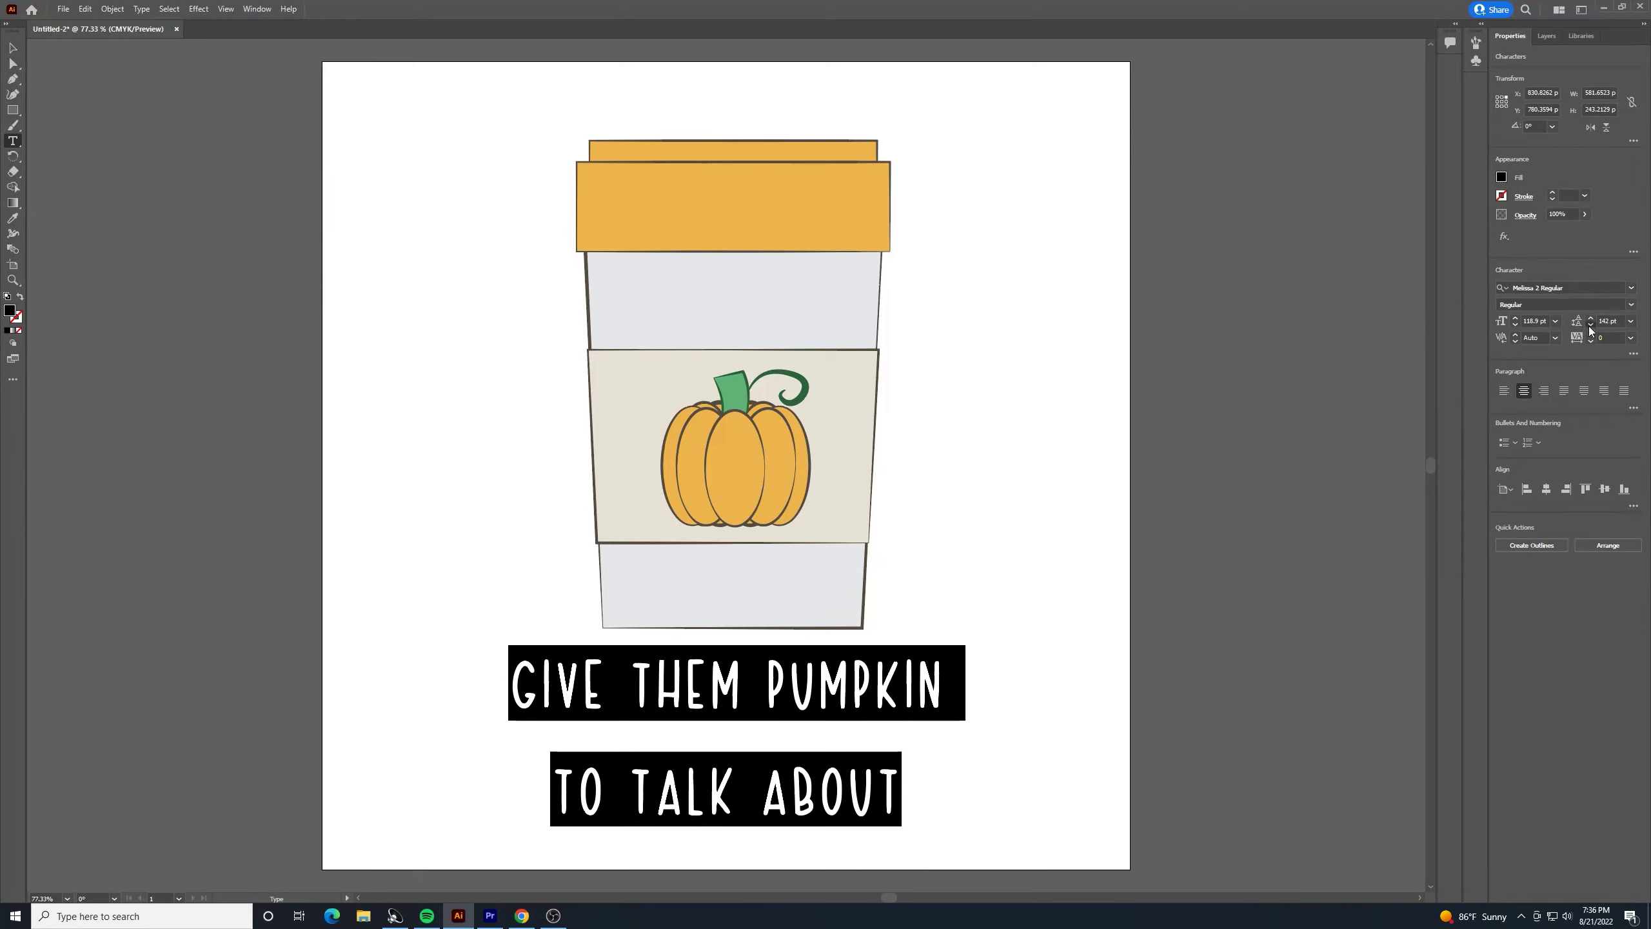
left_click(1590, 328)
left_click(1590, 329)
left_click(1590, 329)
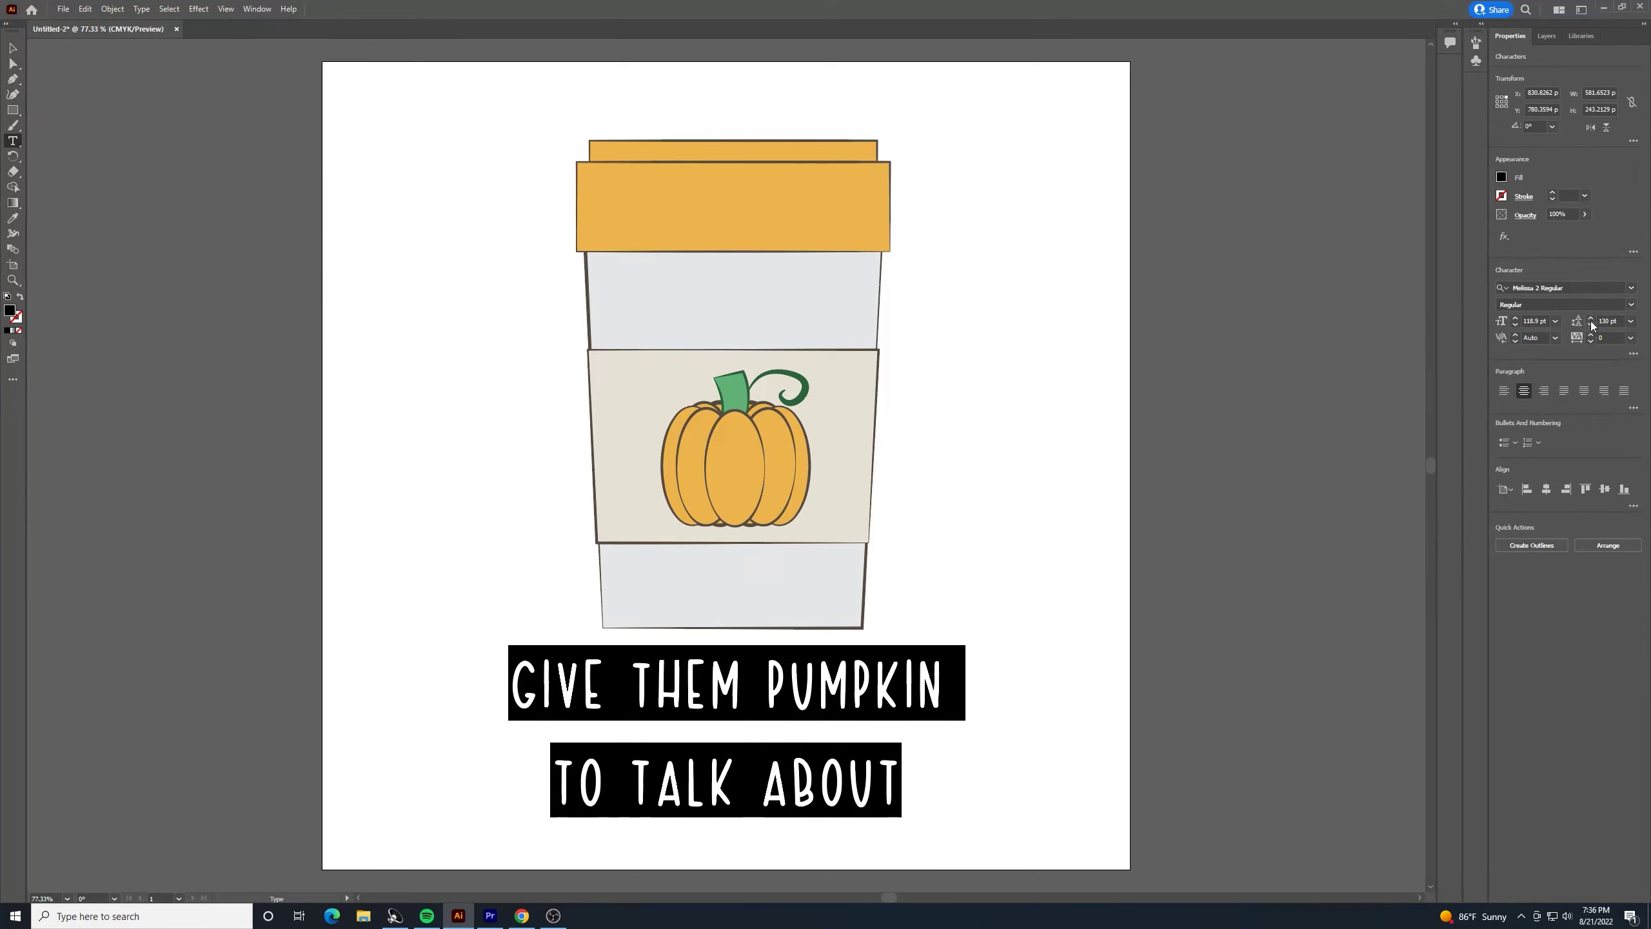
left_click(1591, 323)
left_click(1590, 325)
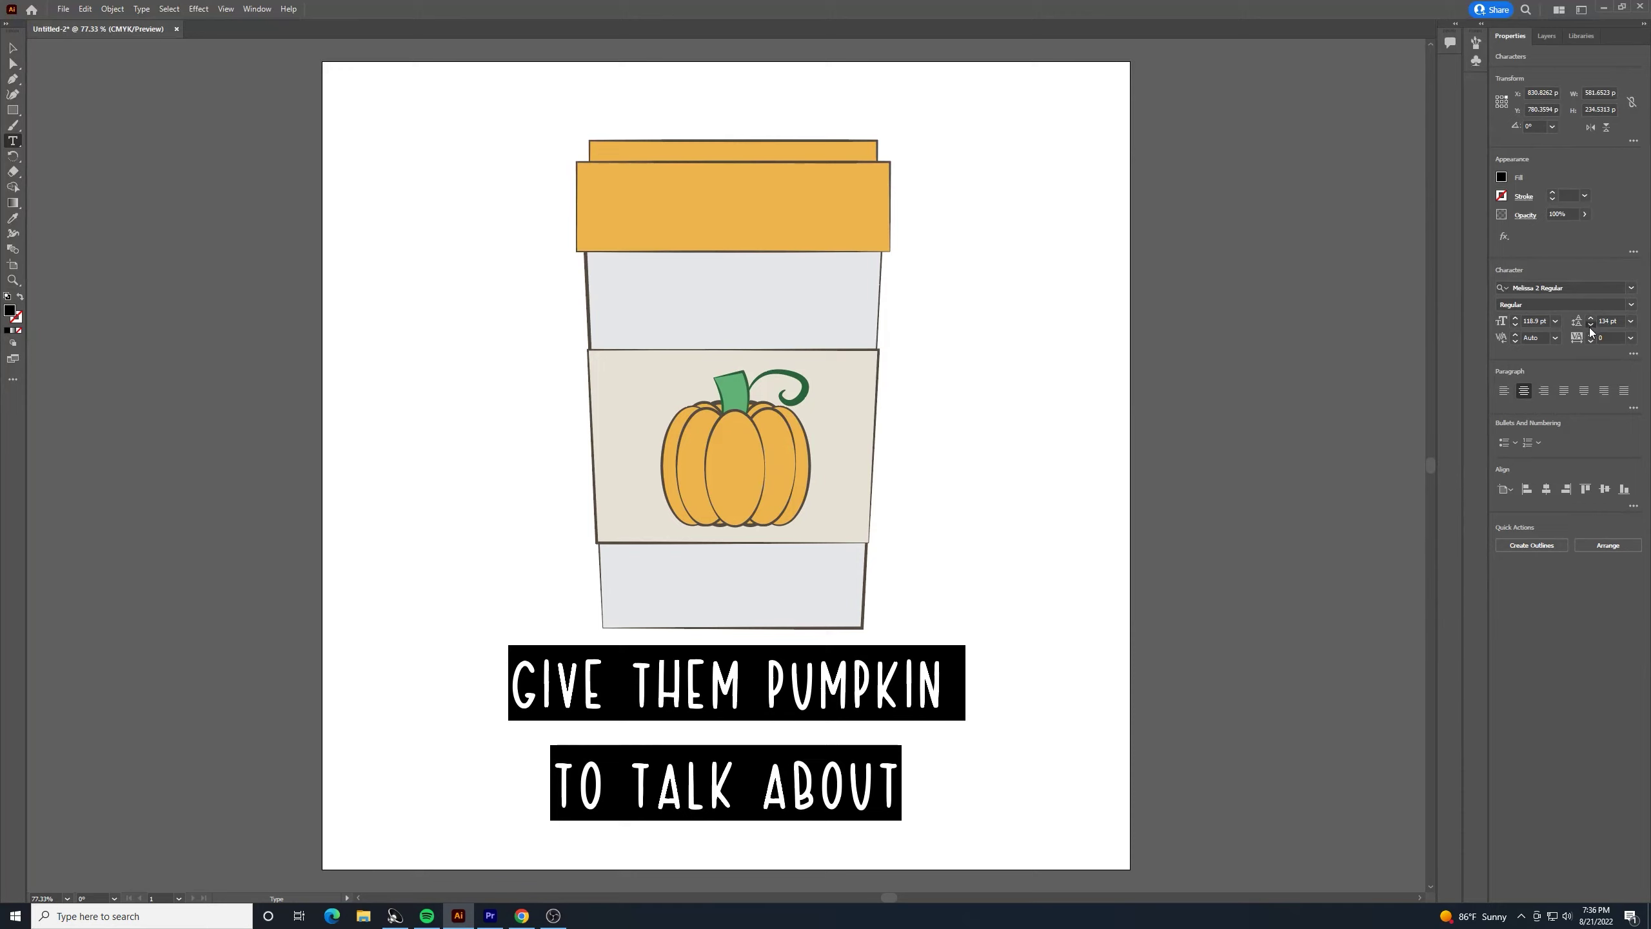
Tighten the line spacing of both caption lines further by setting the leading to 100 pt
left_click(1590, 329)
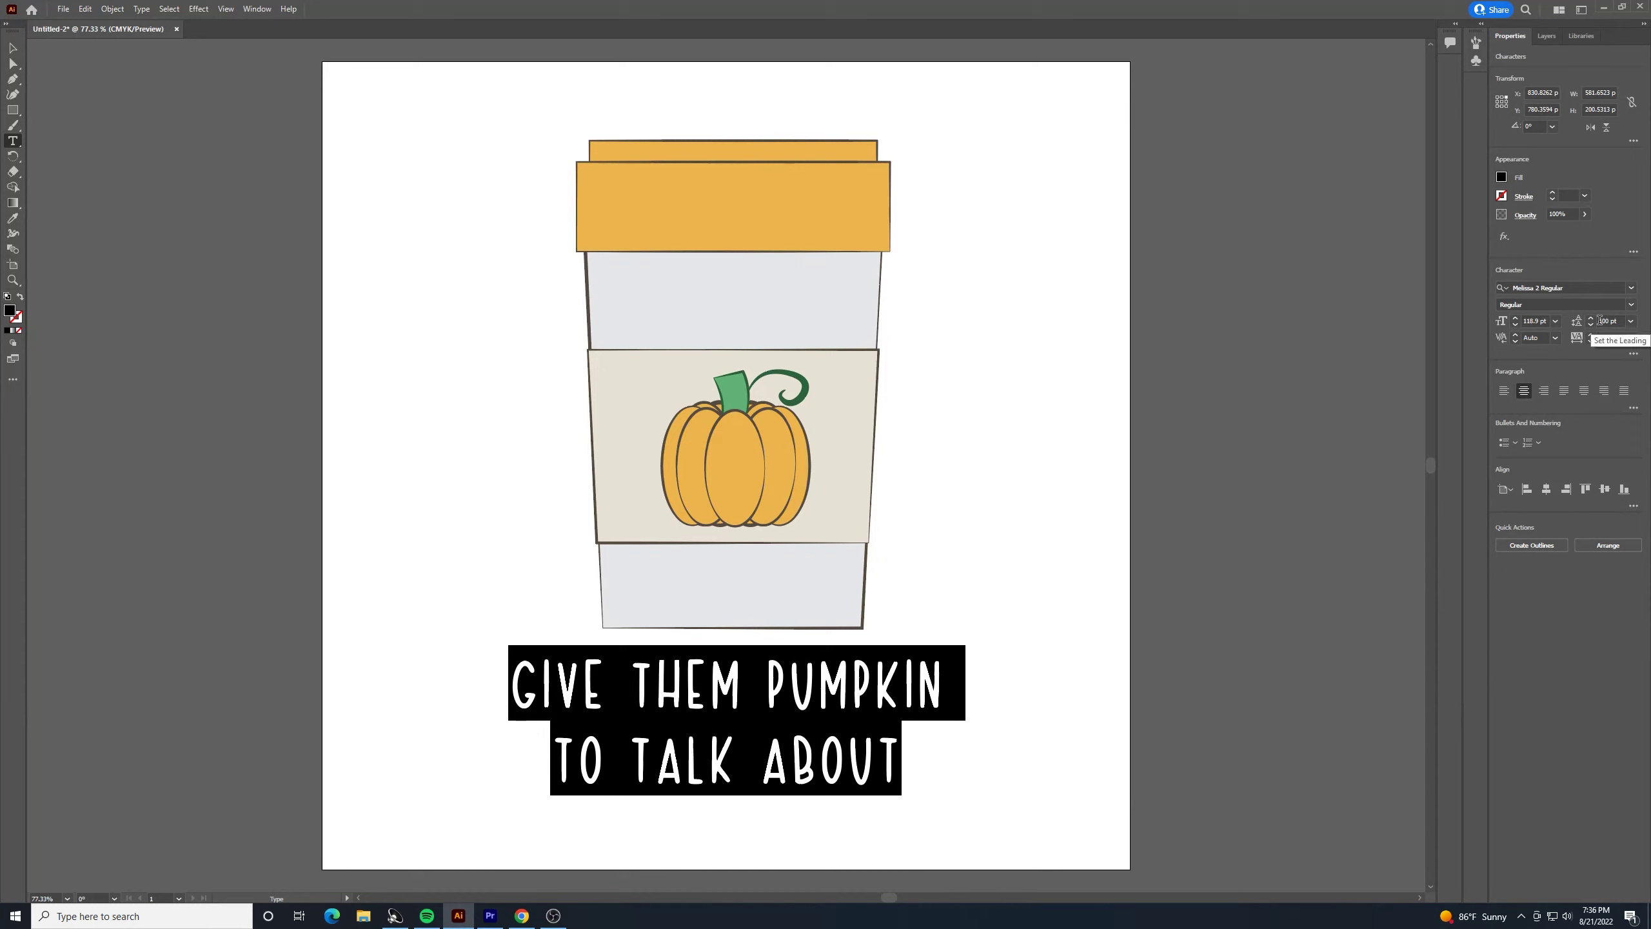
key("Escape")
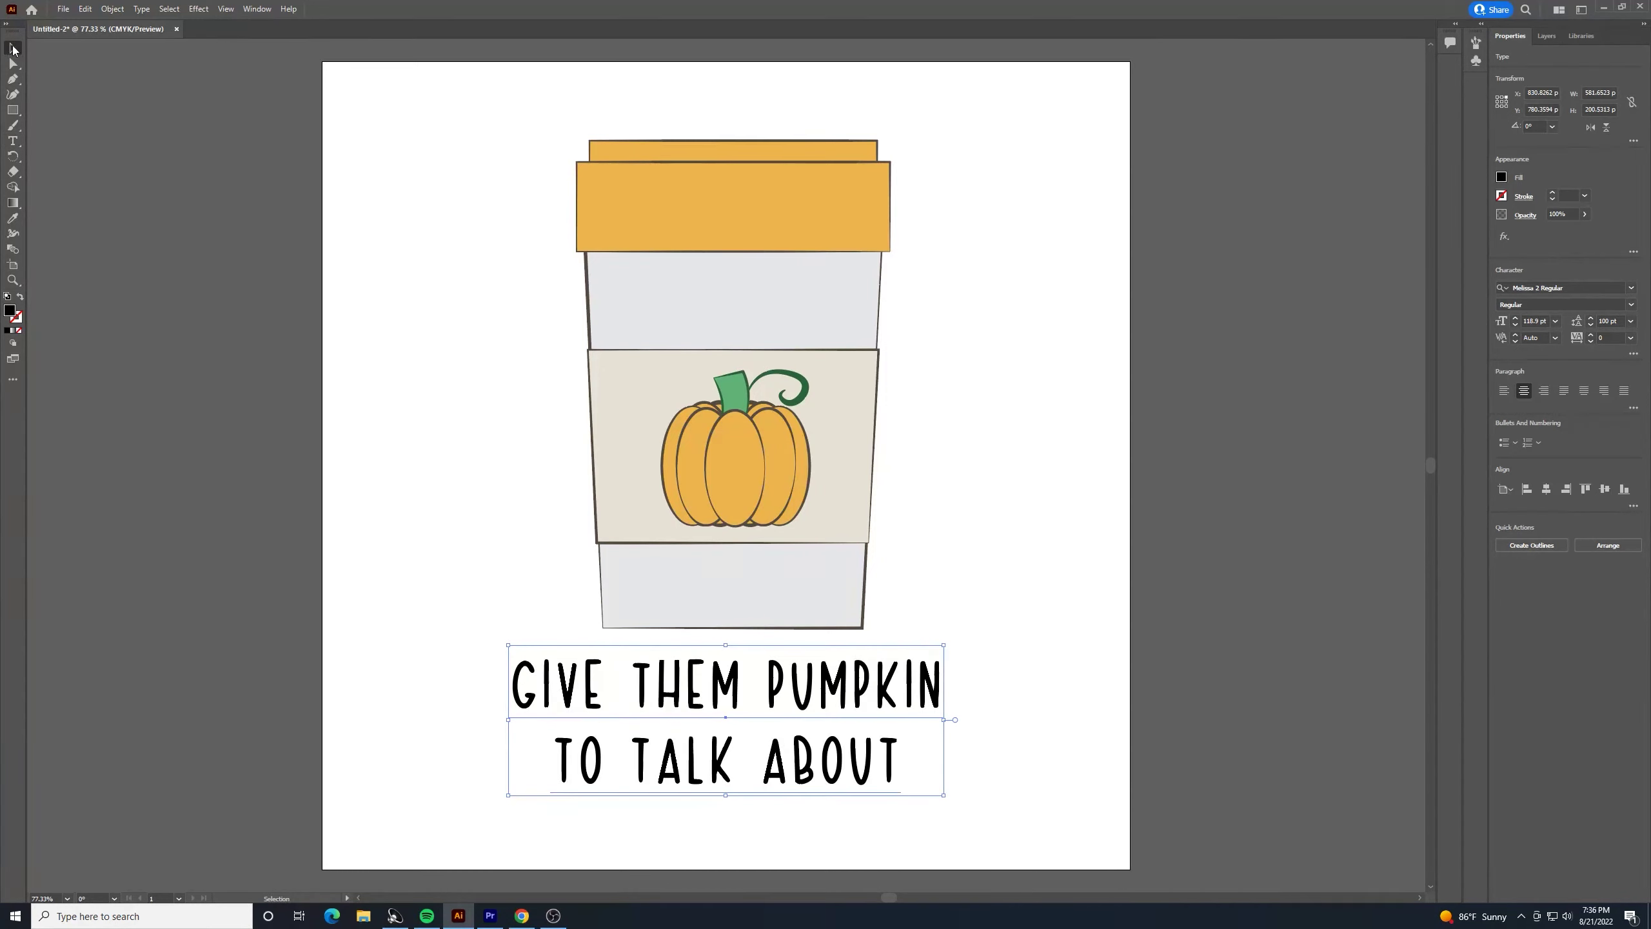
left_click(1017, 614)
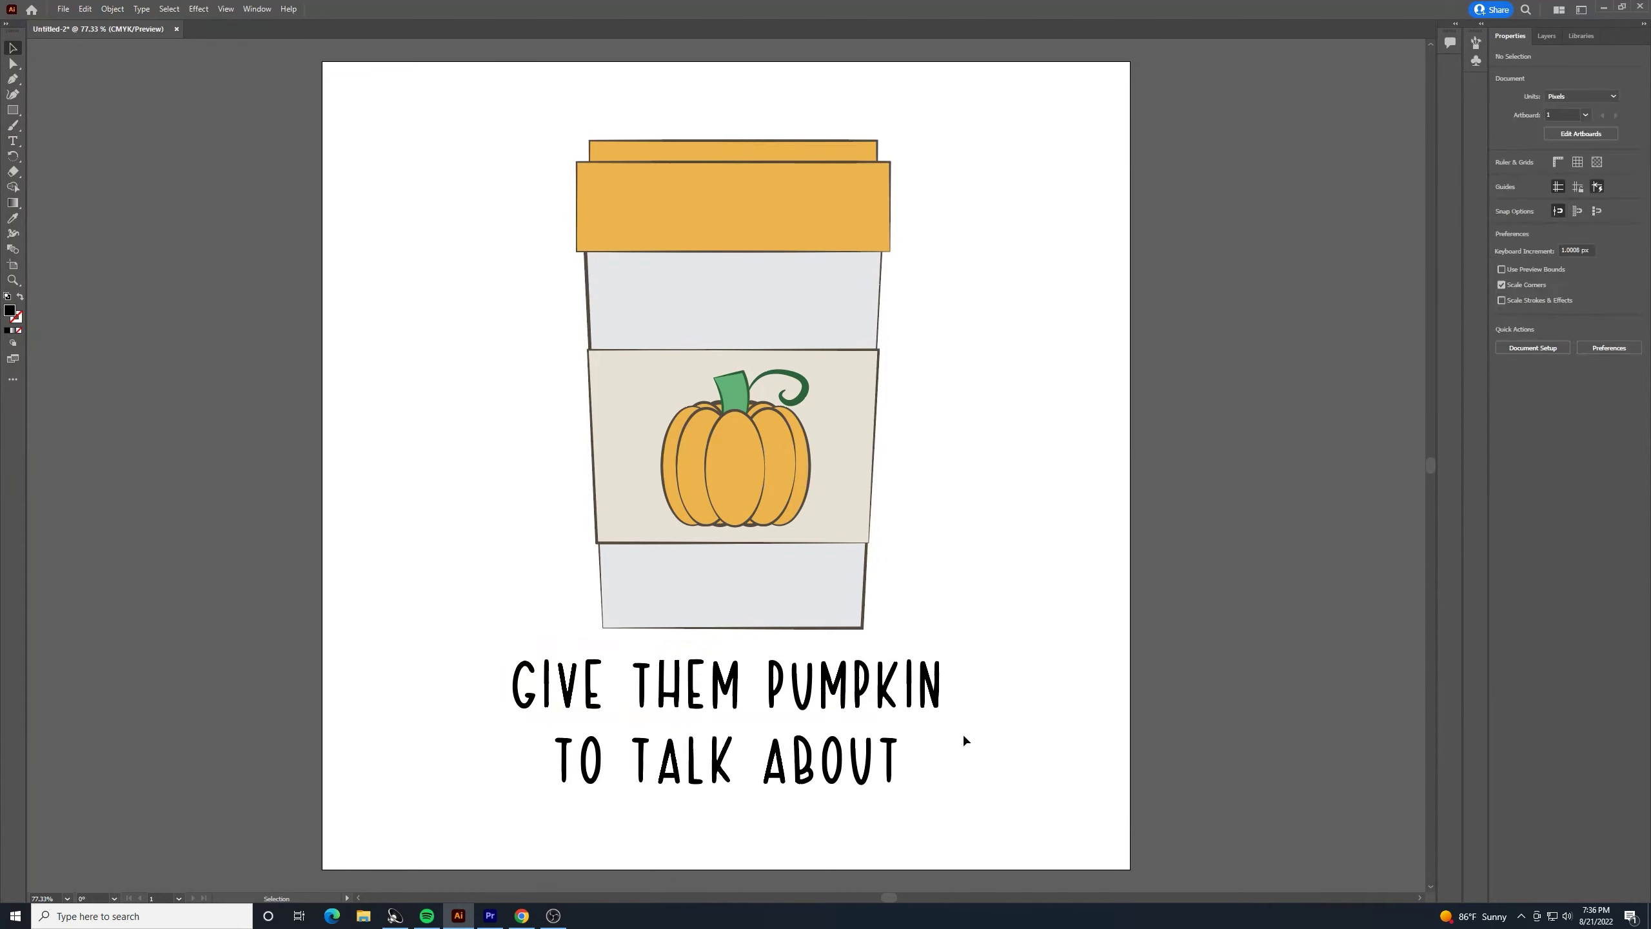
Enlarge the cup sleeve and its pumpkin together proportionally to about 400 px wide, keeping them centered on the cup
left_click(838, 410)
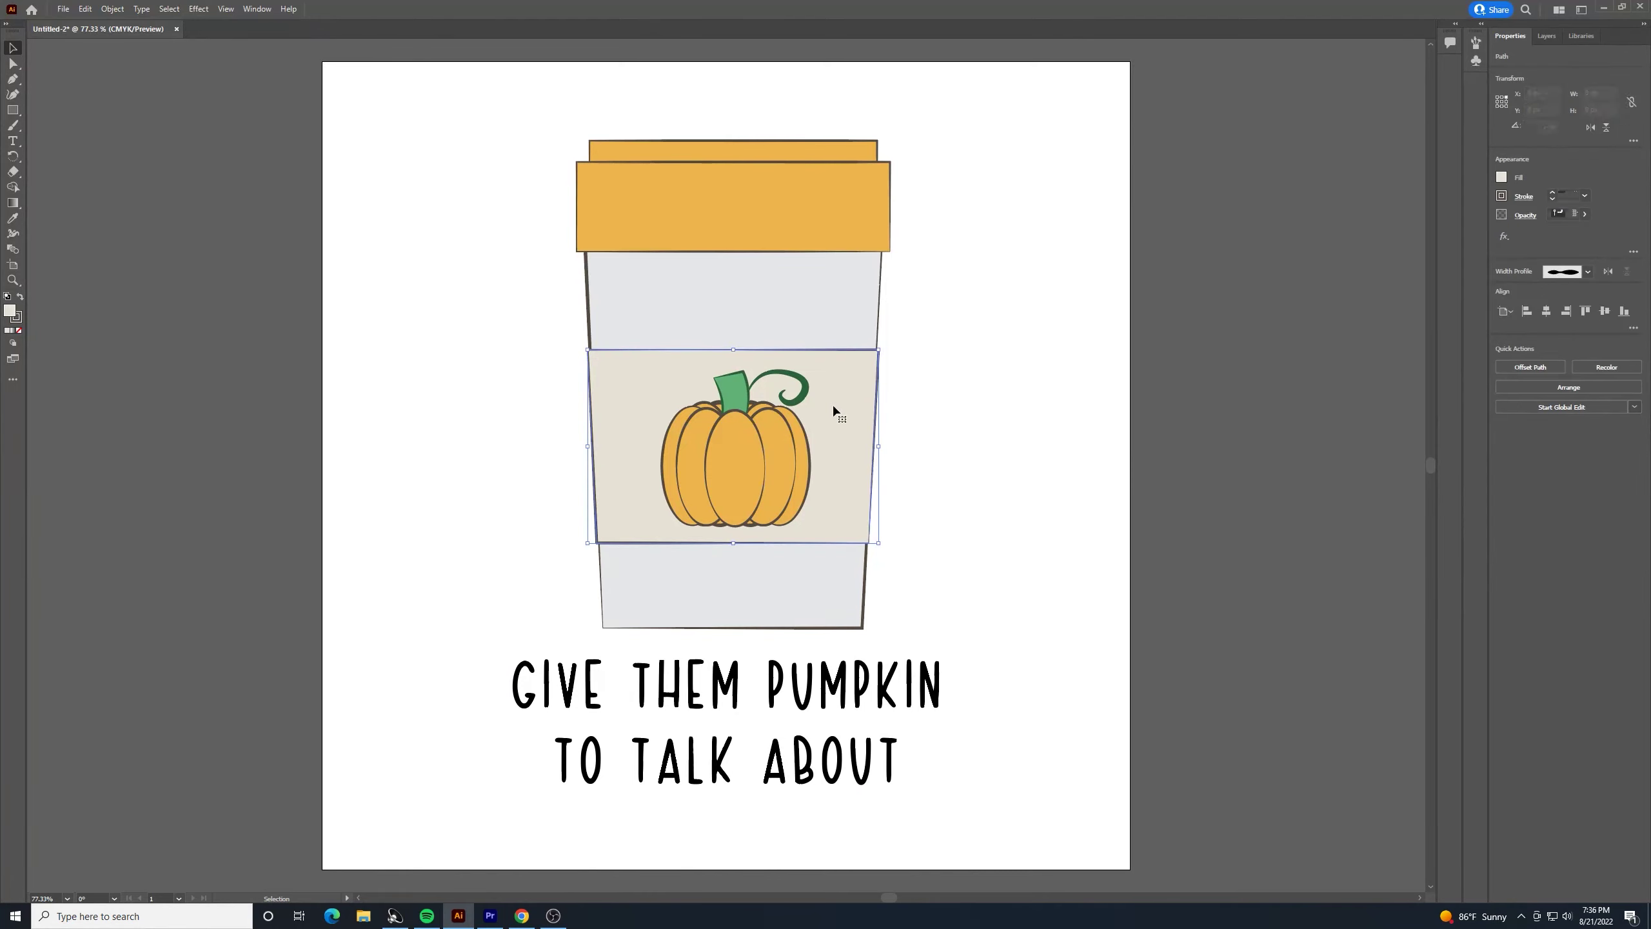
left_click(779, 445, "shift")
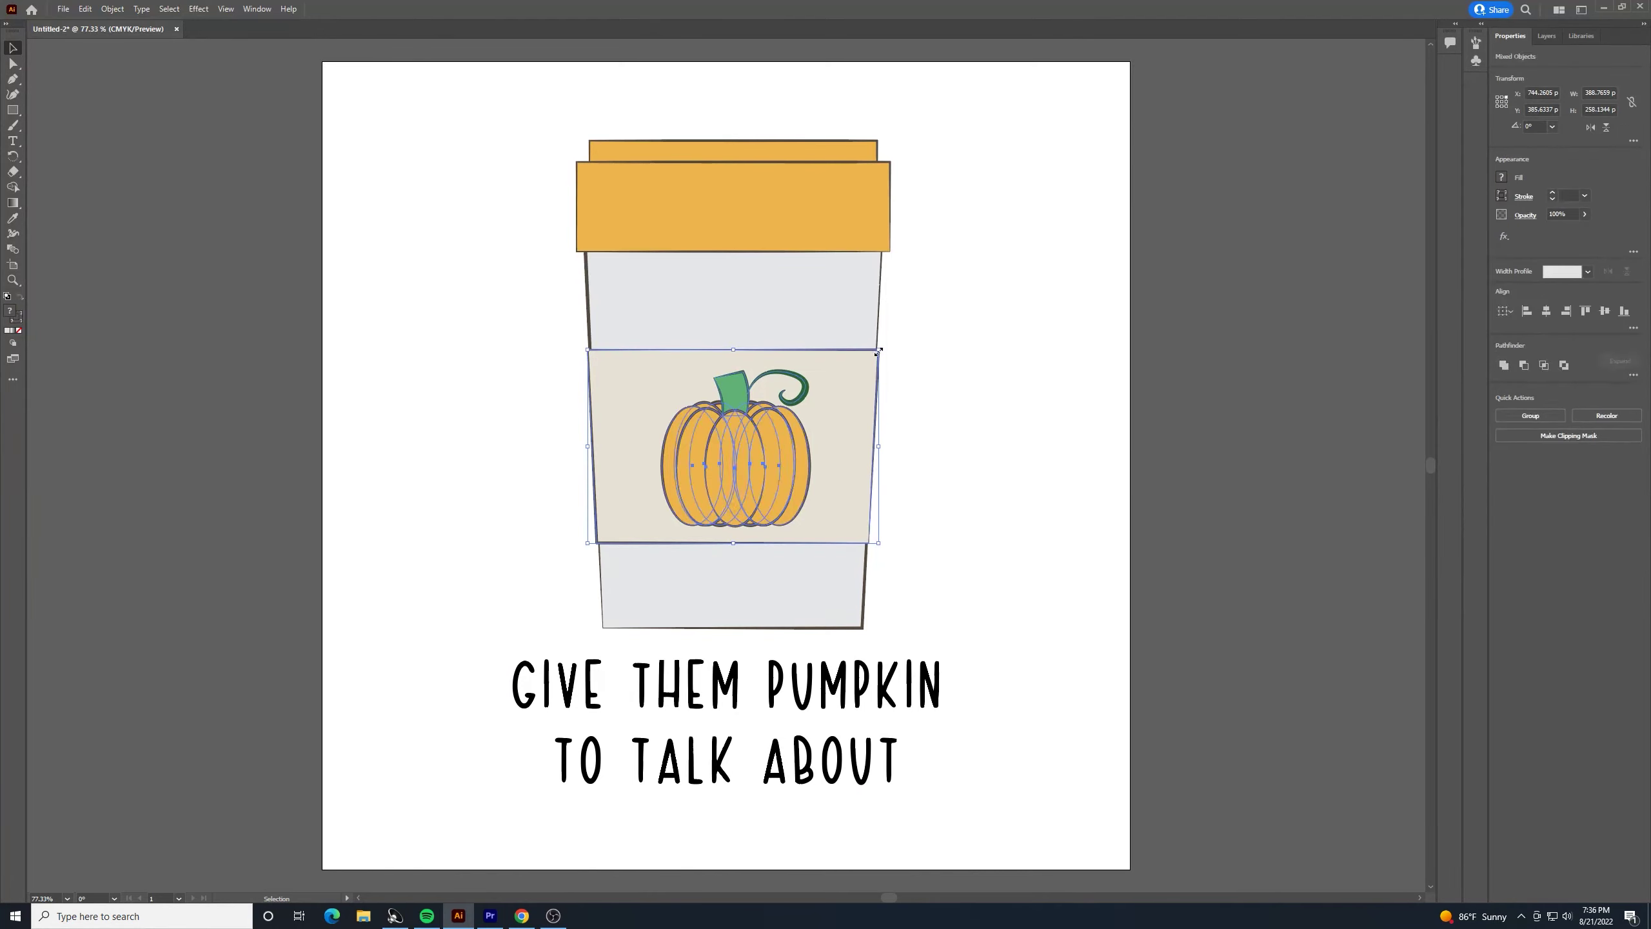
left_click_drag(882, 348, 950, 354)
key("Right")
key("Right")
key("Right")
key("Right")
key("Right")
key("Right")
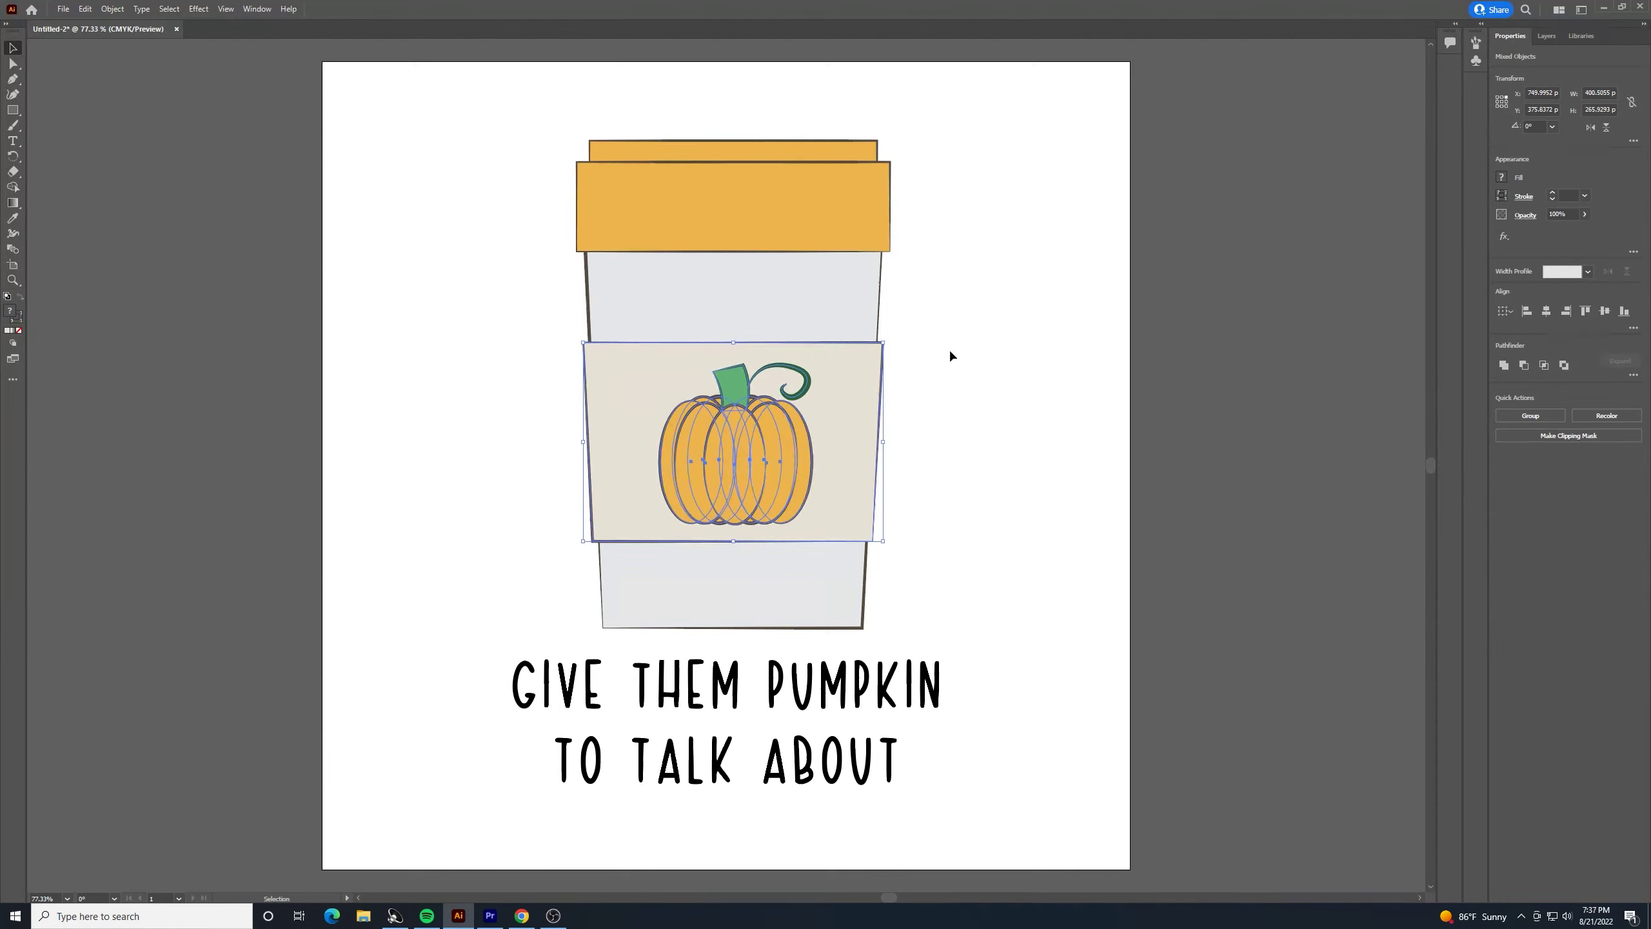
left_click(1014, 393)
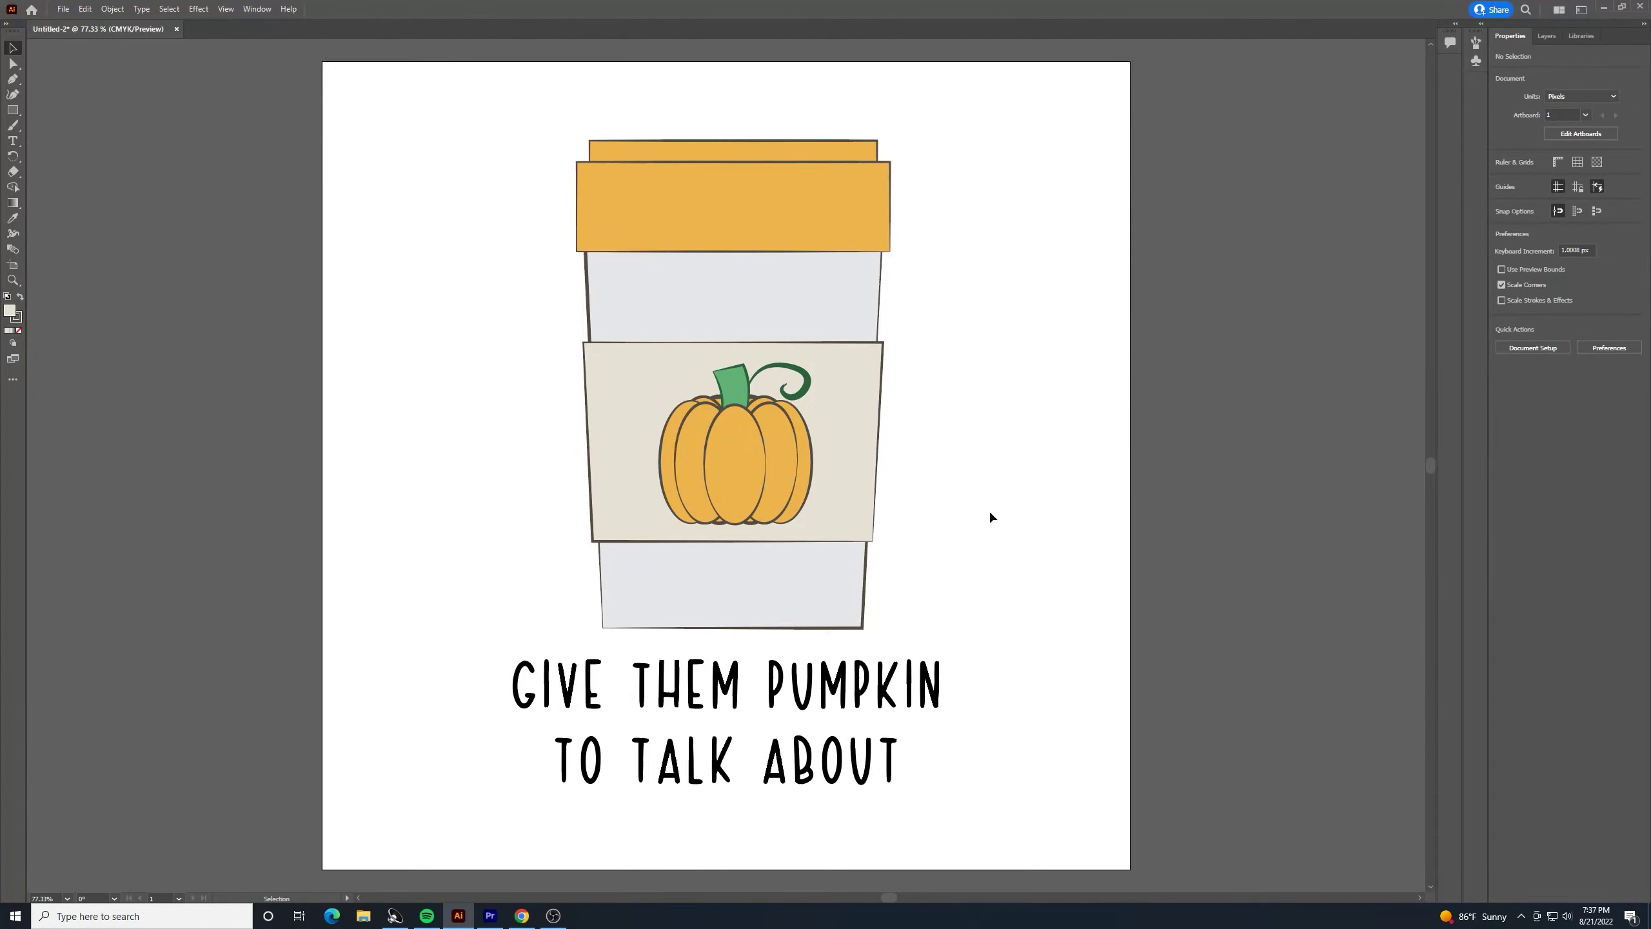
Activate the Type tool and place the text cursor in the caption where its two lines meet
left_click(866, 677)
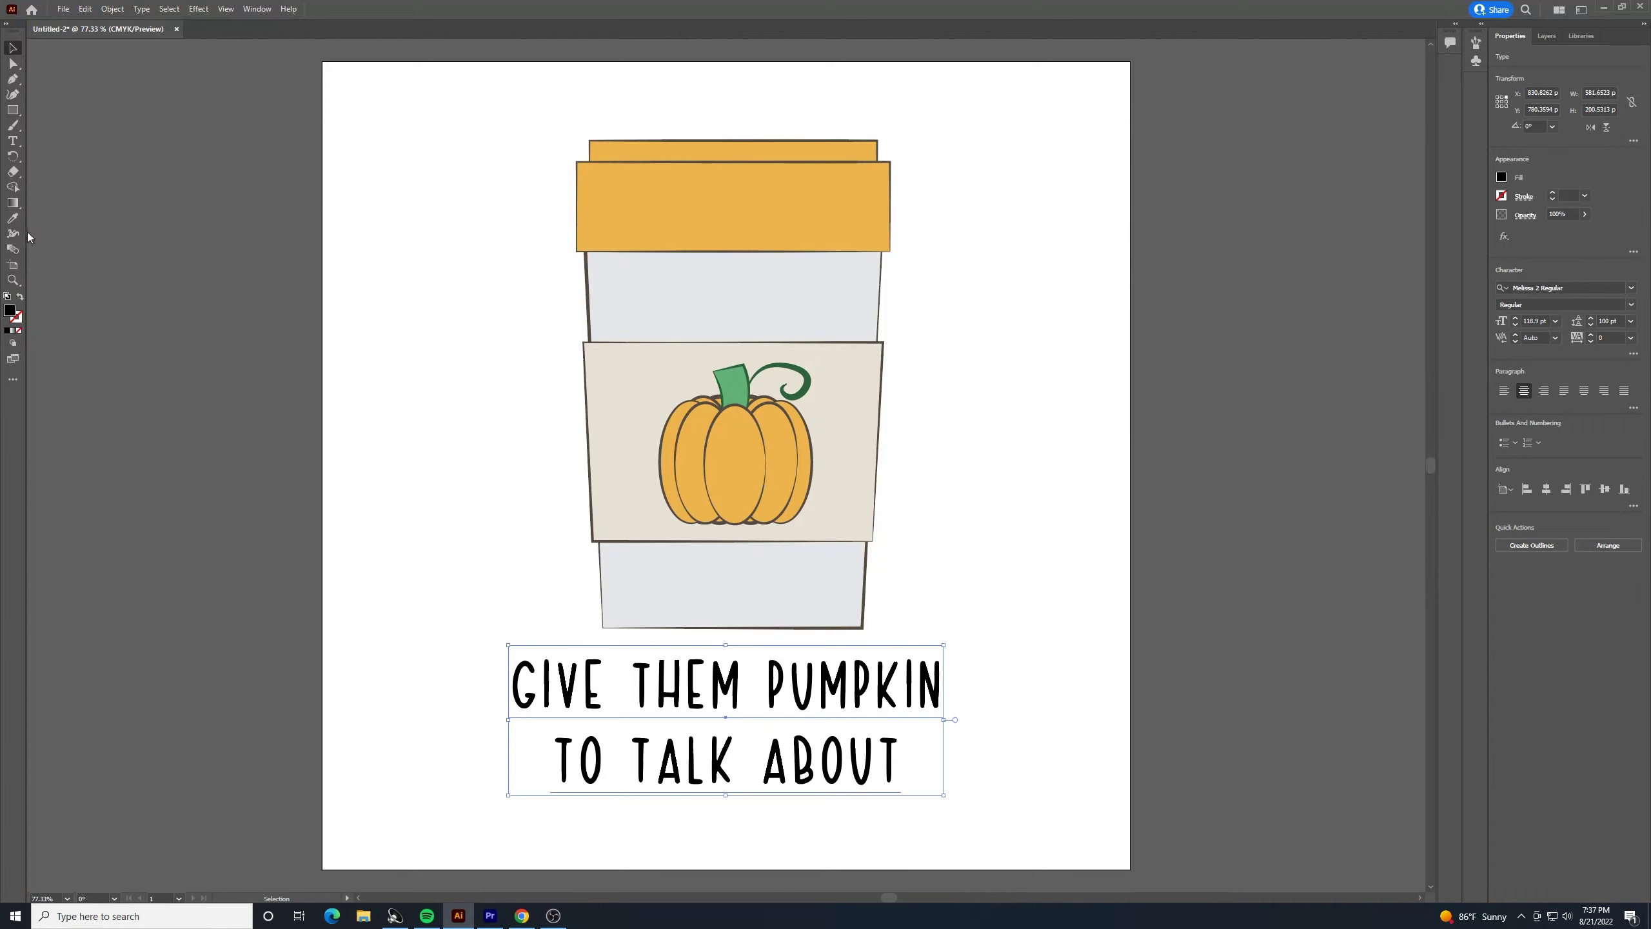
left_click(13, 141)
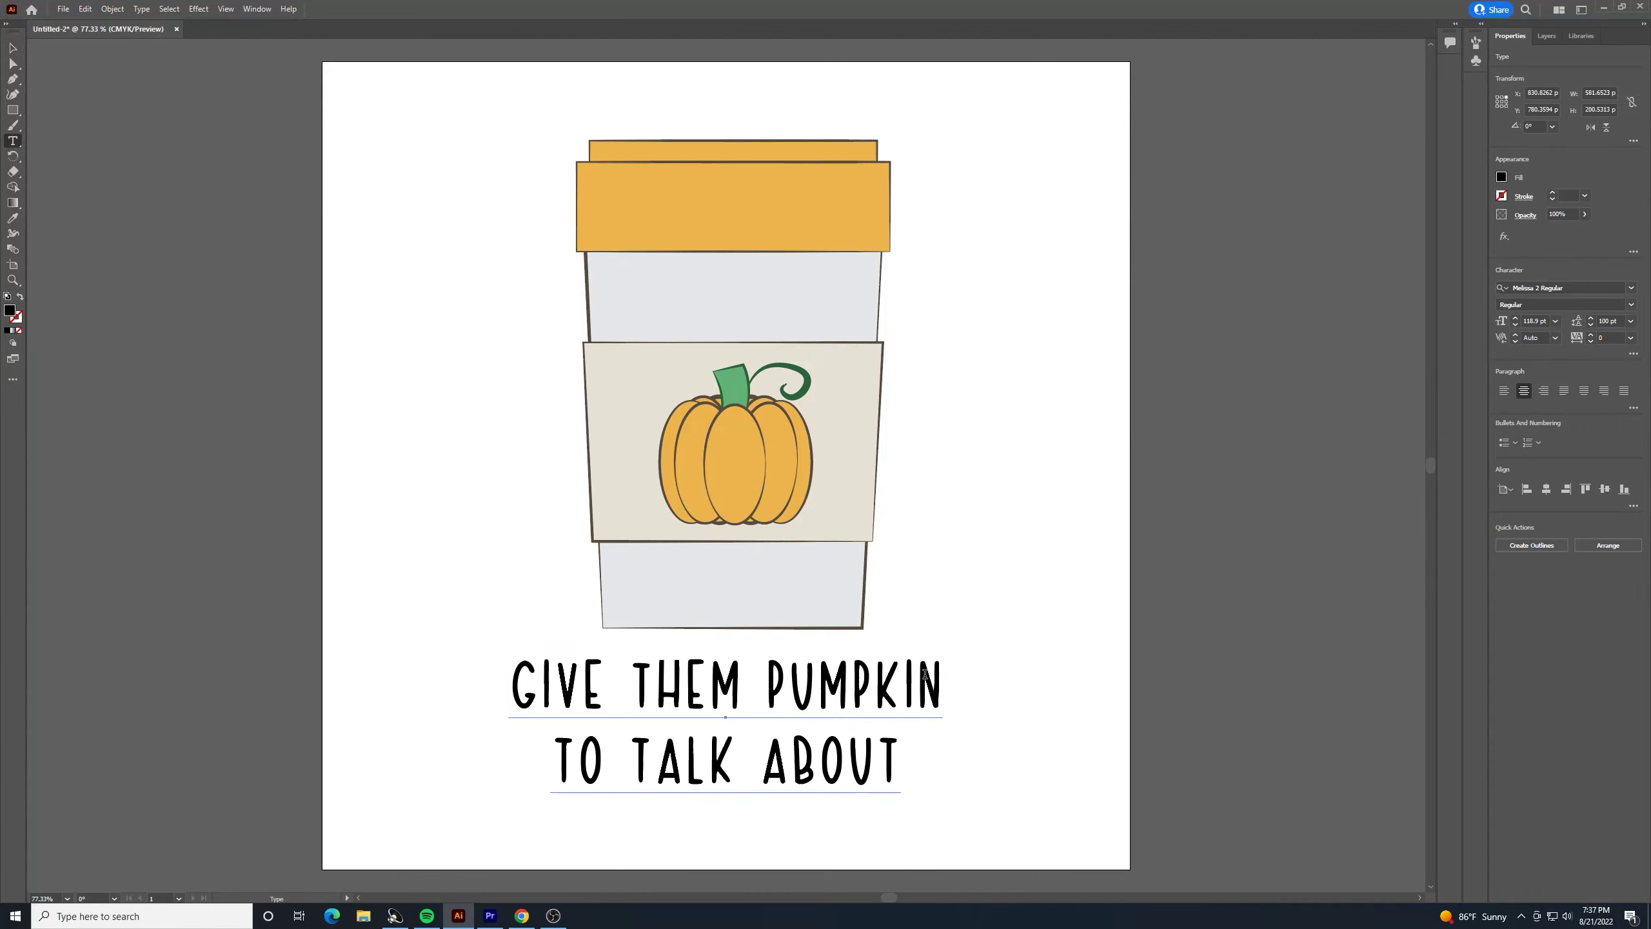
left_click(946, 682)
key("Right")
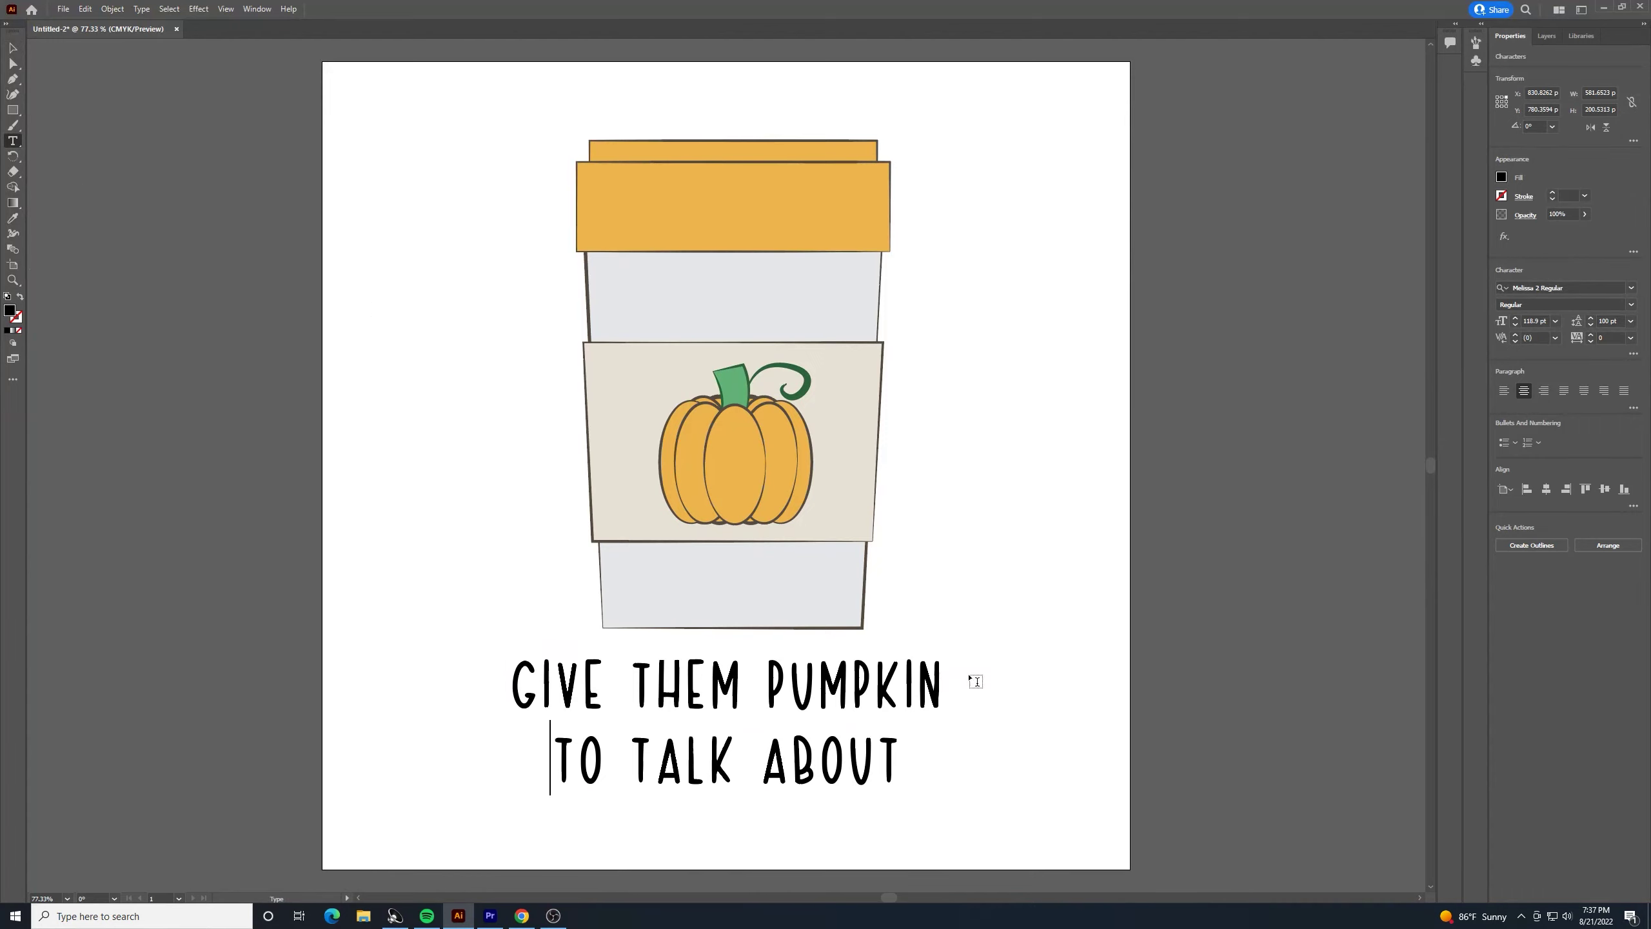
key("Right")
key("Left")
key("Right")
key("Left")
key("Left")
key("Right")
key("Right")
key("Right")
key("Right")
key("Right")
key("Right")
key("Right")
key("Right")
key("Right")
key("Right")
key("Right")
key("Right")
key("Right")
key("Left")
key("Left")
key("Left")
key("Left")
key("Left")
key("Left")
key("Left")
key("Left")
key("Left")
key("Left")
key("Left")
key("Left")
key("Left")
Recolor both lines of the caption with a dark brown fill matching the cup's outlines
left_click_drag(512, 688, 929, 767)
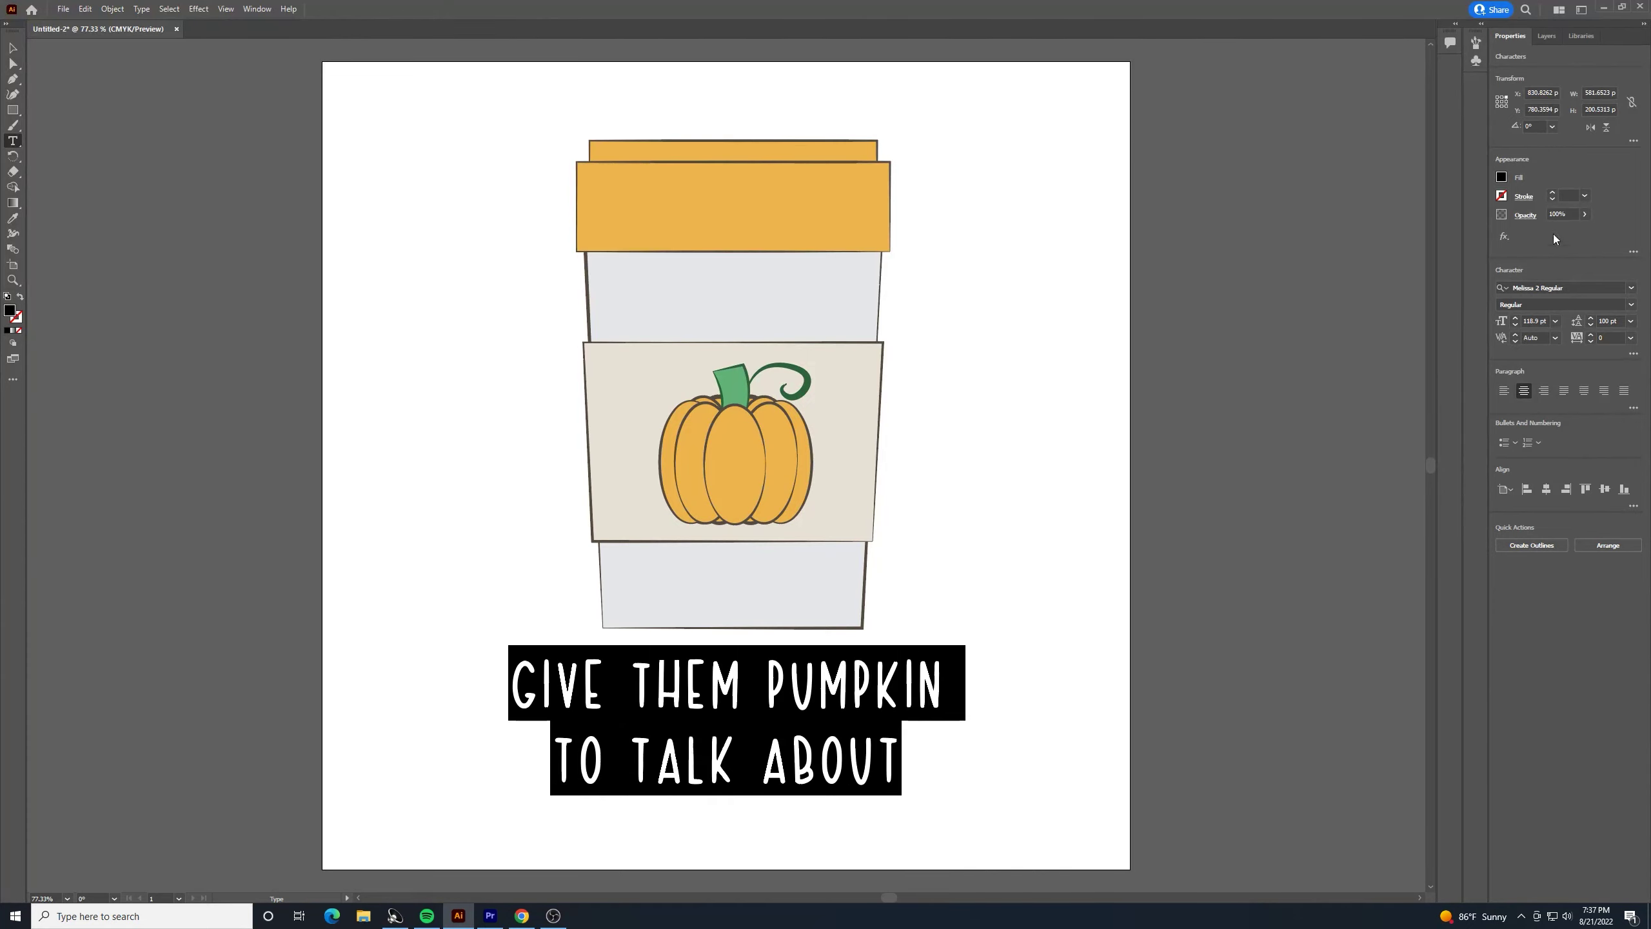
left_click(1501, 176)
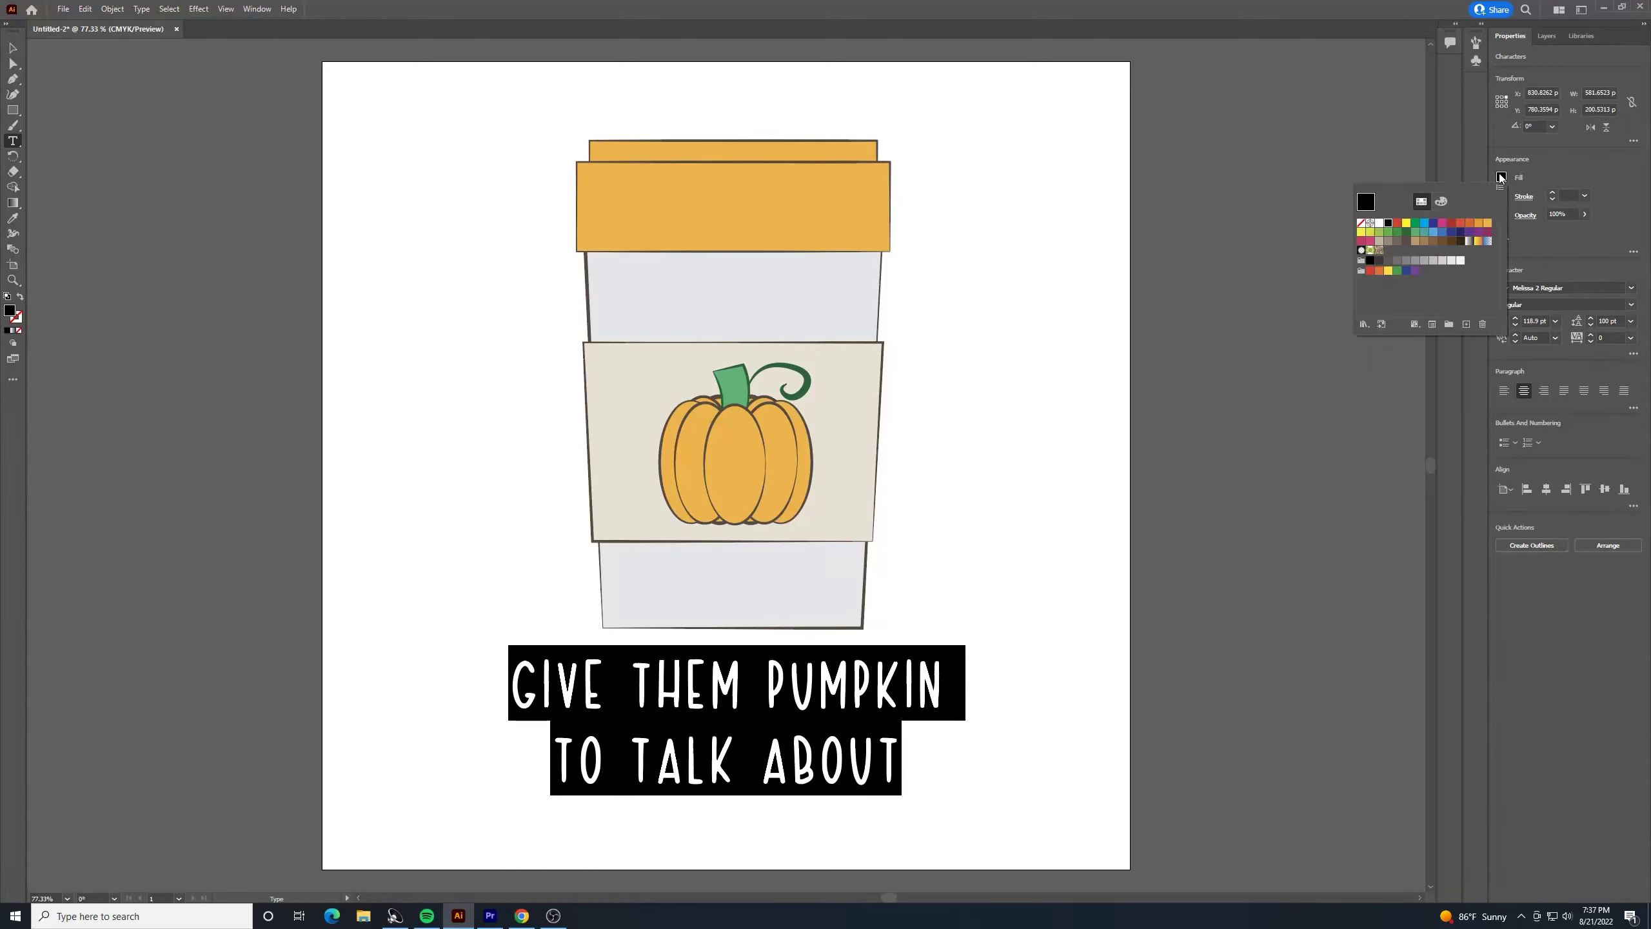
left_click(1406, 241)
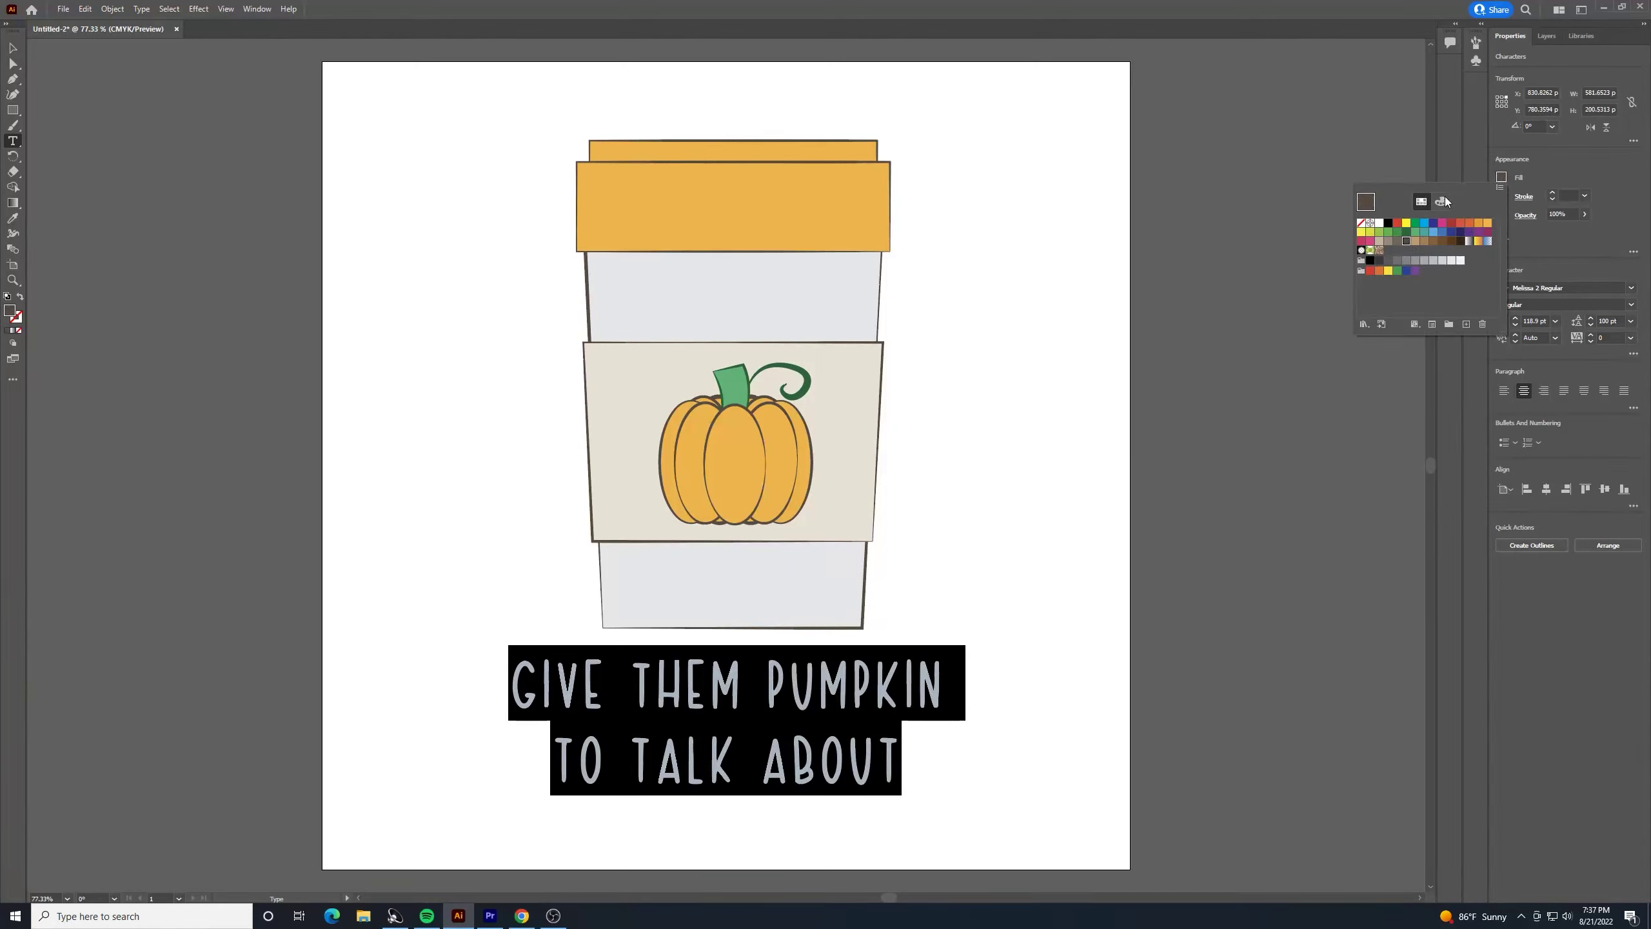
left_click(12, 50)
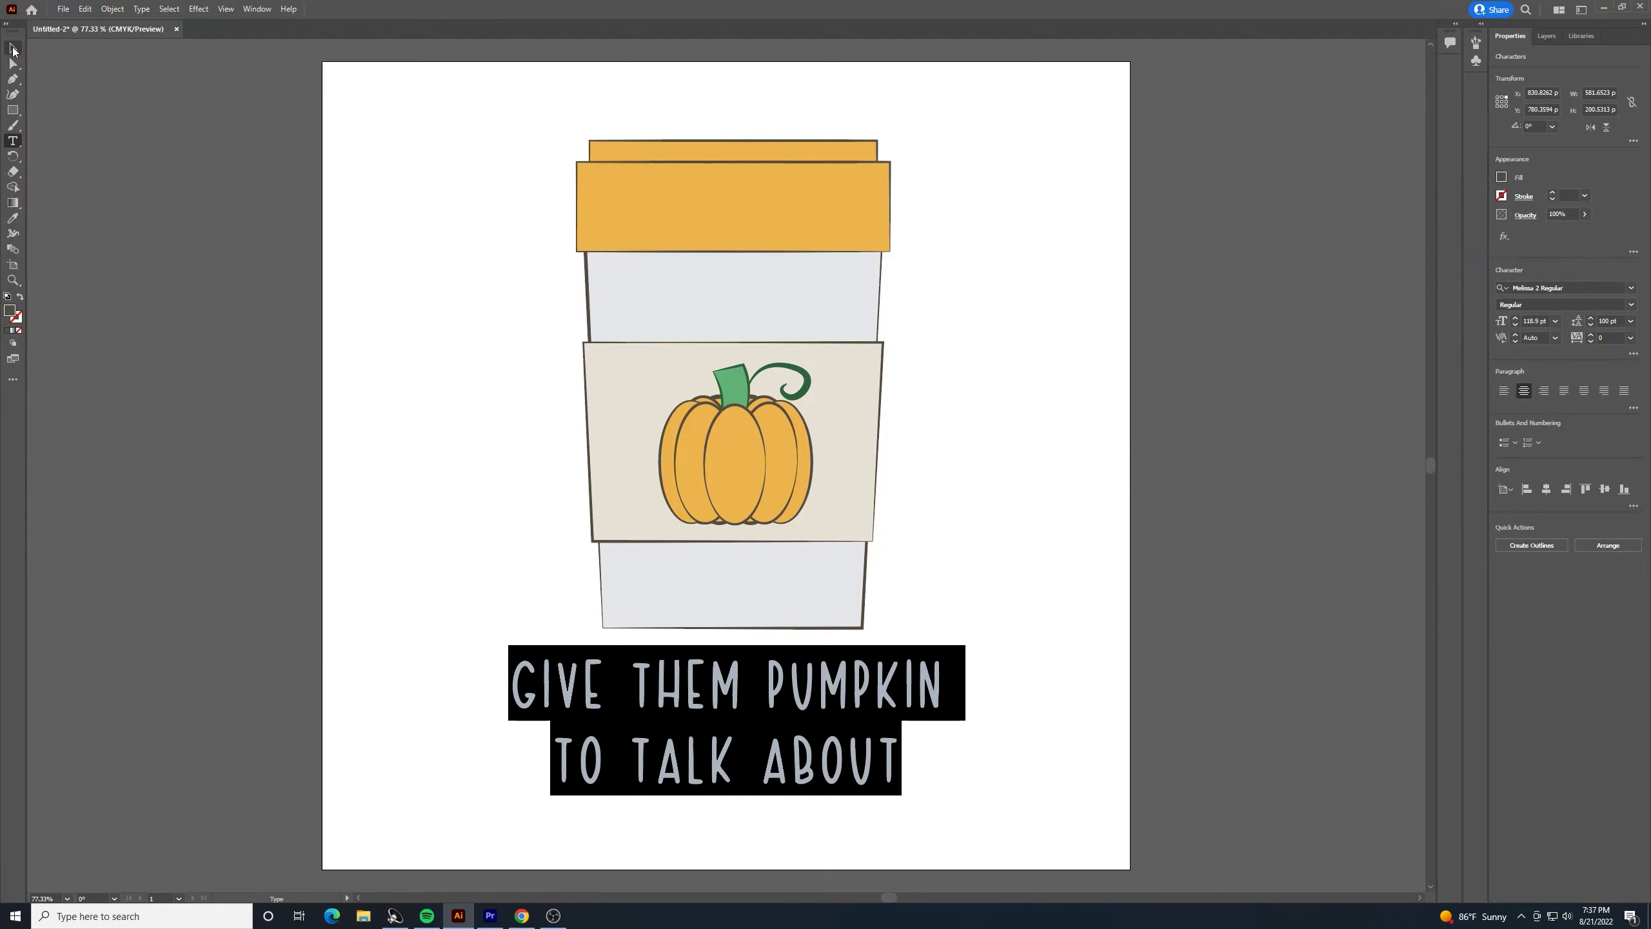
left_click(13, 50)
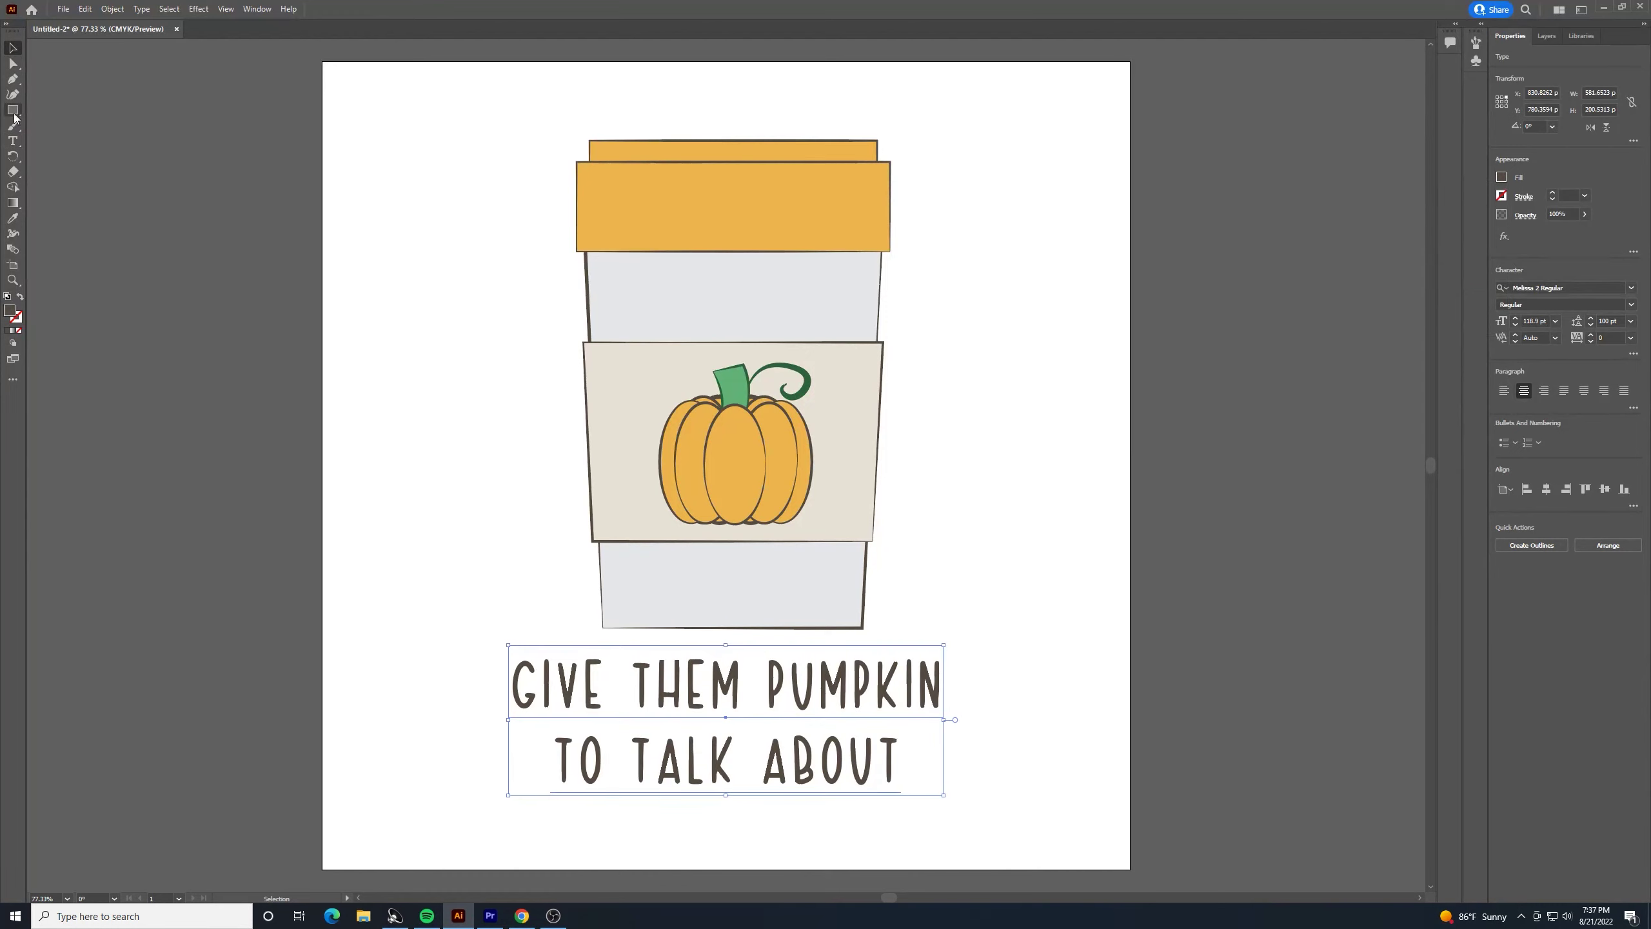
Fill only the word "PUMPKIN" in the caption with the light orange used on the pumpkin and lid
left_click(13, 140)
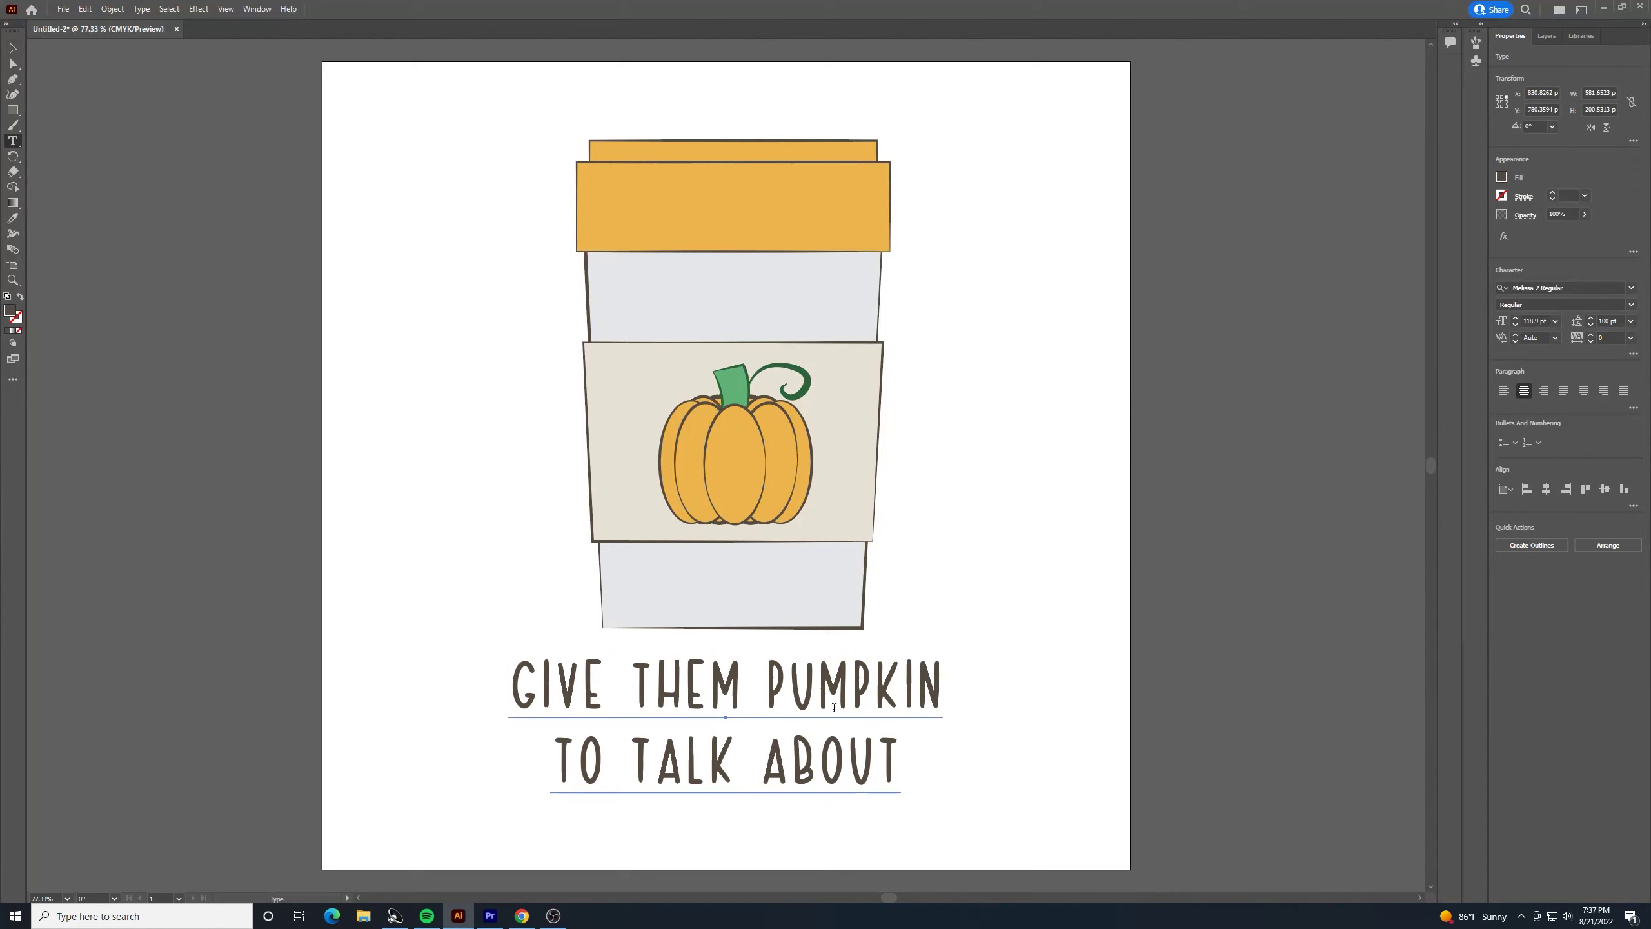
left_click_drag(762, 686, 962, 683)
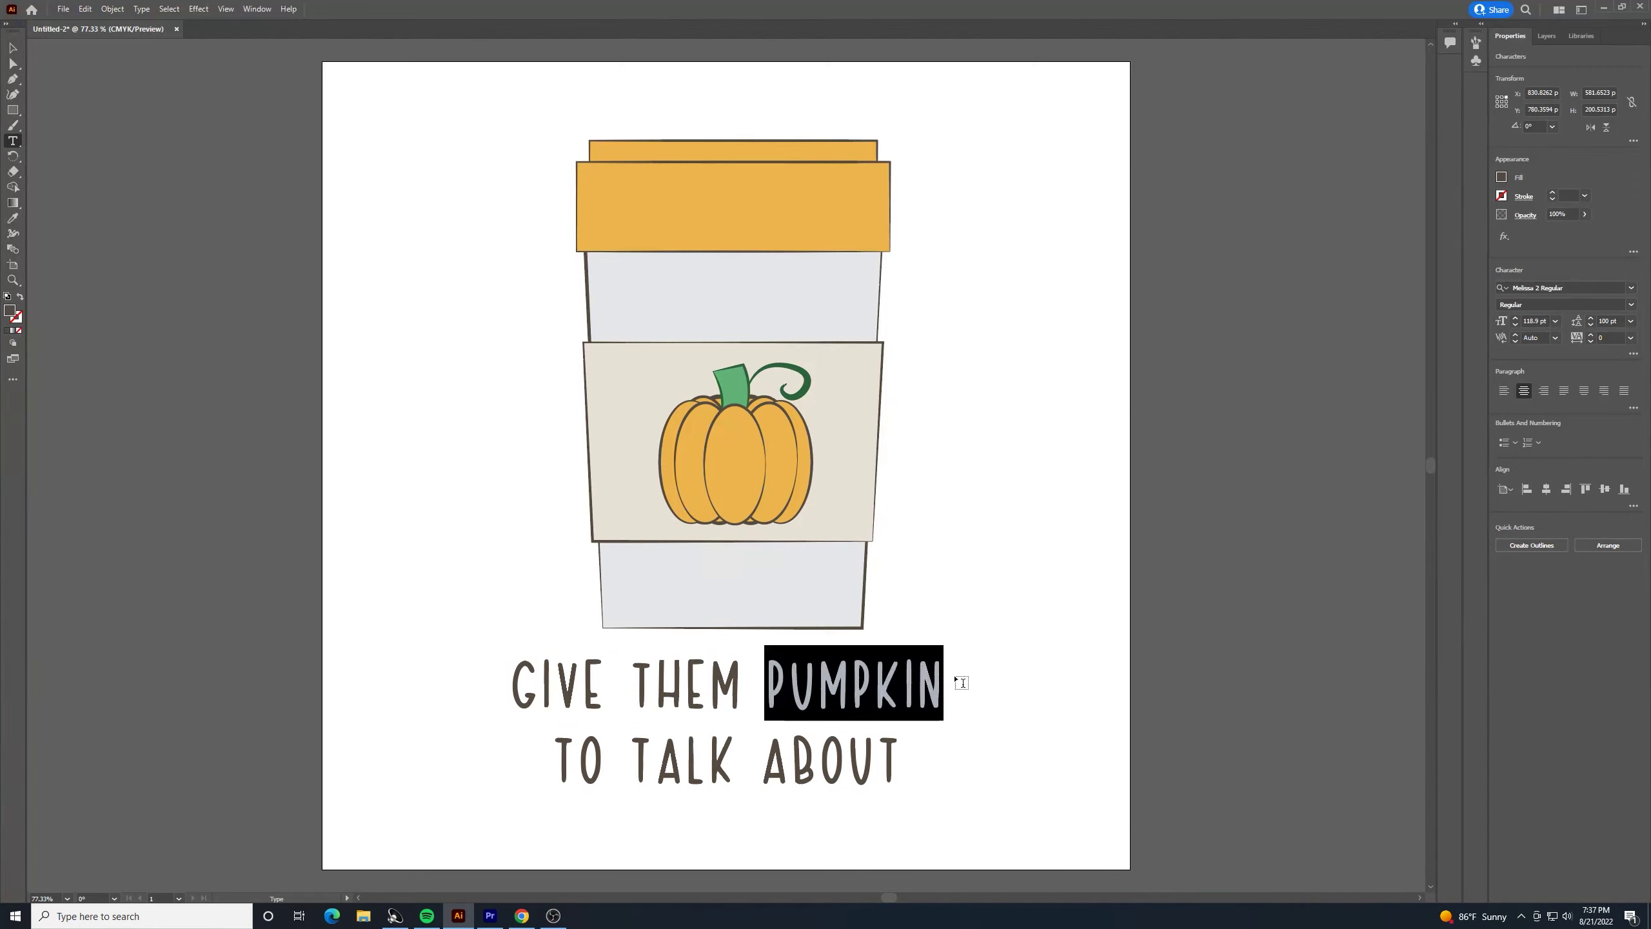
left_click(1501, 177)
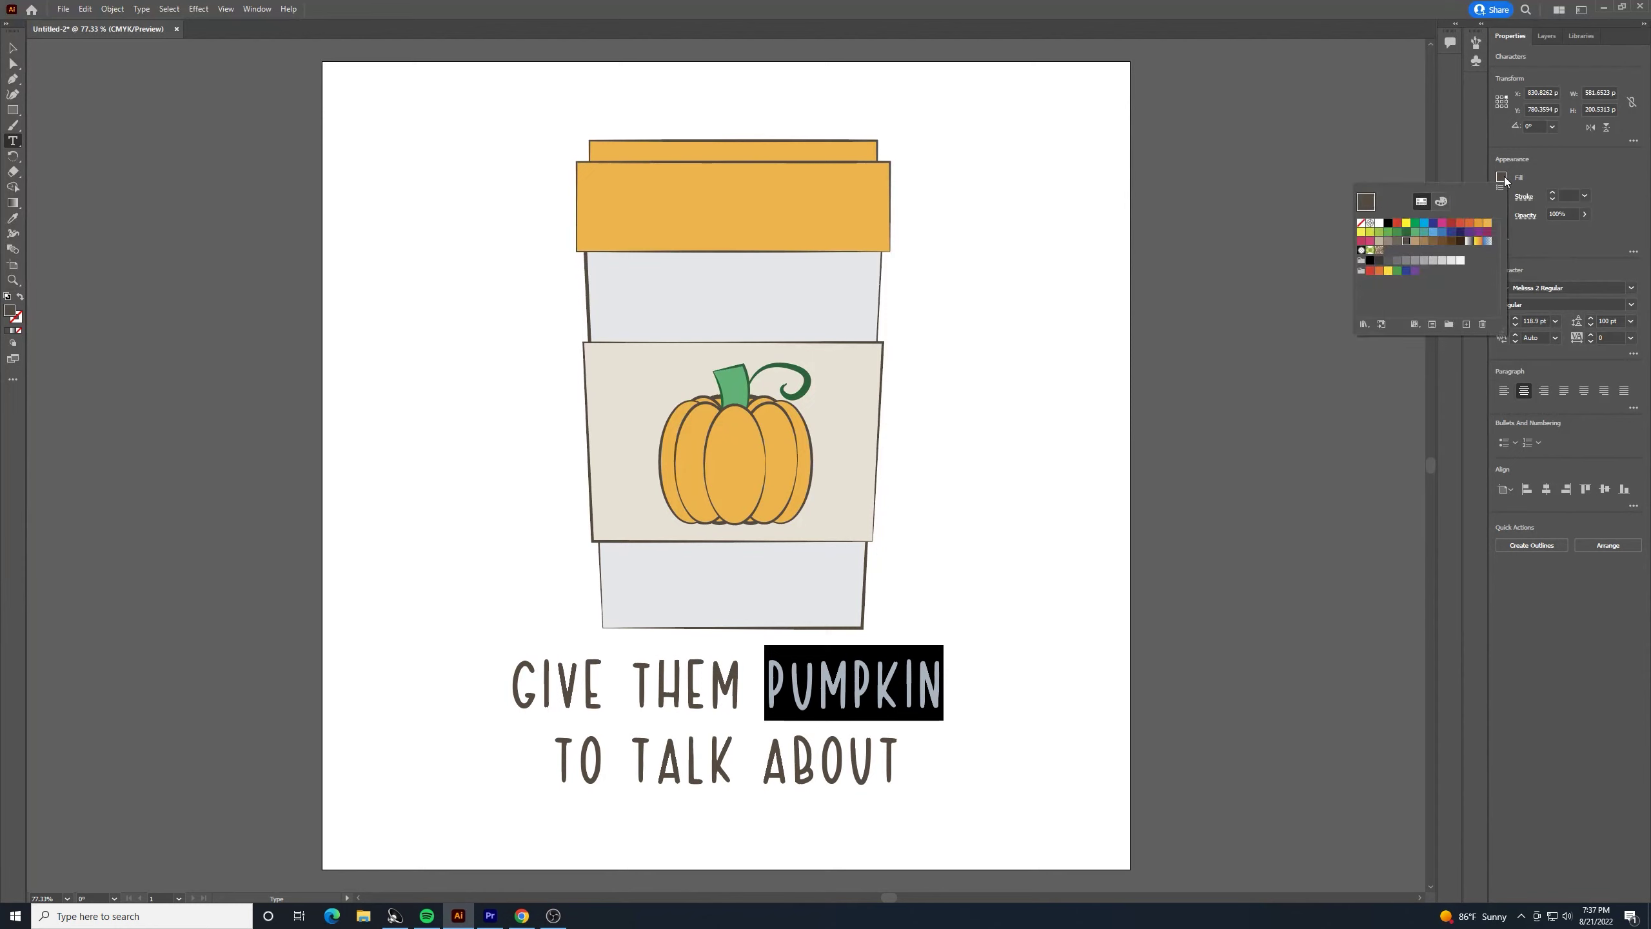
left_click(1487, 223)
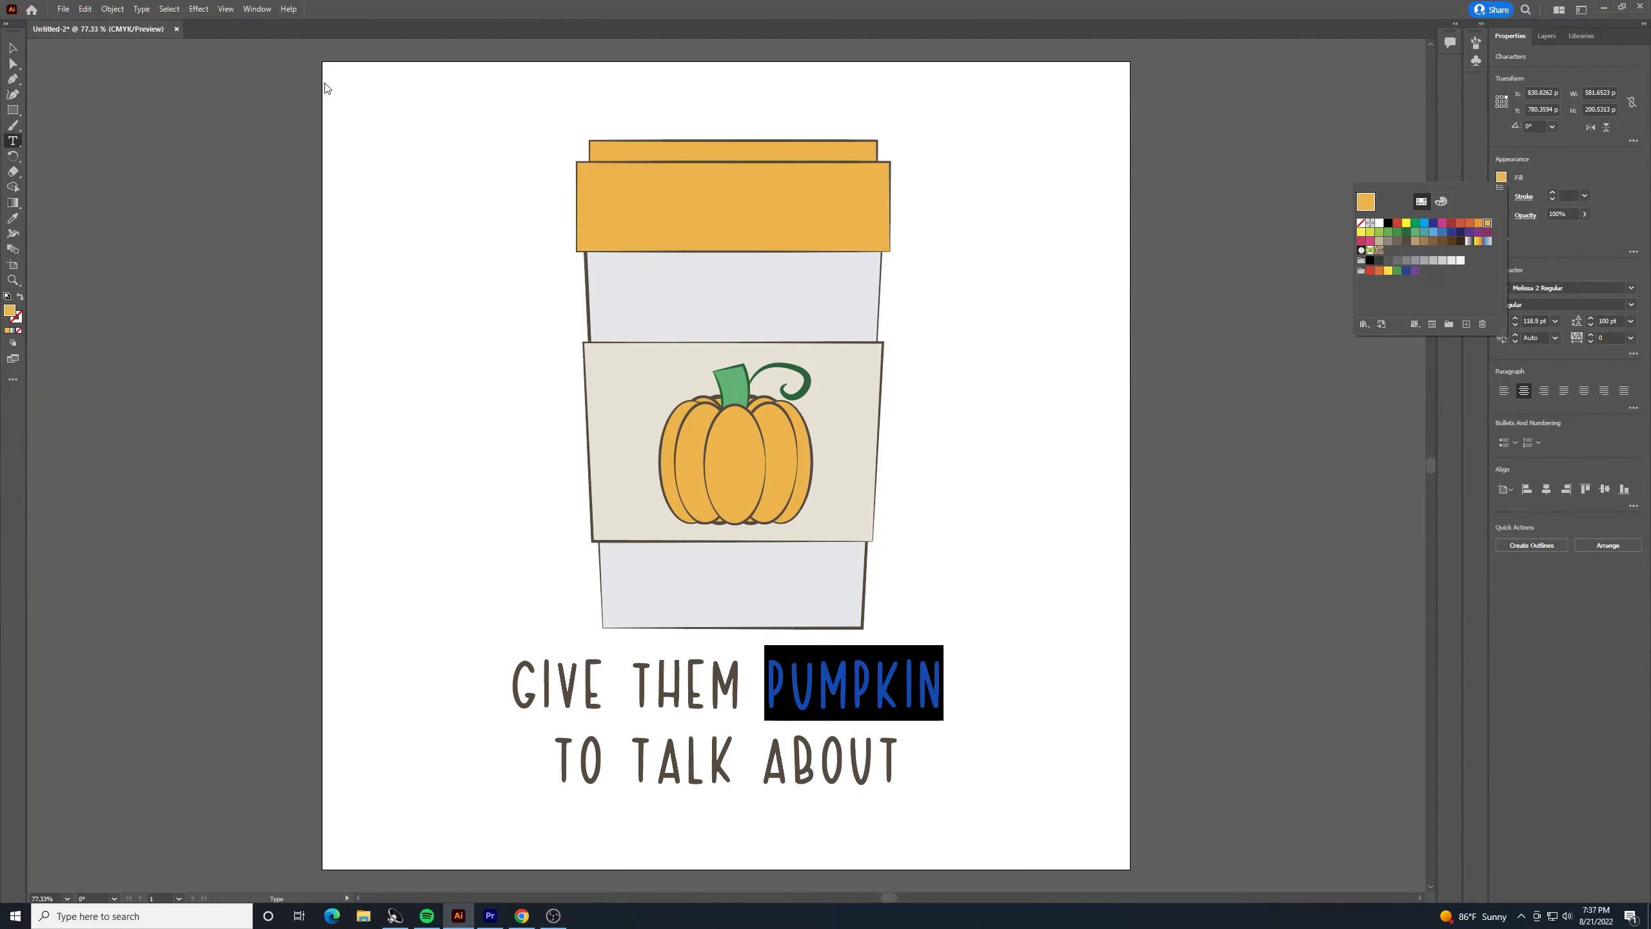
key("Escape")
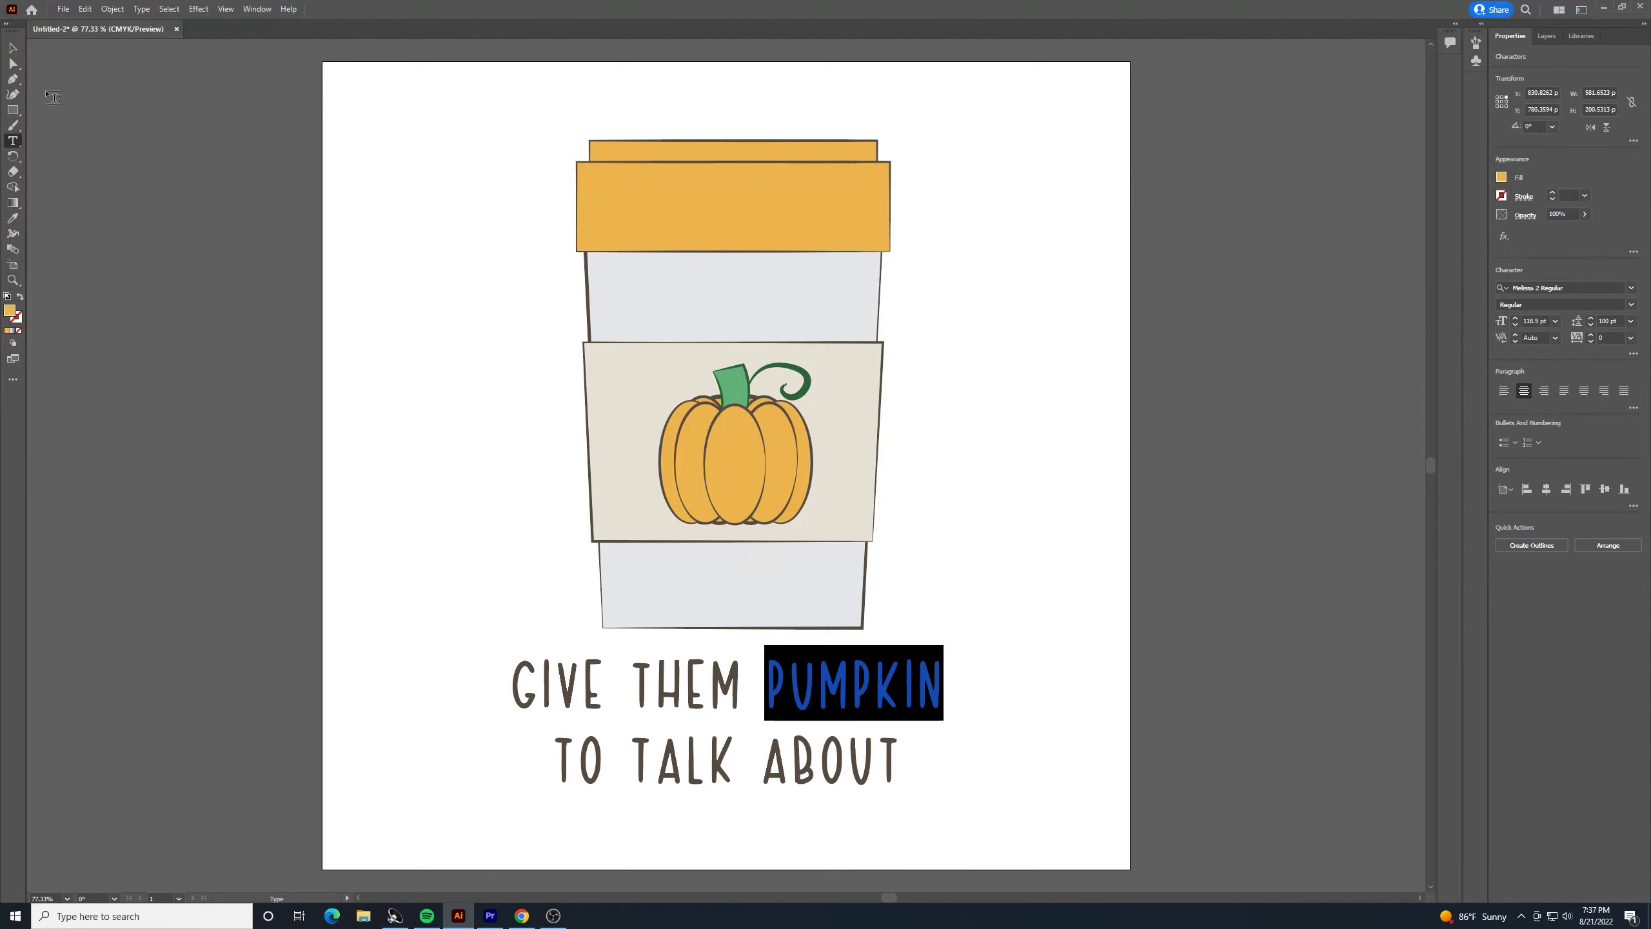
left_click(12, 48)
left_click(1158, 657)
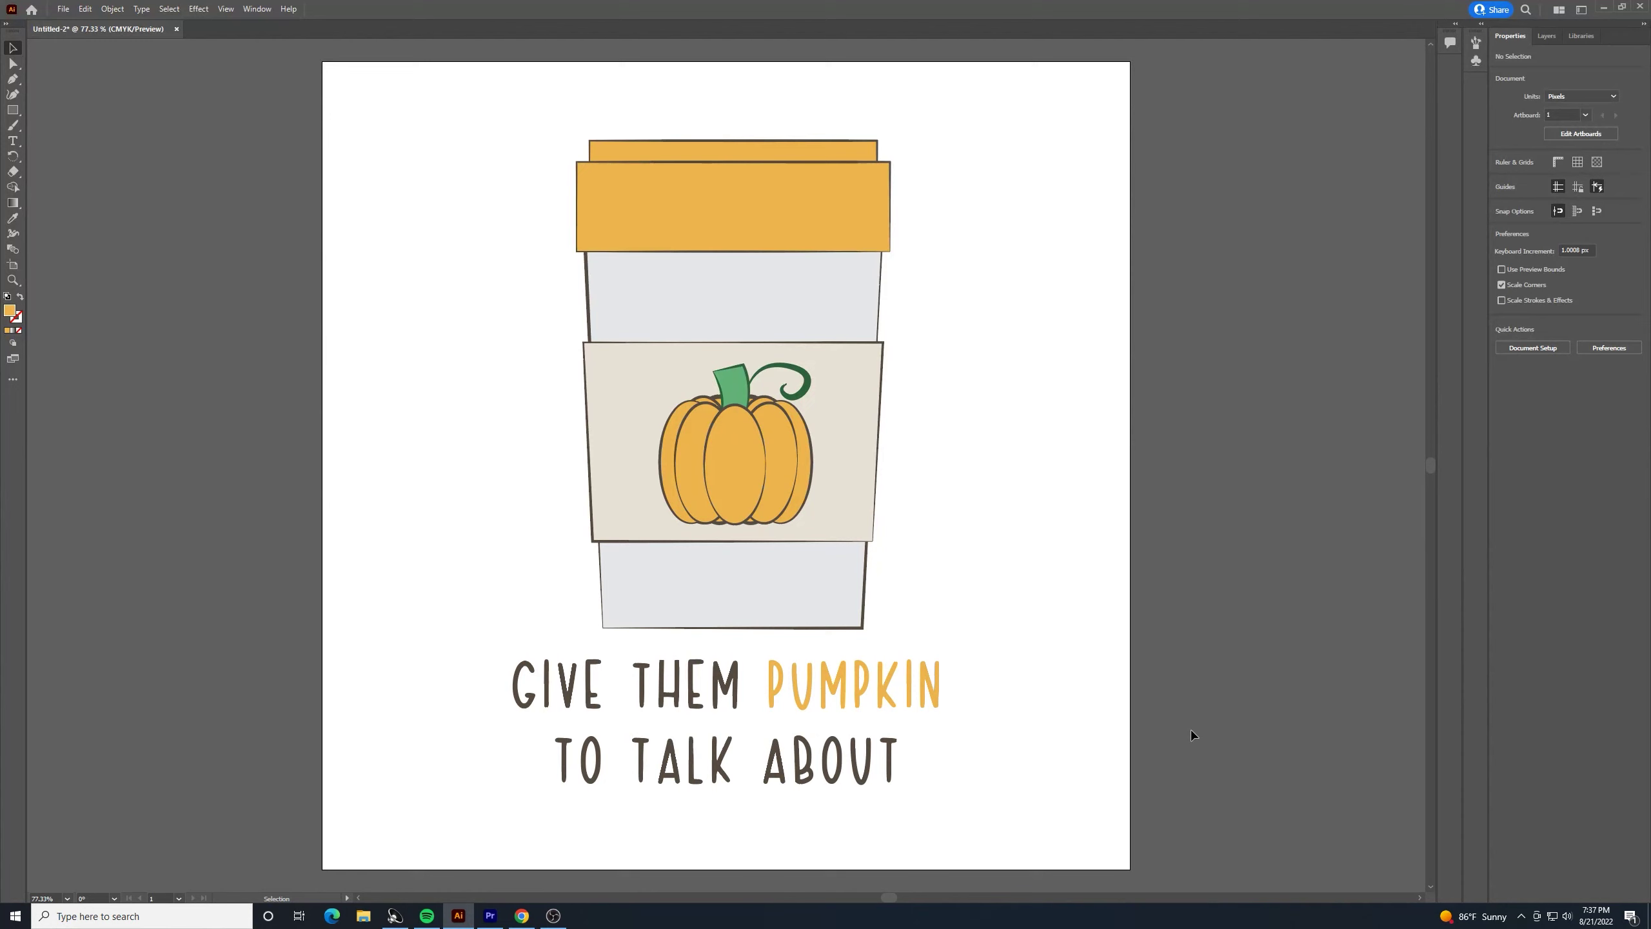
left_click(756, 433)
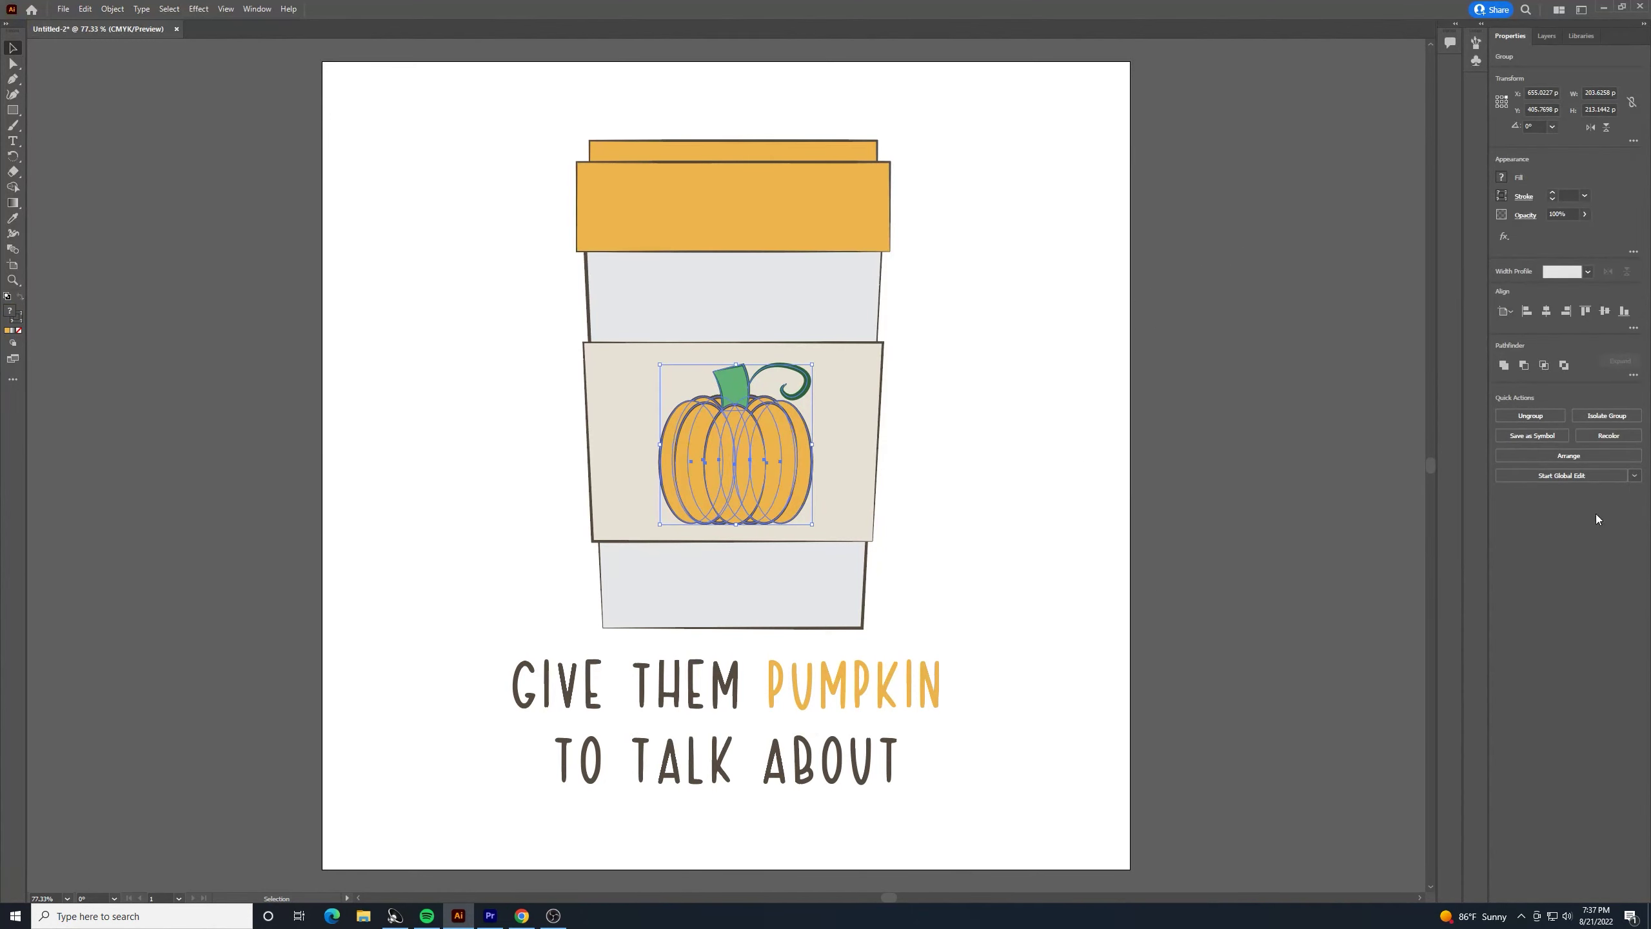
left_click(1039, 495)
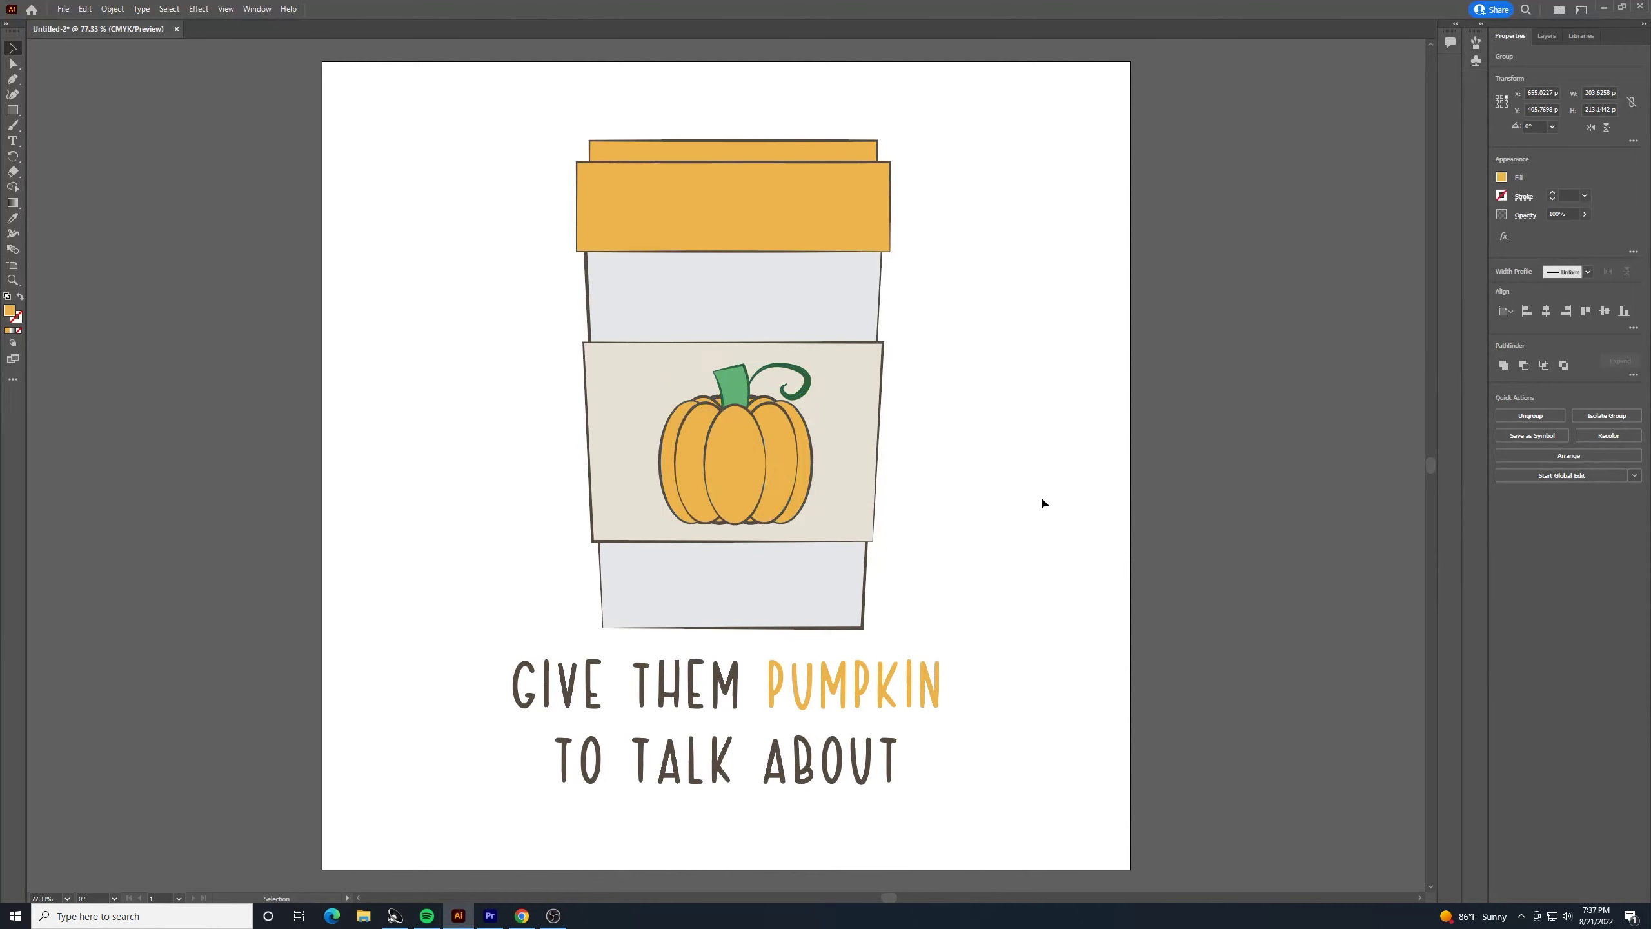